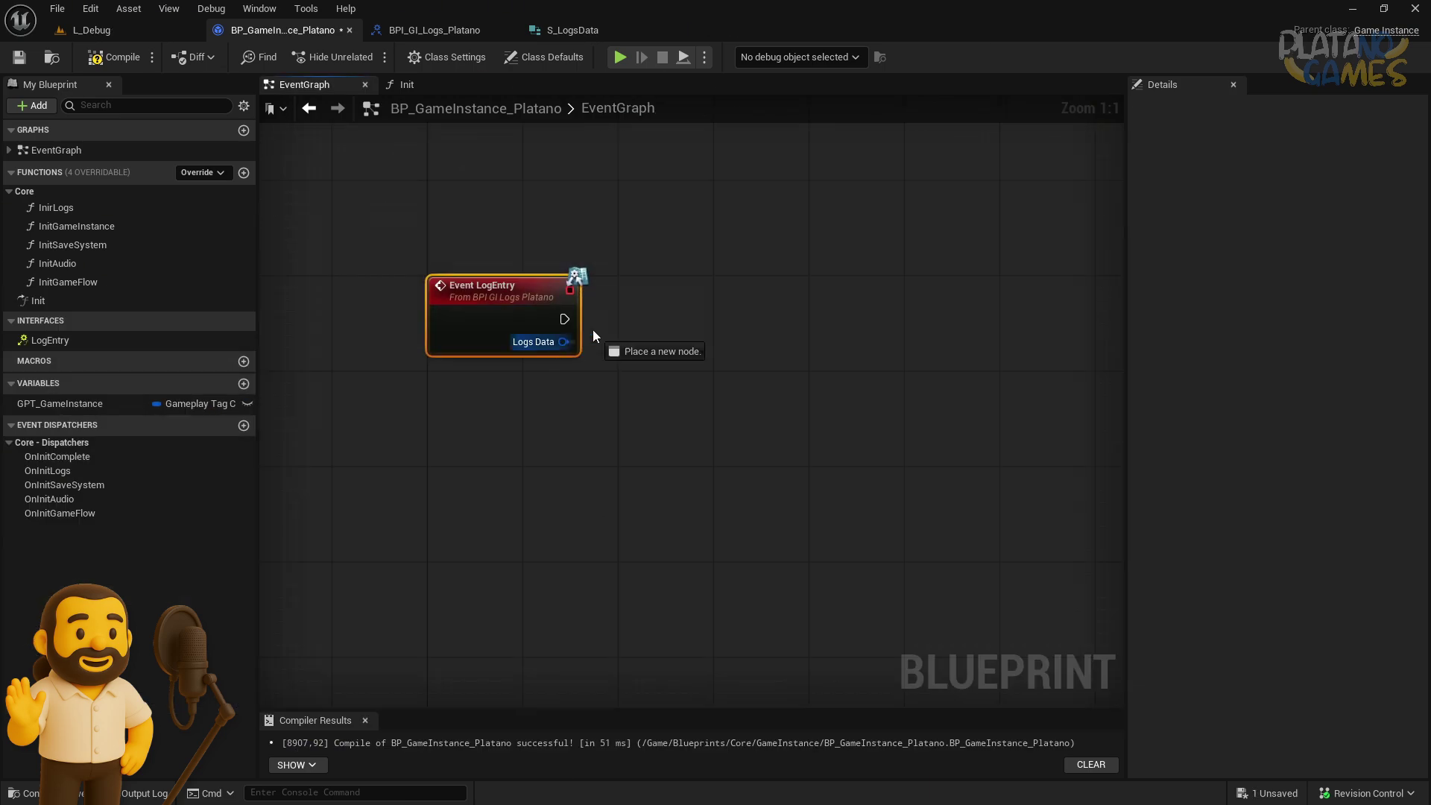
Delete the Break S Logs Data node from the graph
mouse_move(564, 341)
left_mouse_down()
mouse_move(659, 497)
mouse_move(648, 377)
left_mouse_up()
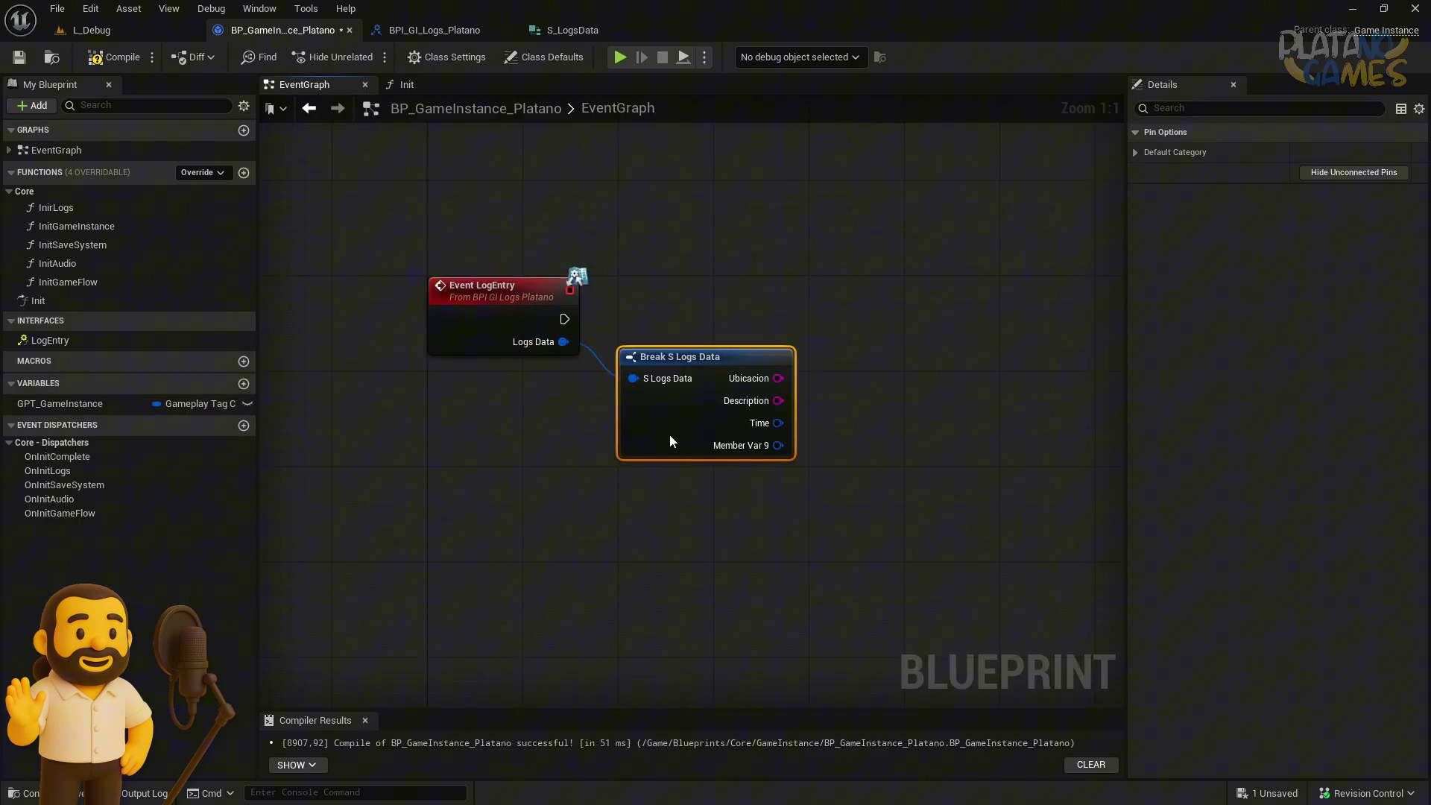
left_click_drag(857, 568, 623, 208)
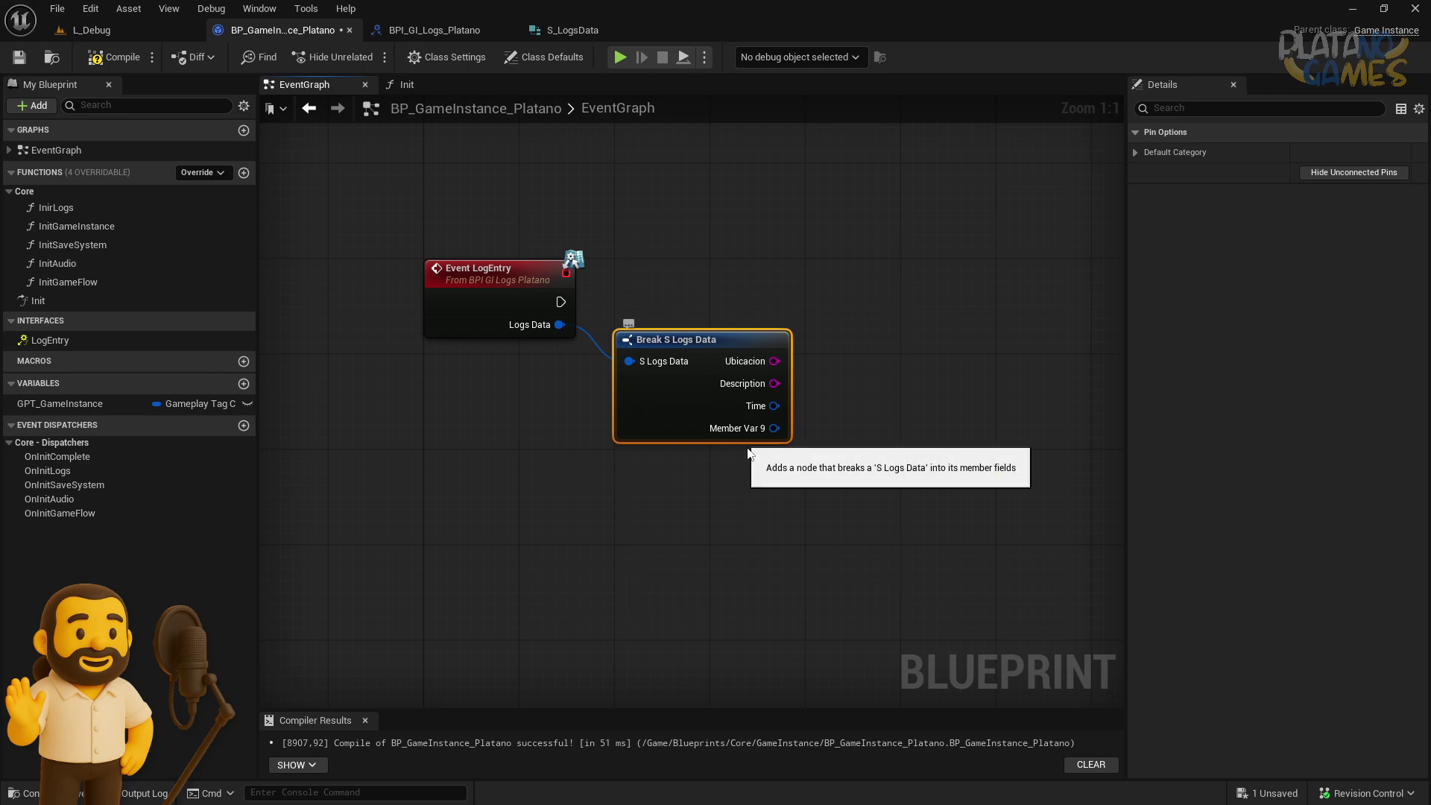
left_click_drag(852, 552, 499, 191)
left_click_drag(748, 281, 743, 427)
key("Delete")
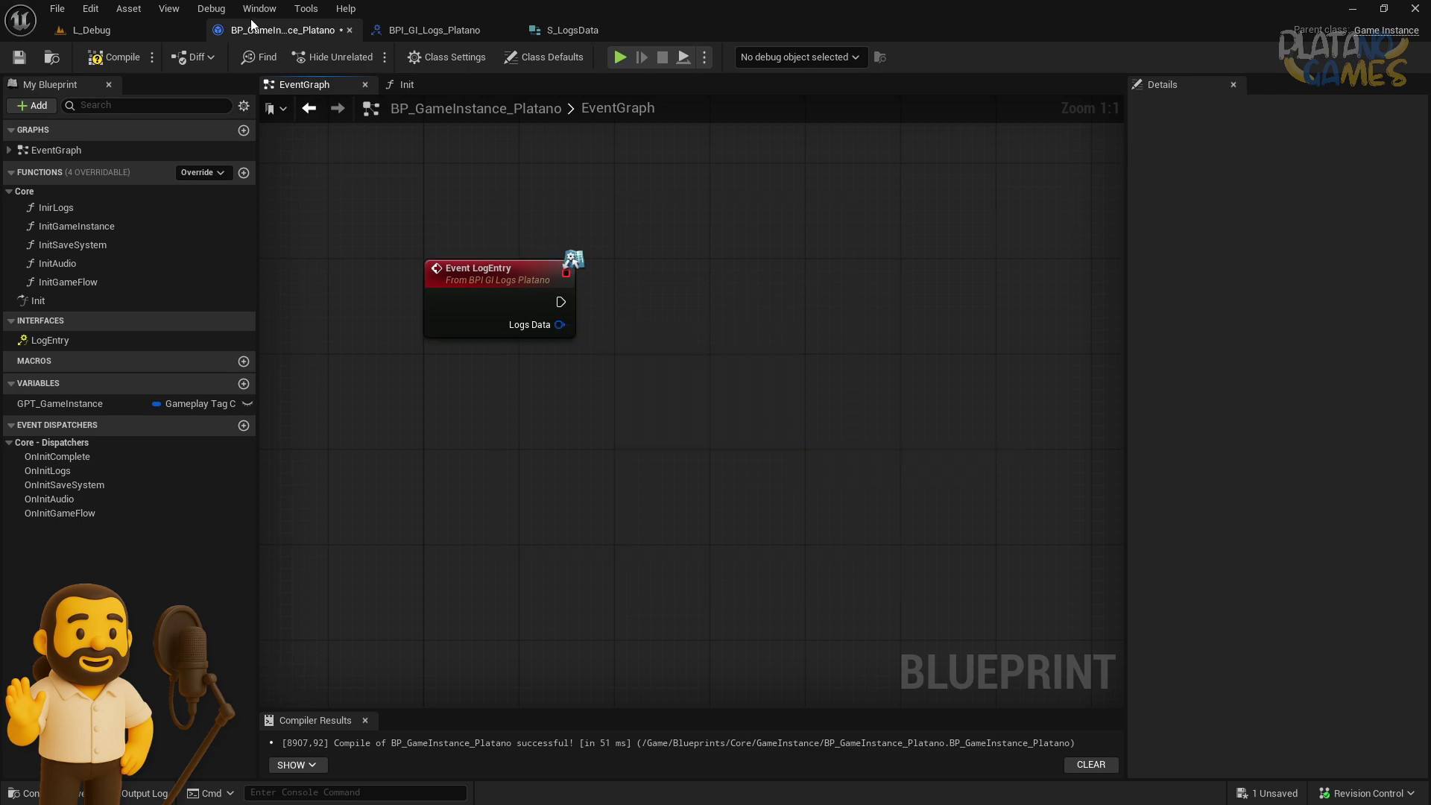
Rename the S_LogsData struct's MemberVar_9 member to TagsLog
left_click(572, 29)
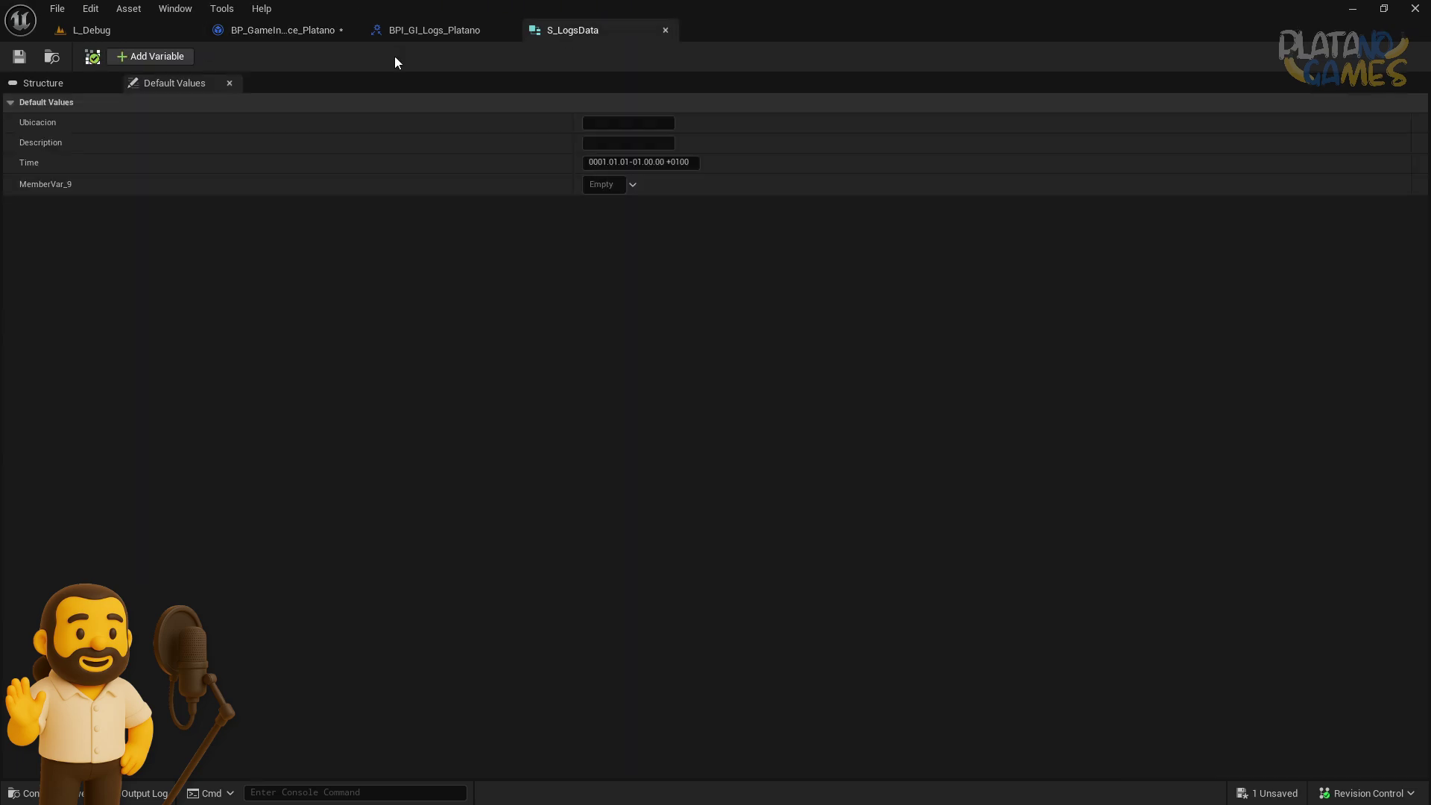
left_click(51, 84)
double_click(59, 202)
type("T")
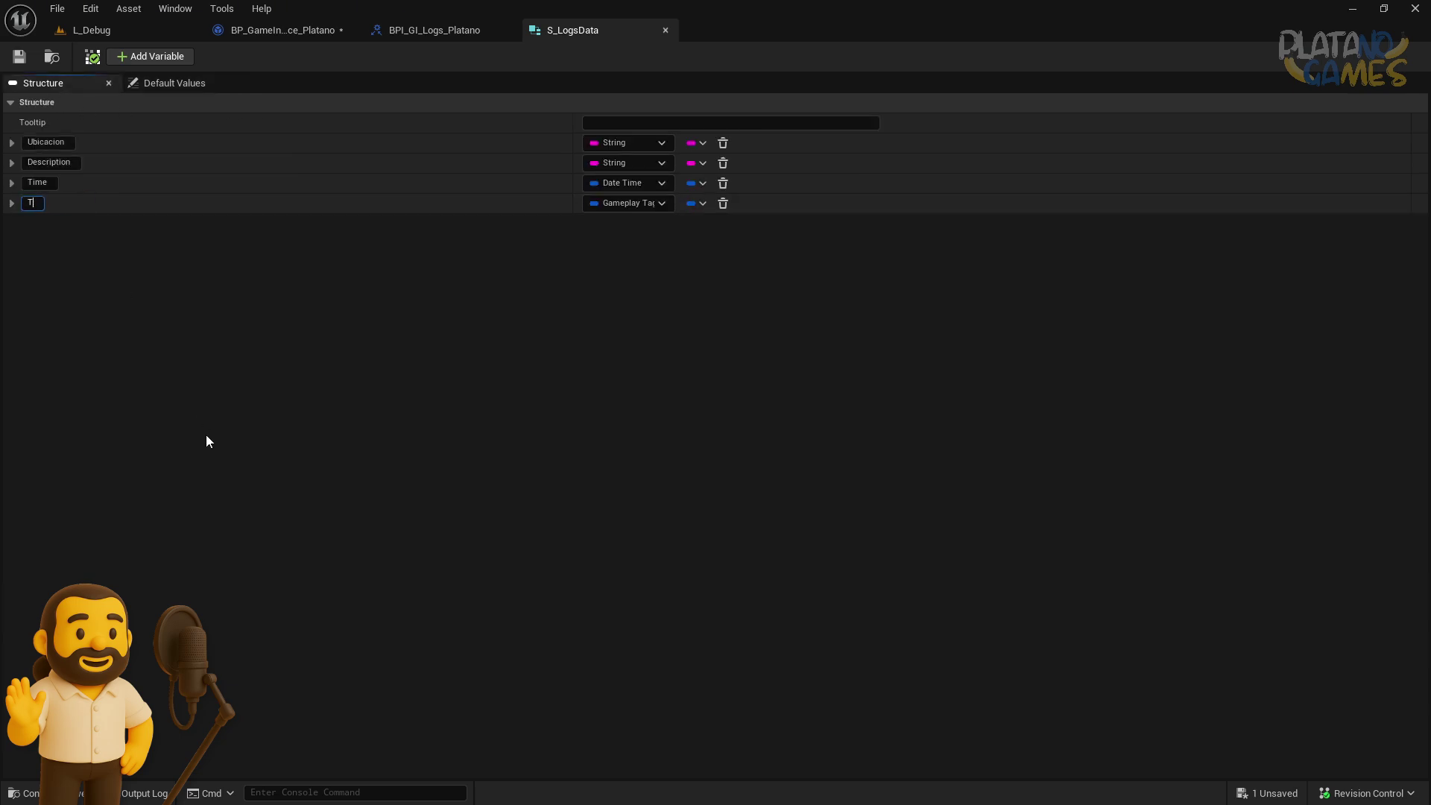
type("agsLog")
key("Return")
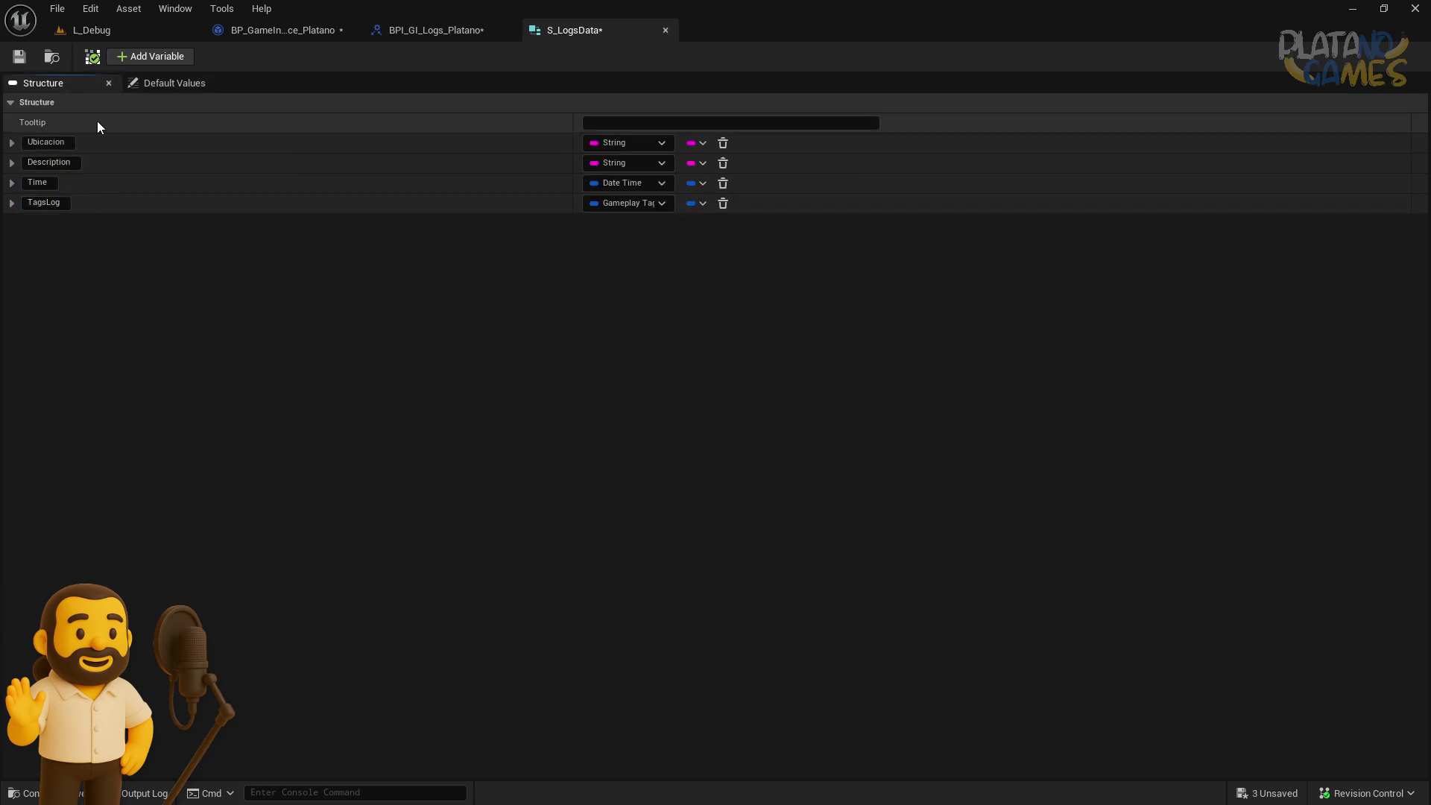
Compile and save BPI_GI_Logs_Platano, then recompile BP_GameInstance_Platano
left_click(435, 30)
left_click(119, 55)
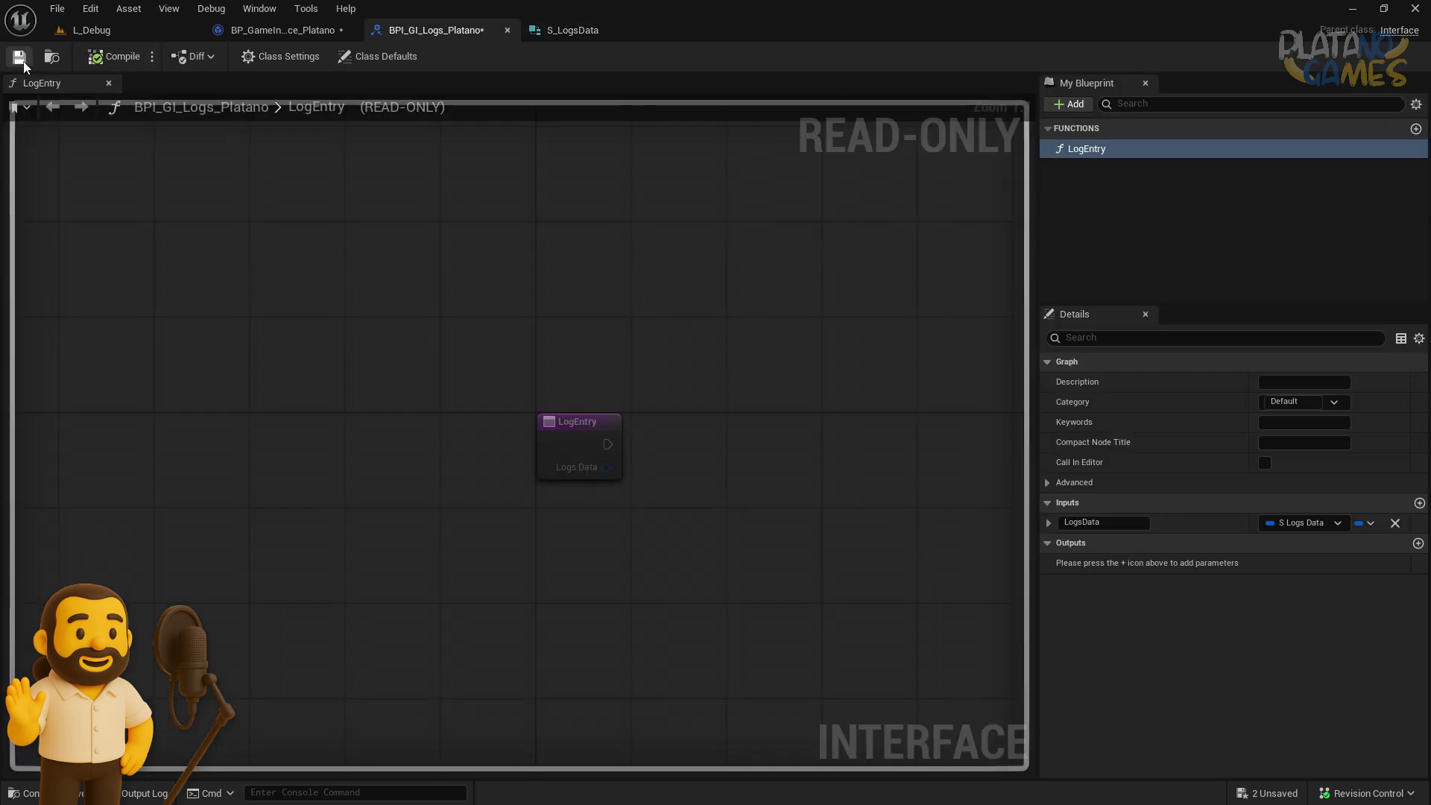
left_click(19, 57)
left_click(319, 33)
left_click(115, 57)
left_click(19, 57)
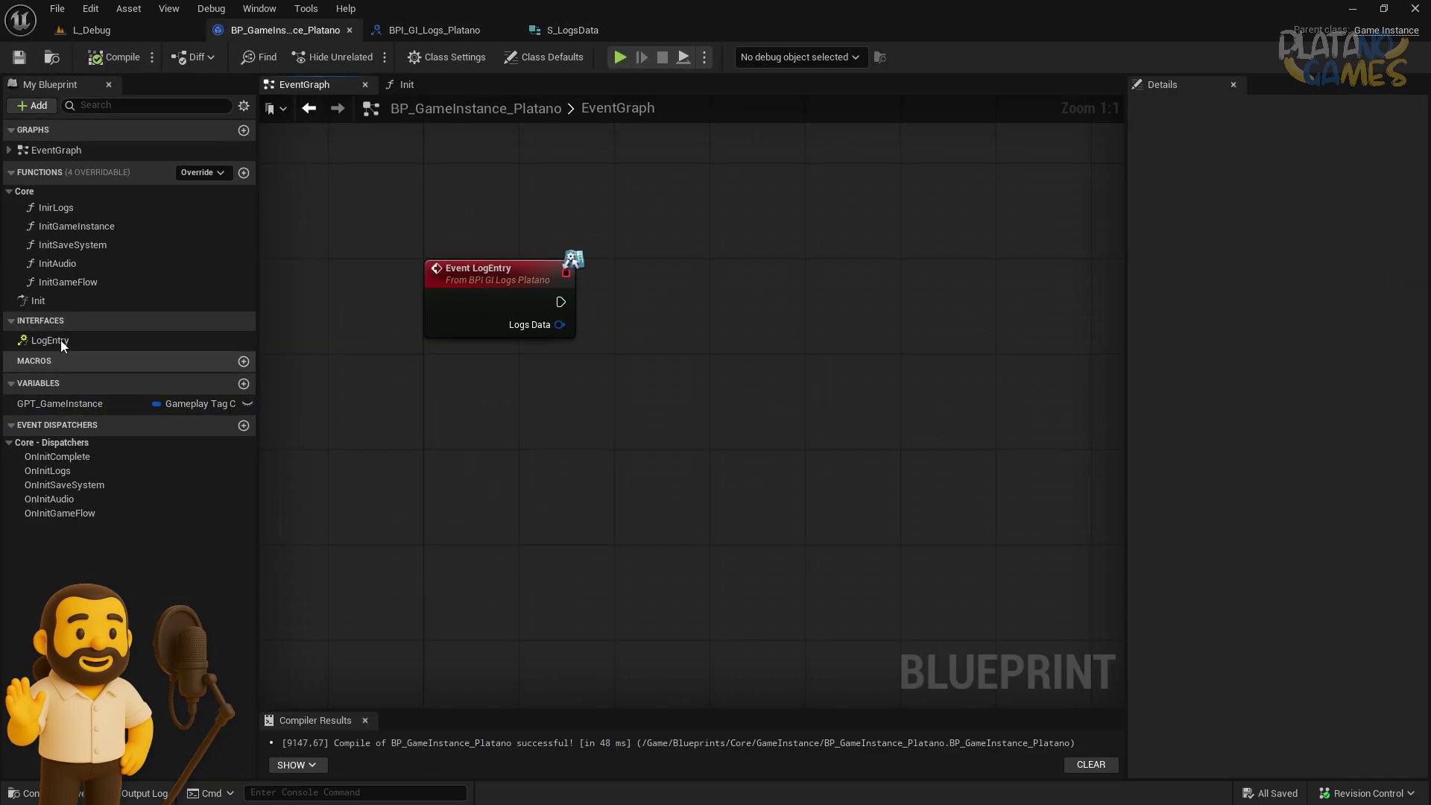
Check GPT_GameInstance's default tag container, leave it empty, and pan the graph
left_click(60, 403)
left_click(1324, 398)
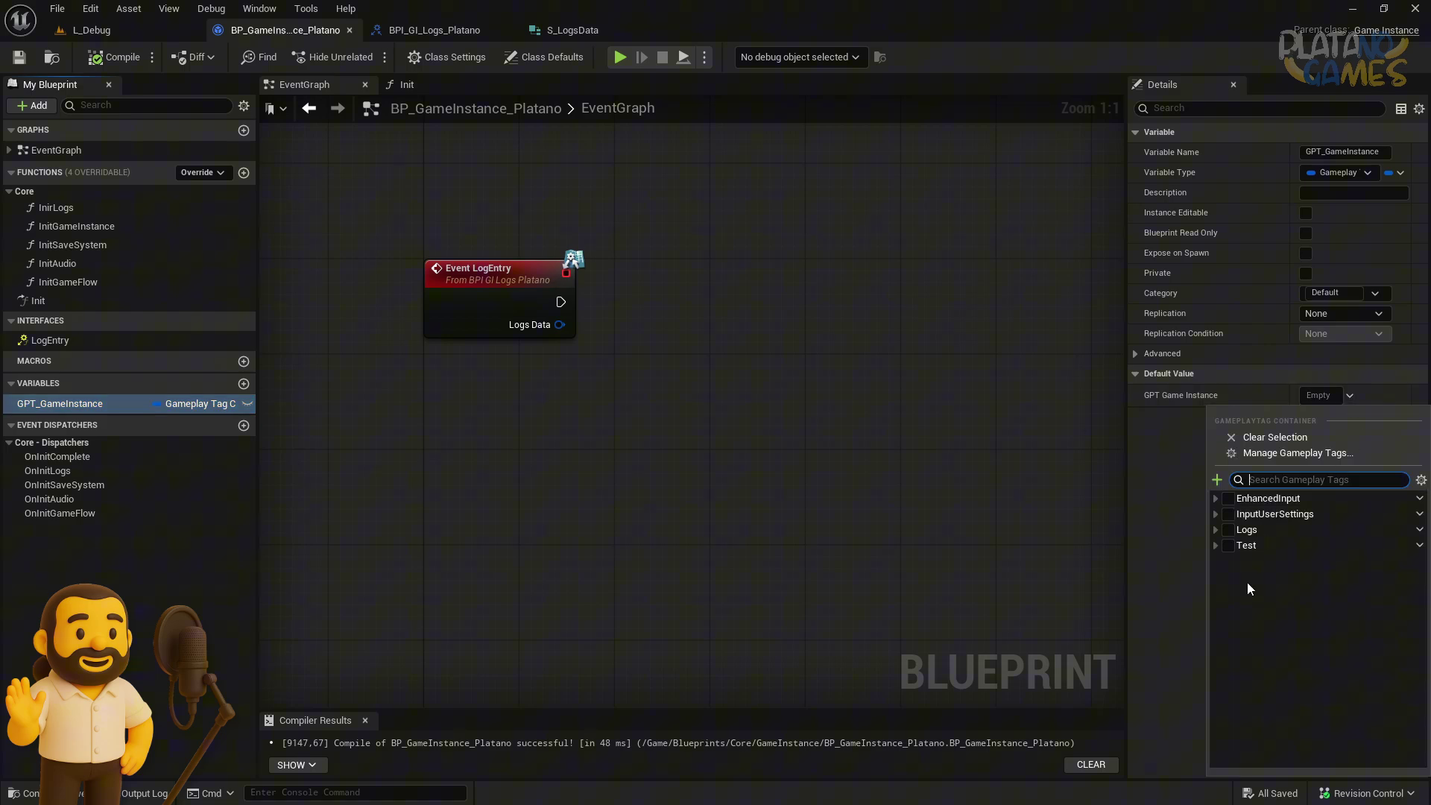
left_click(1154, 546)
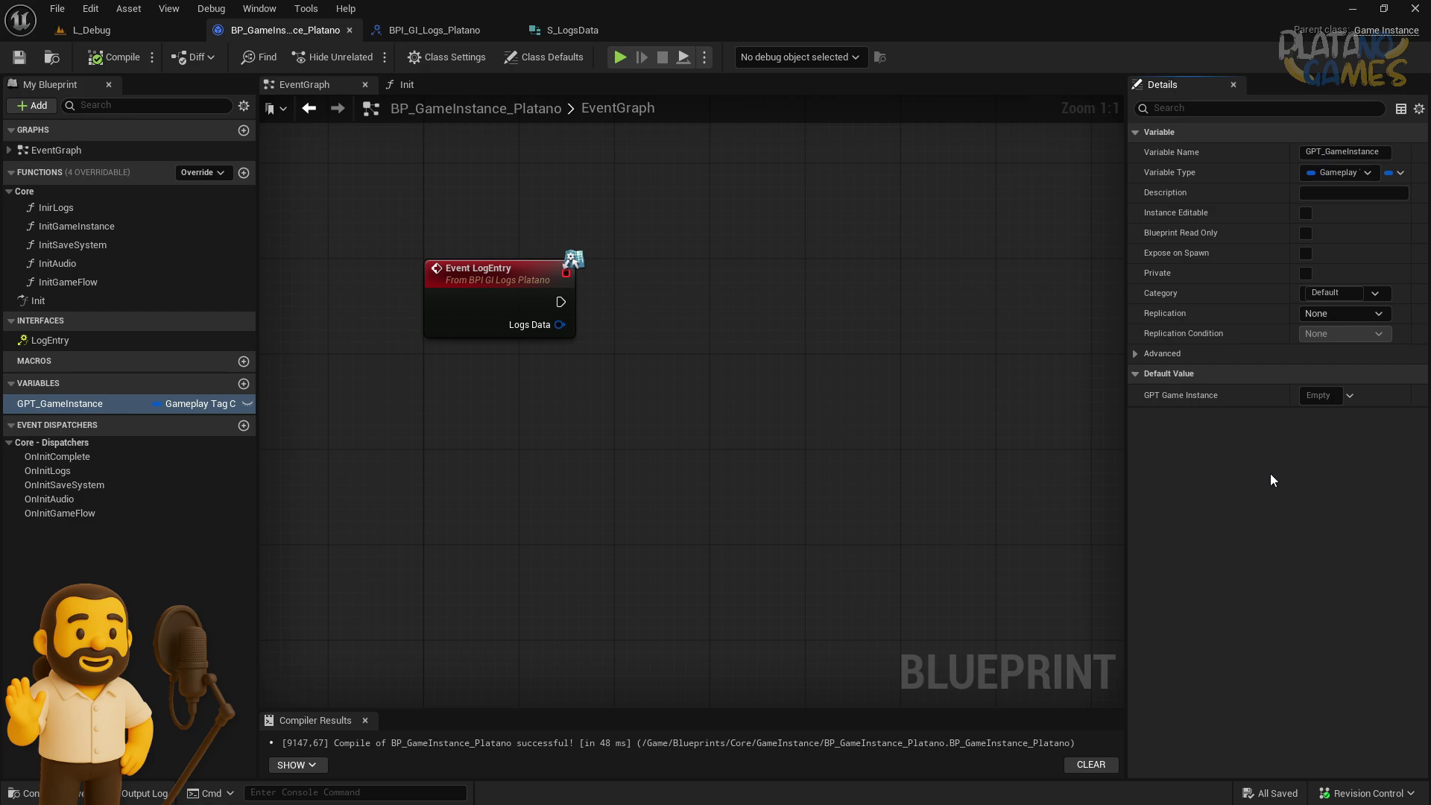
right_click_drag(696, 446, 671, 469)
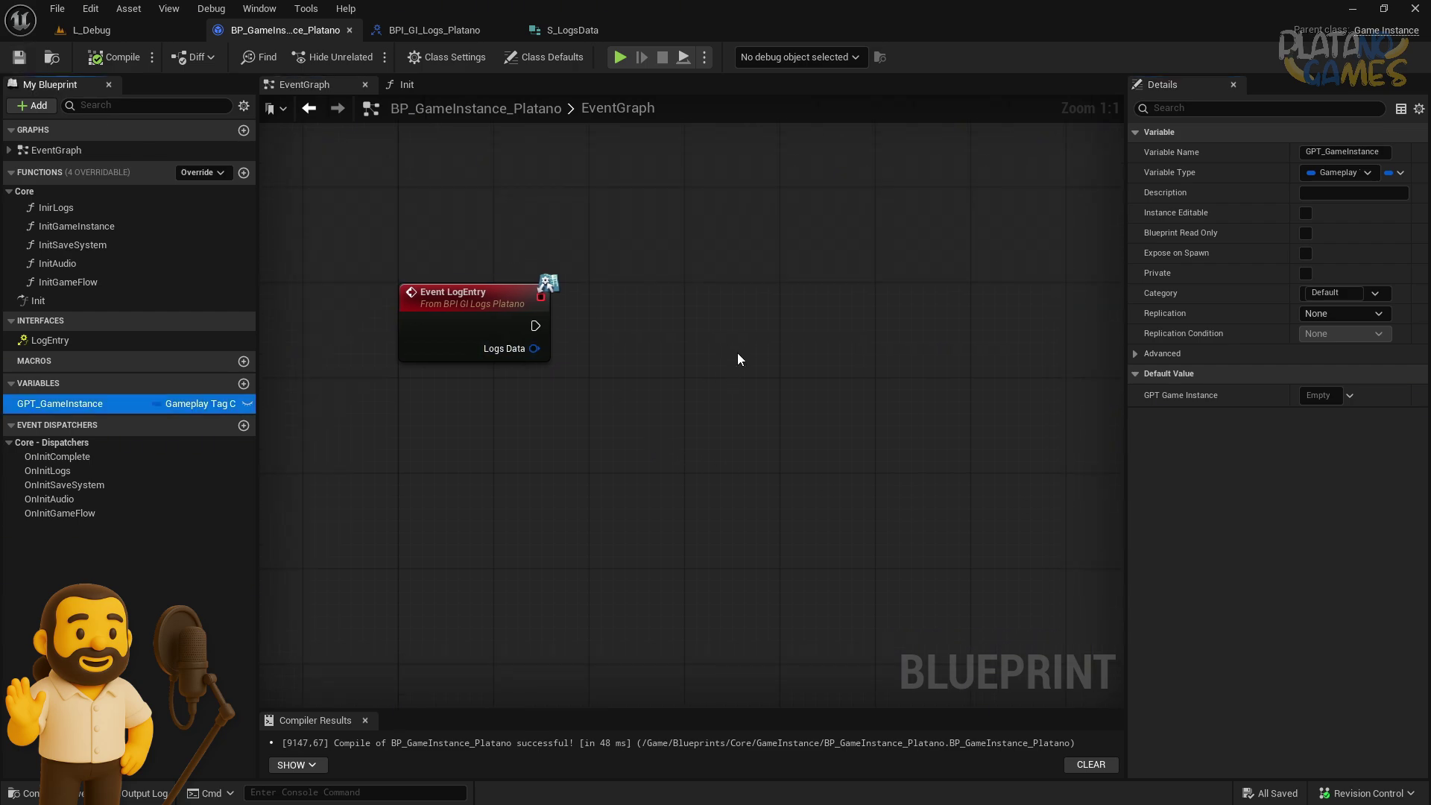
right_click_drag(729, 365, 744, 379)
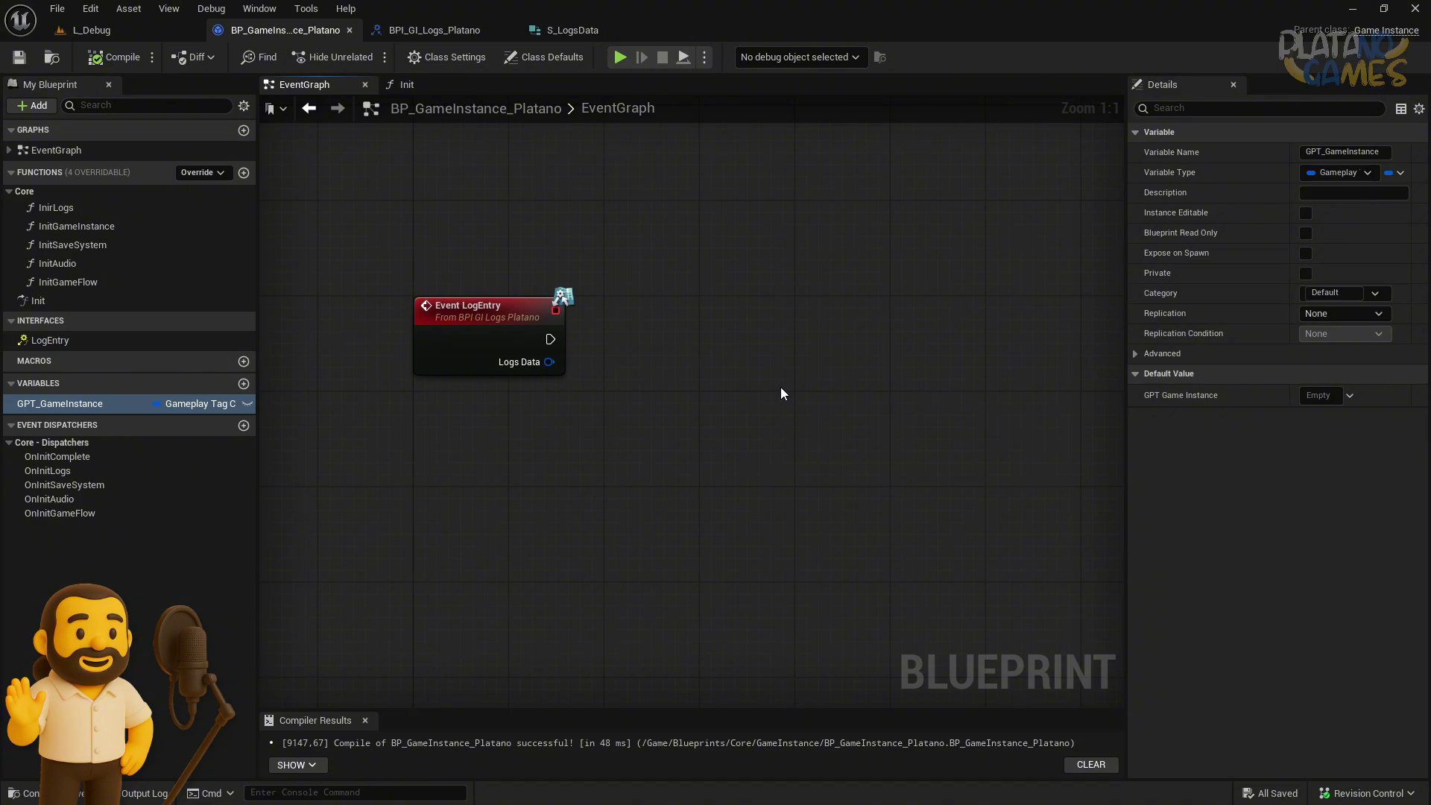
Add a Log Entry call node and split its Logs Data pin into fields
right_click_drag(477, 403, 407, 381)
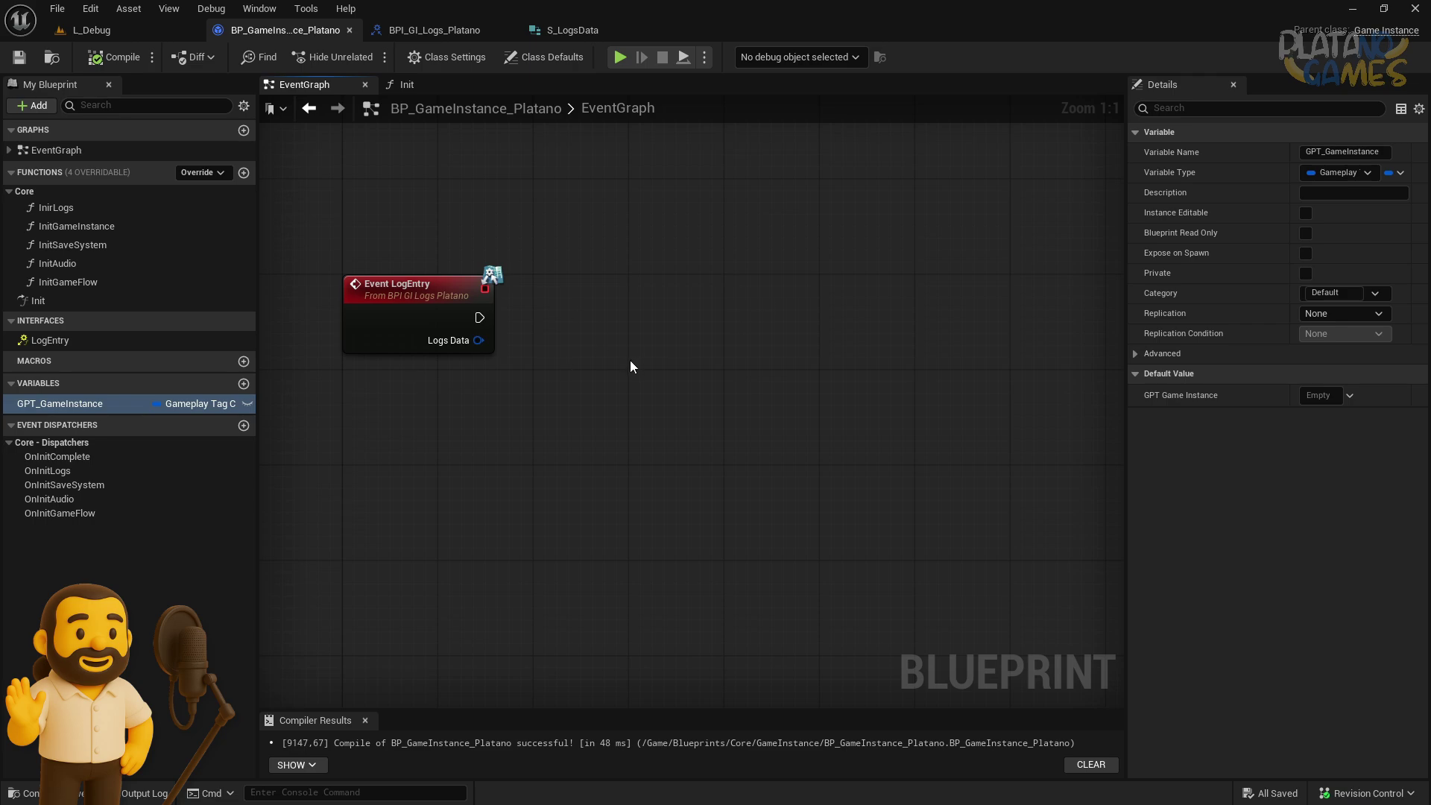
right_click_drag(630, 366, 590, 332)
right_click(586, 382)
type("log e")
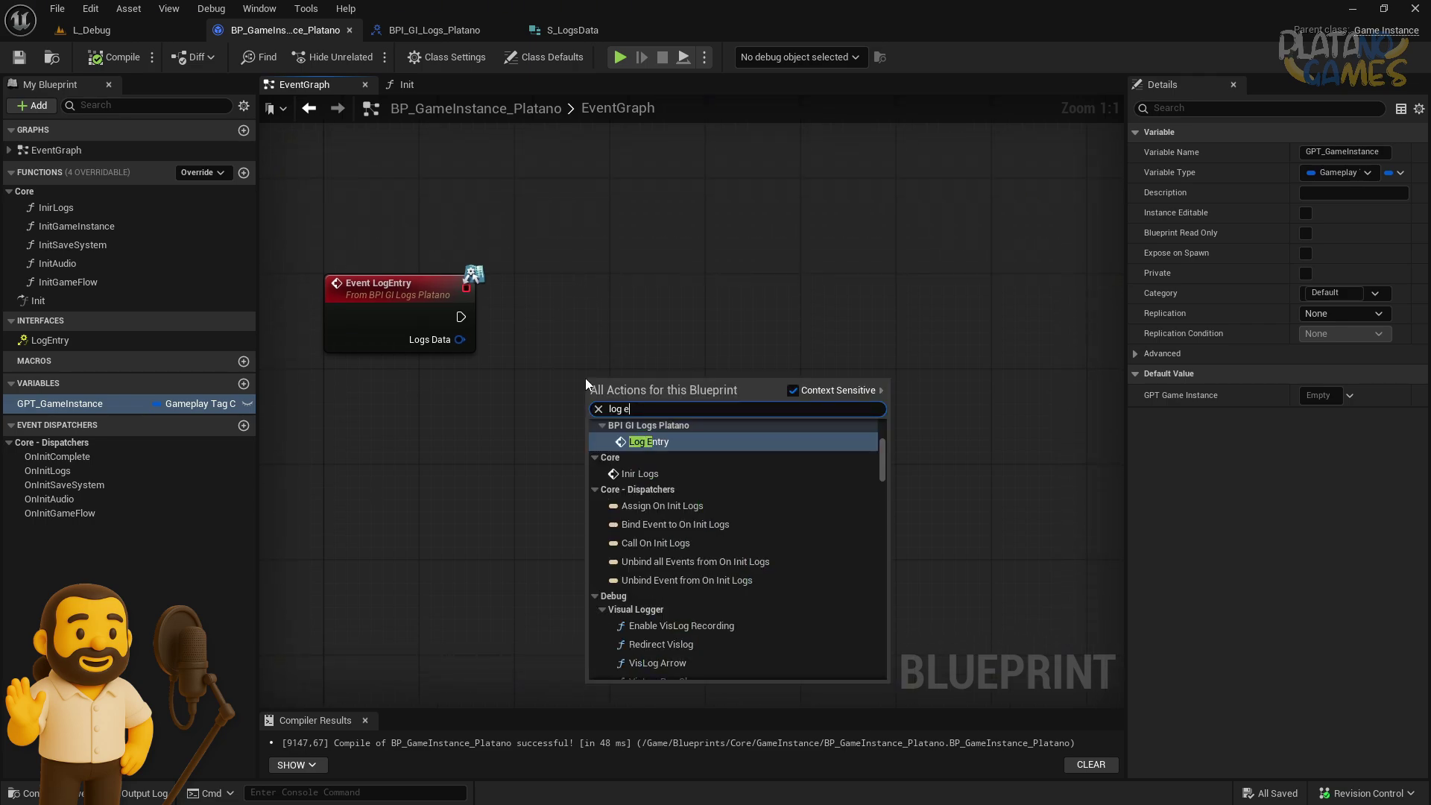
key("Return")
right_click_drag(596, 380, 644, 265)
left_click_drag(712, 292, 817, 342)
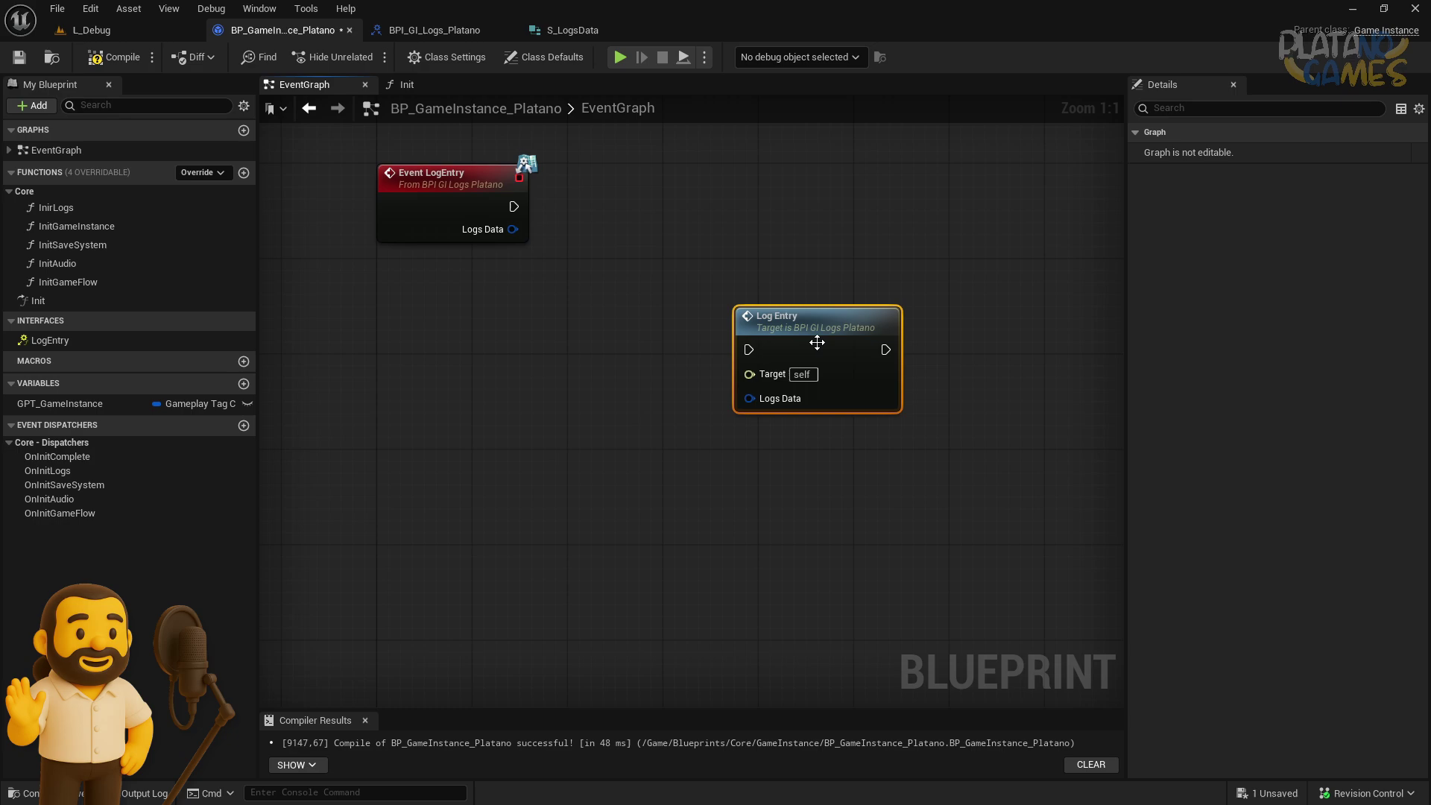
right_click_drag(775, 461, 722, 402)
right_click(688, 343)
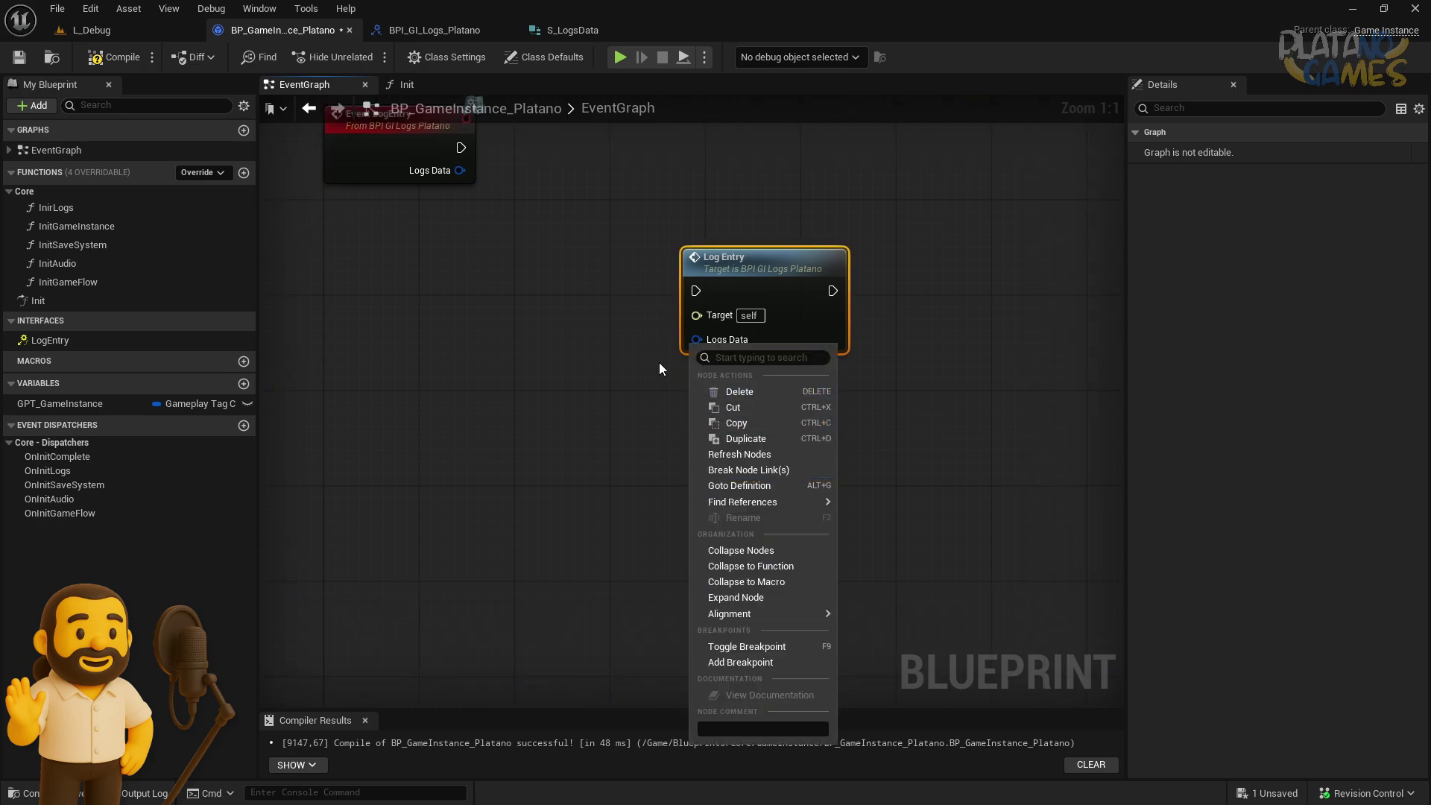
left_click(658, 362)
right_click(696, 340)
left_click(741, 401)
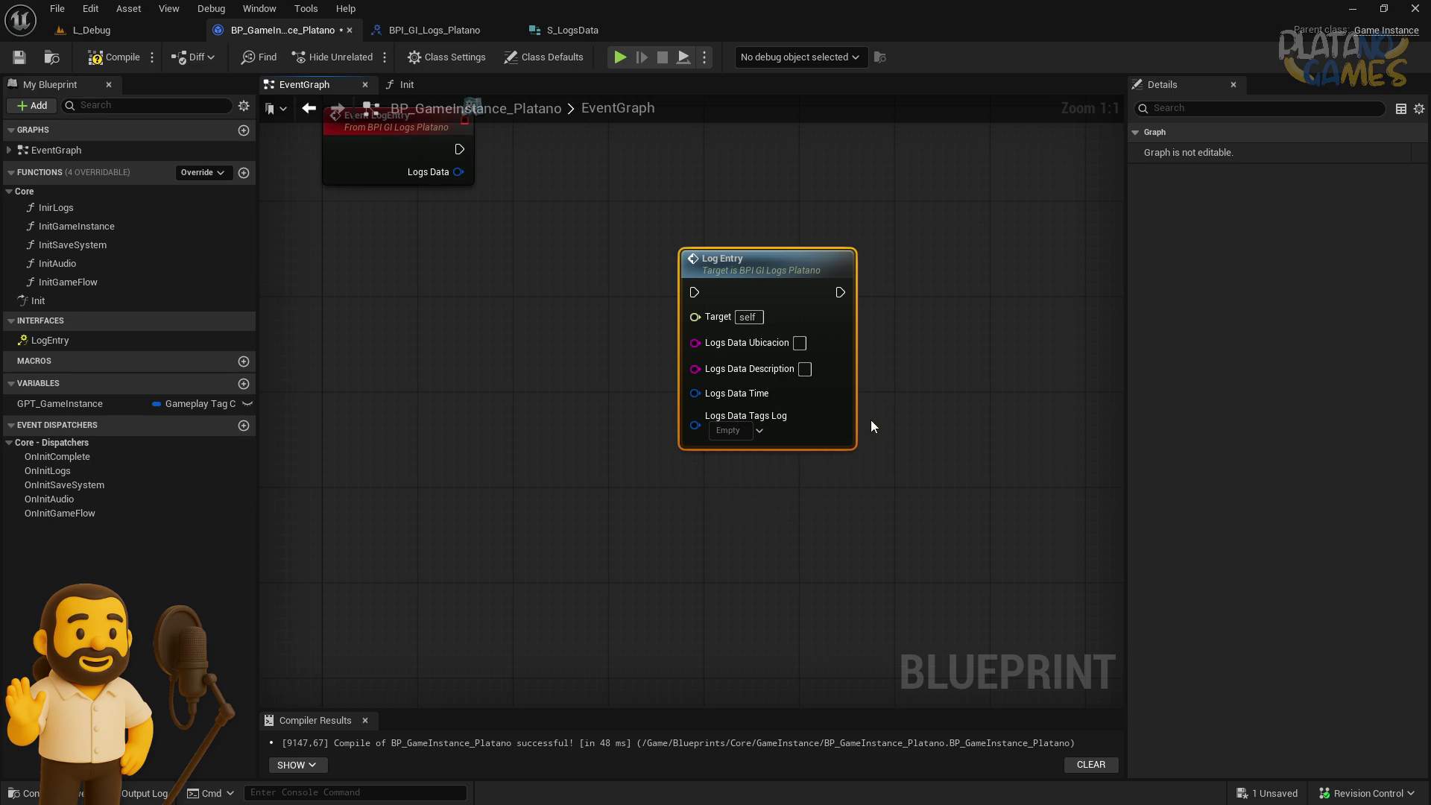
Set Ubicacion 'Game Instance', Description 'Se ha ejecutado correctamente la función', and Time from Now
left_click(799, 343)
type("Game Inst")
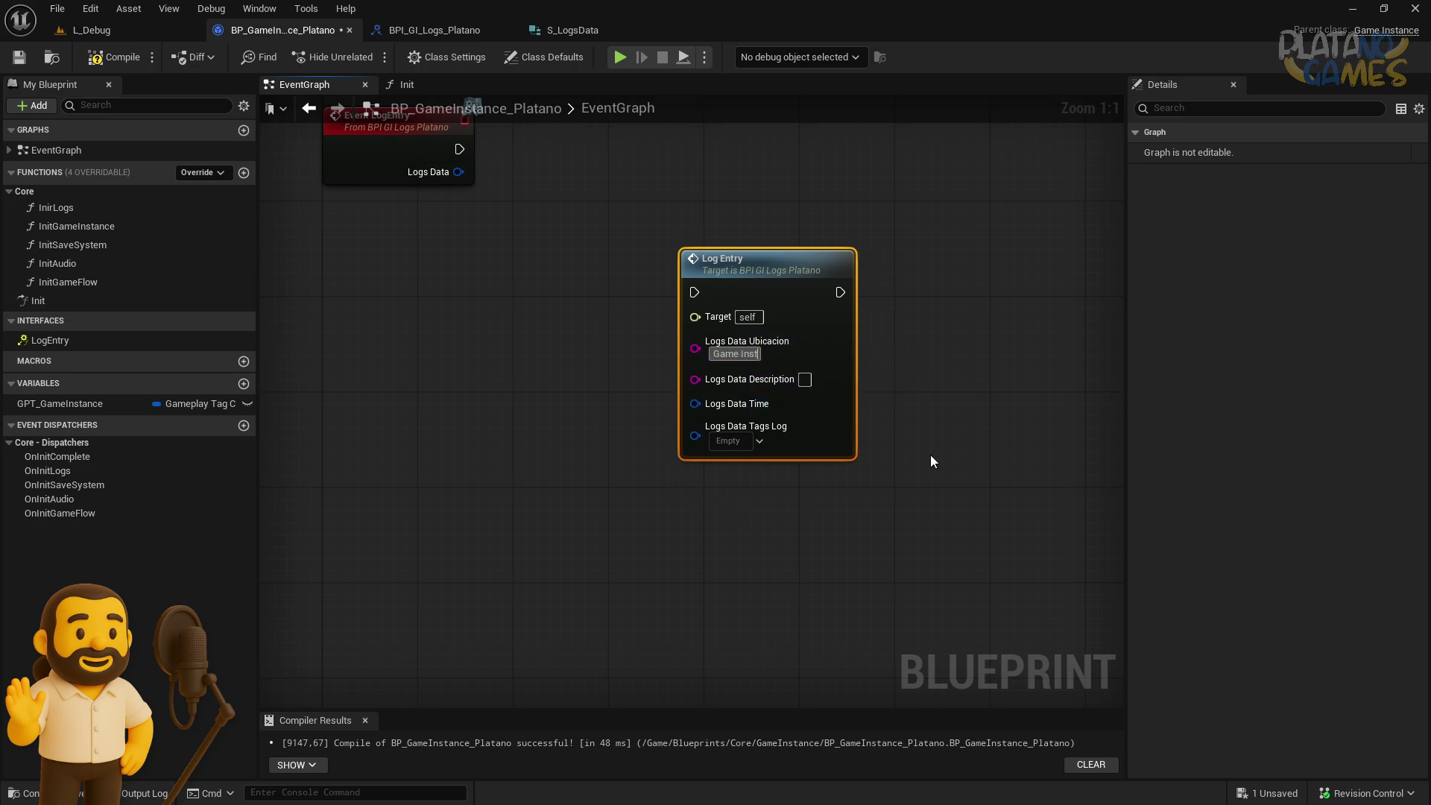
type("ance")
right_click(931, 456)
left_click(805, 380)
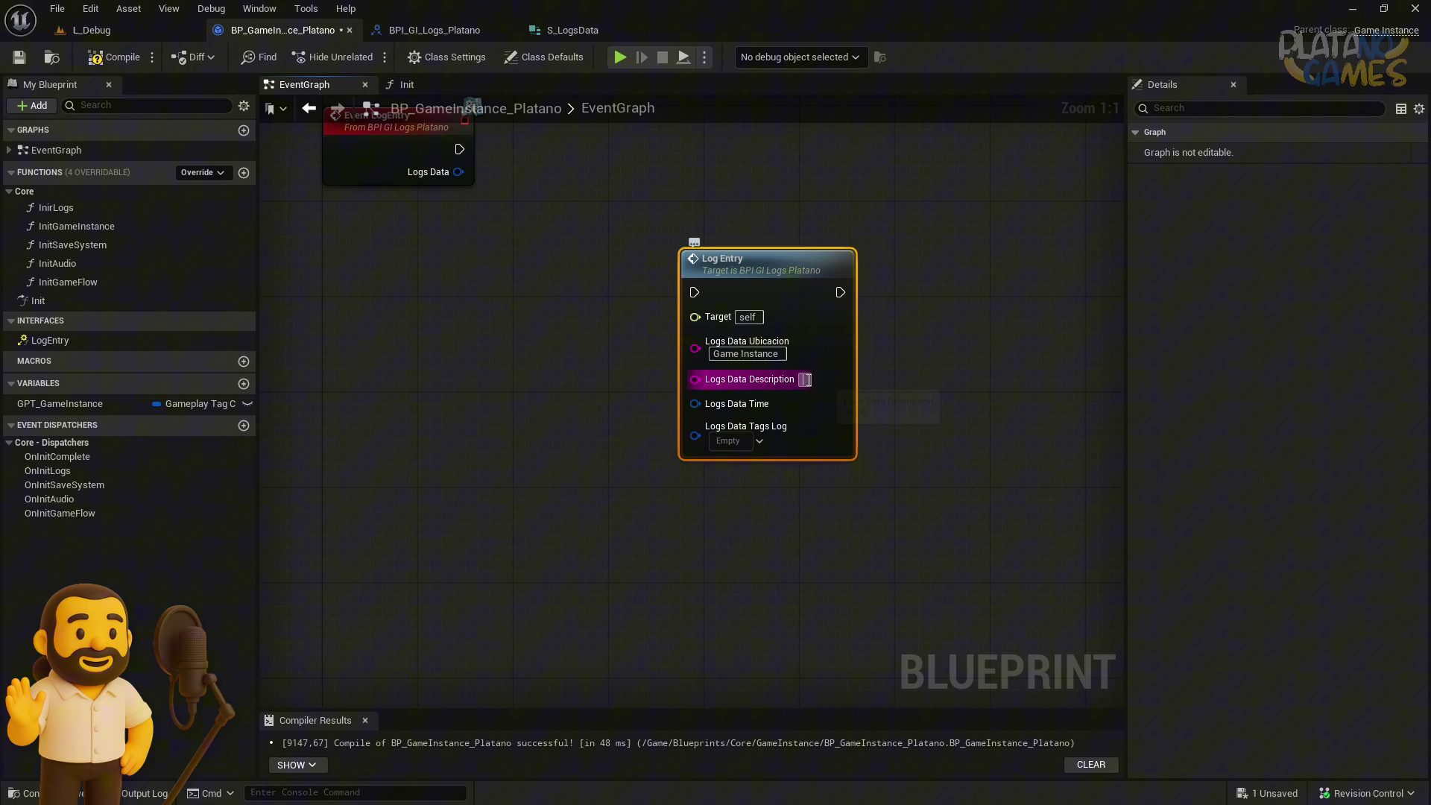
type("Se ha ejecutad")
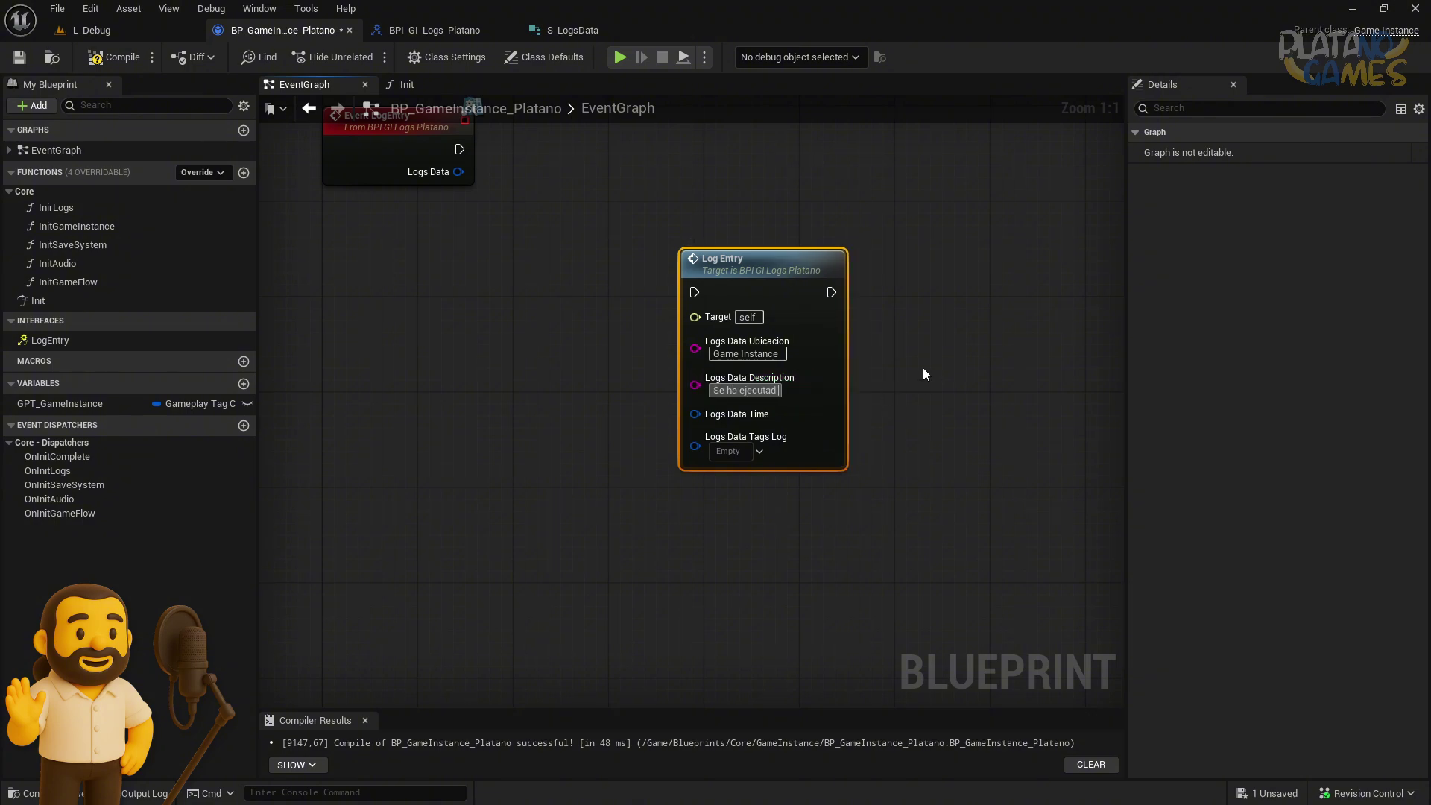
type("o correctament")
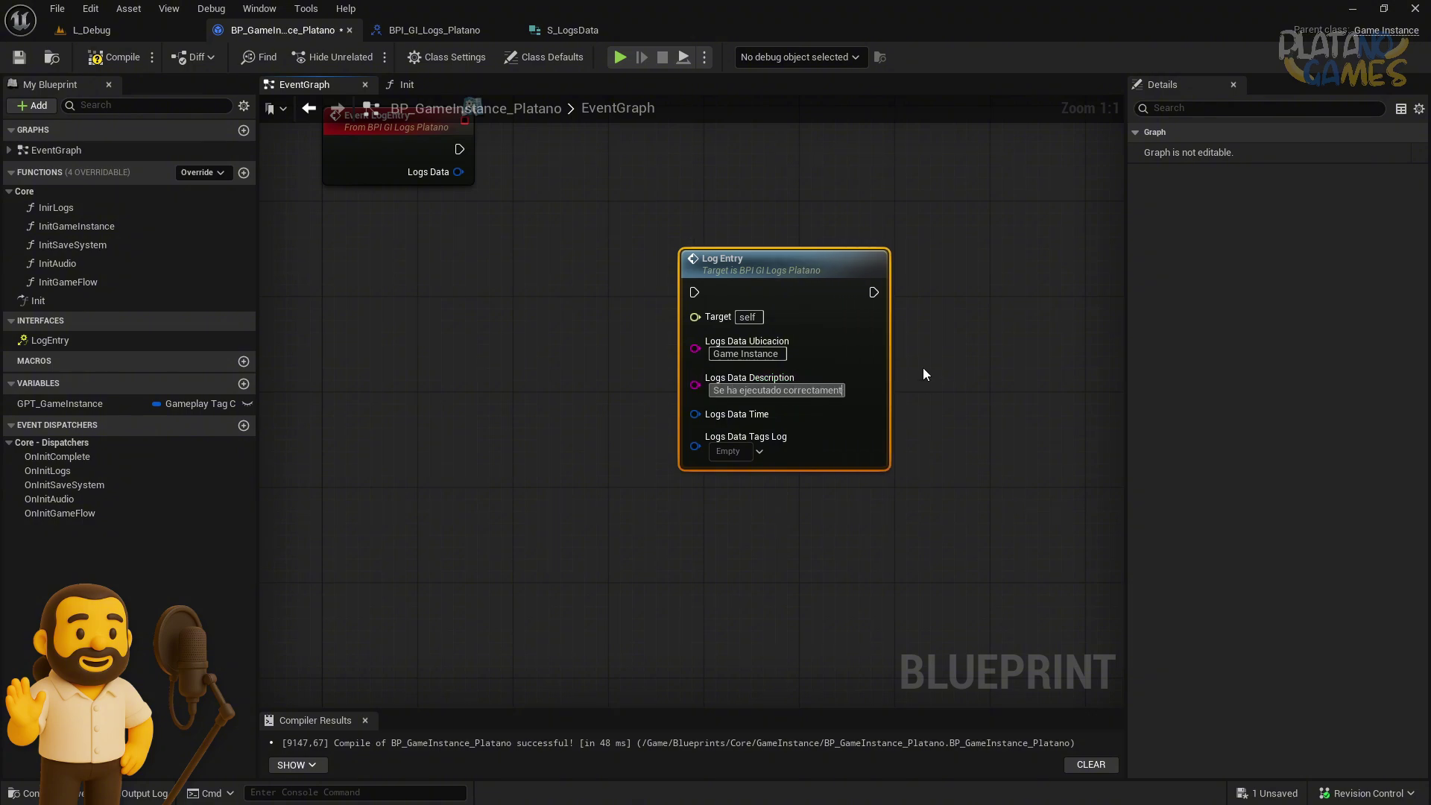
type("e la función")
left_click(735, 514)
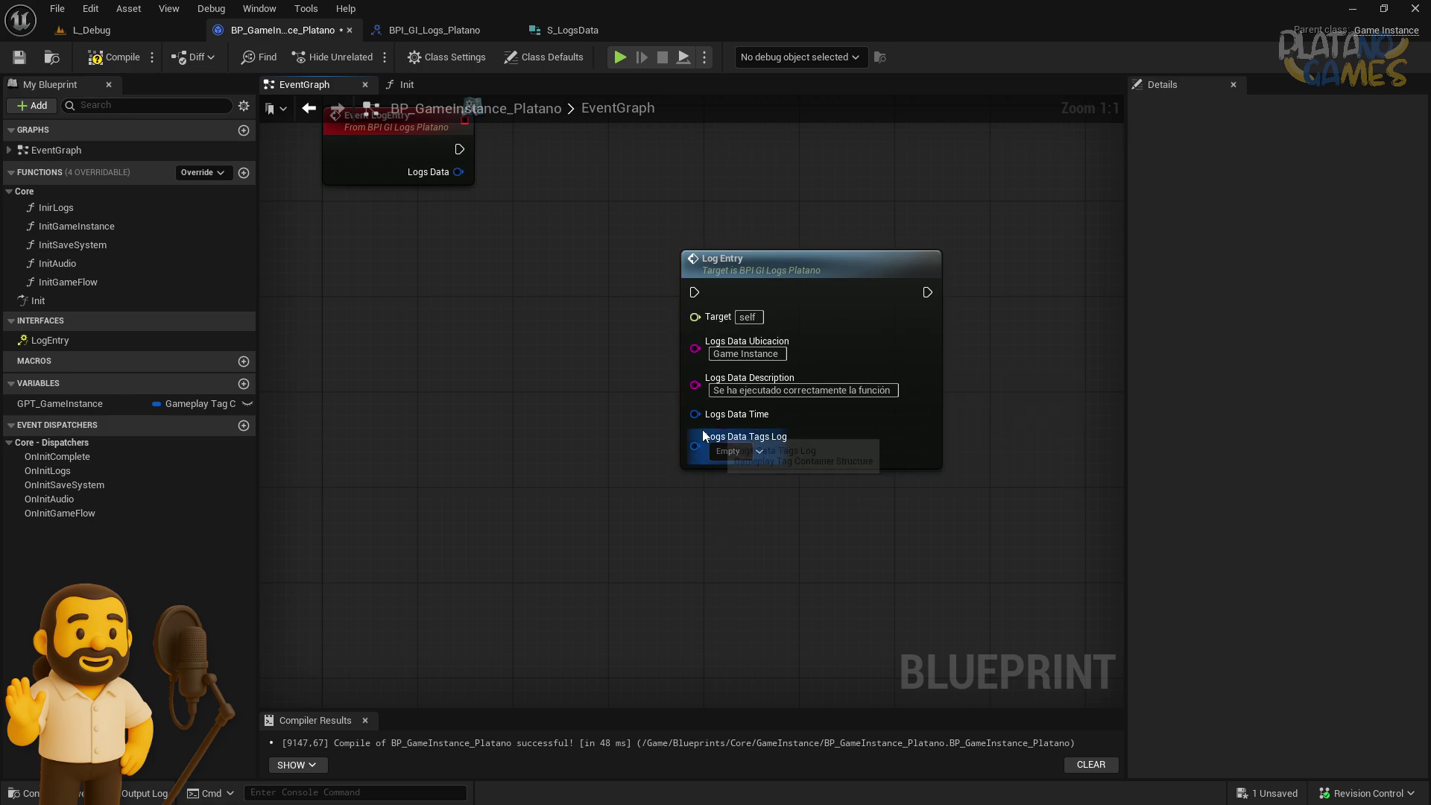
mouse_move(694, 414)
left_mouse_down()
mouse_move(550, 426)
mouse_move(535, 410)
left_mouse_up()
type("now")
key("Return")
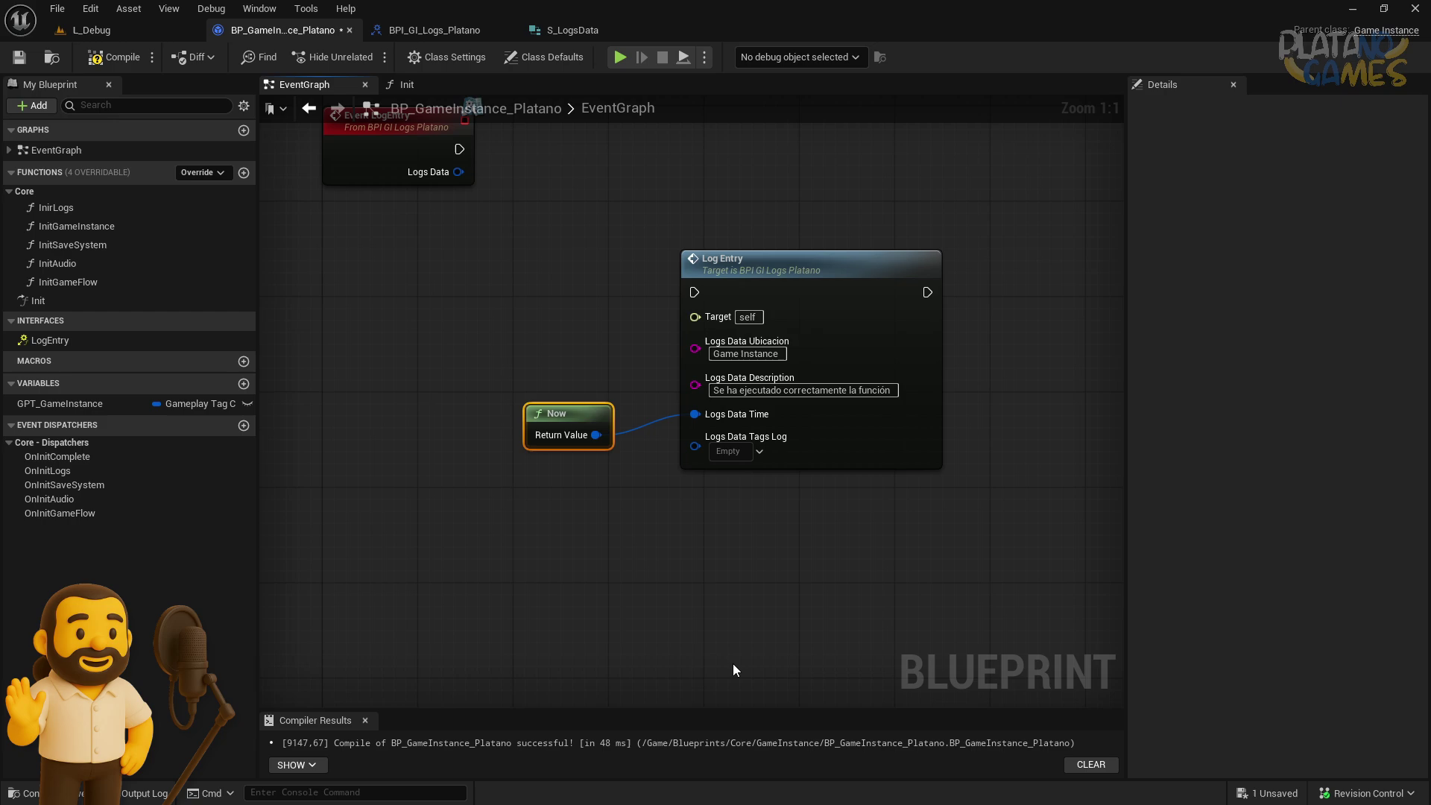
Add Logs.Persistence.Save, Logs.State.Success and Logs.System.GameInstance to Tags Log
left_click(762, 449)
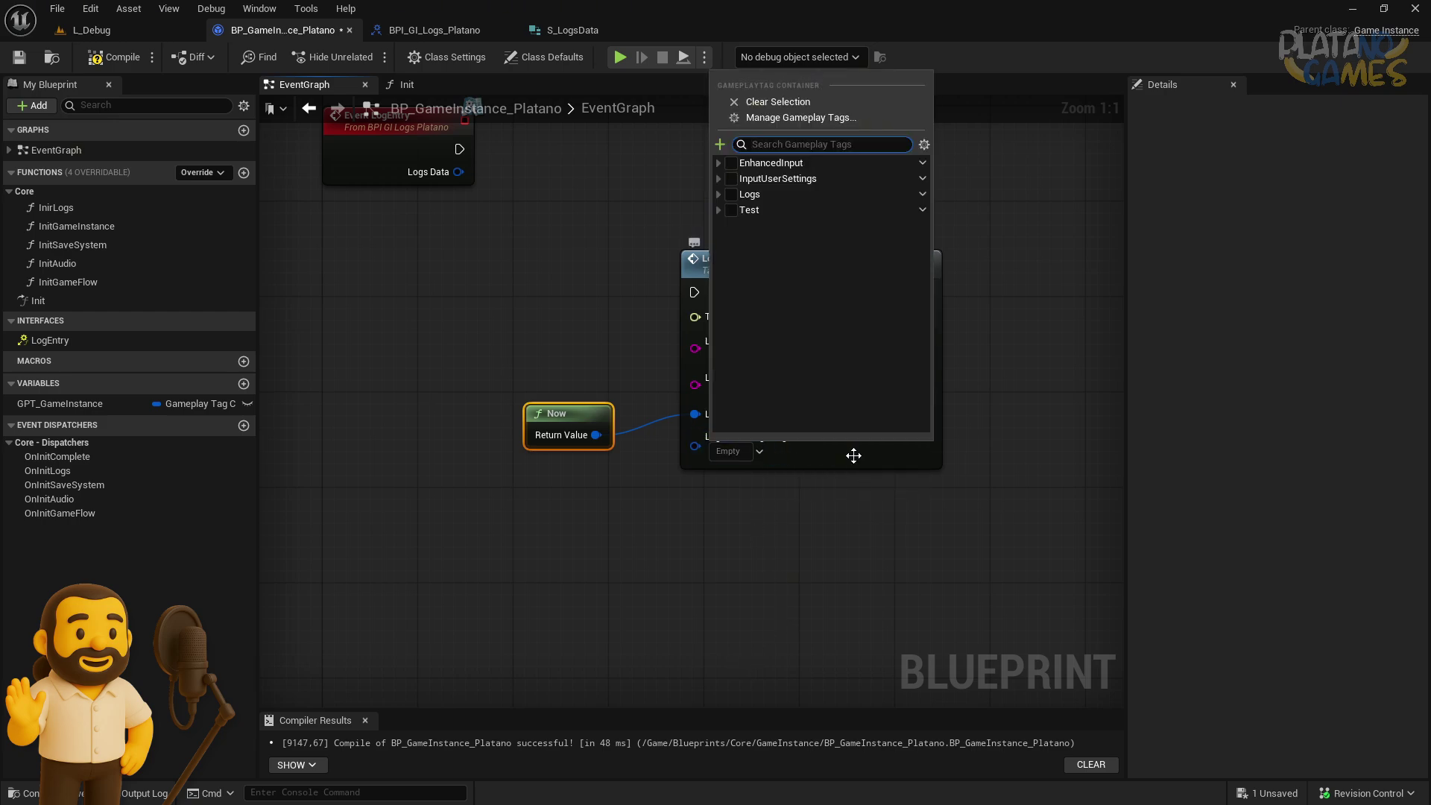
left_click(730, 196)
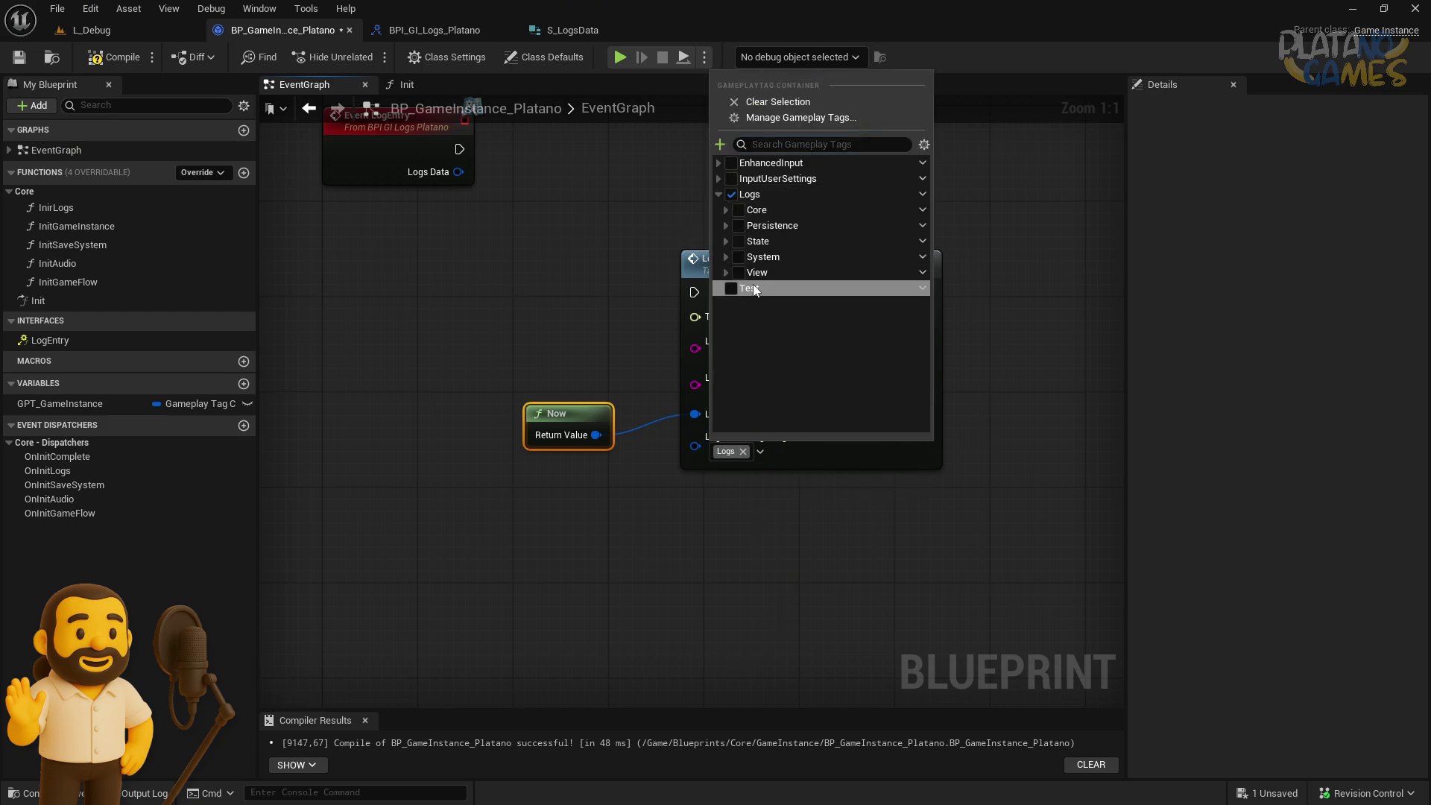
left_click(738, 225)
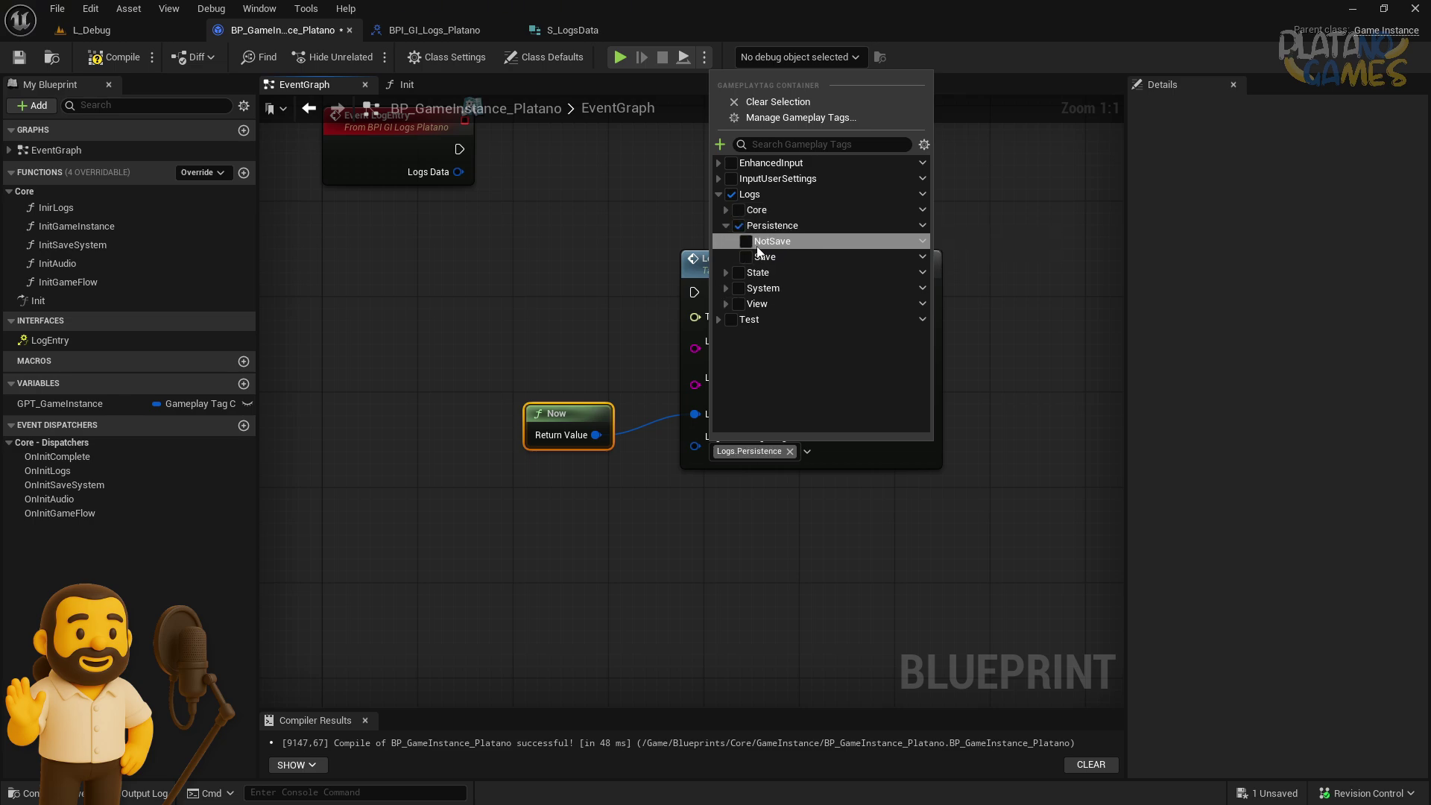
left_click(746, 257)
left_click(725, 272)
left_click(739, 273)
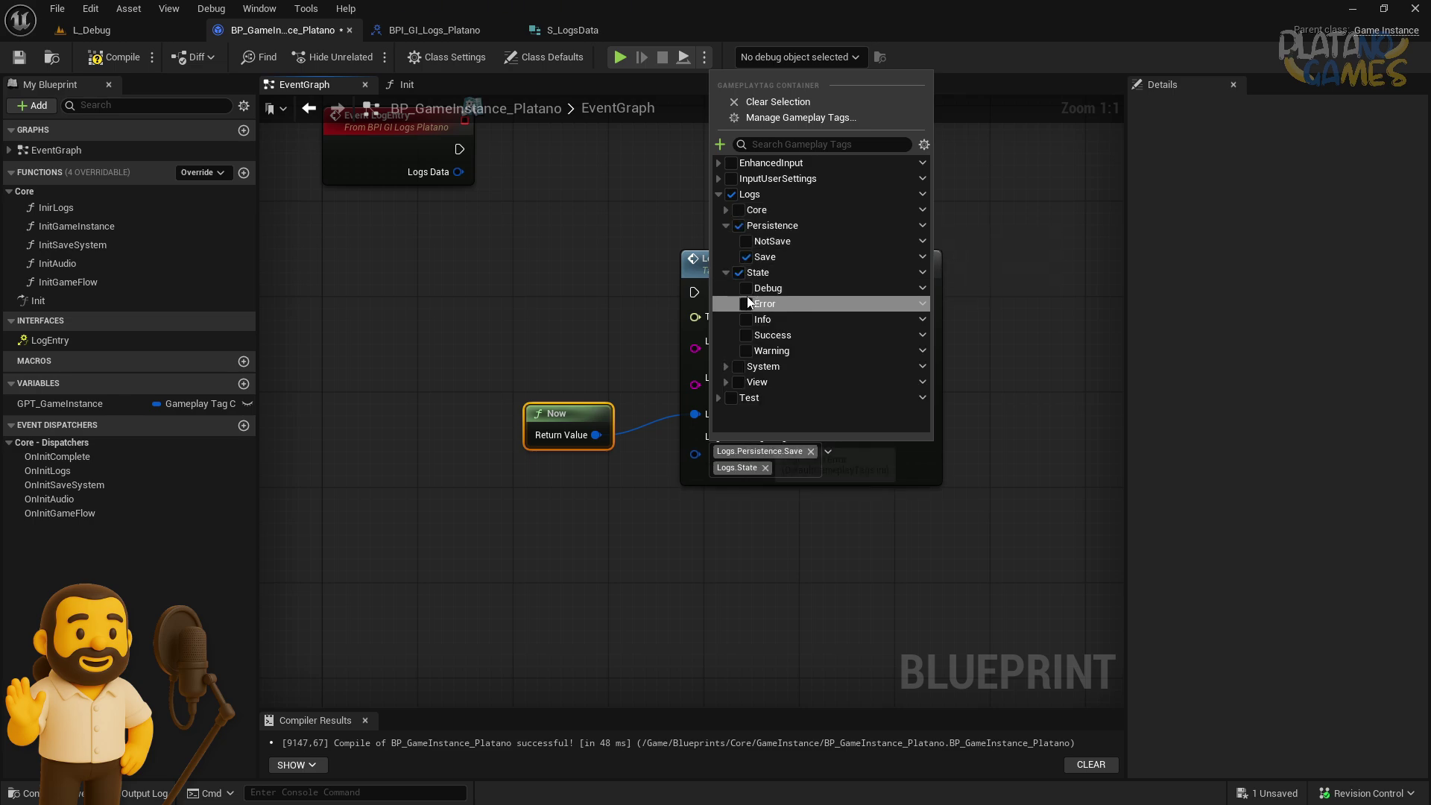
left_click(745, 336)
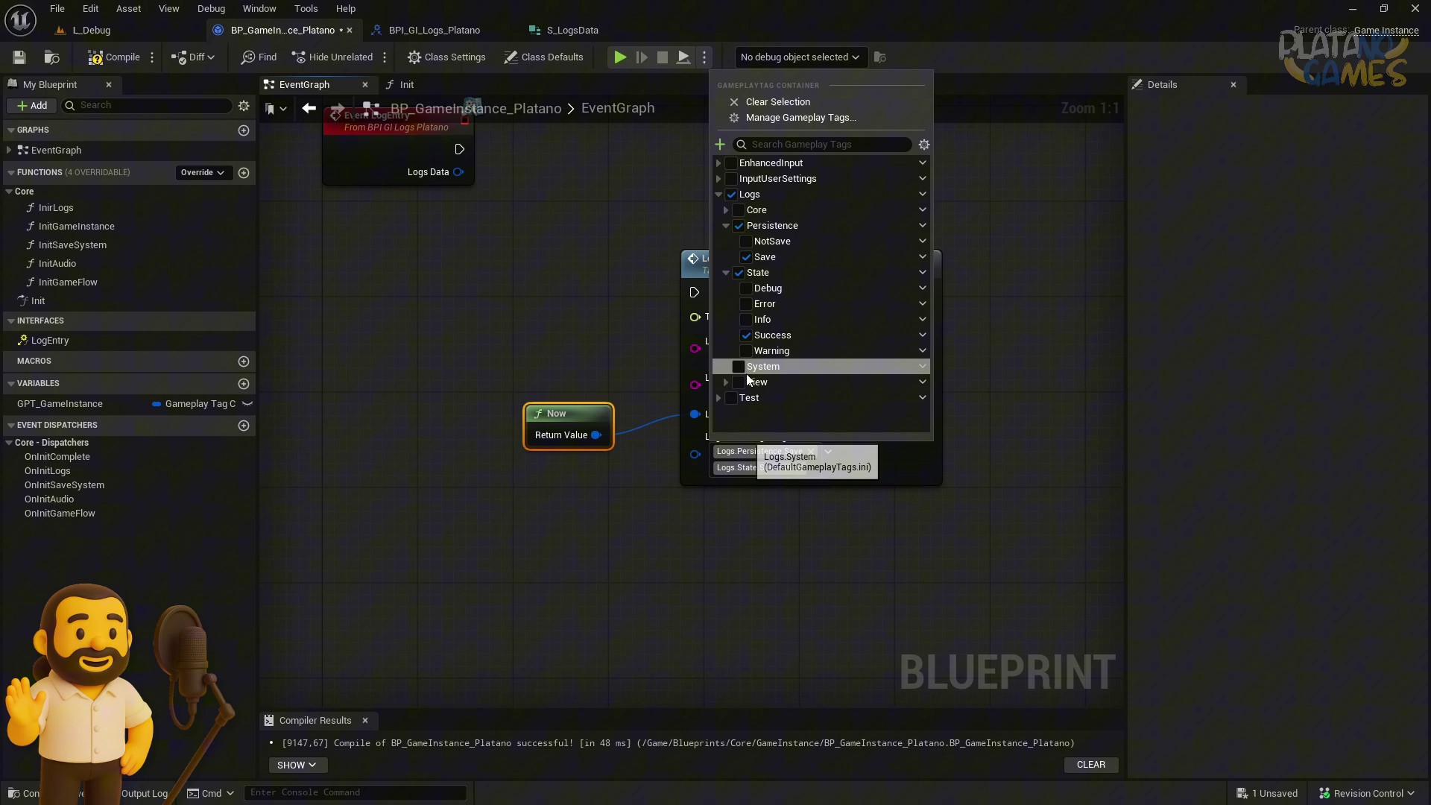
left_click(726, 368)
scroll(744, 407, "down", 2)
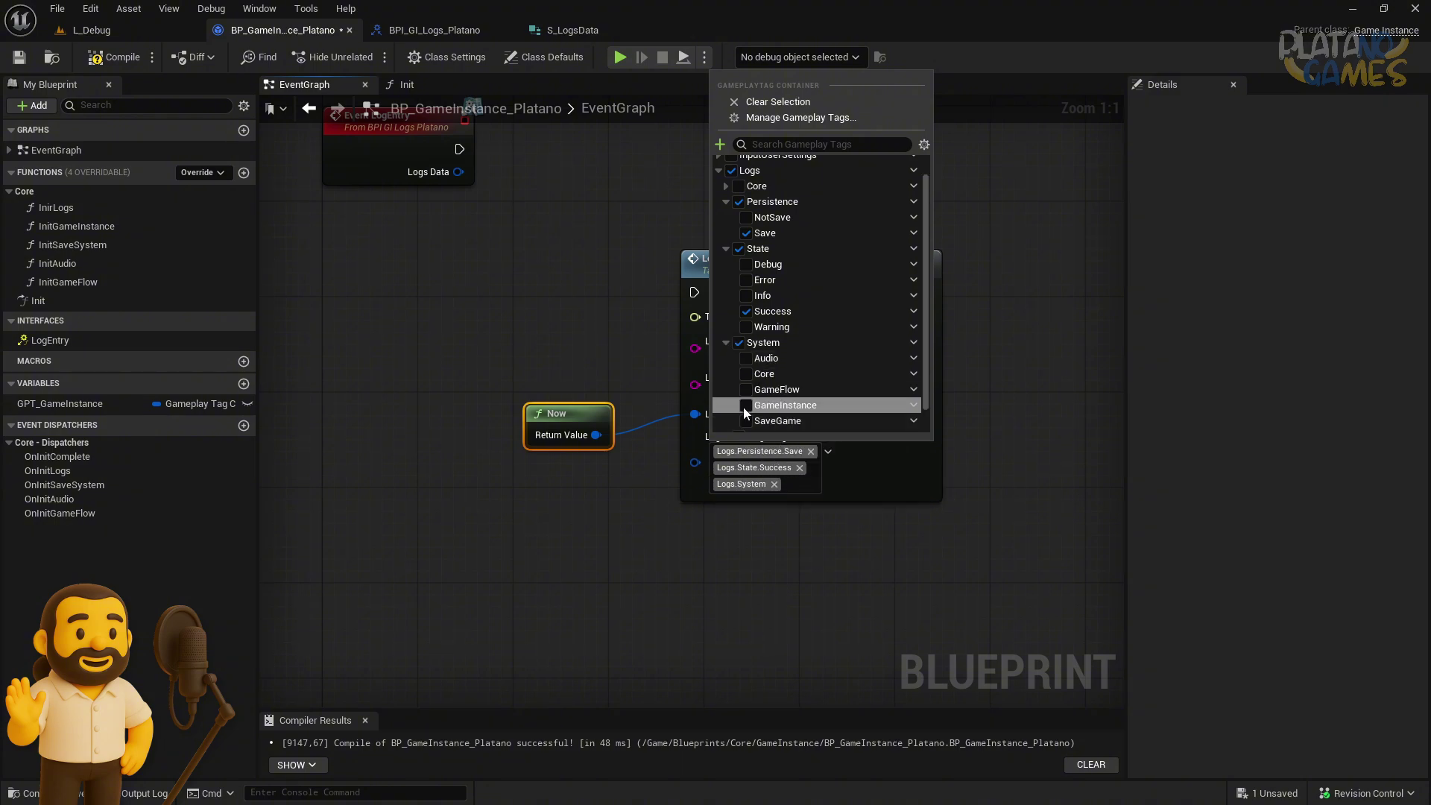
left_click(745, 407)
Try and remove the View and PrintString tags, then add the top-level Logs tag
left_click(726, 409)
scroll(727, 402, "down", 2)
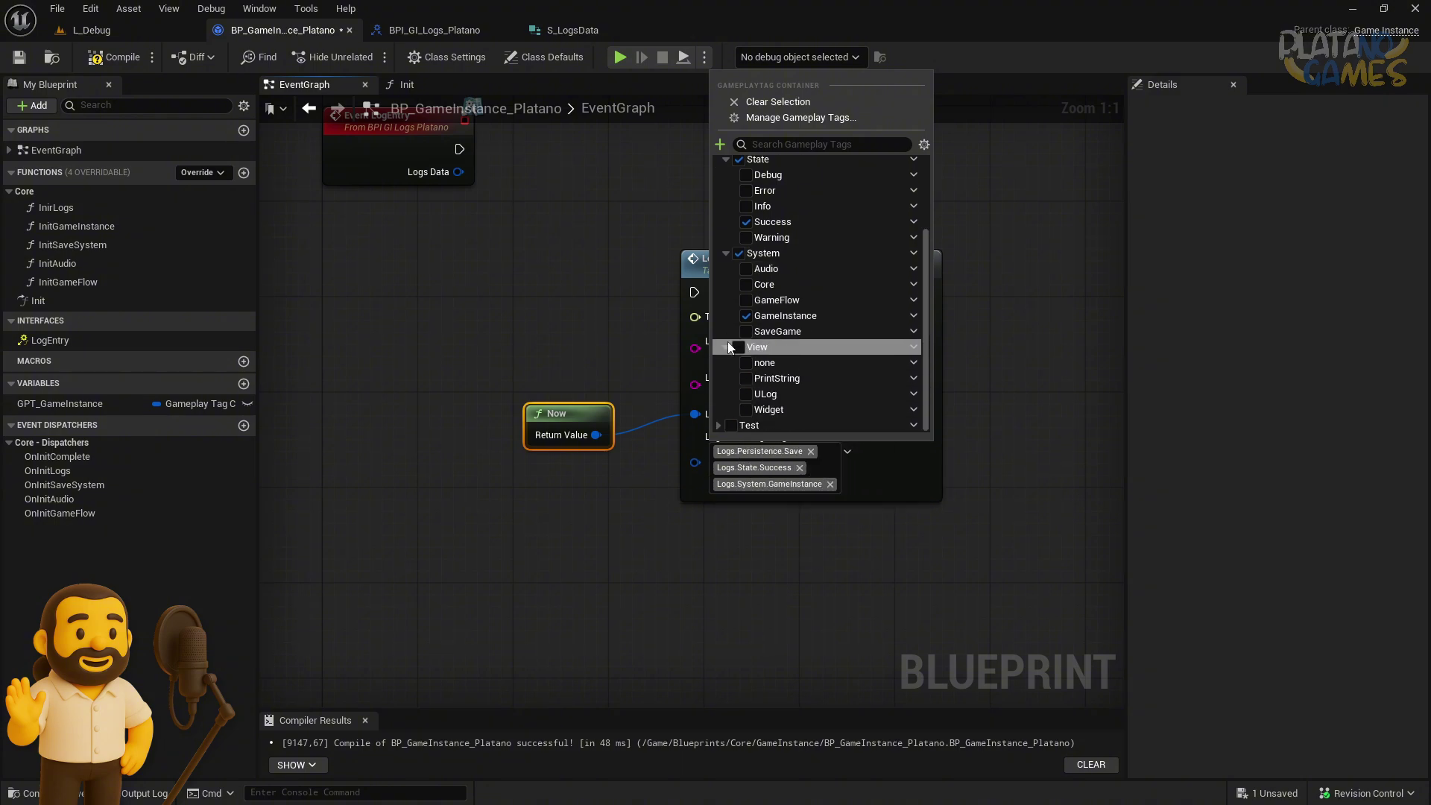
left_click(738, 348)
left_click(746, 378)
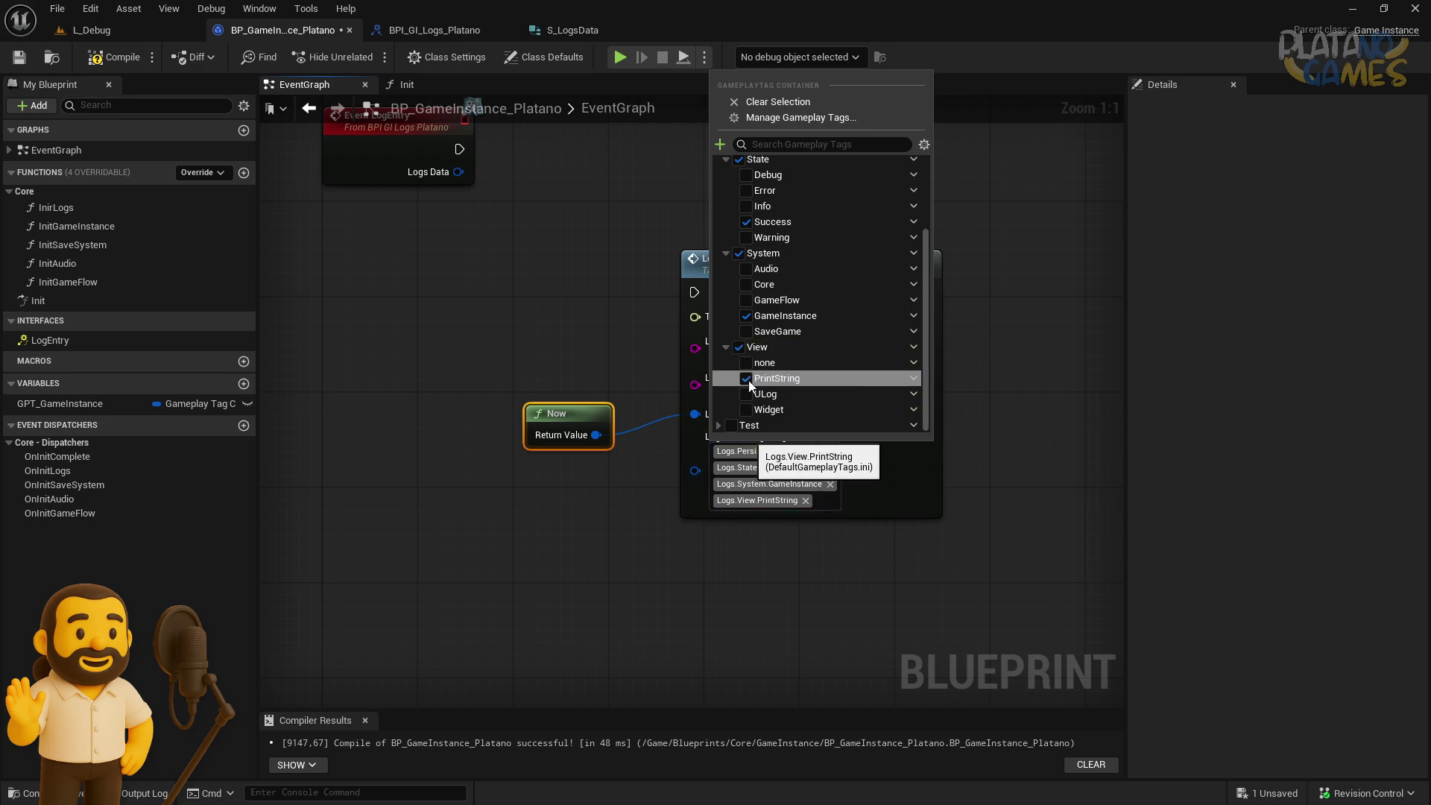
left_click(745, 377)
left_click(739, 348)
scroll(727, 347, "up", 3)
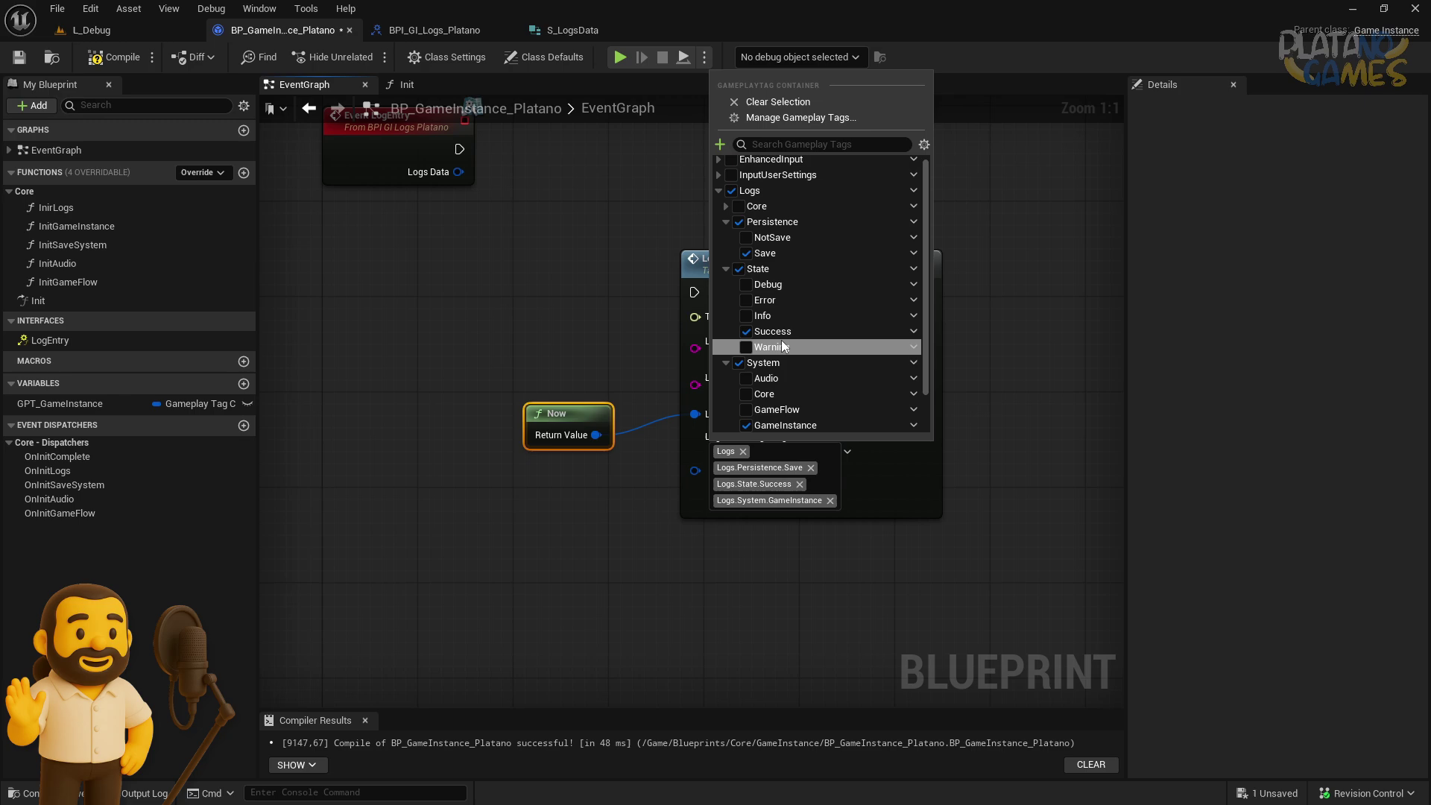
left_click(767, 196)
scroll(808, 372, "down", 2)
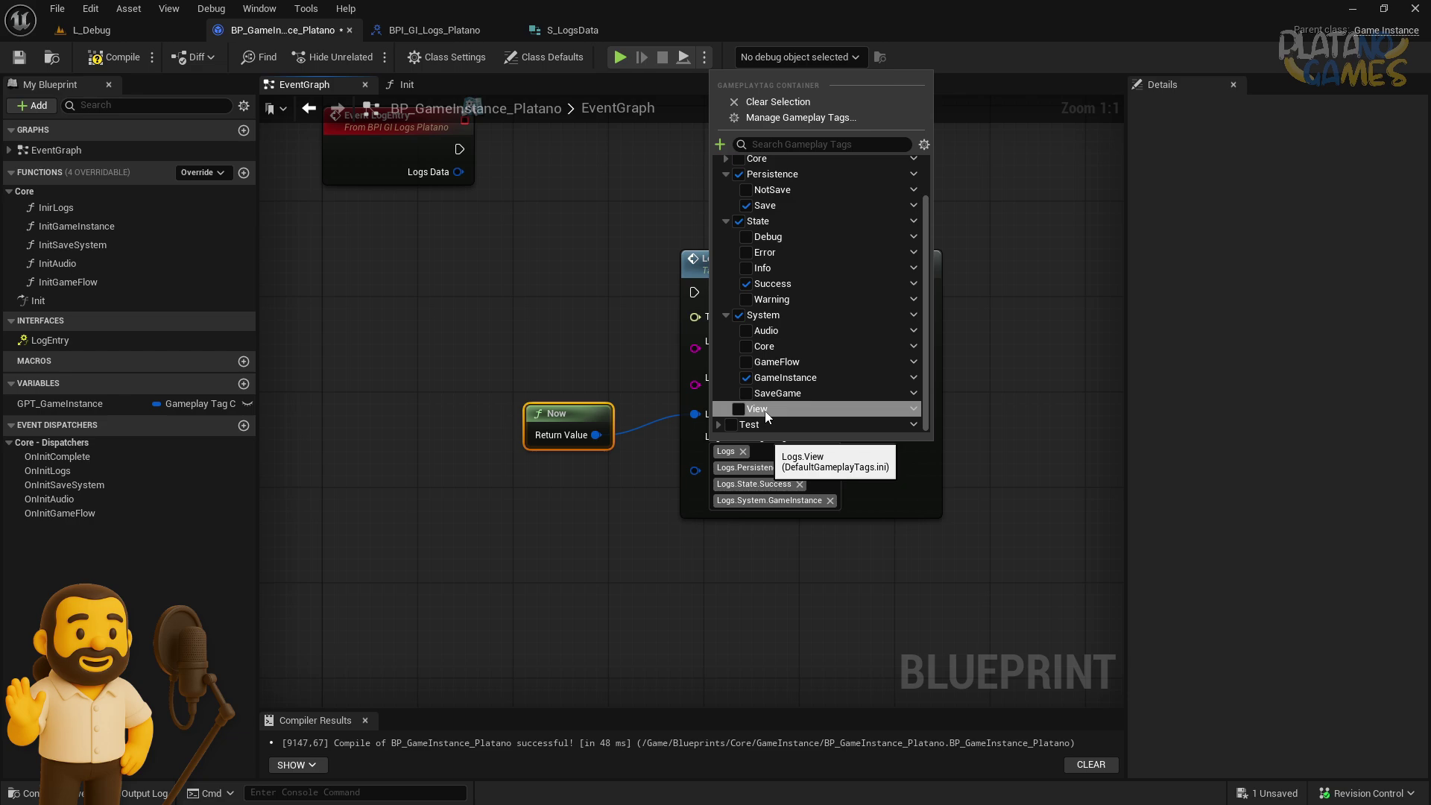
scroll(808, 378, "up", 2)
scroll(808, 378, "down", 2)
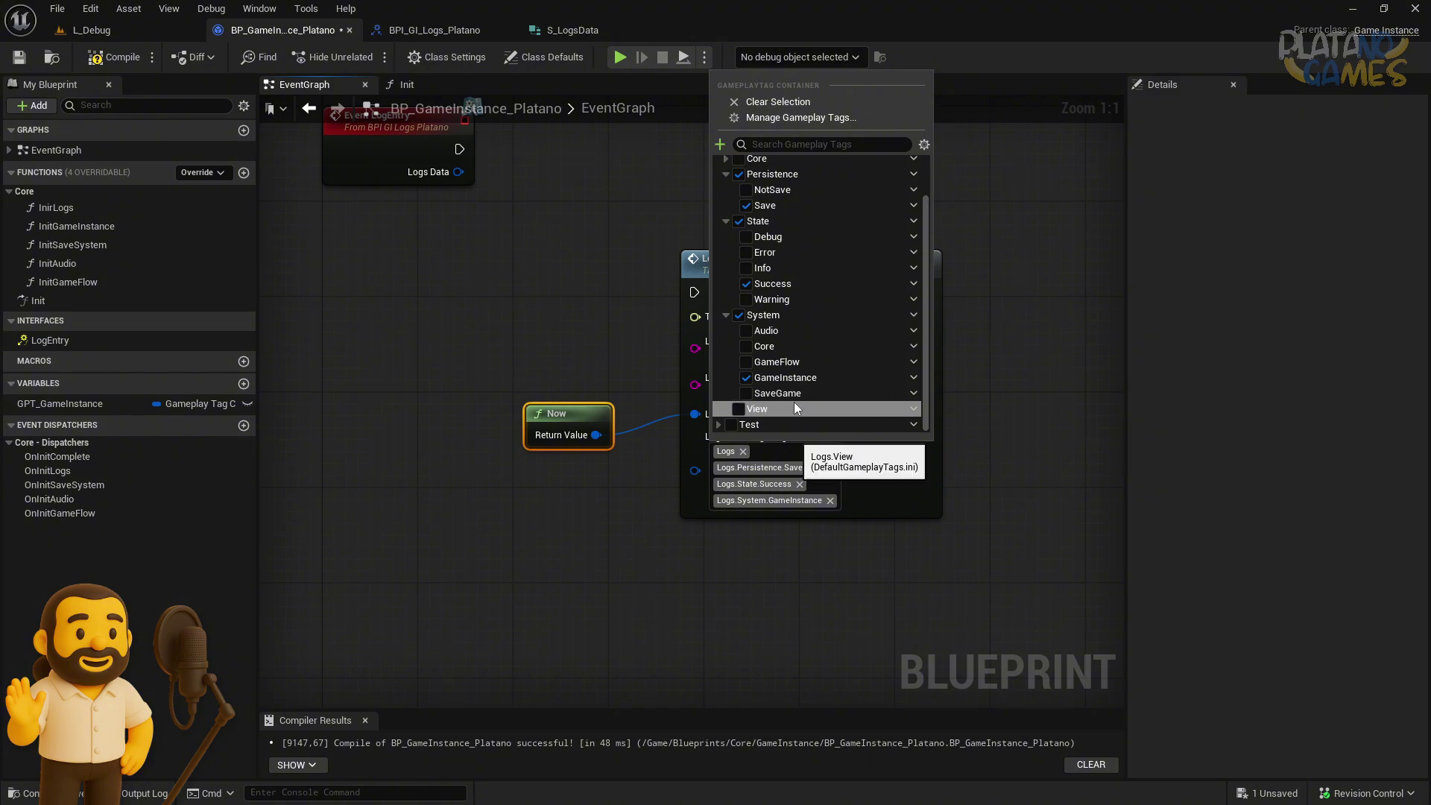
scroll(789, 351, "up", 2)
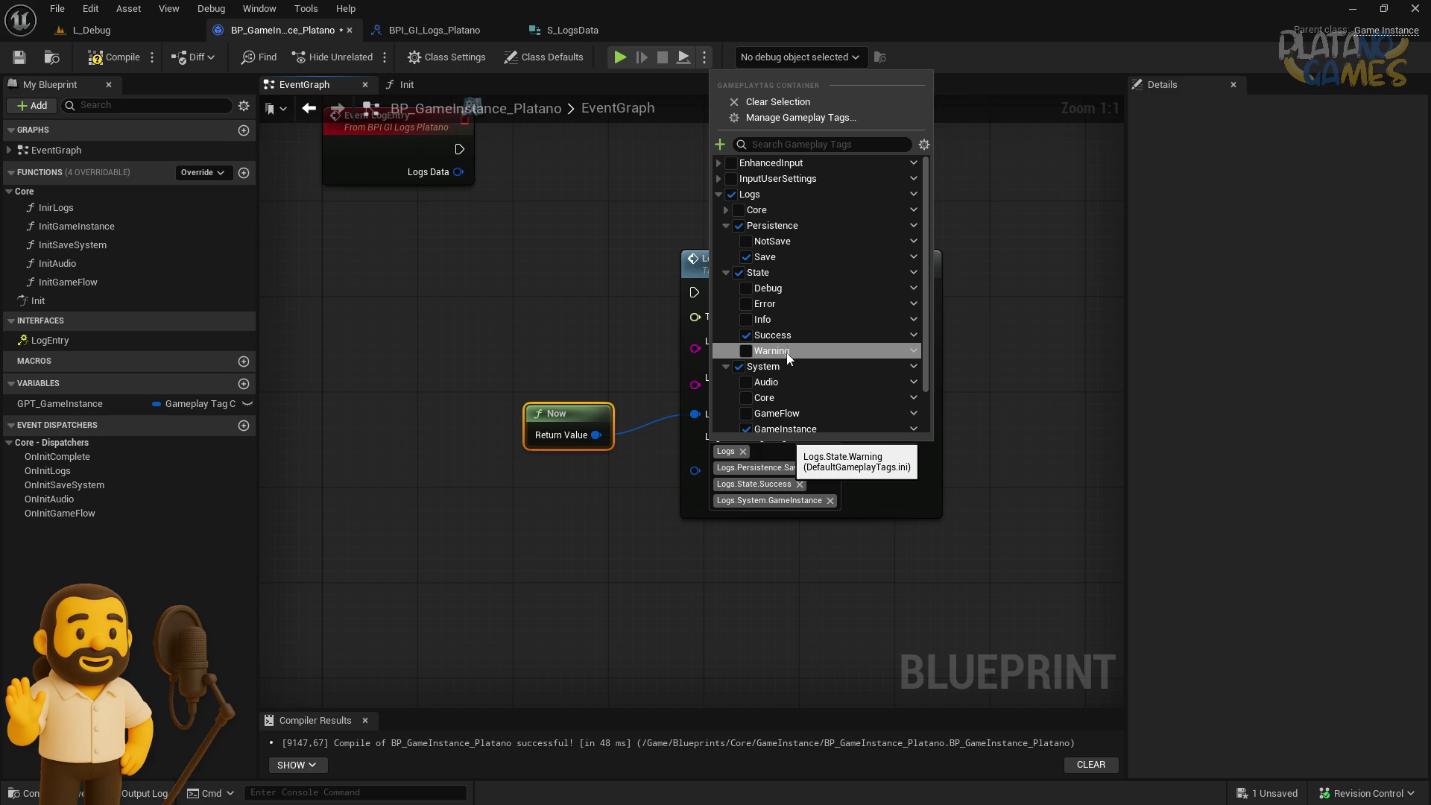
scroll(789, 347, "down", 2)
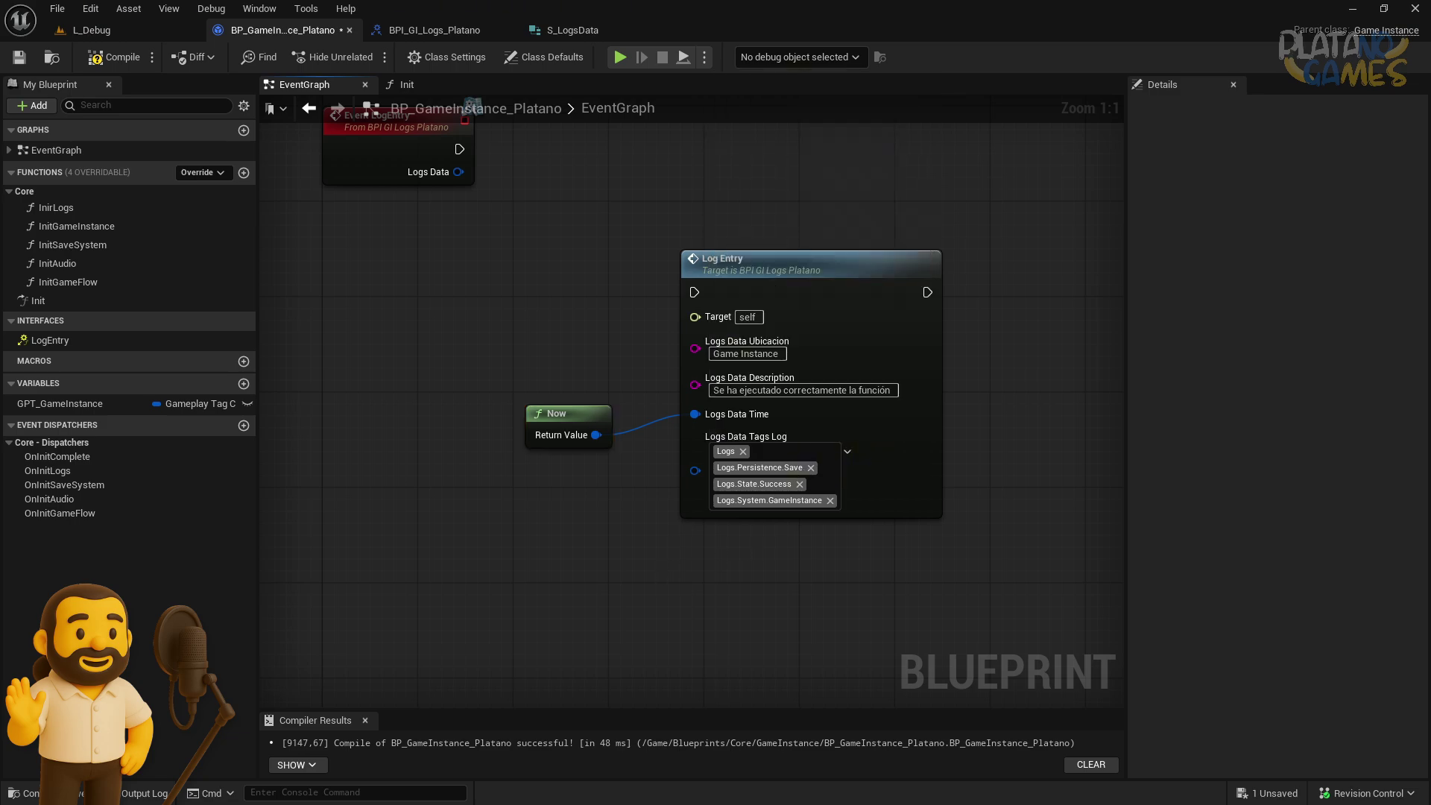
Close the tag picker, save BP_GameInstance_Platano, and select the GPT_GameInstance variable
right_click_drag(995, 538, 1018, 570)
left_click_drag(1036, 577, 390, 209)
left_click_drag(504, 314, 972, 548)
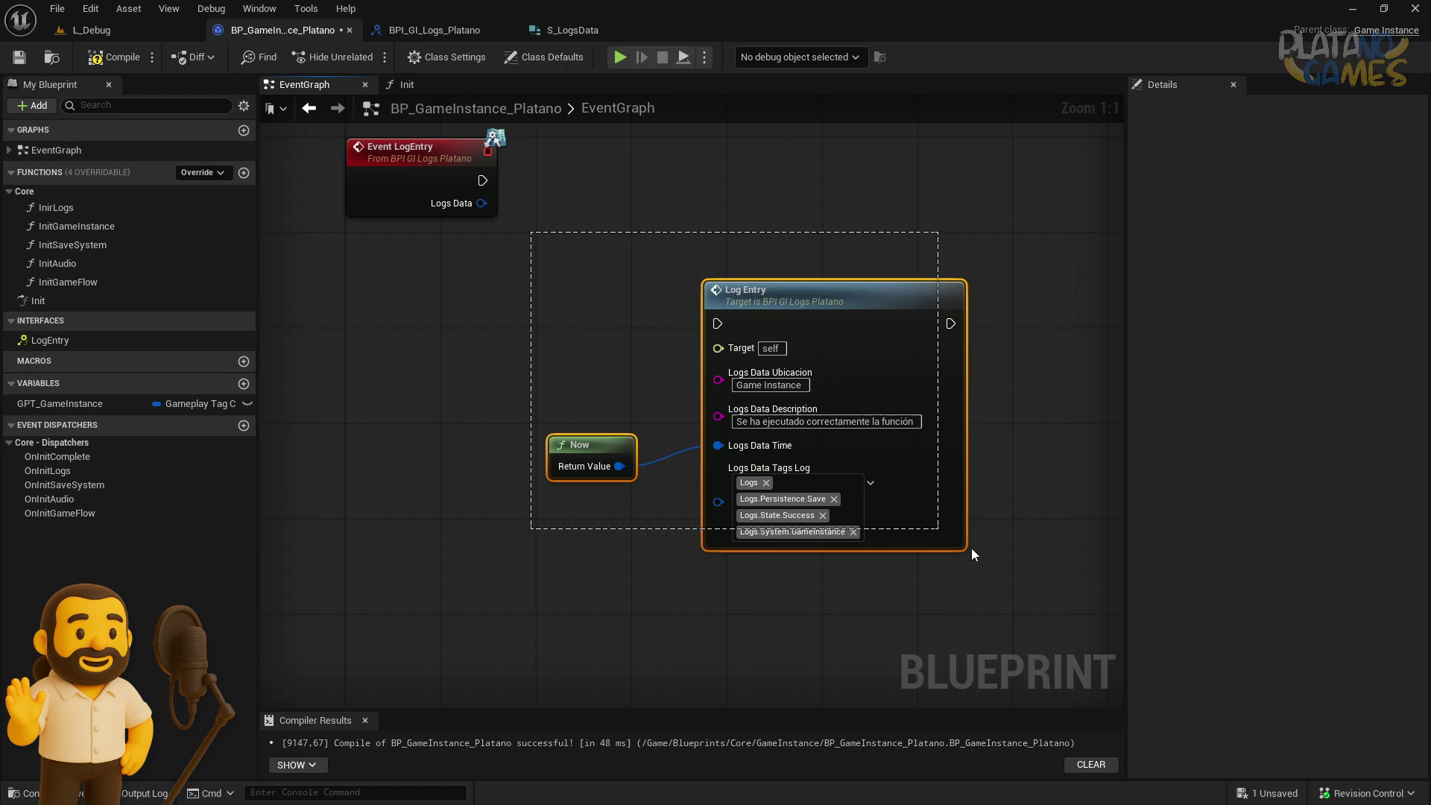
left_click(916, 616)
left_click_drag(544, 519, 934, 346)
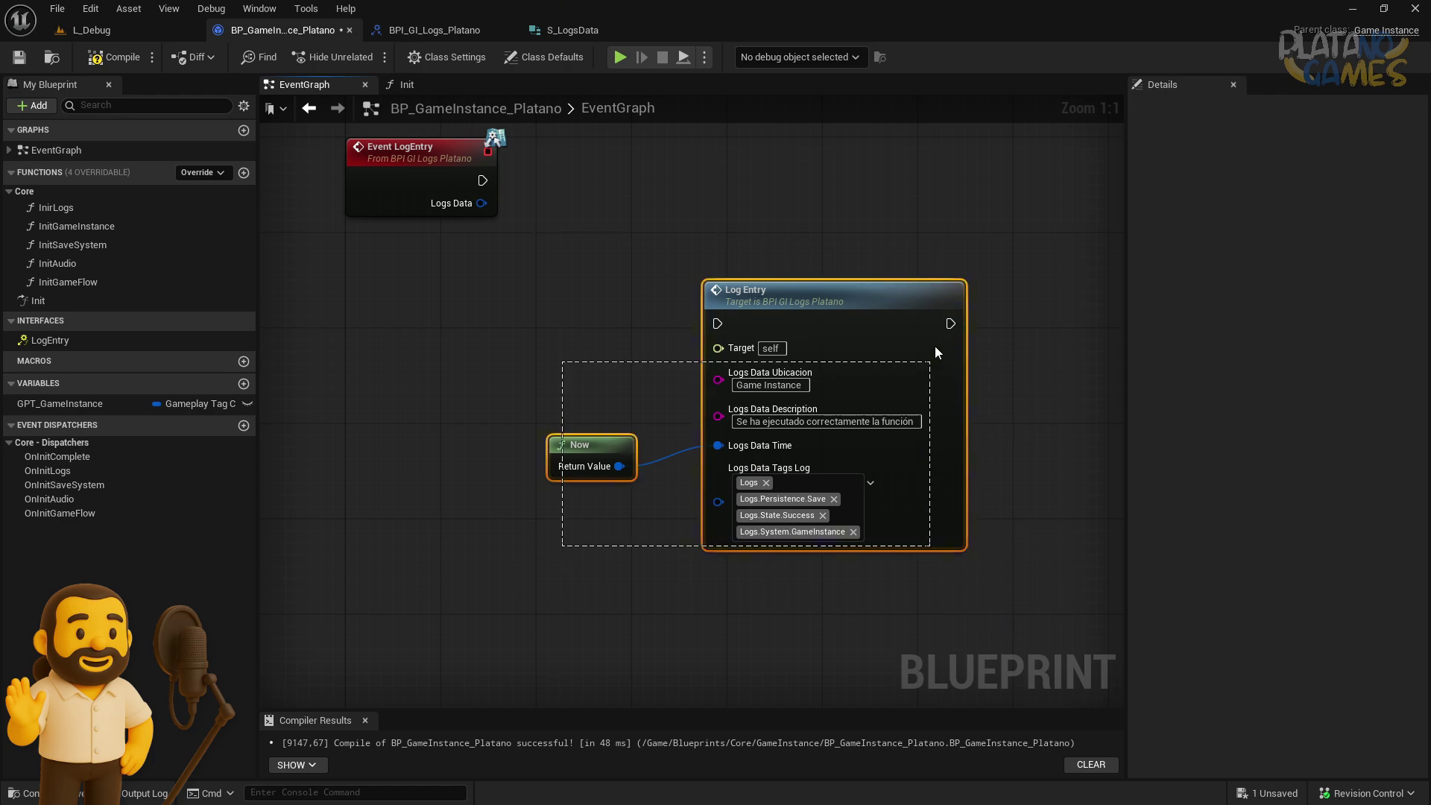
left_click_drag(568, 564, 984, 232)
left_click(994, 269)
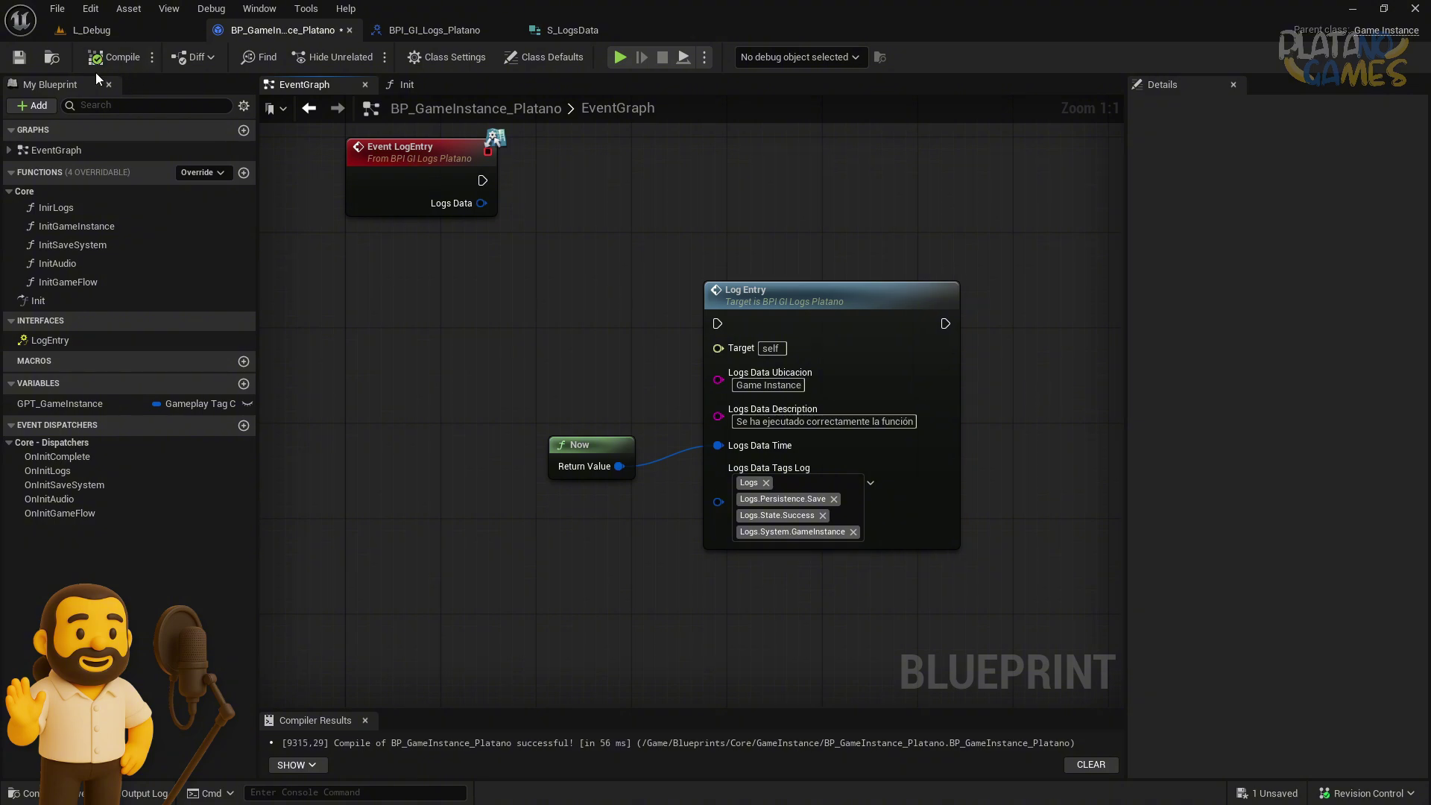
left_click(19, 57)
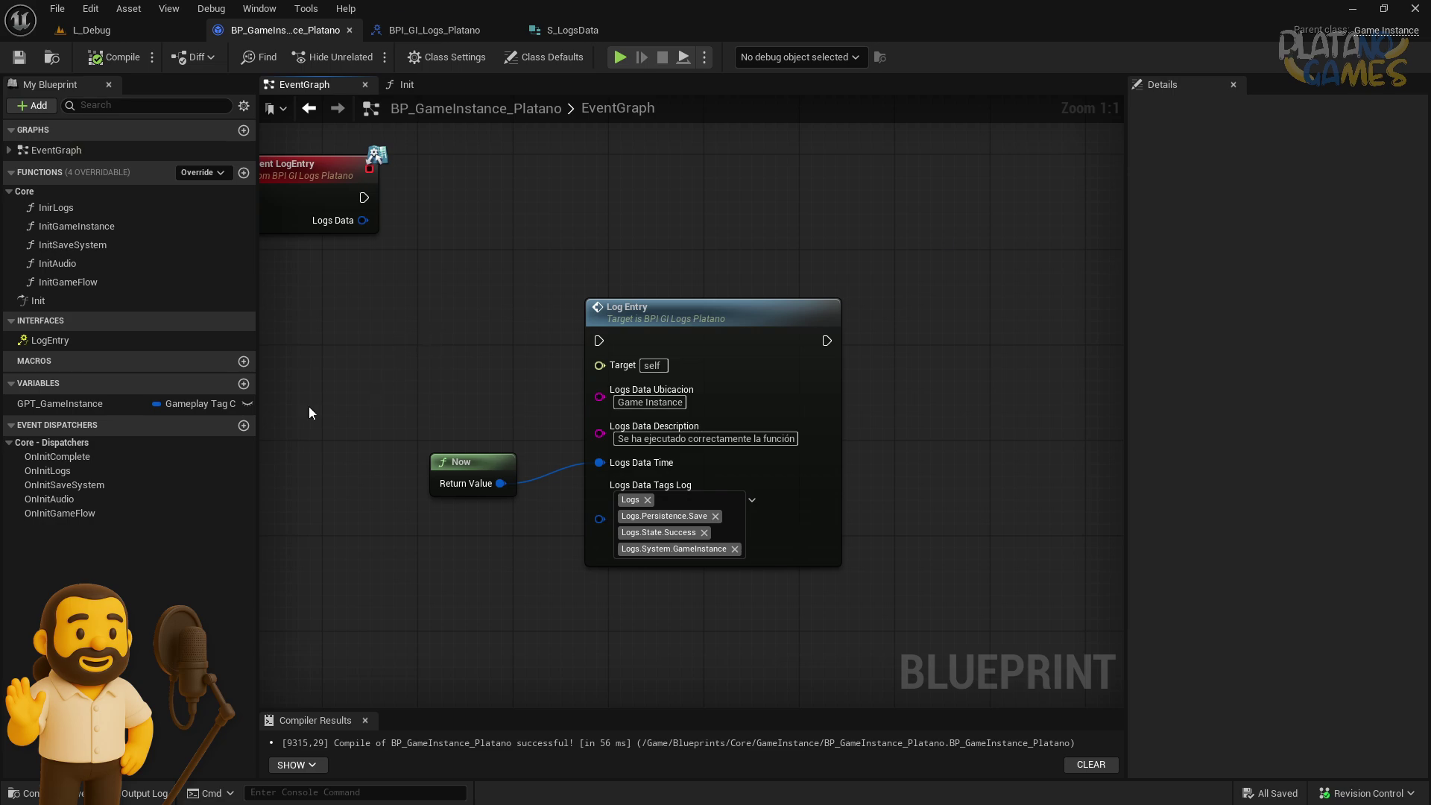
left_click(194, 403)
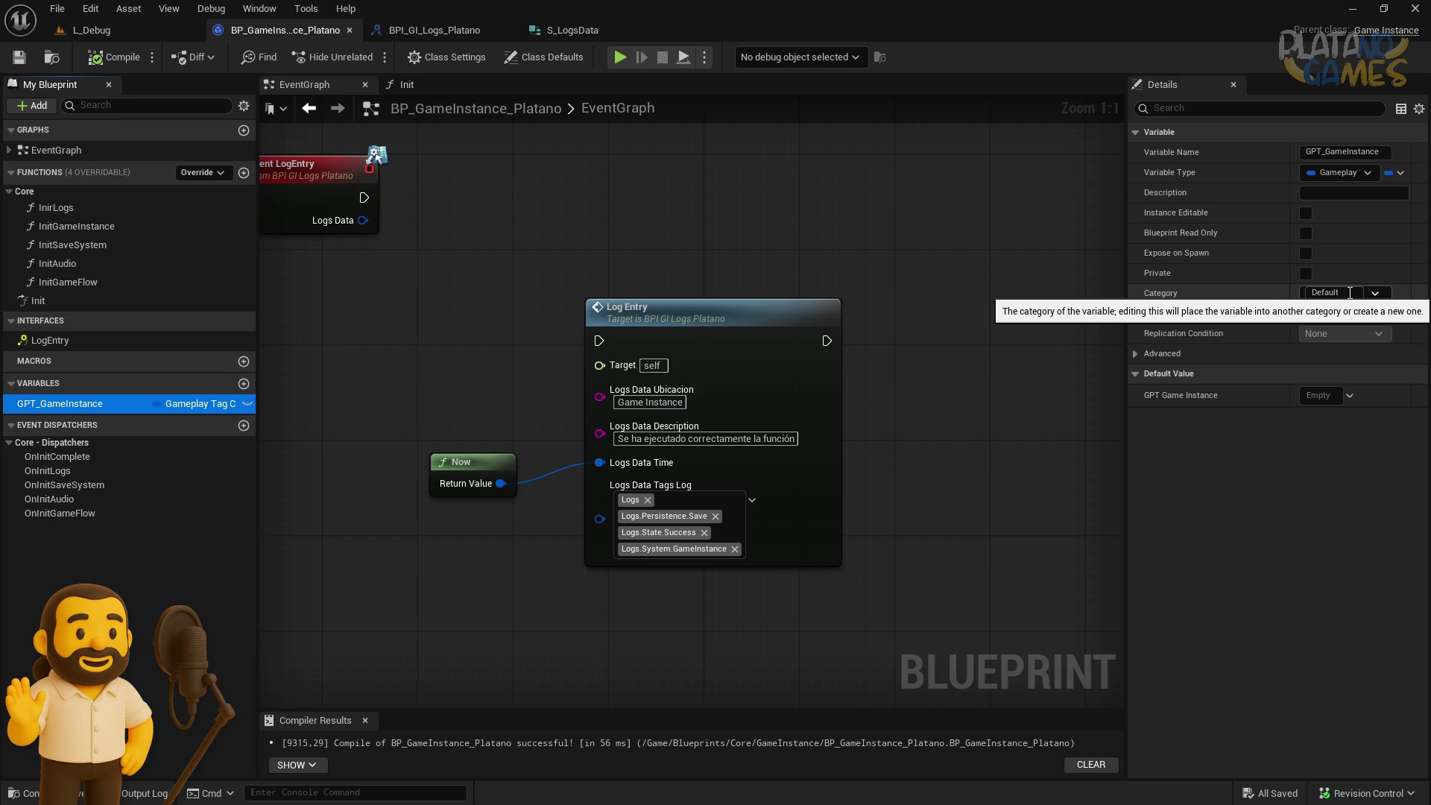
Set GPT_GameInstance's category to Subsystem Logs
left_click(1349, 292)
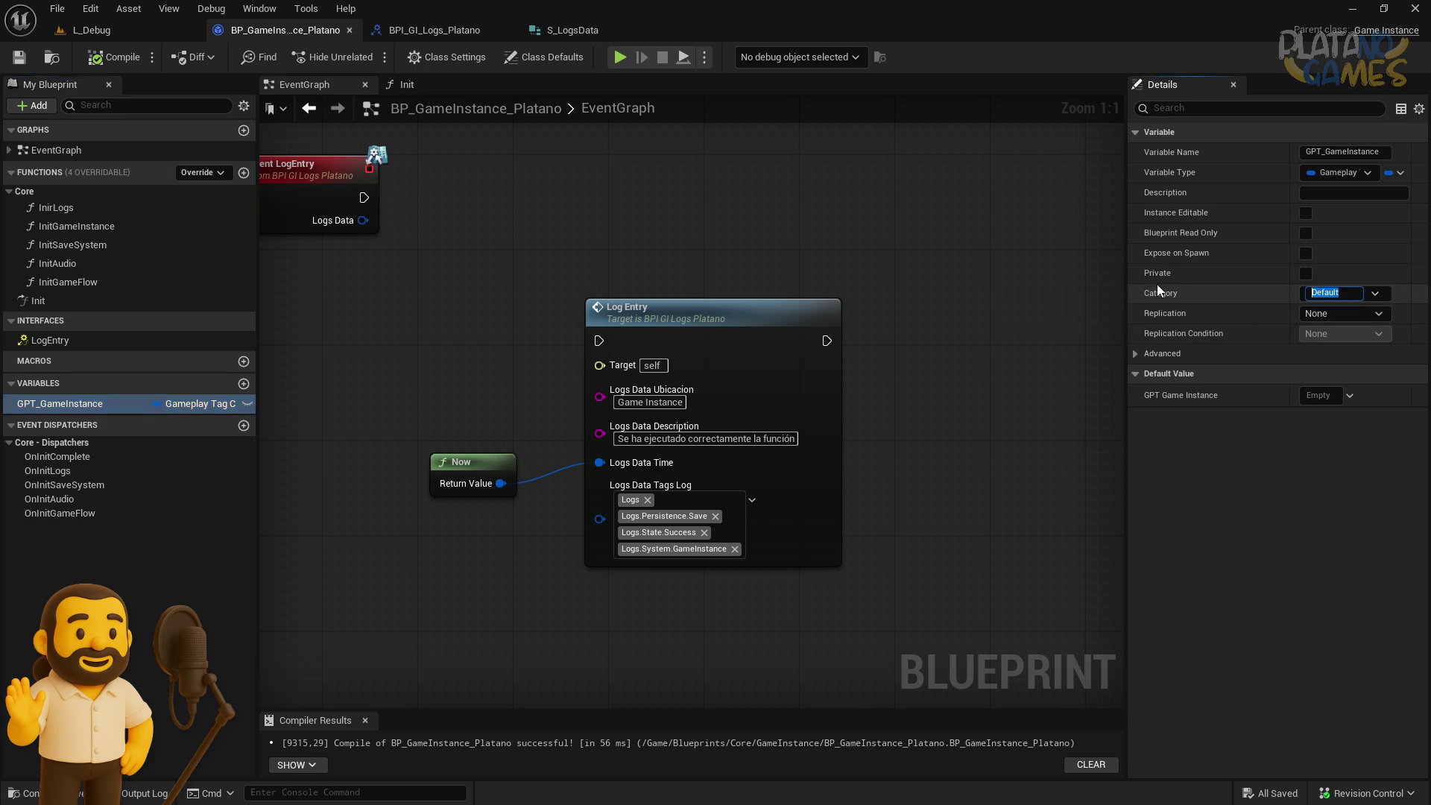
type("Log")
key("BackSpace")
key("BackSpace")
key("BackSpace")
type("Subsy")
type("tem Logs")
key("Return")
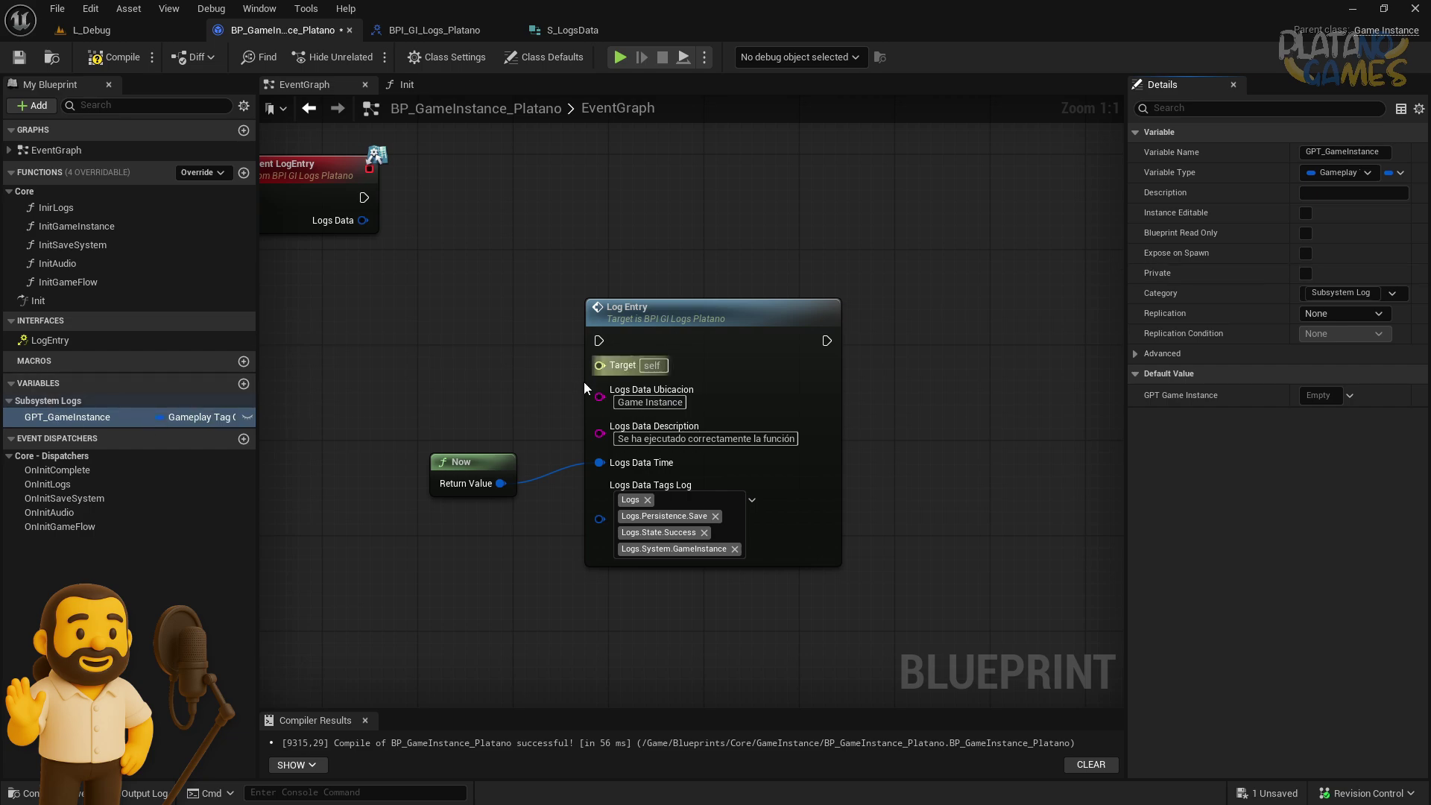
Add a LogsData variable of type S Logs Data array
left_click(242, 383)
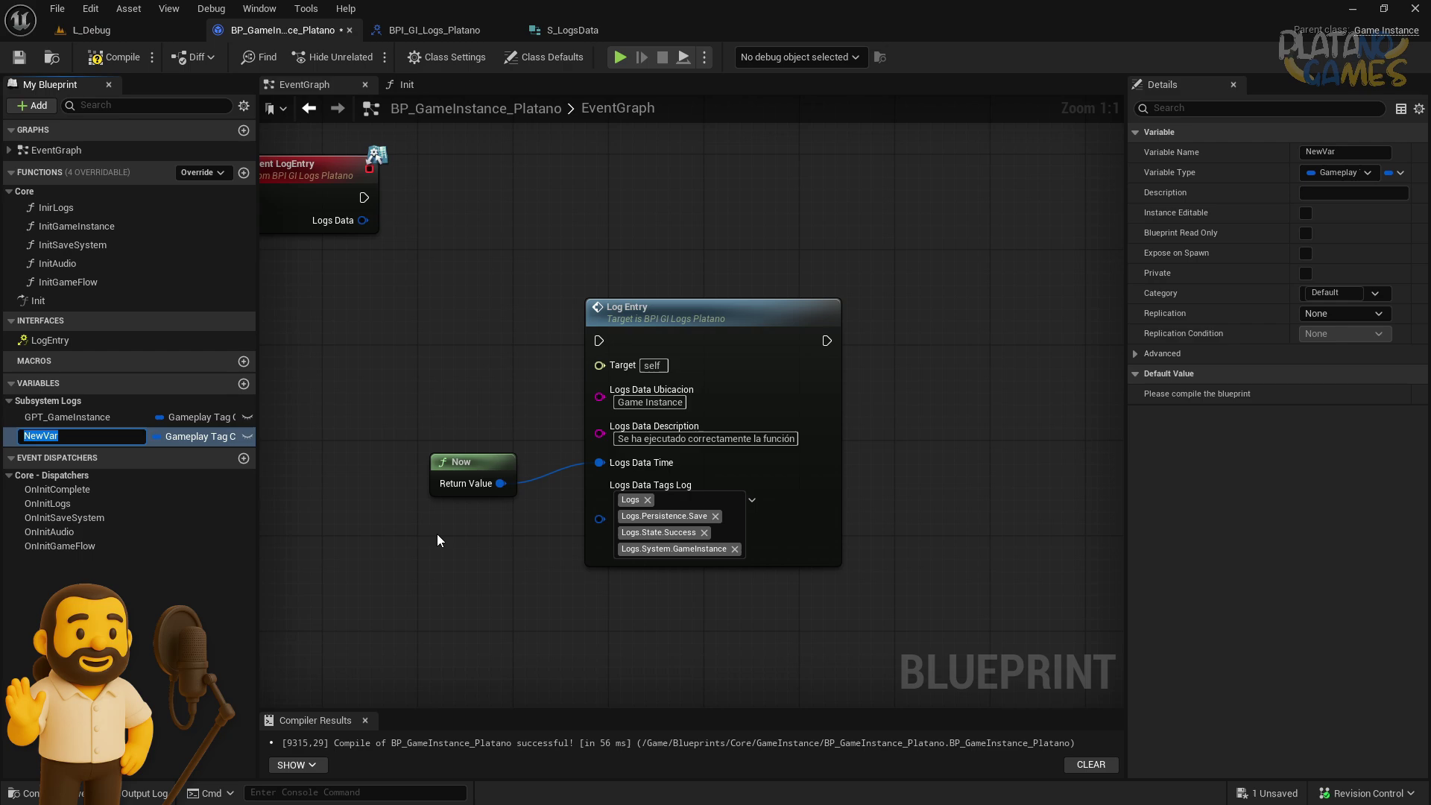
type("Logs")
type("Data")
key("Return")
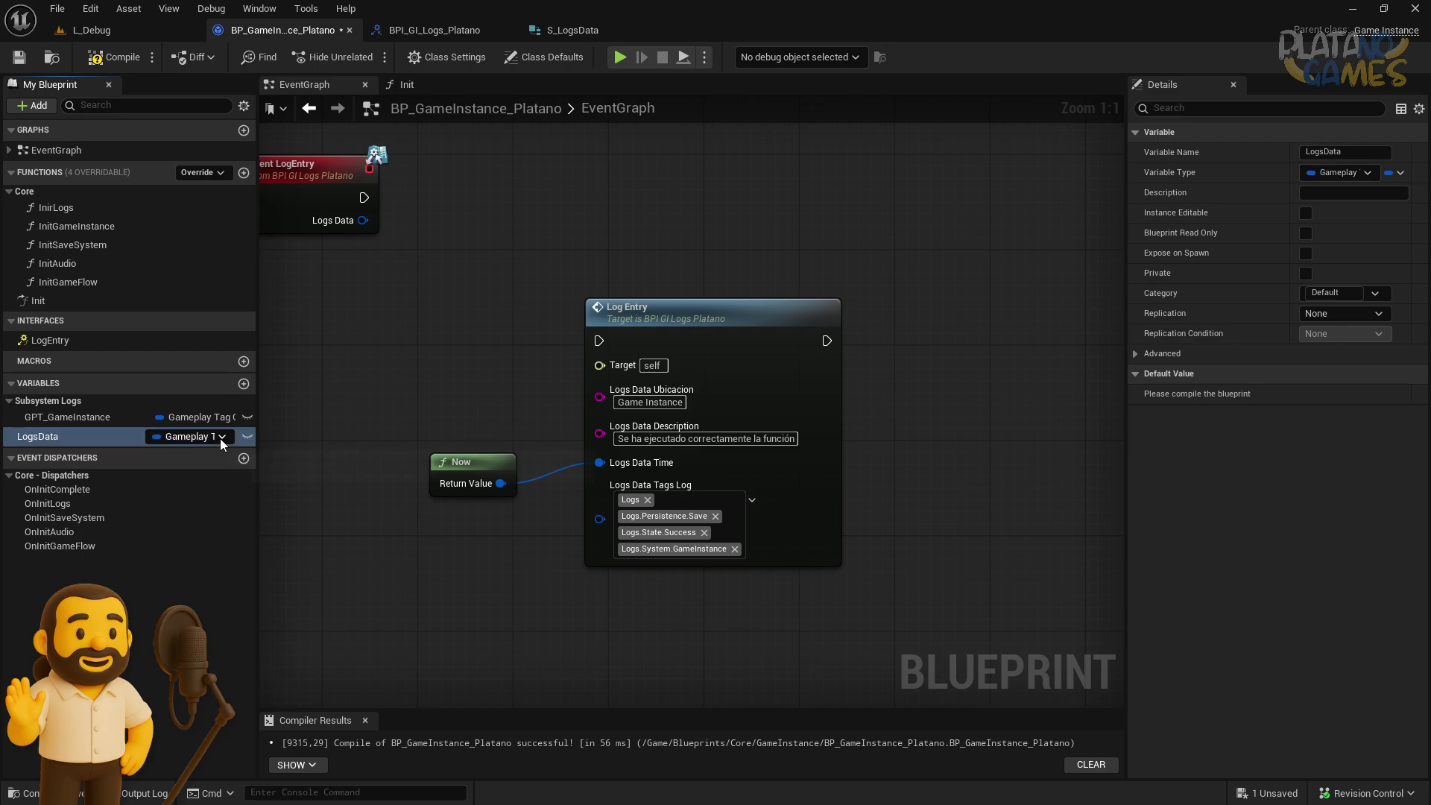
left_click(221, 438)
type("logdata")
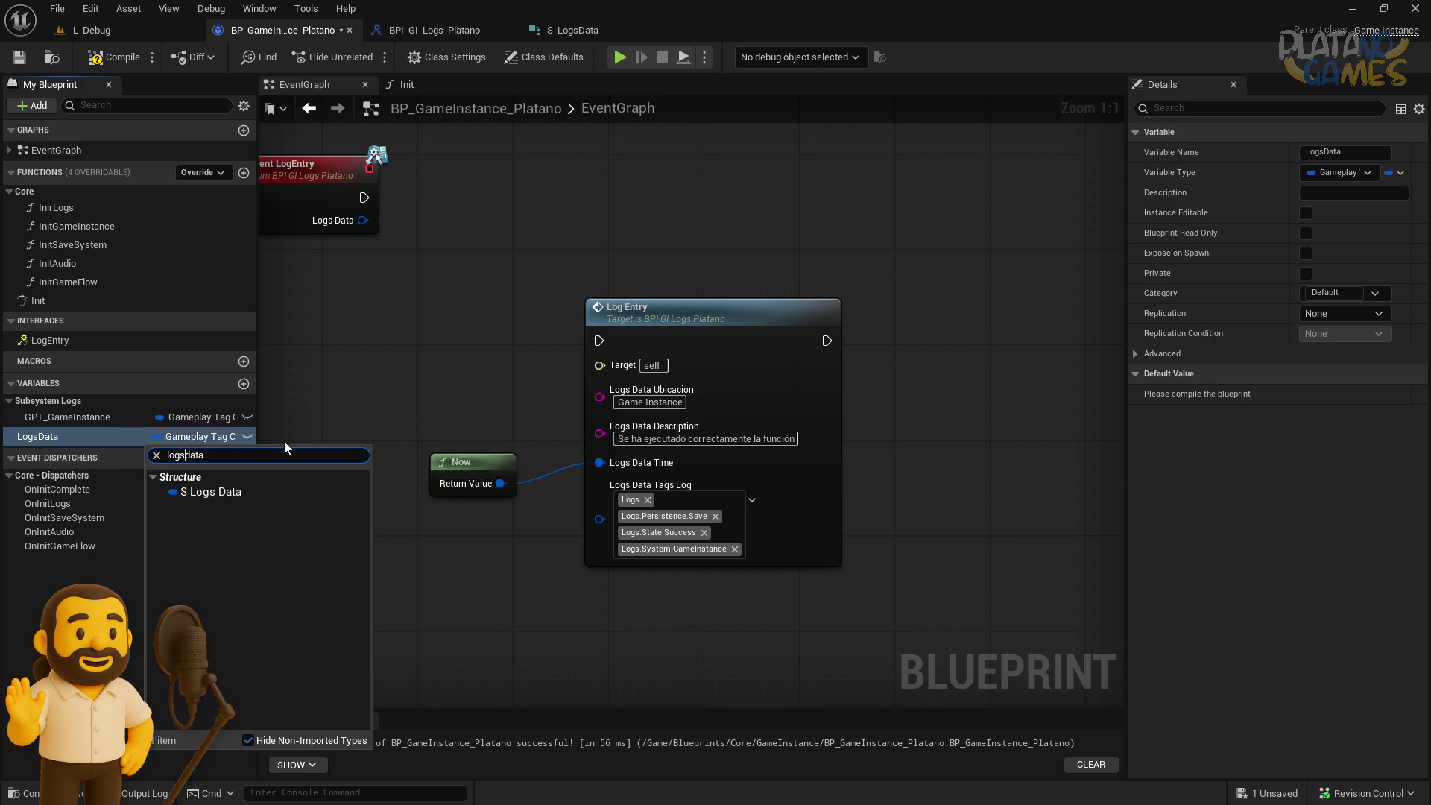
left_click(198, 492)
left_click(1392, 172)
left_click(1378, 204)
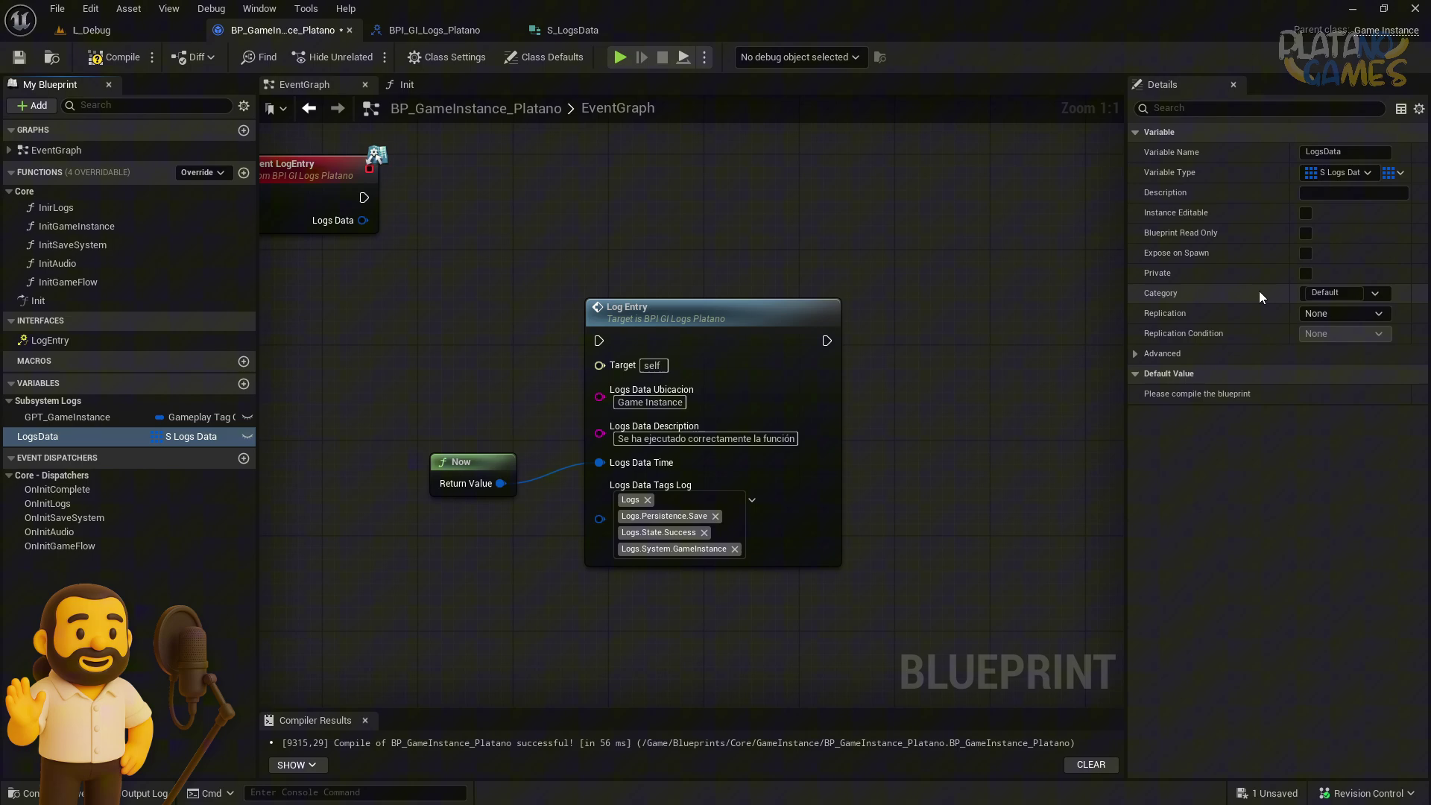
right_click_drag(378, 396, 355, 361)
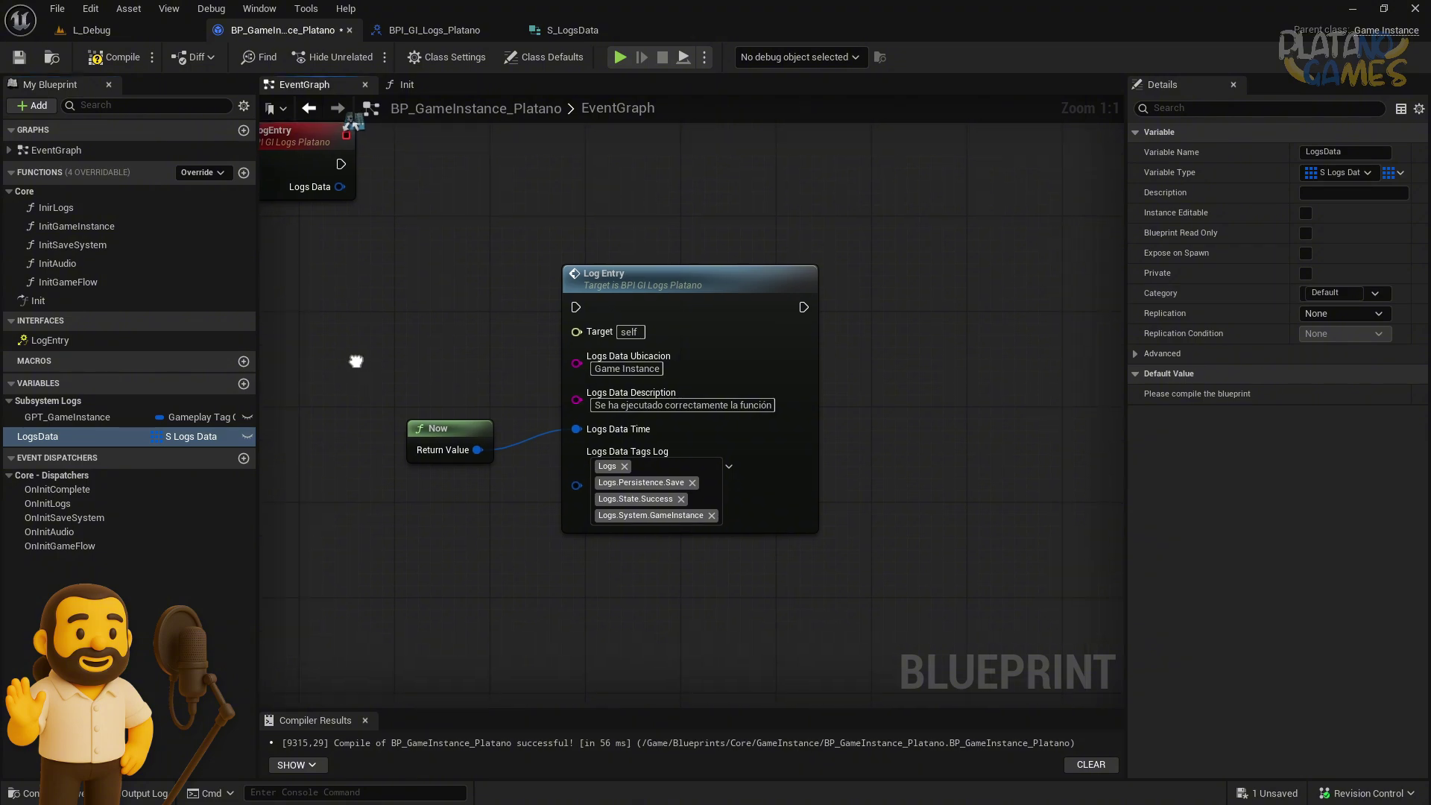
Move GPT_GameInstance into the Tags category, then compile and save the blueprint
left_click(55, 416)
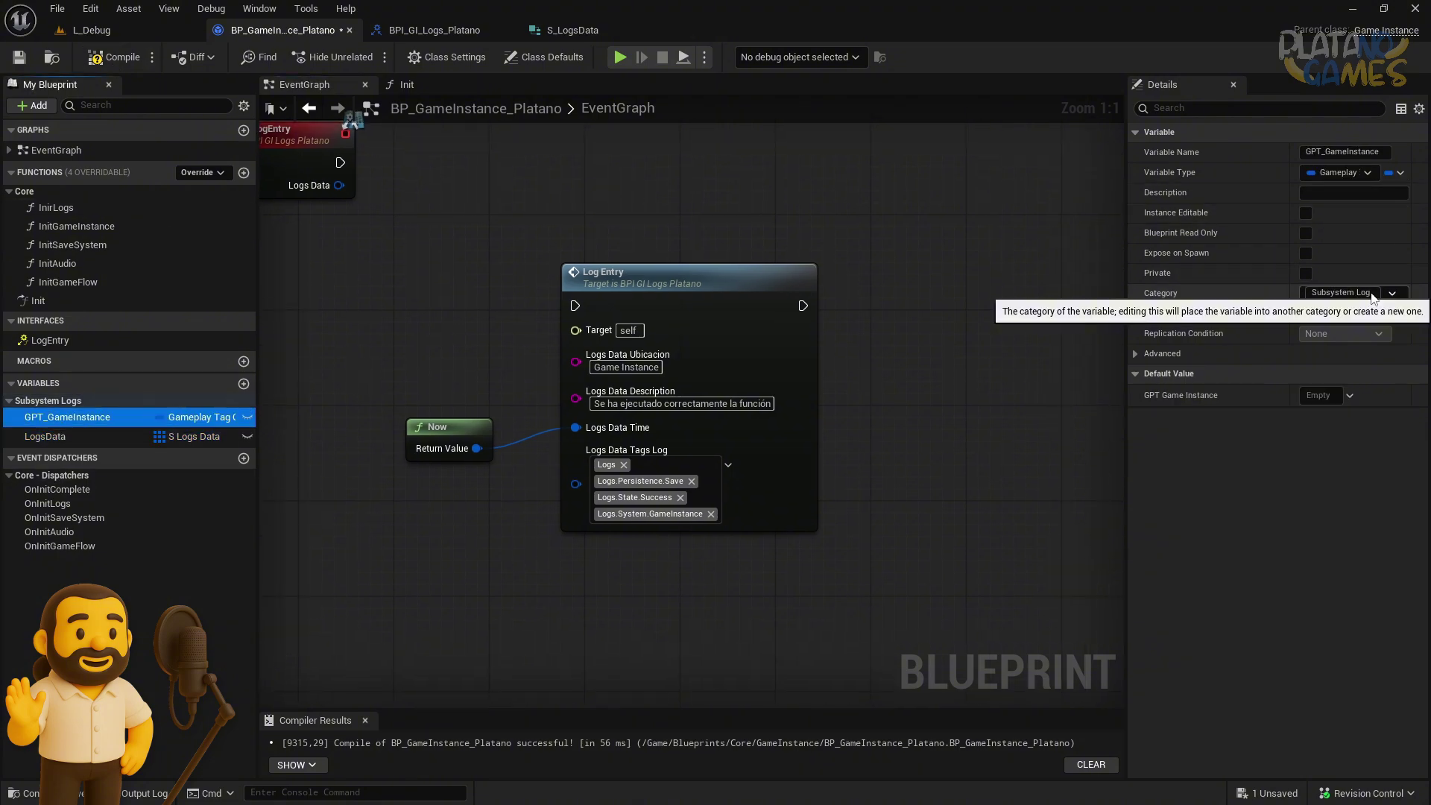
left_click(1313, 294)
double_click(1368, 293)
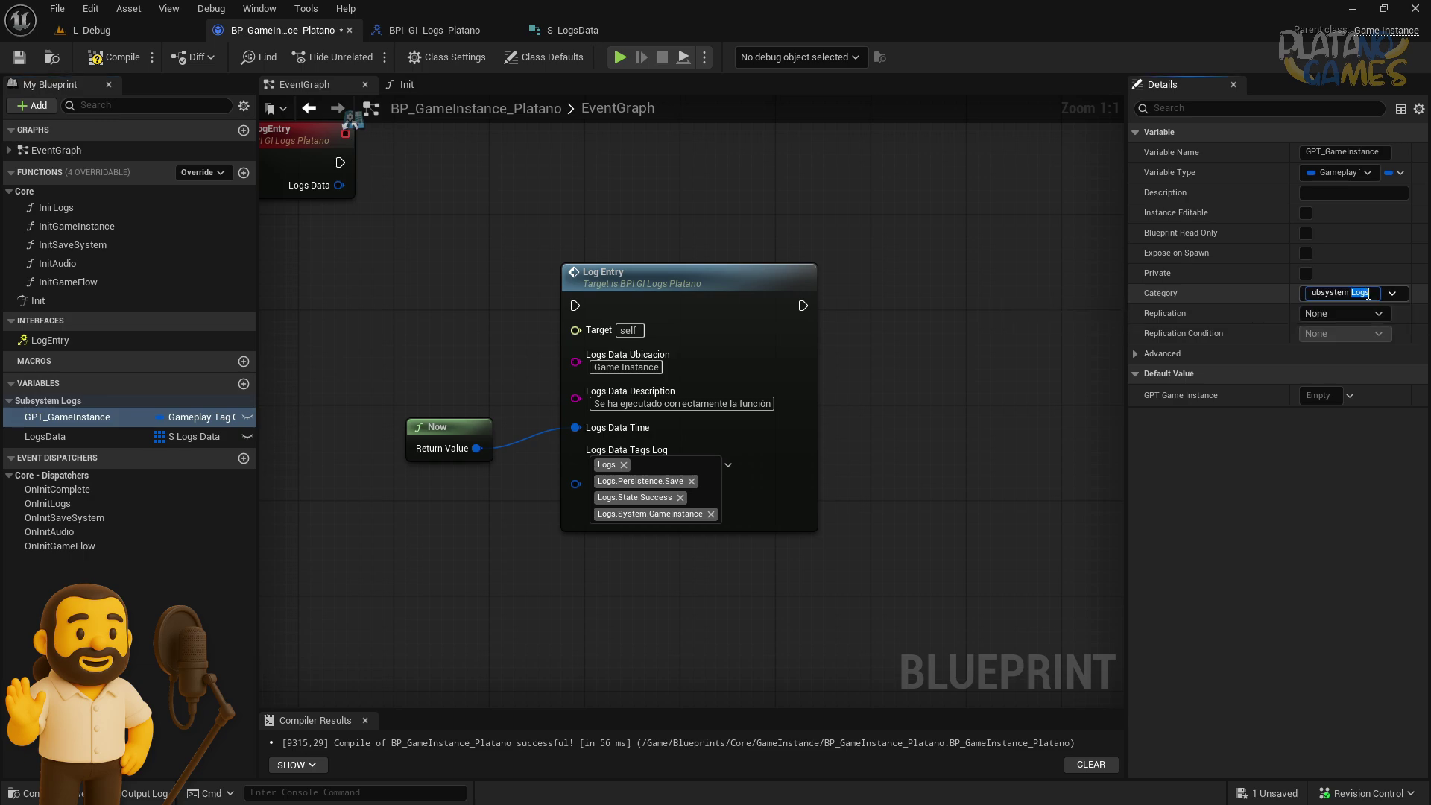
key("ctrl+a")
type("Tags")
key("Return")
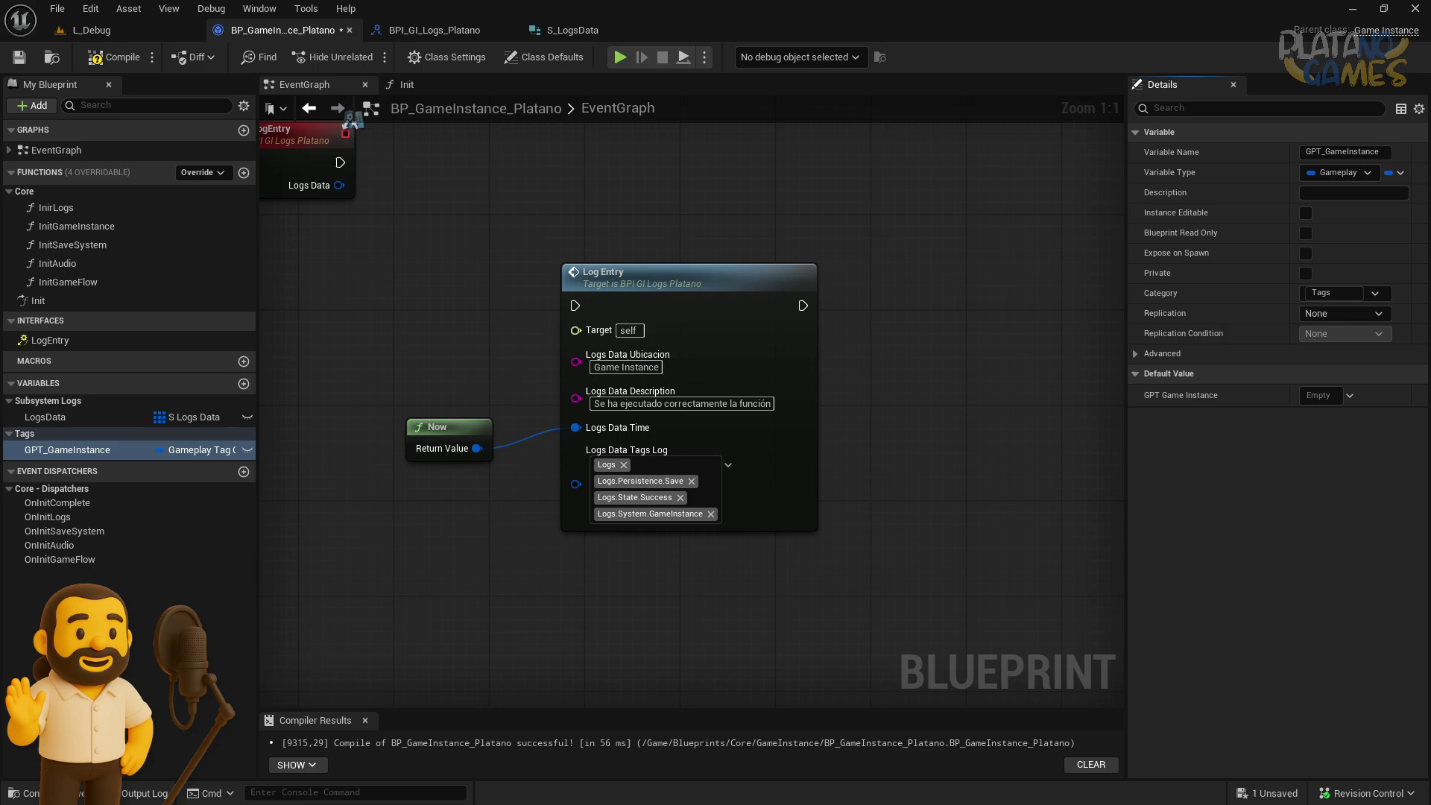
left_click(111, 56)
key("ctrl+s")
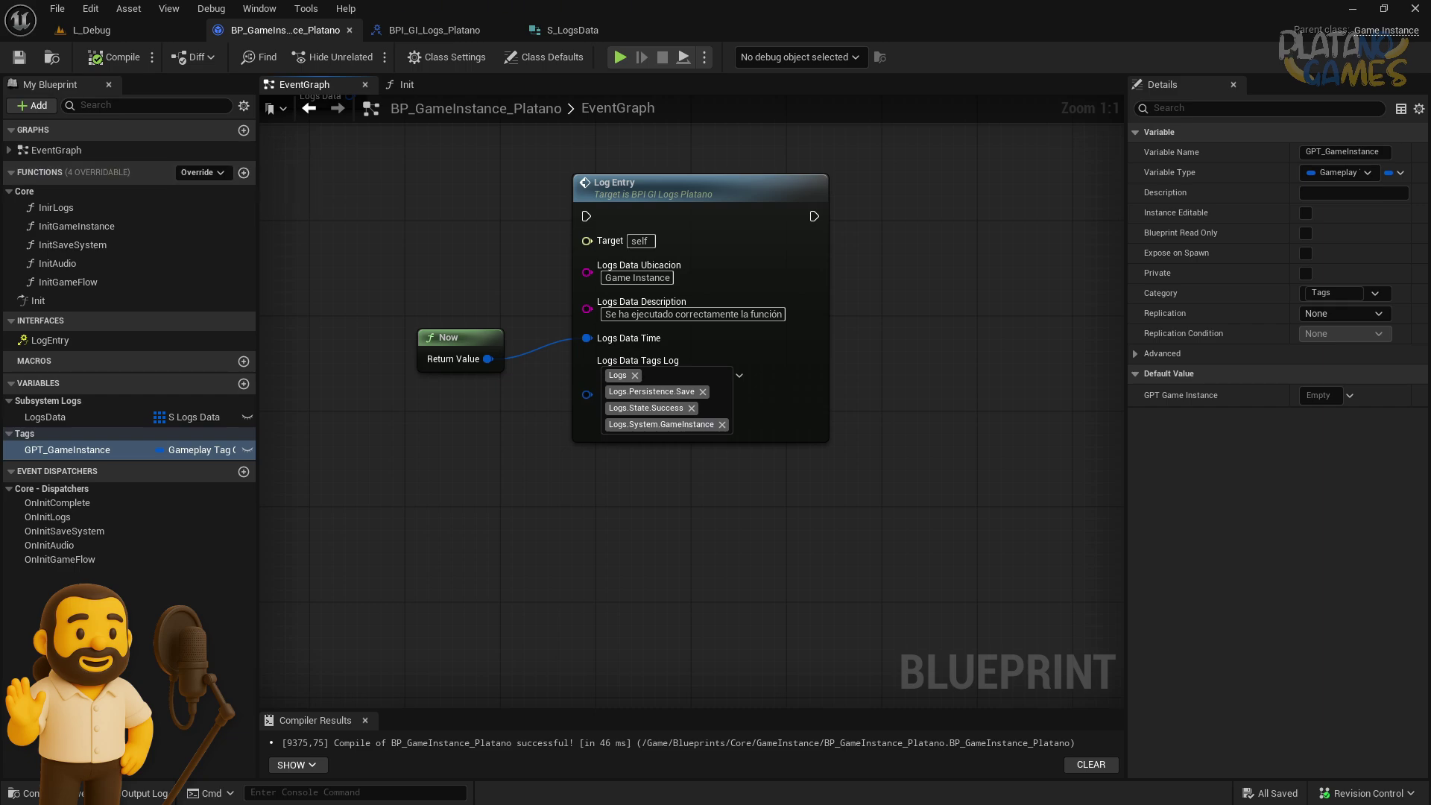
Delete the Log Entry and Now nodes, moving the Event LogEntry node up
scroll(454, 365, "down", 2)
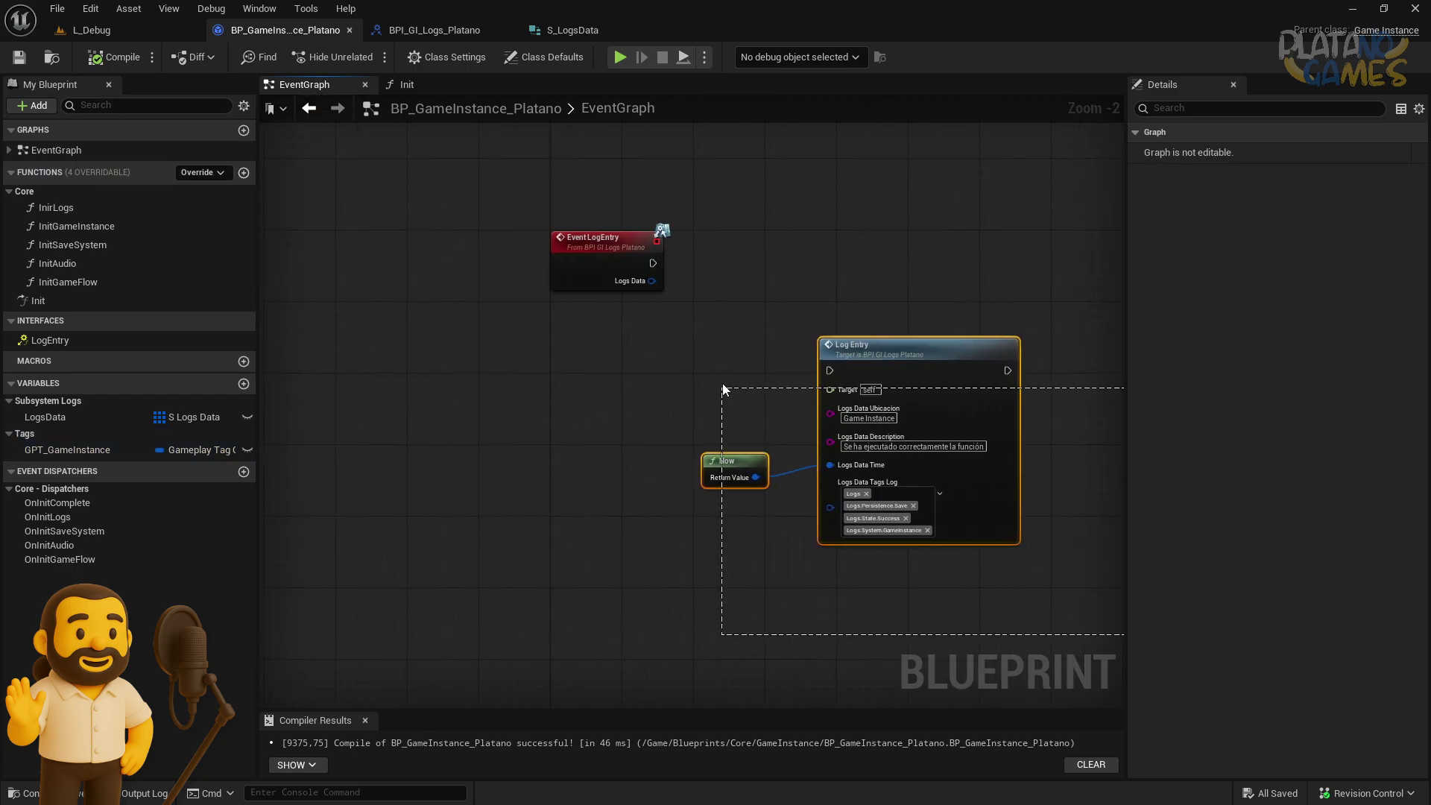
left_click_drag(832, 625, 537, 342)
left_click_drag(400, 270, 400, 234)
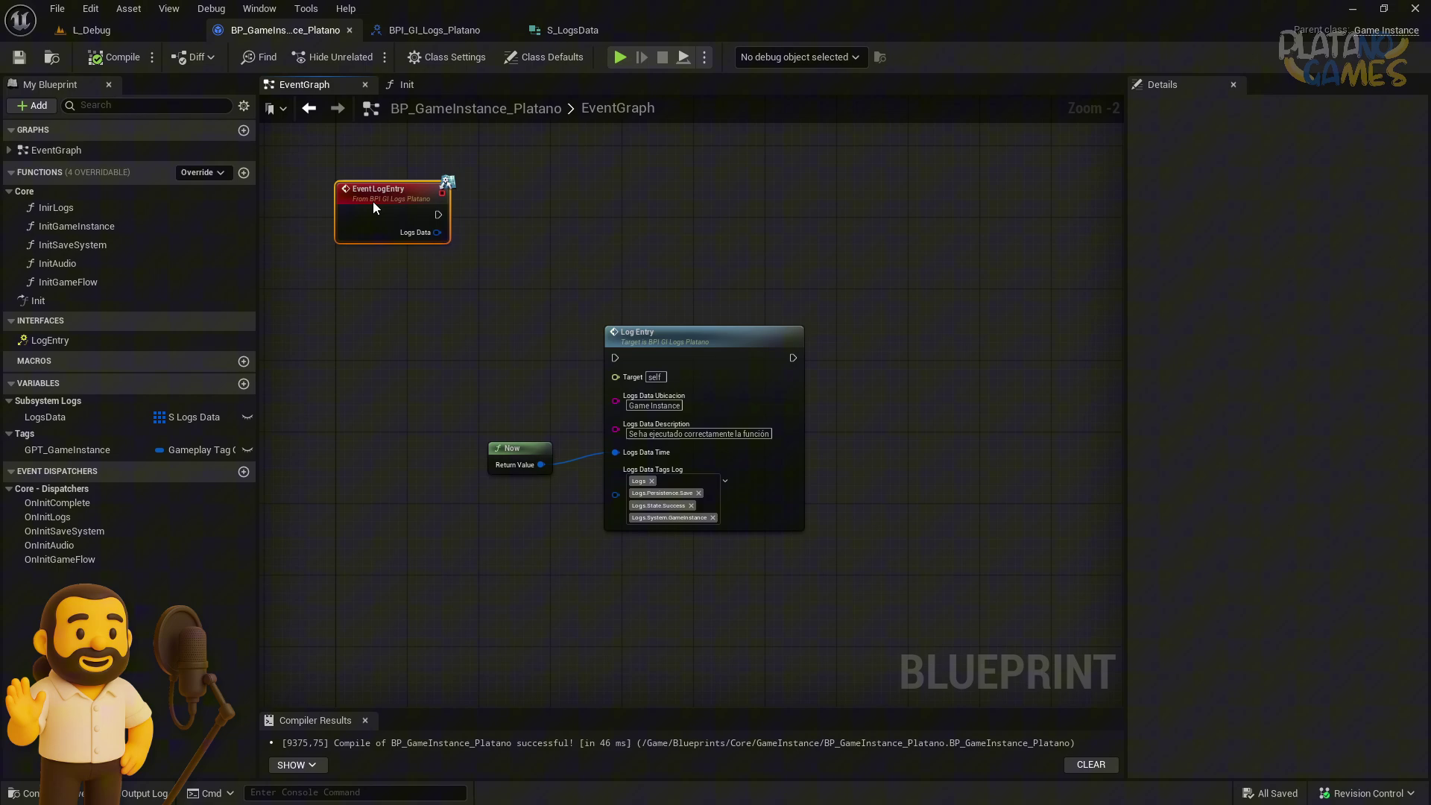
left_click_drag(409, 321, 773, 552)
key("Delete")
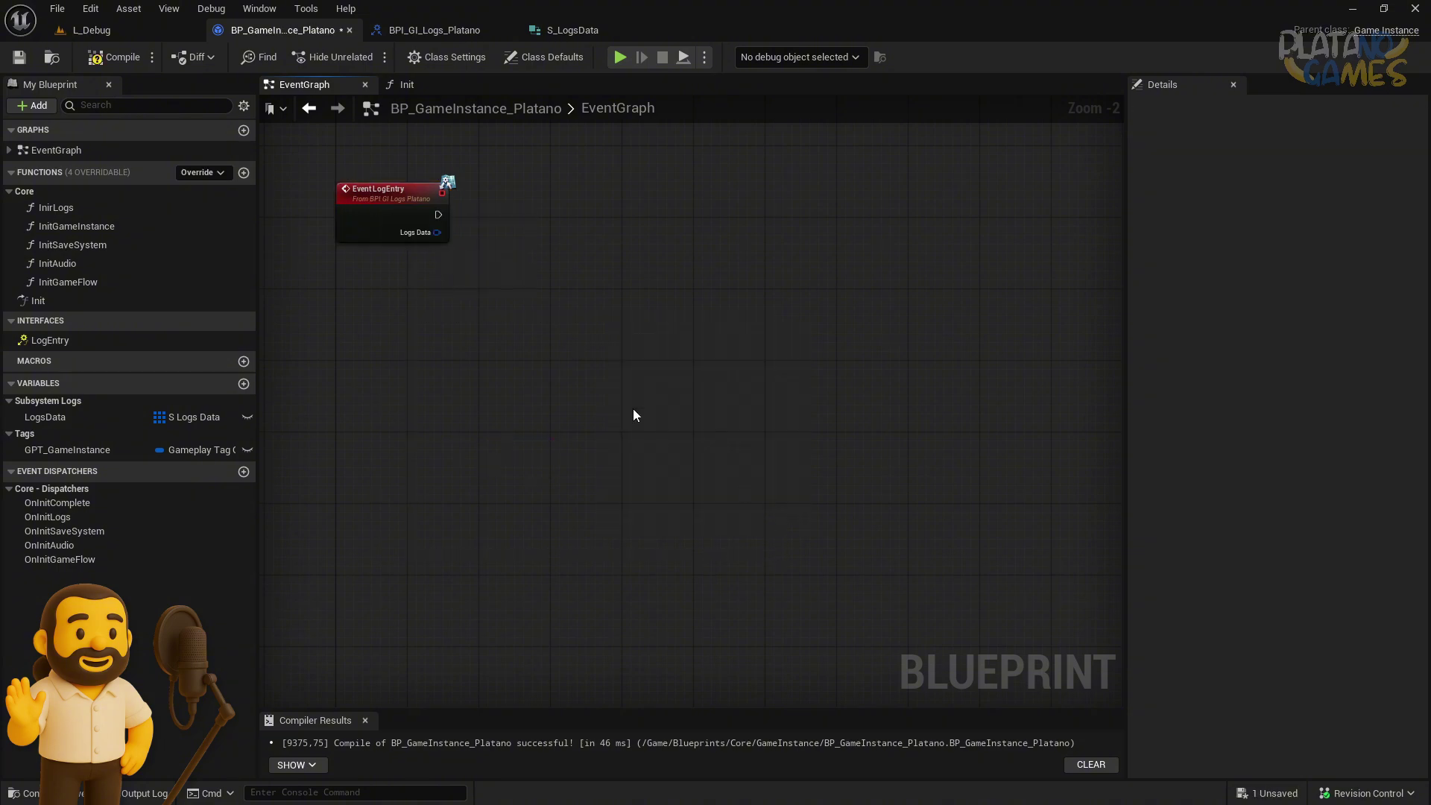
Break the event's Logs Data output with a Break S Logs Data node
scroll(595, 388, "up", 2)
left_click_drag(532, 348, 649, 526)
left_click(697, 377)
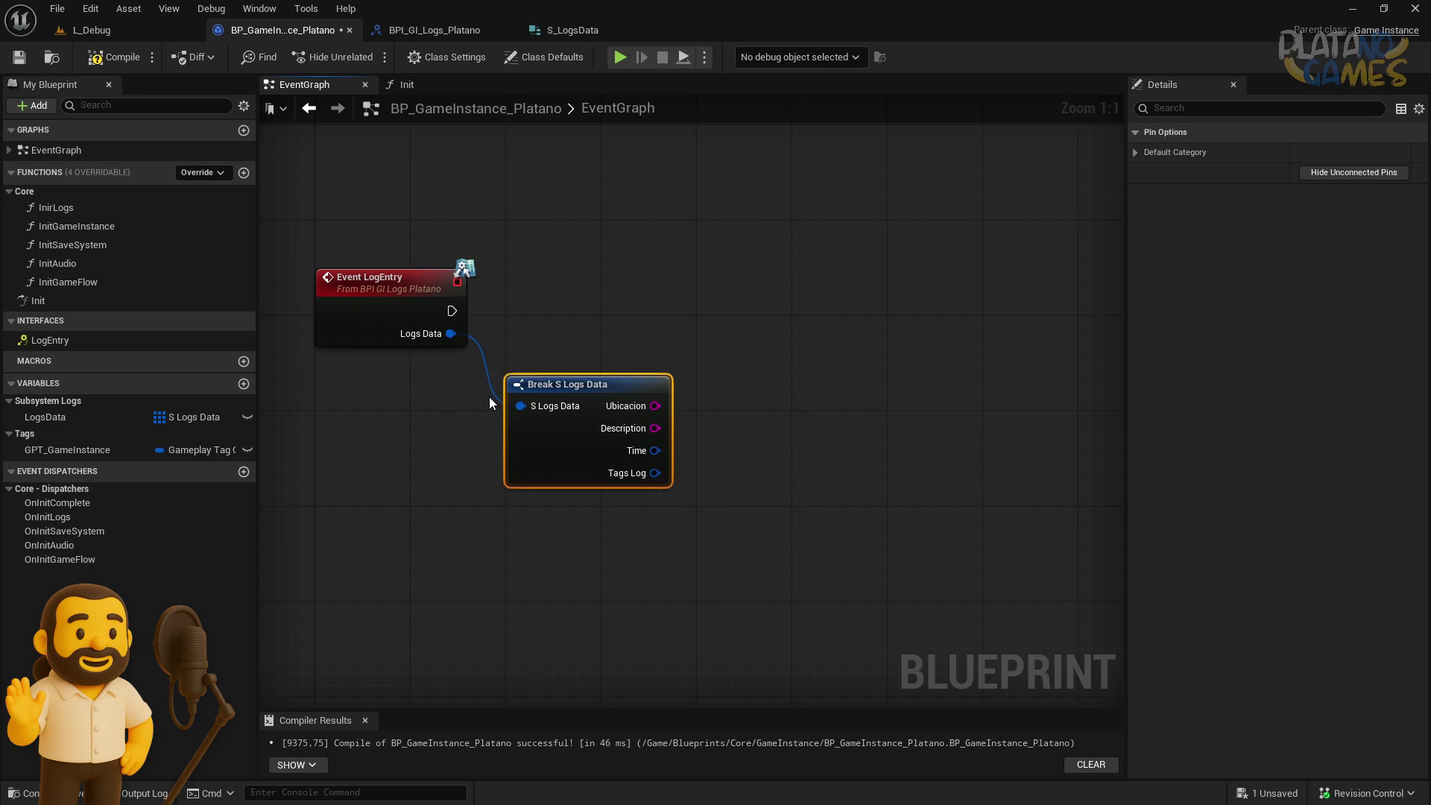
left_click(489, 402)
right_click_drag(658, 472, 537, 423)
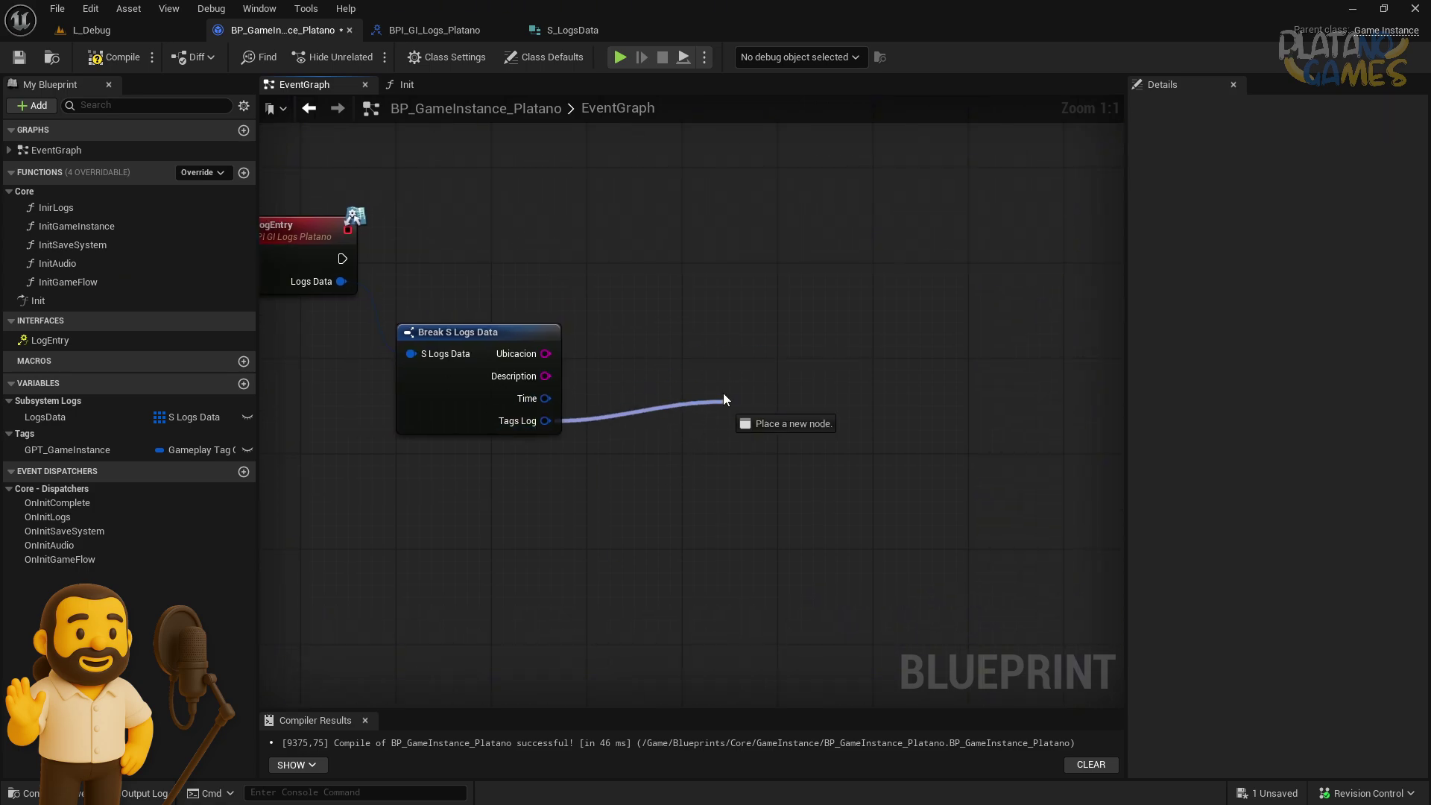
Feed Tags Log into a Has Tag node and bring the LogEntry event into view
left_click_drag(722, 394, 718, 380)
type("has tag")
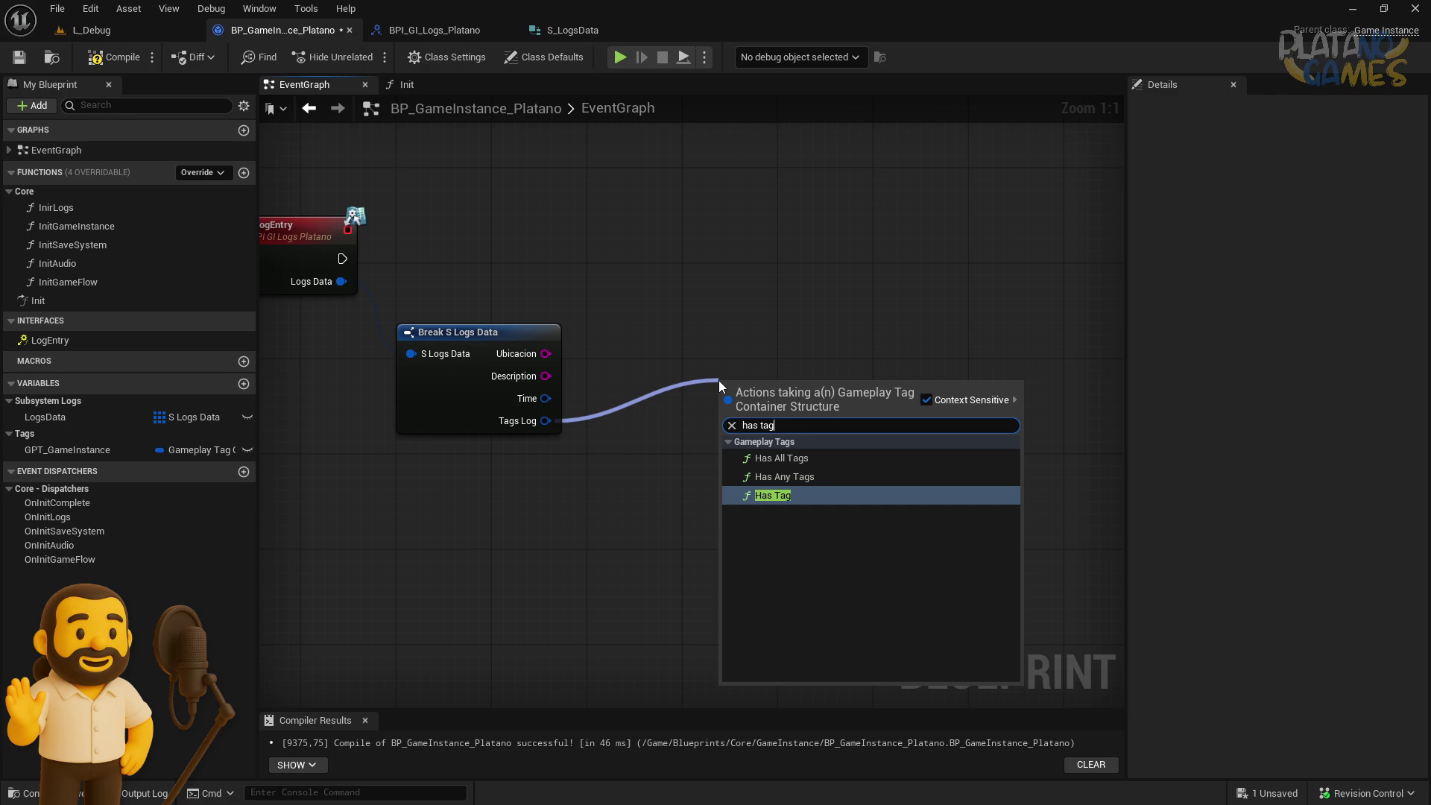
key("Return")
right_click_drag(870, 459, 769, 425)
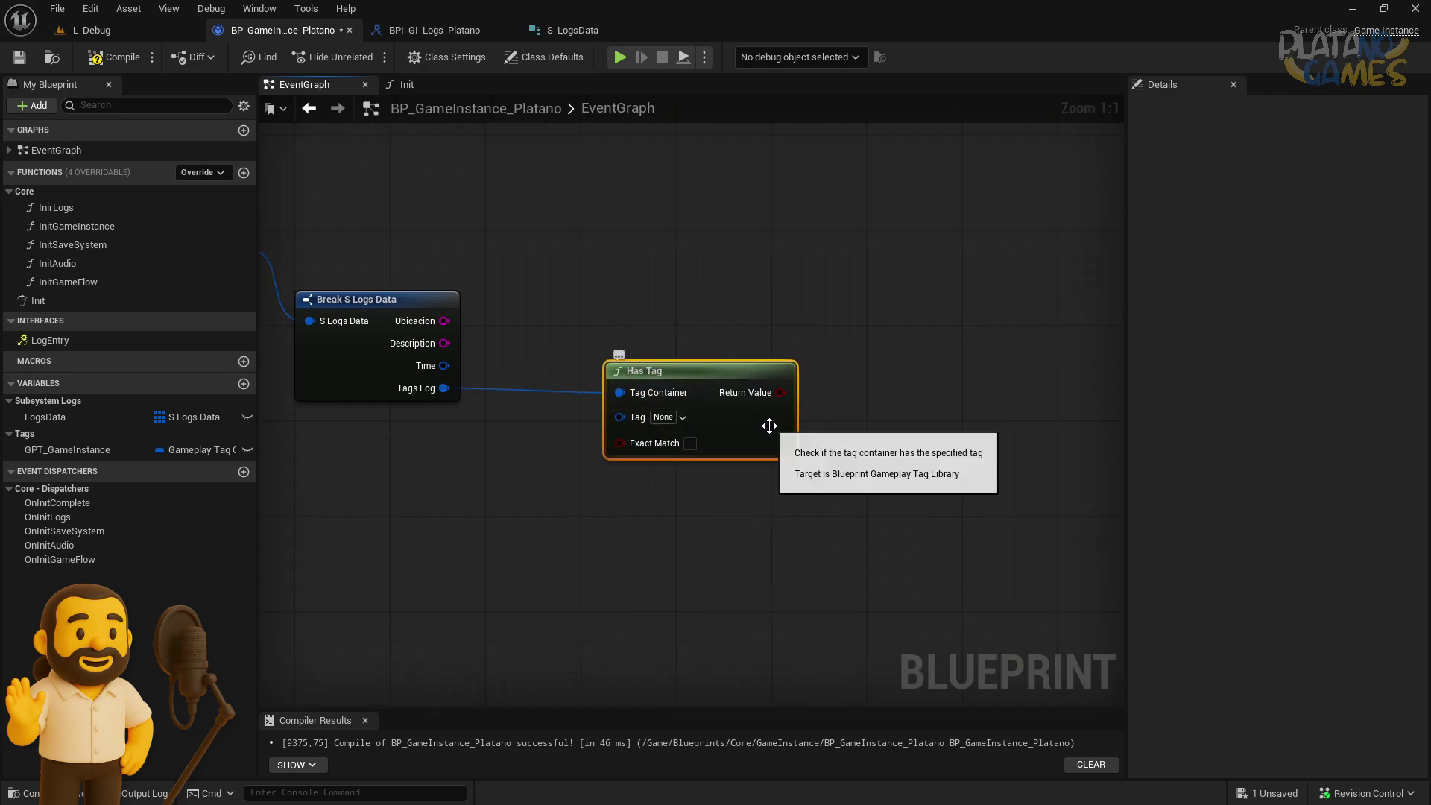
left_click_drag(769, 425, 745, 476)
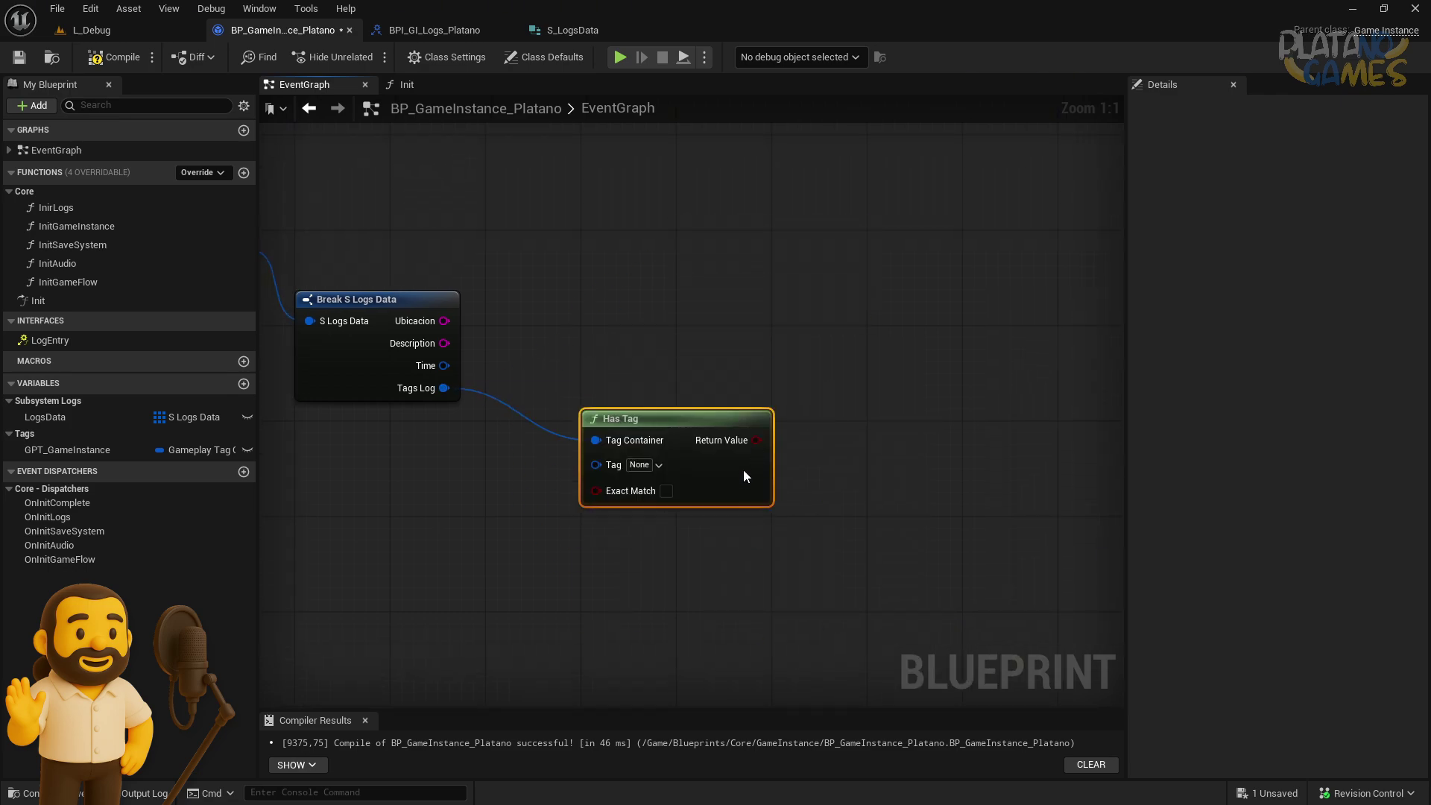
right_click_drag(385, 228, 489, 283)
Add a Sequence after Event LogEntry and set the first Has Tag to Logs.Core.Enable
left_click_drag(598, 287, 715, 283)
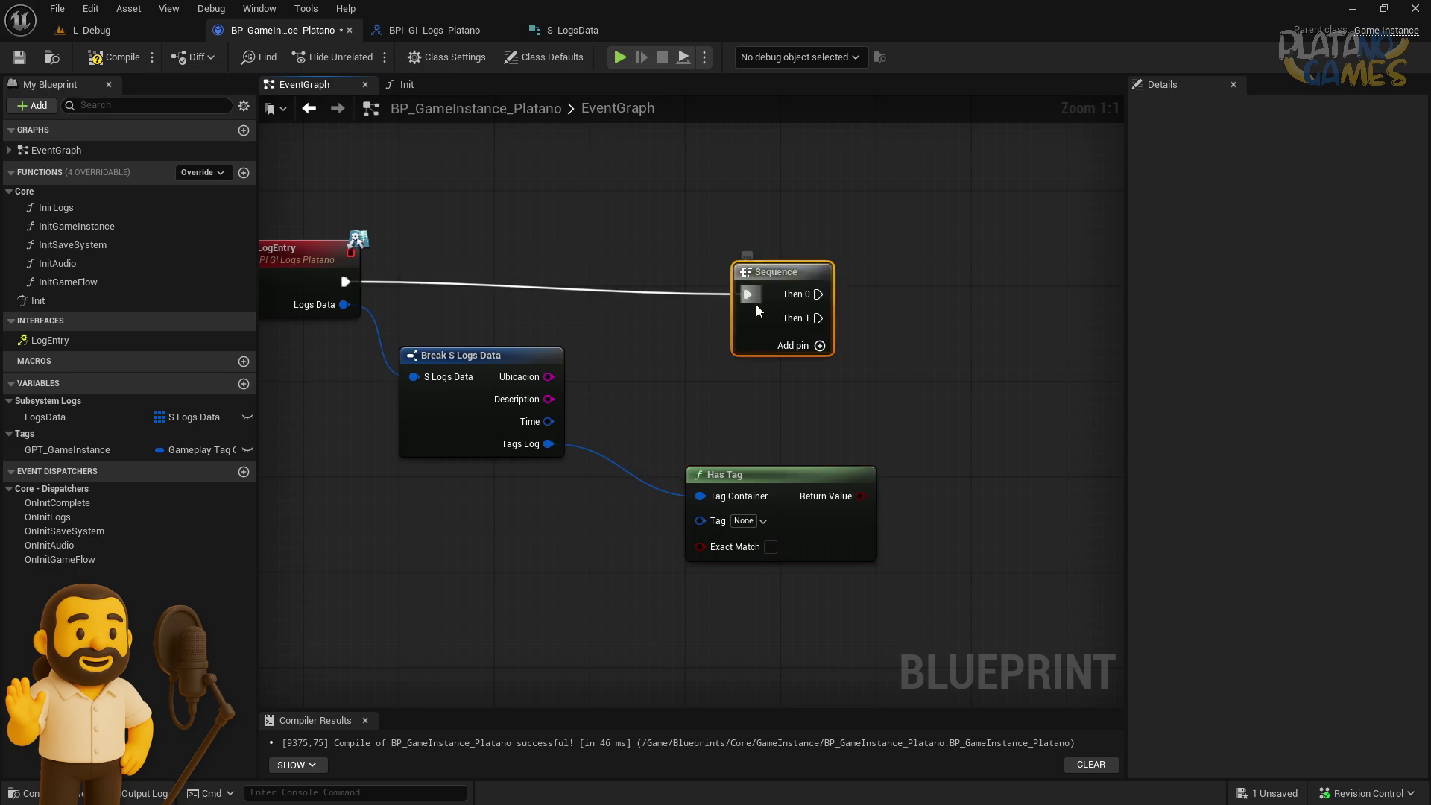
right_click_drag(840, 367, 697, 374)
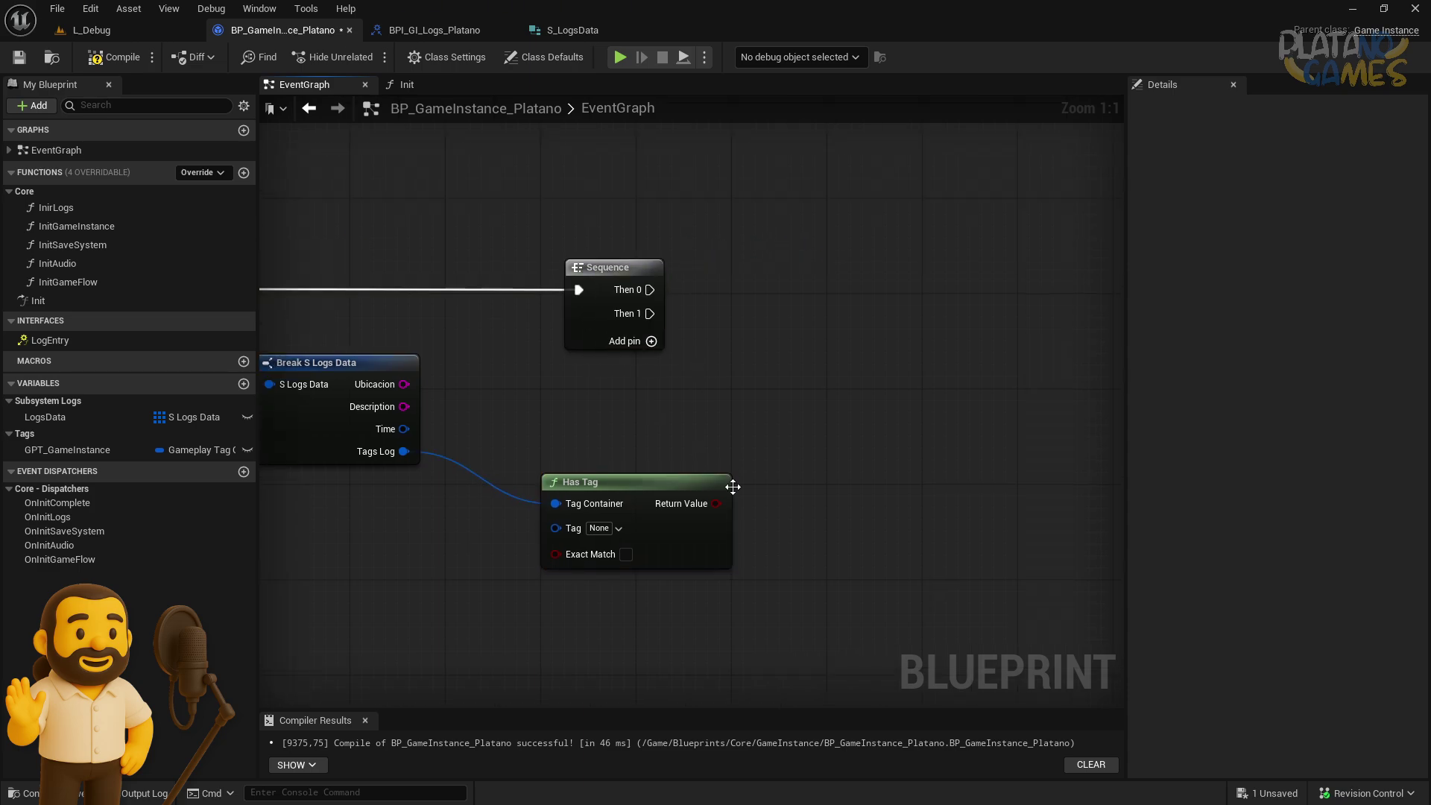
left_click(618, 529)
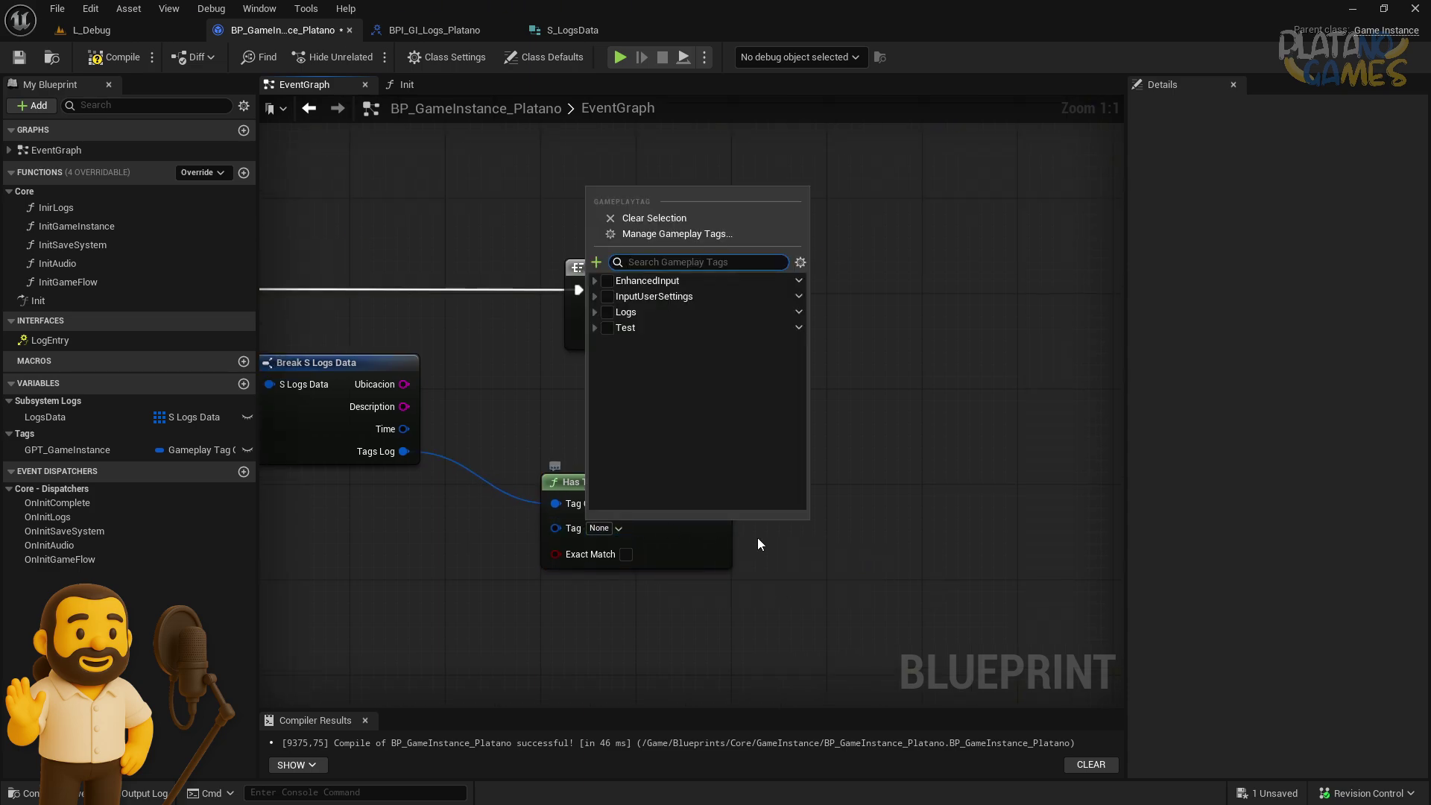
left_click(607, 312)
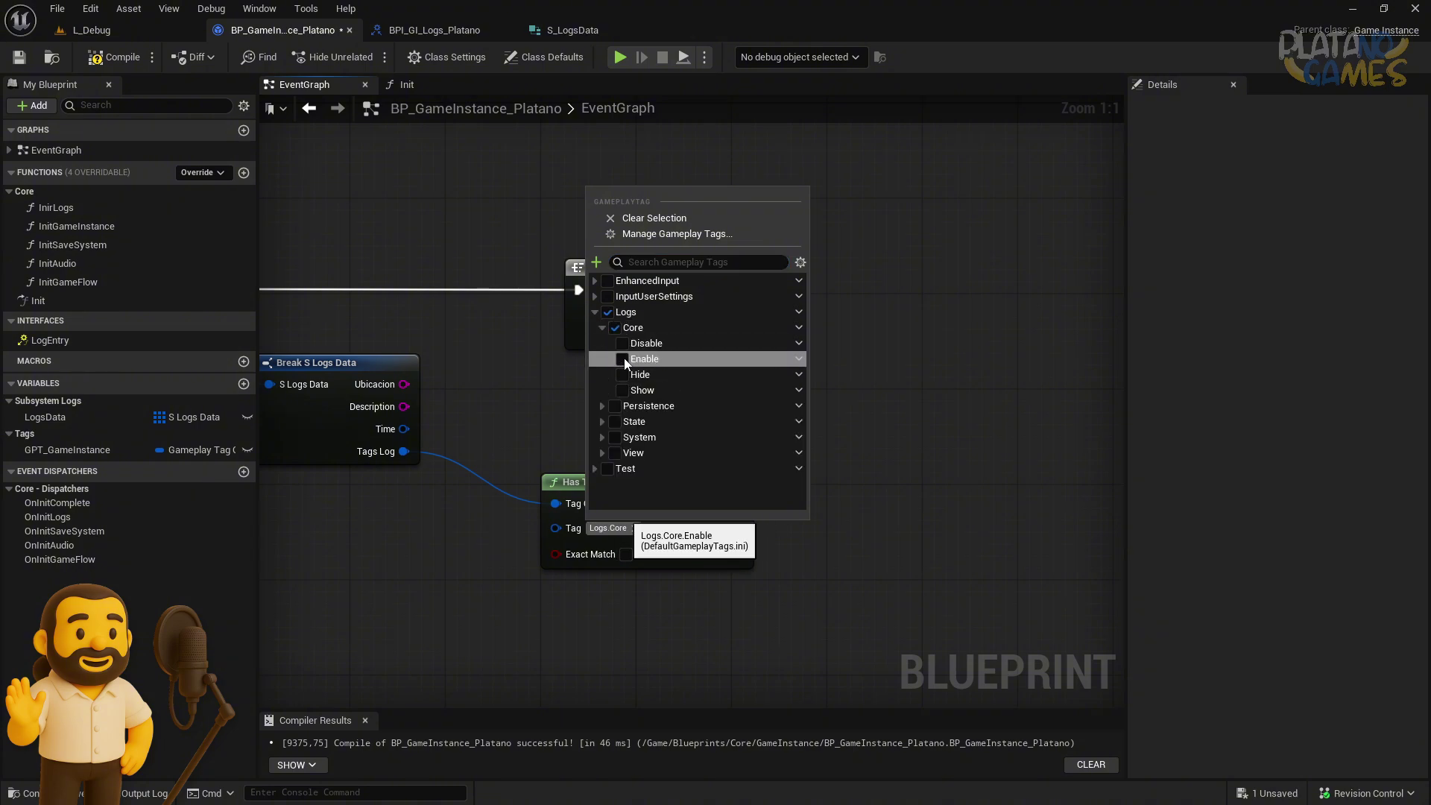
left_click(623, 359)
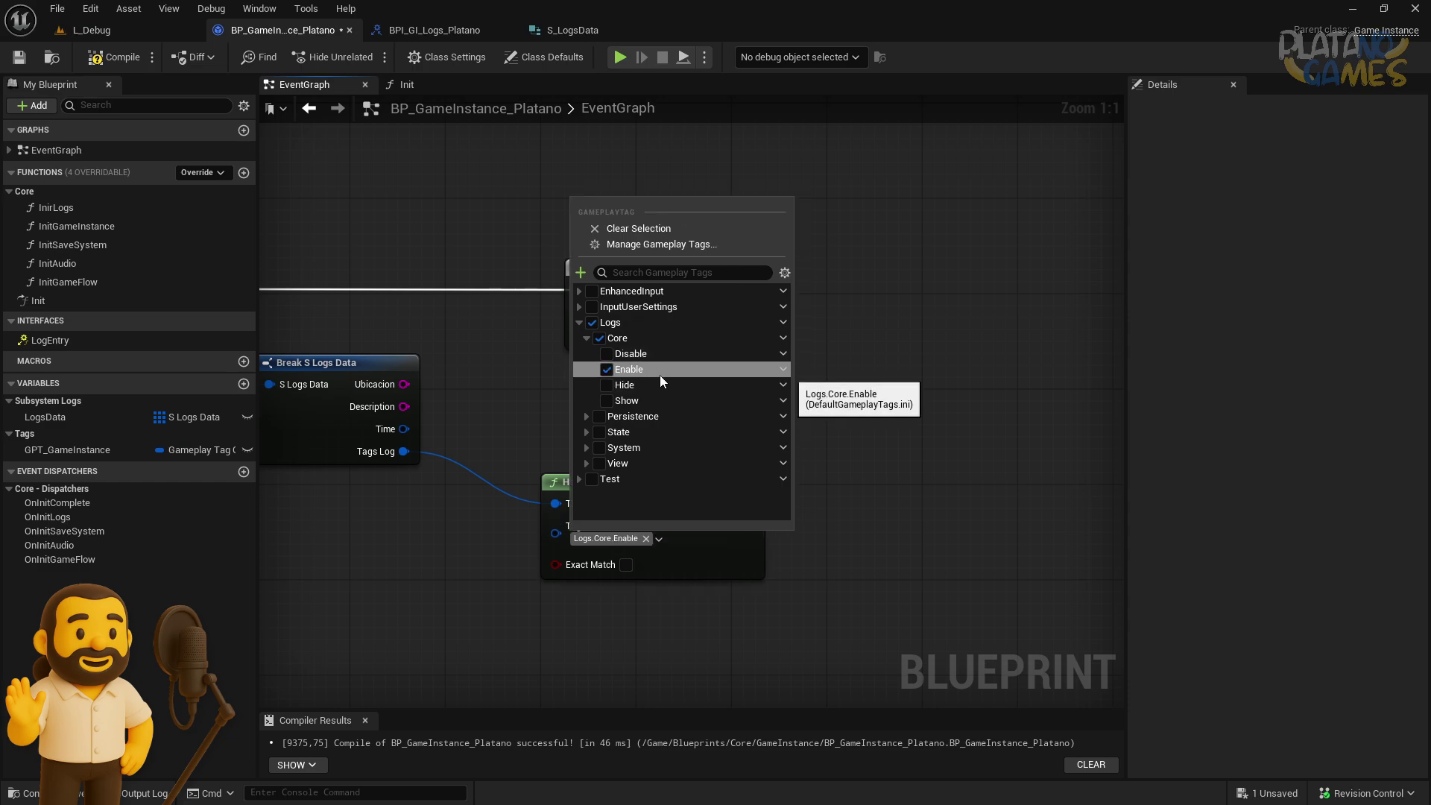
left_click(945, 497)
Branch on the Core.Enable Has Tag result from Then 0 and tidy the nodes
left_click_drag(812, 348, 904, 281)
left_click(897, 414)
right_click_drag(897, 414, 796, 391)
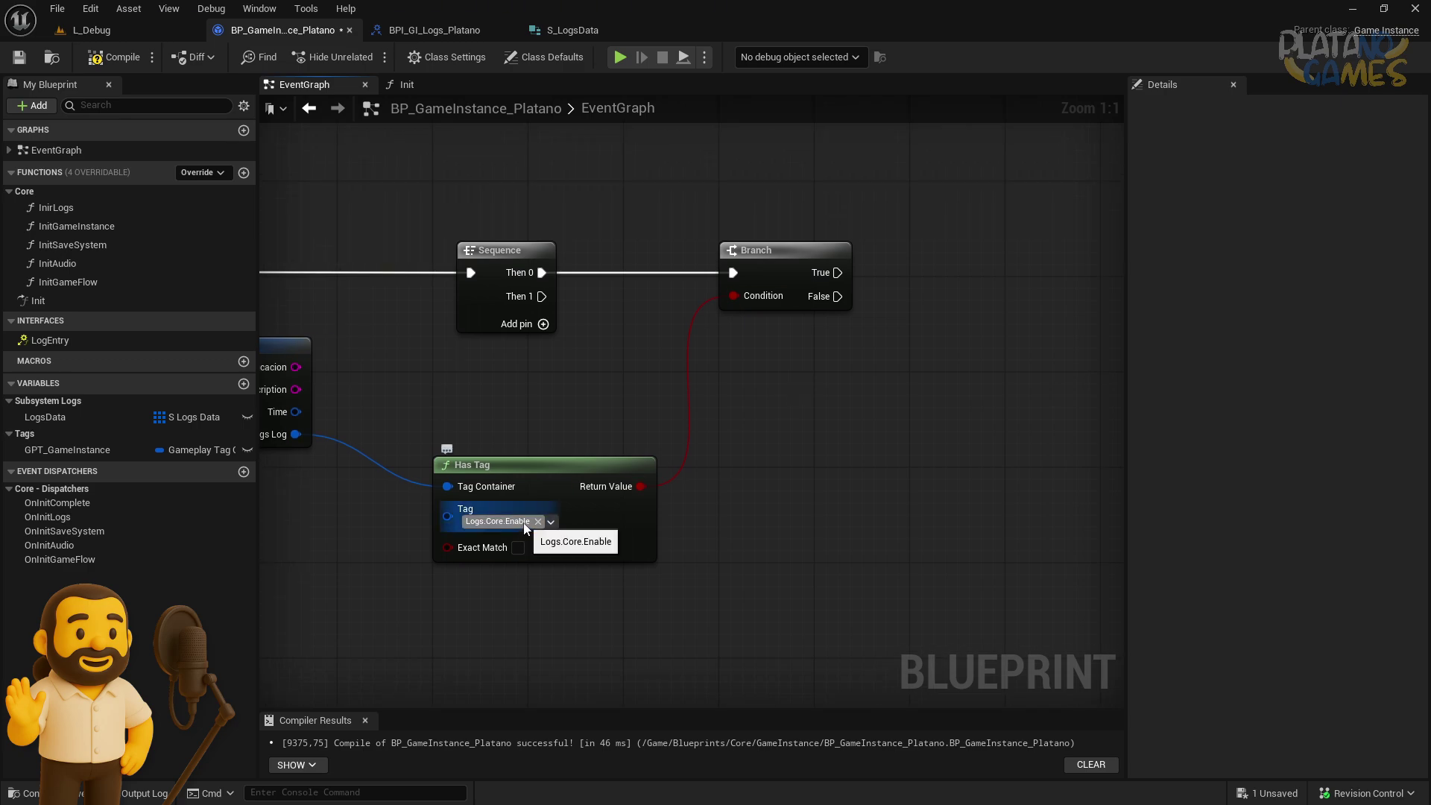
left_click_drag(575, 543, 578, 543)
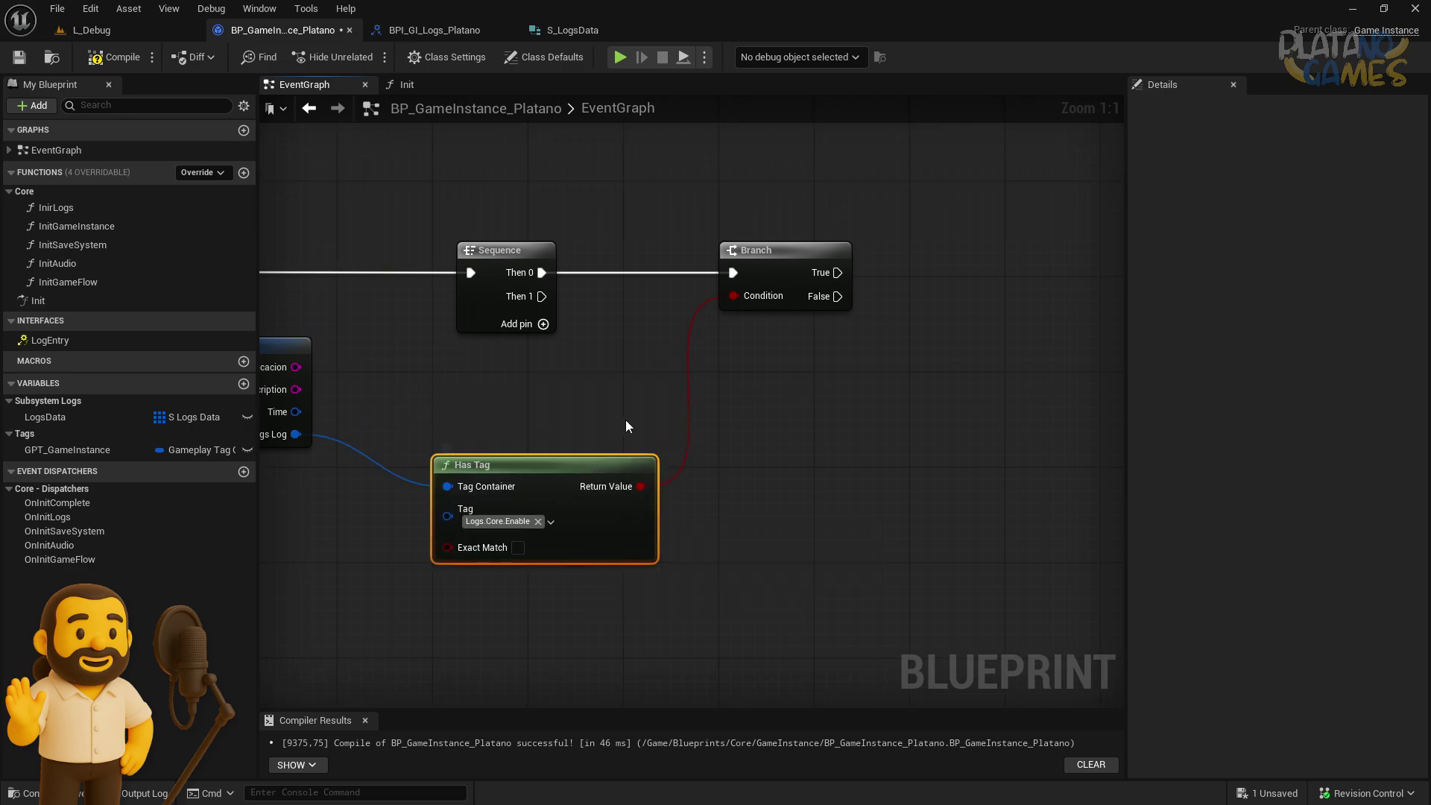
right_click_drag(619, 473, 608, 482)
left_click_drag(588, 477, 562, 507)
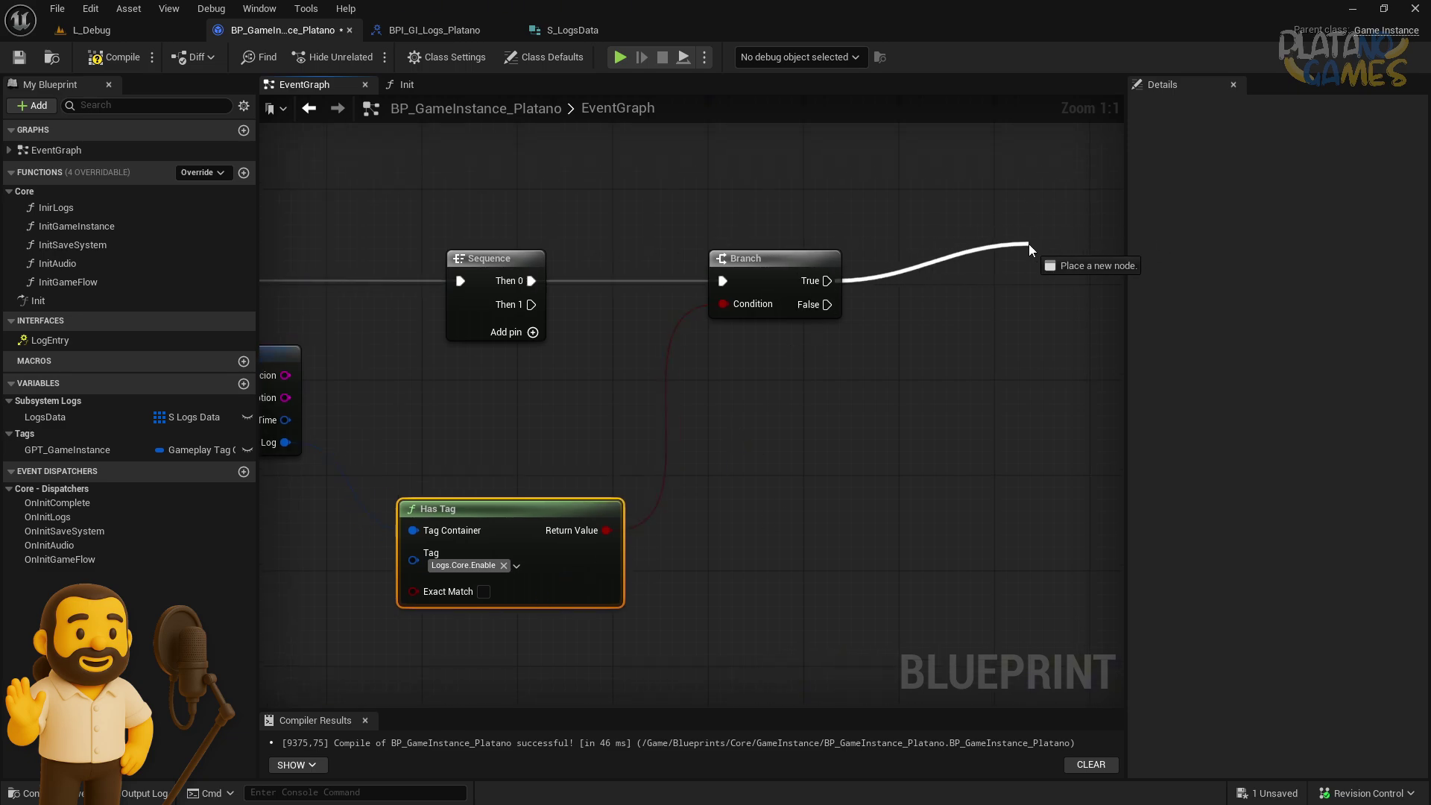
left_click_drag(1029, 248, 1029, 249)
left_click_drag(791, 268, 744, 267)
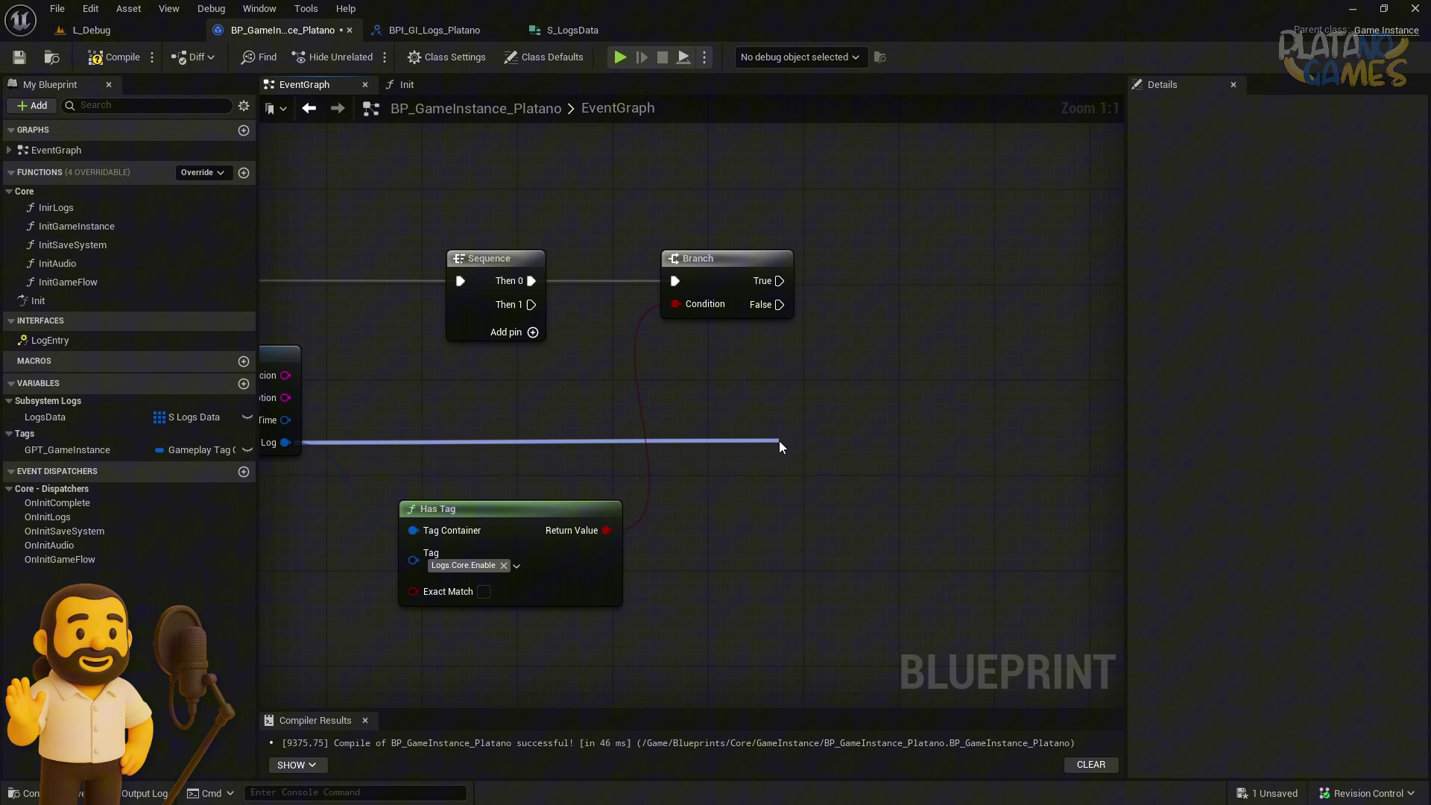
Add a second Has Tag from Tags Log checking Logs.Persistence.Save
left_click_drag(780, 446, 779, 445)
type("has tag")
key("Return")
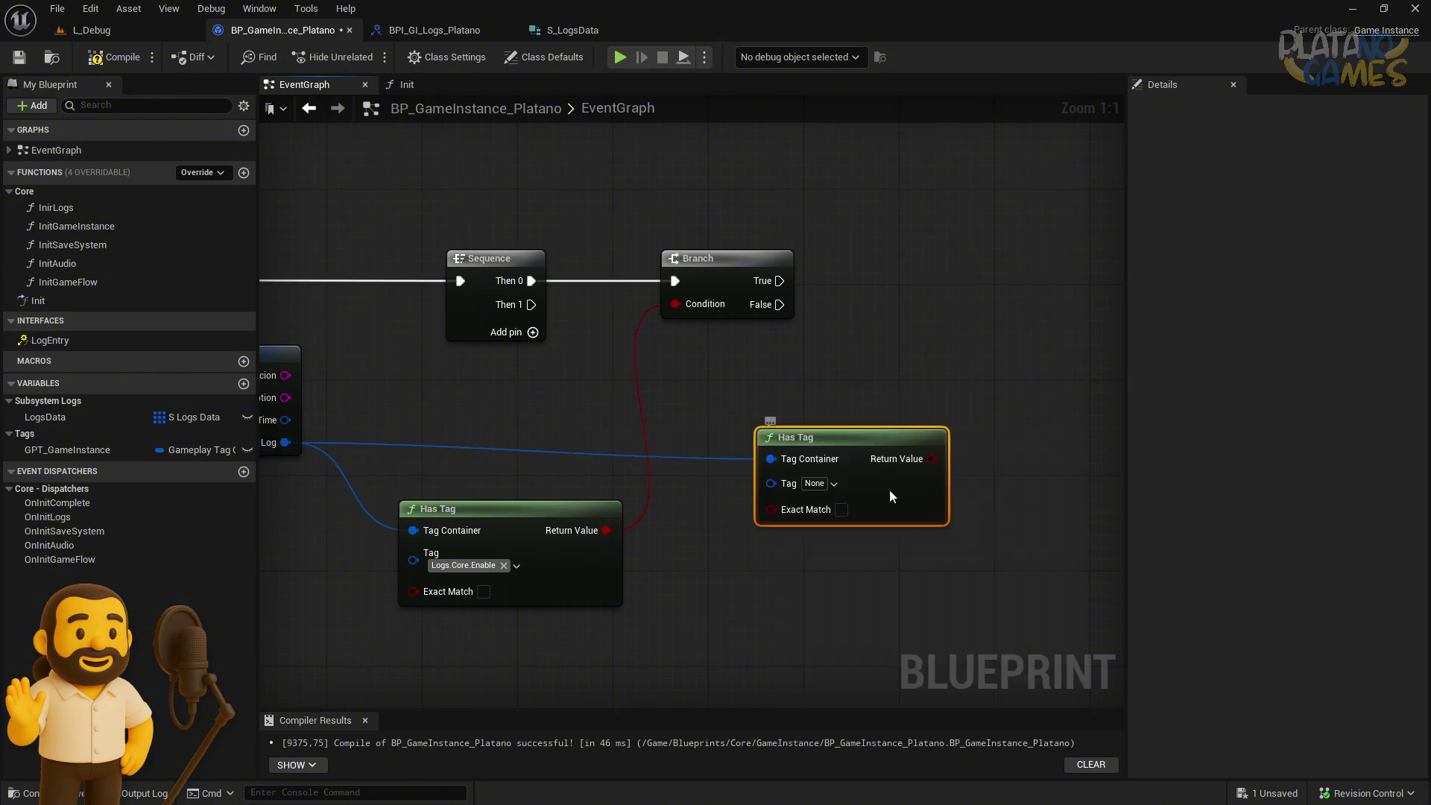
left_click(832, 471)
left_click(822, 254)
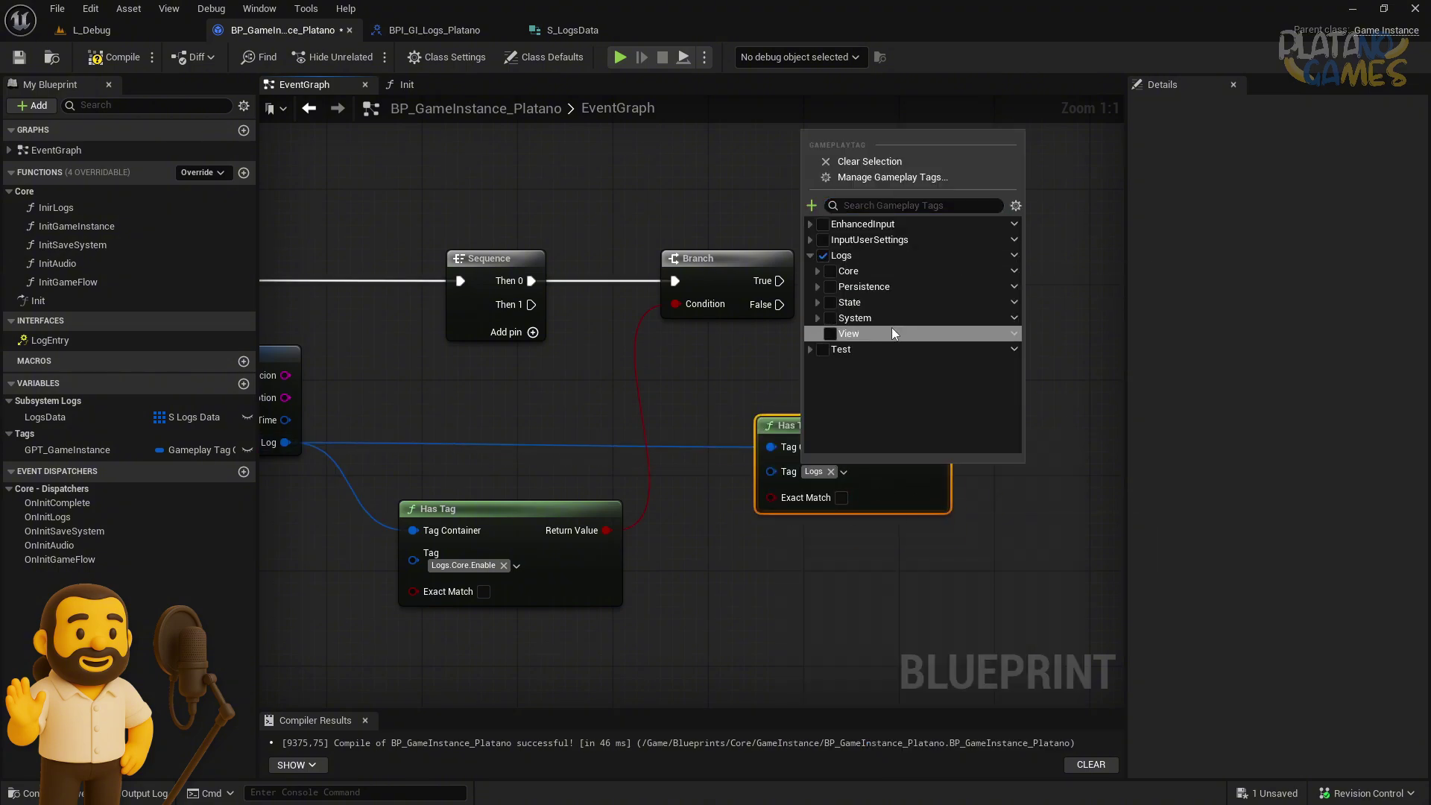
left_click(830, 286)
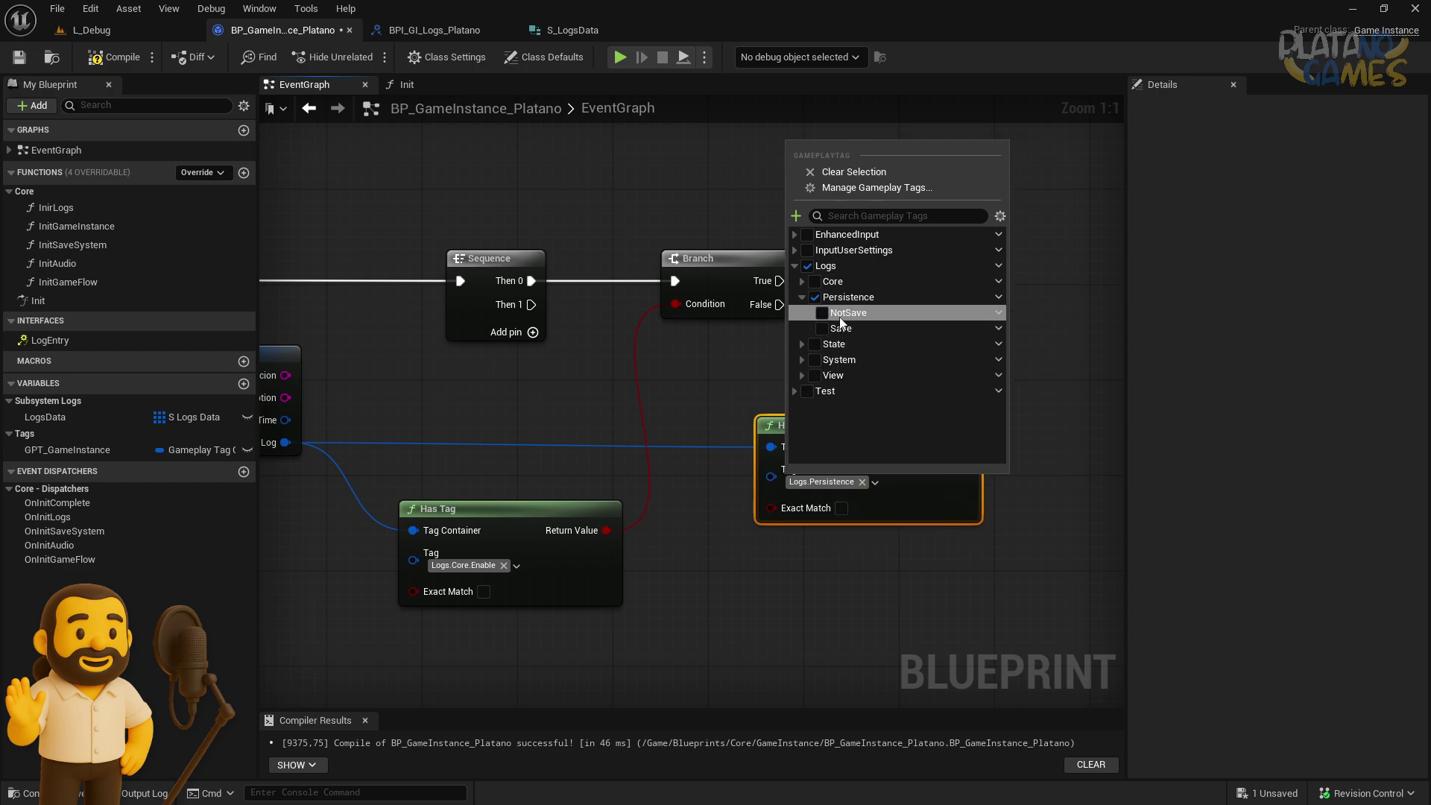
left_click(822, 327)
Branch on the Logs.Persistence.Save check, chained after the first Branch
right_click_drag(702, 386, 625, 408)
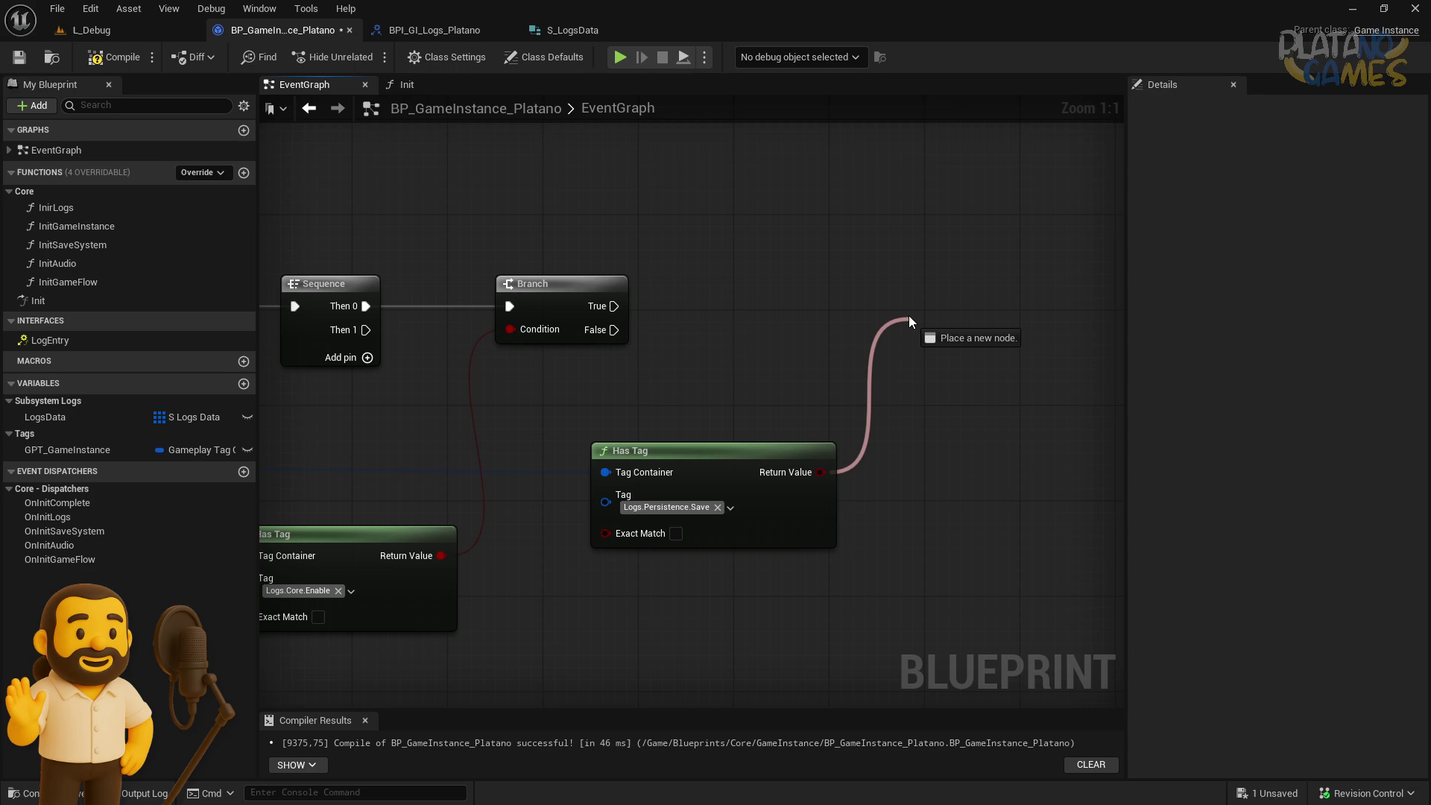
key("b")
left_click_drag(910, 322, 941, 292)
scroll(883, 319, "down", 3)
right_click_drag(782, 432, 857, 418)
Add a third Has Tag wired to Tags Log and select the tag-check nodes
left_click_drag(309, 380, 948, 401)
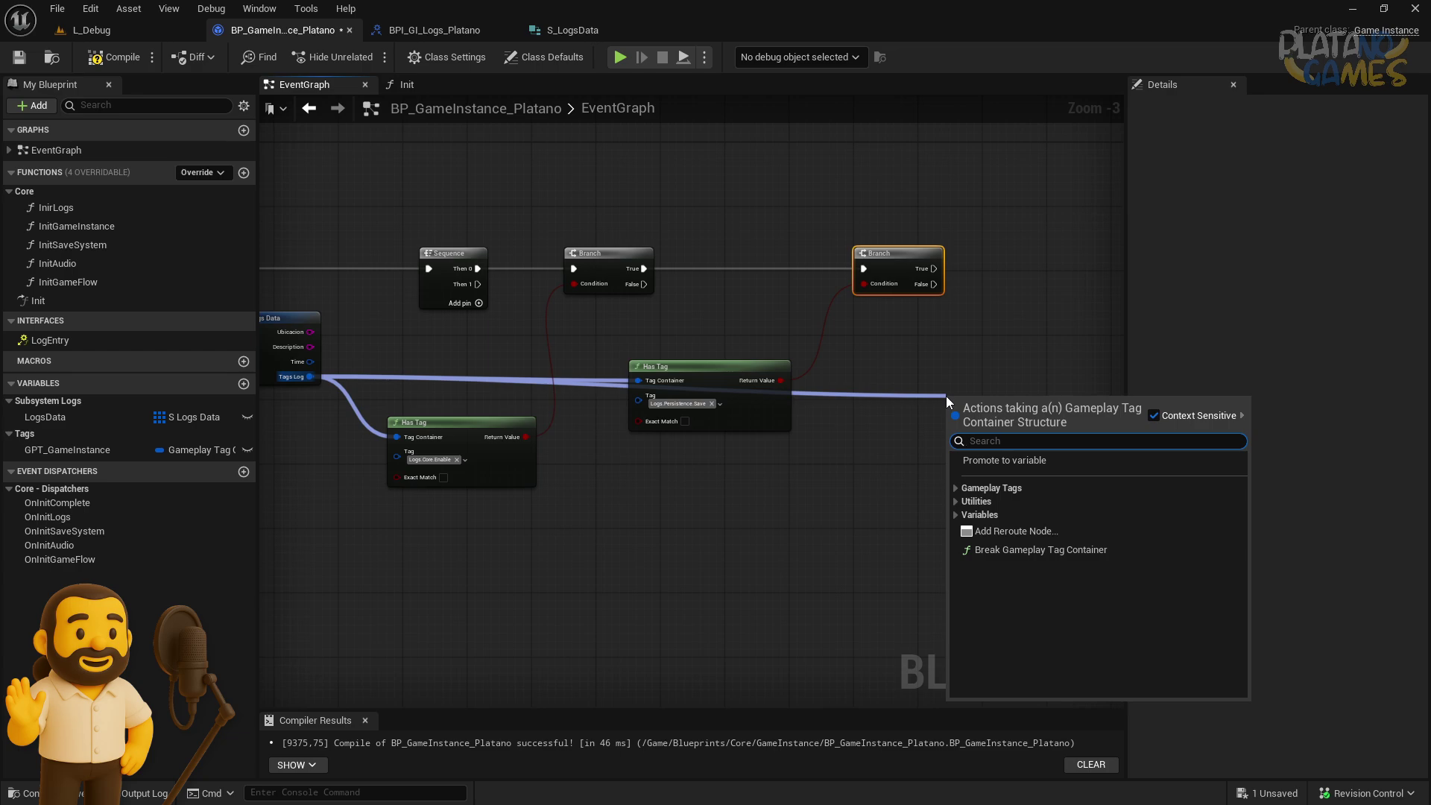
type("has tag")
left_click(991, 521)
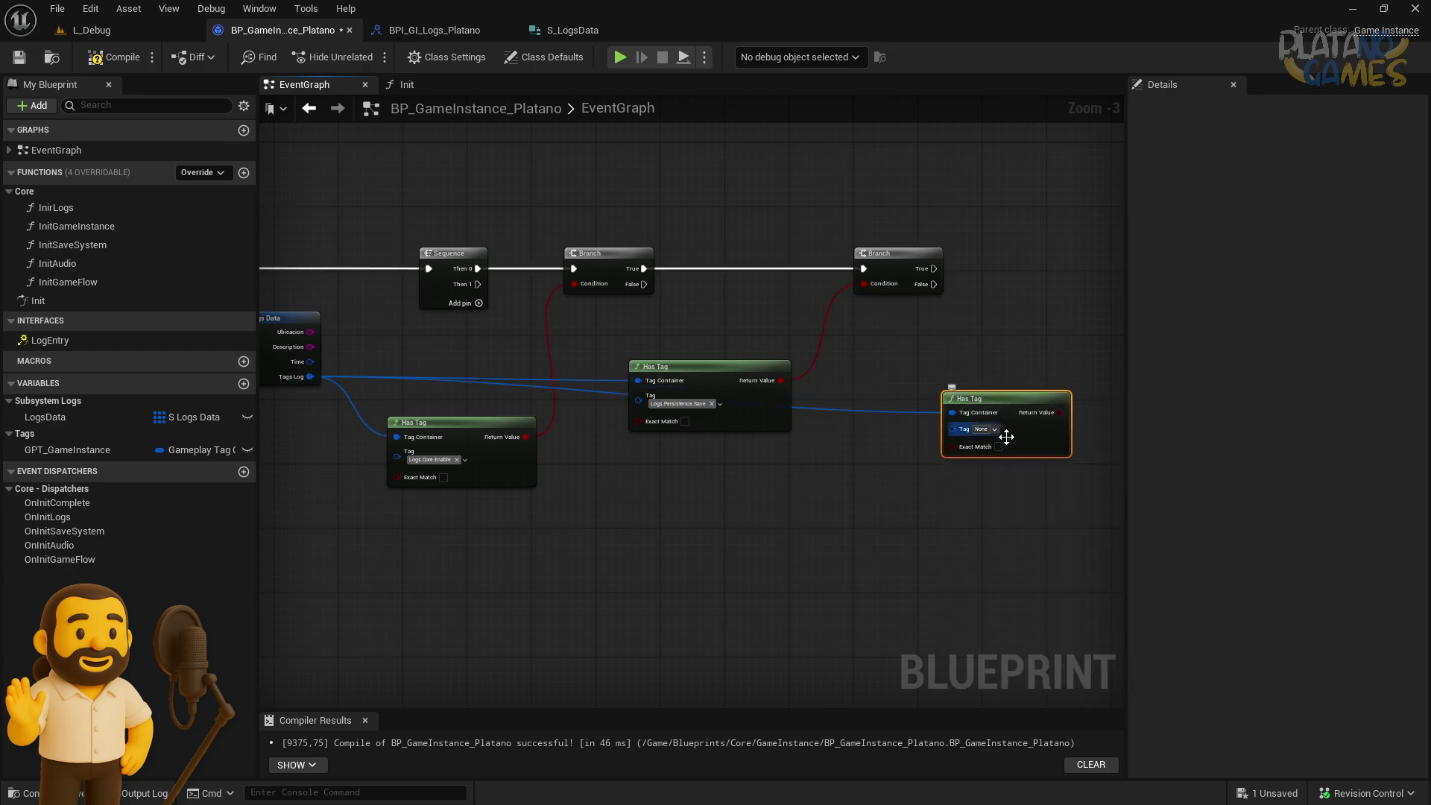
left_click_drag(991, 443, 968, 499)
right_click_drag(968, 499, 834, 415)
scroll(959, 345, "down", 2)
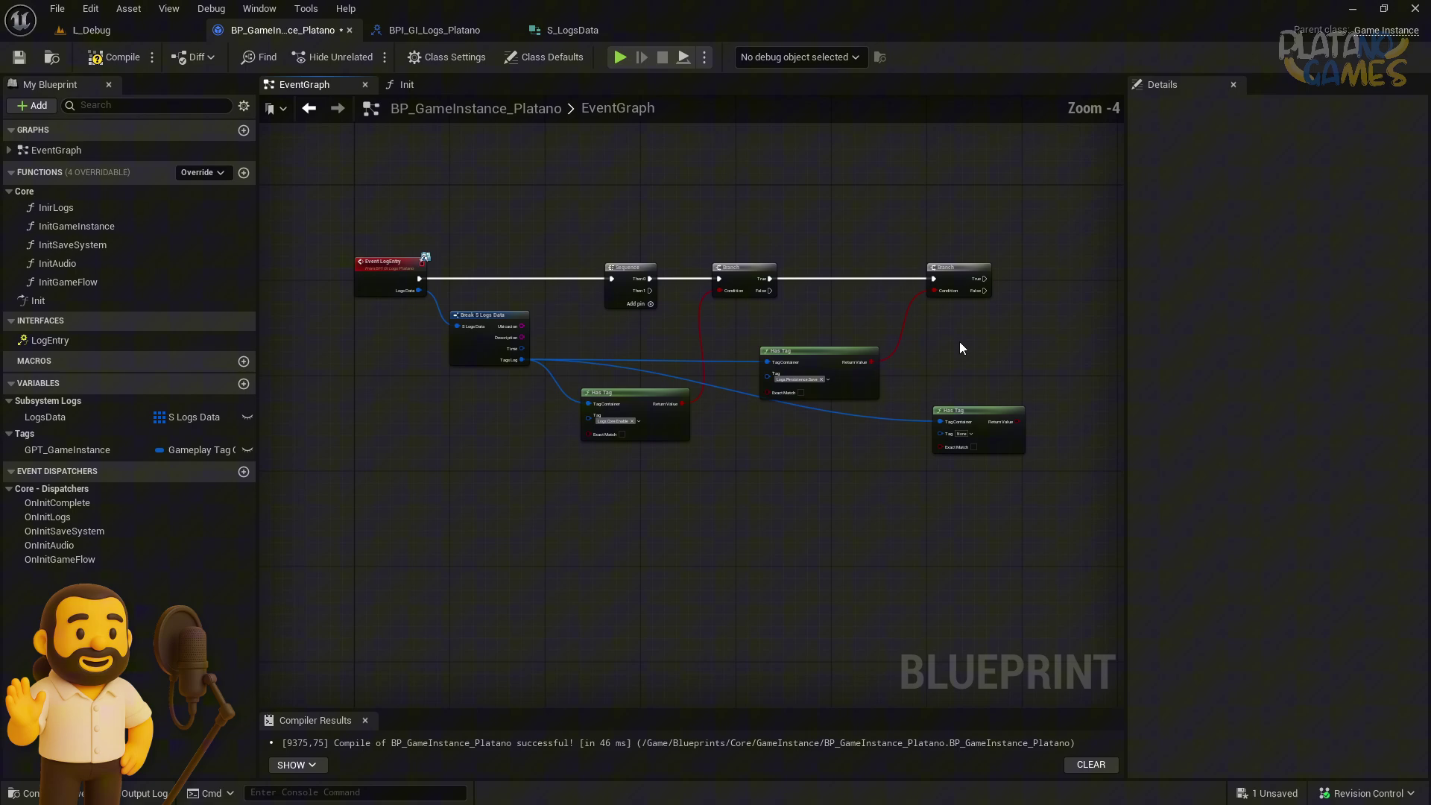
right_click_drag(959, 345, 928, 357)
scroll(928, 358, "up", 1)
left_click_drag(928, 439, 438, 216)
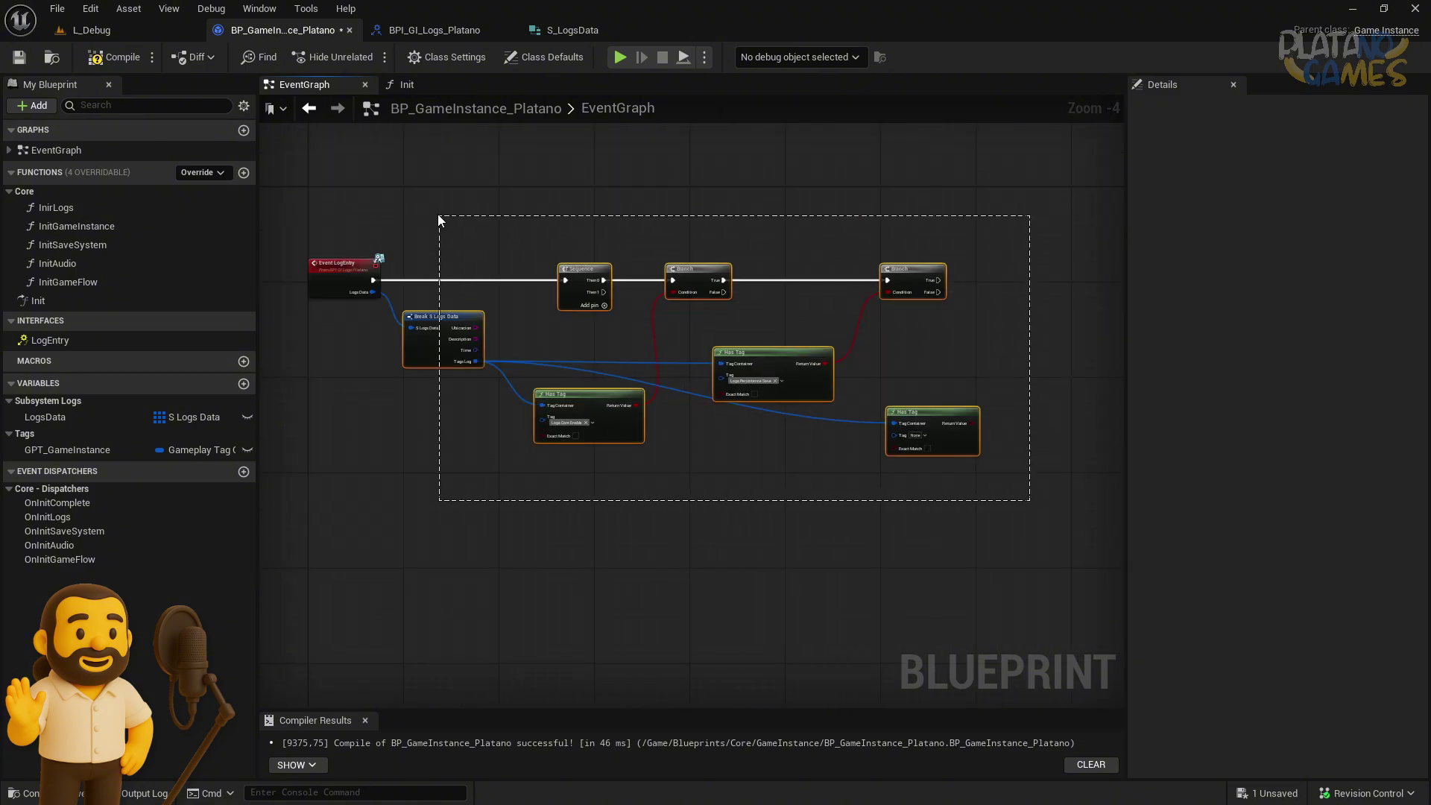
Collapse the selected tag-check nodes into a function and place its call beside the event
right_click(433, 360)
left_click(485, 567)
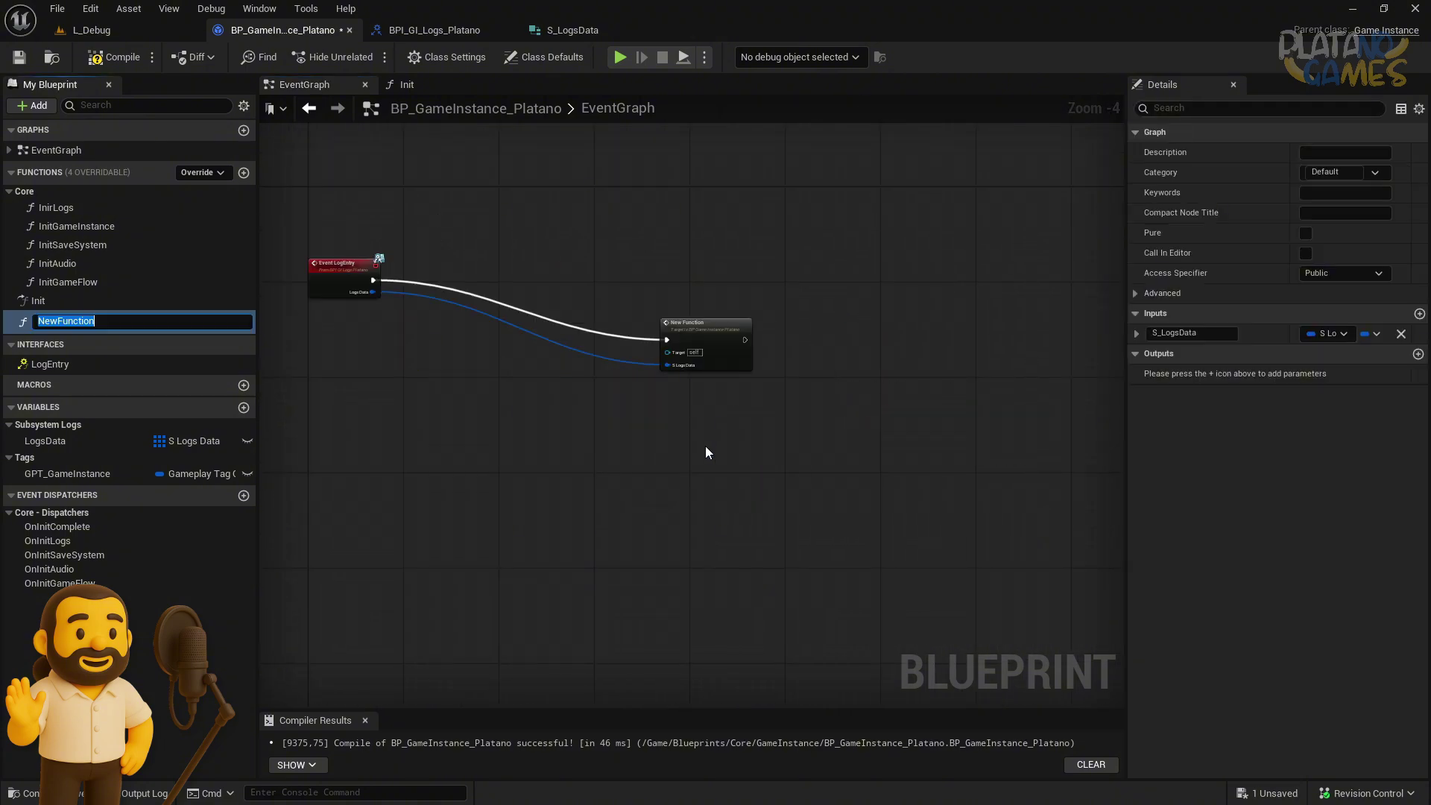
left_click_drag(711, 343, 497, 283)
scroll(585, 346, "up", 4)
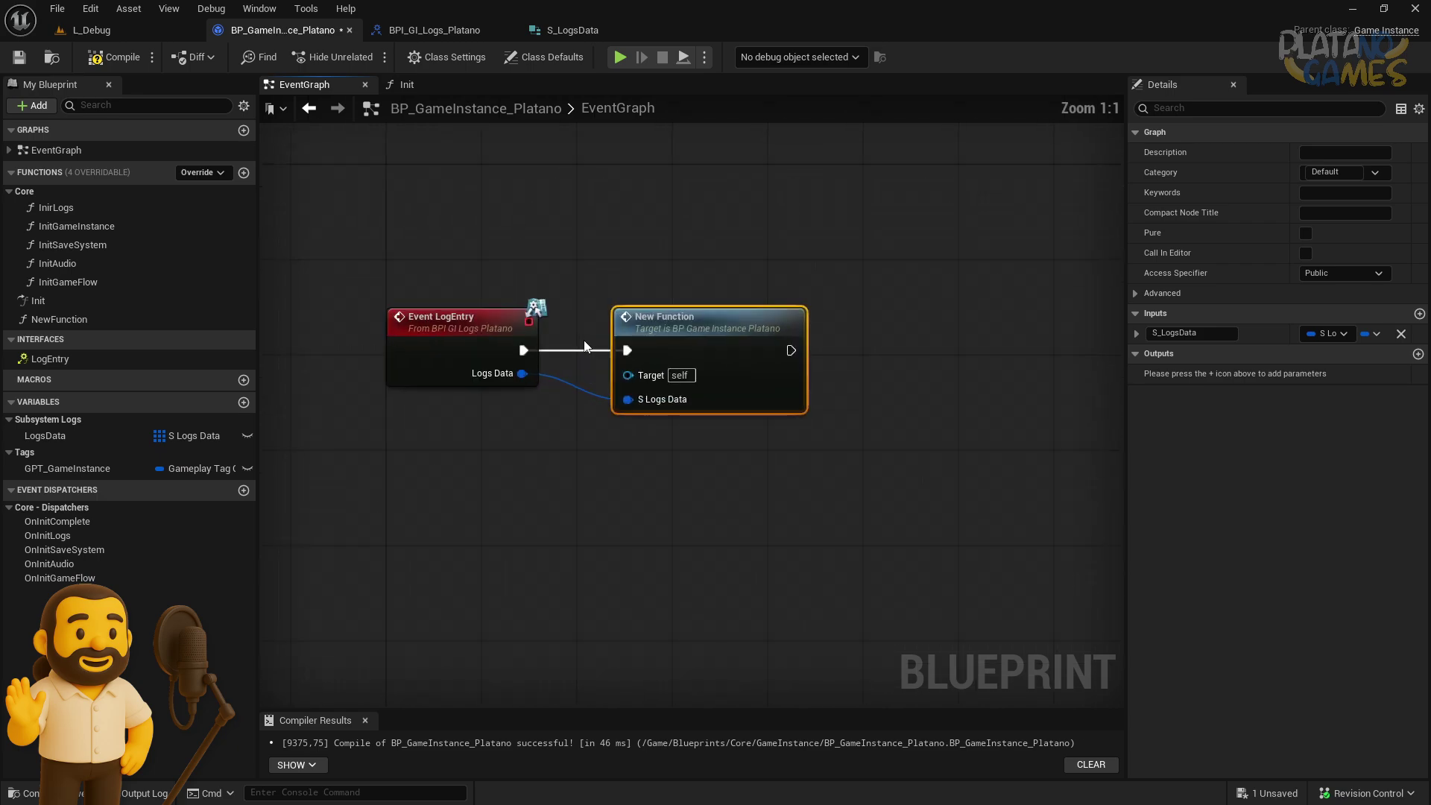
Rename the new function to FLogEntry and open its graph
left_click(46, 325)
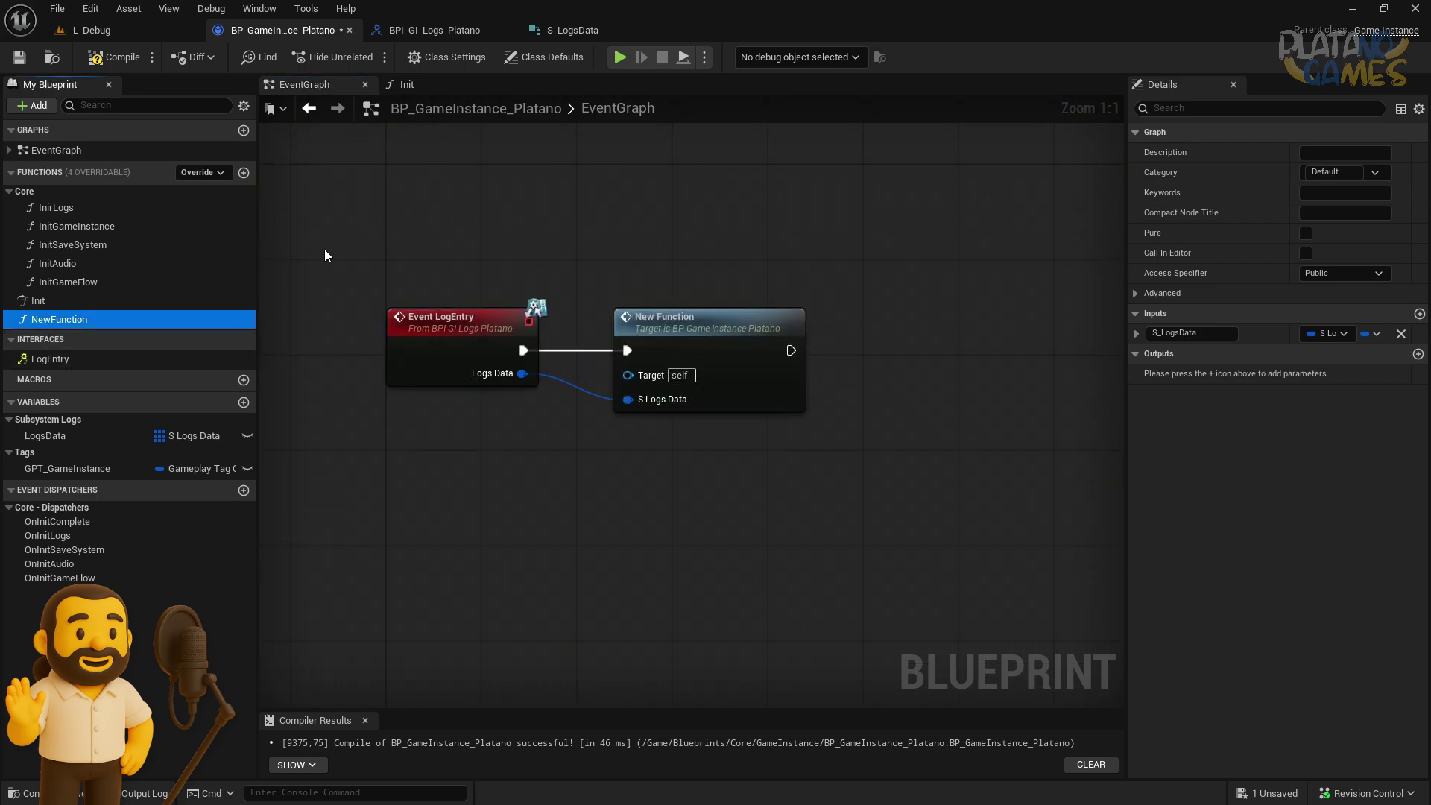
key("F2")
type("Logen")
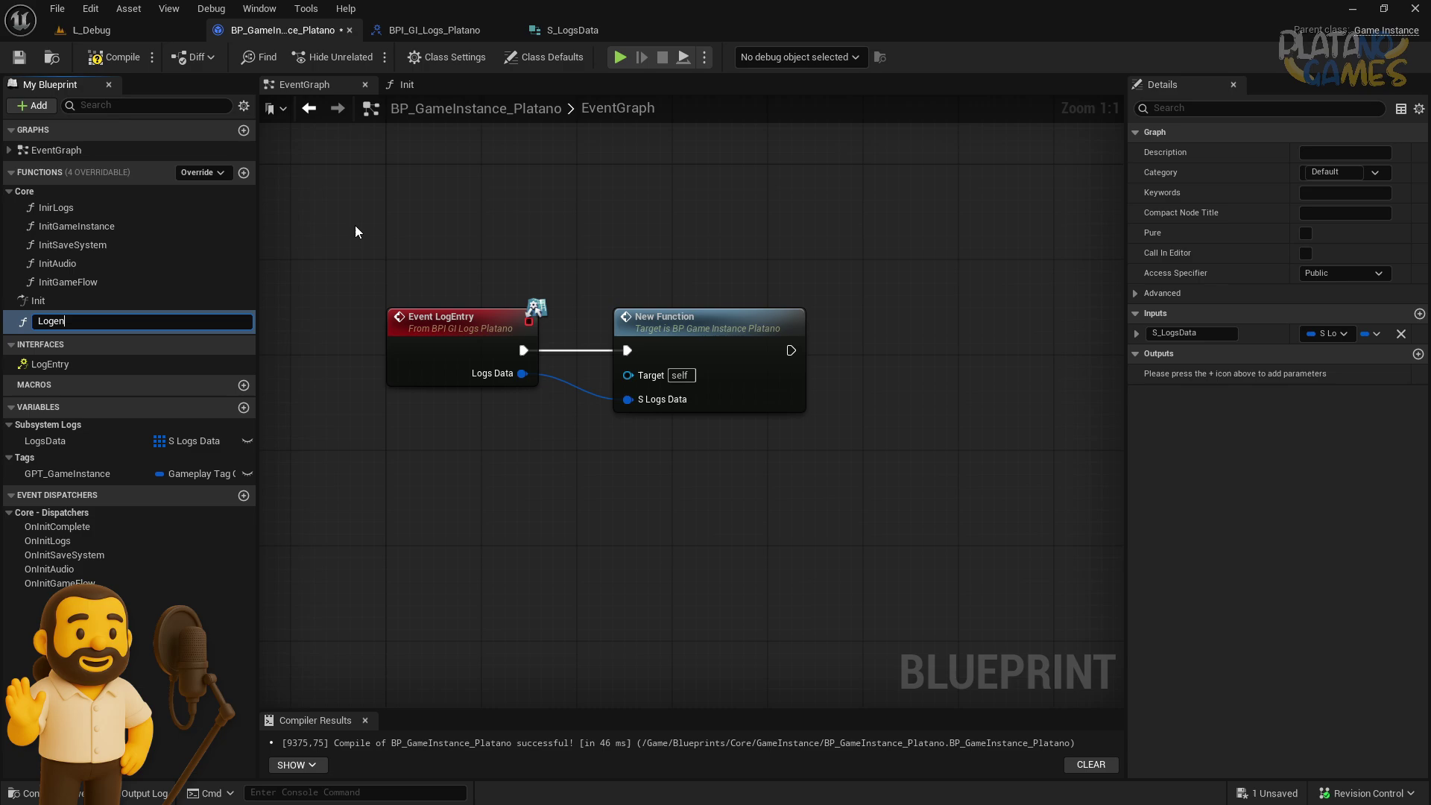
type("y")
key("Home")
type("F")
key("Return")
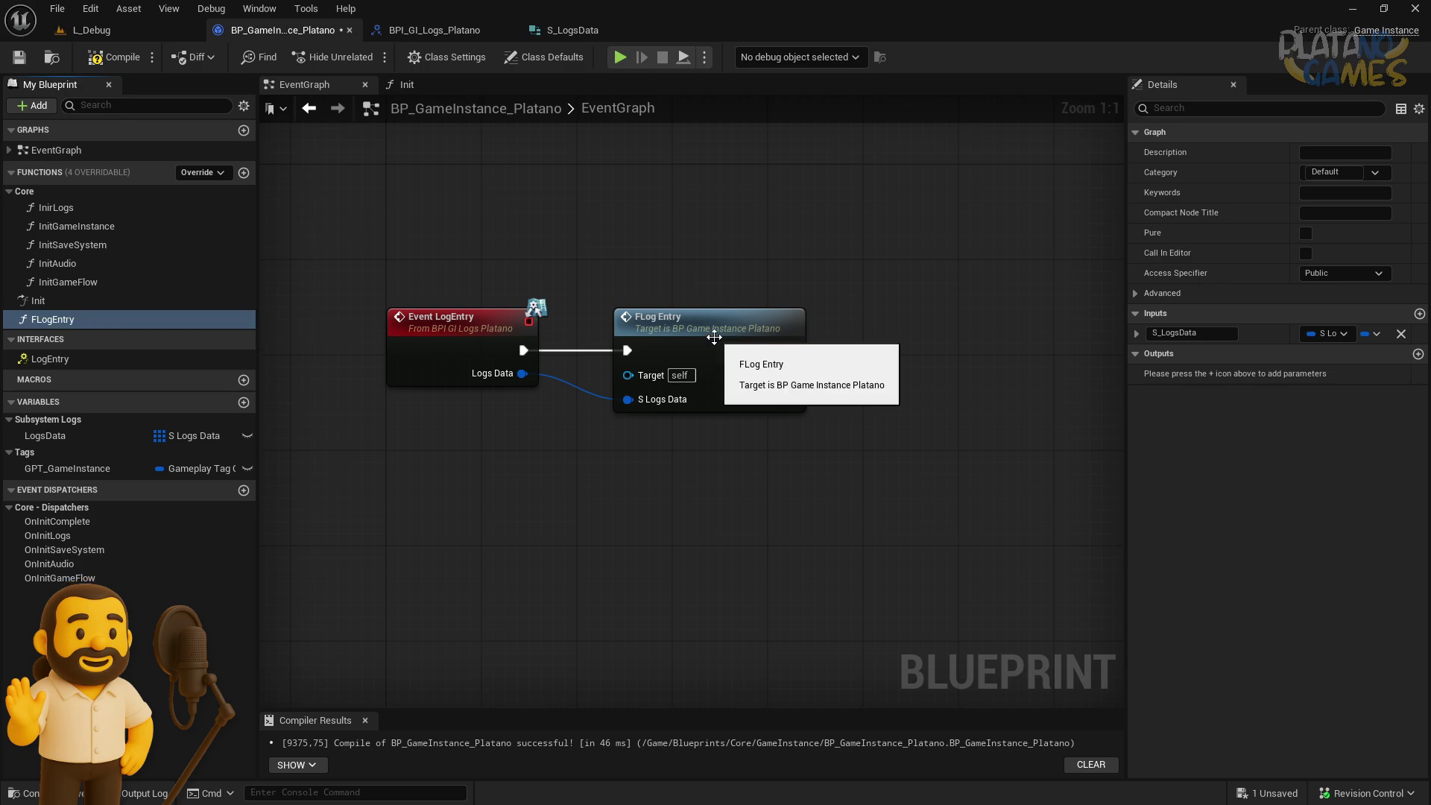
double_click(714, 336)
Rearrange the FLogEntry entry node and the Has Tag nodes in the graph
left_click_drag(483, 354, 378, 307)
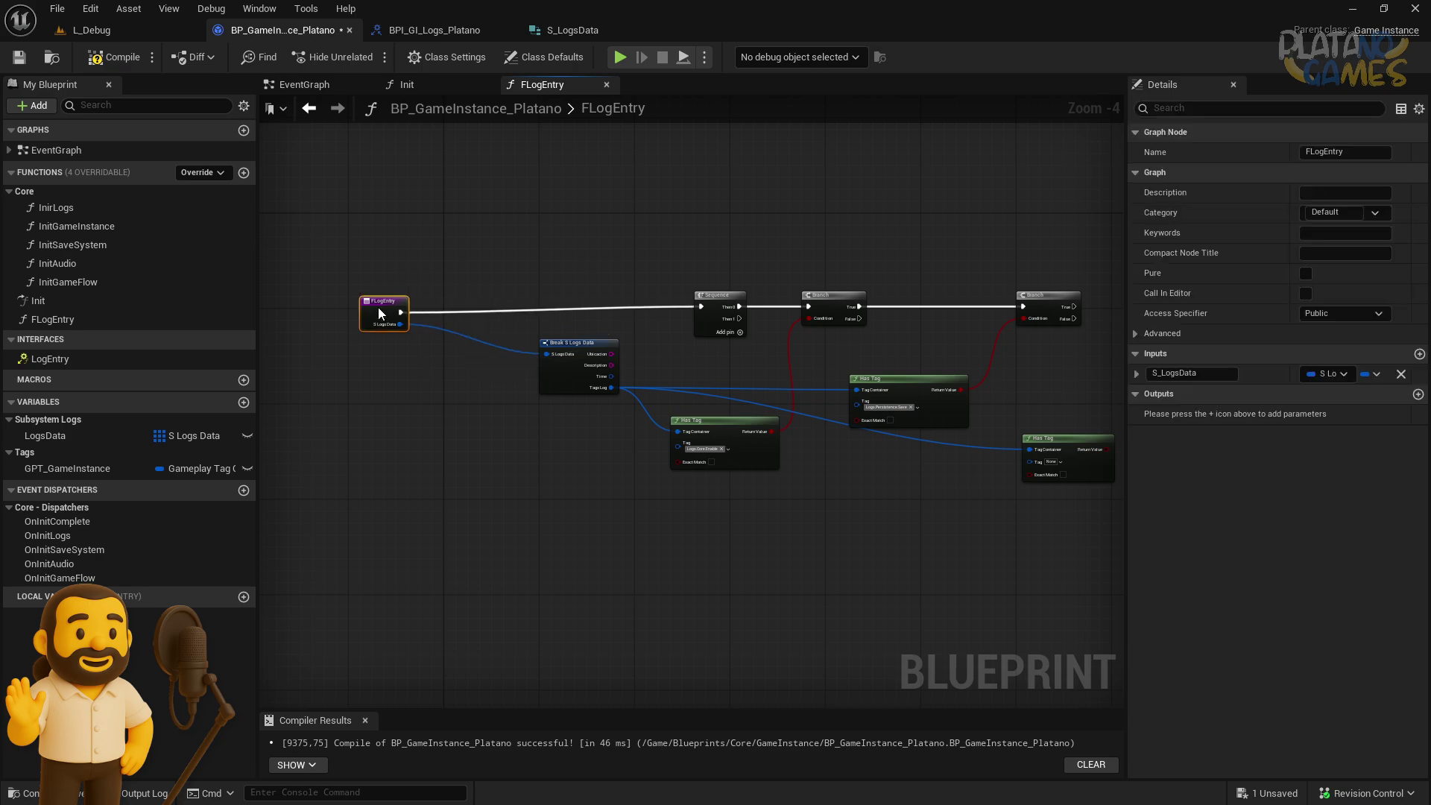
left_click(905, 237)
scroll(793, 387, "up", 3)
right_click_drag(870, 492, 944, 407)
left_click_drag(944, 407, 733, 534)
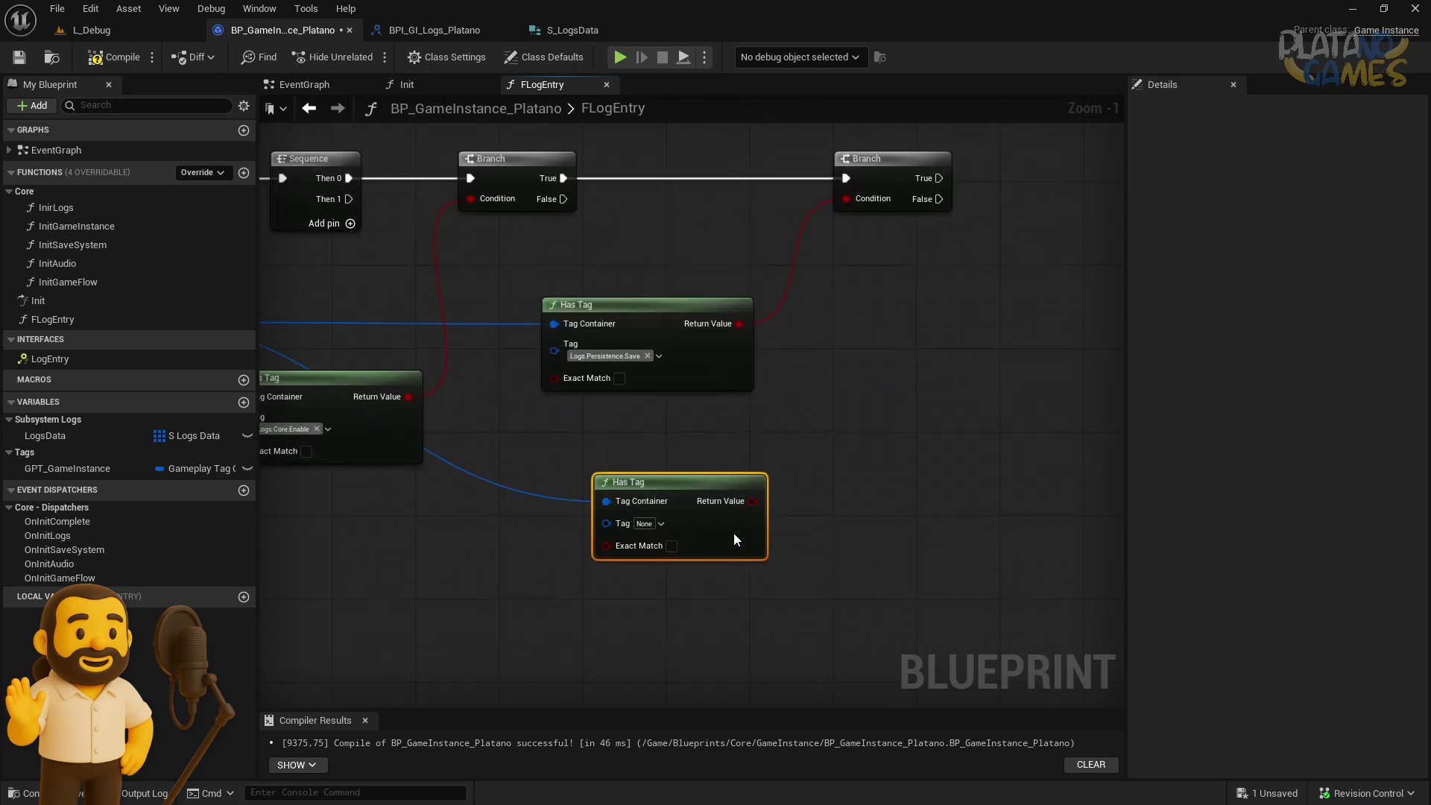
scroll(811, 405, "up", 1)
right_click_drag(811, 405, 684, 520)
mouse_move(644, 587)
left_mouse_down()
mouse_move(794, 572)
mouse_move(842, 513)
left_mouse_up()
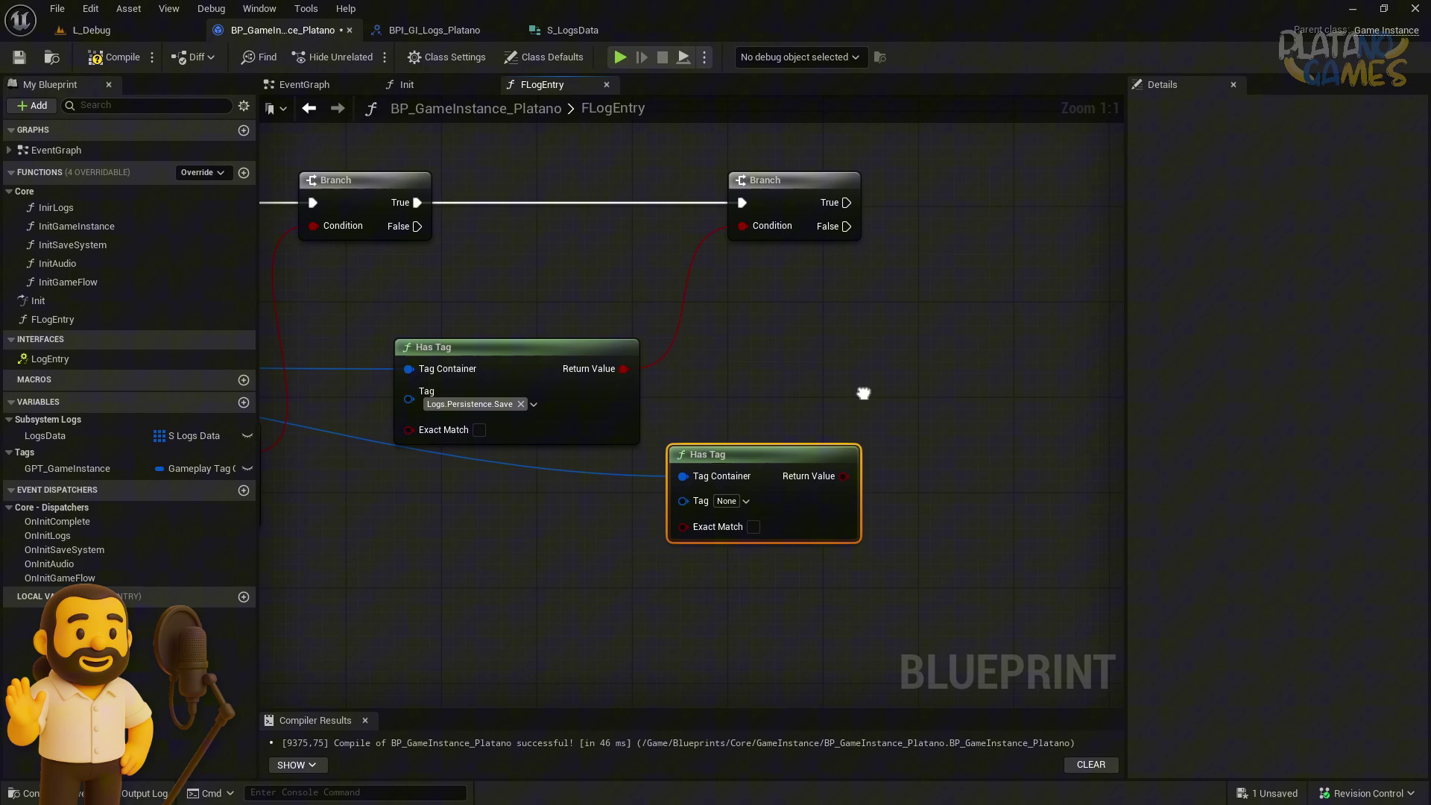
right_click_drag(894, 425, 827, 349)
Set the lower Has Tag to Logs.View.PrintString
left_click(714, 464)
left_click(701, 596)
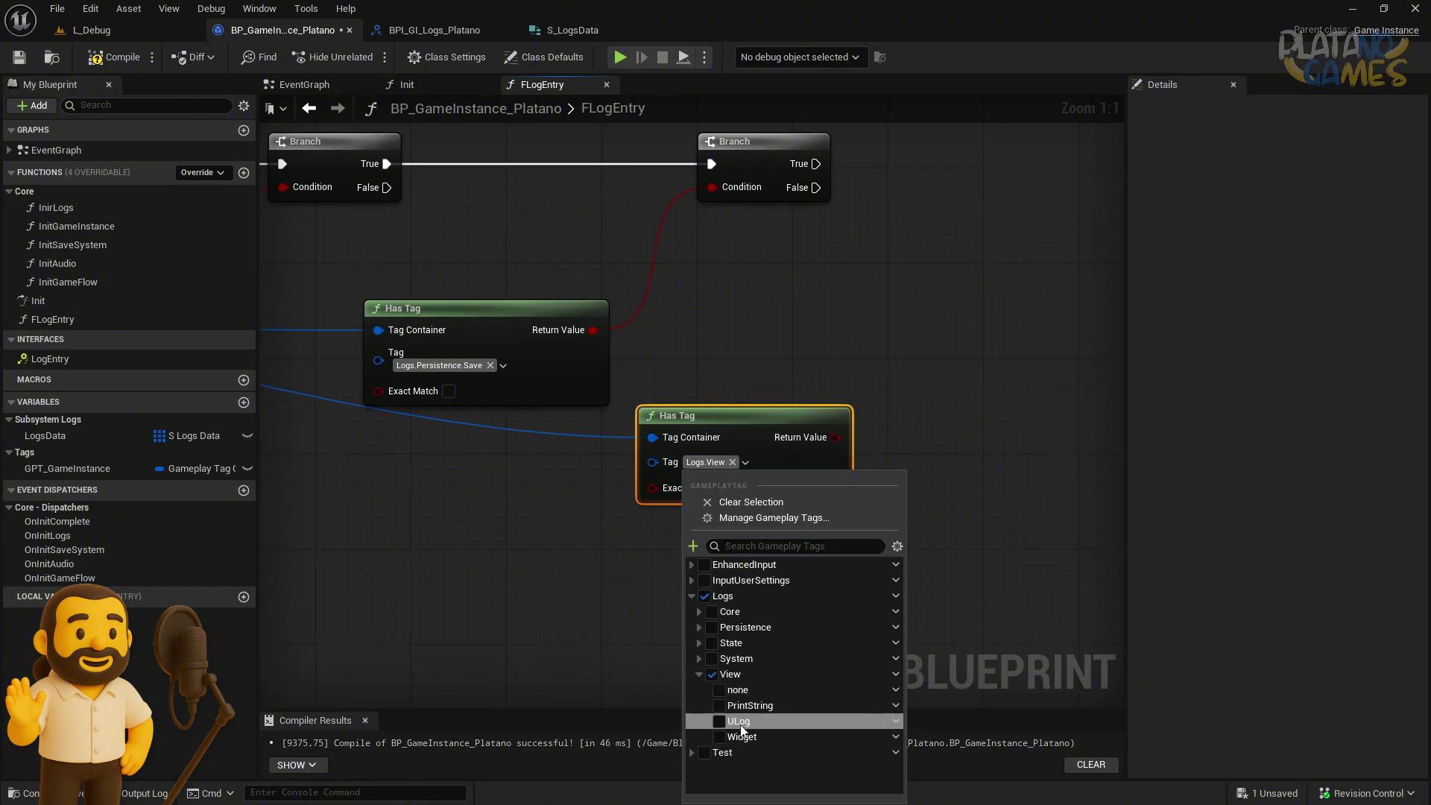
left_click(719, 705)
left_click(851, 537)
mouse_move(851, 537)
right_mouse_down()
mouse_move(863, 486)
mouse_move(740, 410)
right_mouse_up()
Duplicate the PrintString Has Tag and change the copy to Logs.View.ULog
key("ctrl+d")
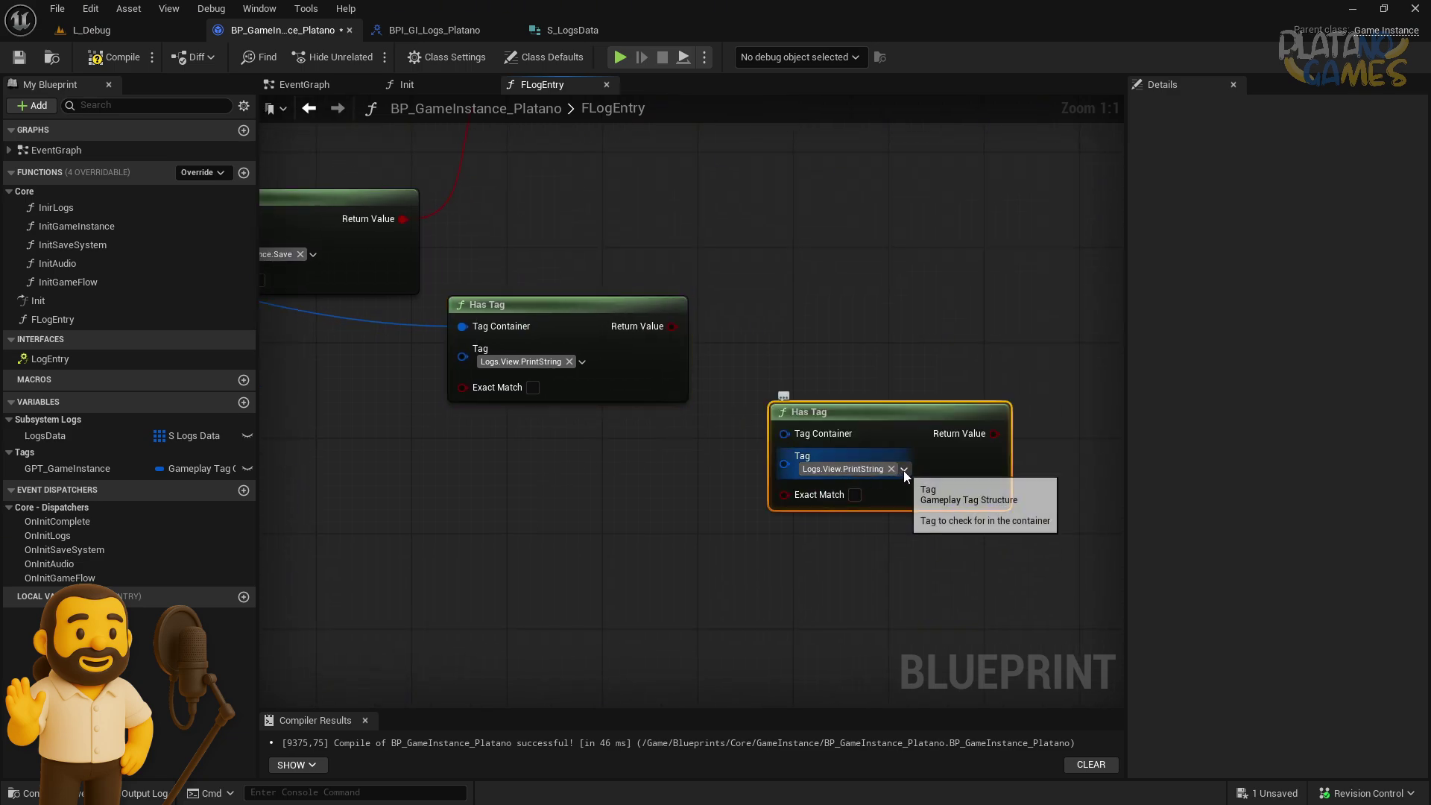
left_click(904, 469)
left_click(842, 379)
left_click(747, 510)
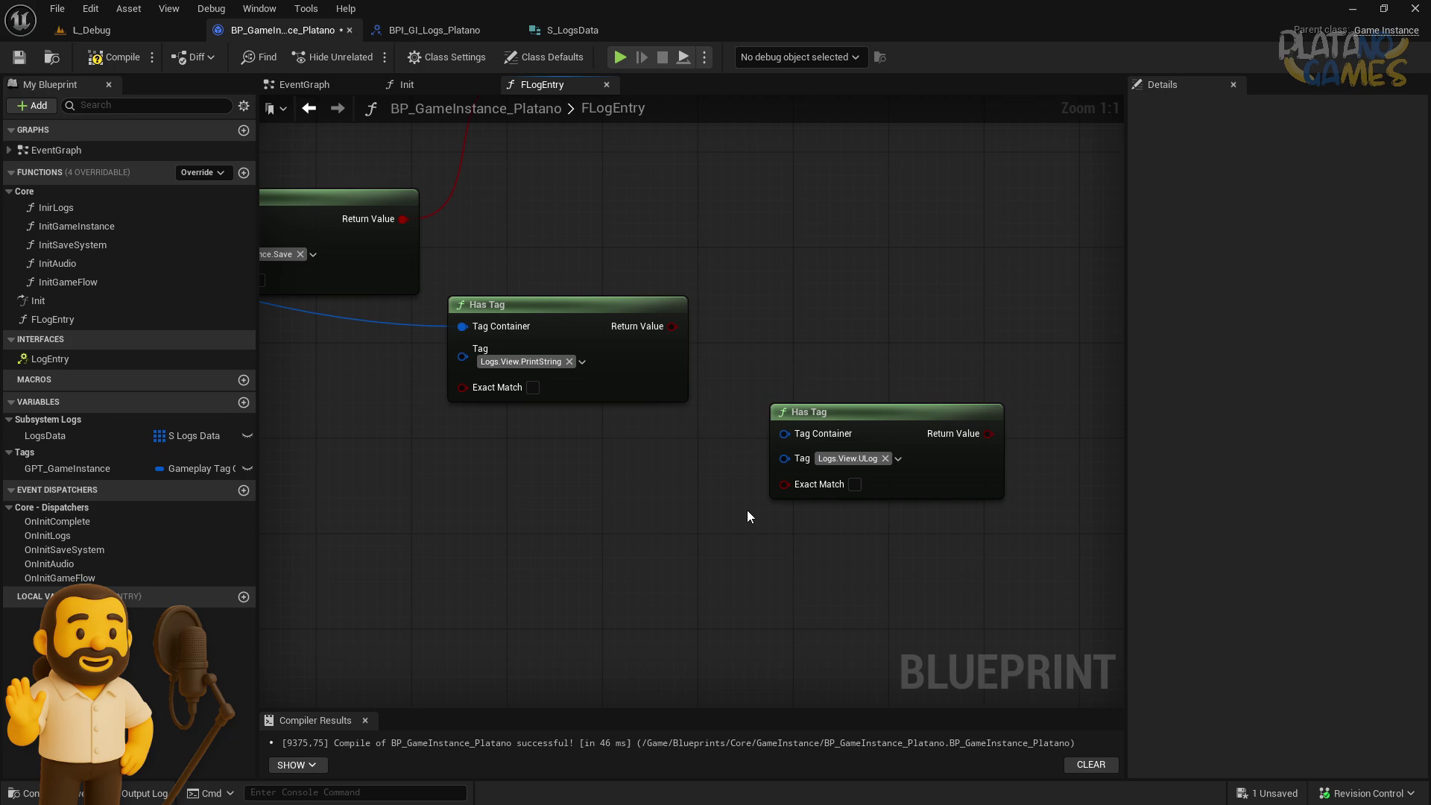
Restore the remaining Has Tag node and set it to Logs.View.Widget
key("ctrl+space")
key("ctrl+z")
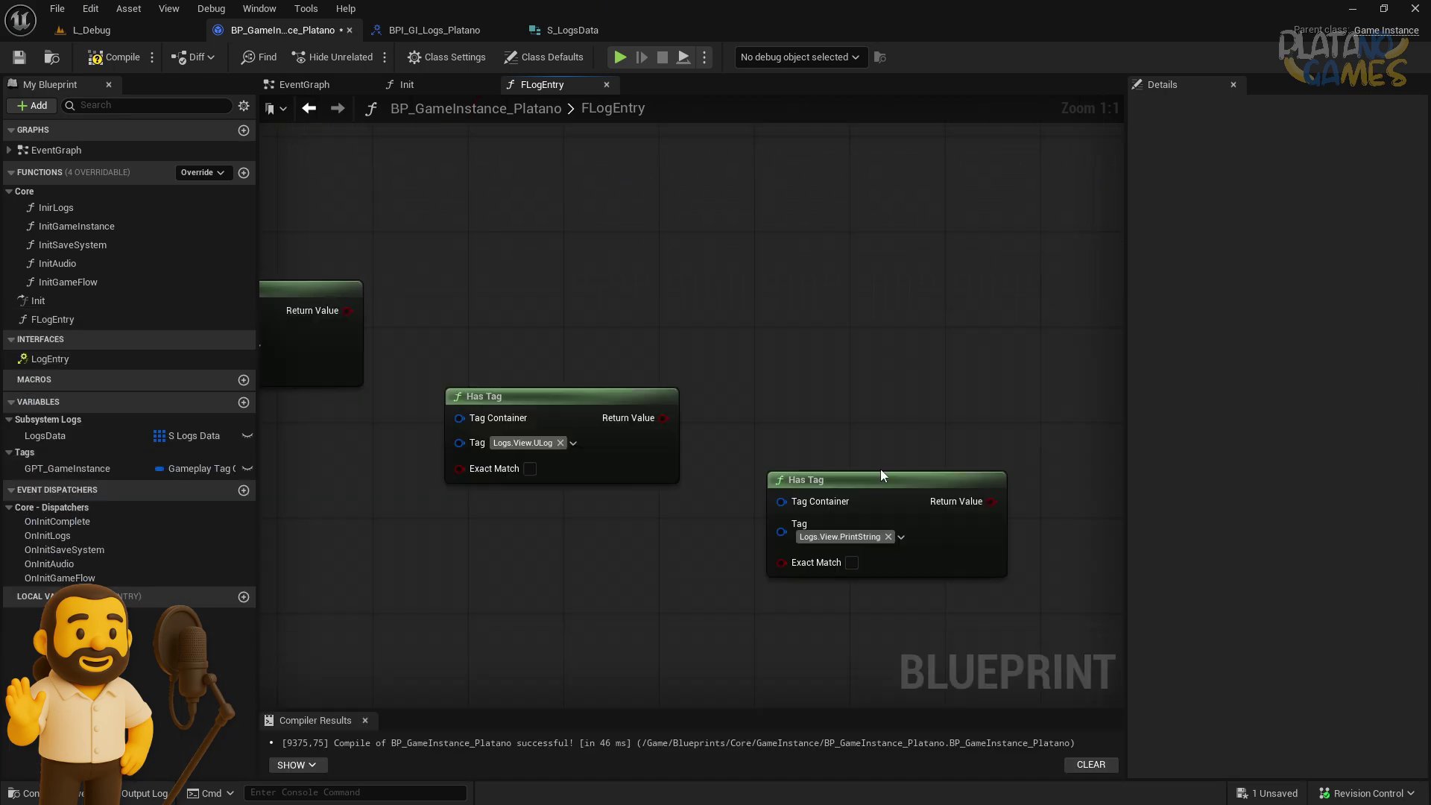
left_click(902, 538)
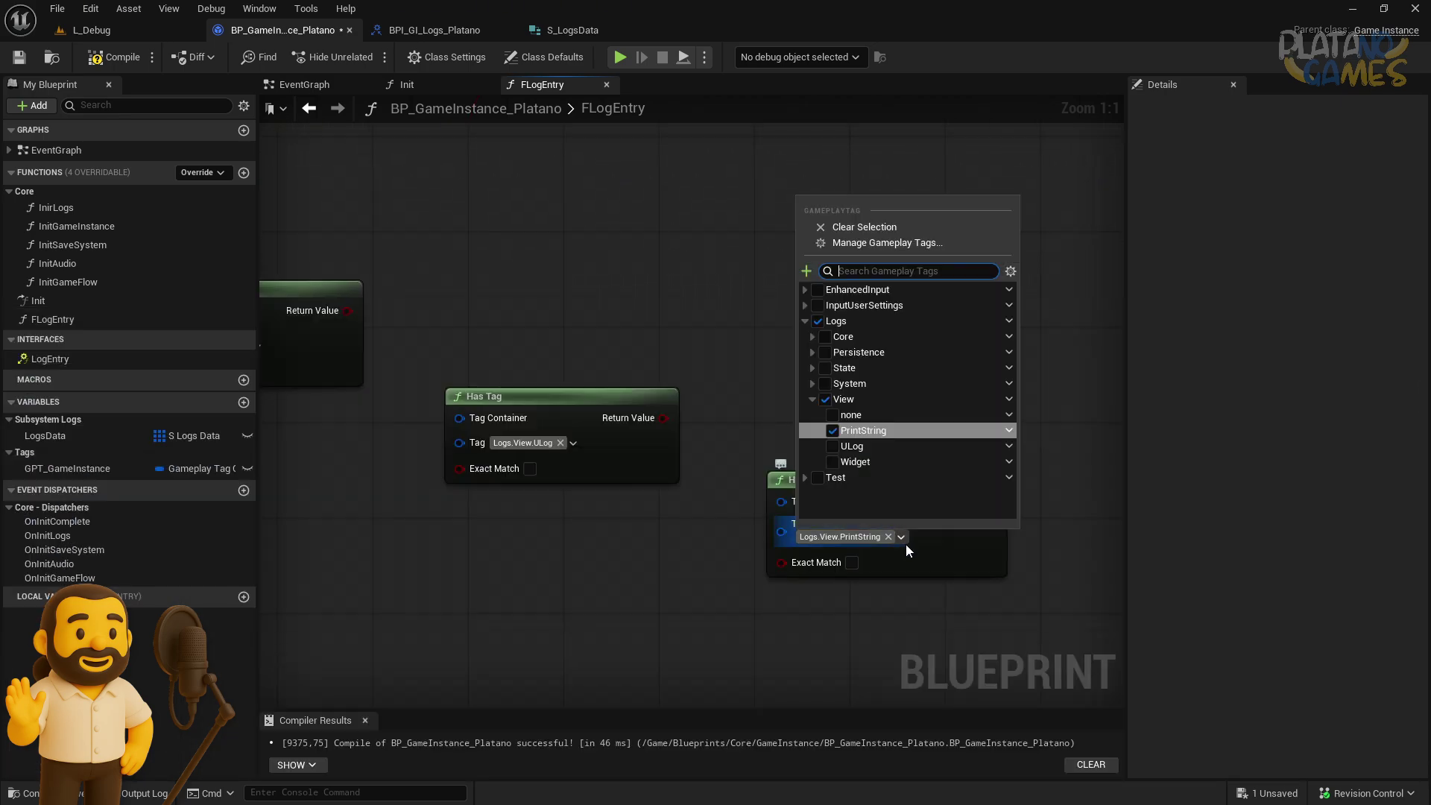
left_click(832, 461)
left_click(727, 392)
scroll(566, 386, "down", 3)
Add a Sequence after Branch True and drive a PrintString Branch from Then 0
scroll(565, 386, "up", 3)
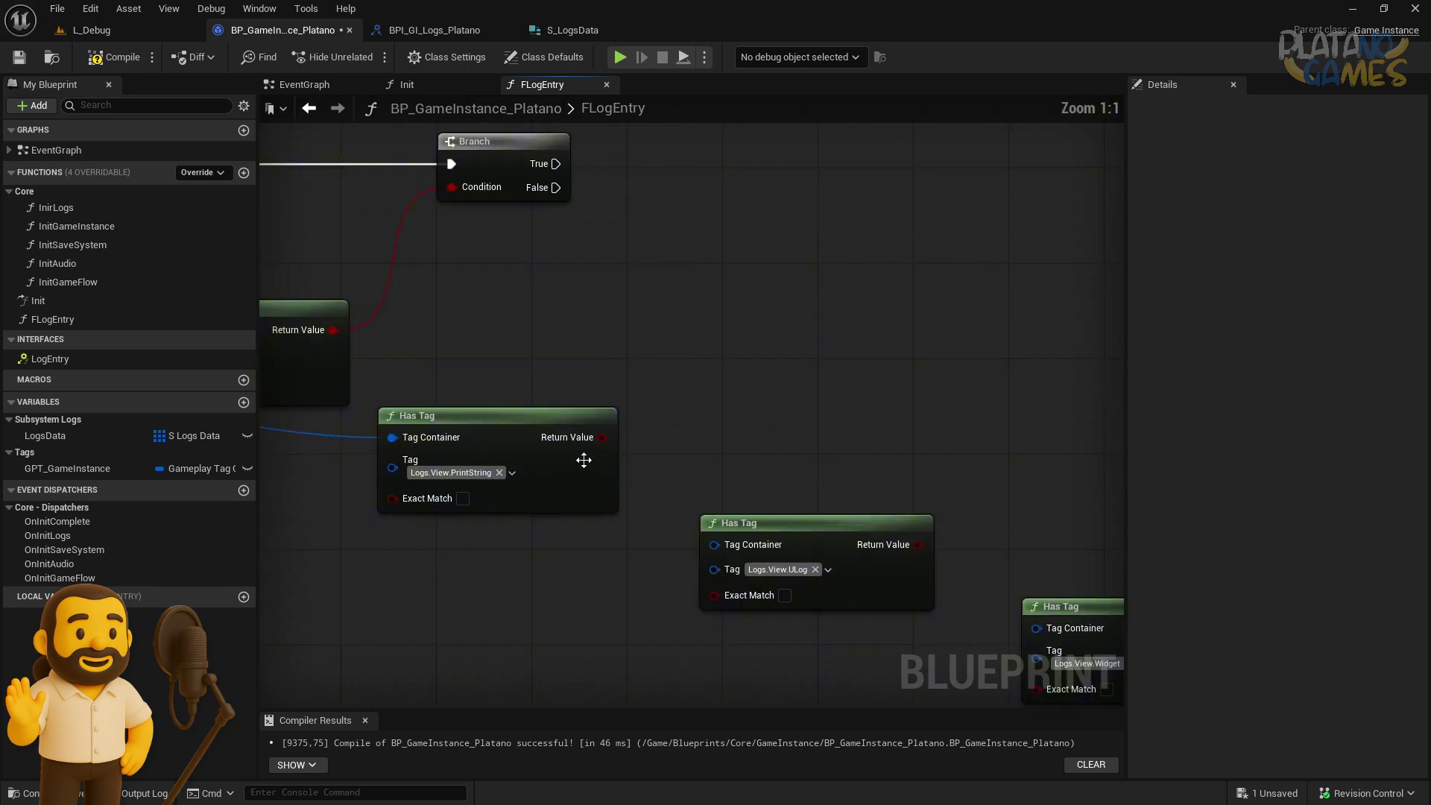
right_click_drag(691, 401, 527, 547)
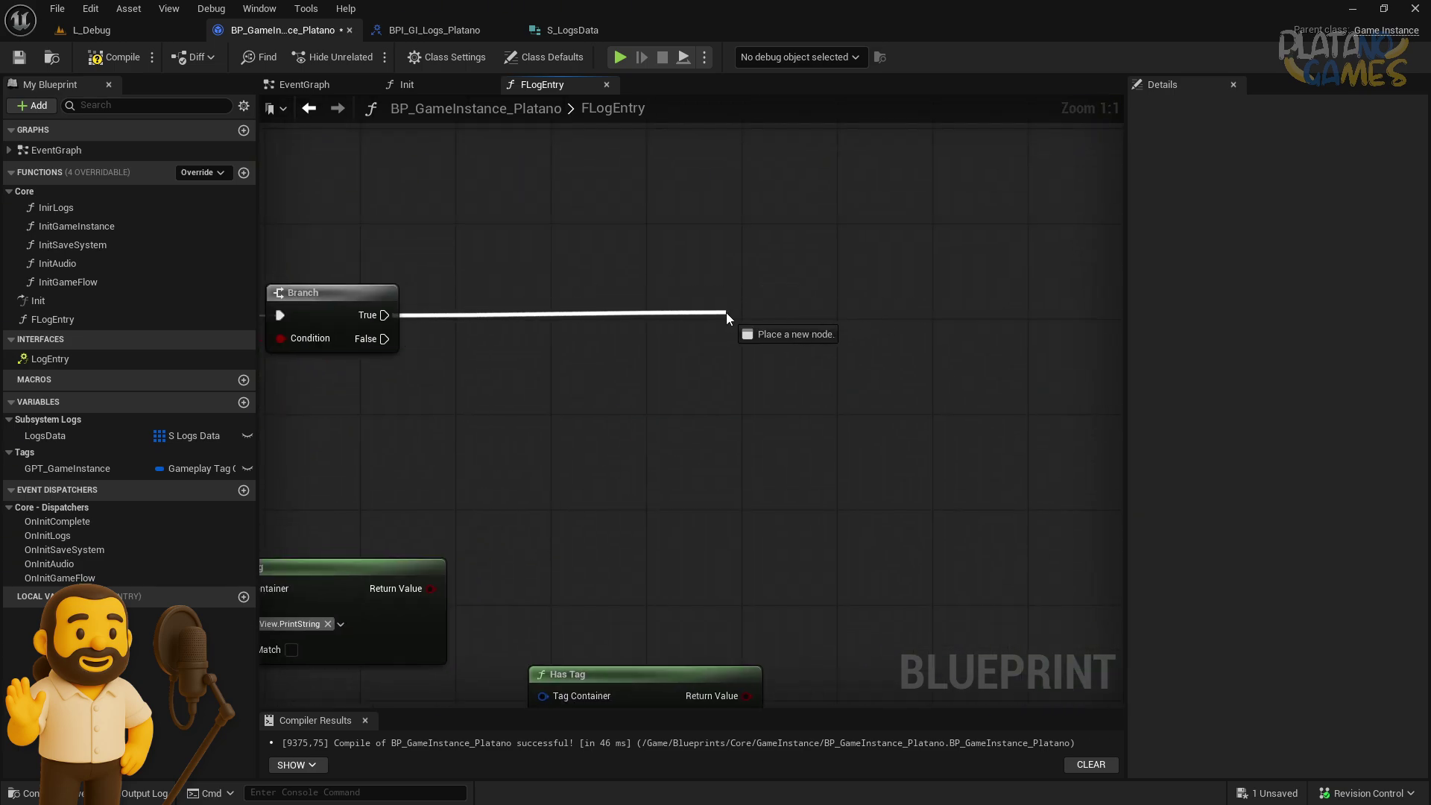
left_click_drag(736, 312, 657, 292)
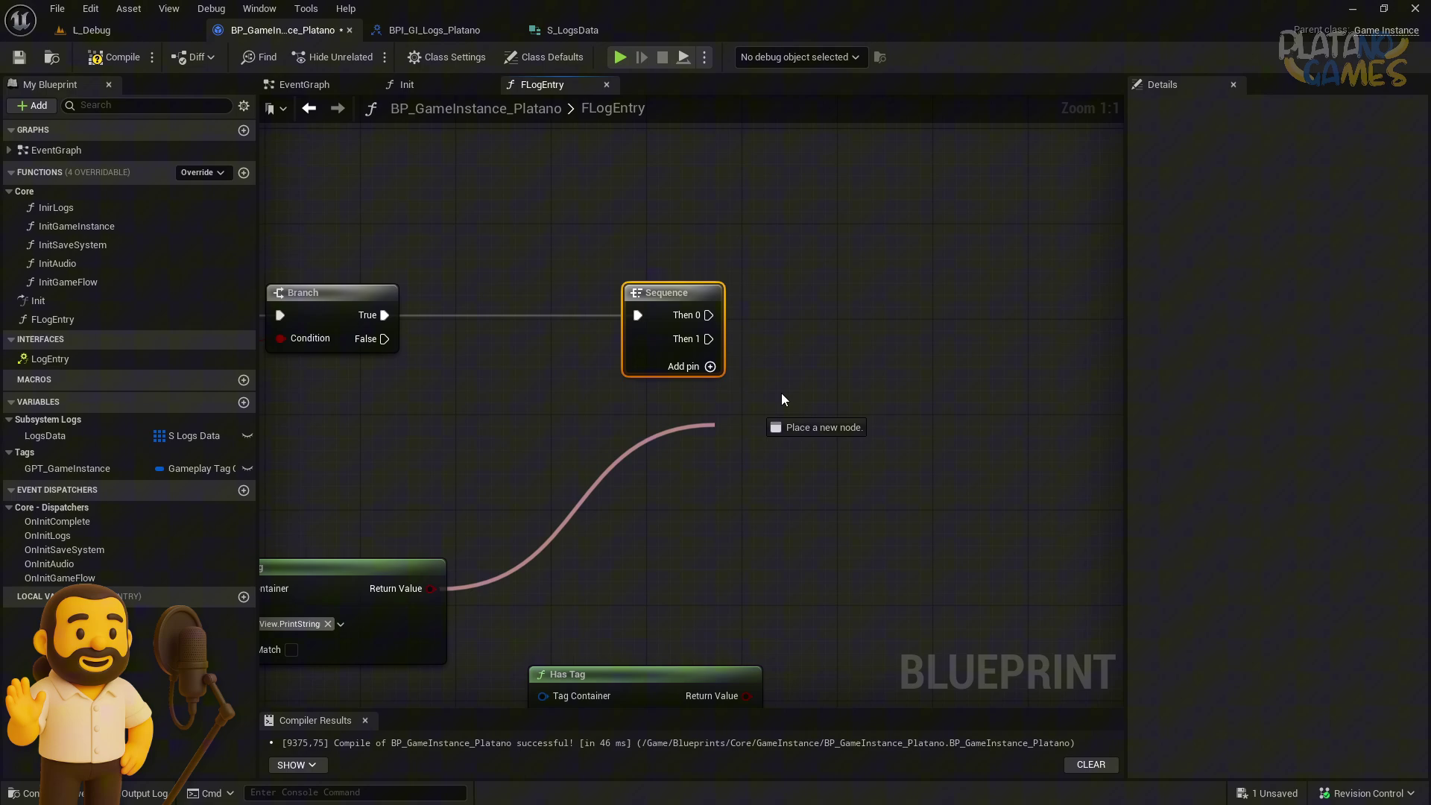
left_click_drag(782, 400, 901, 292)
mouse_move(708, 315)
left_mouse_down()
mouse_move(898, 267)
mouse_move(987, 186)
left_mouse_up()
Connect Tags Log to the Tag Container pins of the view-tag Has Tag nodes
scroll(848, 489, "down", 3)
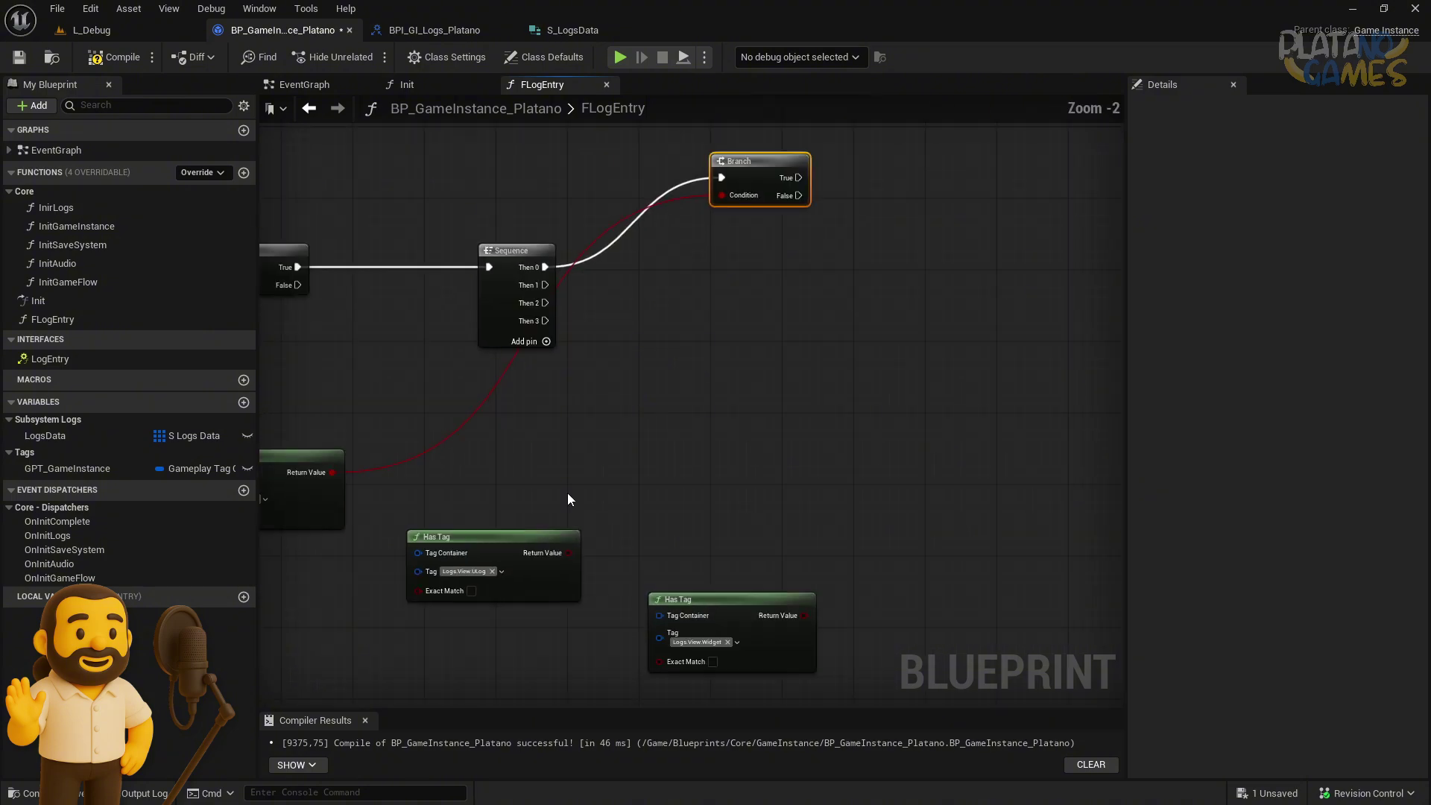
left_click_drag(549, 580, 629, 526)
scroll(887, 403, "down", 2)
left_click_drag(270, 359, 899, 434)
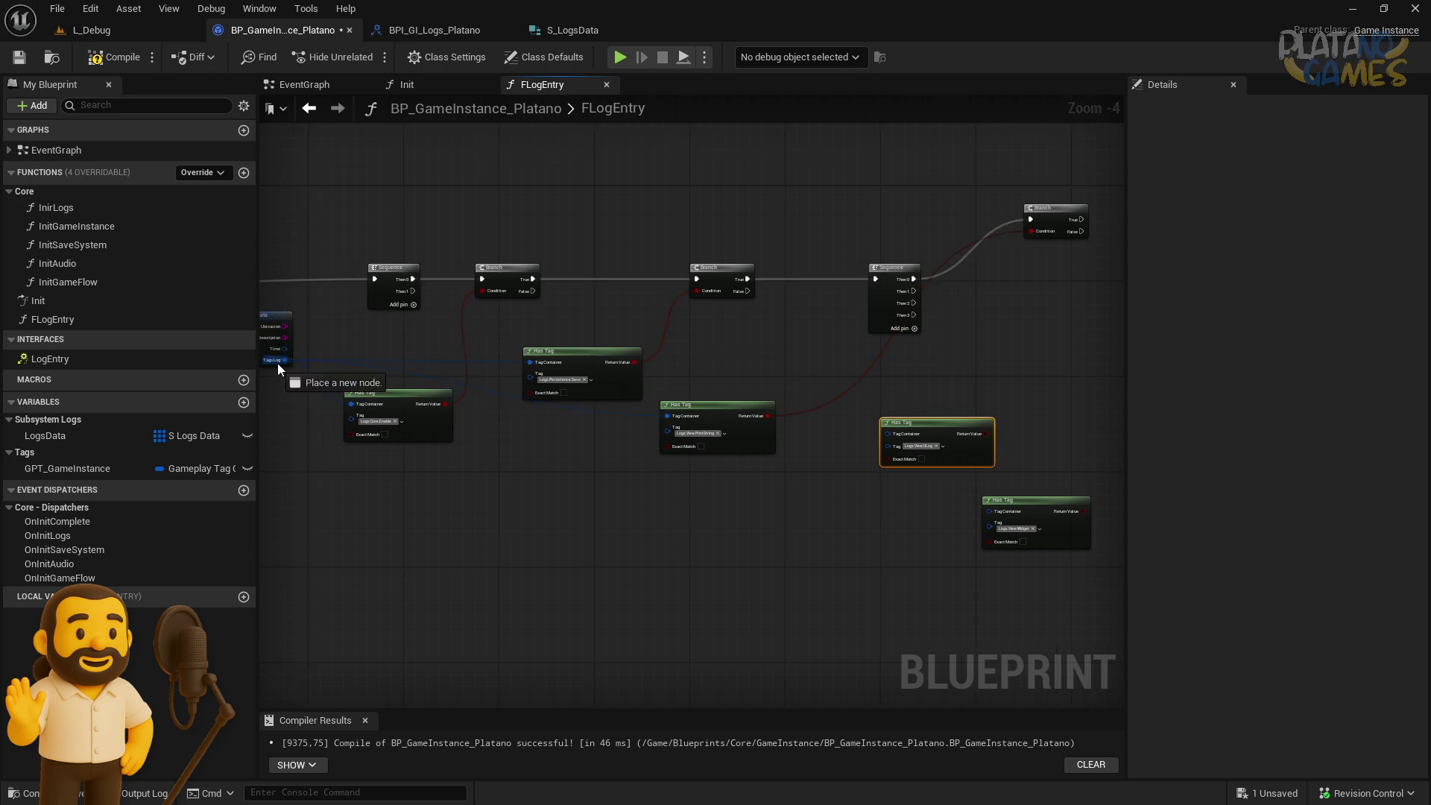
right_click_drag(1035, 330, 901, 343)
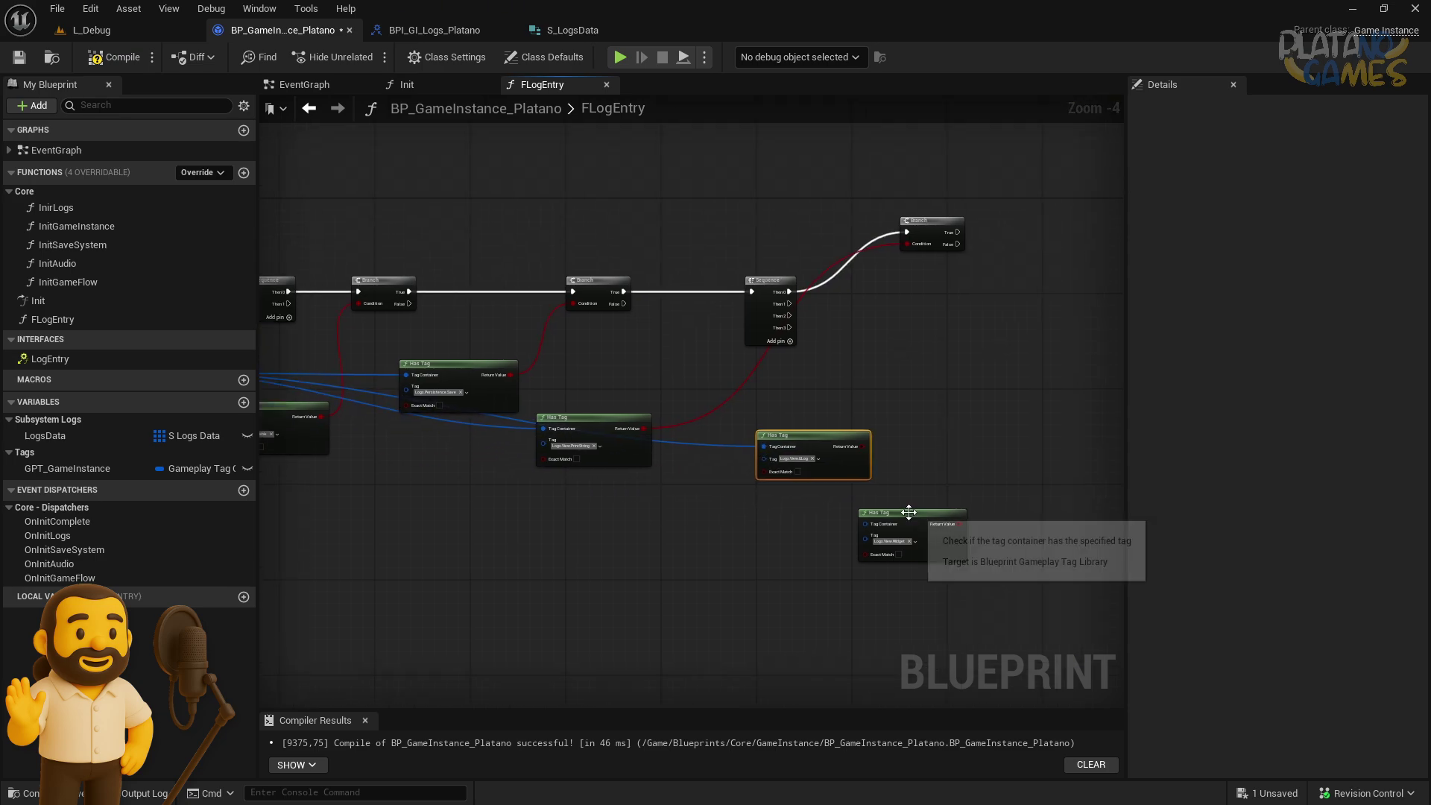
left_click_drag(907, 513, 885, 514)
right_click_drag(785, 527, 1000, 496)
left_click_drag(377, 340, 1063, 496)
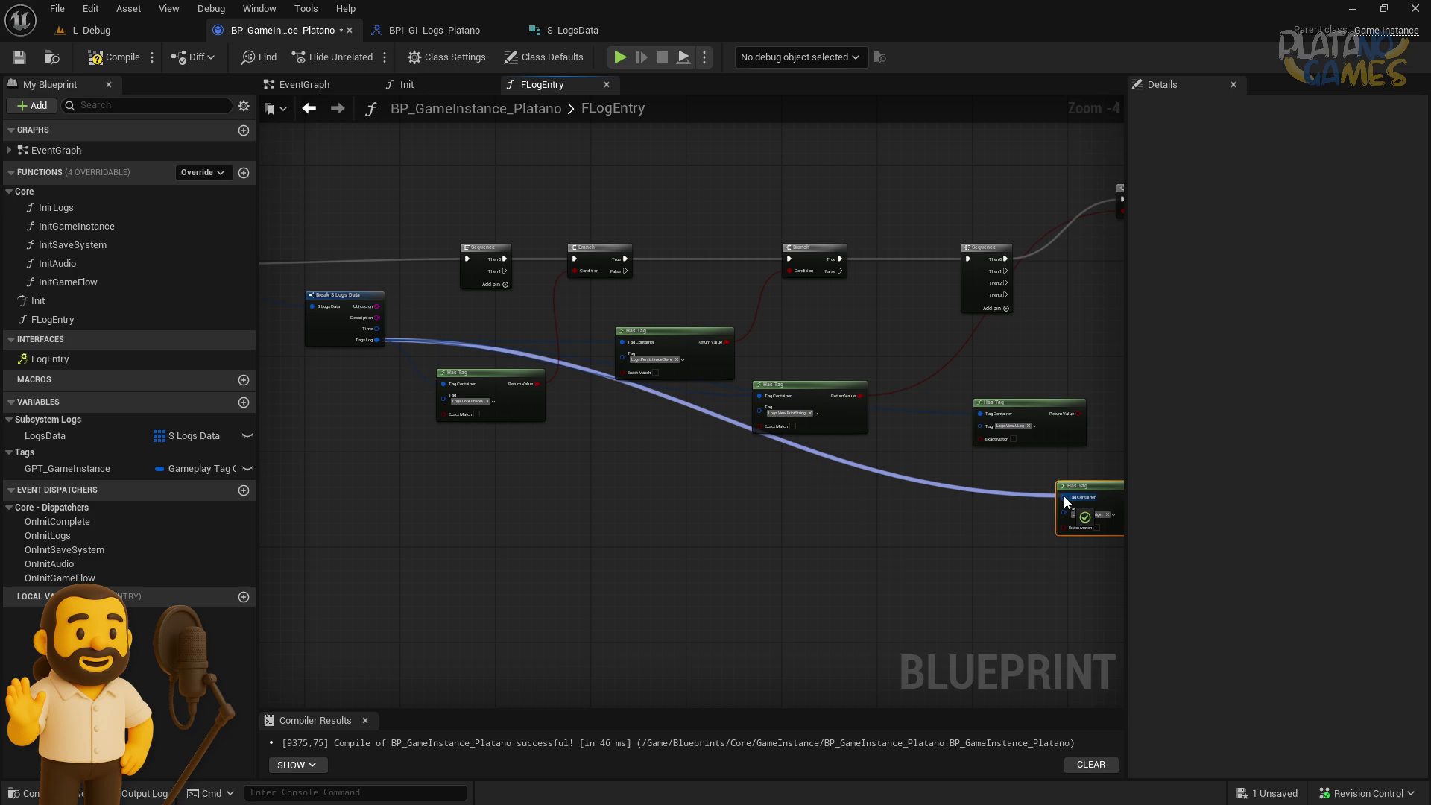
Create a Branch conditioned on the ULog Has Tag result
right_click_drag(1062, 494, 713, 498)
scroll(679, 512, "up", 3)
scroll(639, 643, "up", 2)
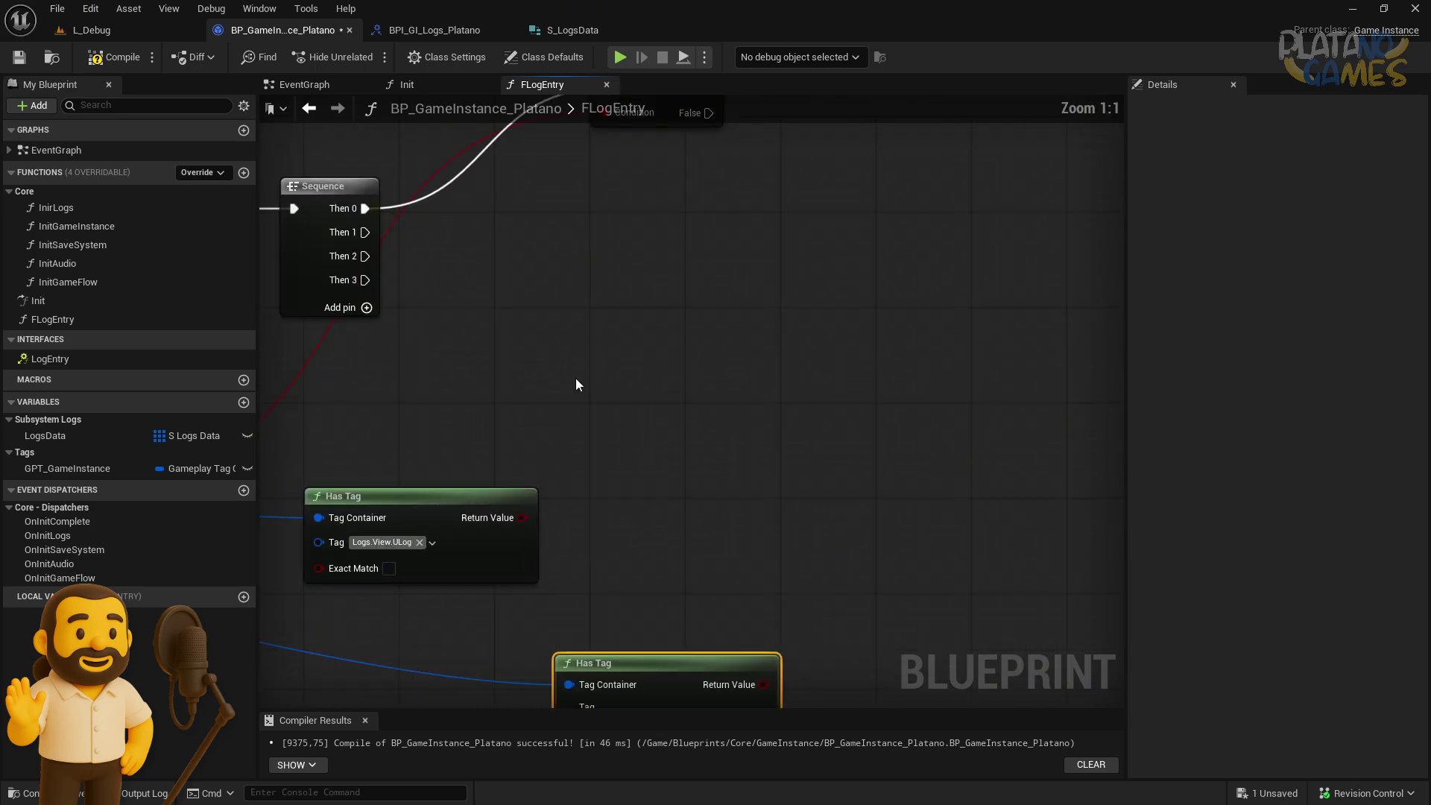
right_click_drag(578, 383, 552, 633)
left_click_drag(672, 400, 417, 324)
Paste the Widget Has Tag, branch on it, and wire Sequence Then 2 to that Branch
scroll(749, 337, "down", 2)
key("ctrl+v")
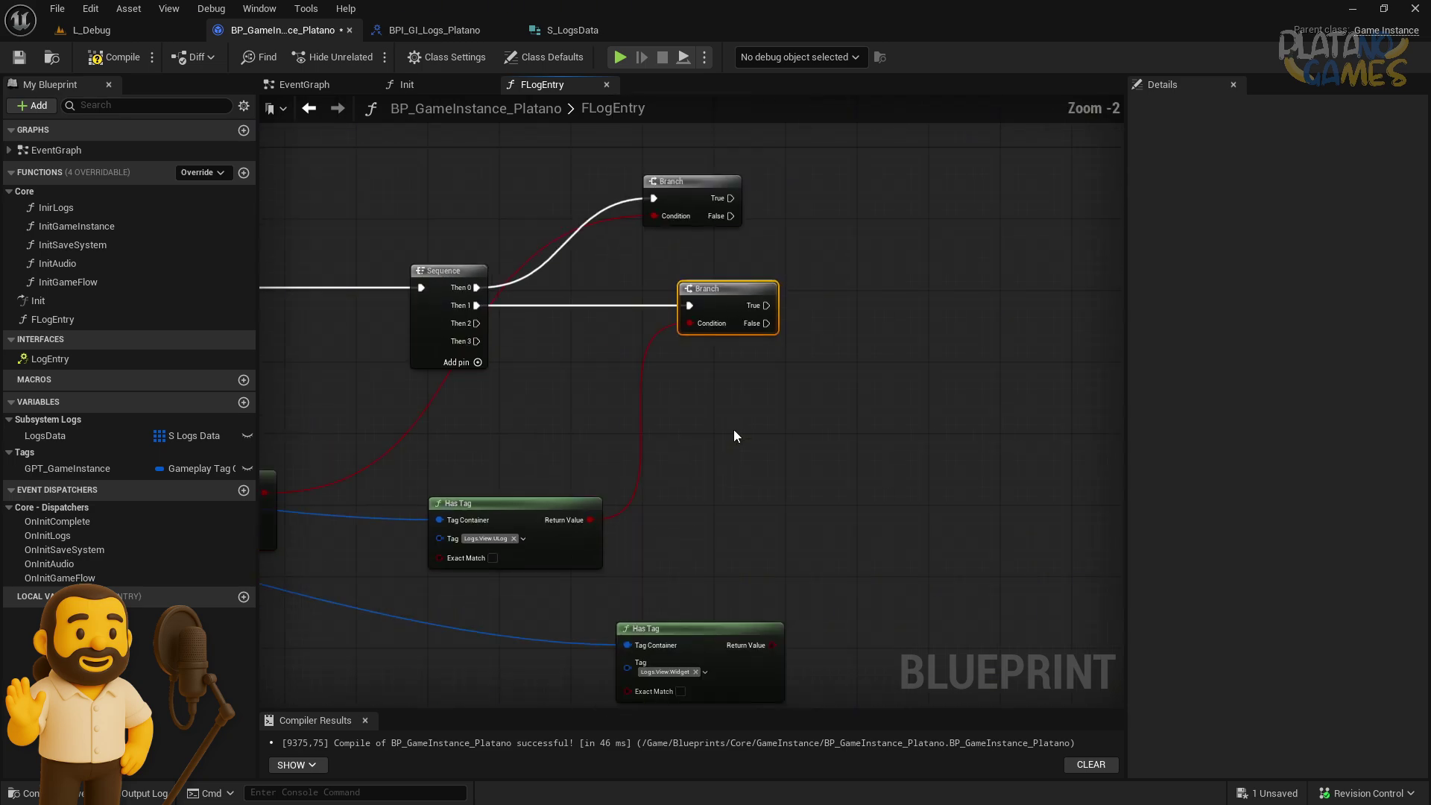
left_click_drag(714, 627, 541, 576)
scroll(705, 538, "up", 2)
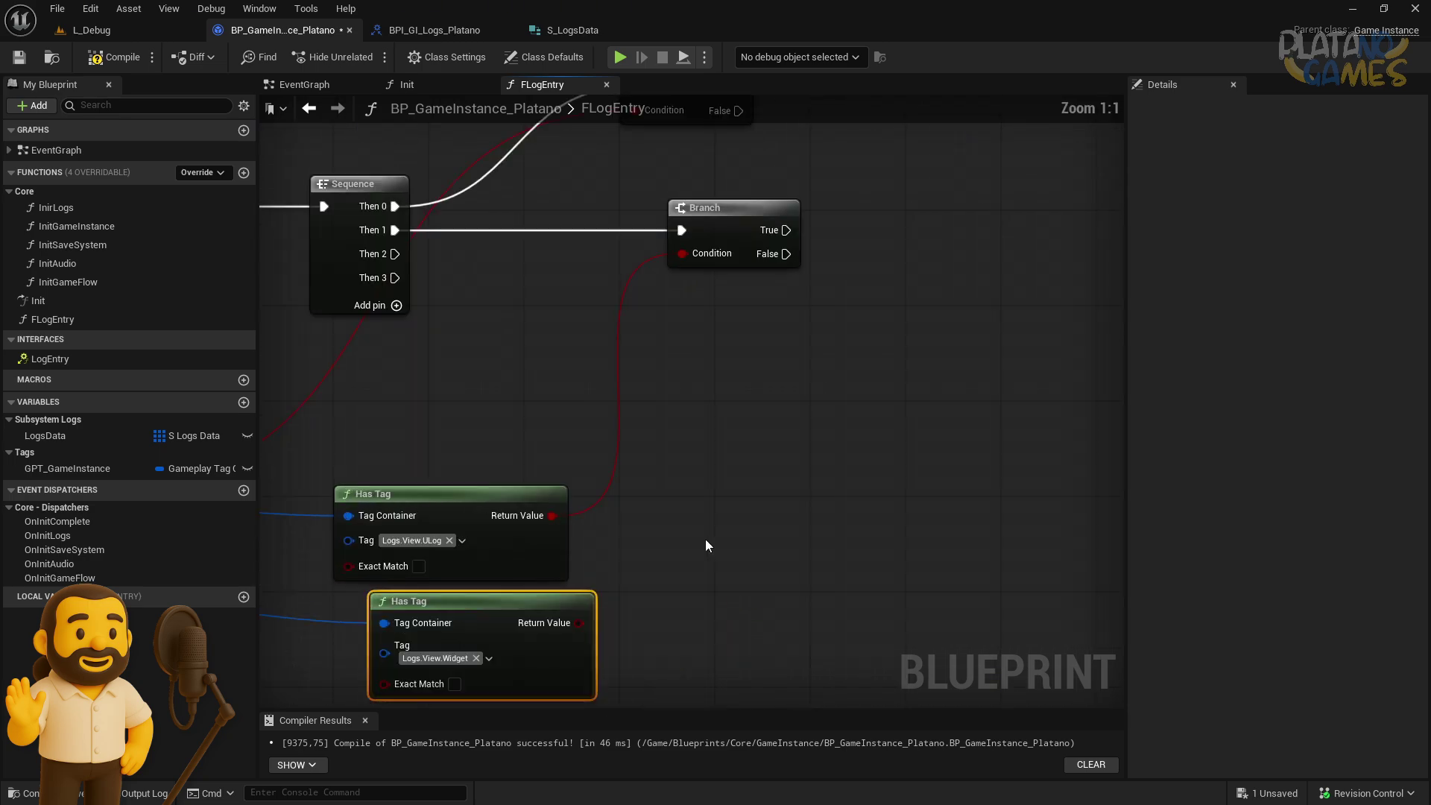
left_click_drag(578, 622, 744, 407)
left_click_drag(395, 253, 749, 385)
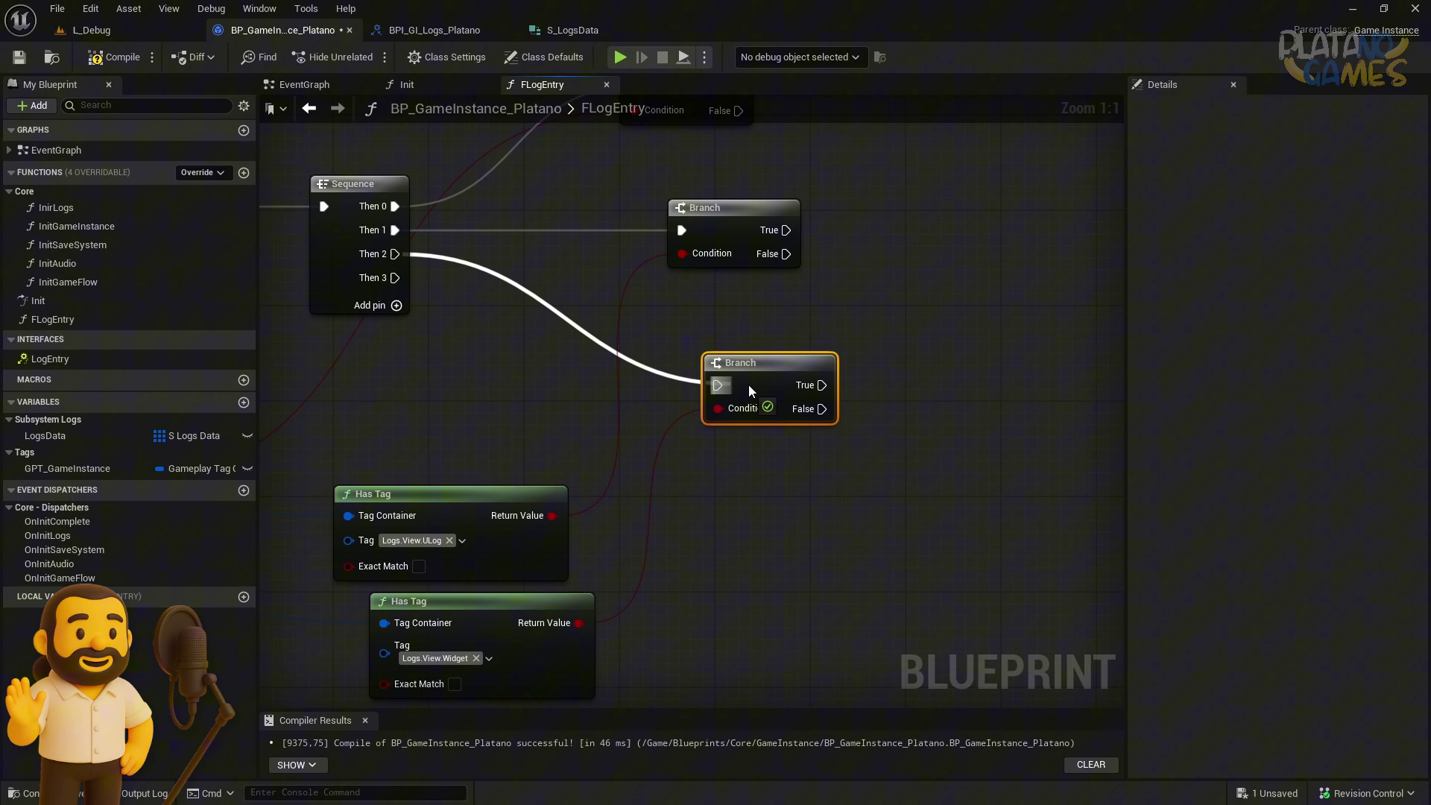
Stack the PrintString, ULog and Widget Has Tag nodes neatly beside the Branches
scroll(783, 381, "down", 3)
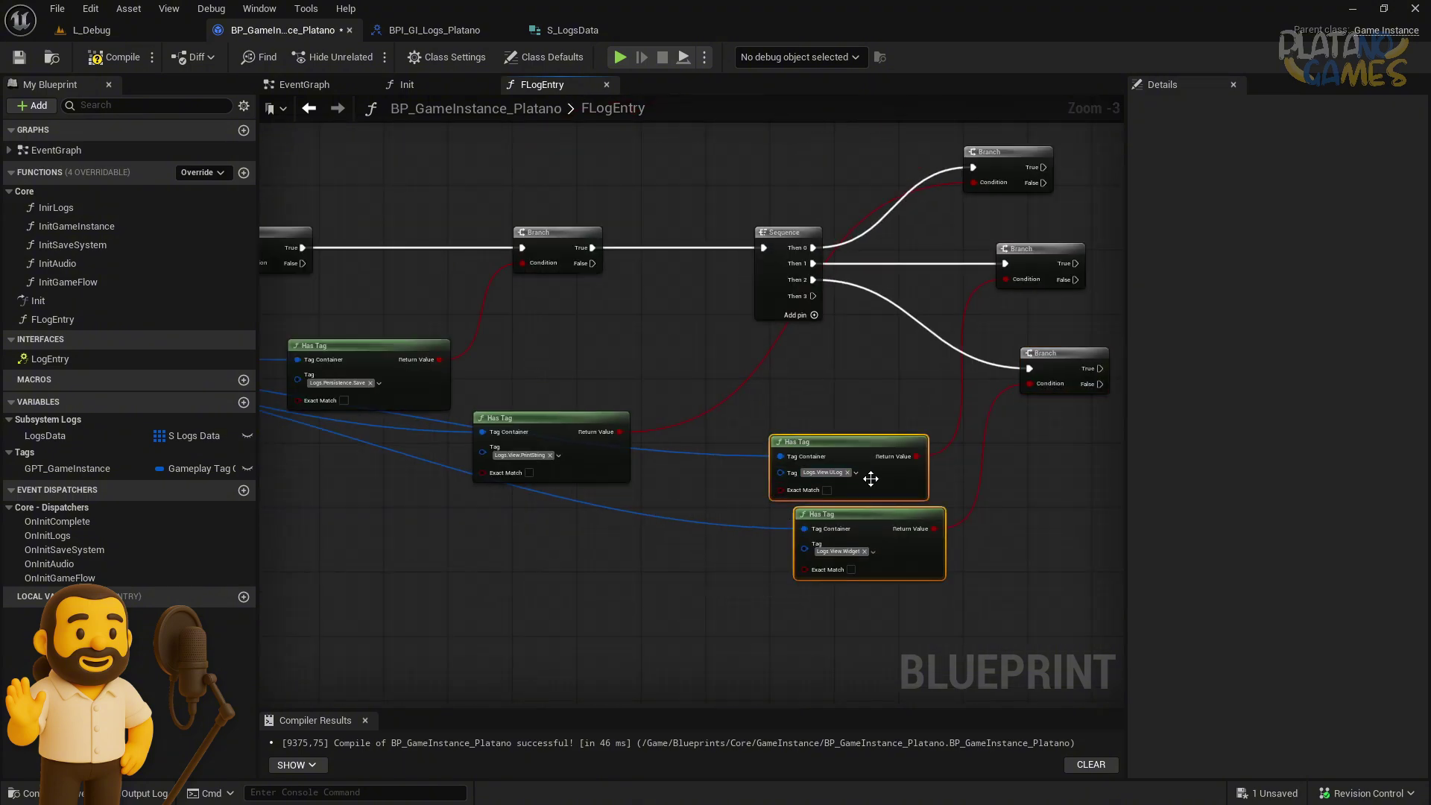
left_click_drag(870, 477, 799, 535)
left_click_drag(599, 452, 814, 460)
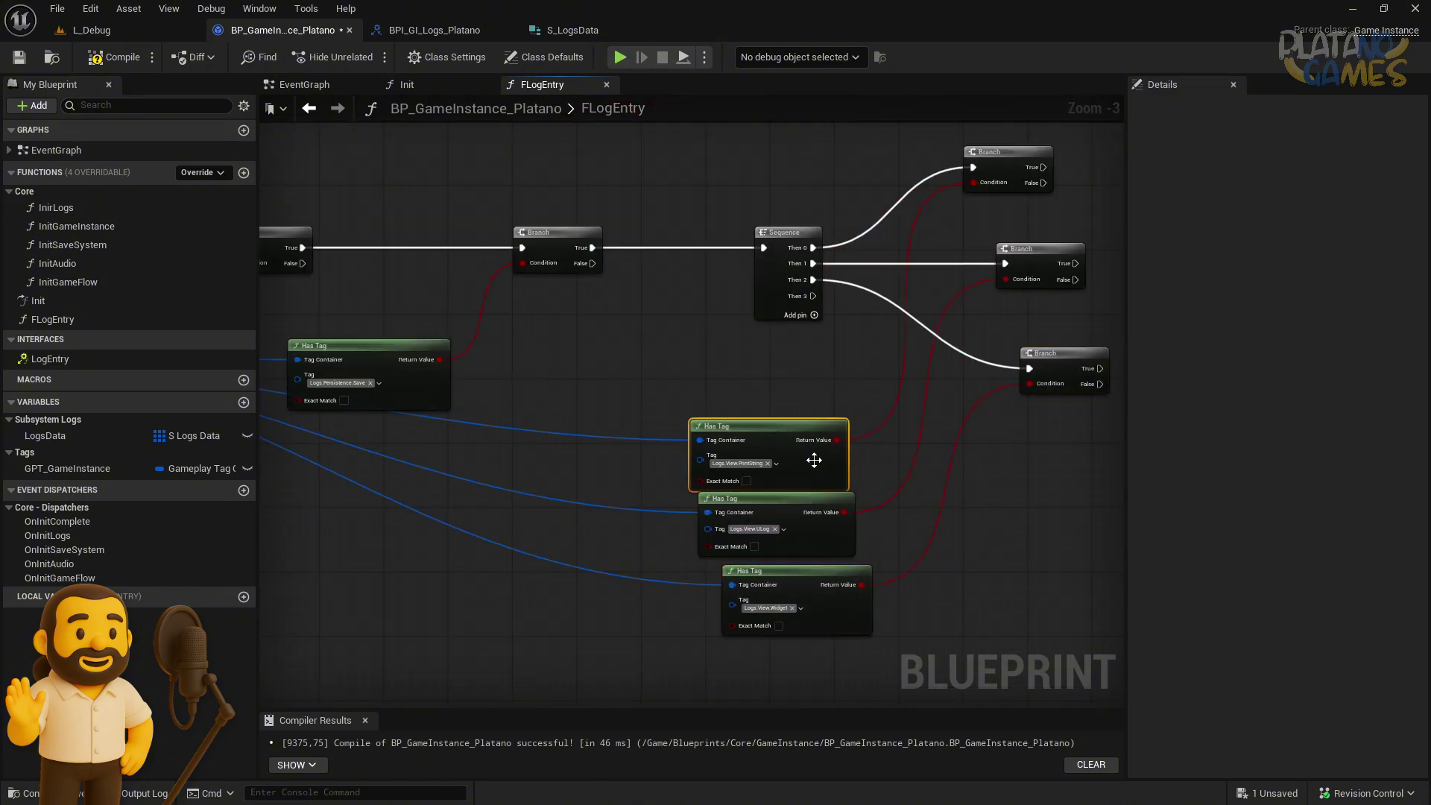
left_click_drag(807, 583, 782, 575)
scroll(909, 492, "down", 1)
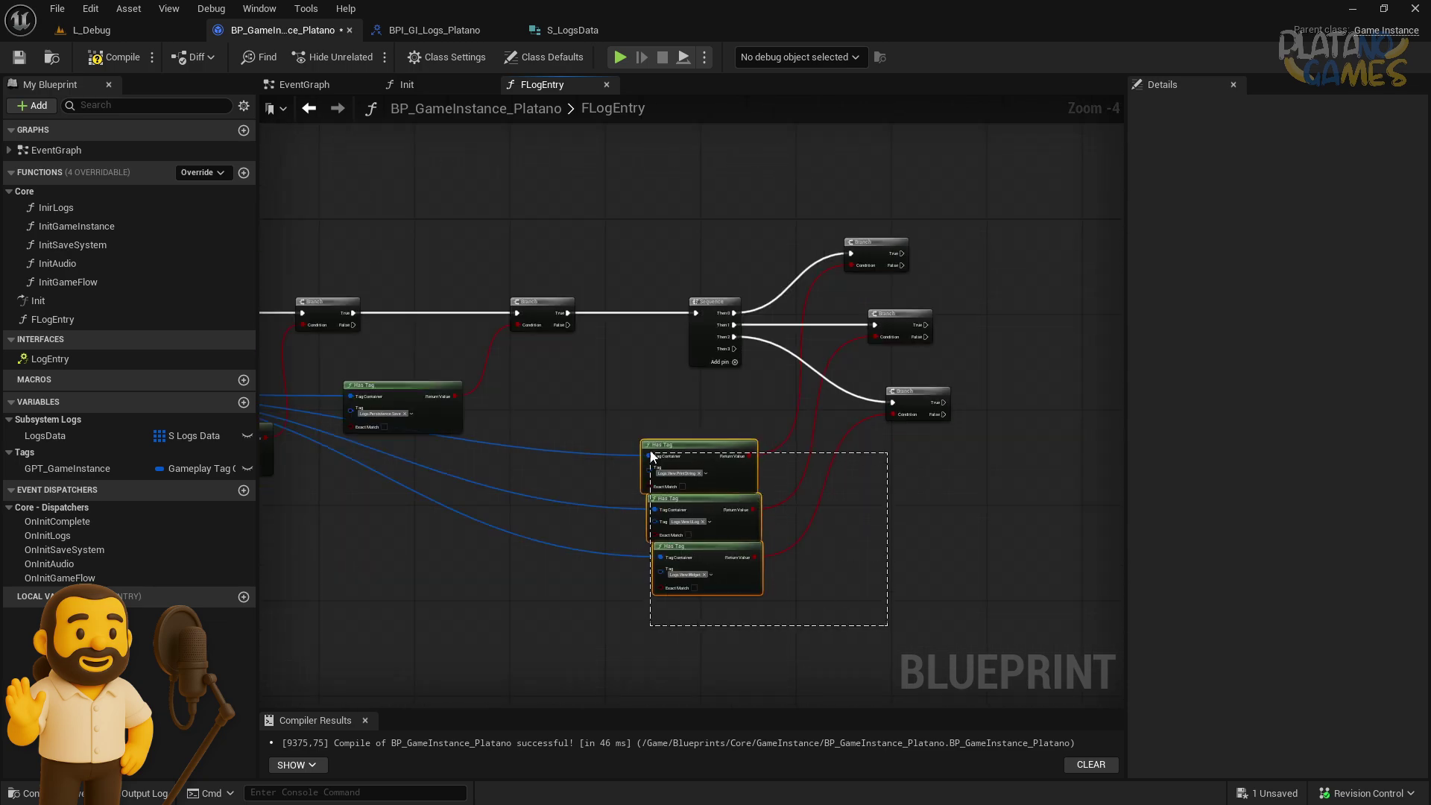
left_click_drag(651, 456, 651, 456)
left_click_drag(654, 456, 690, 432)
left_click(660, 213)
Reposition the Persistence.Save Has Tag and select it with its Branch
scroll(656, 213, "up", 1)
right_click_drag(655, 213, 922, 225)
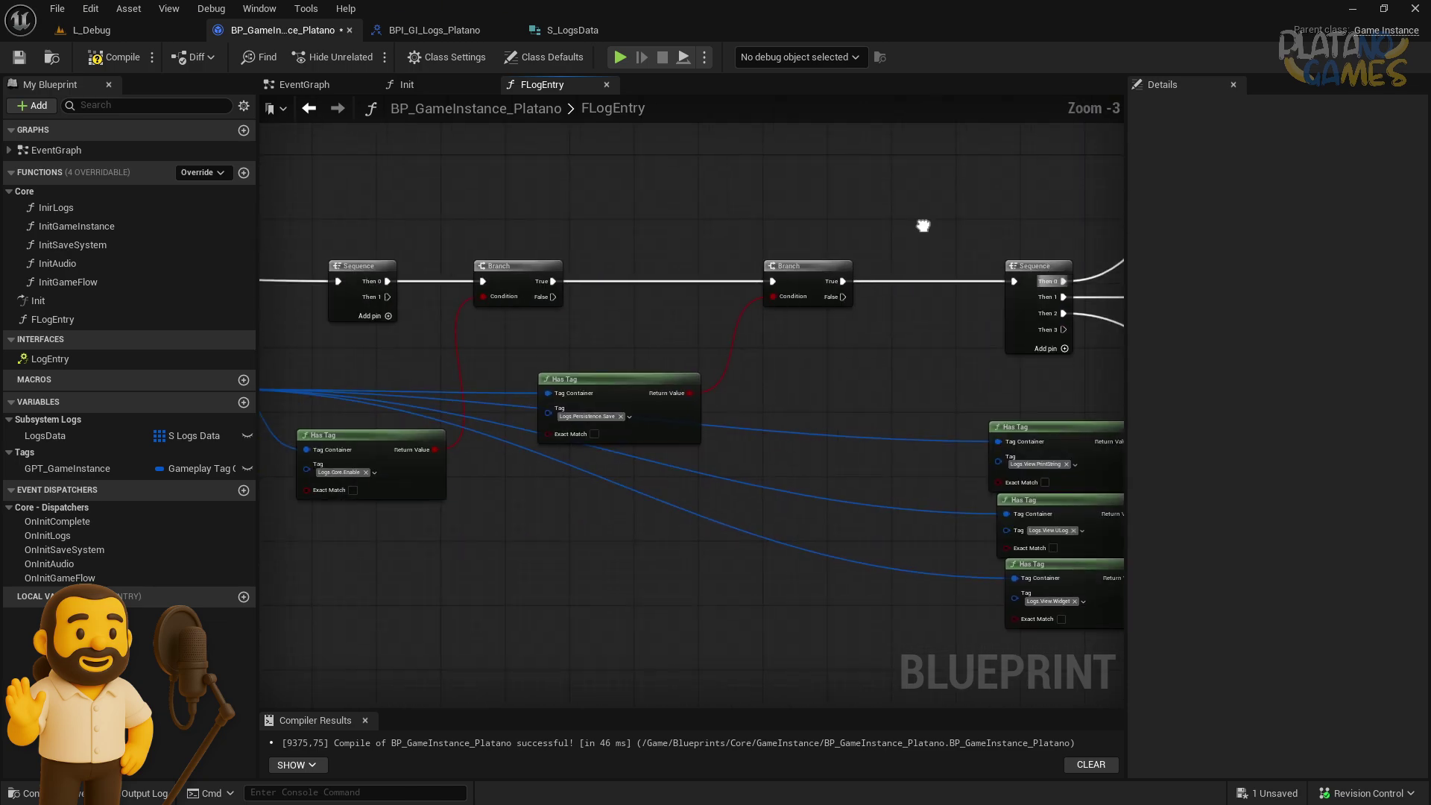
left_click_drag(660, 437, 767, 402)
scroll(796, 357, "up", 2)
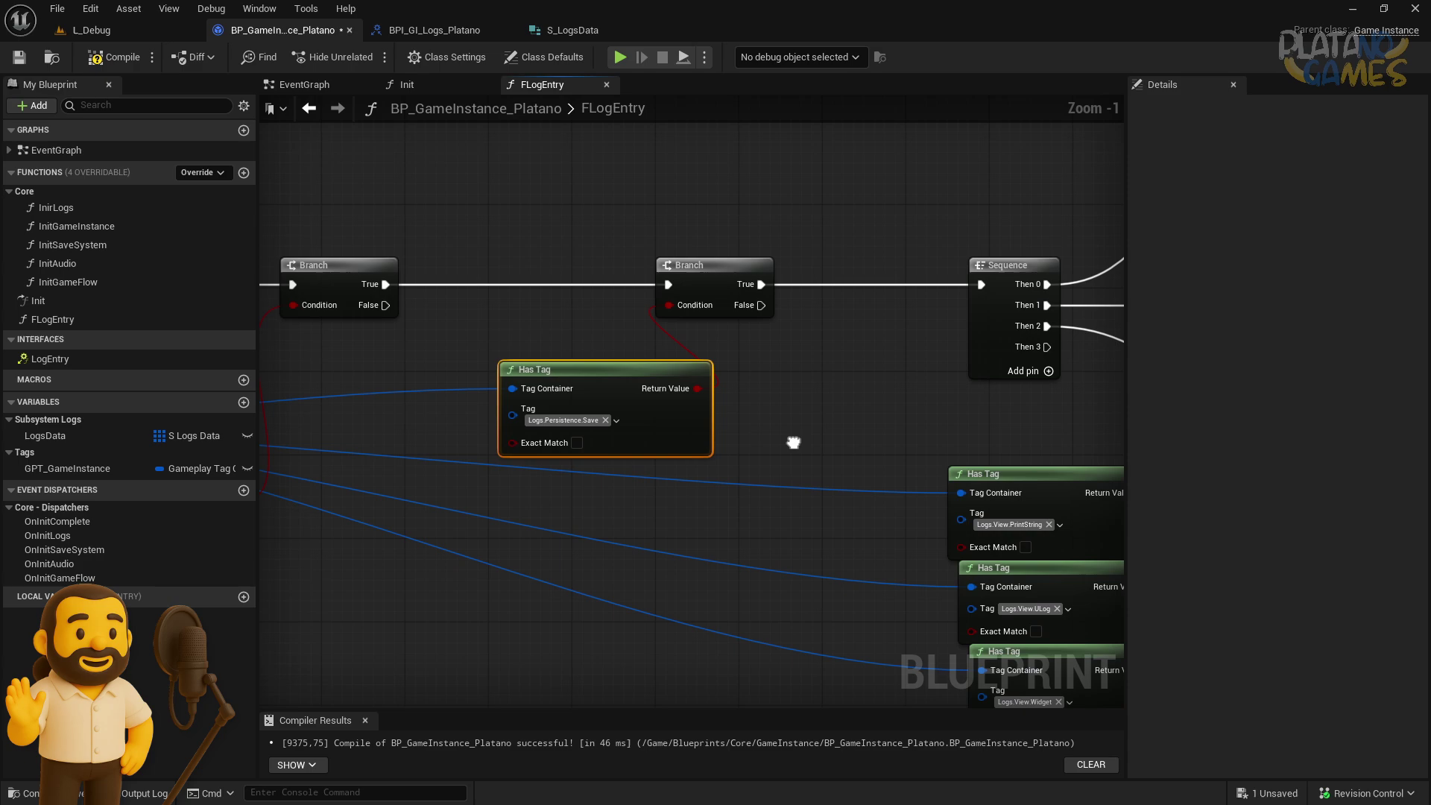
right_click_drag(793, 442, 809, 471)
left_click_drag(814, 565, 526, 207)
Collapse the Persistence.Save Branch and Has Tag into NewFunction
right_click(722, 319)
left_click(780, 520)
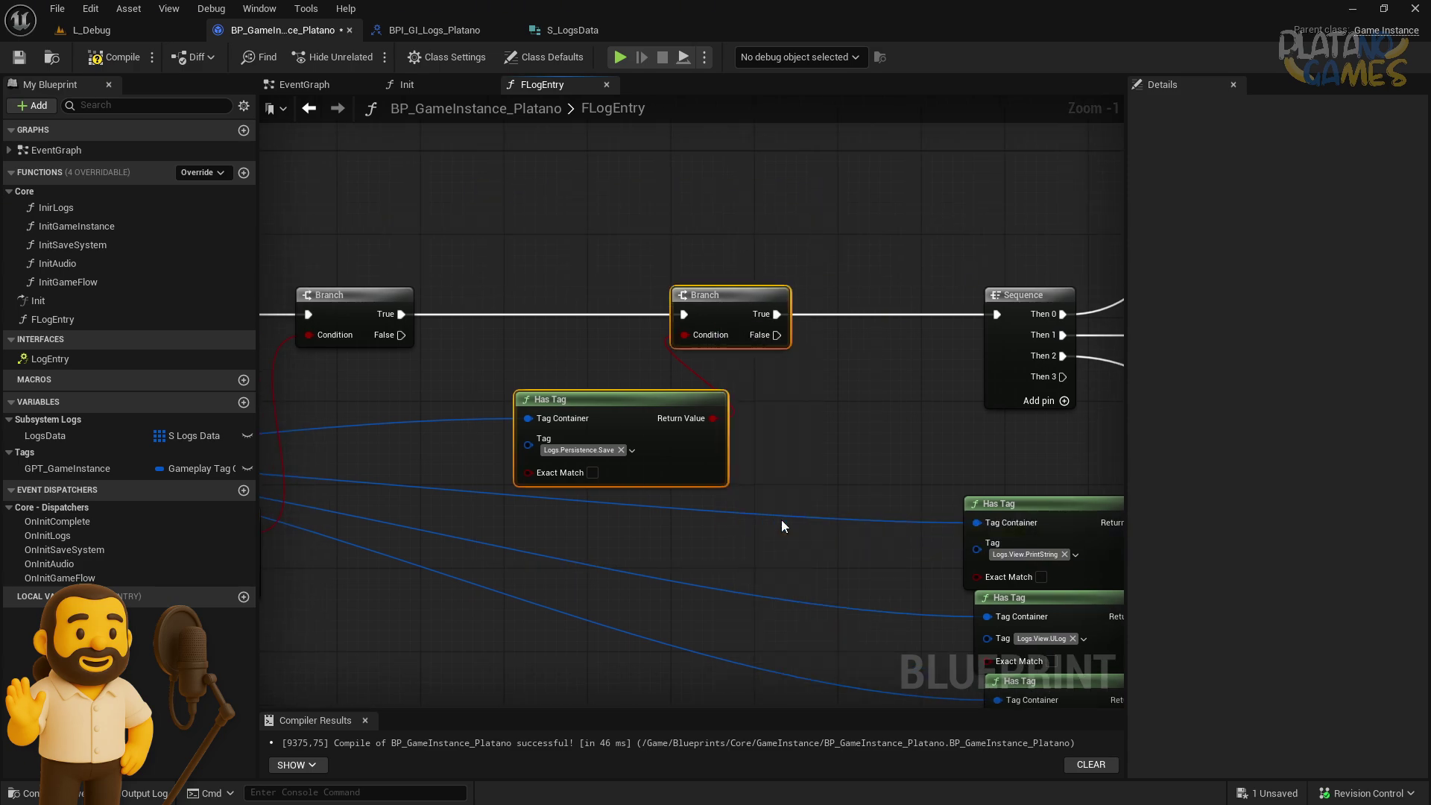
right_click_drag(732, 350, 846, 354)
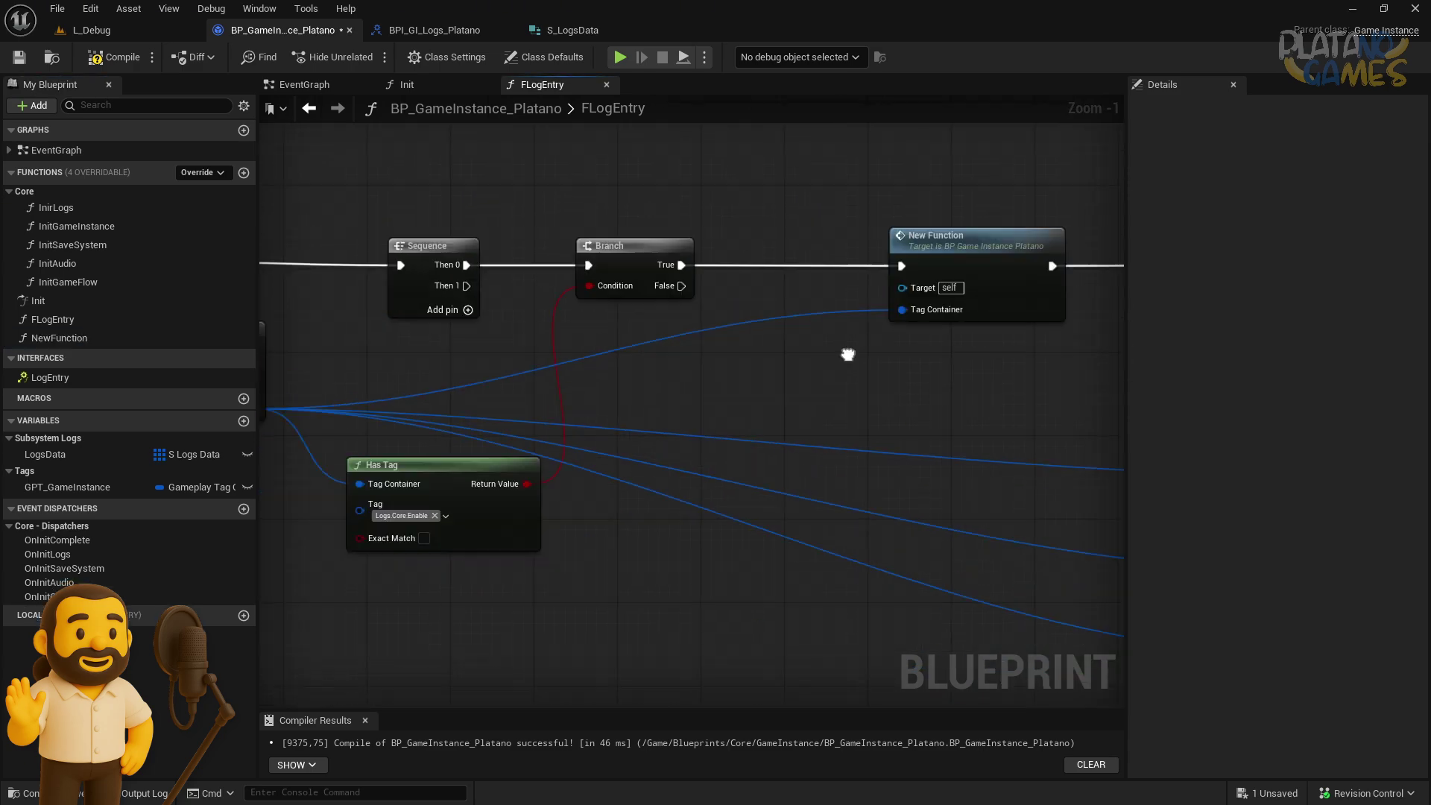
scroll(751, 579, "down", 1)
Delete the extra Sequence node near the FLogEntry entry
left_click_drag(574, 309, 449, 310)
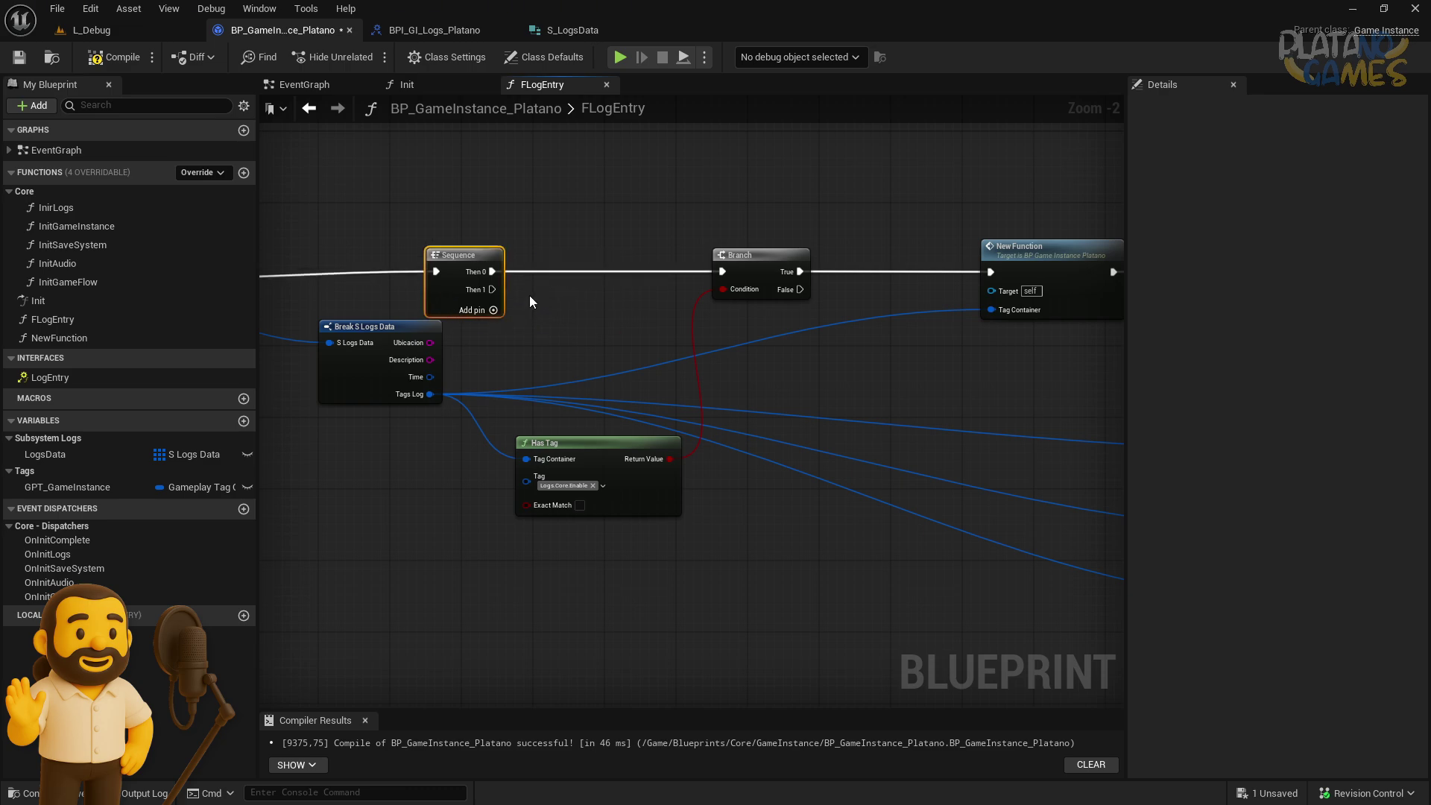
right_click_drag(529, 295, 758, 344)
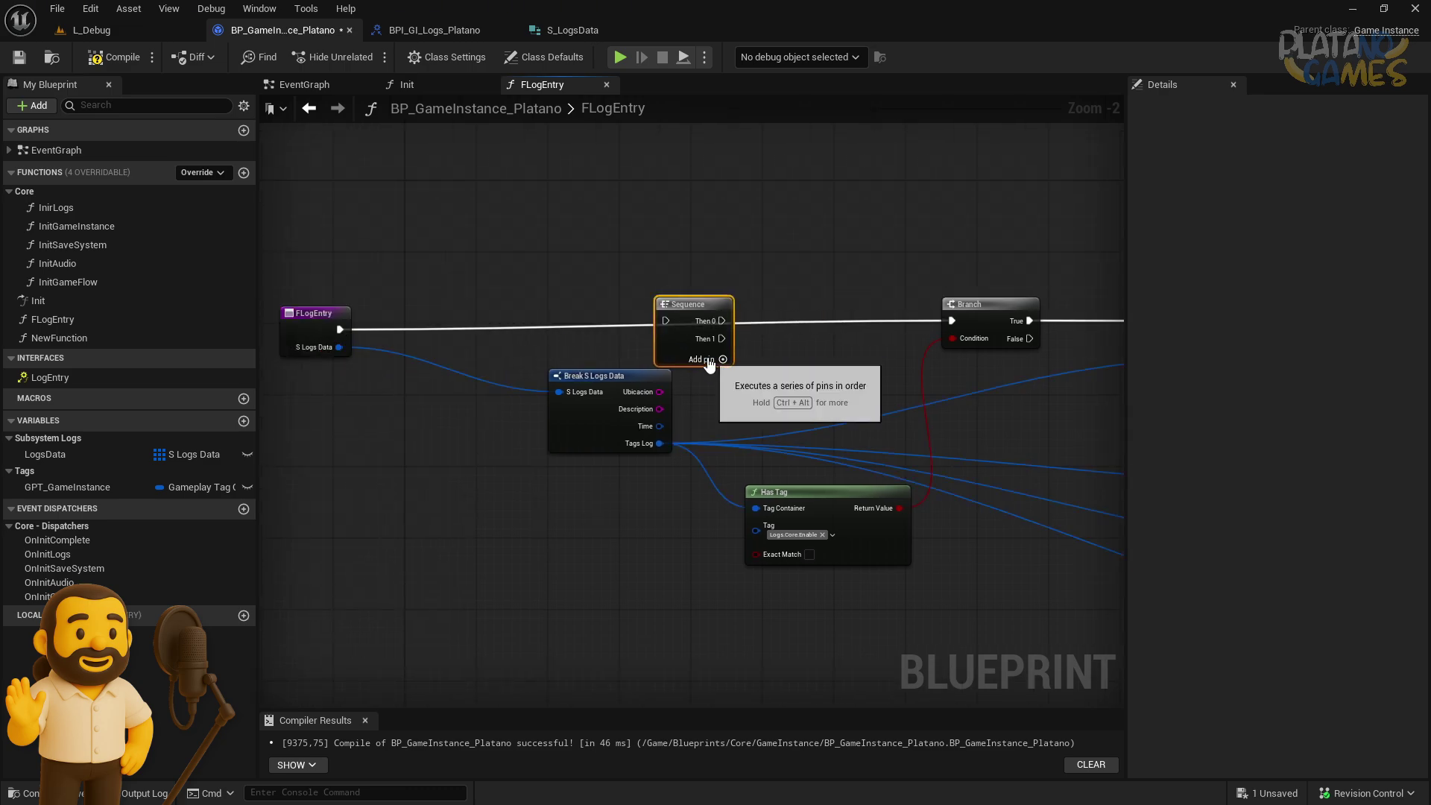
left_click_drag(709, 363, 673, 291)
key("Delete")
Collapse the Core.Enable Branch and Has Tag into NewFunction_0
right_click_drag(855, 454, 549, 433)
left_click_drag(551, 532, 645, 535)
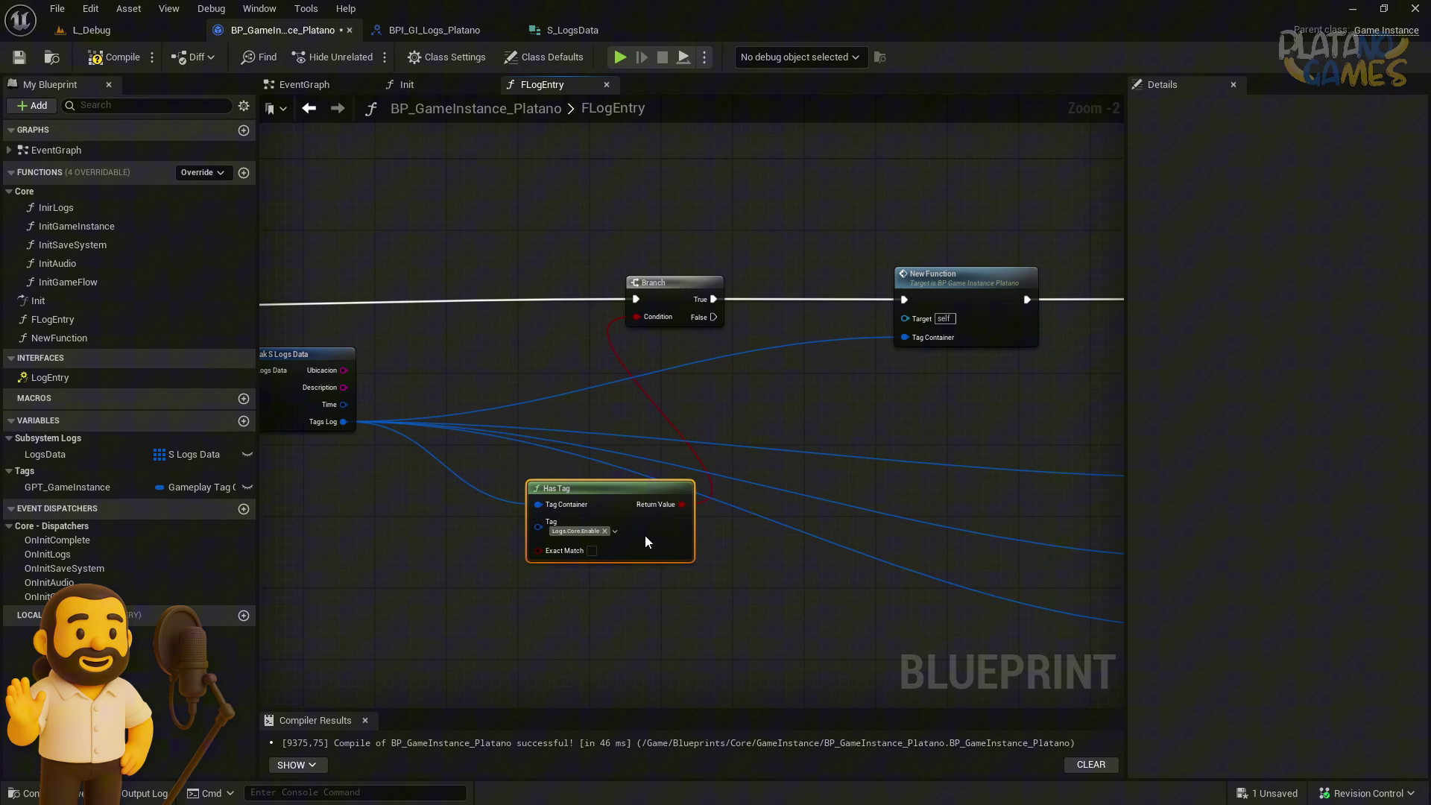
right_click(646, 519)
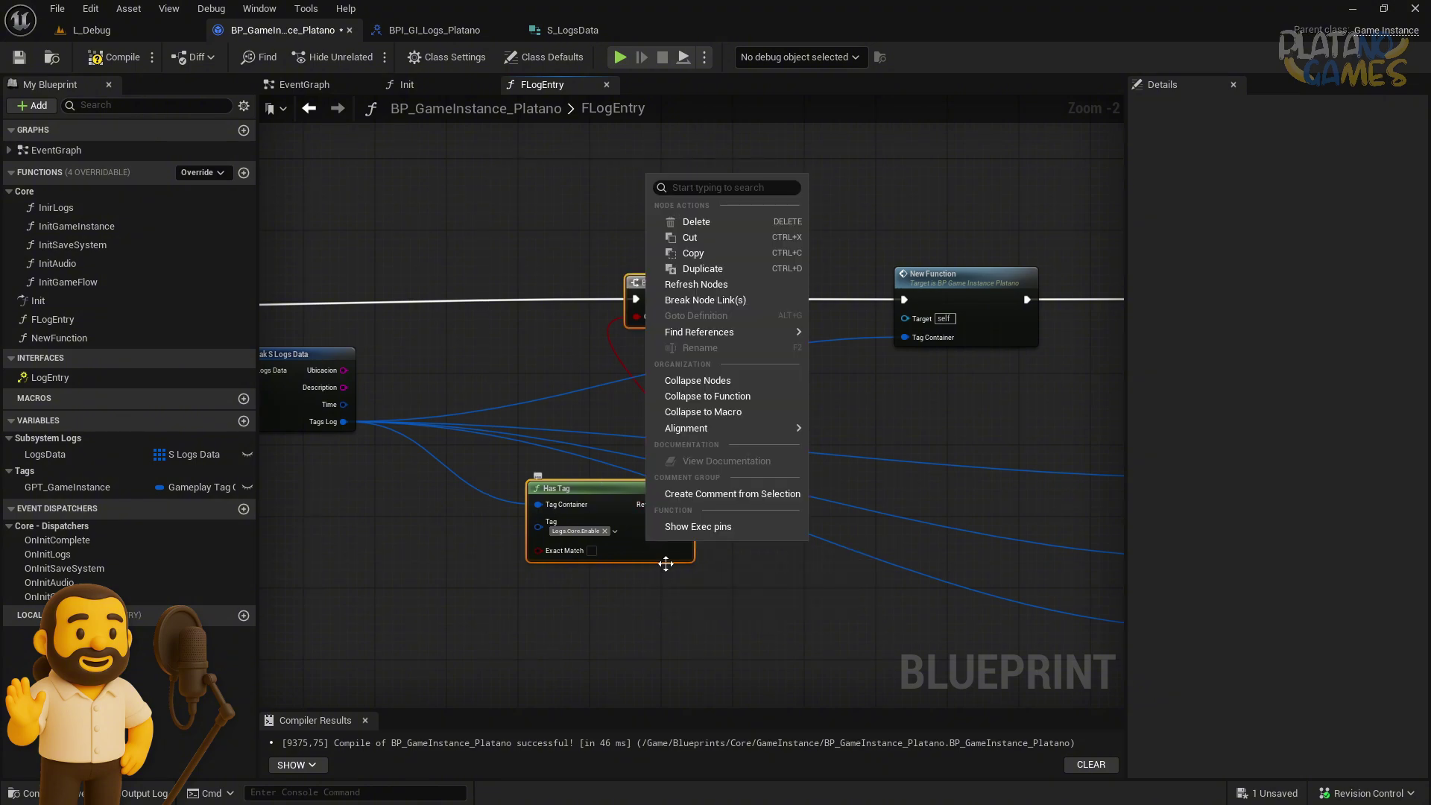
left_click(693, 393)
left_click_drag(663, 397, 655, 298)
left_click(1013, 384)
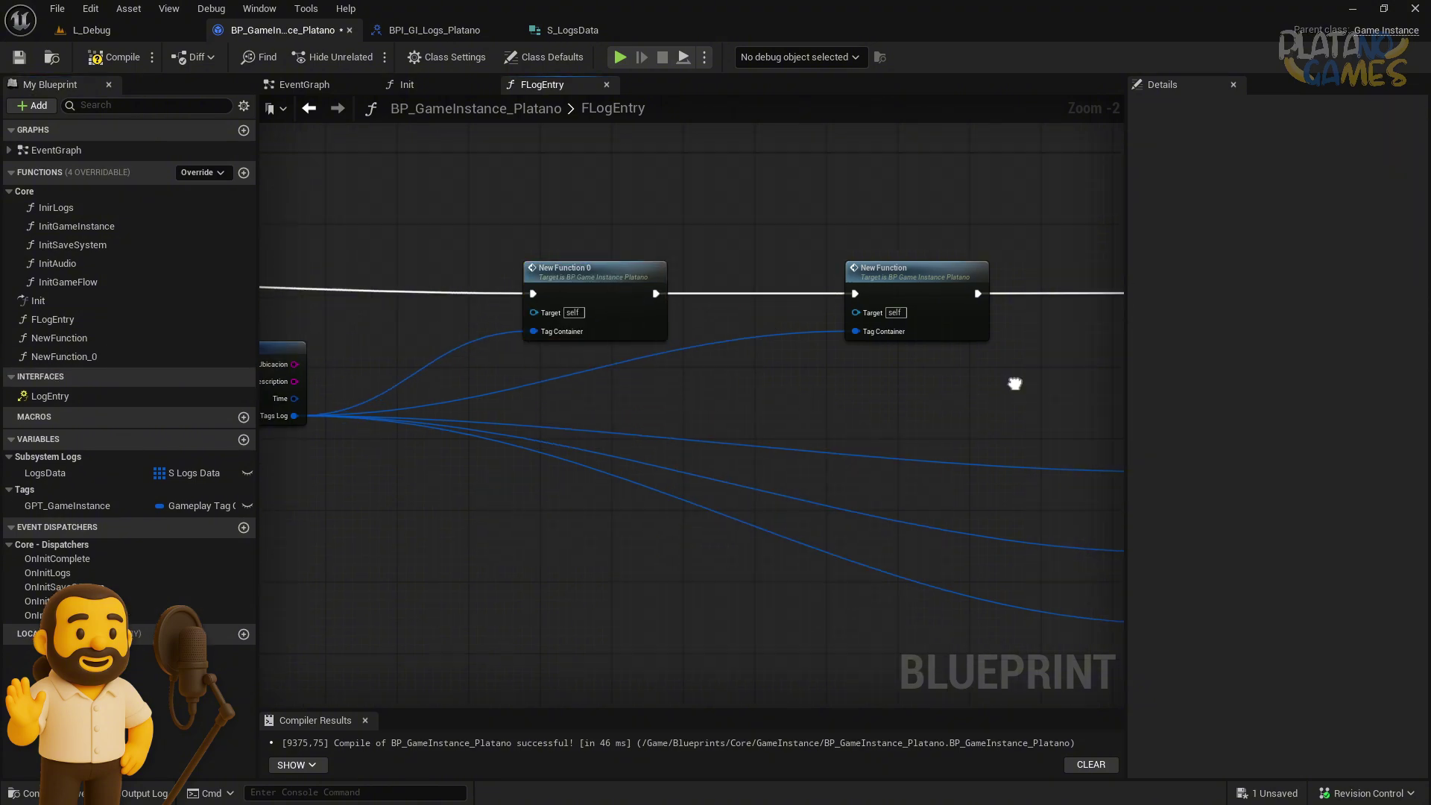
right_click_drag(1013, 384, 662, 377)
Collapse the Sequence, Branch and view Has Tag nodes into a new function, NewFunction_1, and open it
scroll(662, 377, "down", 2)
left_click_drag(546, 196, 849, 566)
scroll(642, 365, "up", 3)
right_click(538, 284)
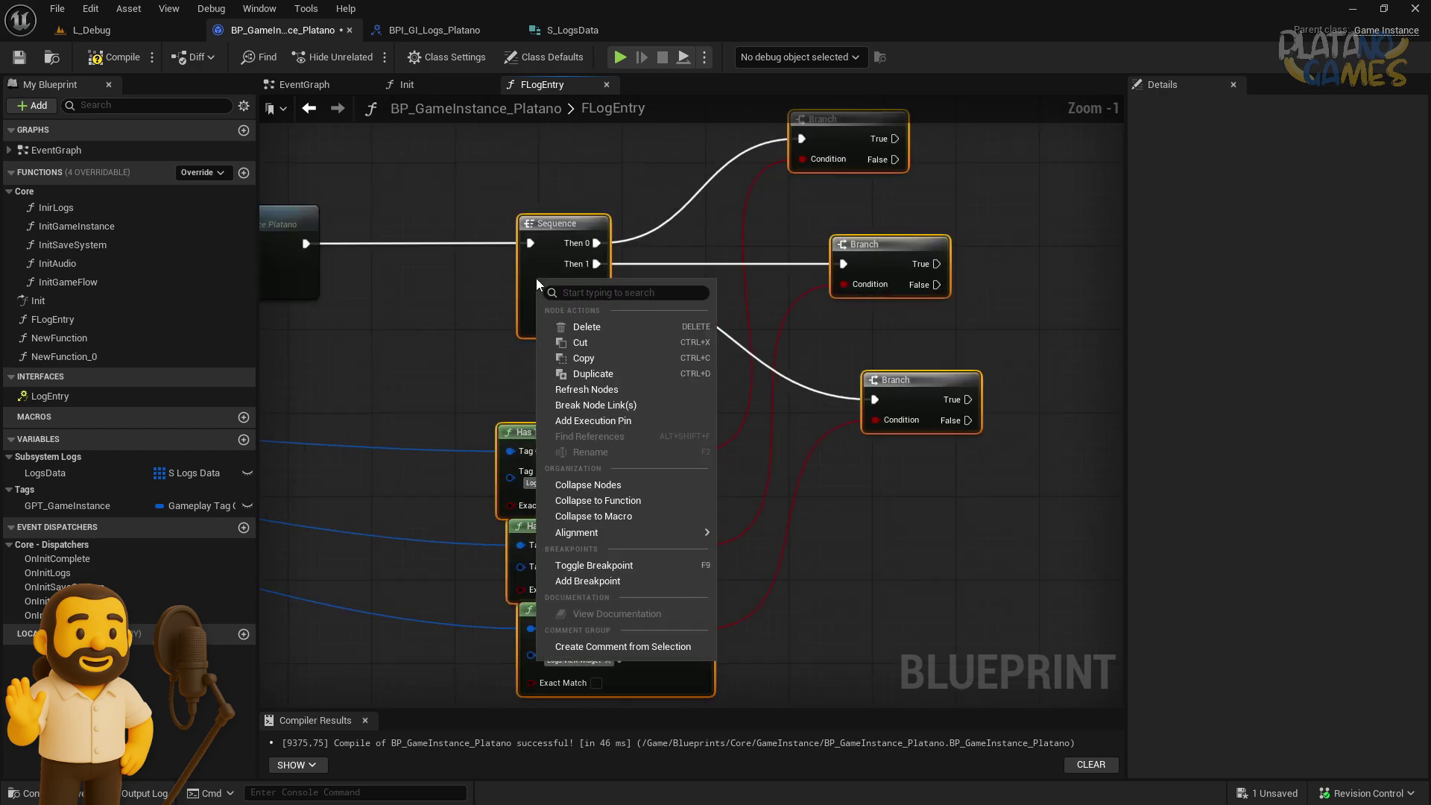
left_click(603, 506)
mouse_move(766, 405)
left_mouse_down()
mouse_move(766, 271)
mouse_move(729, 280)
left_mouse_up()
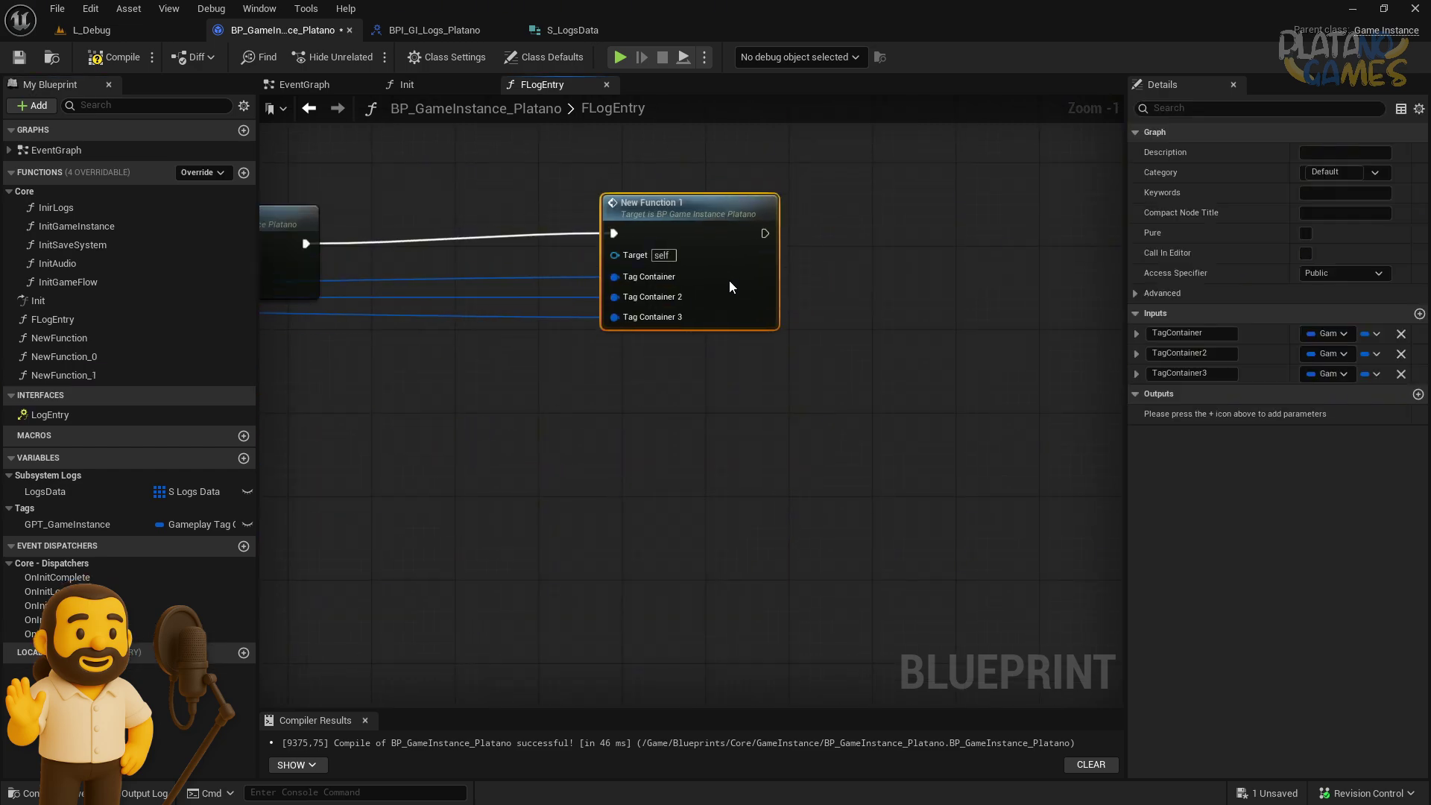
double_click(729, 280)
Wire the first Tag Container into all three Has Tag nodes and remove the TagContainer2 and TagContainer3 inputs
left_click_drag(655, 463, 642, 462)
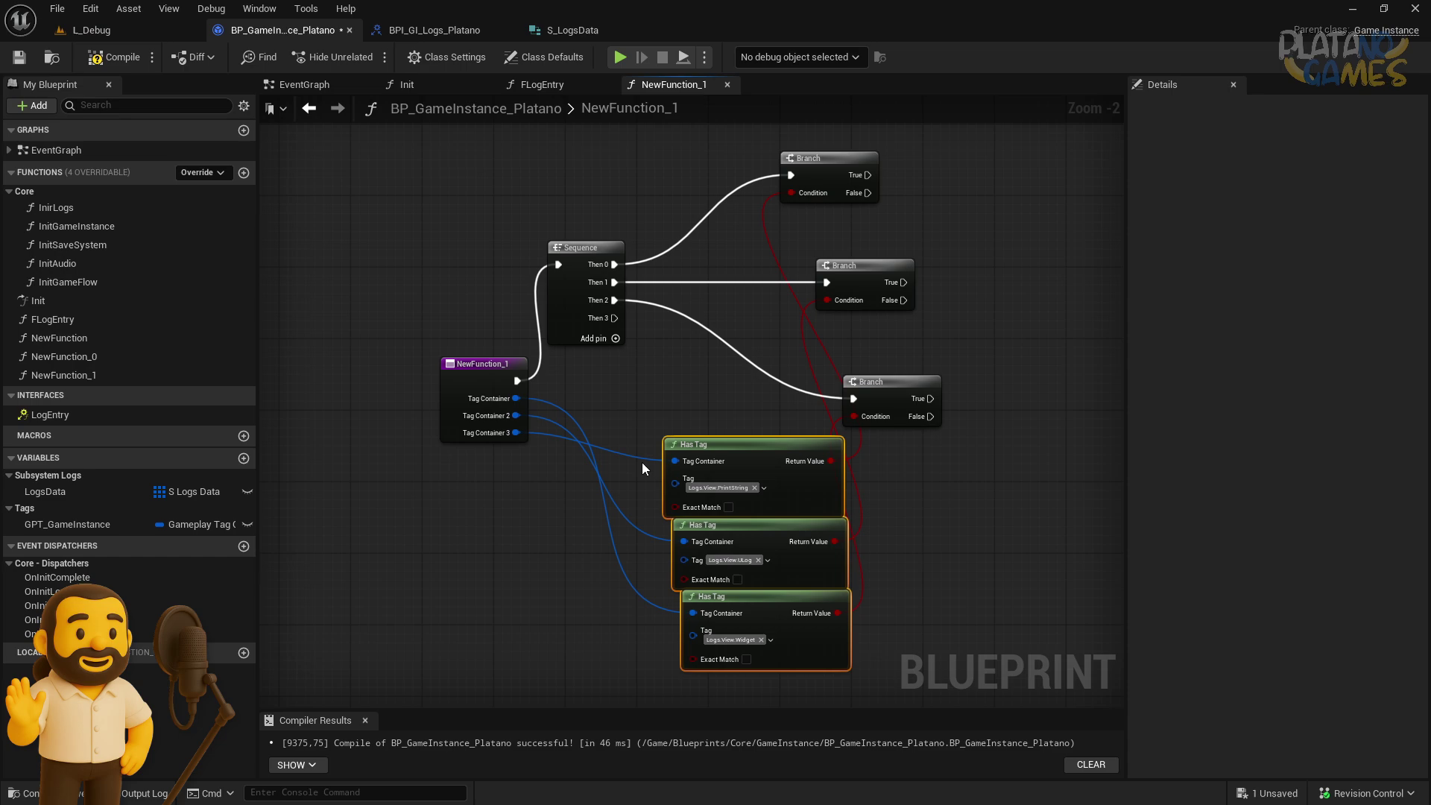
scroll(642, 462, "up", 2)
mouse_move(472, 375)
left_mouse_down()
mouse_move(676, 615)
mouse_move(744, 525)
left_mouse_up()
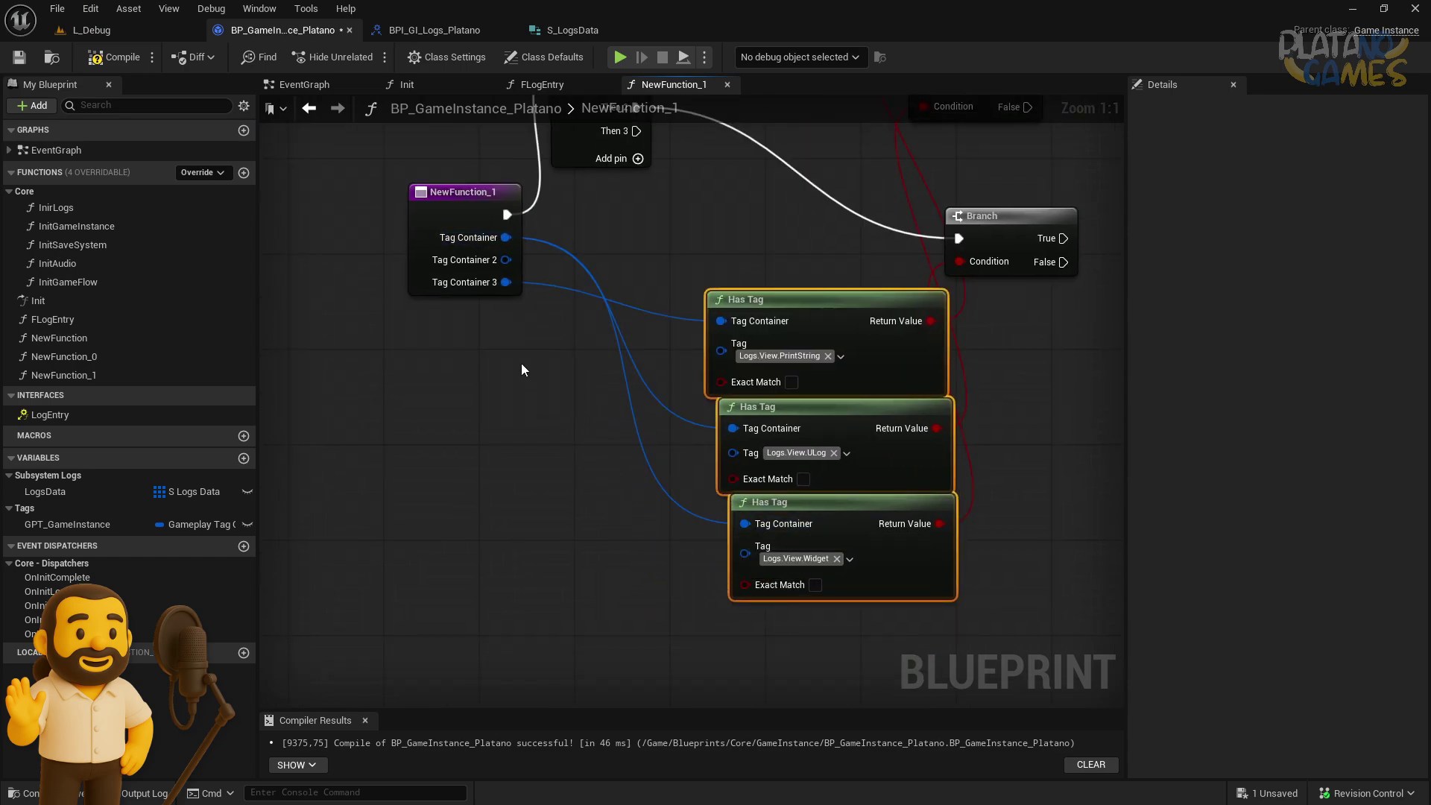
left_click(504, 283)
left_click(1401, 414)
left_click(1401, 394)
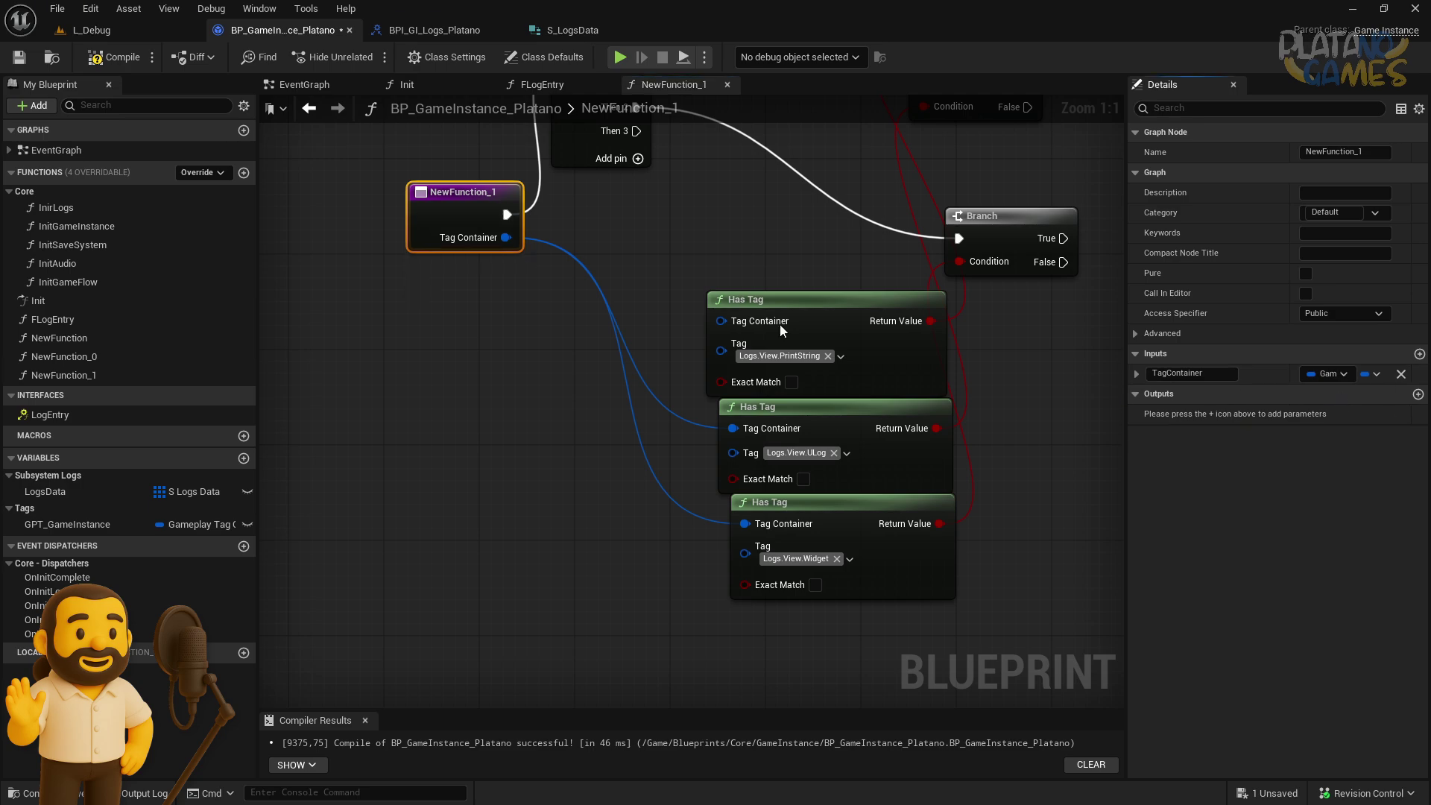
scroll(587, 313, "down", 3)
Rearrange the Has Tag, Branch and entry nodes in NewFunction_1, then compile
mouse_move(613, 352)
left_mouse_down()
mouse_move(722, 612)
mouse_move(617, 573)
mouse_move(664, 559)
left_mouse_up()
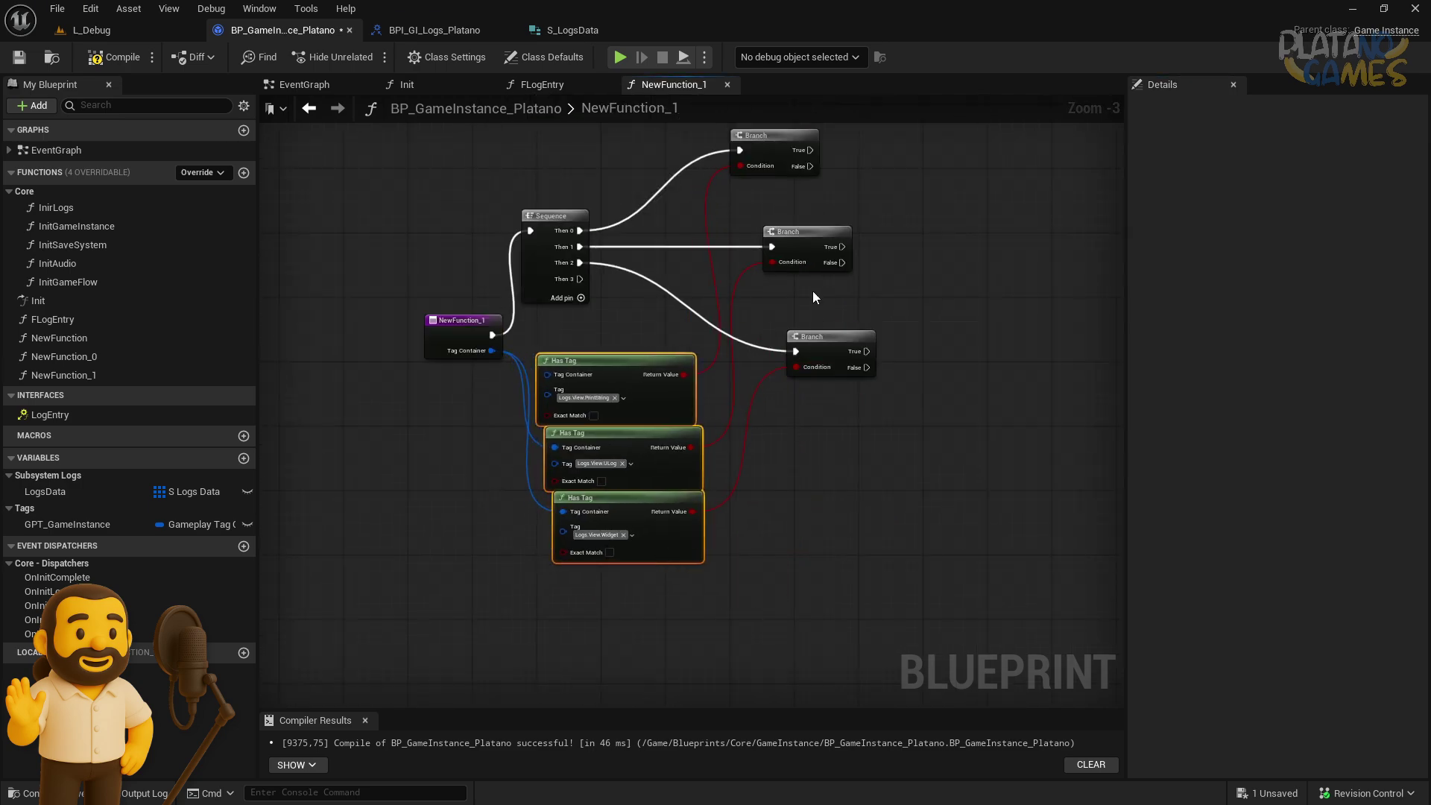
right_click_drag(814, 296, 728, 386)
left_click_drag(670, 149, 883, 466)
left_click_drag(719, 307, 778, 307)
right_click_drag(543, 210, 604, 192)
left_click_drag(436, 396, 292, 291)
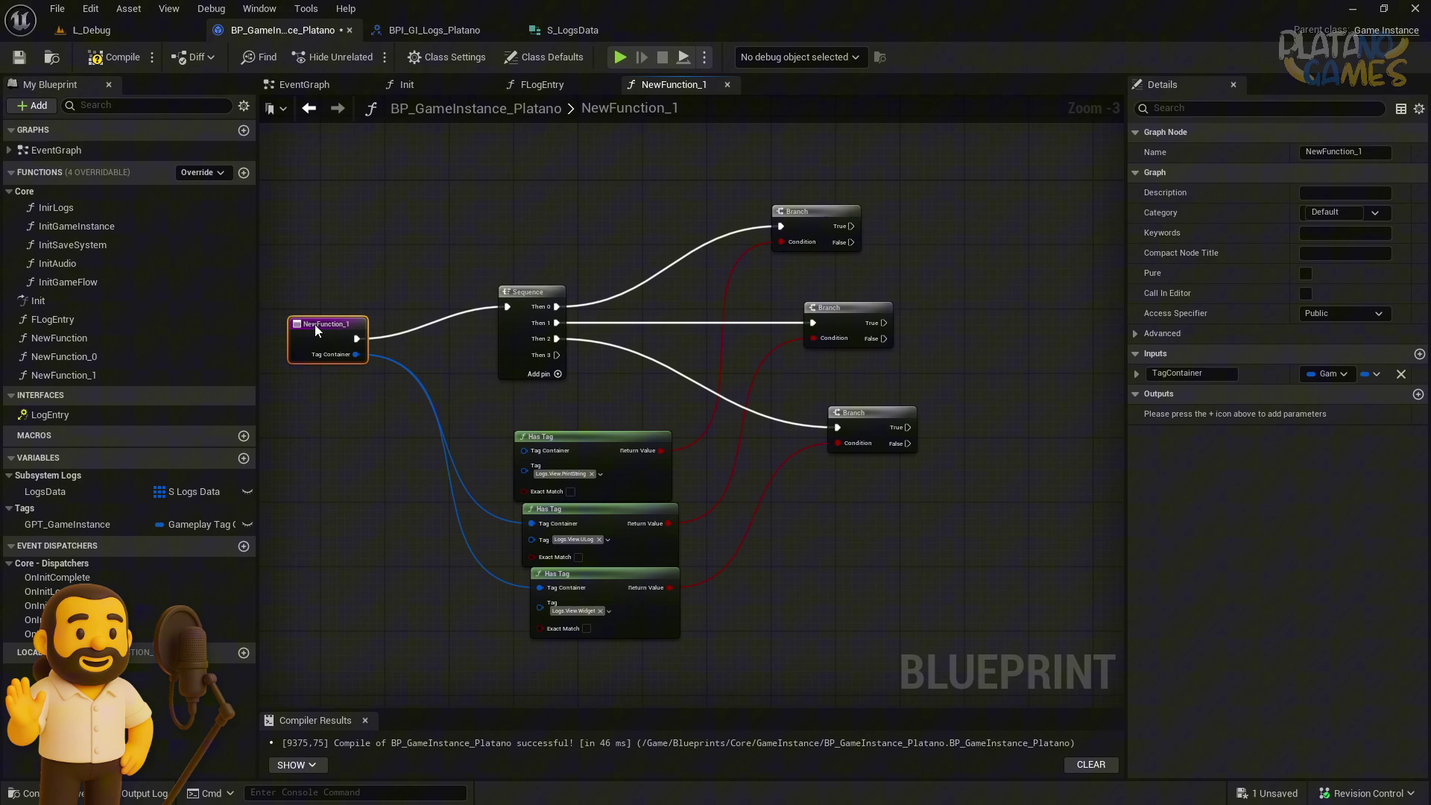
left_click(112, 56)
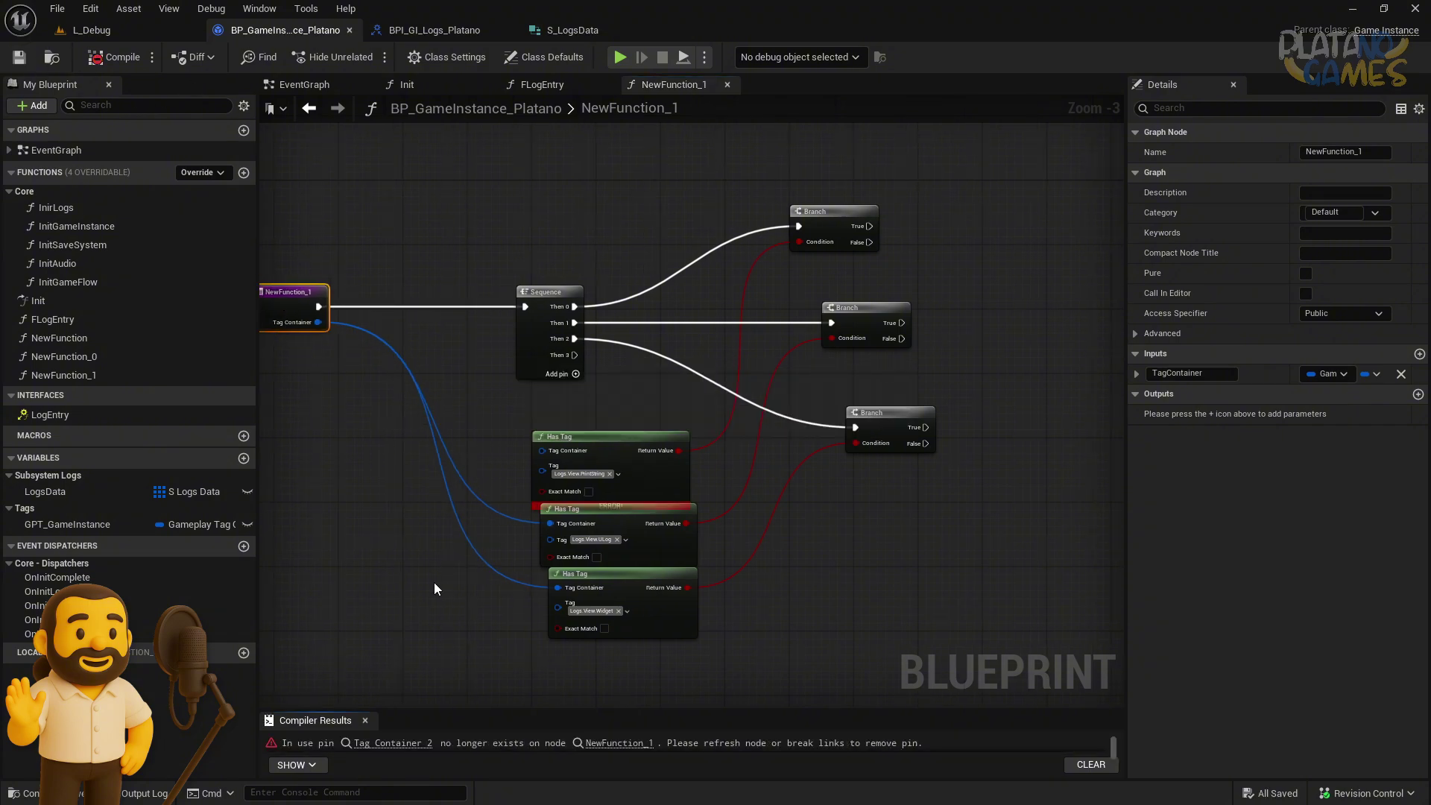
Return to the FLogEntry graph and select the New Function 0 call node
left_click(309, 110)
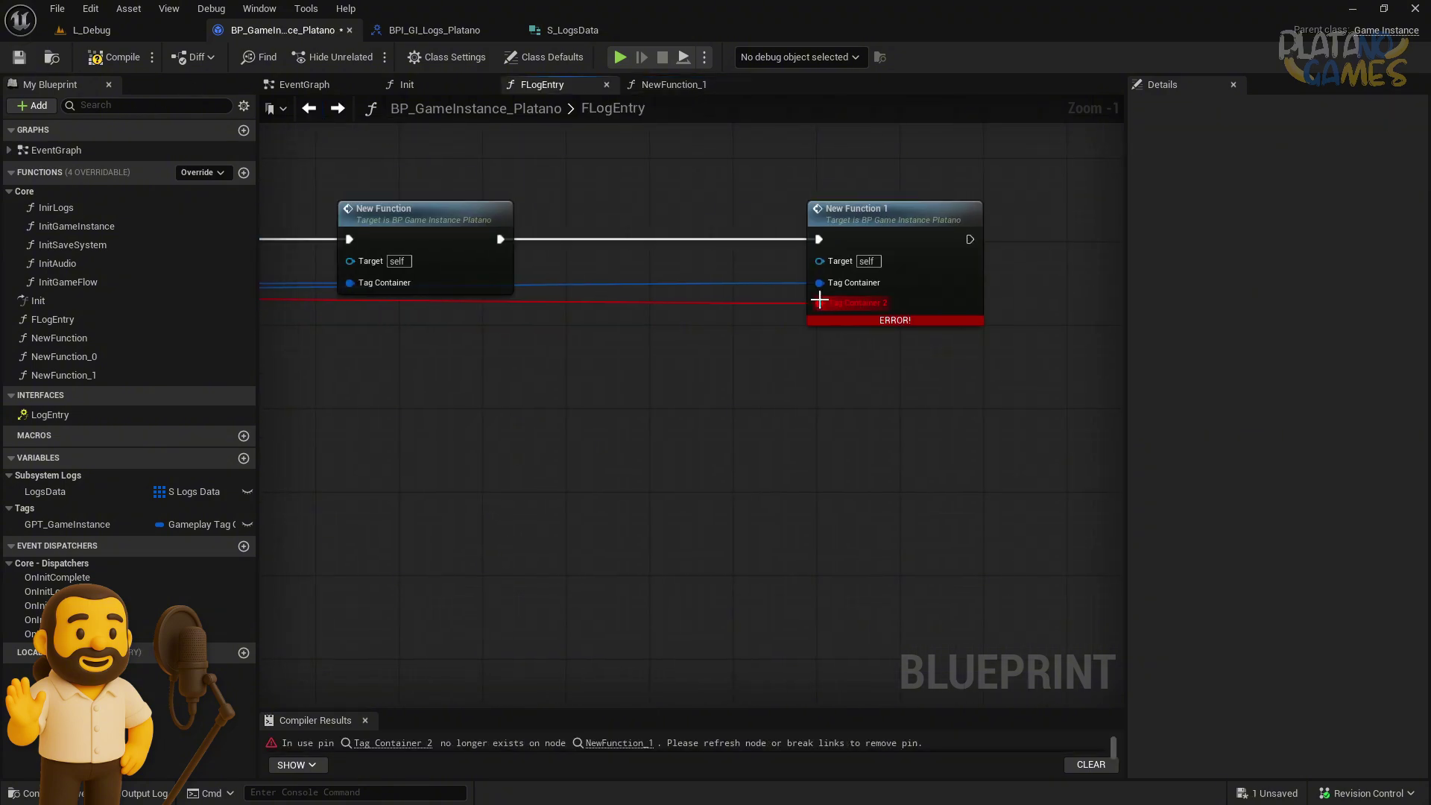
scroll(673, 364, "down", 1)
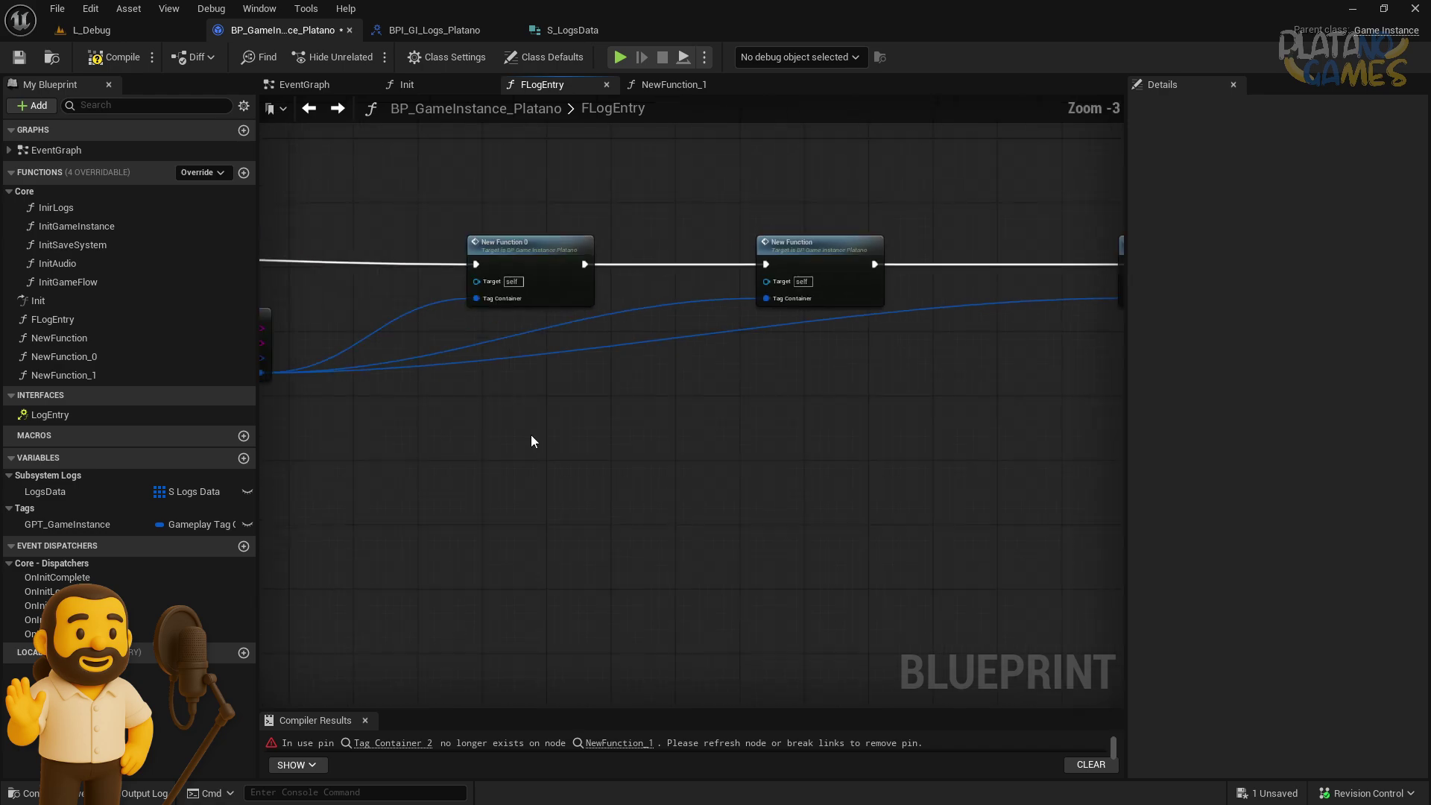
left_click(418, 338)
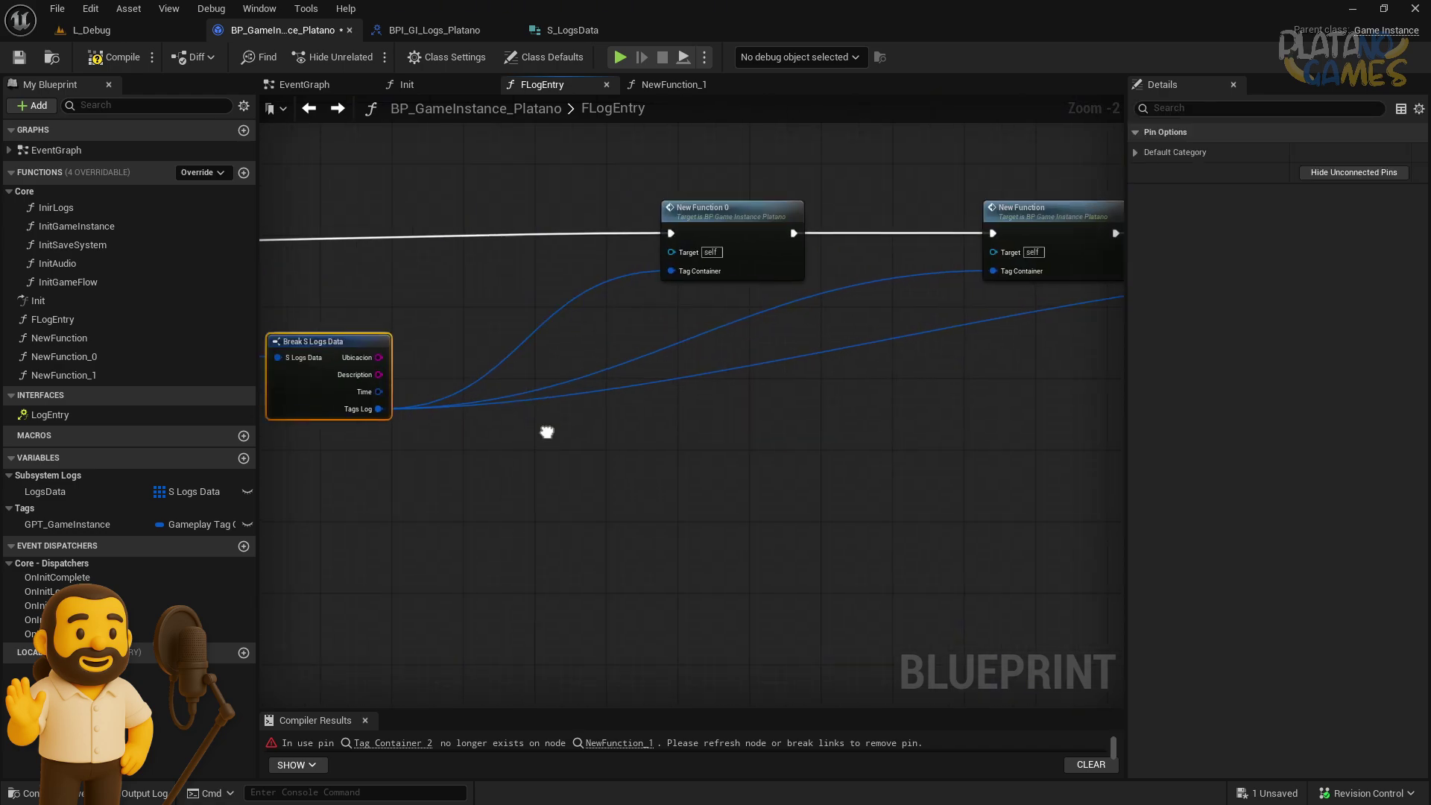
mouse_move(547, 427)
right_mouse_down()
mouse_move(820, 457)
mouse_move(686, 352)
right_mouse_up()
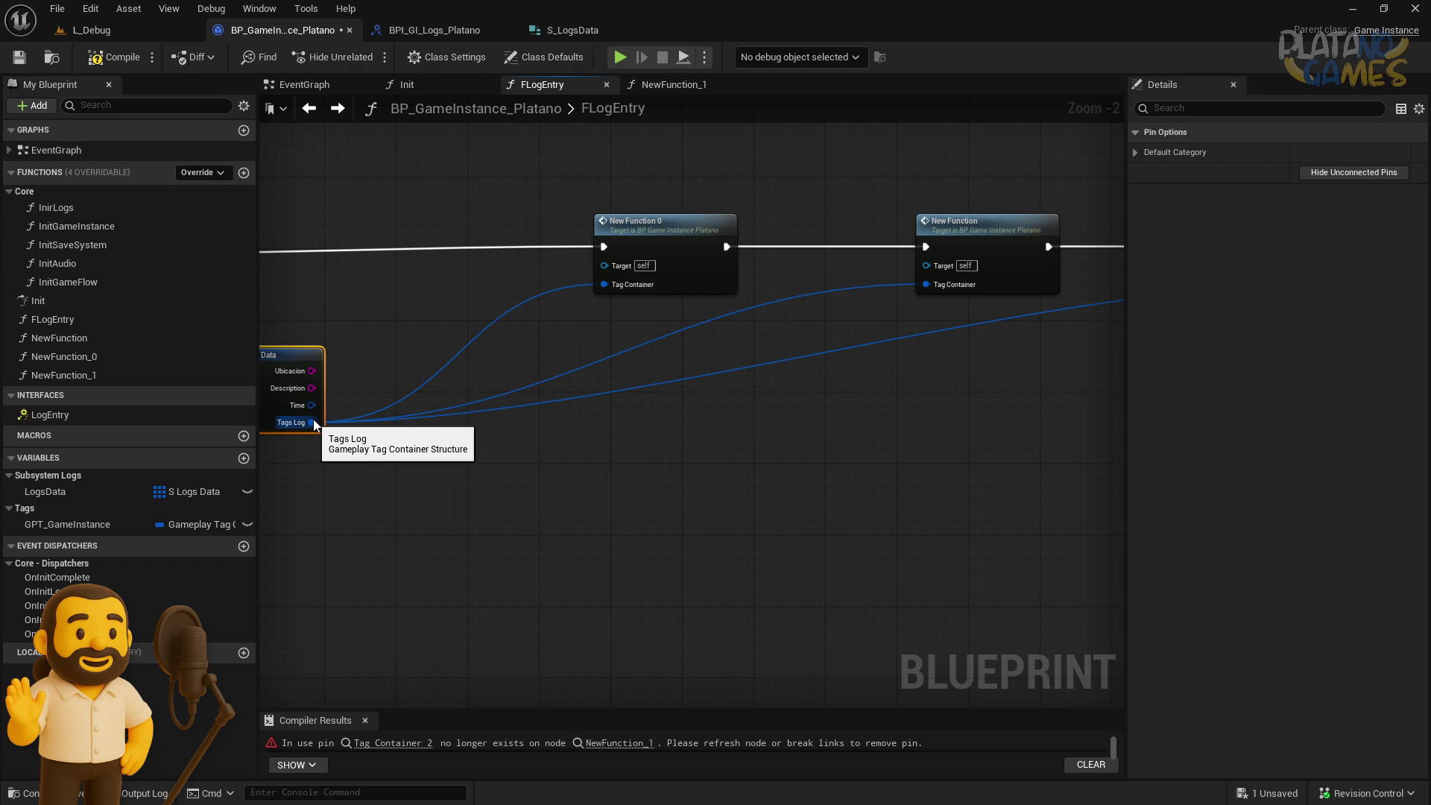
right_click_drag(676, 282, 828, 365)
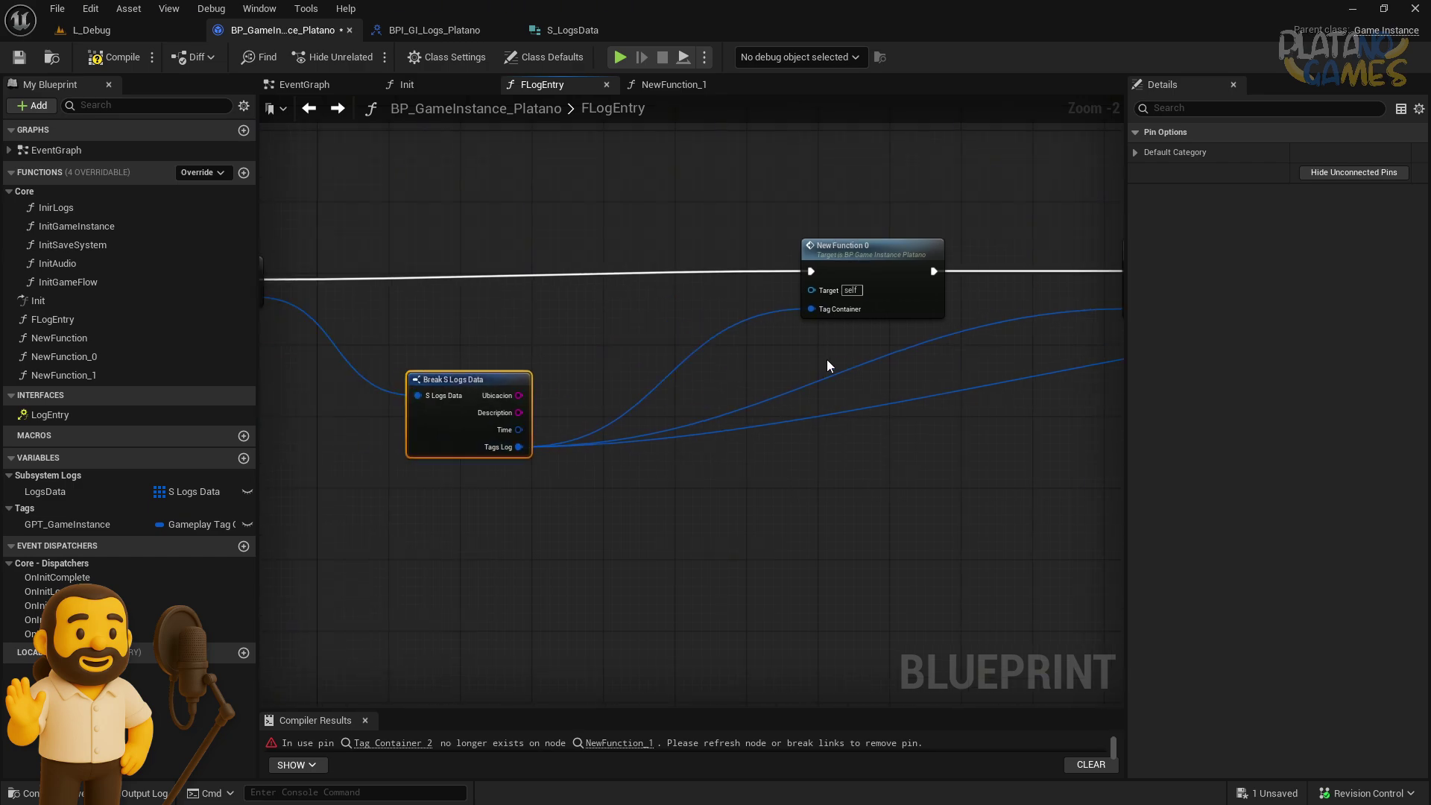
right_click_drag(386, 304, 546, 305)
right_click_drag(722, 348, 486, 350)
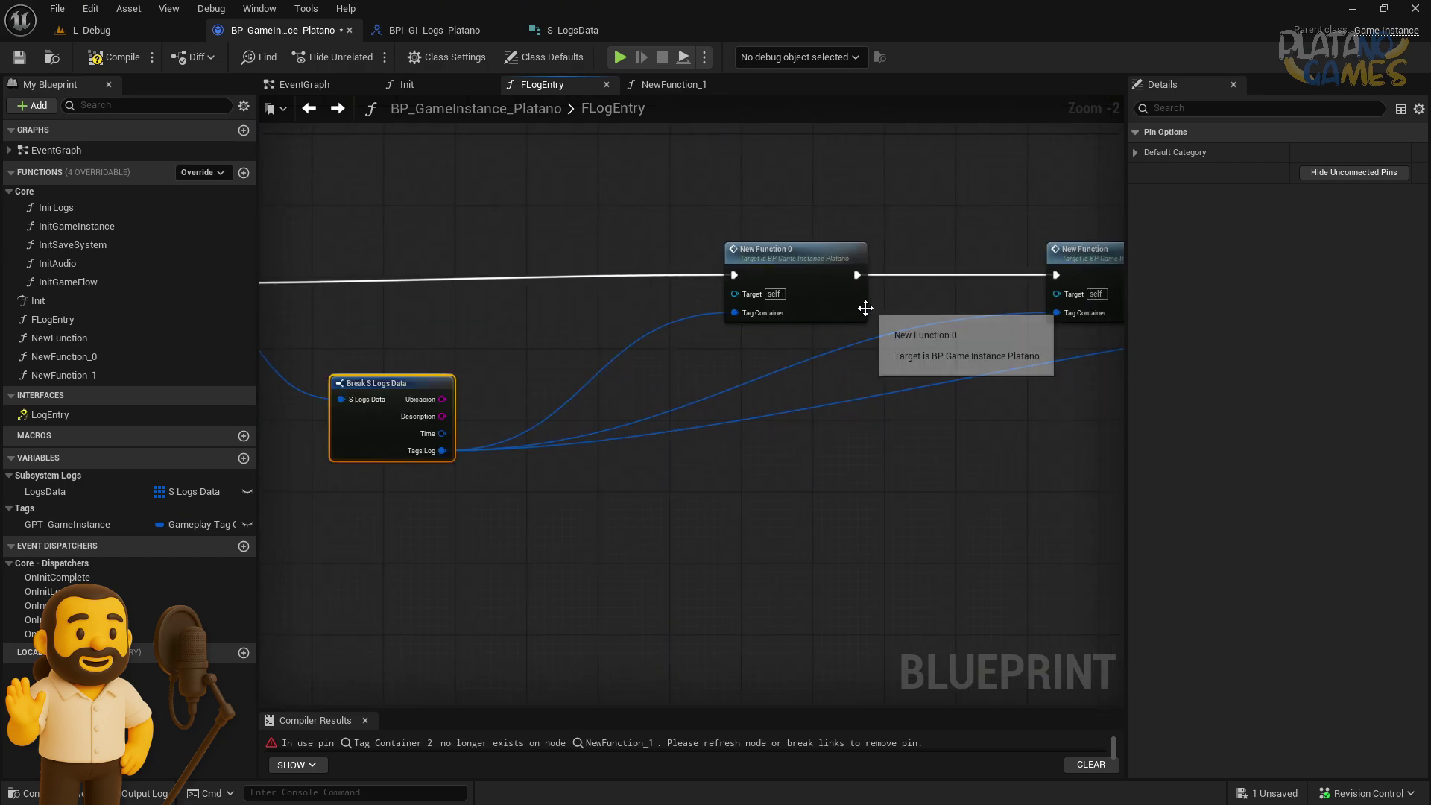
left_click(773, 248)
Inside NewFunction_0, add a Return Node with a Bool output
double_click(777, 266)
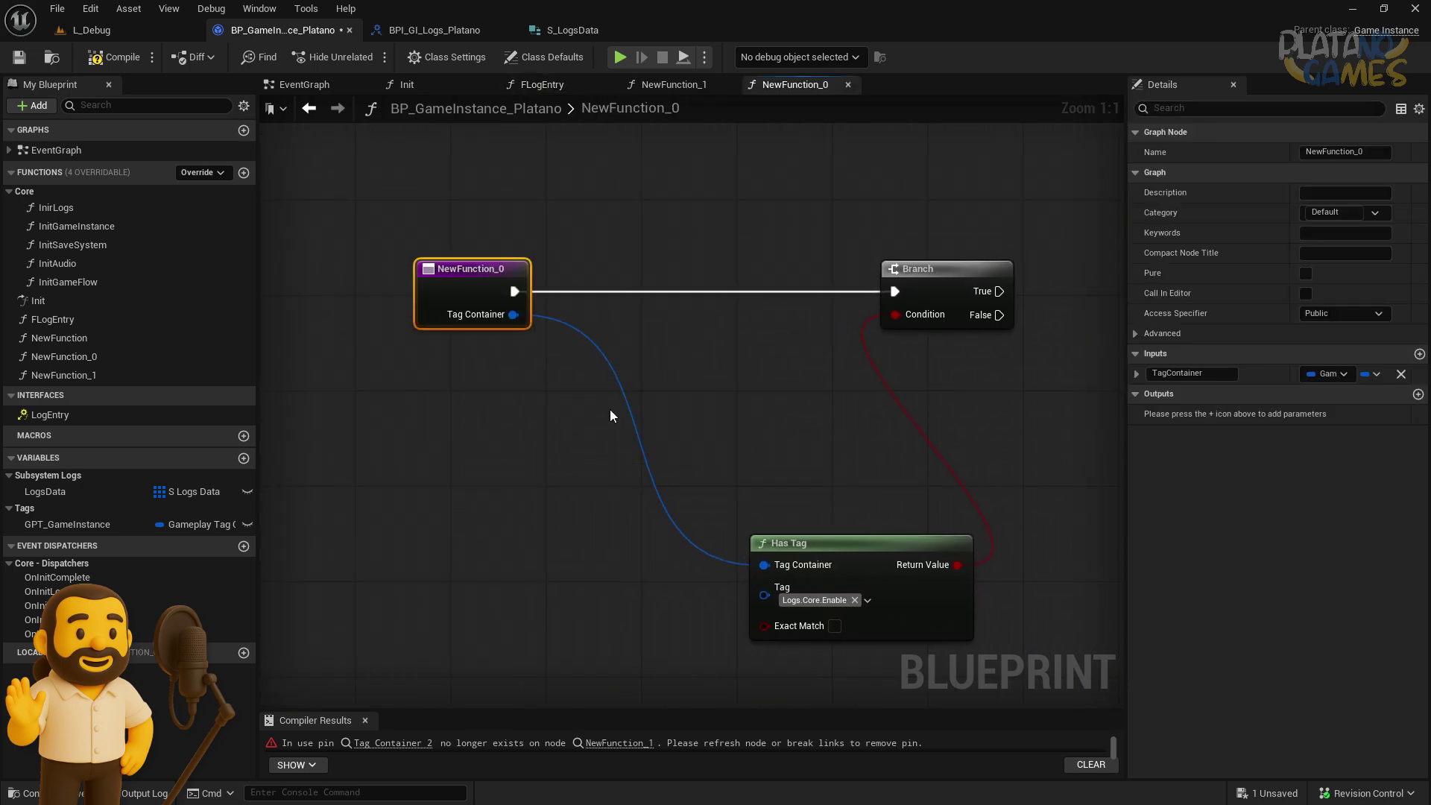
left_click_drag(890, 546, 769, 423)
right_click_drag(1050, 364, 696, 418)
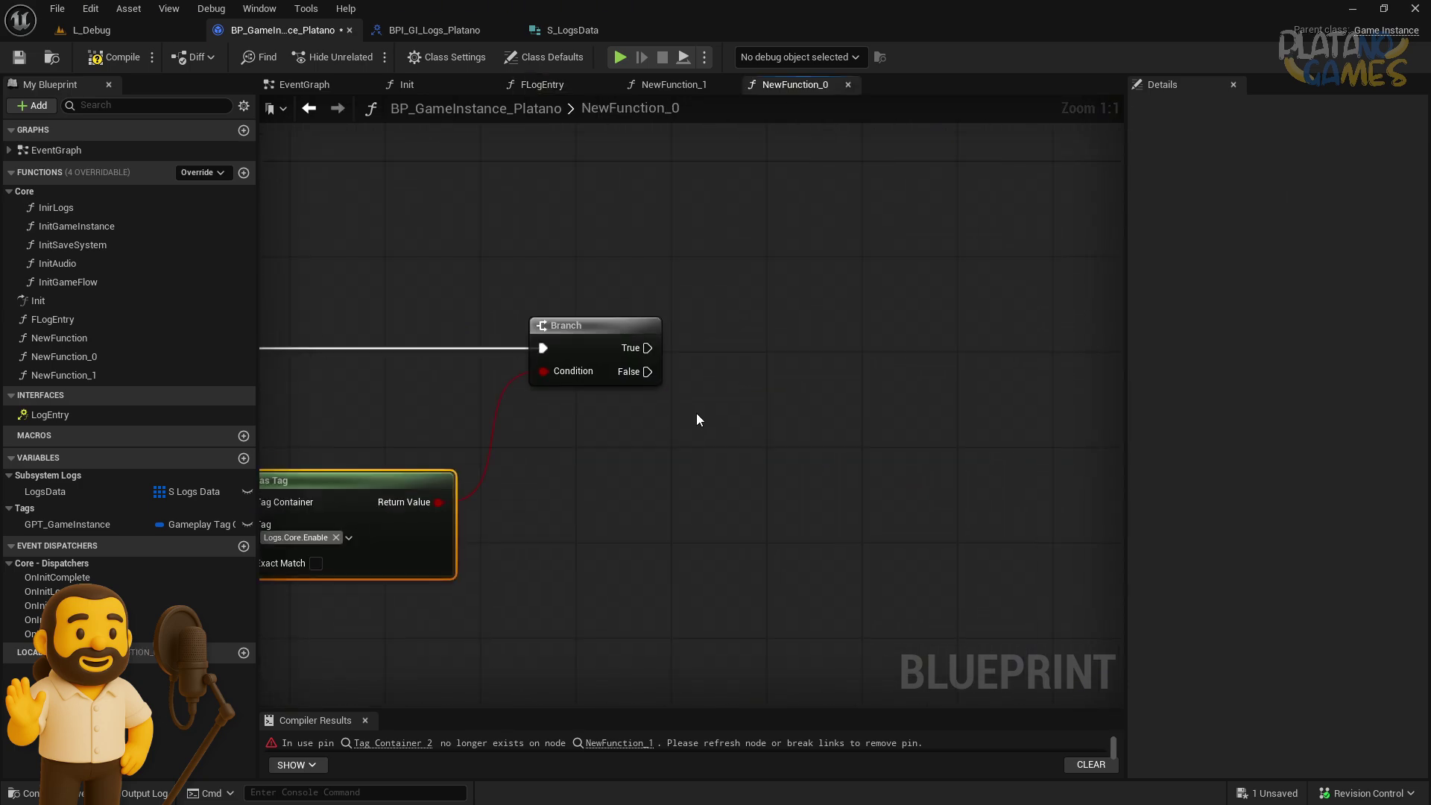
right_click(730, 264)
type("return")
key("Return")
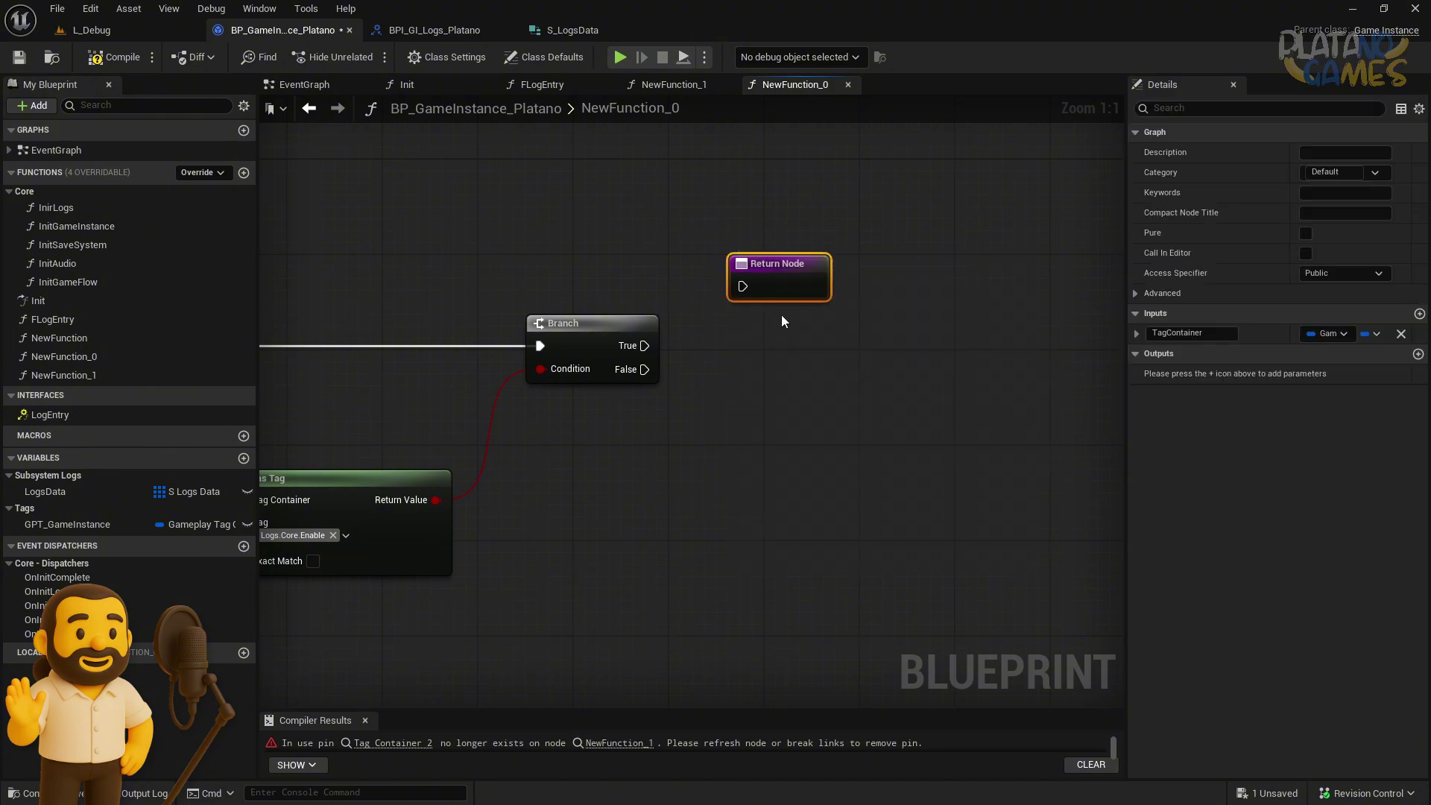
left_click(1418, 354)
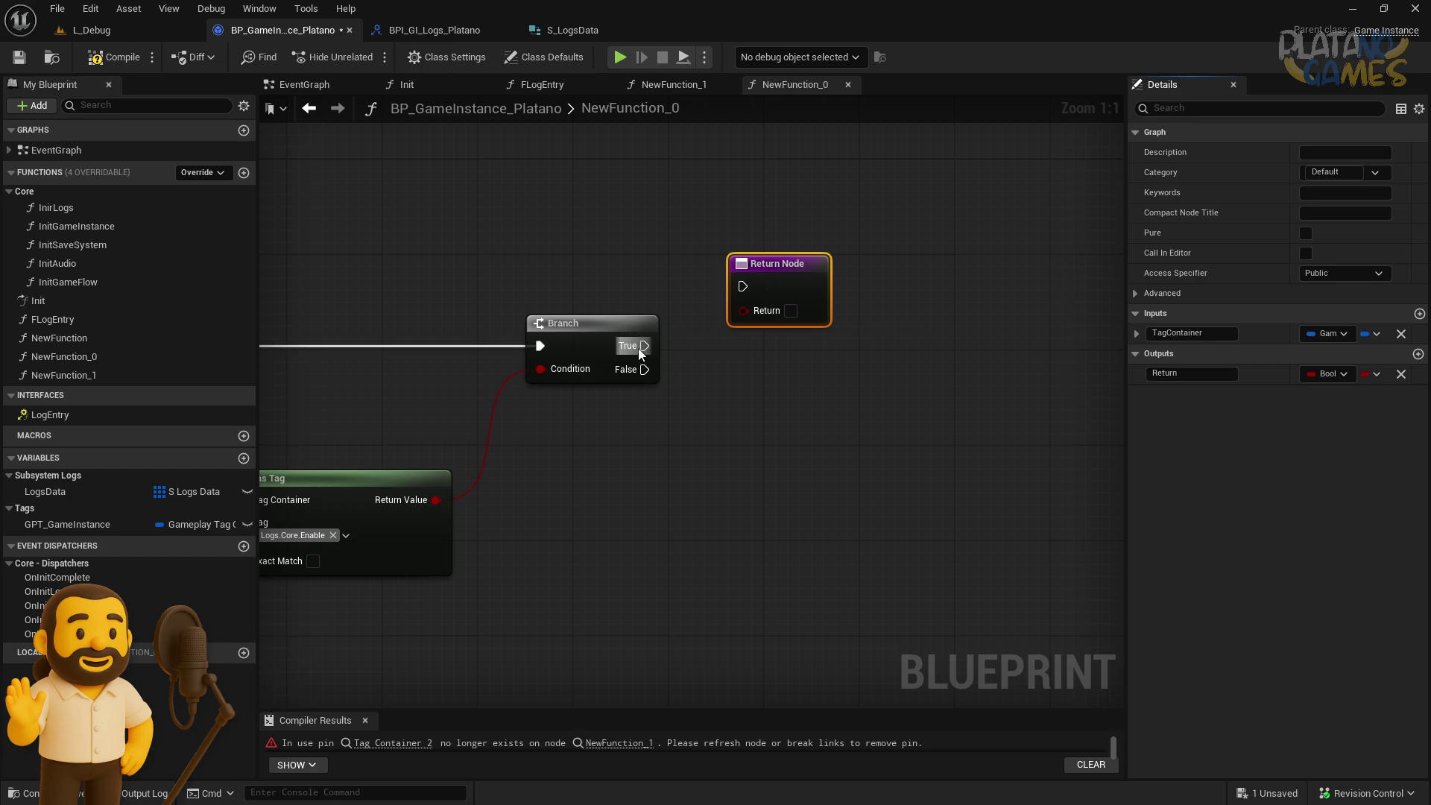
Link Branch True to the checked Return Node and add an unchecked copy returning false
left_click_drag(744, 284, 809, 269)
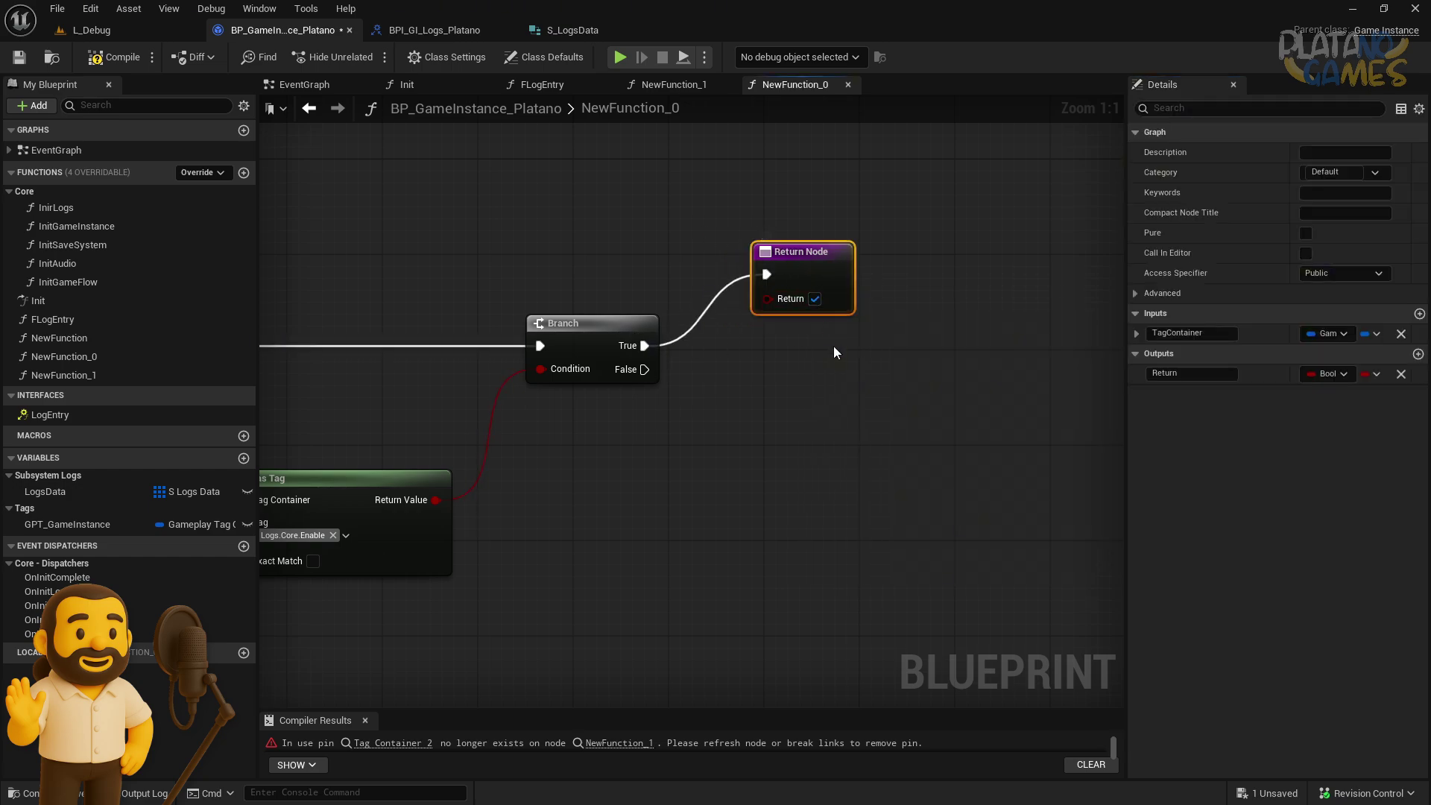
key("ctrl+v")
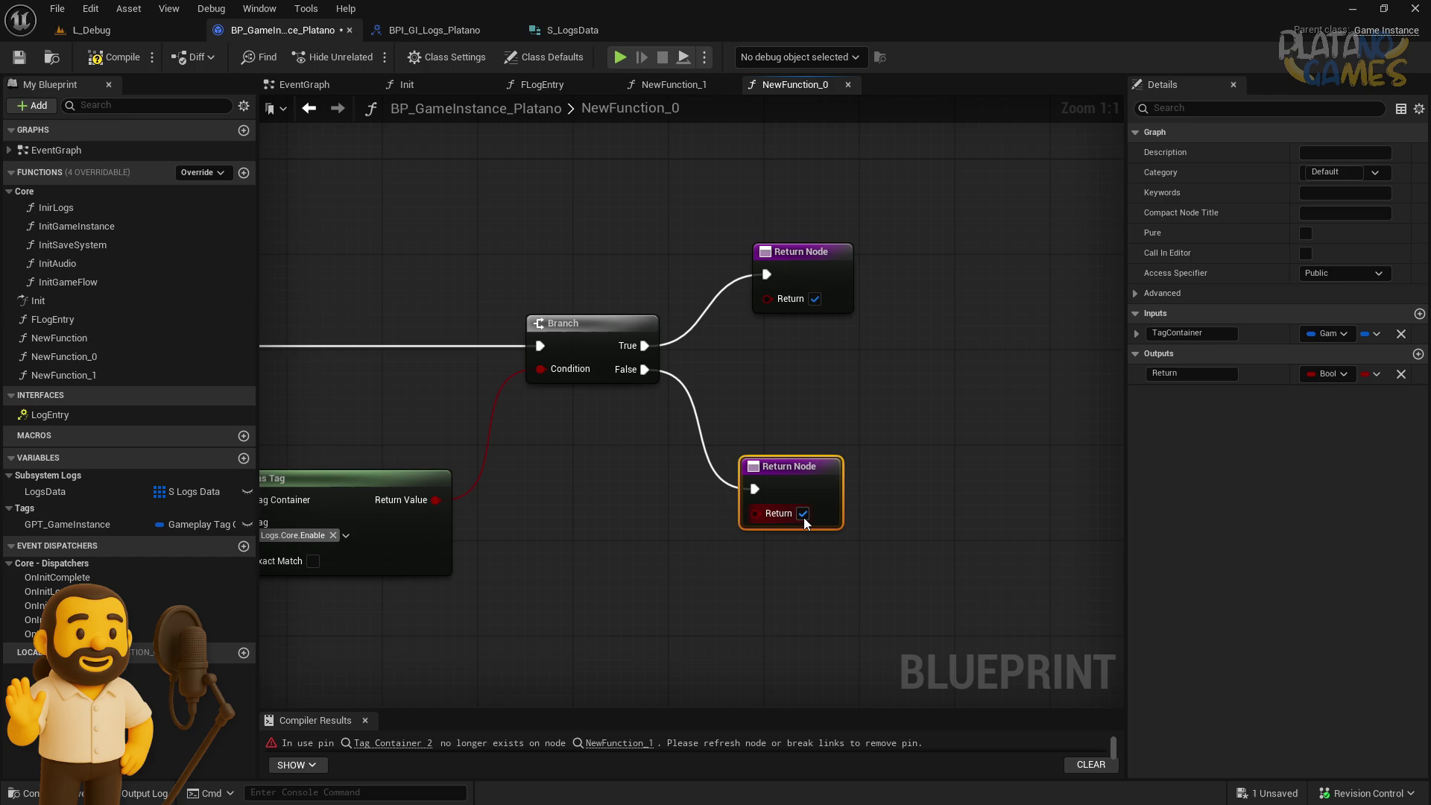
left_click(803, 513)
scroll(723, 451, "down", 3)
left_click_drag(687, 458, 693, 406)
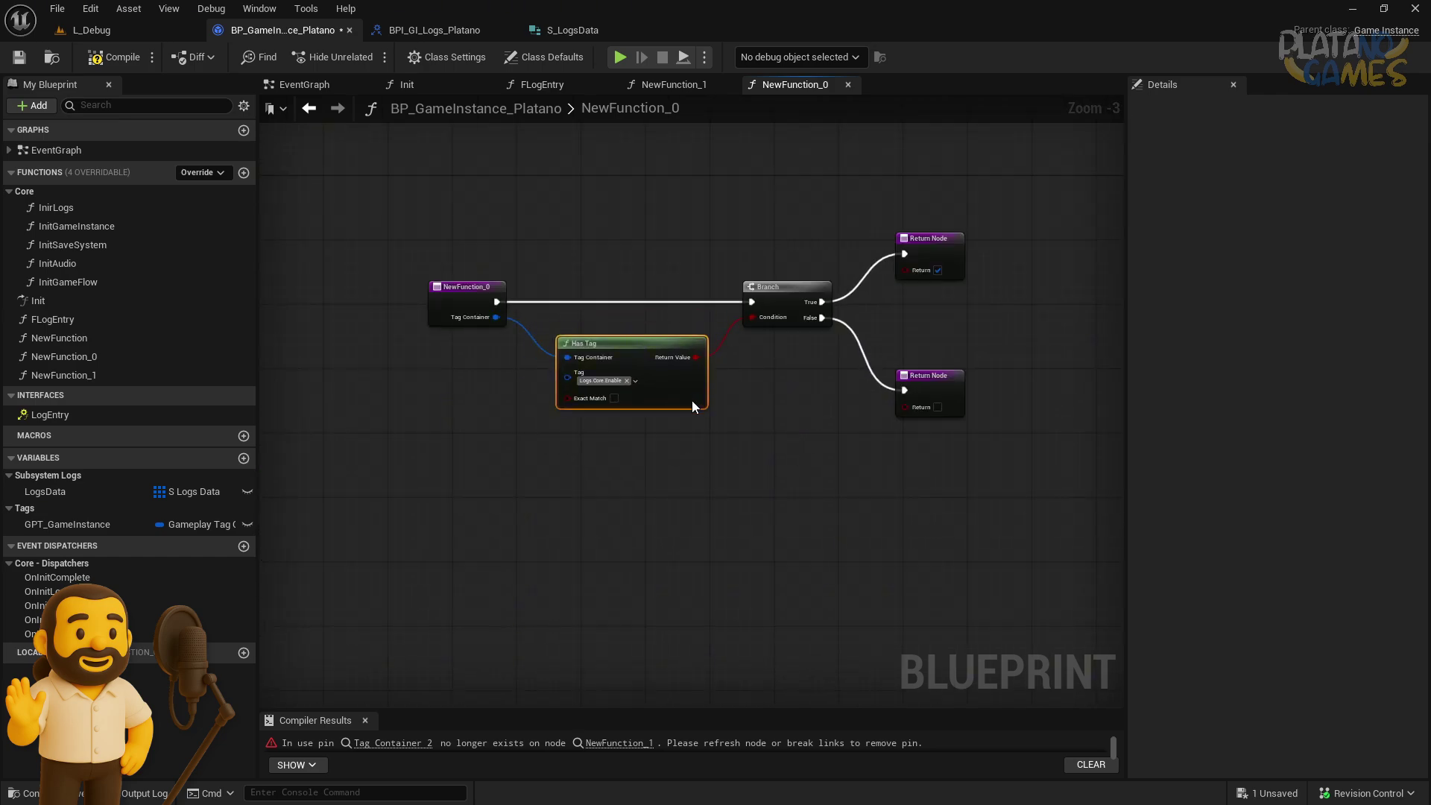
right_click_drag(759, 470, 693, 513)
Tidy the function graph, deleting an accidentally placed InirLogs node
left_click_drag(883, 599, 313, 186)
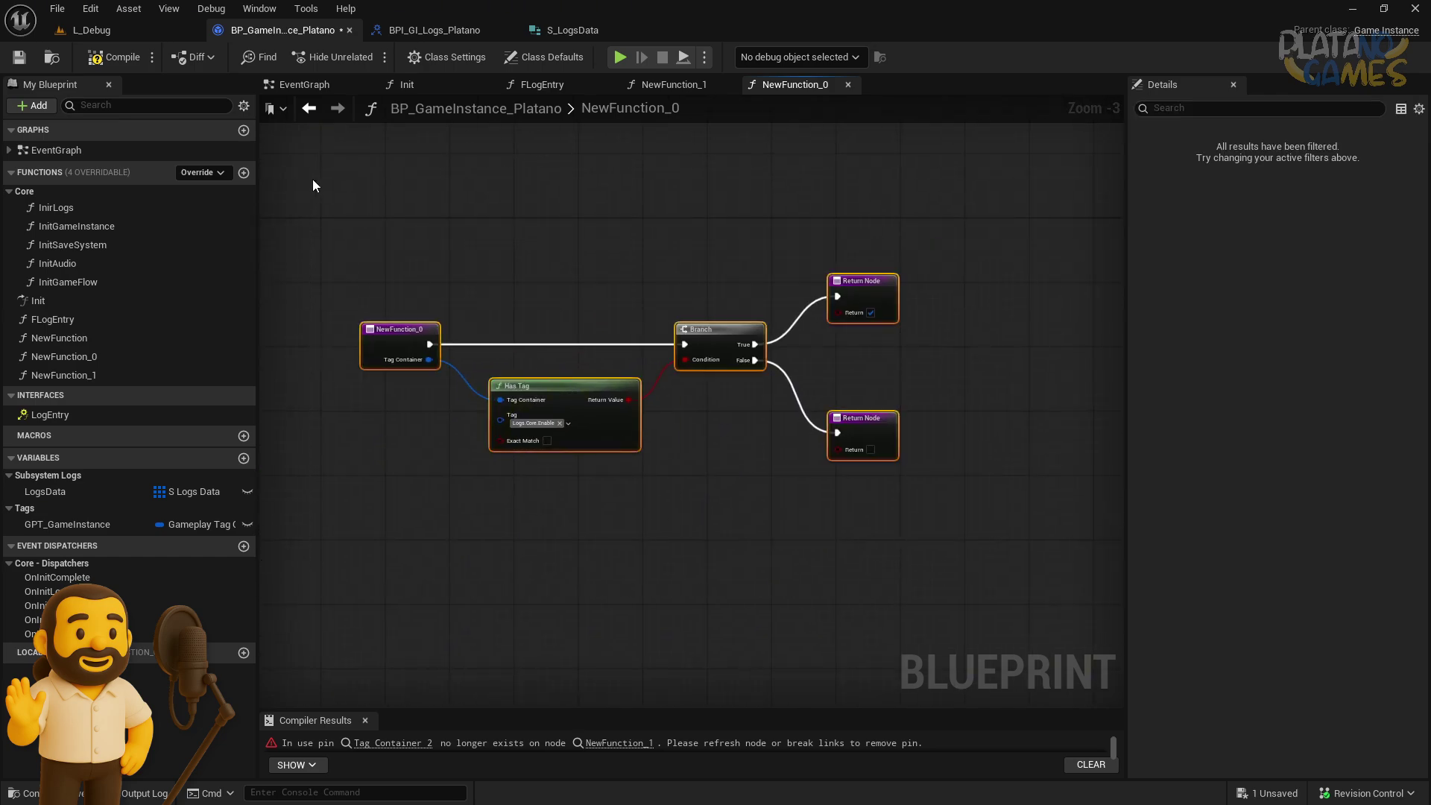
left_click(865, 536)
scroll(602, 519, "up", 3)
scroll(449, 226, "down", 3)
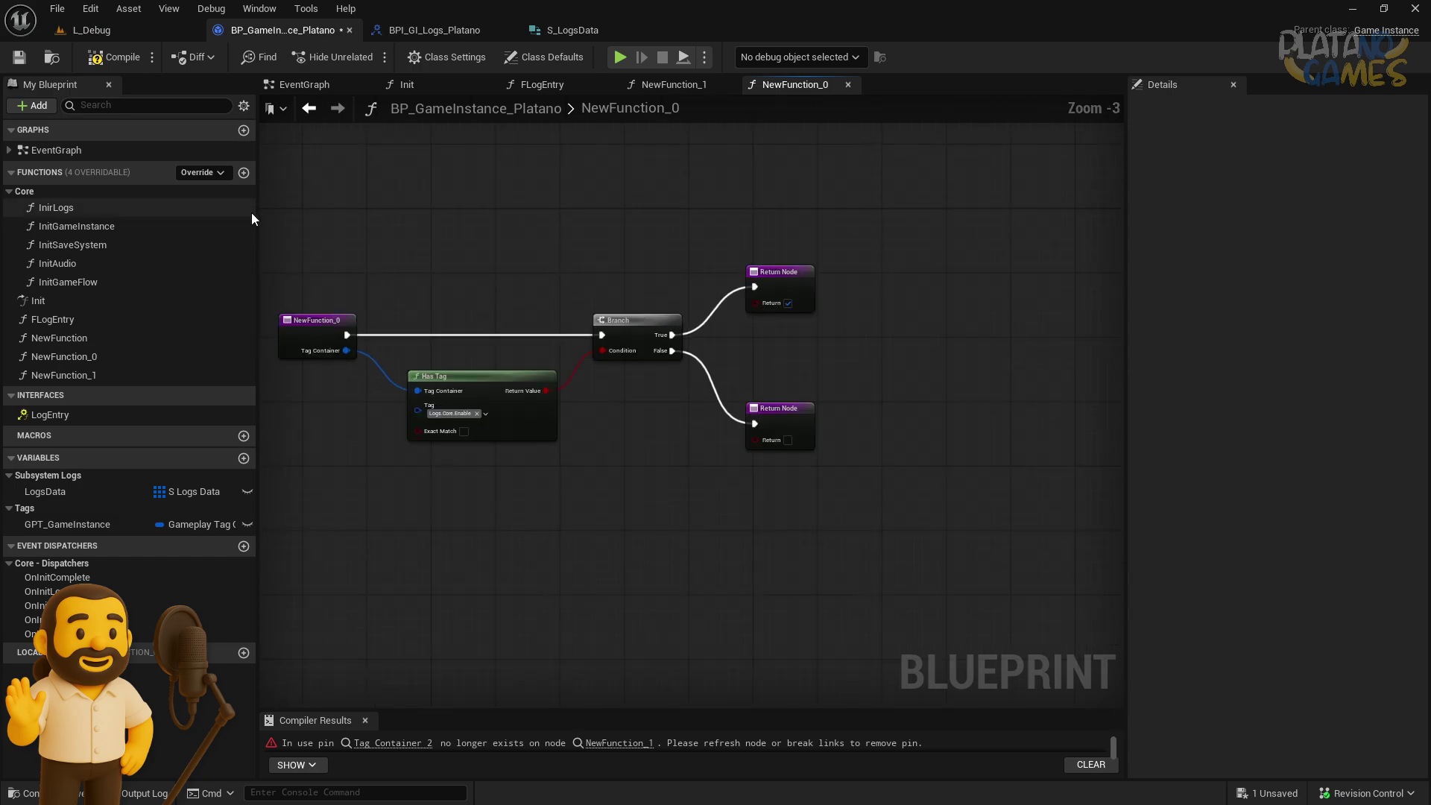
left_click_drag(75, 208, 364, 237)
key("Delete")
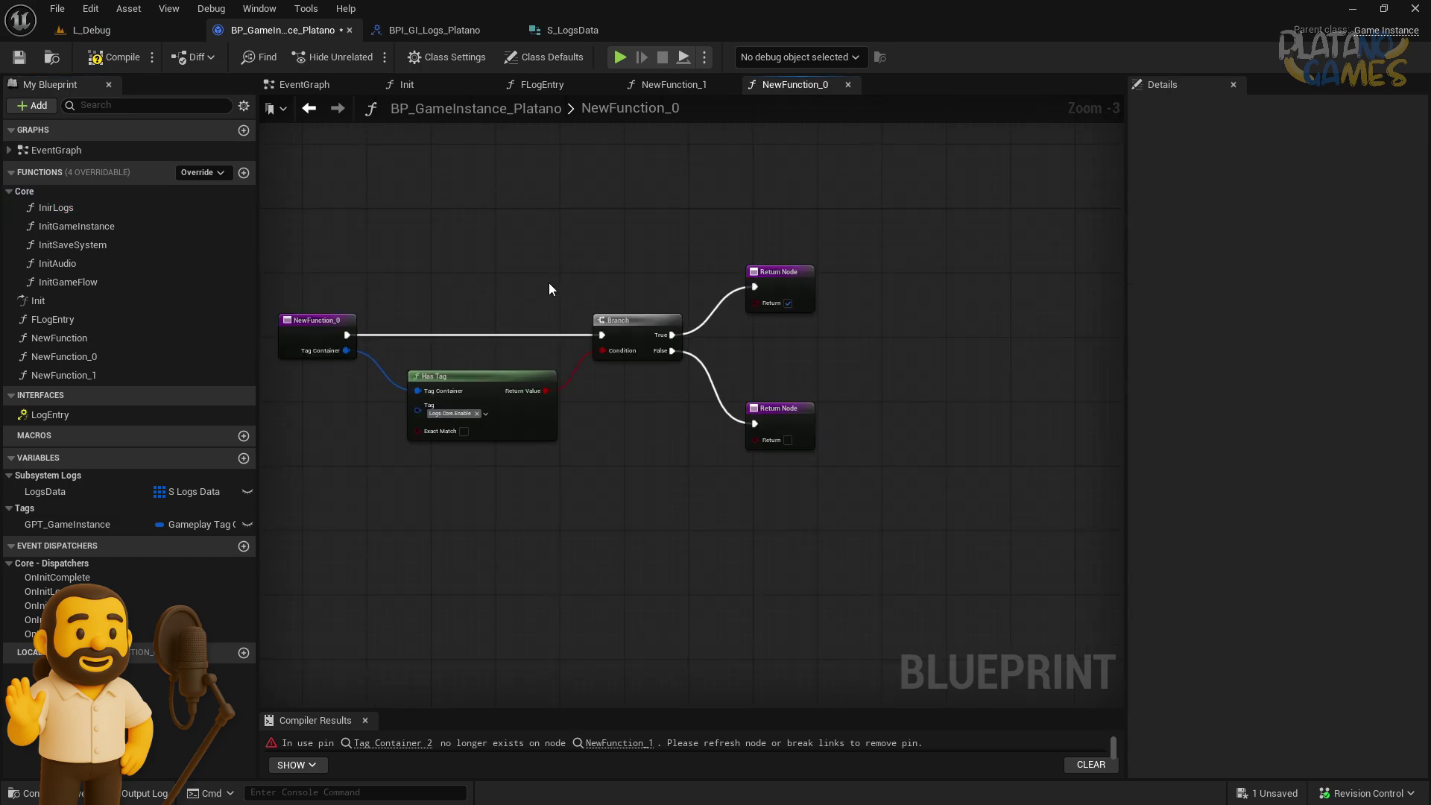
left_click_drag(393, 239, 450, 136)
Compile, then wire the entry's Tag Container into the erroring PrintString Has Tag node in NewFunction_1
left_click(316, 113)
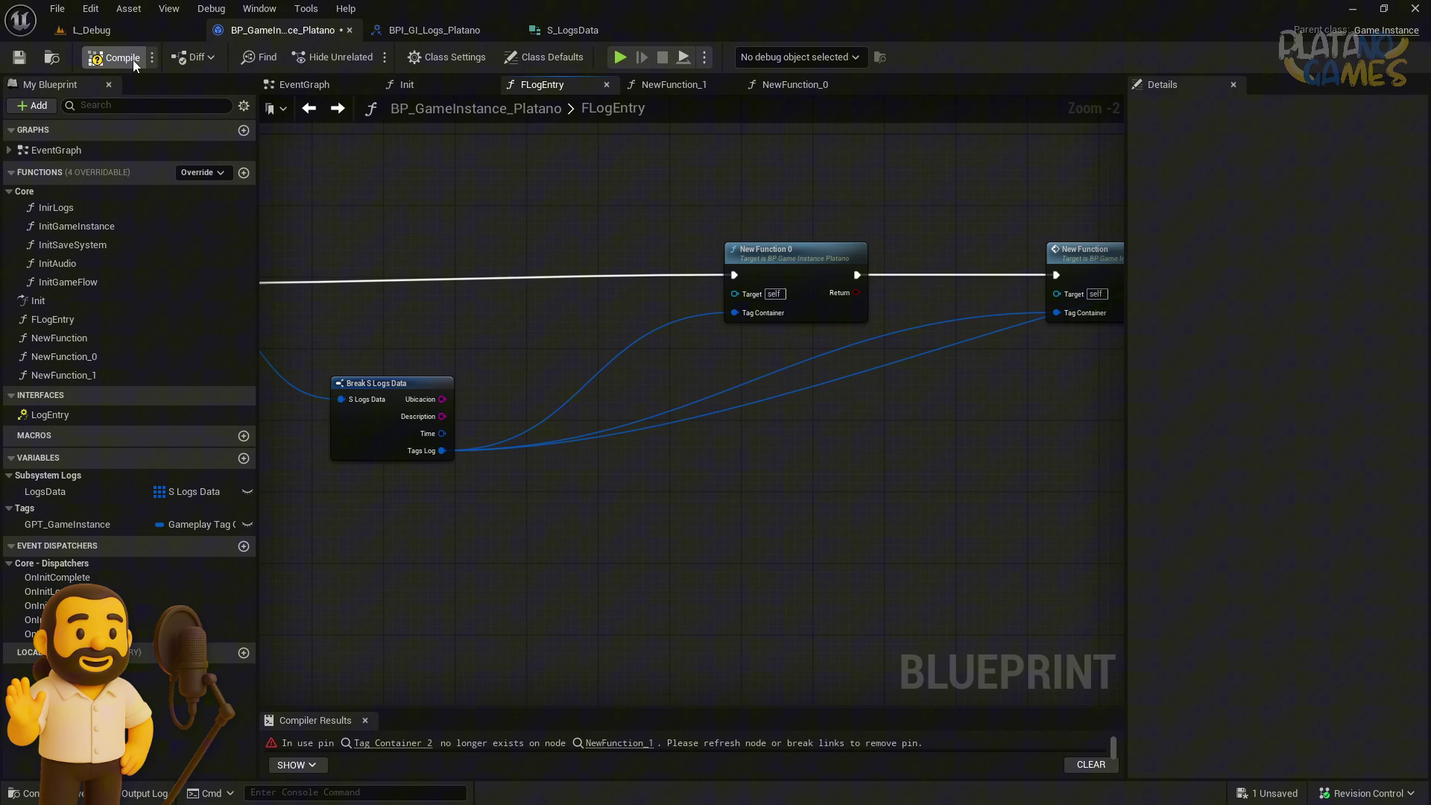
left_click(19, 57)
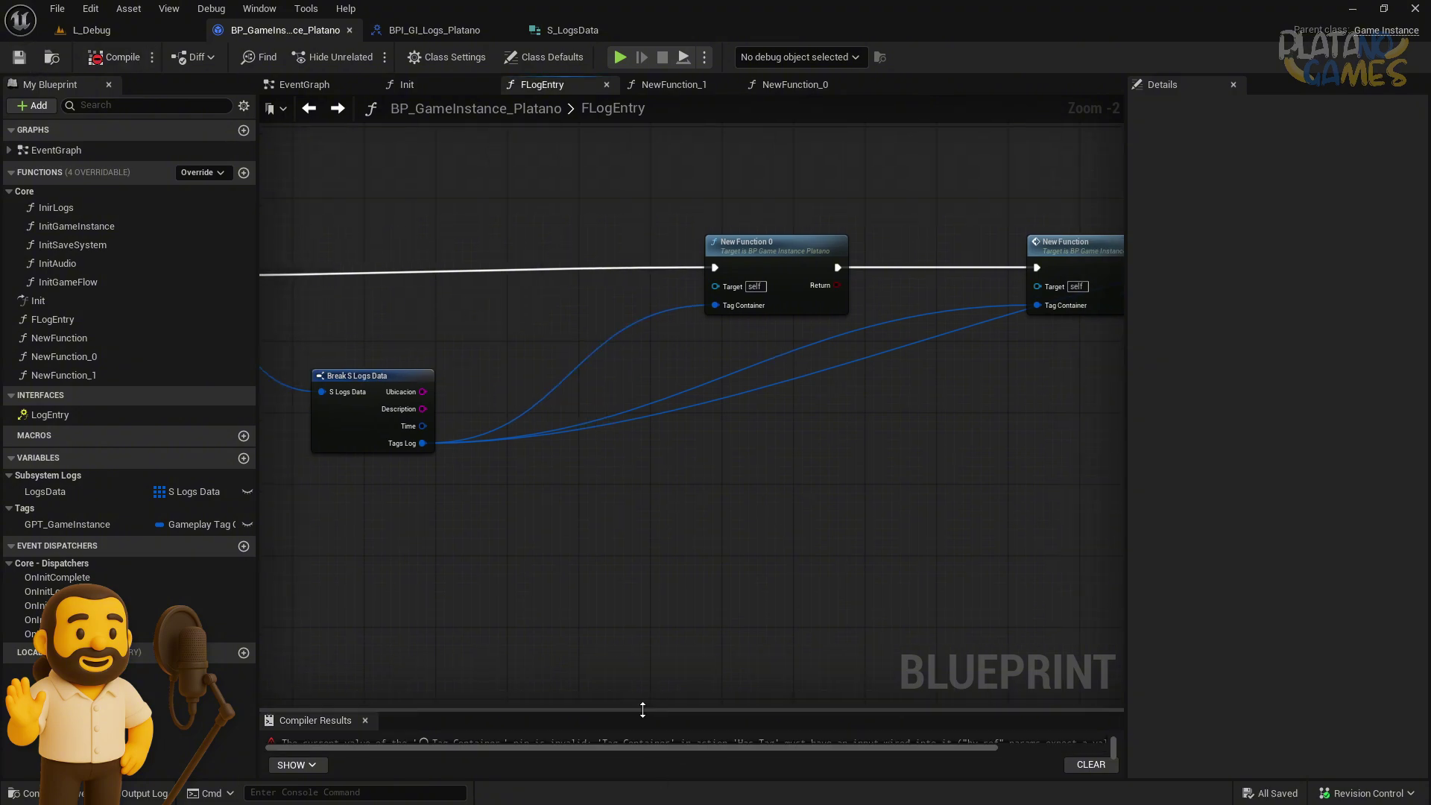
left_click_drag(638, 709, 638, 605)
left_click(498, 639)
scroll(730, 478, "up", 2)
left_click_drag(680, 377, 686, 345)
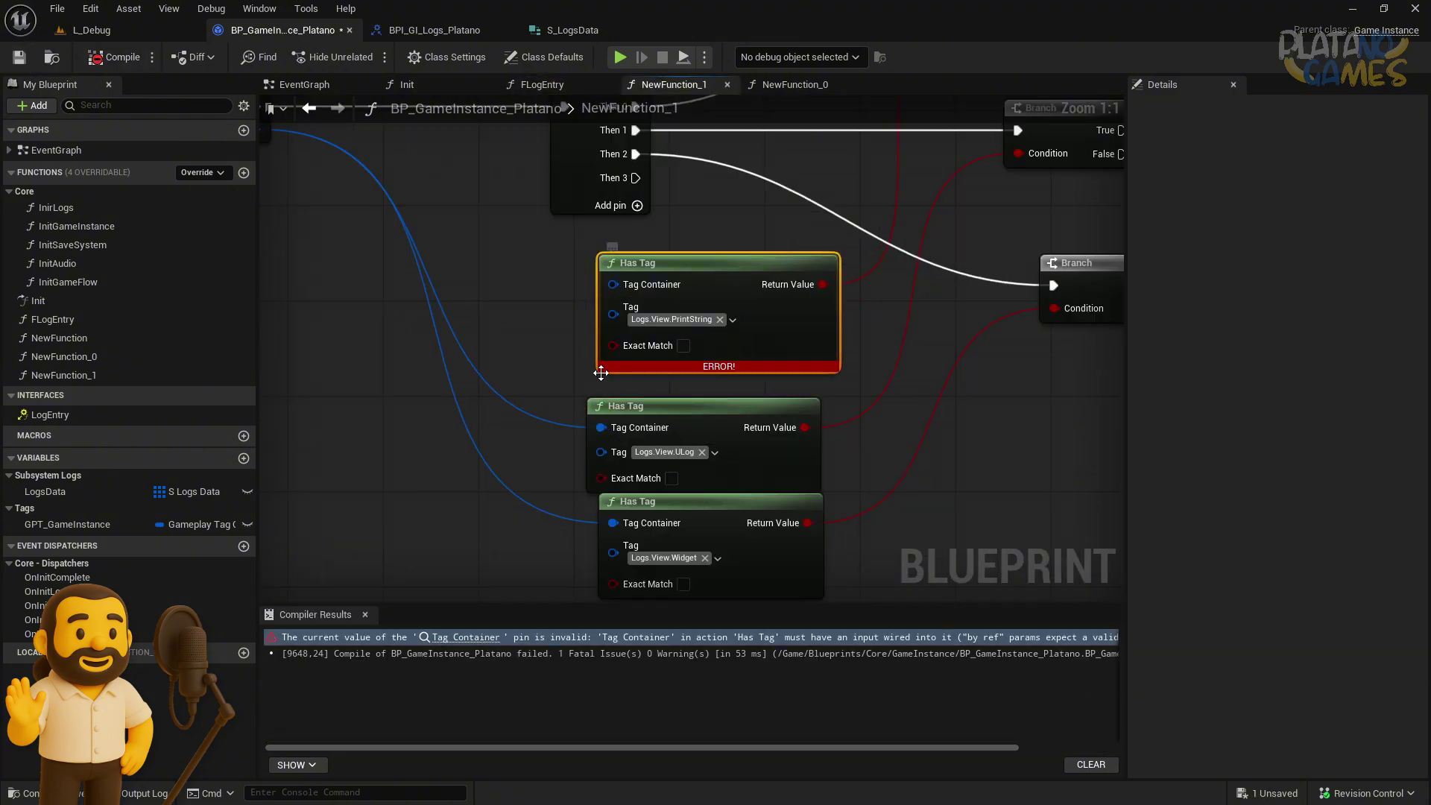
right_click_drag(317, 165, 464, 286)
mouse_move(433, 263)
left_mouse_down()
mouse_move(650, 414)
mouse_move(741, 398)
left_mouse_up()
left_click_drag(870, 400, 818, 401)
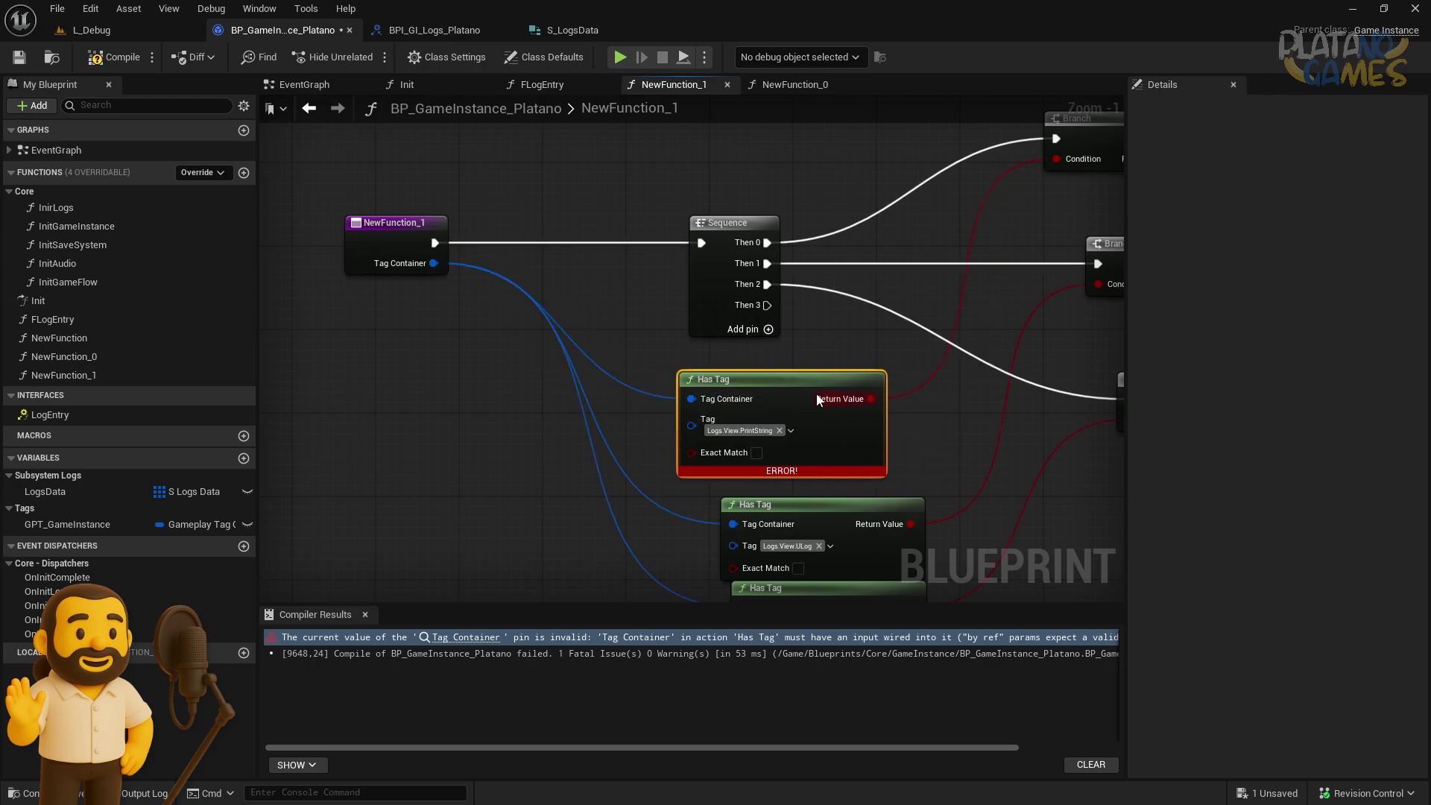
Recompile successfully and rename NewFunction_1 to LogSystem
left_click(112, 57)
left_click(309, 108)
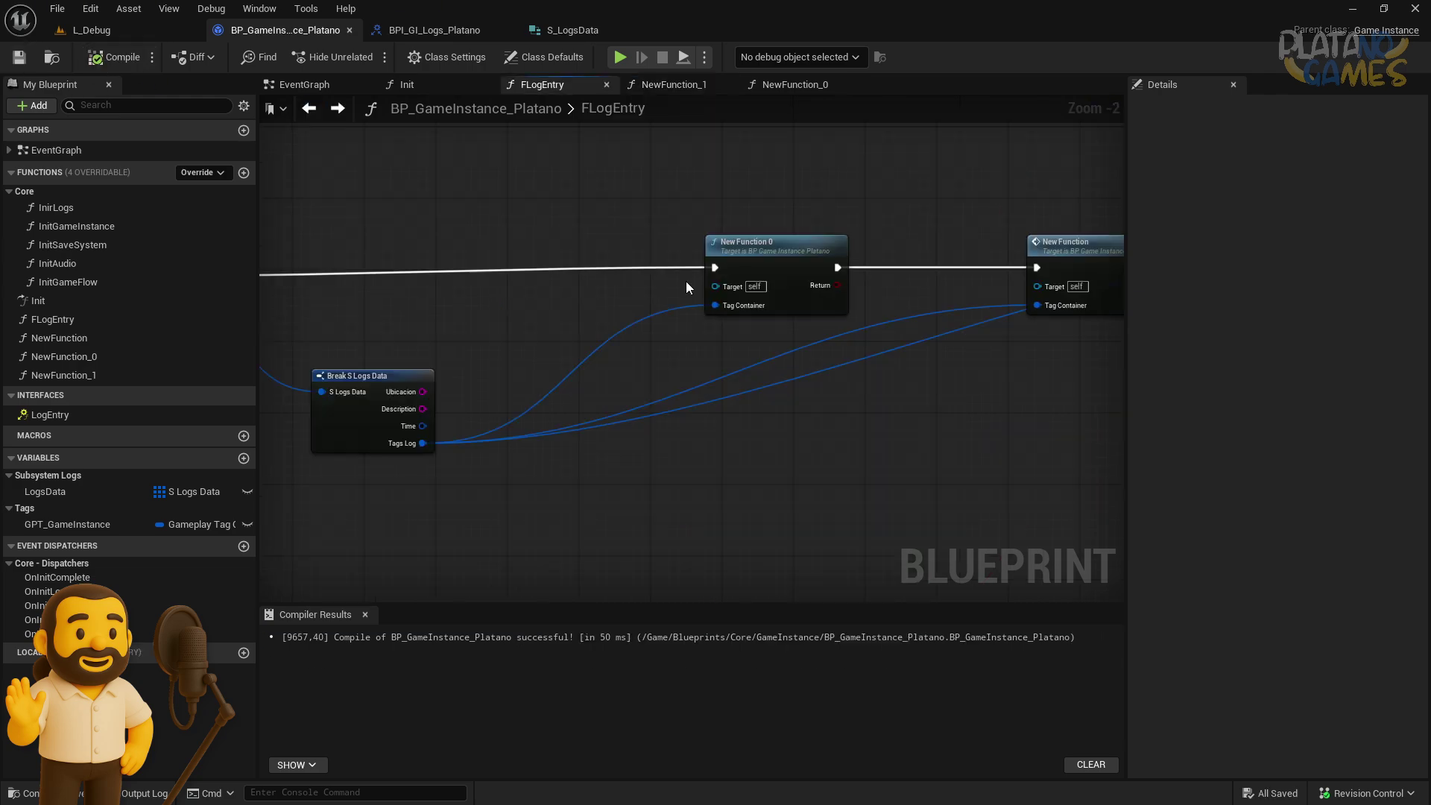
left_click_drag(780, 250, 610, 249)
left_click(137, 379)
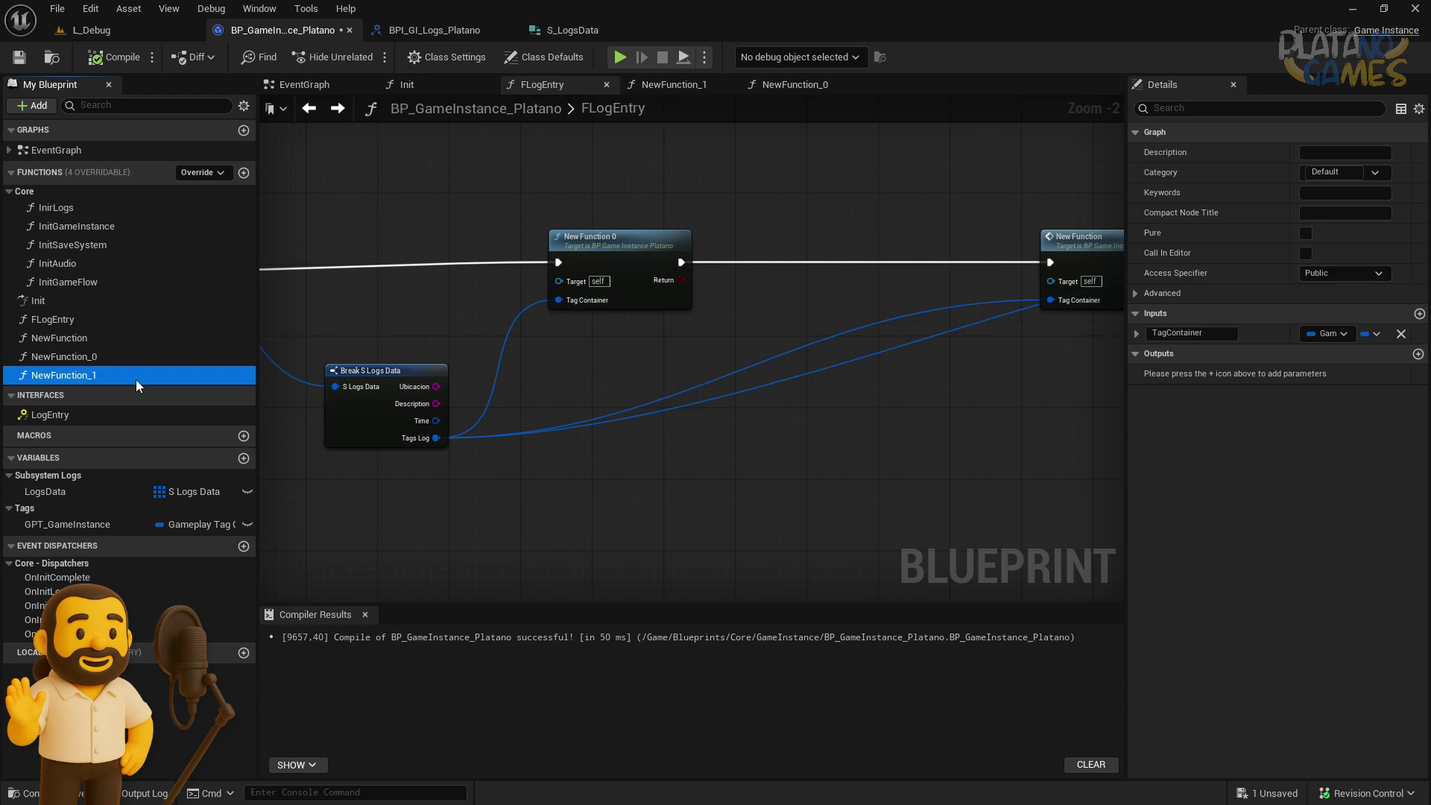
key("F2")
type("LogSystem")
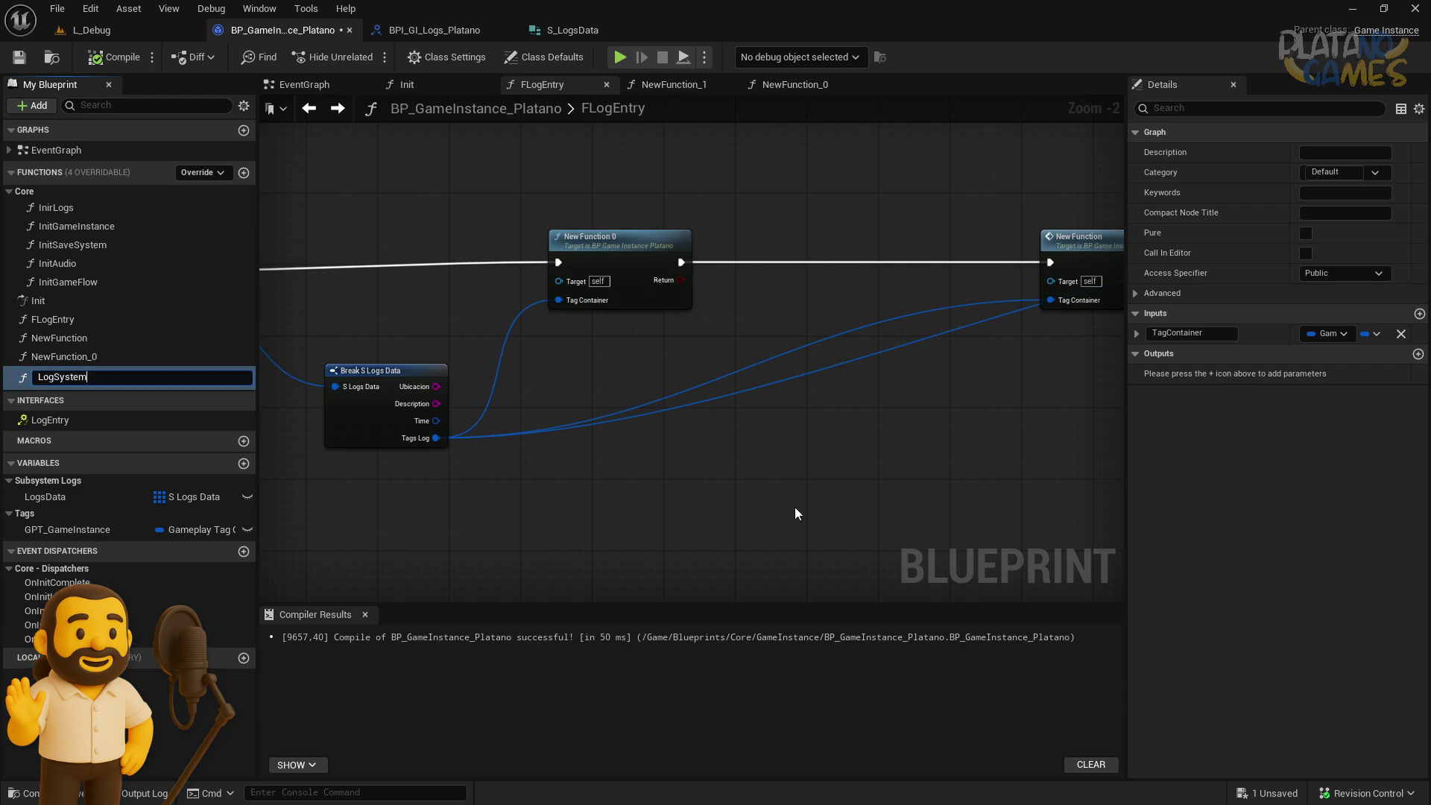
key("Return")
Rename NewFunction_0 to LogSystem_CheckEnable
double_click(638, 240)
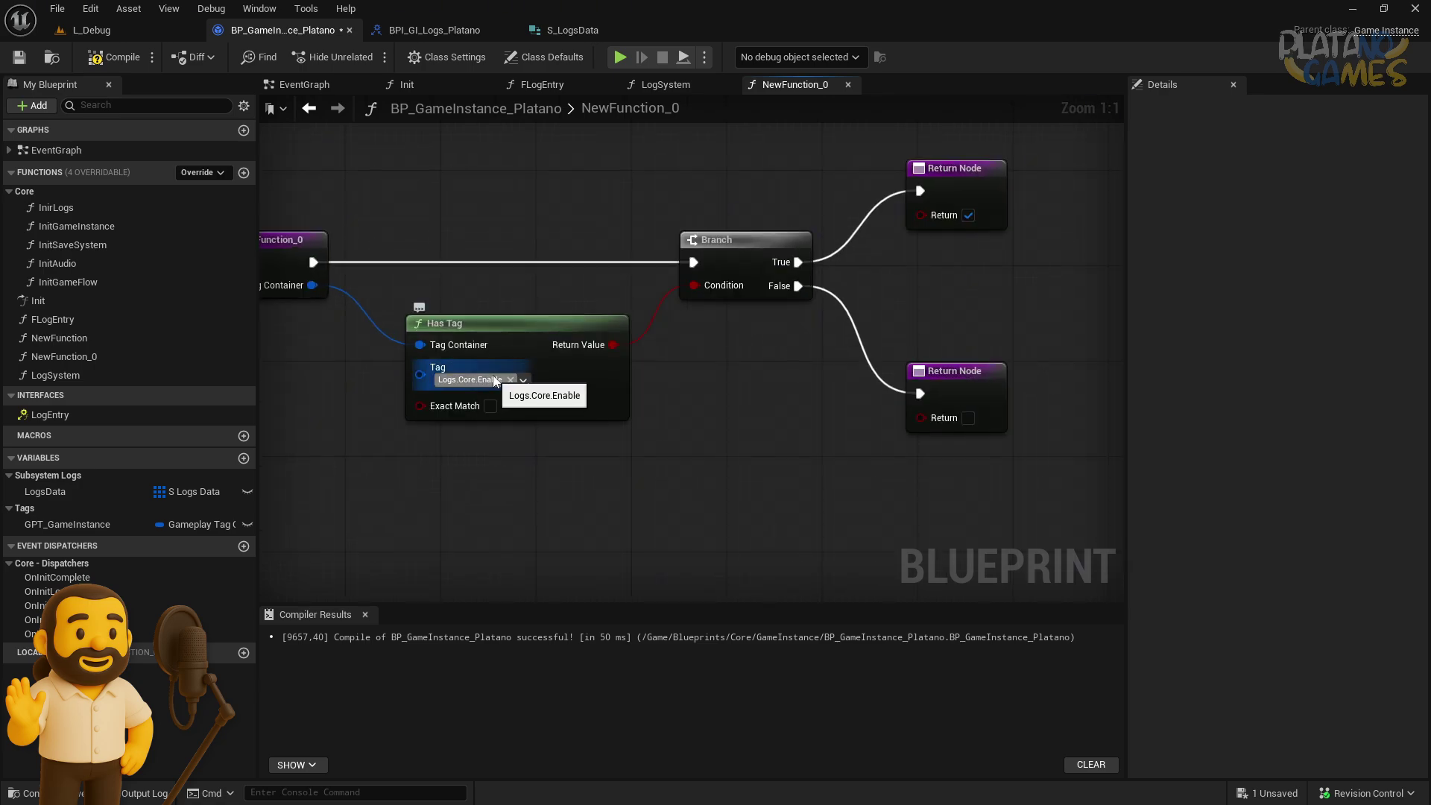
left_click(309, 108)
left_click(609, 237)
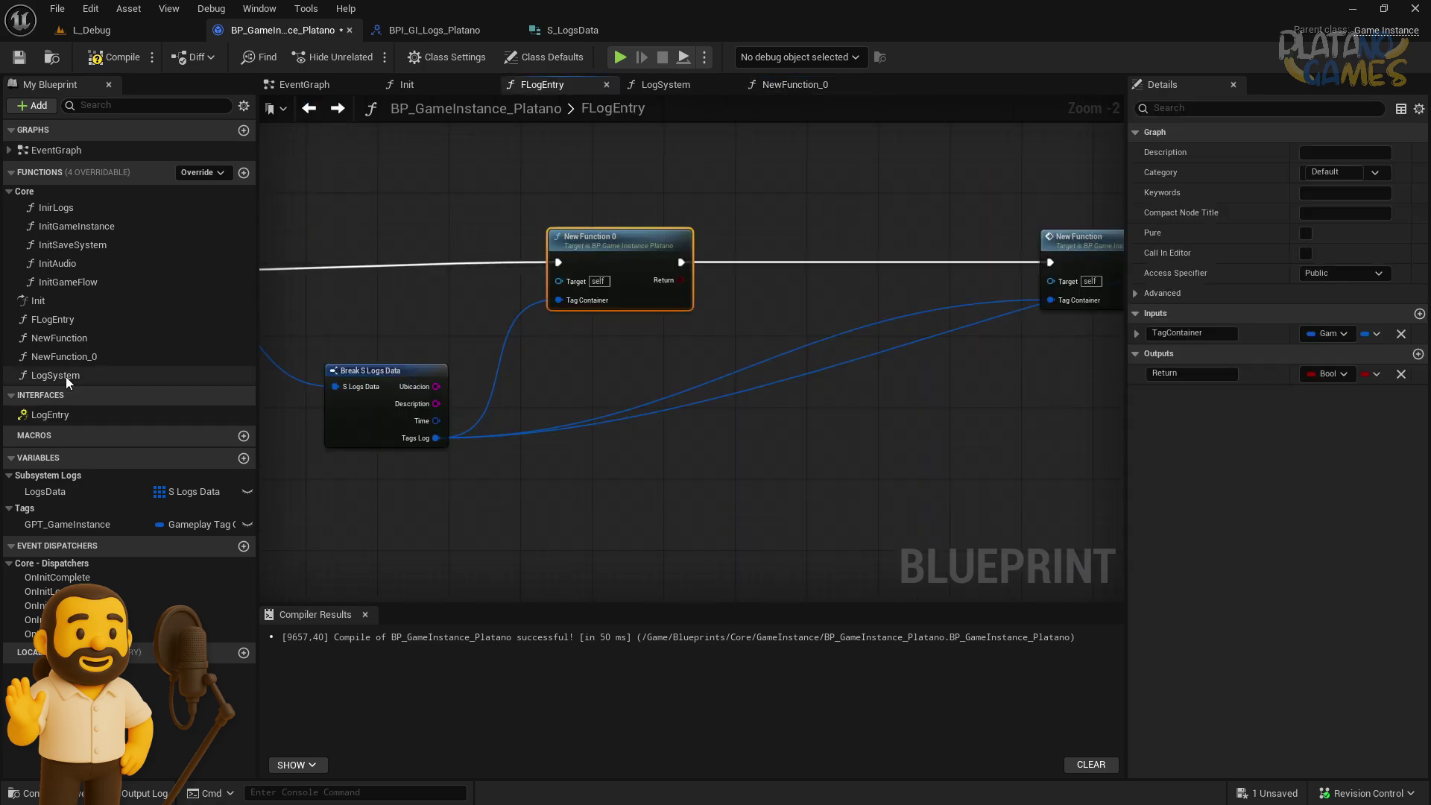
right_click_drag(673, 208, 778, 226)
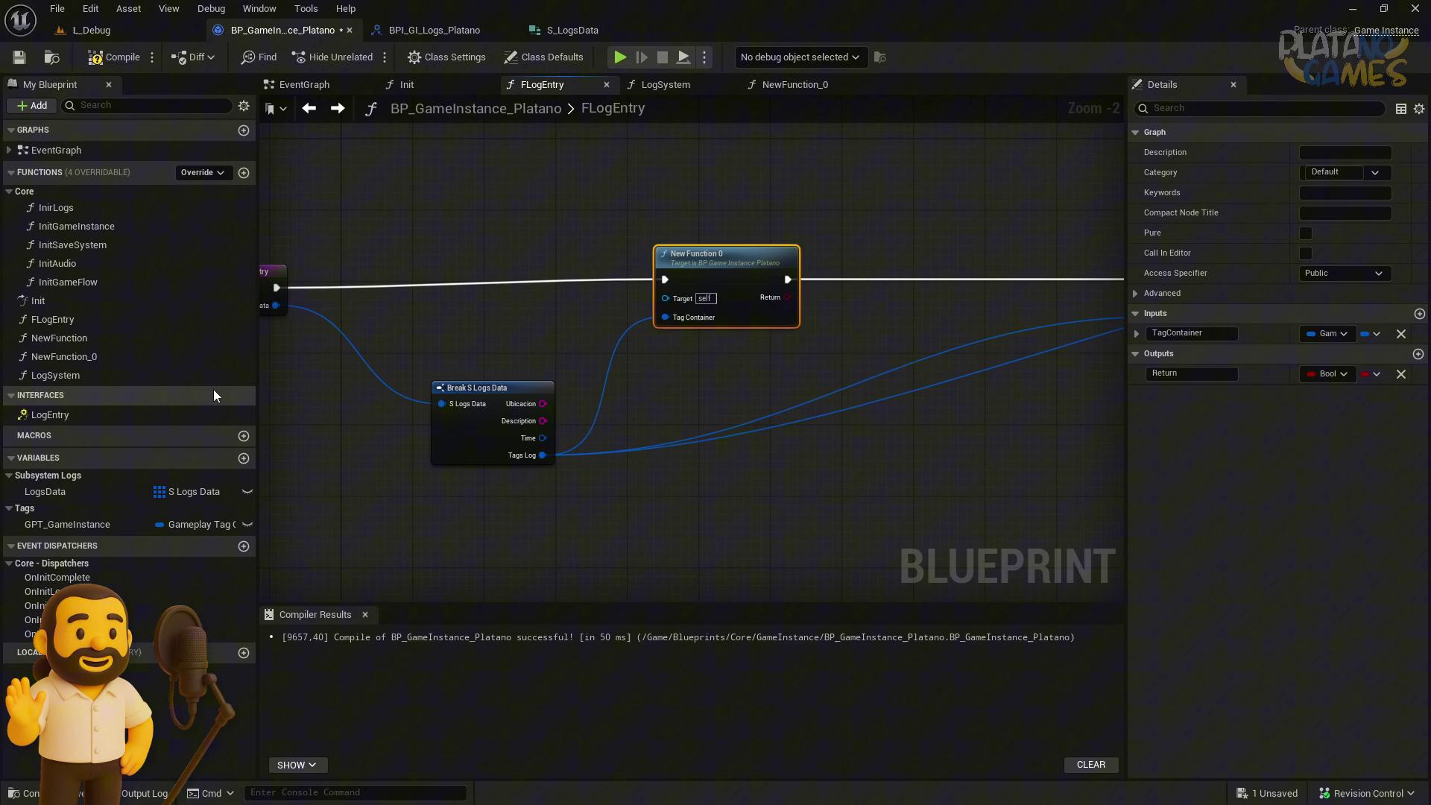
left_click(62, 337)
left_click(141, 357)
key("F2")
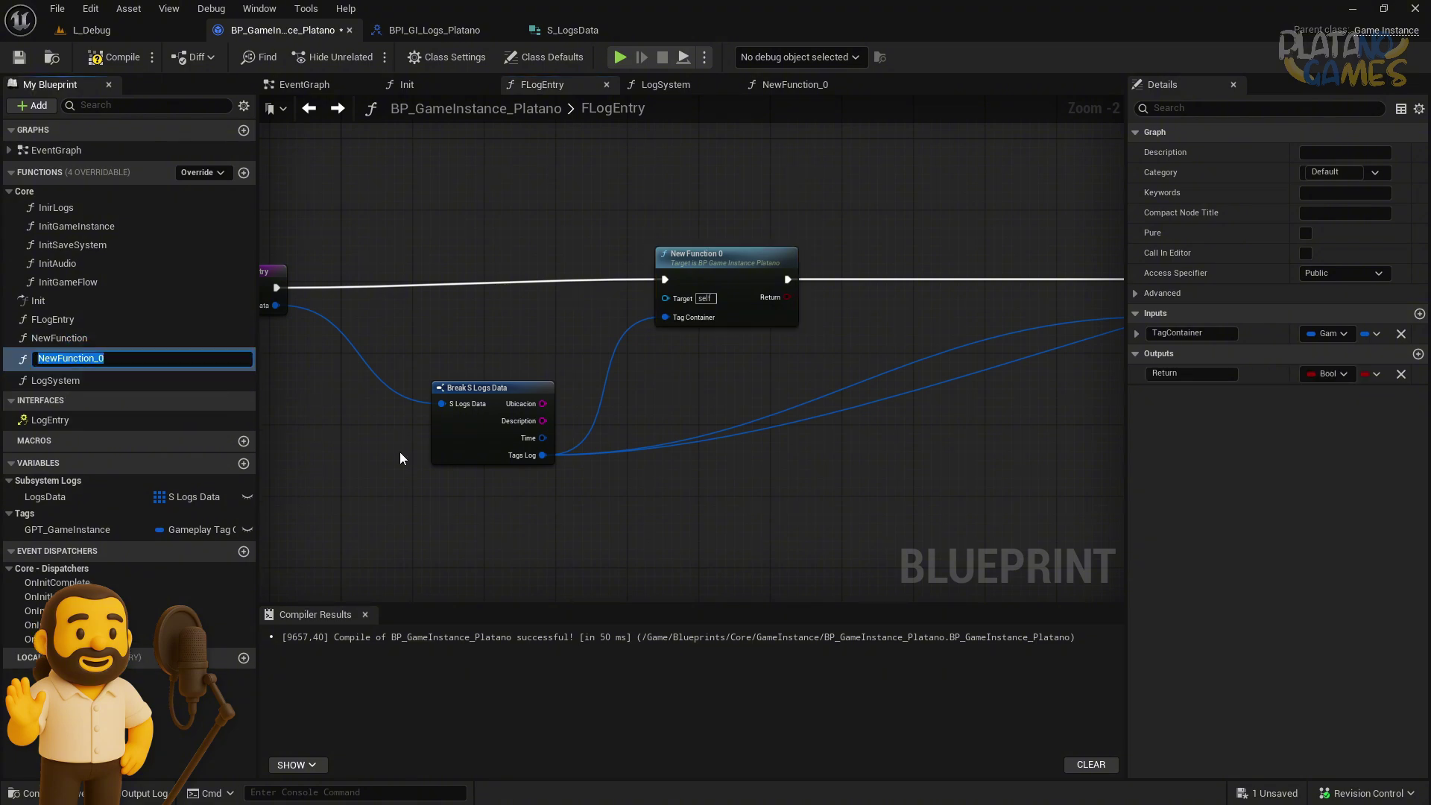
type("LogSystem_CheckEna")
type("ble")
key("Return")
Add a Branch after Check Enable and wire its True output to New Function
left_click(755, 316)
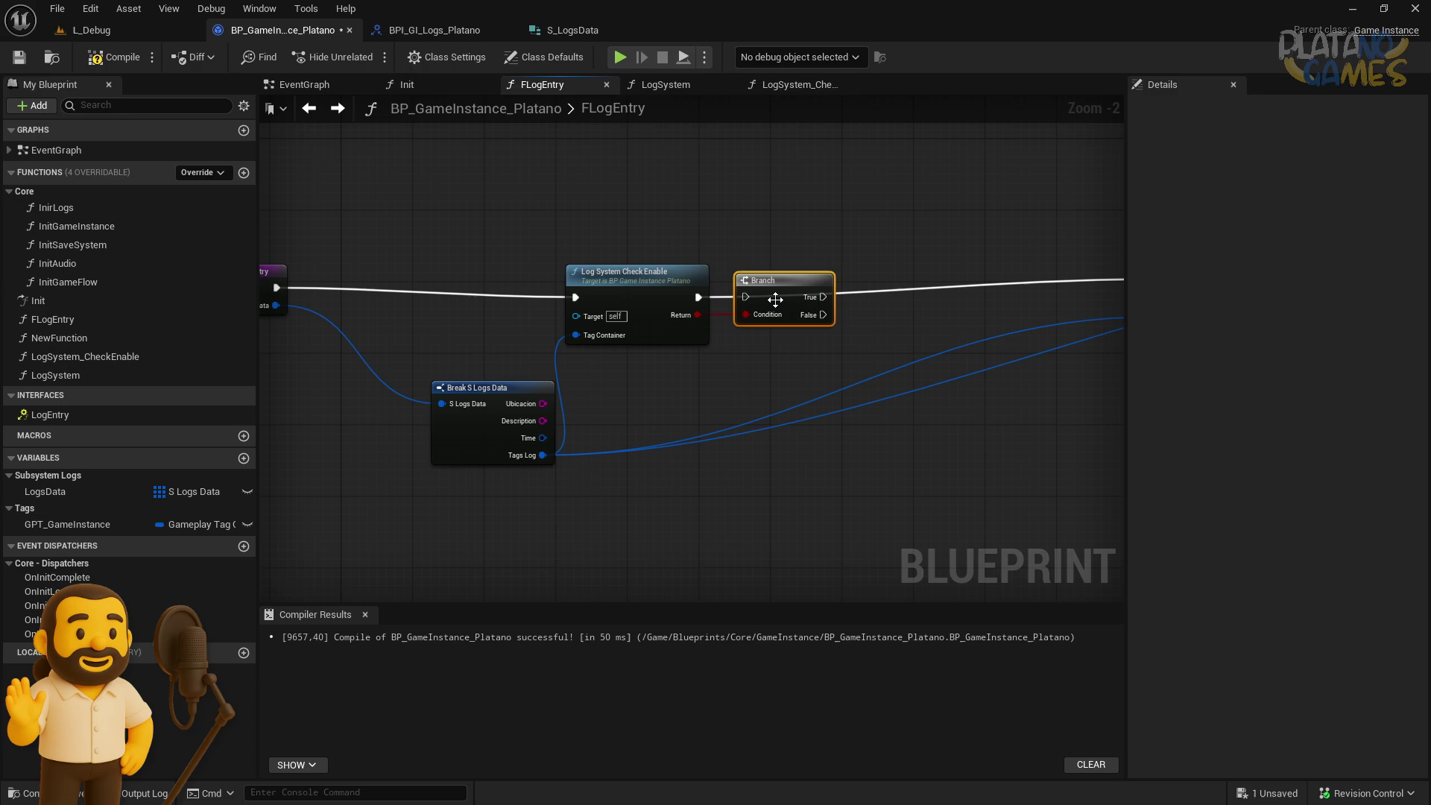
left_click_drag(823, 288, 823, 297, "ctrl")
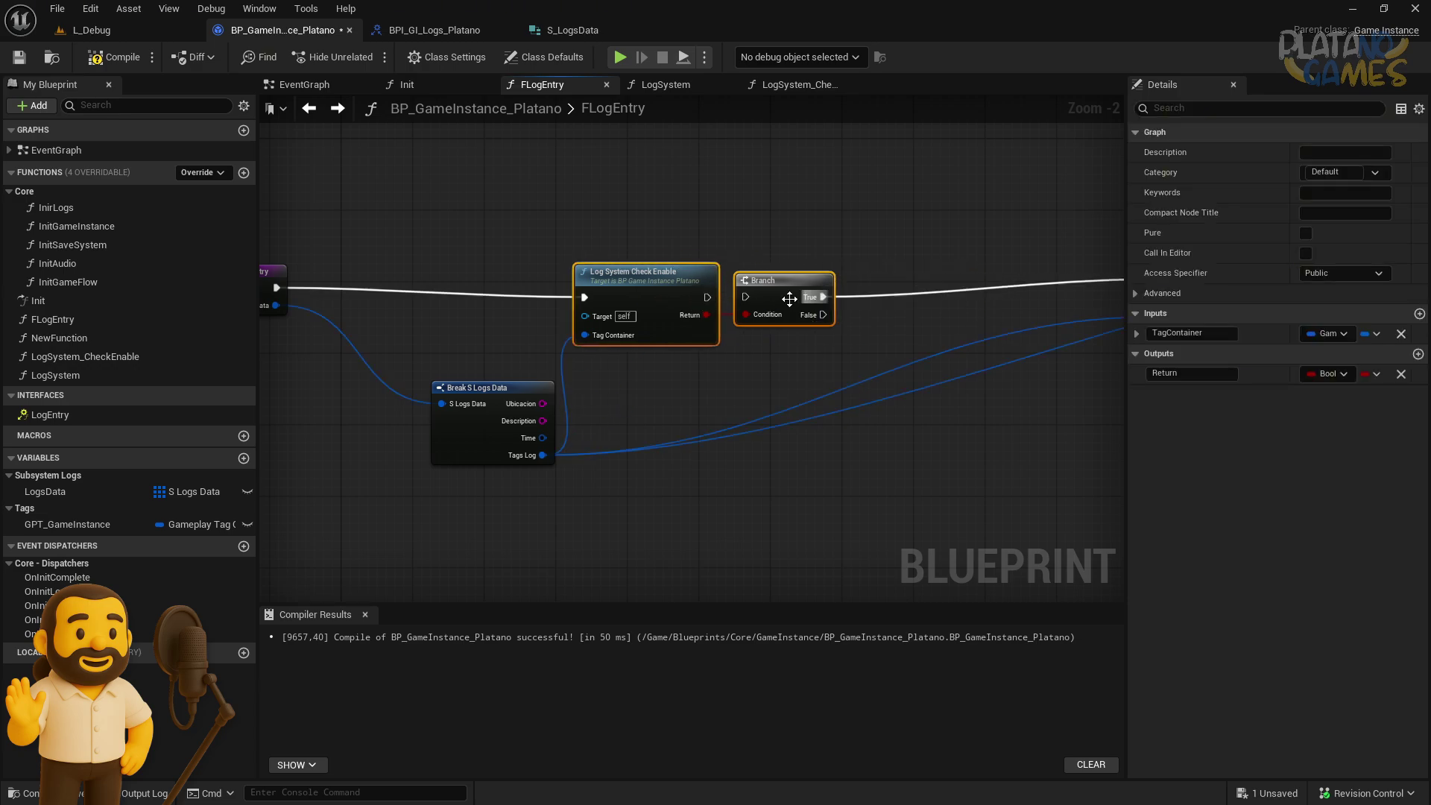
left_click(888, 310)
scroll(889, 310, "down", 2)
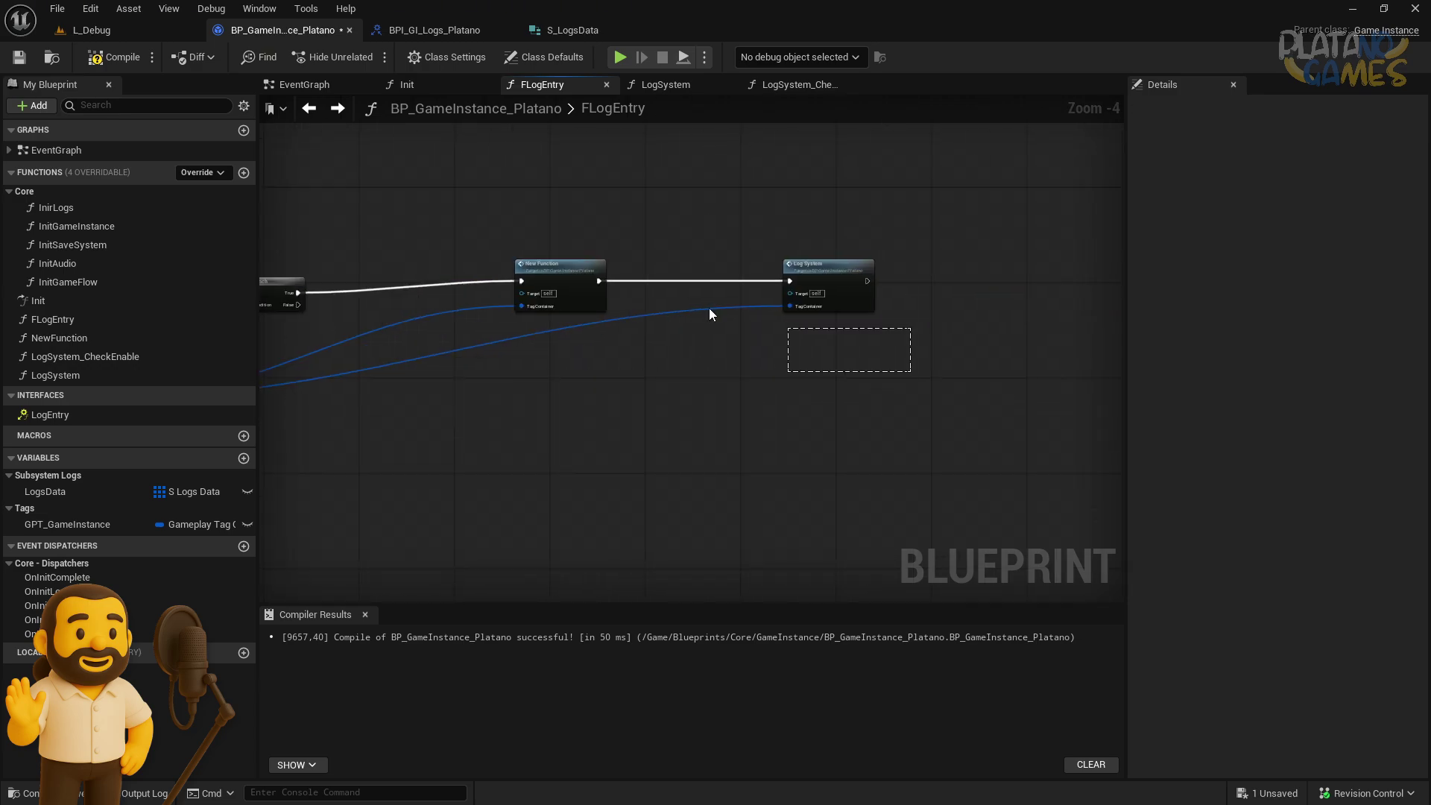
scroll(411, 414, "up", 3)
Reposition the Break S Logs Data node and hide its unconnected pins
left_click_drag(410, 413, 345, 405)
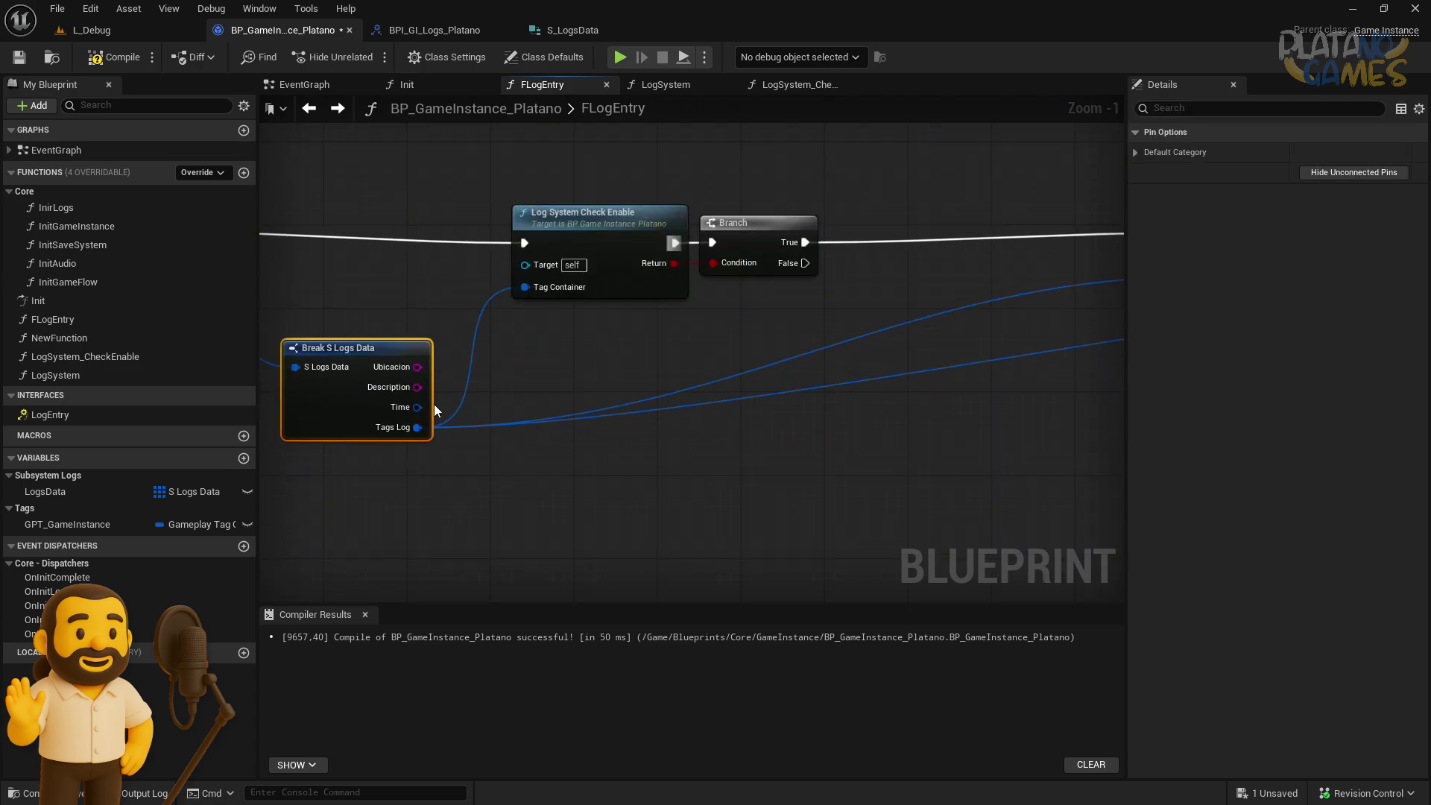
left_click(1354, 172)
right_click_drag(381, 367, 511, 379)
left_click_drag(511, 378, 460, 332)
right_click_drag(461, 332, 621, 318)
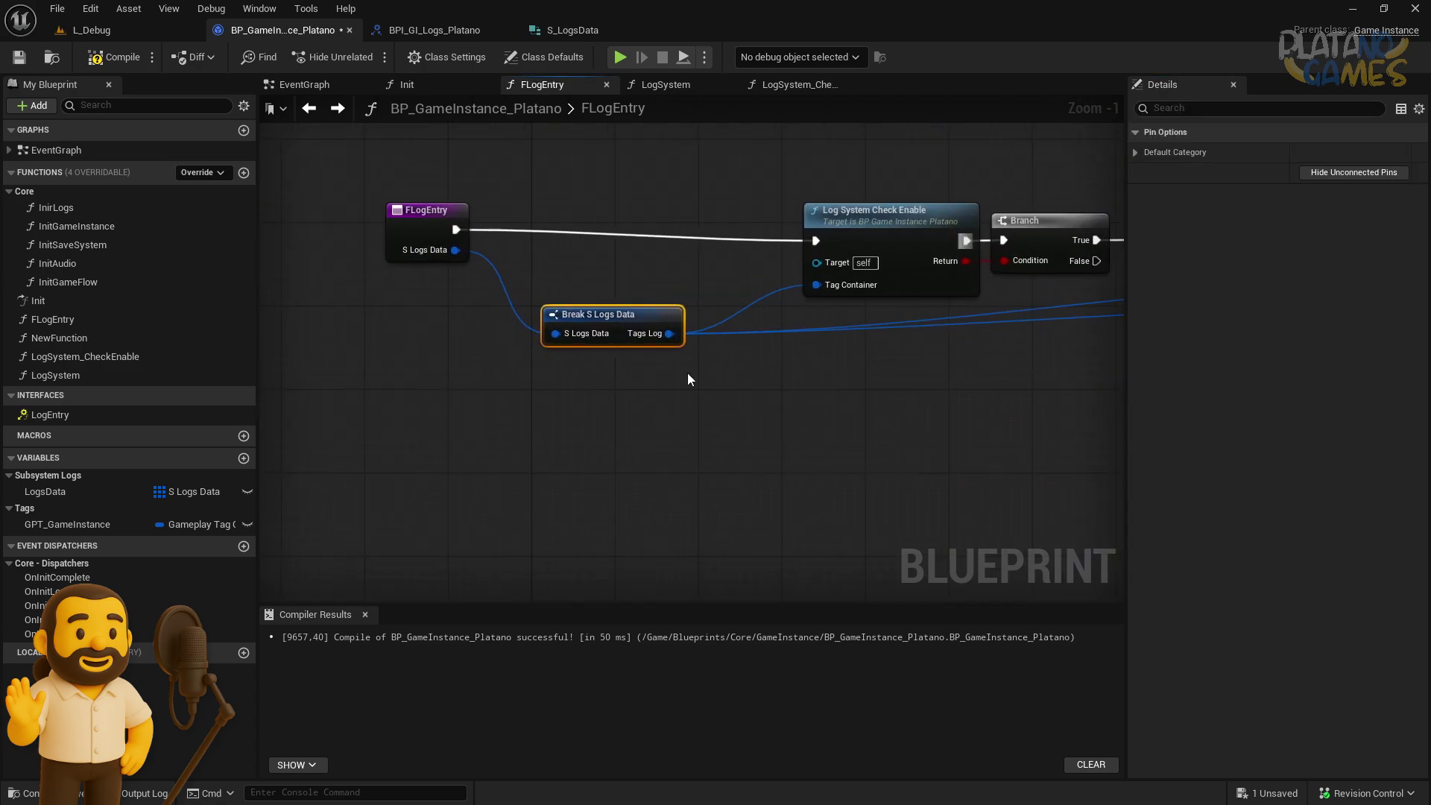
left_click_drag(417, 222, 384, 232)
right_click_drag(644, 360, 562, 365)
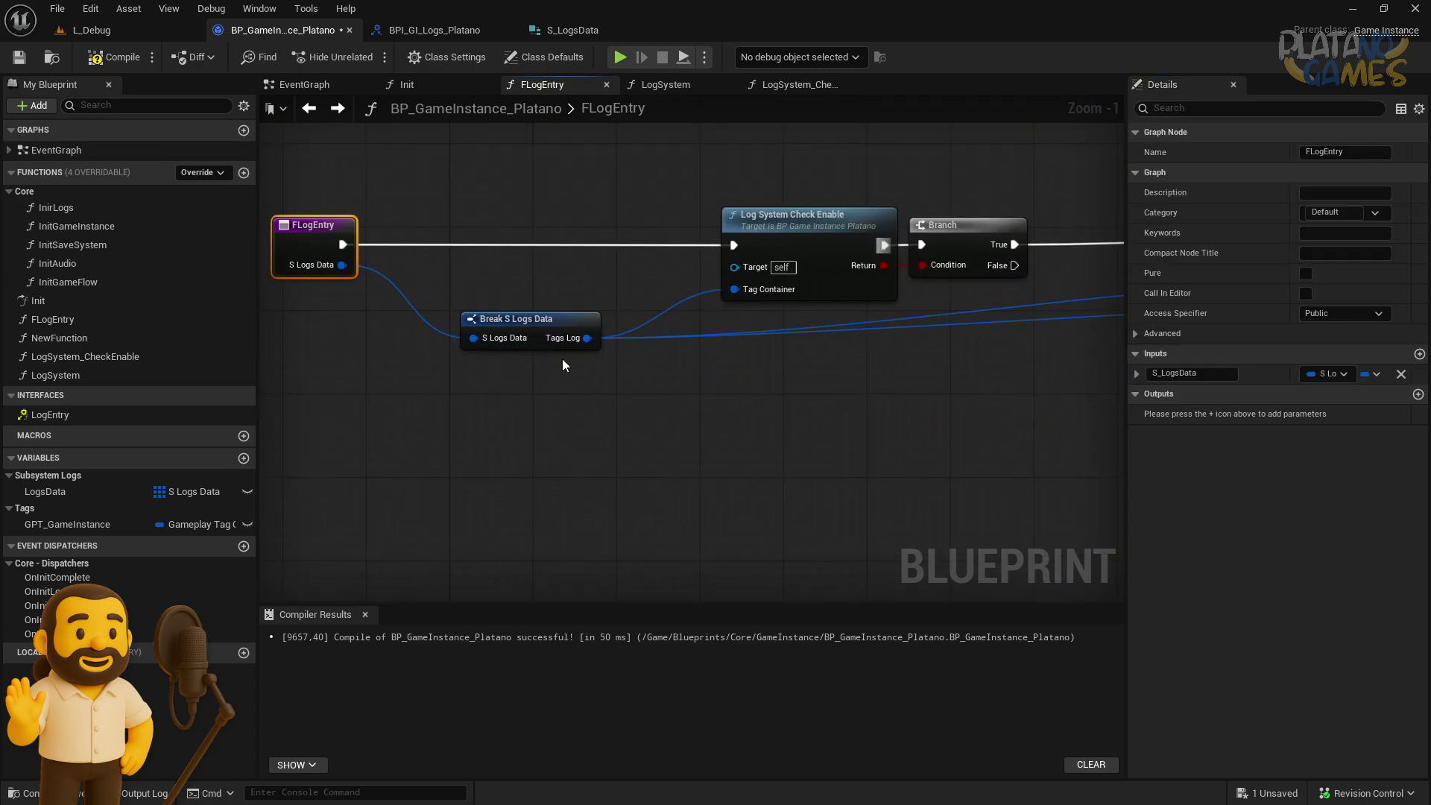
Insert a Get S Logs Data node feeding the Break S Logs Data node
left_click_drag(734, 289, 673, 392)
type("s")
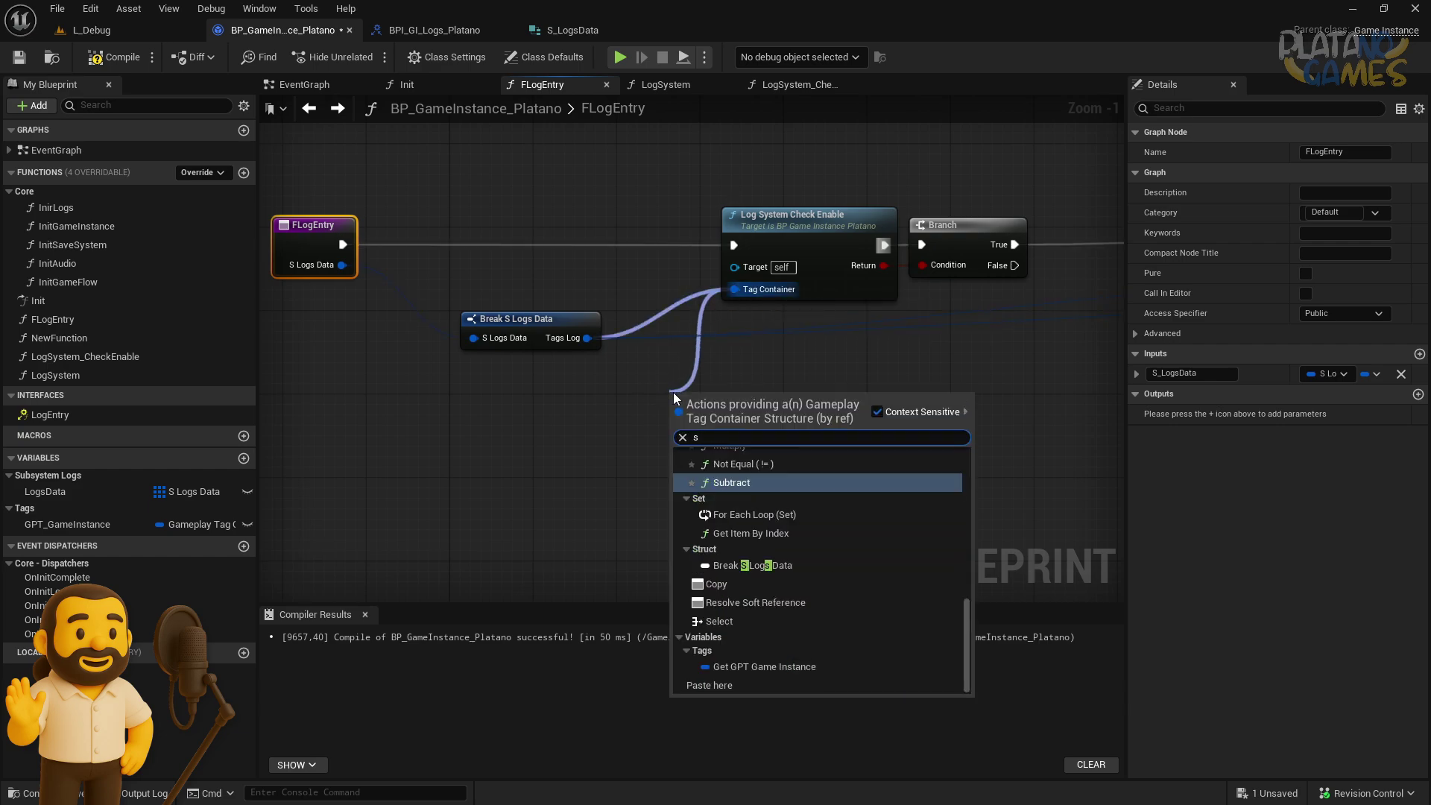
left_click(642, 391)
left_click_drag(342, 265, 474, 338)
mouse_move(521, 318)
left_mouse_down()
mouse_move(625, 319)
mouse_move(527, 452)
left_mouse_up()
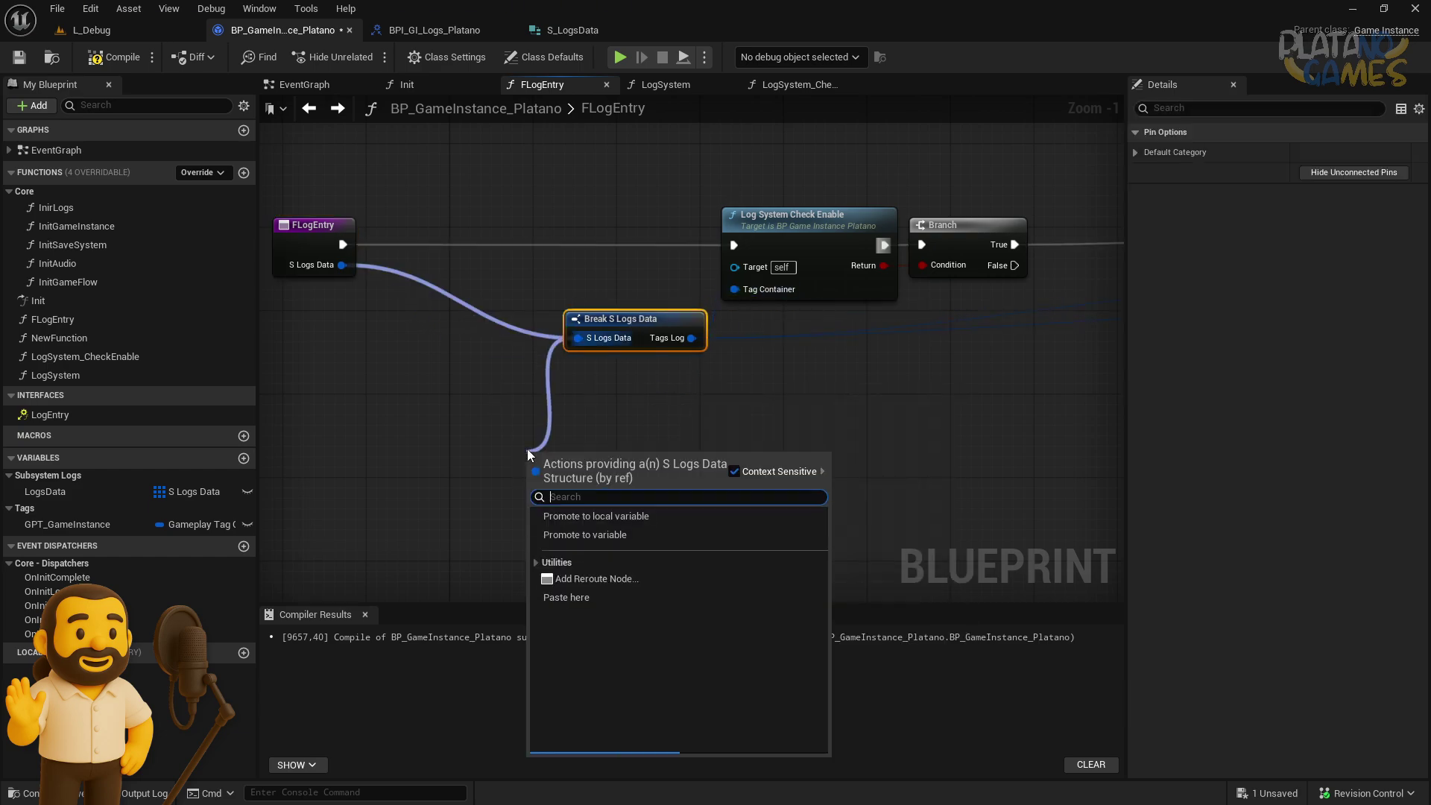
type("s logs dat")
key("Down")
key("Return")
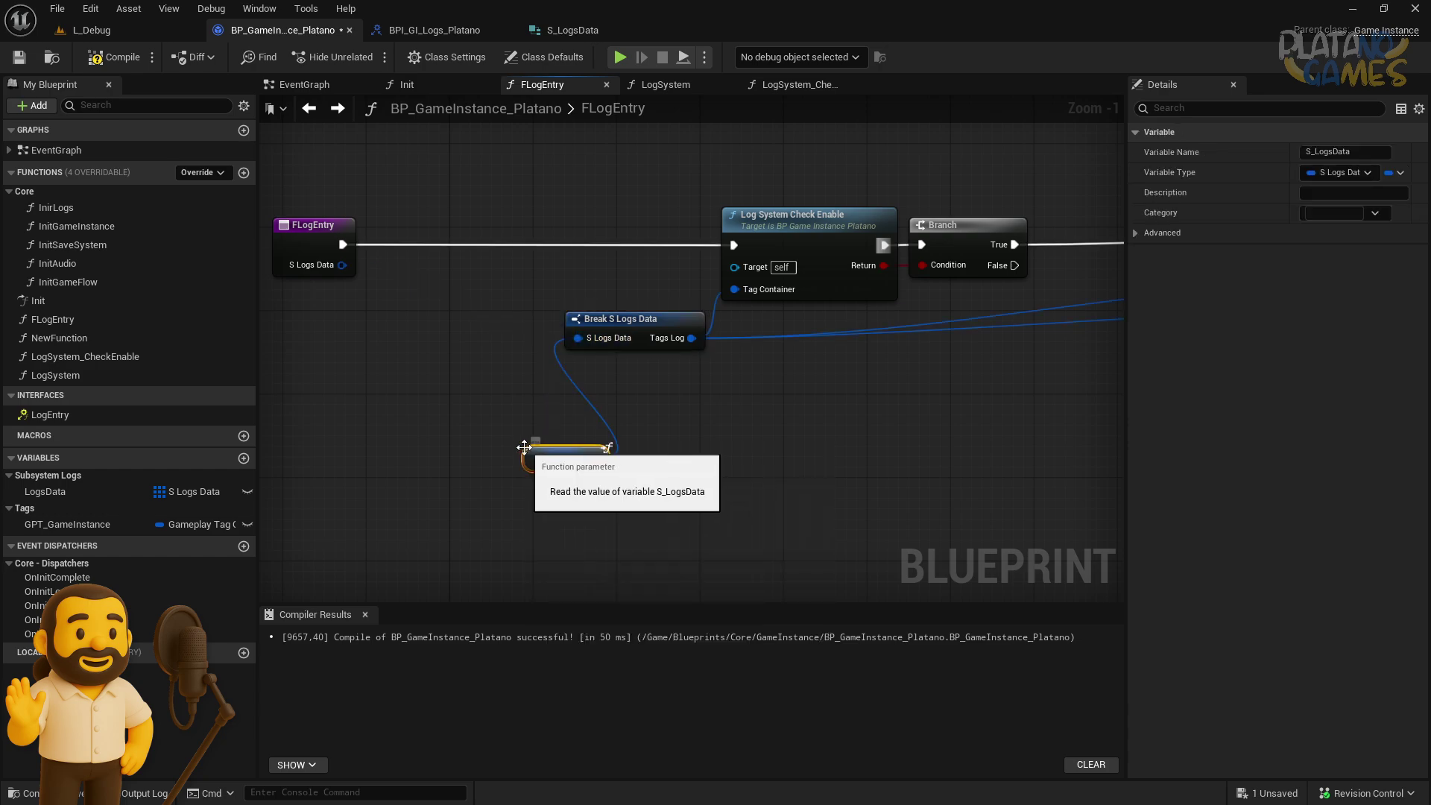
left_click_drag(529, 333, 498, 333)
Copy the getter and Break pair and paste copies for New Function and Log System
left_click(634, 344, "ctrl")
key("ctrl+c")
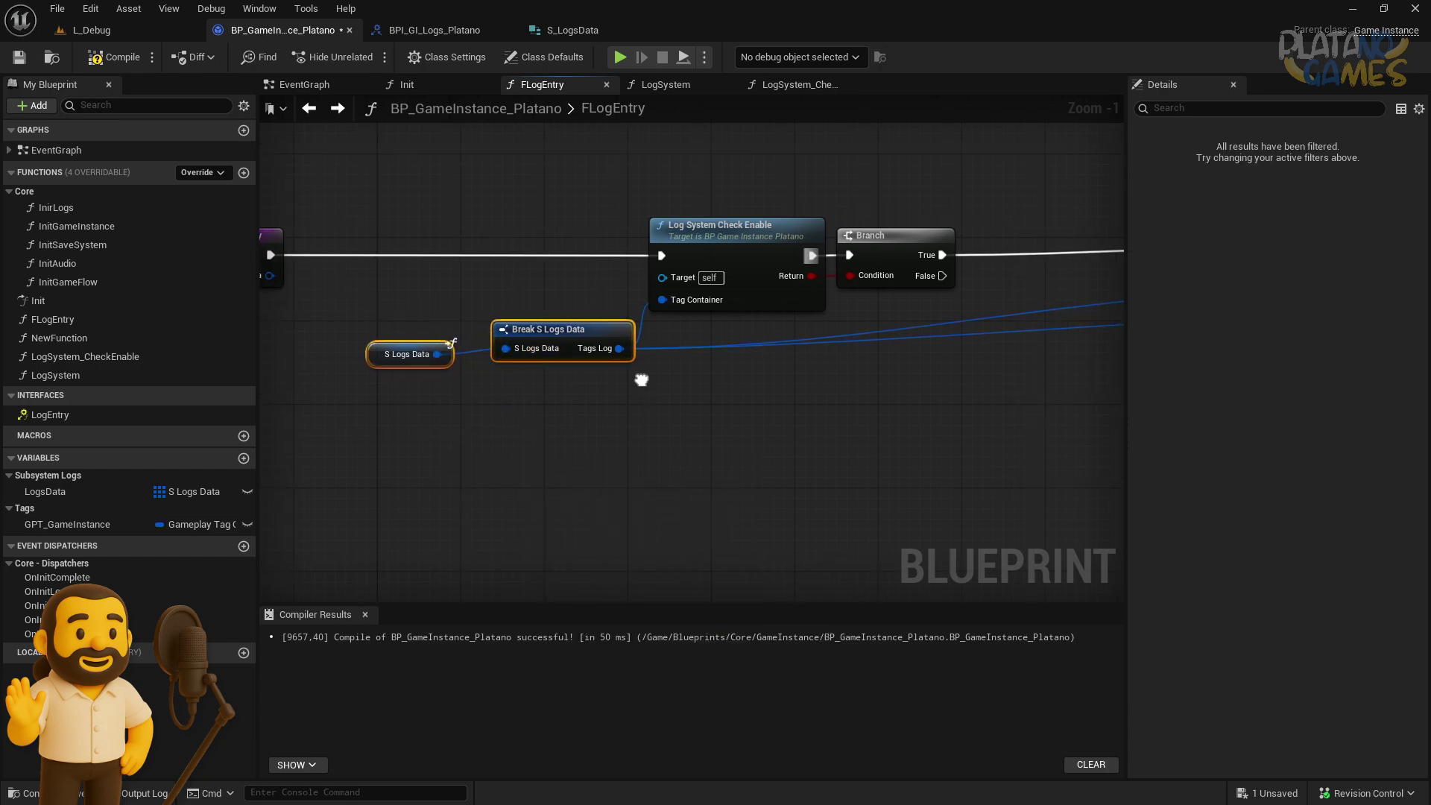
right_click_drag(639, 377, 129, 398)
key("ctrl+v")
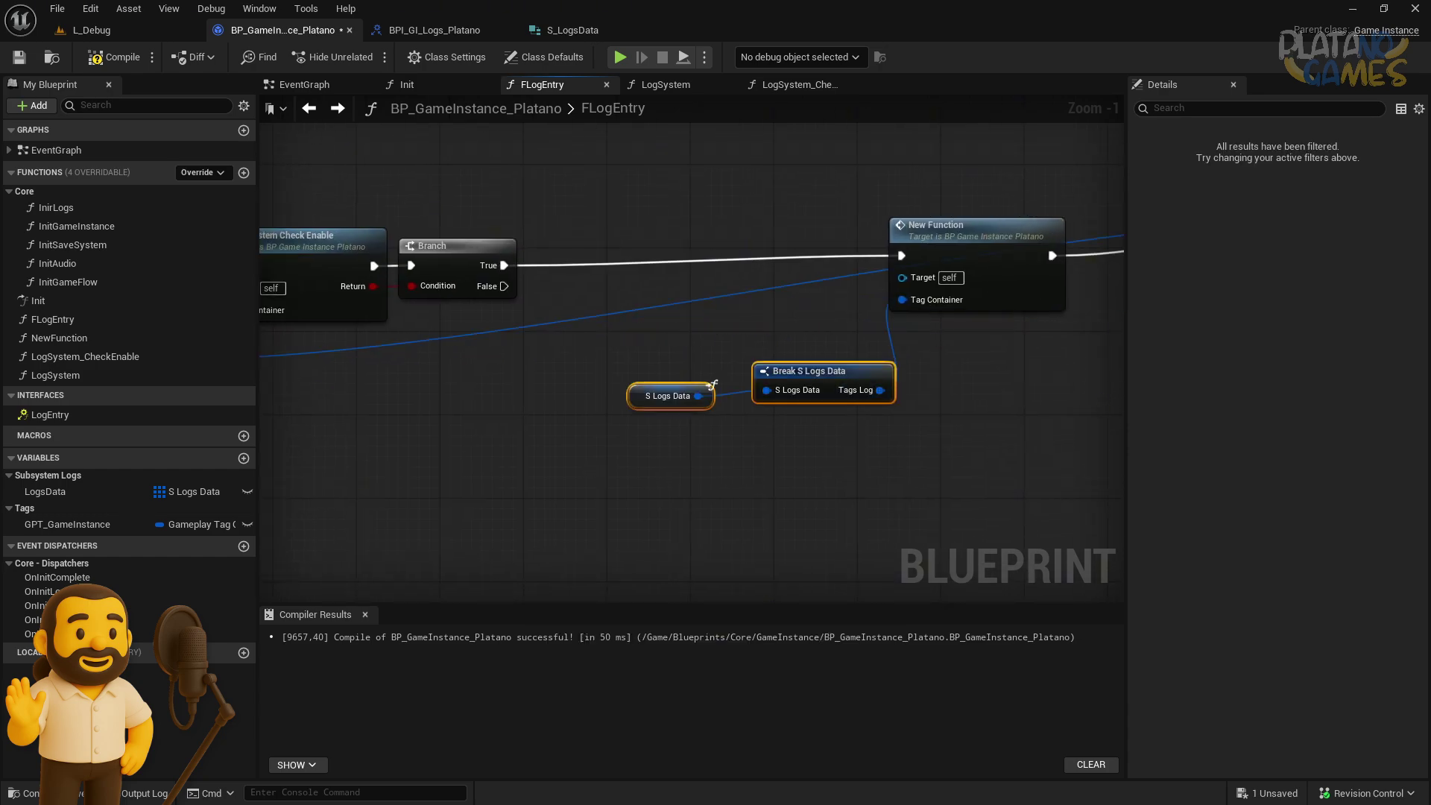
key("ctrl+x")
right_click_drag(886, 358, 403, 351)
key("ctrl+v")
mouse_move(887, 342)
left_mouse_down()
mouse_move(858, 292)
mouse_move(887, 293)
left_mouse_up()
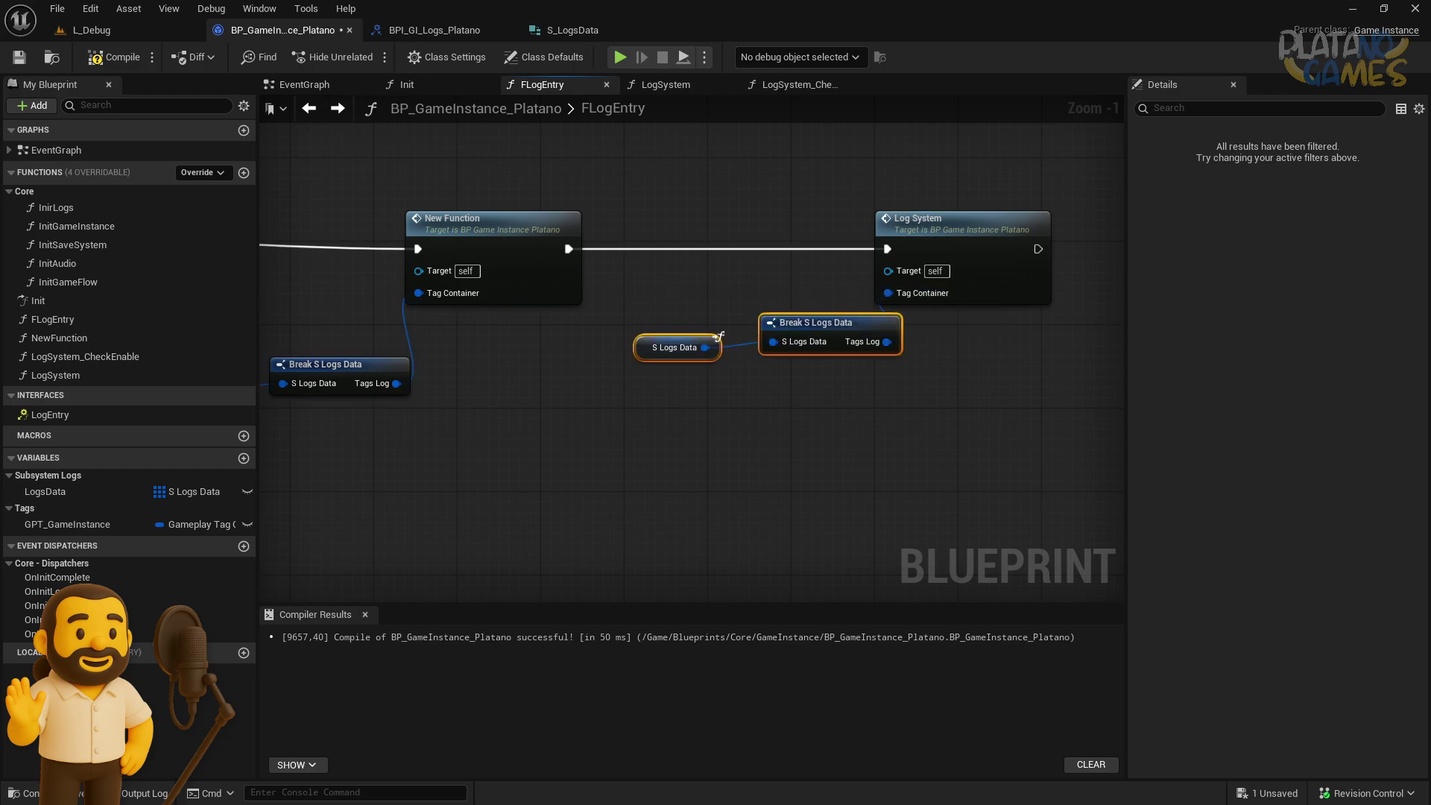
Wire the Break's Tags Log into Log System's Tag Container and align that group with Q
scroll(649, 405, "down", 3)
left_click_drag(656, 328, 717, 270)
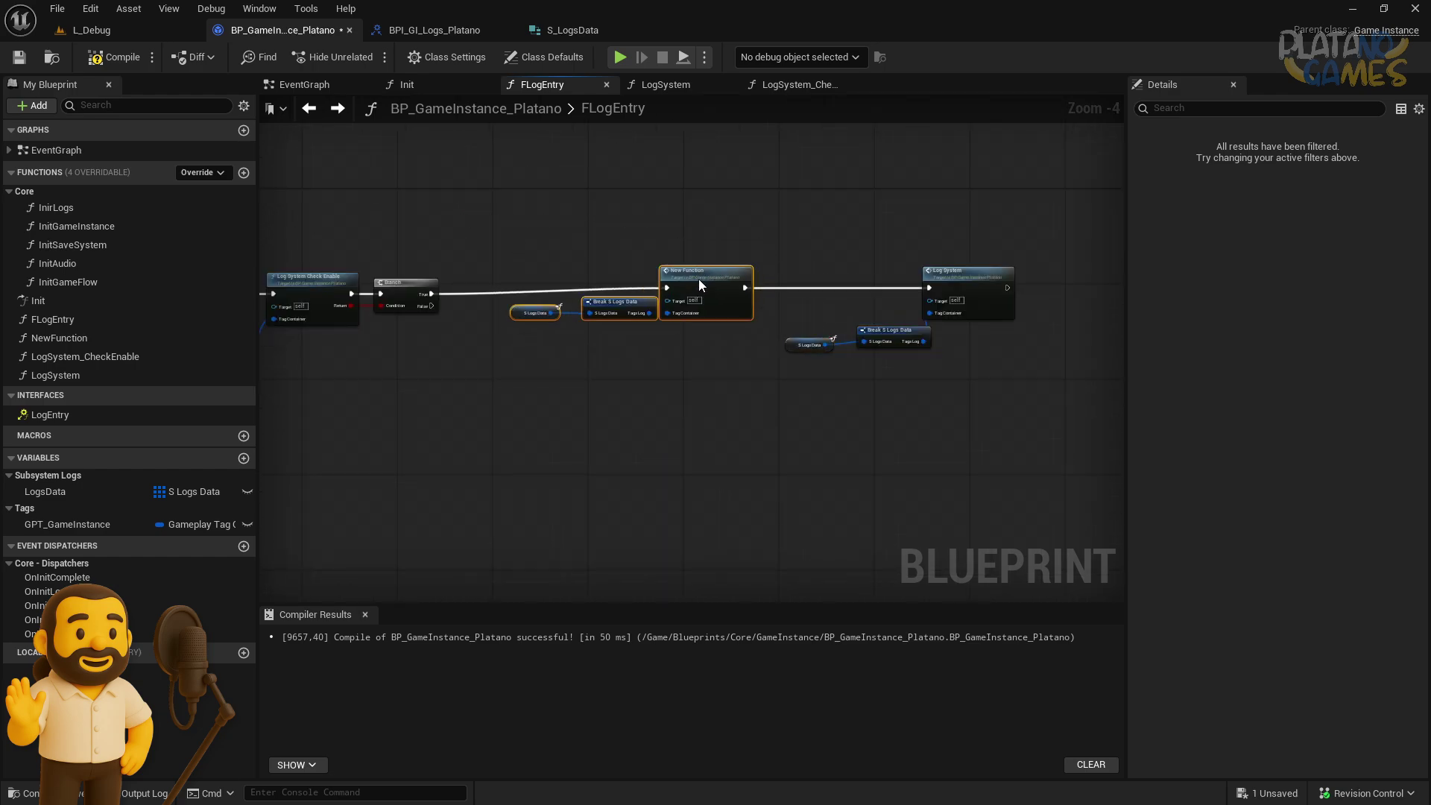
left_click(699, 281, "ctrl")
scroll(619, 323, "up", 4)
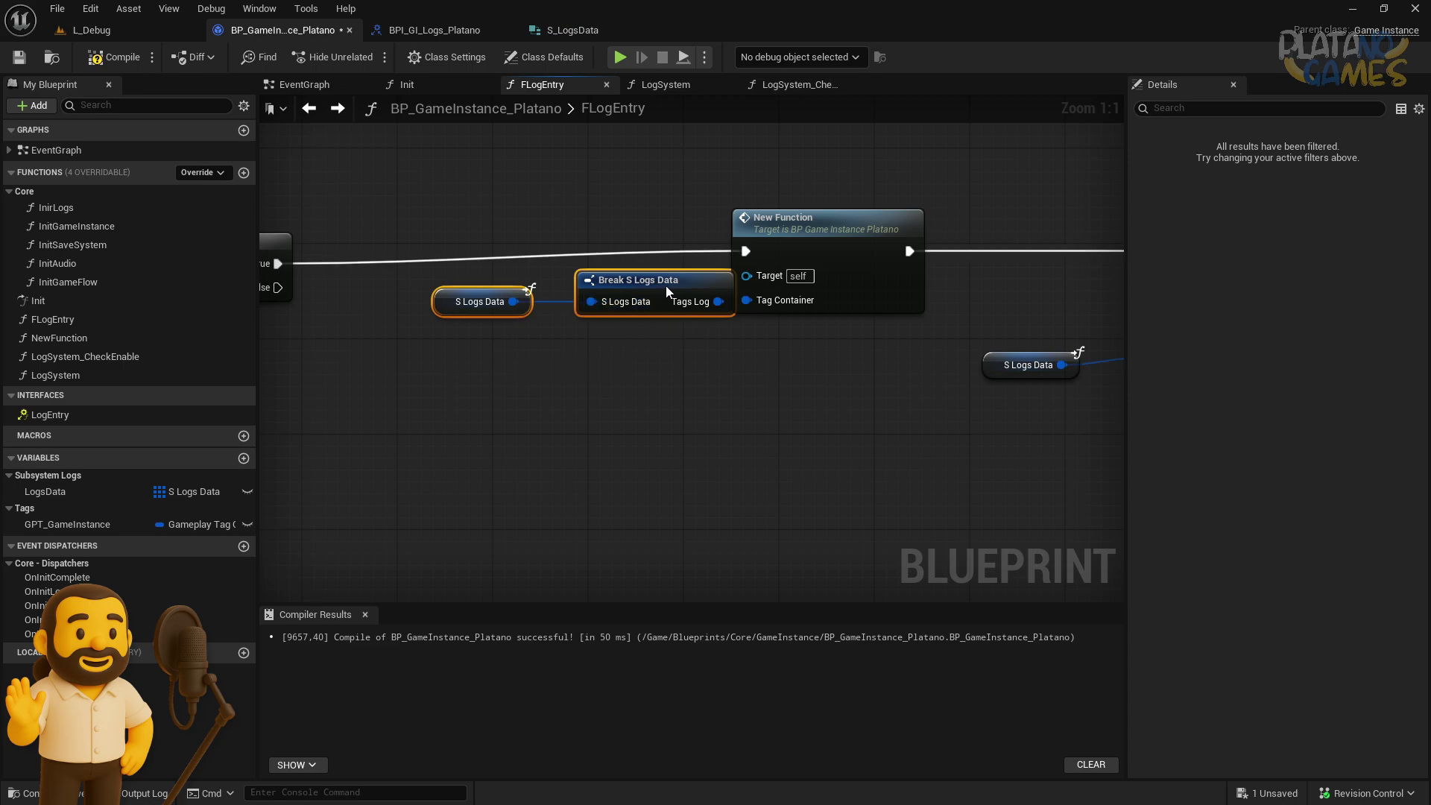
scroll(763, 303, "down", 1)
right_click_drag(1061, 302, 532, 303)
left_click_drag(773, 265, 967, 268)
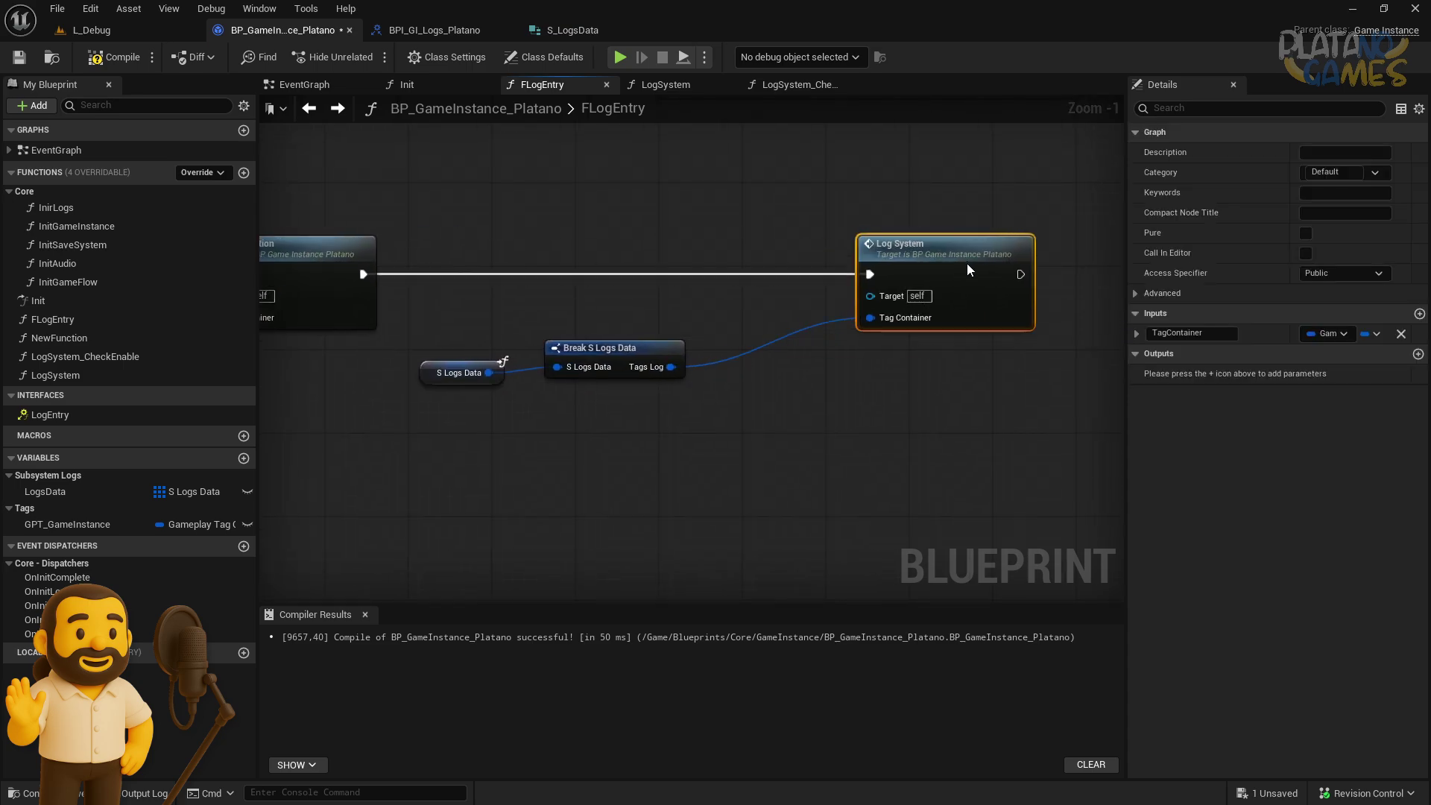
left_click_drag(624, 400, 447, 350)
left_click_drag(633, 347, 762, 315)
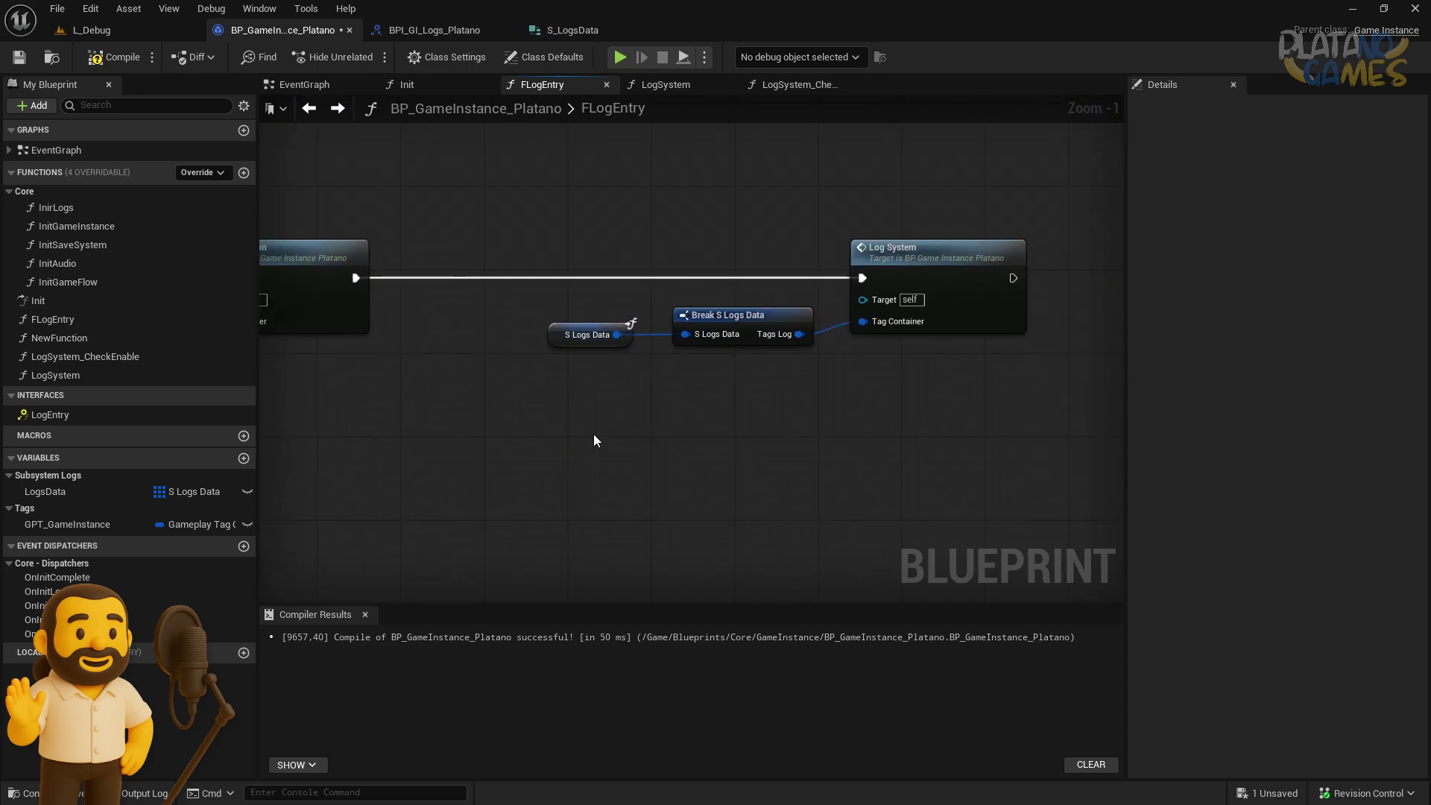
left_click_drag(593, 440, 927, 261)
key("q")
Align the nodes along the exec line with Q and tidy the Break, Log System and Branch group
right_click_drag(574, 369, 583, 368)
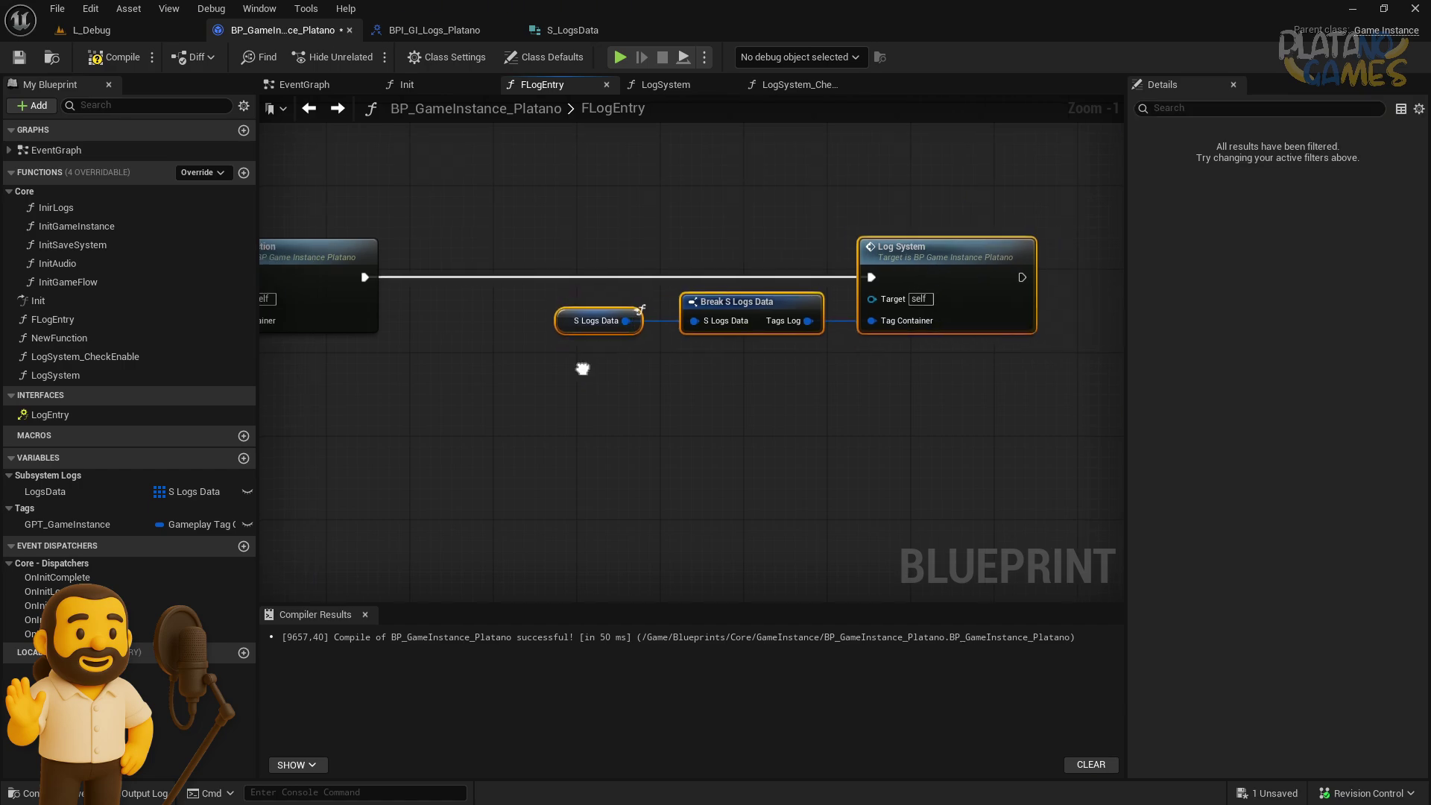
scroll(918, 422, "down", 2)
right_click_drag(831, 231, 703, 256)
left_click_drag(705, 251, 328, 433)
key("q")
right_click_drag(739, 382, 824, 301)
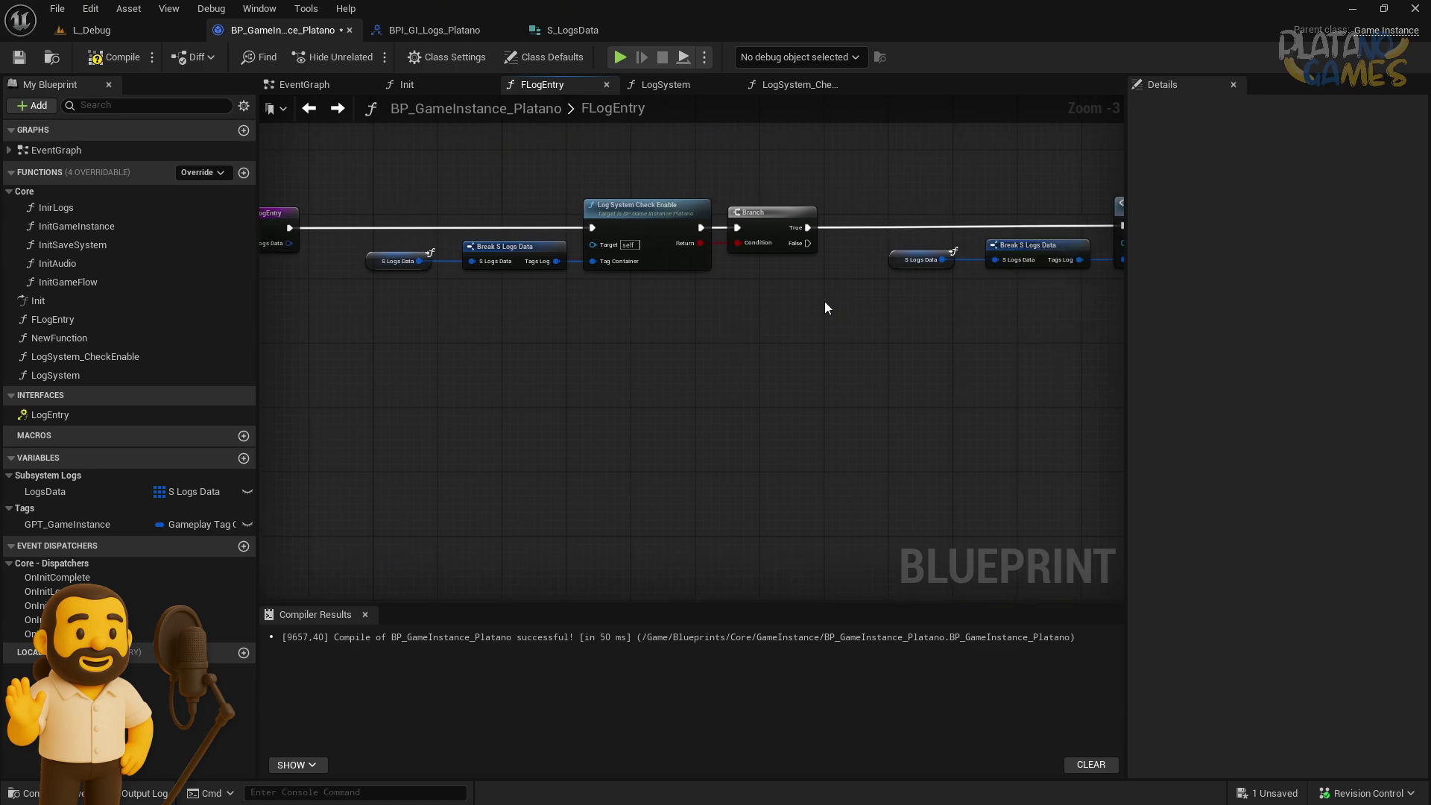
left_click_drag(652, 209, 626, 209)
right_click_drag(626, 210, 761, 298)
Open the New Function graph, nudge the Has Tag node left, and compile the blueprint
scroll(761, 298, "up", 3)
left_click(749, 240)
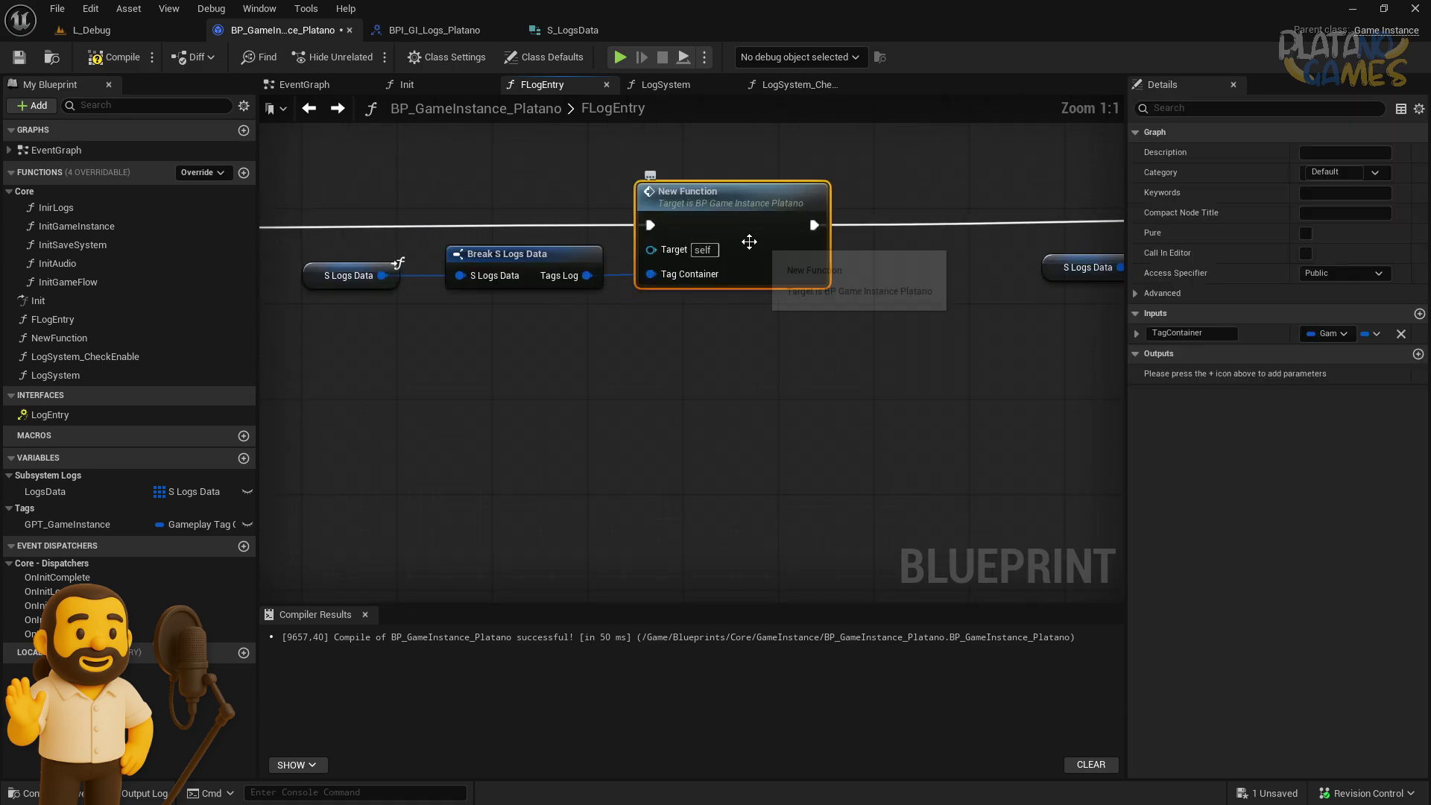
double_click(749, 240)
left_click(337, 276)
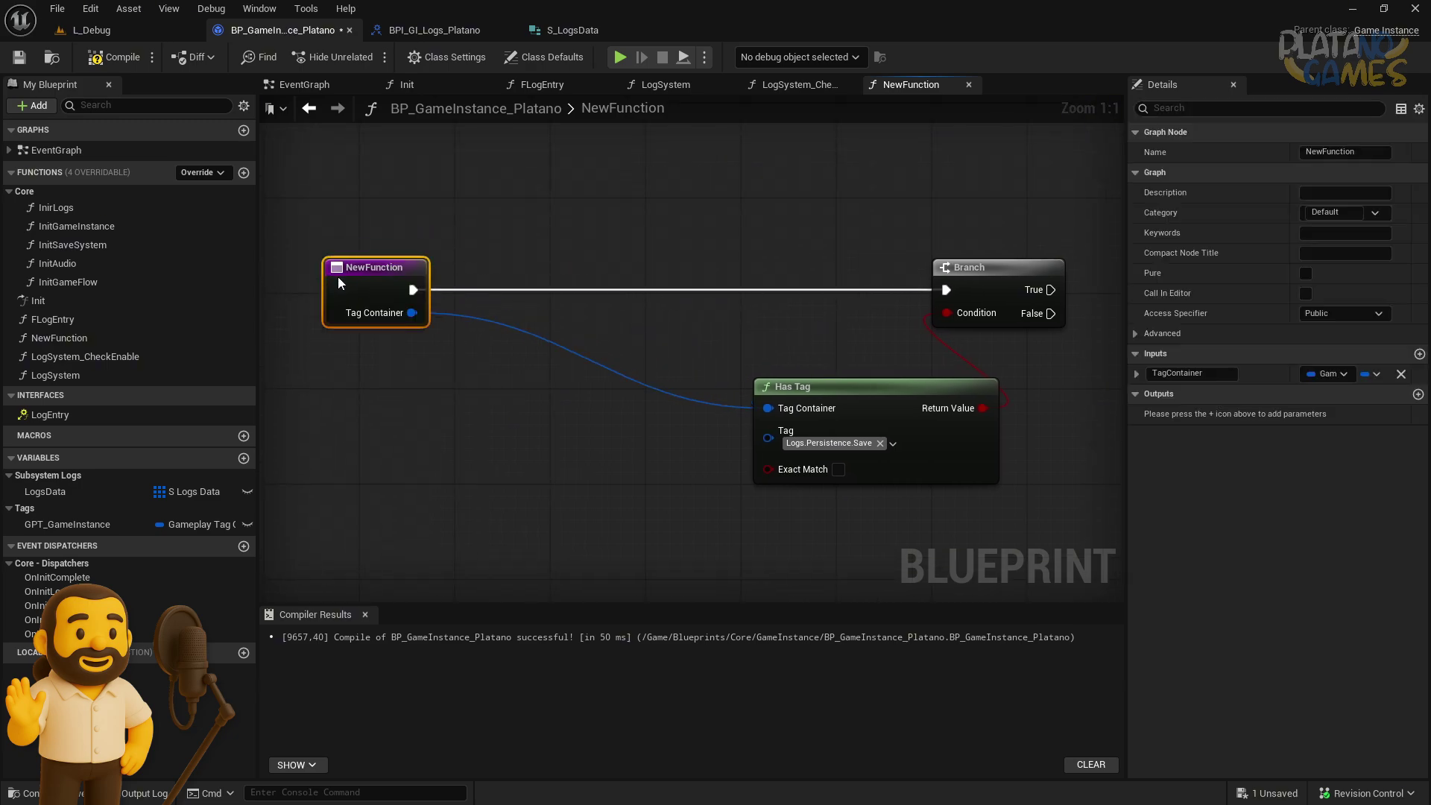
mouse_move(854, 387)
left_mouse_down()
mouse_move(709, 338)
mouse_move(877, 256)
left_mouse_up()
scroll(731, 358, "down", 2)
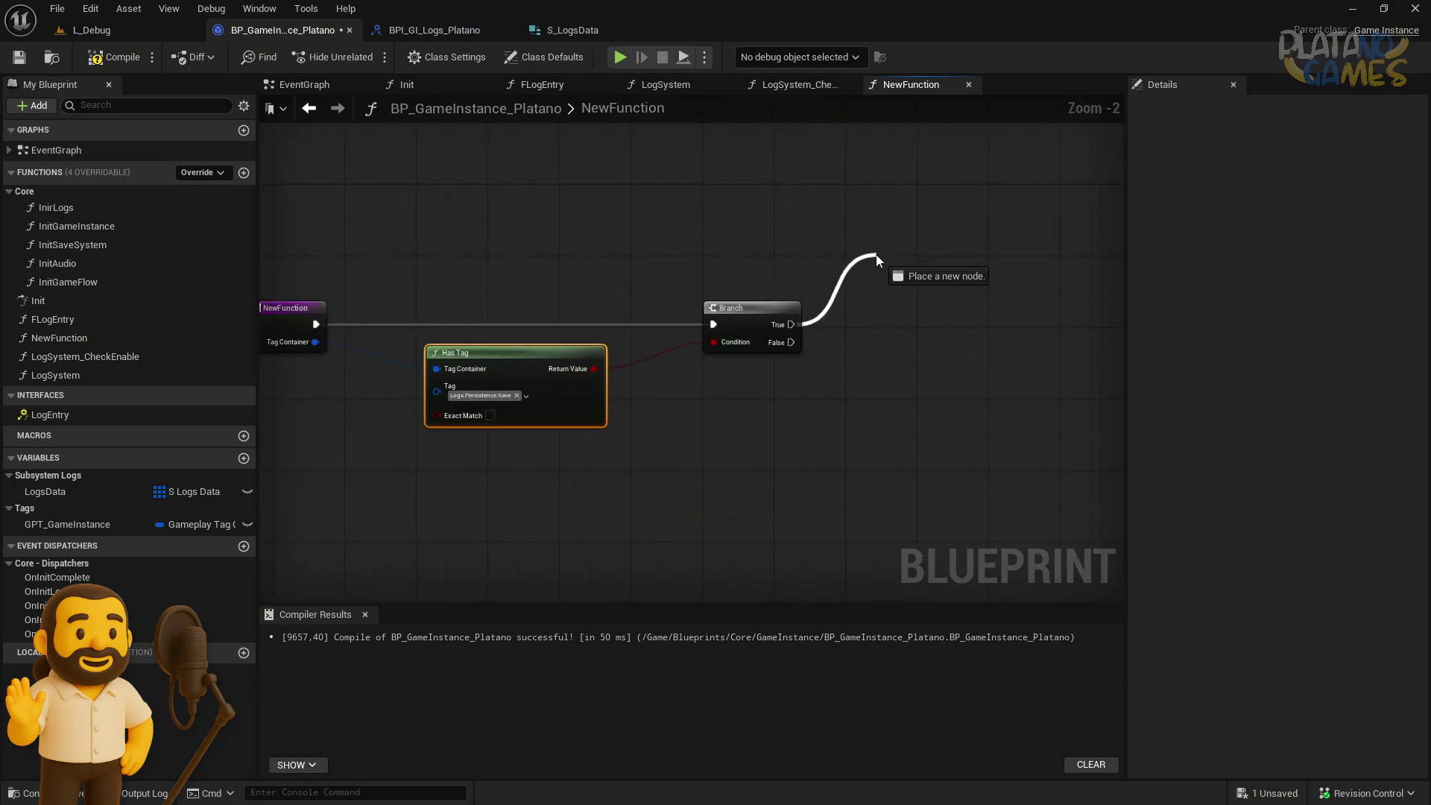
left_click(269, 146)
left_click(98, 62)
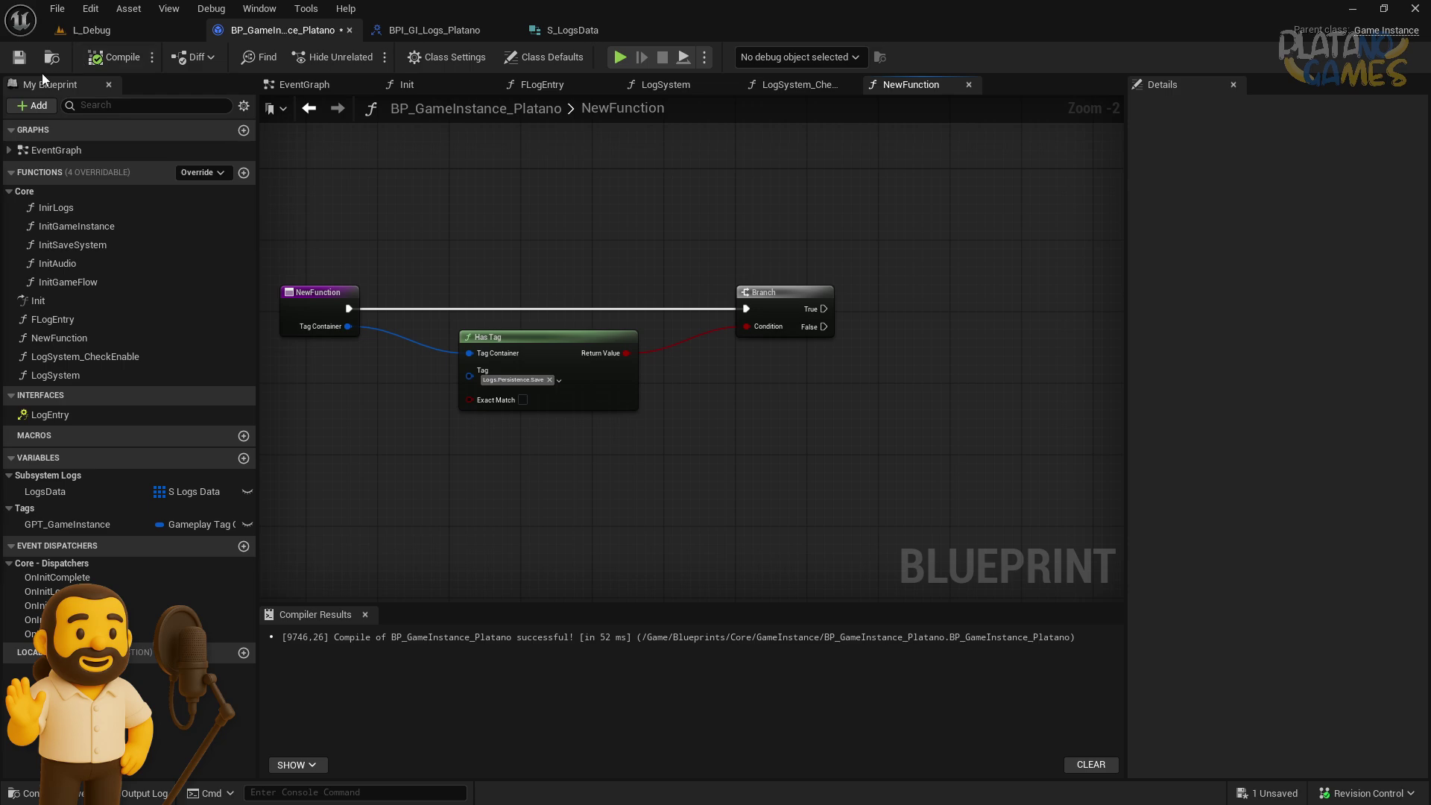
Back in FLogEntry, rename NewFunction to LogSystem_CheckPersistence
left_click(309, 109)
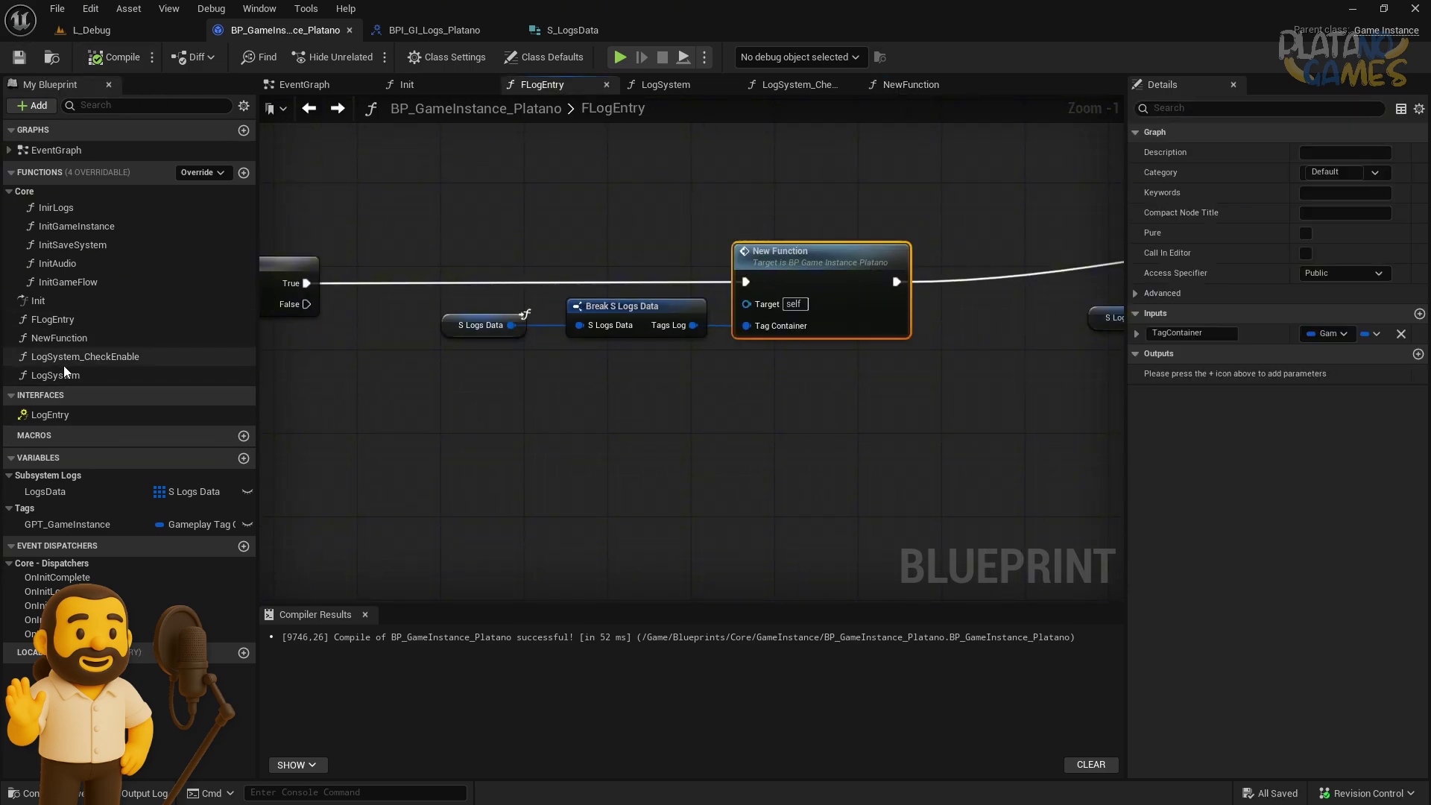
left_click(42, 337)
key("F2")
type("L")
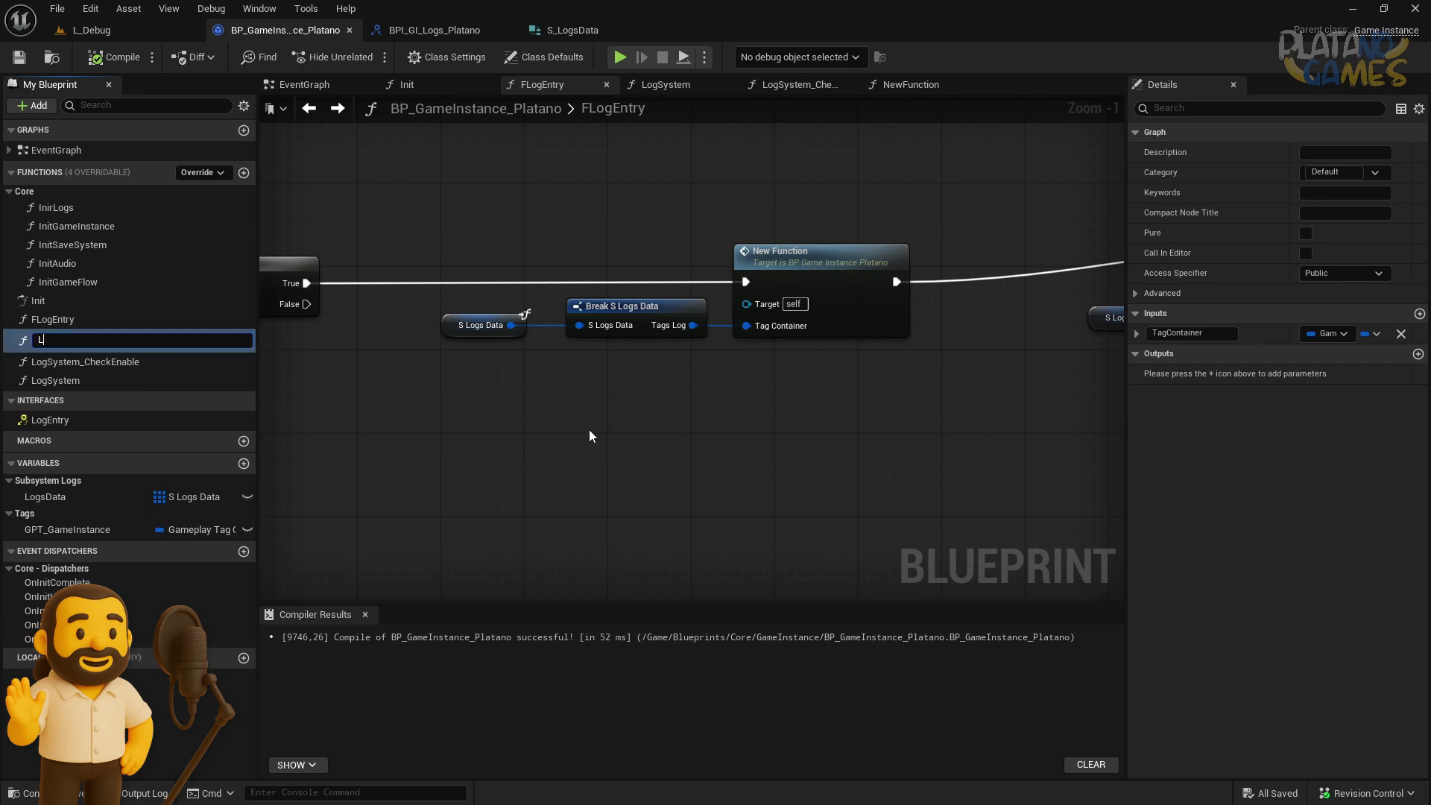
type("ogSystem_CheckSa")
type("ve")
key("Return")
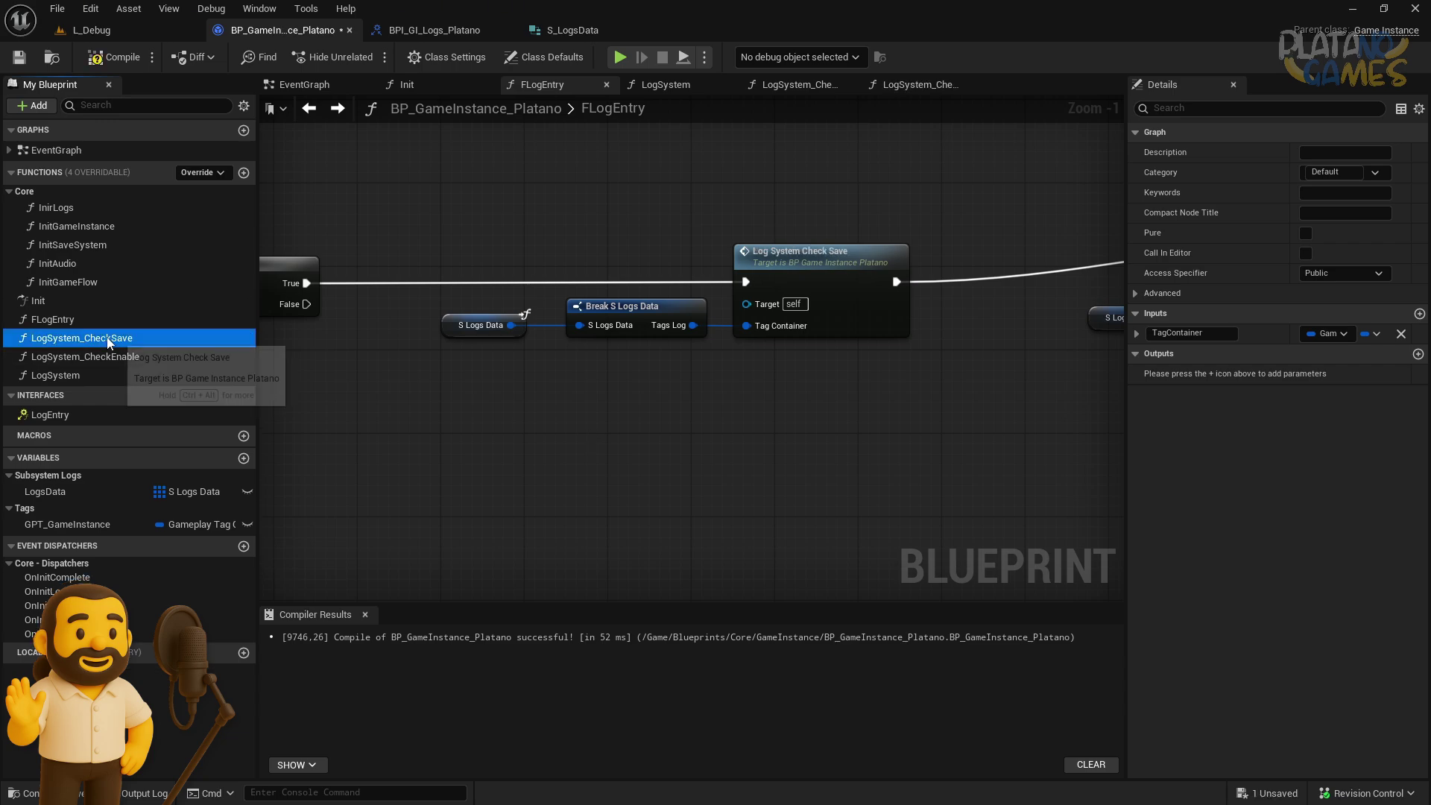
left_click(123, 343)
key("shift+End")
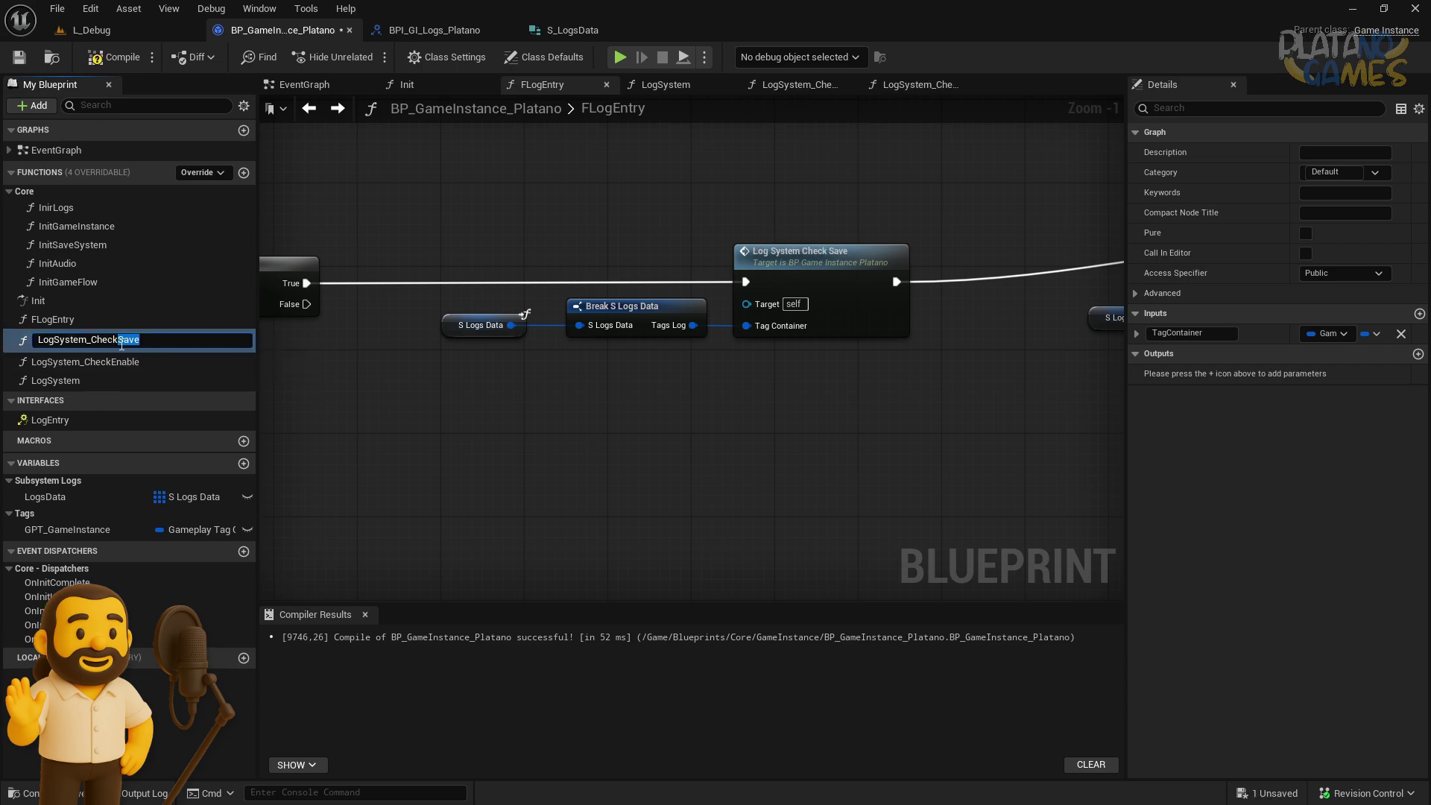
type("Re")
type("ersistenc")
key("Return")
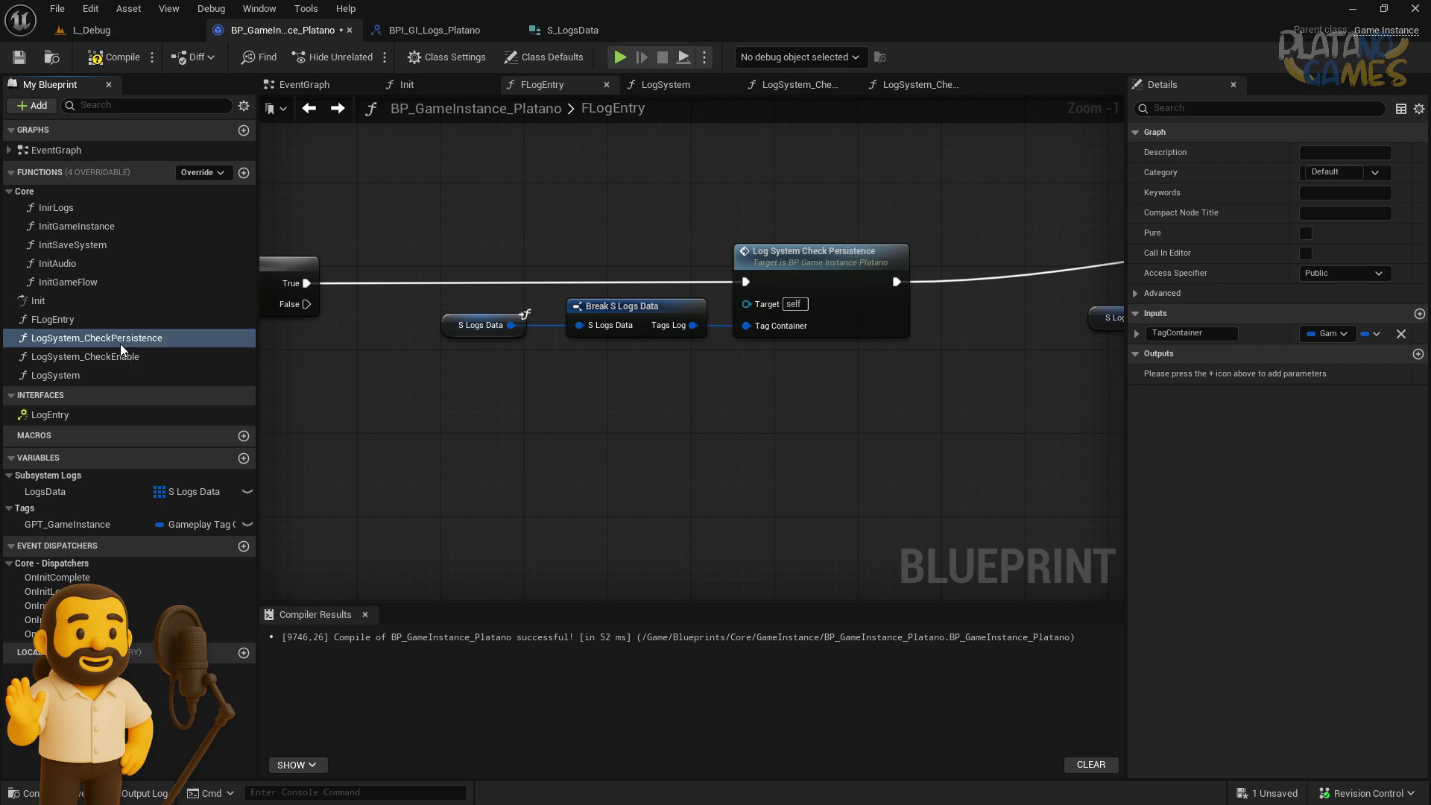
File the function under the LogSystem category and save the blueprint with Ctrl+S
left_click(1327, 172)
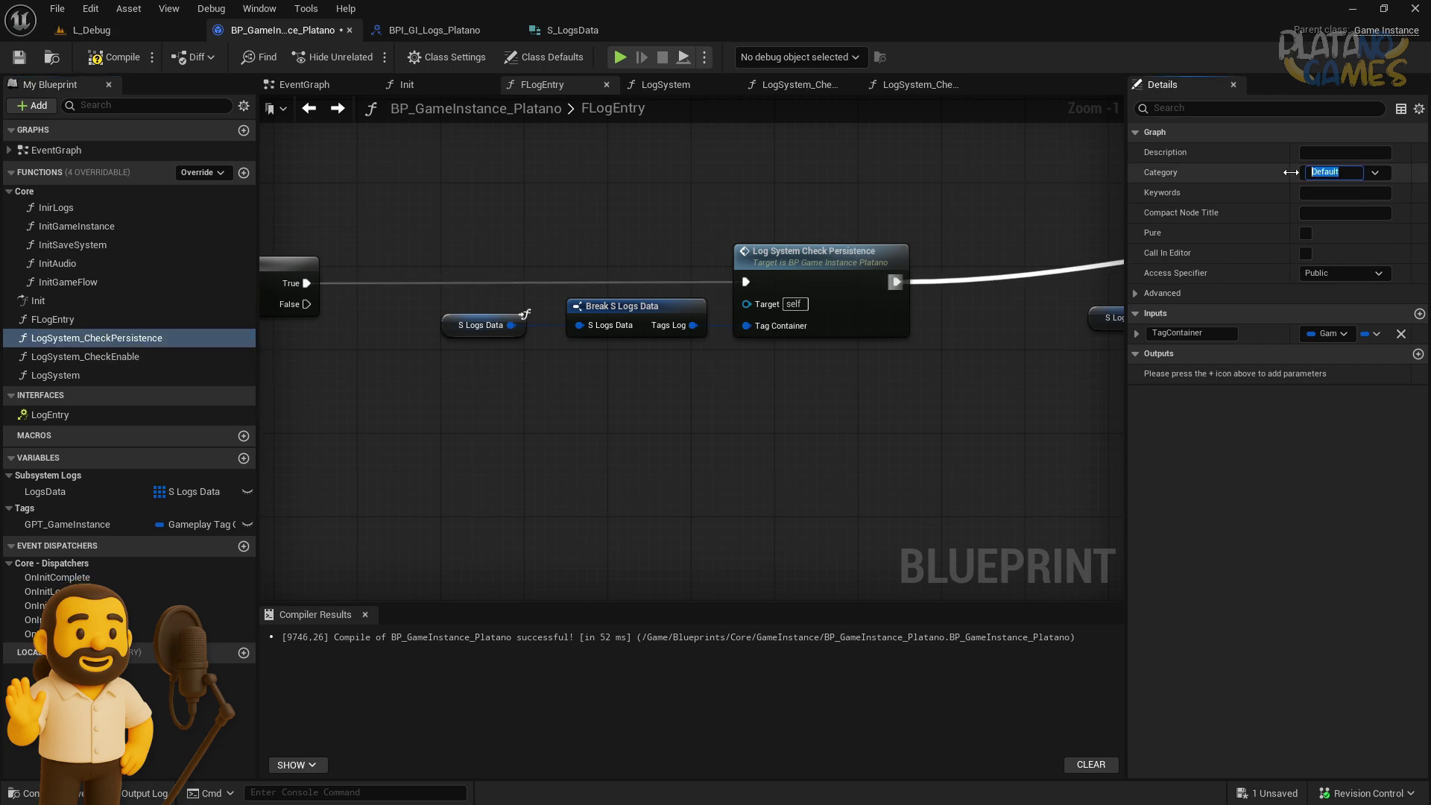
type("Log System")
key("Return")
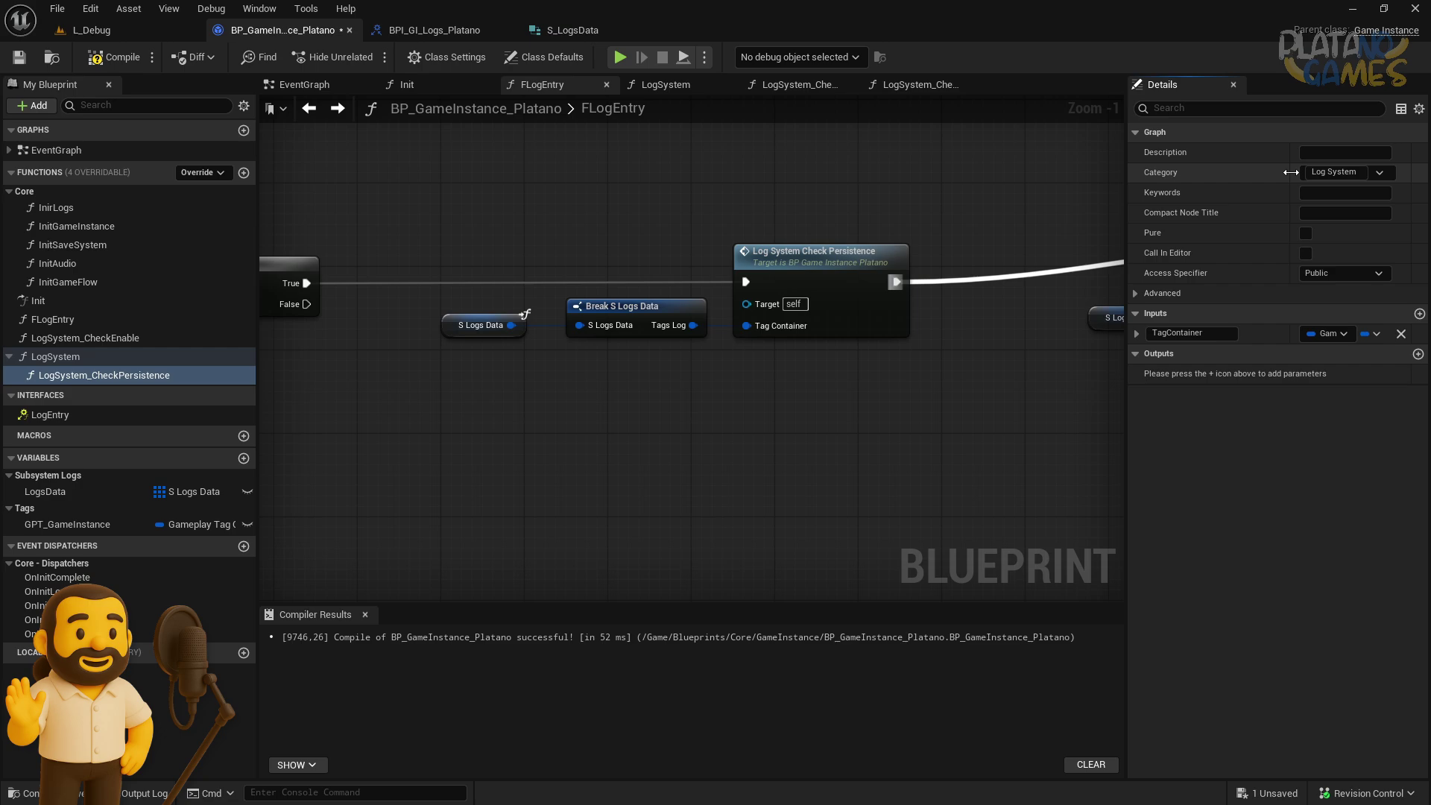
left_click(59, 337)
left_click_drag(59, 334, 85, 371)
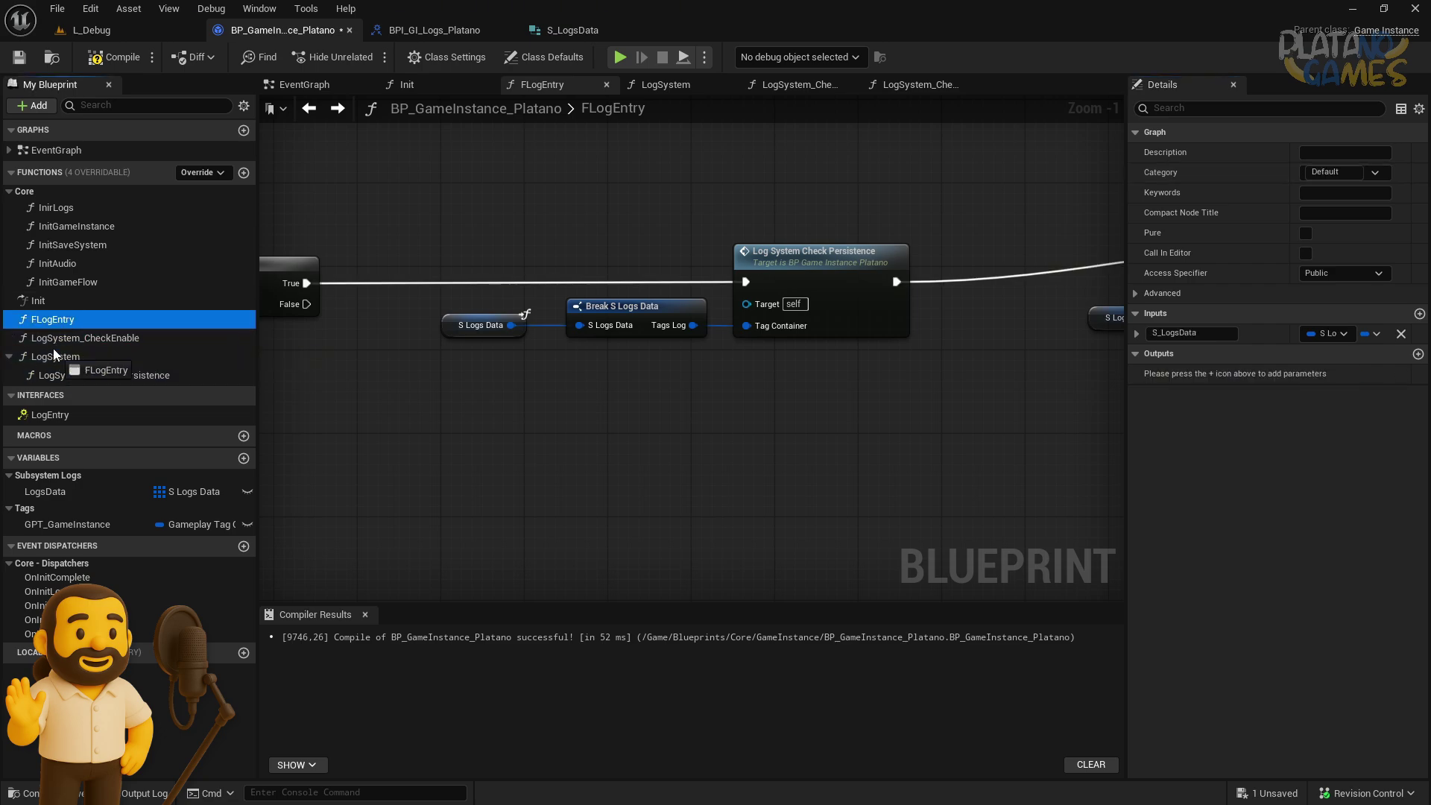
key("ctrl+s")
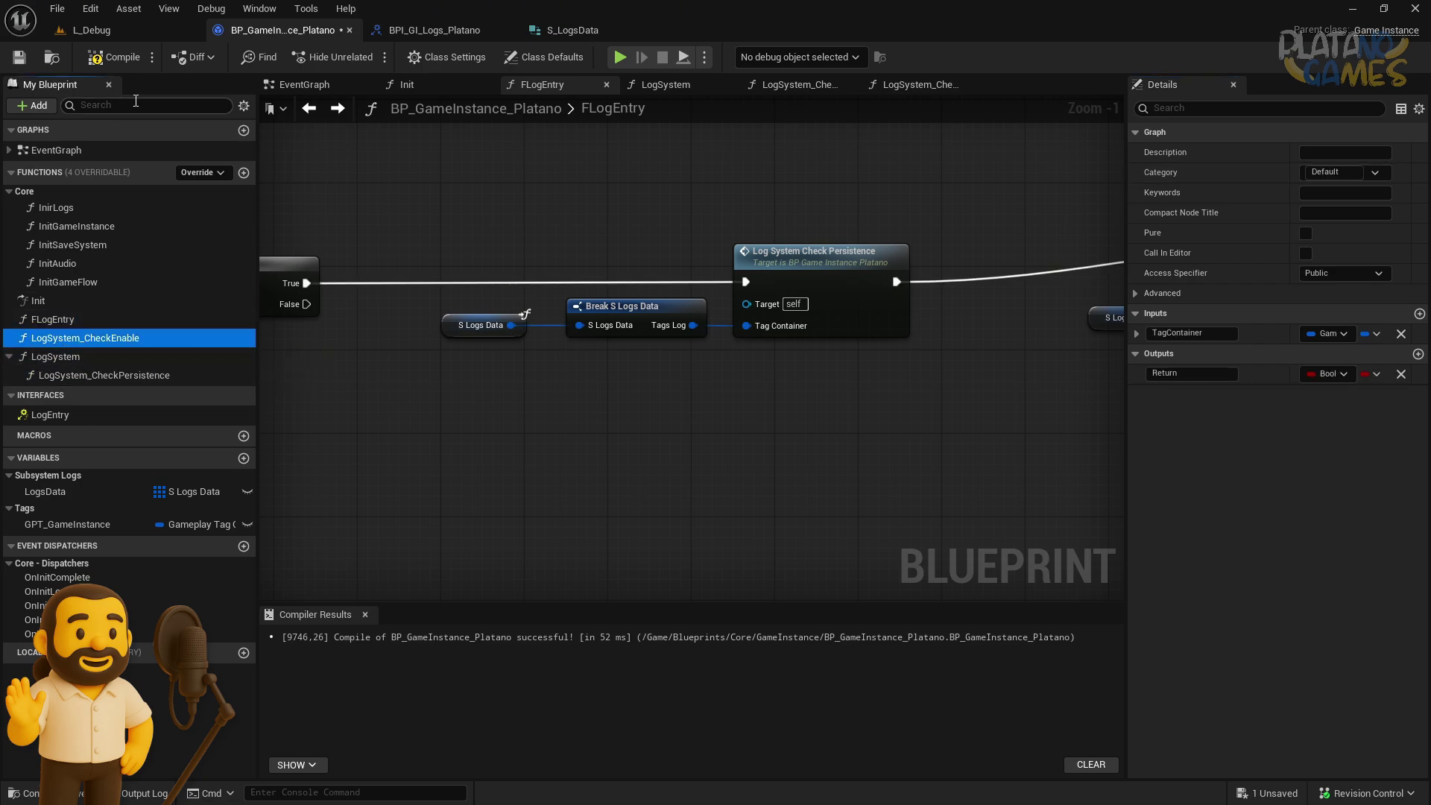
Name the new function Funciones Logs and move LogSystem_CheckPersistence above it in the list
left_click(69, 361)
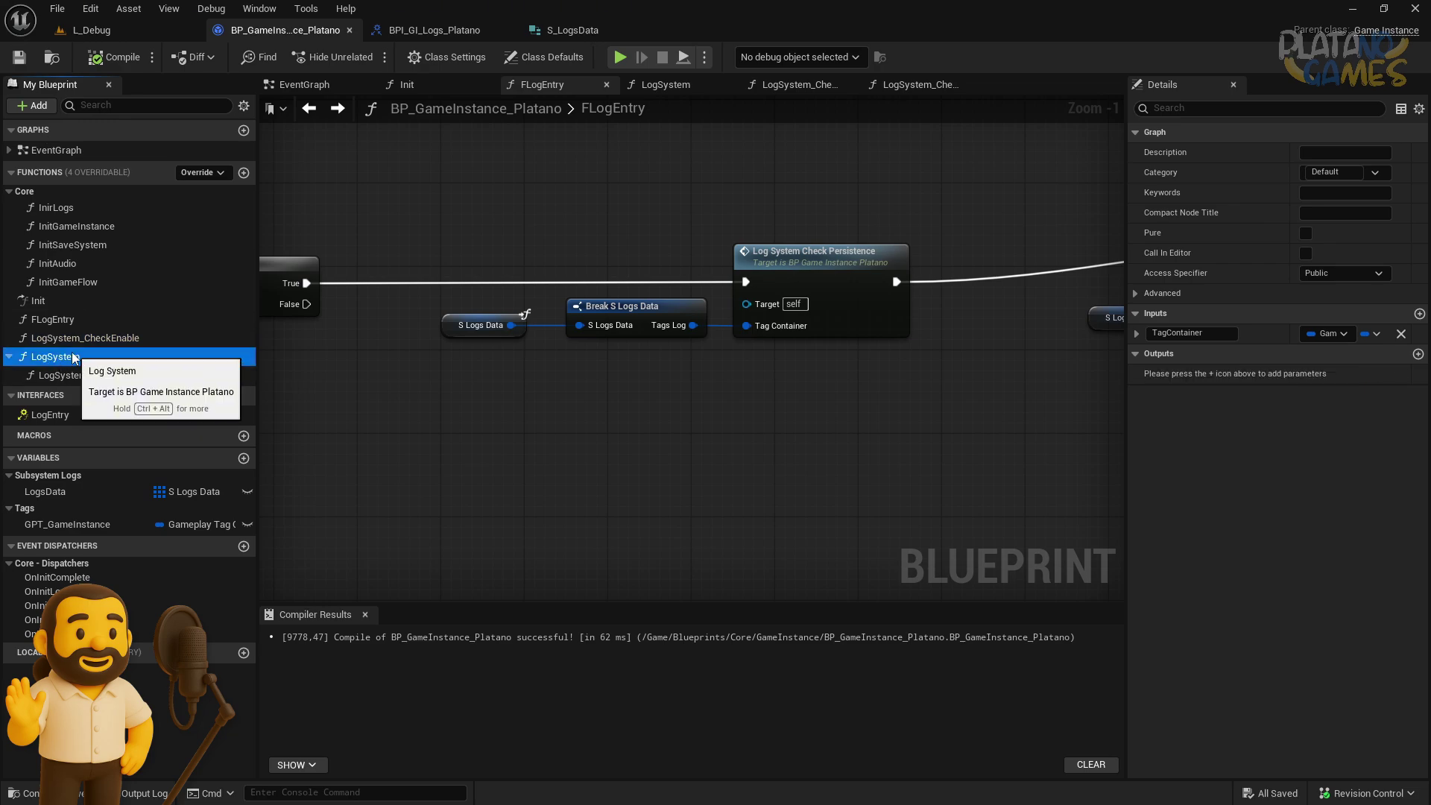
key("F2")
type("Funcione")
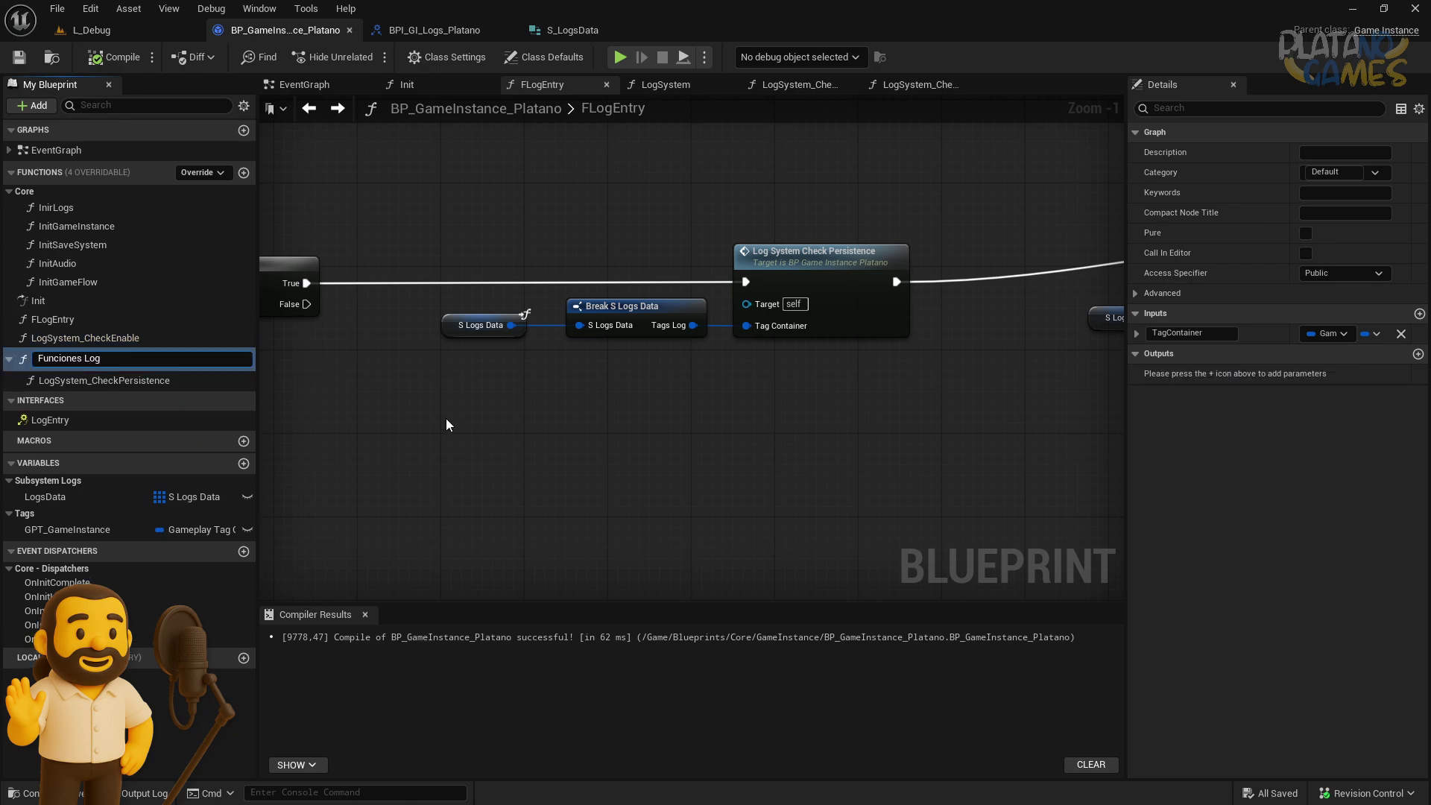
type("s Logs")
key("Return")
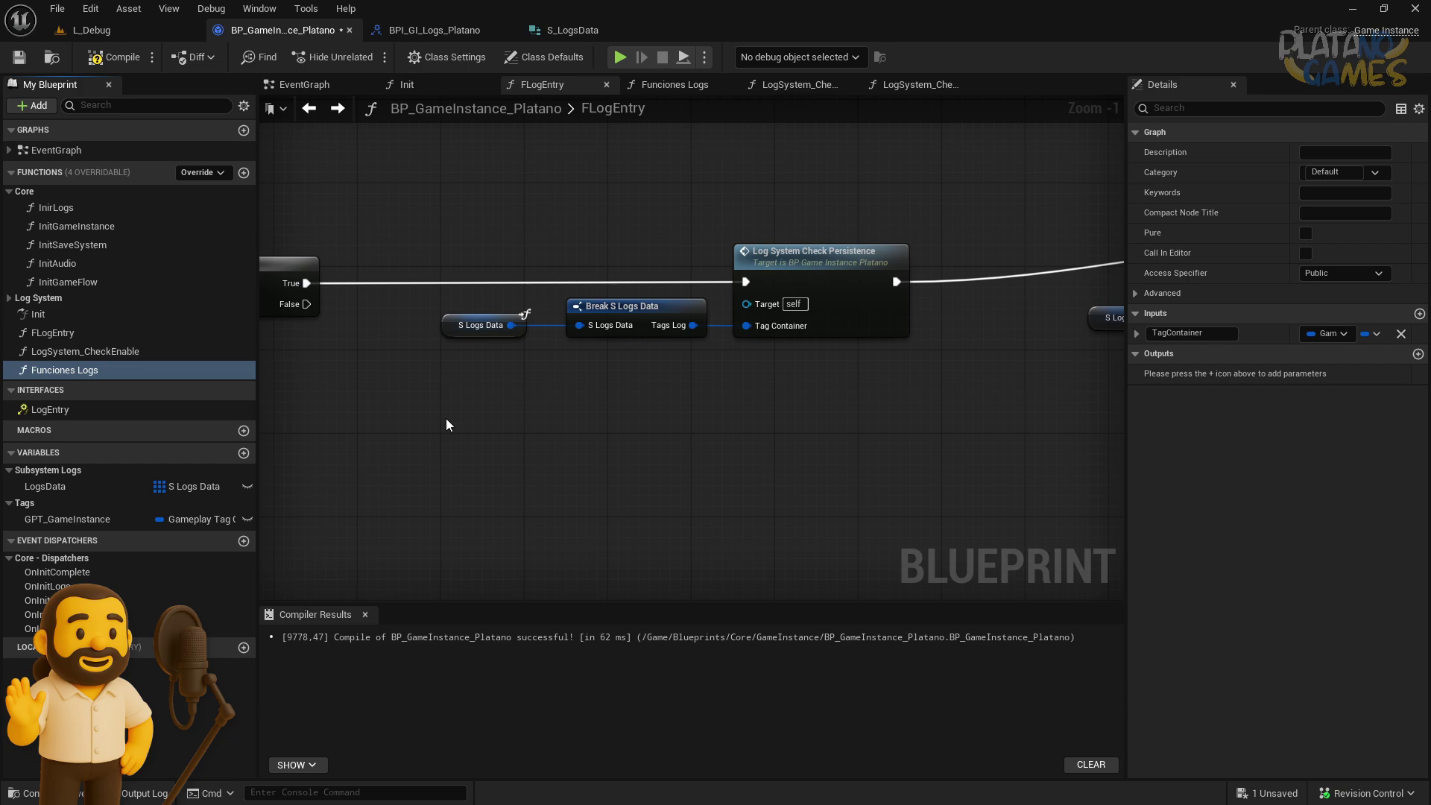
left_click_drag(59, 313, 48, 385)
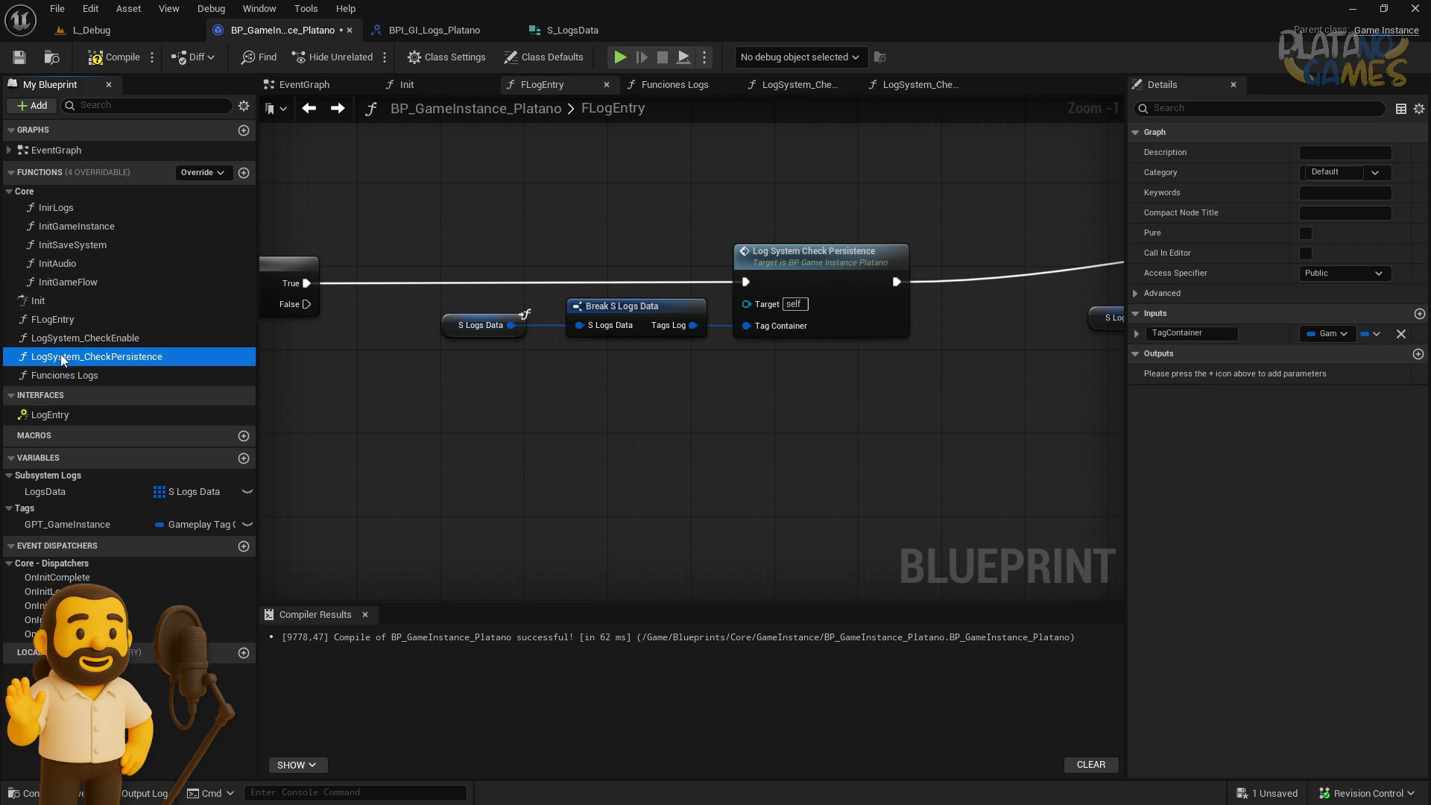
left_click(104, 377)
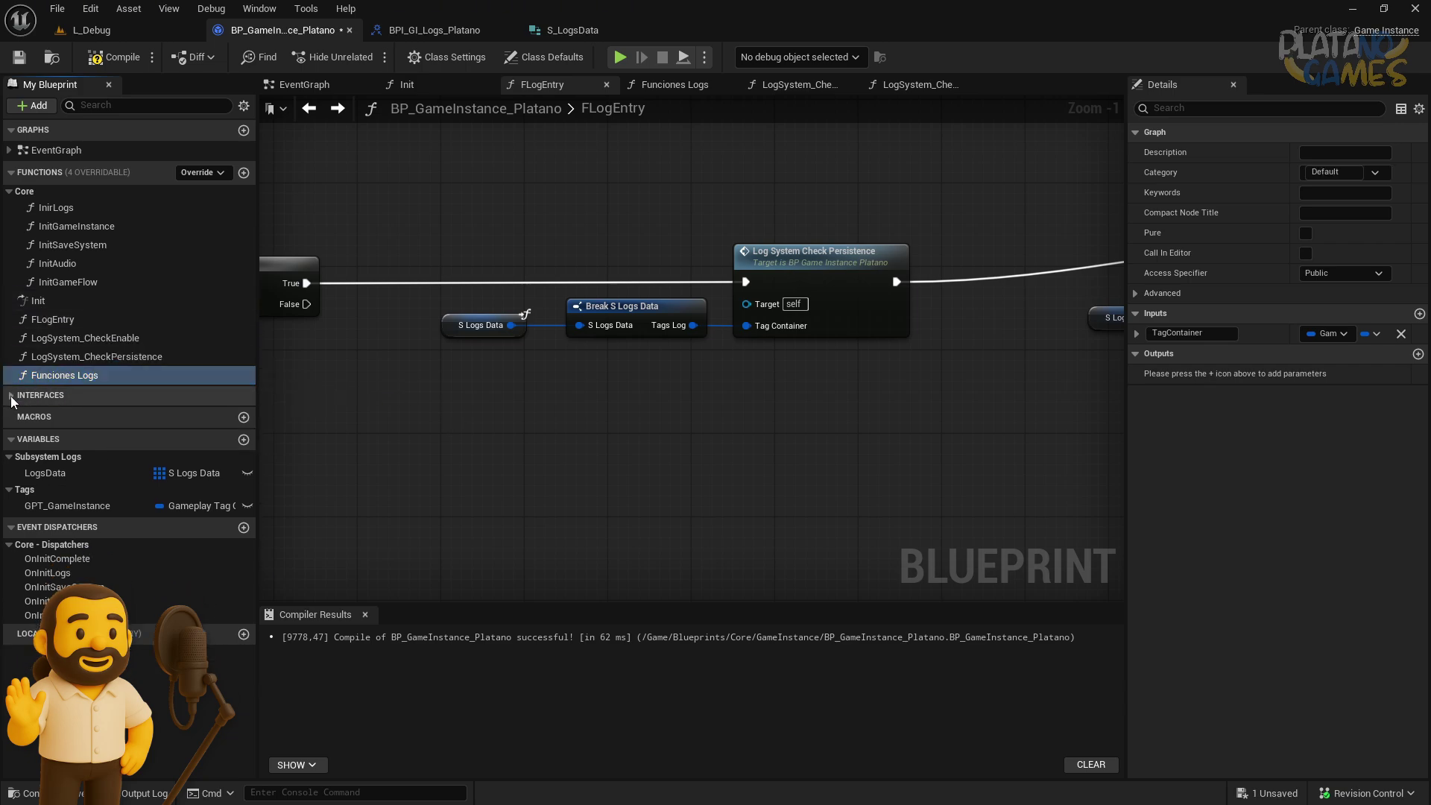
left_click(11, 395)
left_click(110, 377)
key("Return")
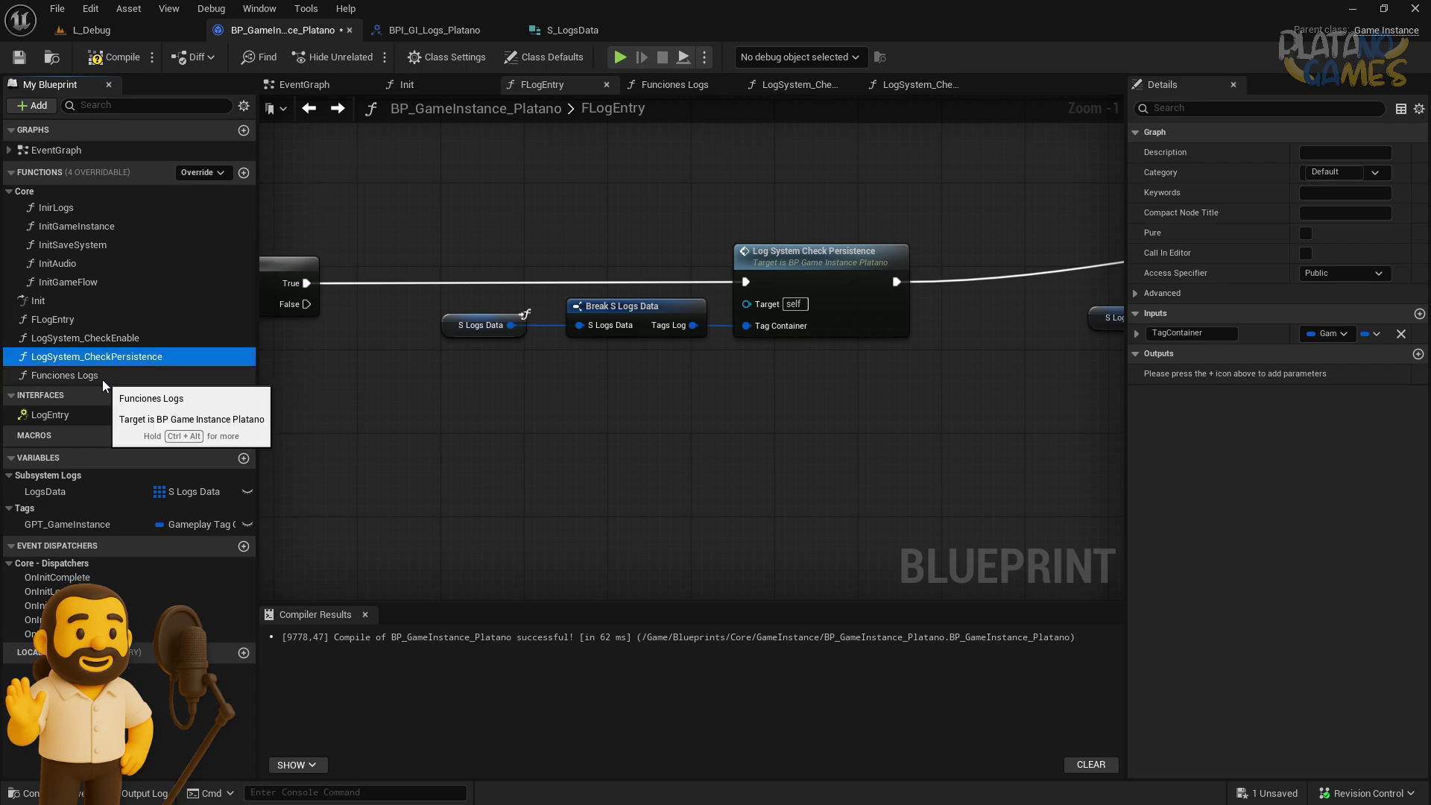
Keep its category at Default, locate its call node, and rename the function LogSystem_CheckView
left_click(1375, 171)
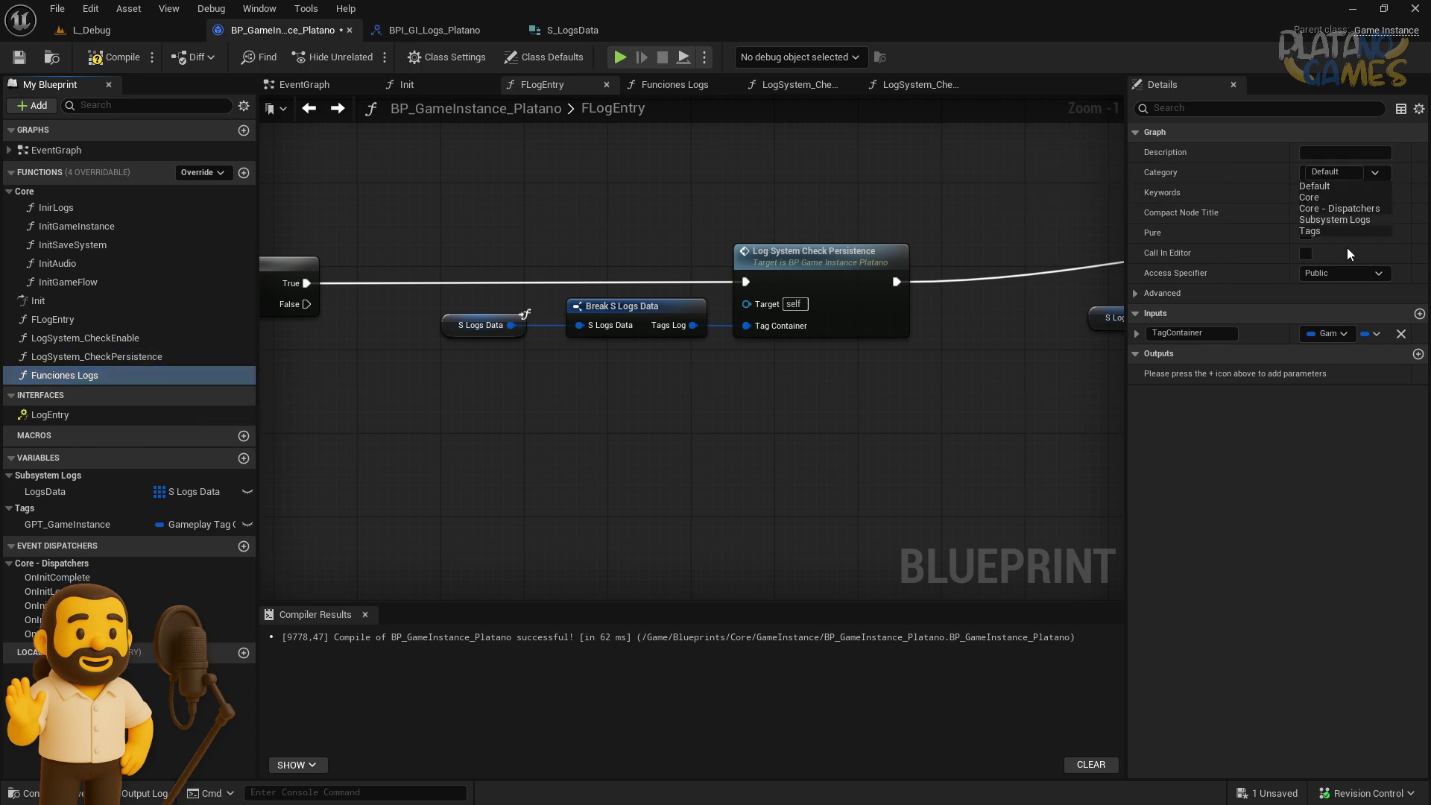
left_click(1375, 170)
scroll(638, 378, "down", 2)
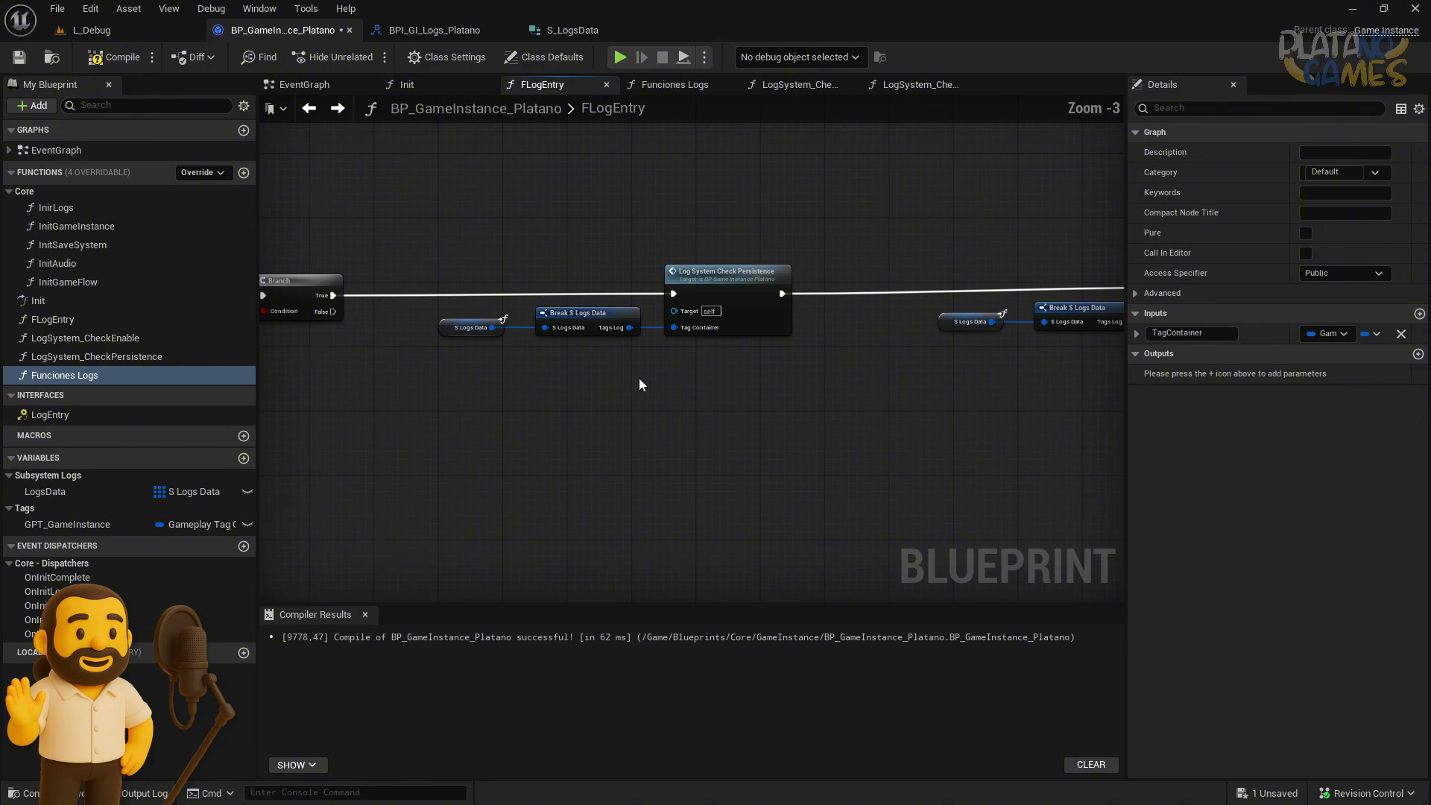
right_click_drag(813, 223, 588, 240)
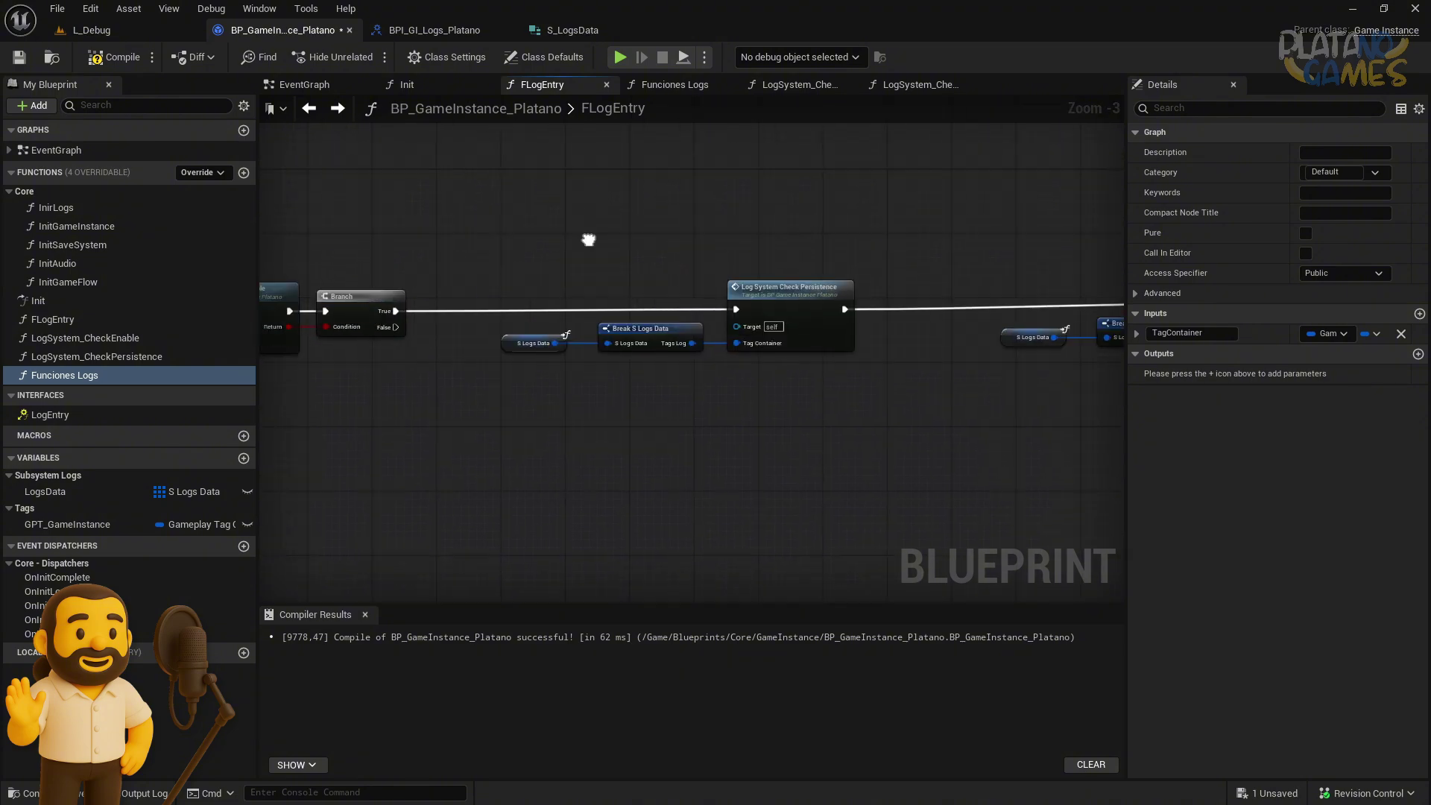
scroll(588, 239, "up", 3)
right_click_drag(963, 250, 325, 265)
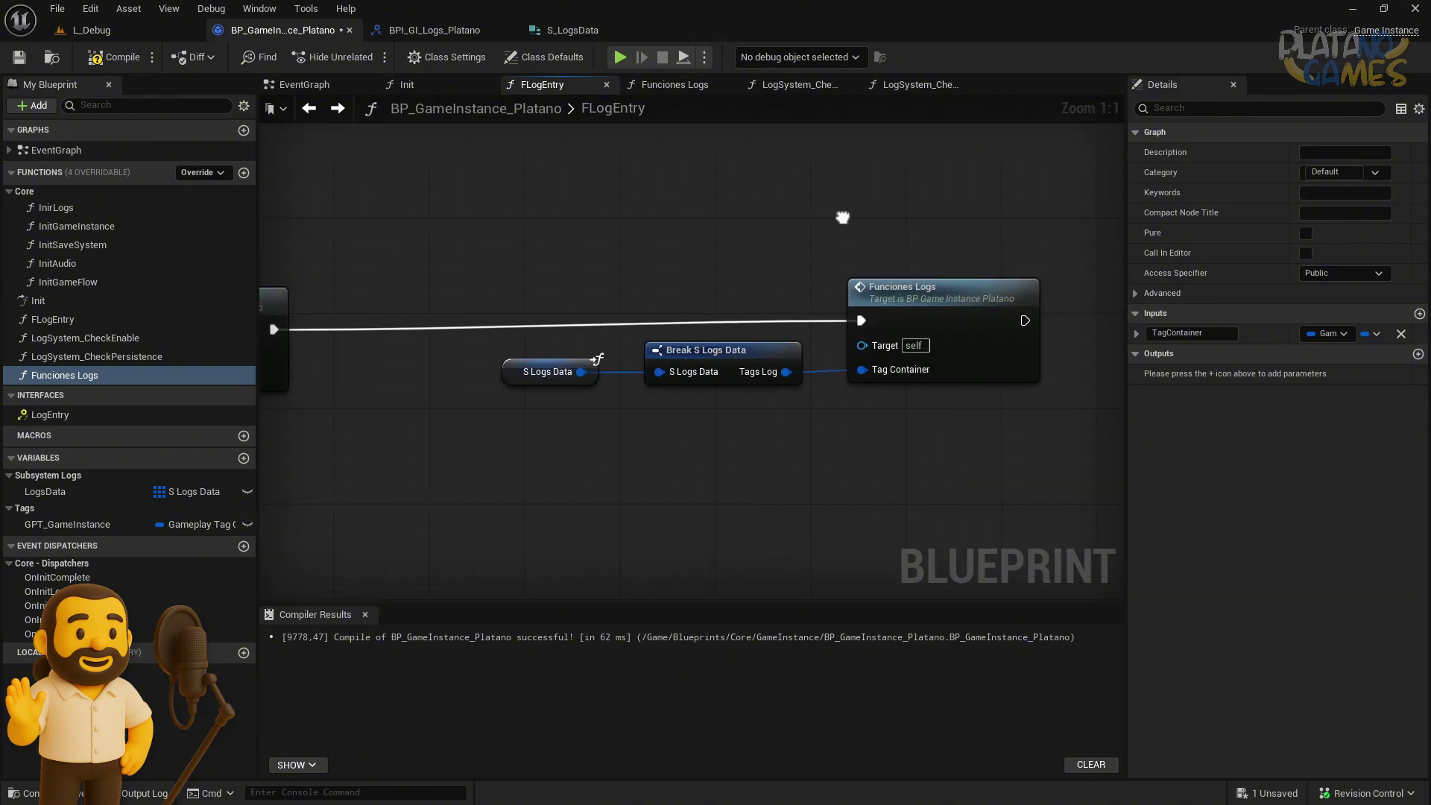
left_click(894, 292)
left_click(43, 375)
key("F2")
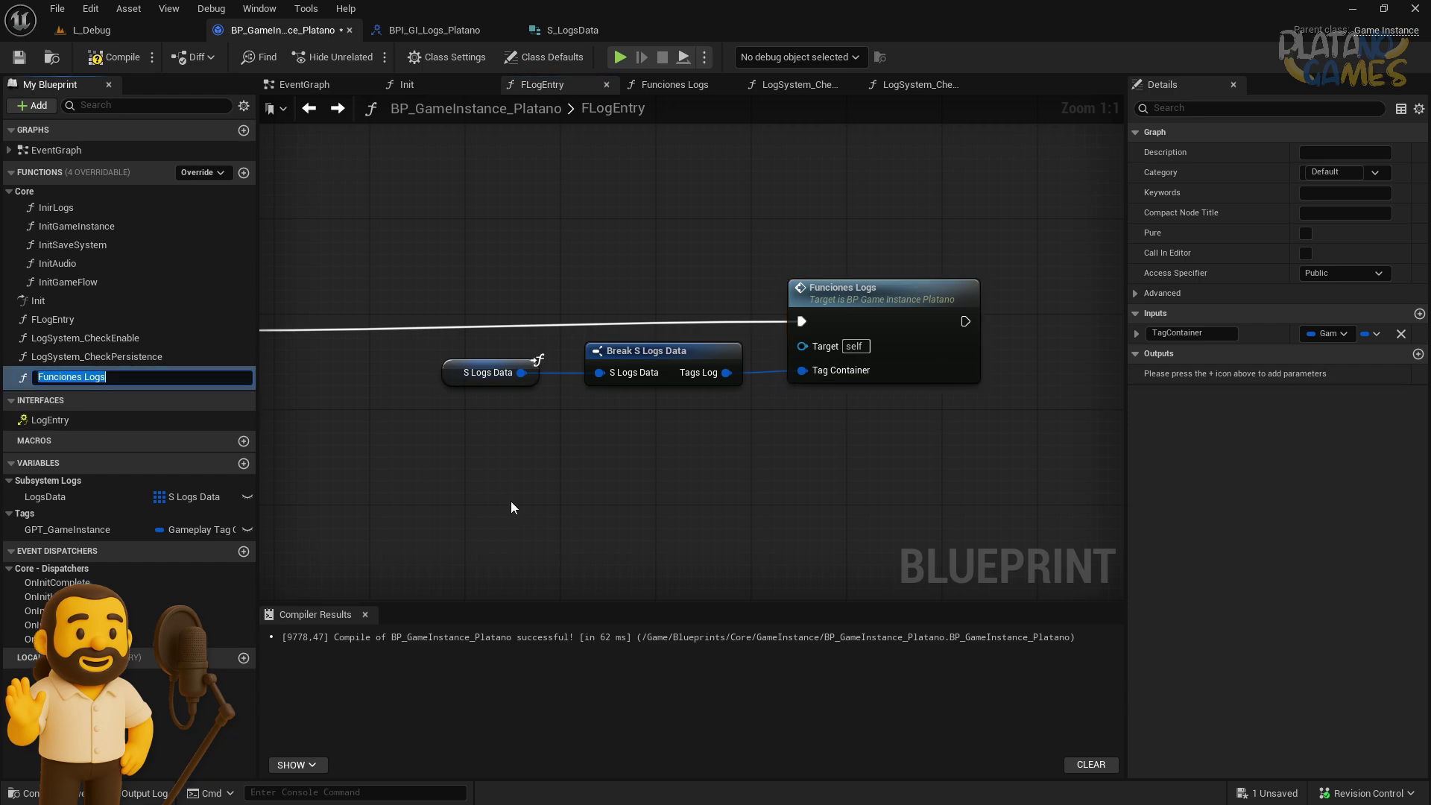
type("LogSystem_CheckVie")
type("w")
key("Return")
Set FLogEntry's category to Funciones Log System, compiling along the way
left_click(74, 322)
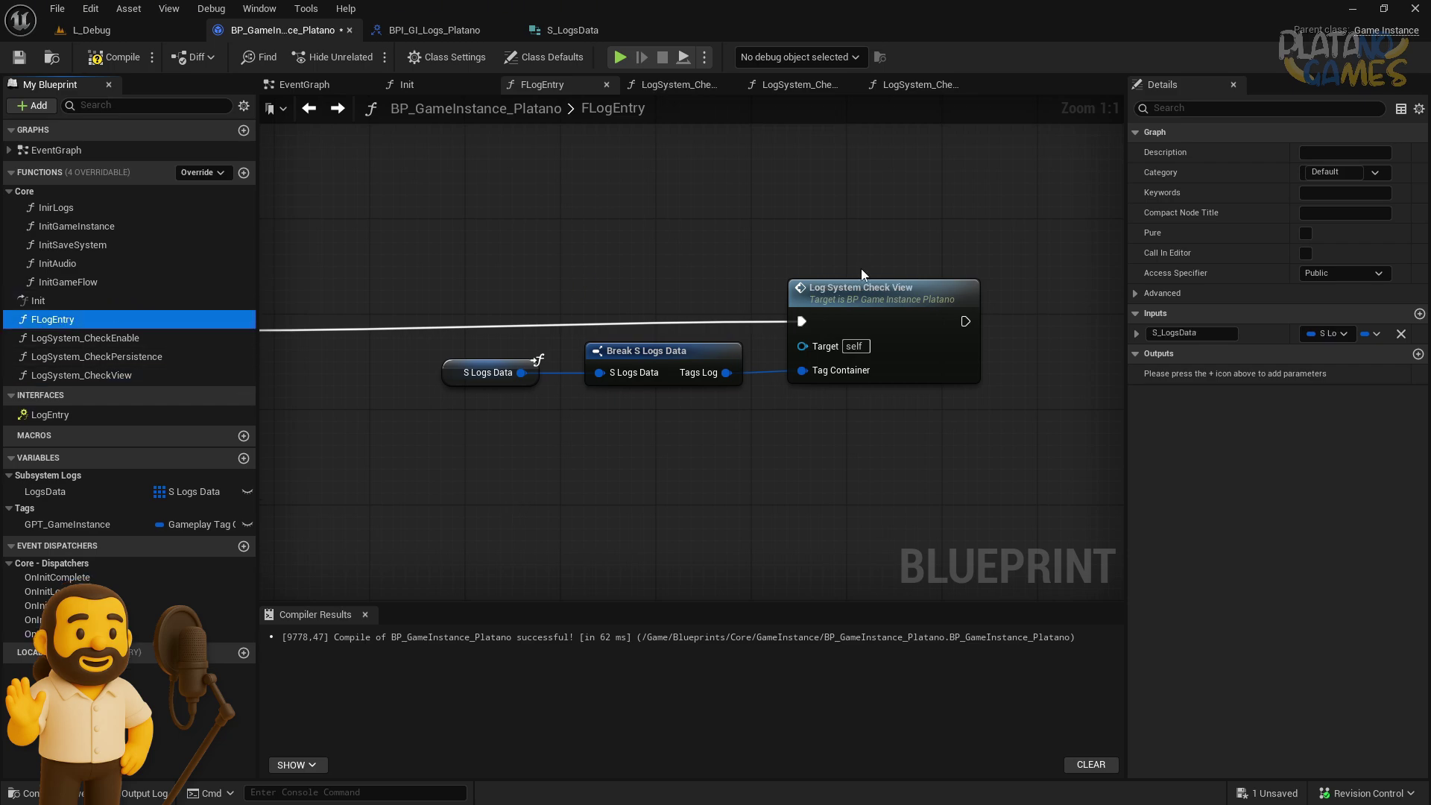
left_click(1352, 173)
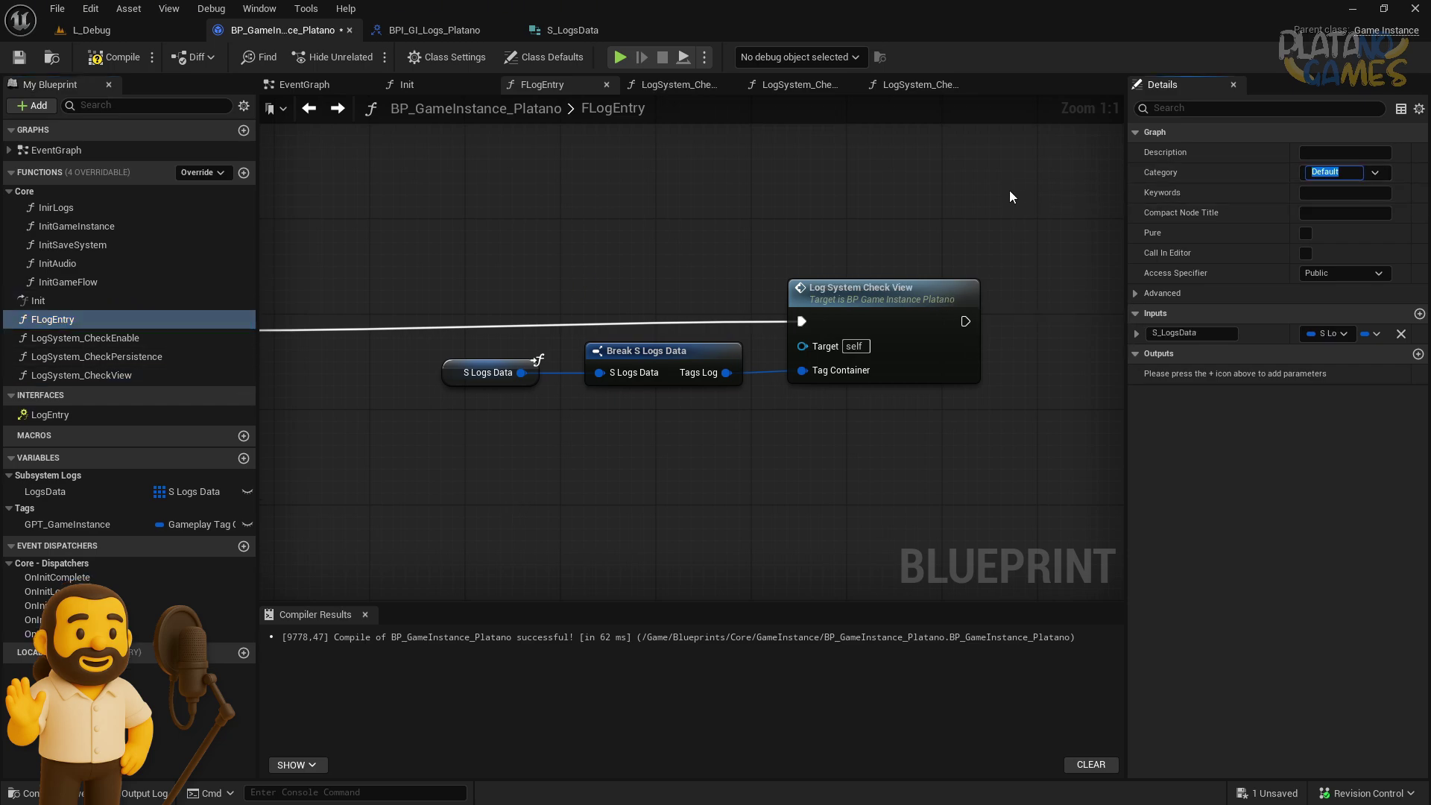
key("F7")
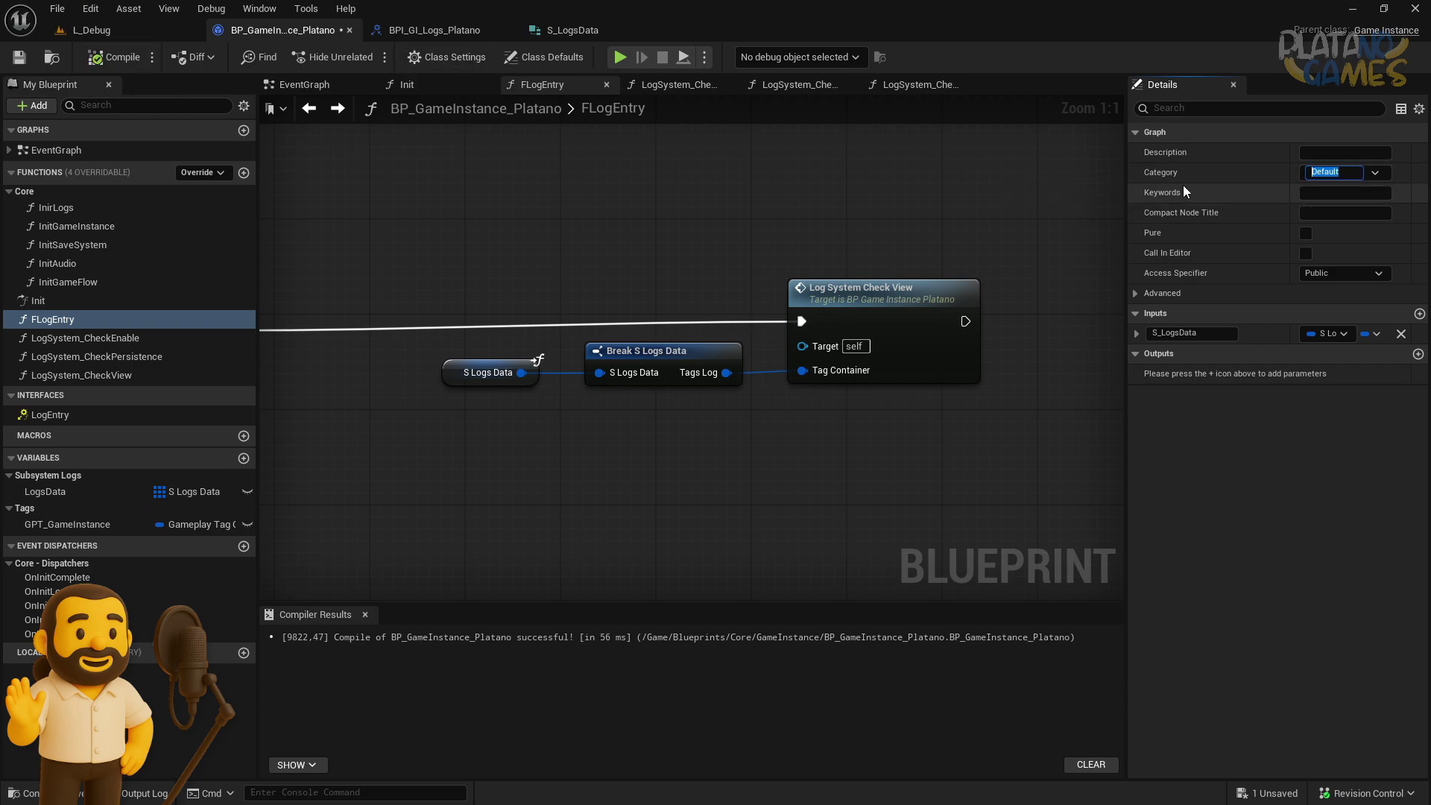
type("Log")
key("BackSpace")
key("BackSpace")
key("BackSpace")
type("Funciones Log")
type(" System")
key("Return")
Drag LogSystem_CheckEnable, CheckPersistence and CheckView into the Funciones Log System category
left_click_drag(65, 351, 43, 298)
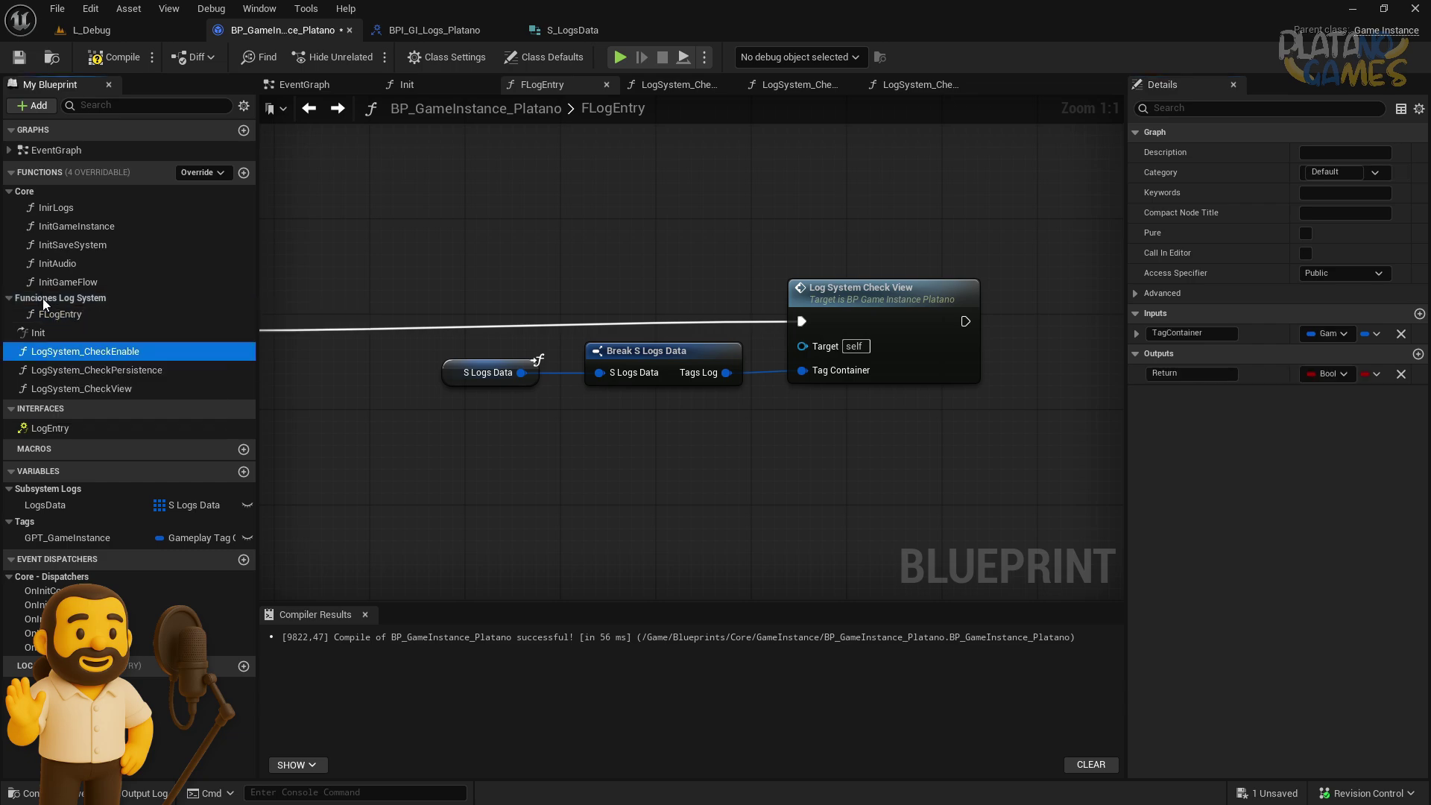
left_click_drag(47, 388, 32, 300)
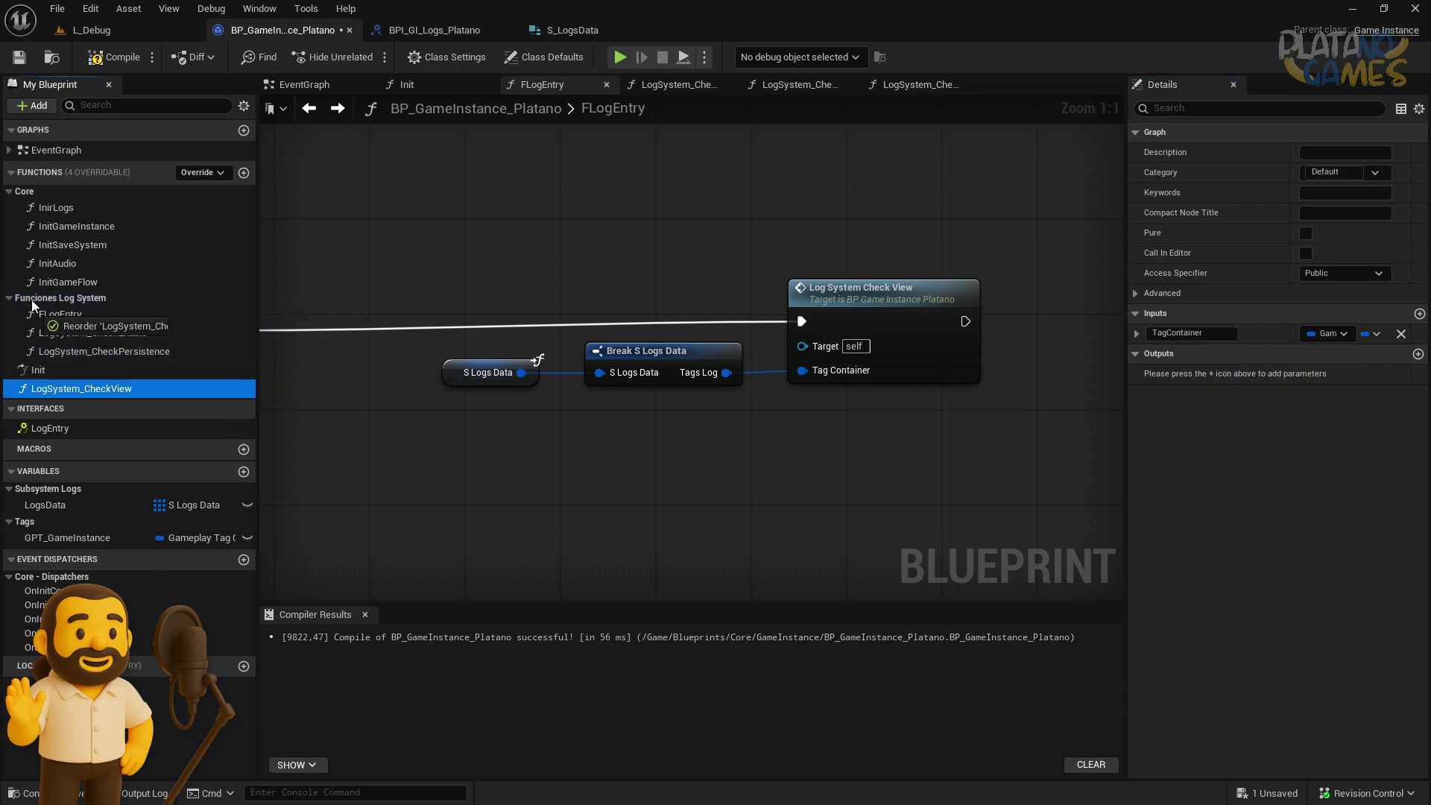
left_click(112, 57)
Finish filing LogSystem_CheckView, then wrap the Check Enable and Check Persistence node chains in comments
left_click(20, 57)
right_click_drag(560, 411, 637, 411)
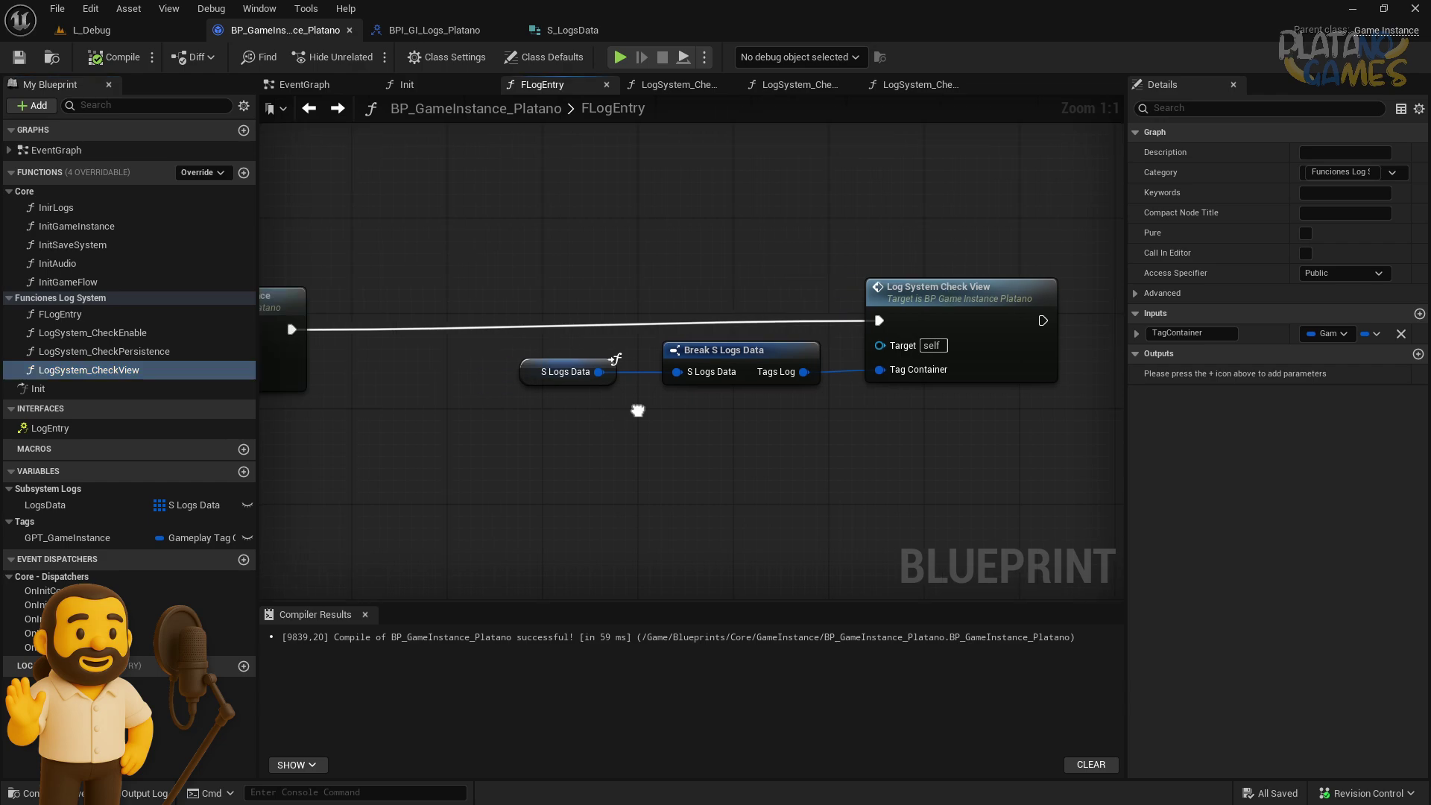
scroll(492, 453, "down", 3)
scroll(652, 387, "down", 1)
scroll(658, 396, "down", 1)
left_click_drag(658, 396, 864, 335)
key("c")
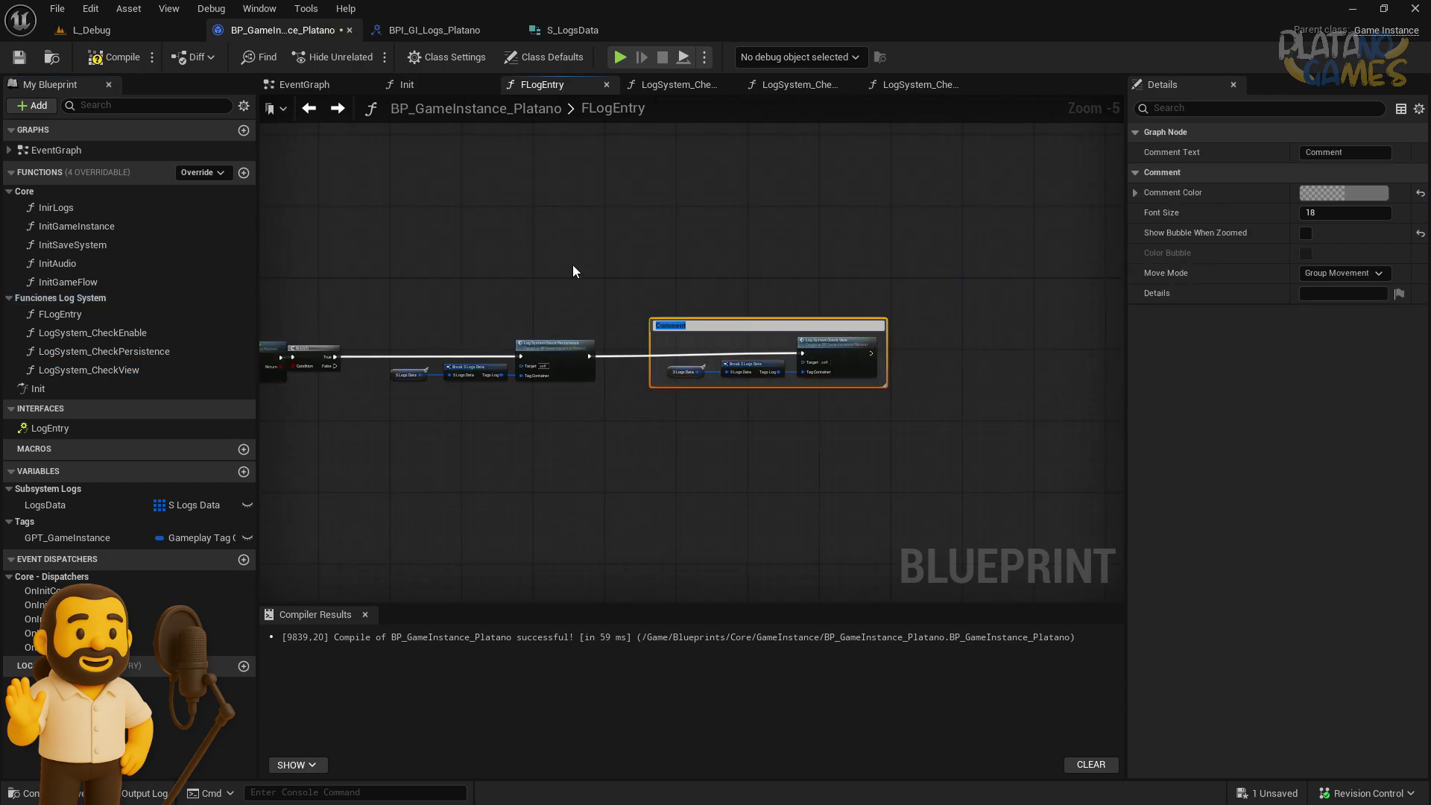
right_click_drag(572, 266, 737, 258)
left_click_drag(818, 300, 509, 405)
key("c")
right_click_drag(588, 246, 731, 239)
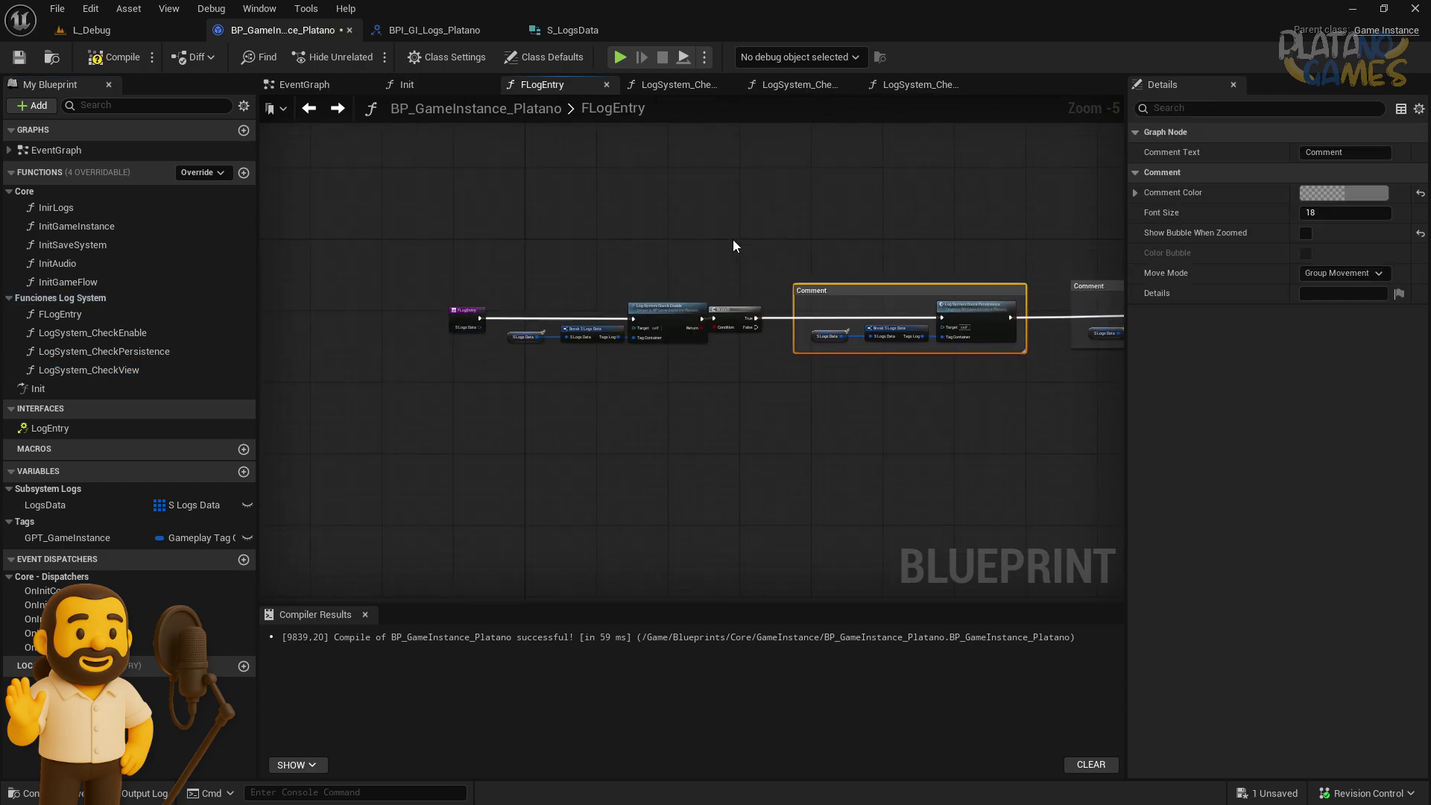
left_click(544, 365)
right_click_drag(708, 412, 596, 406)
scroll(412, 304, "up", 3)
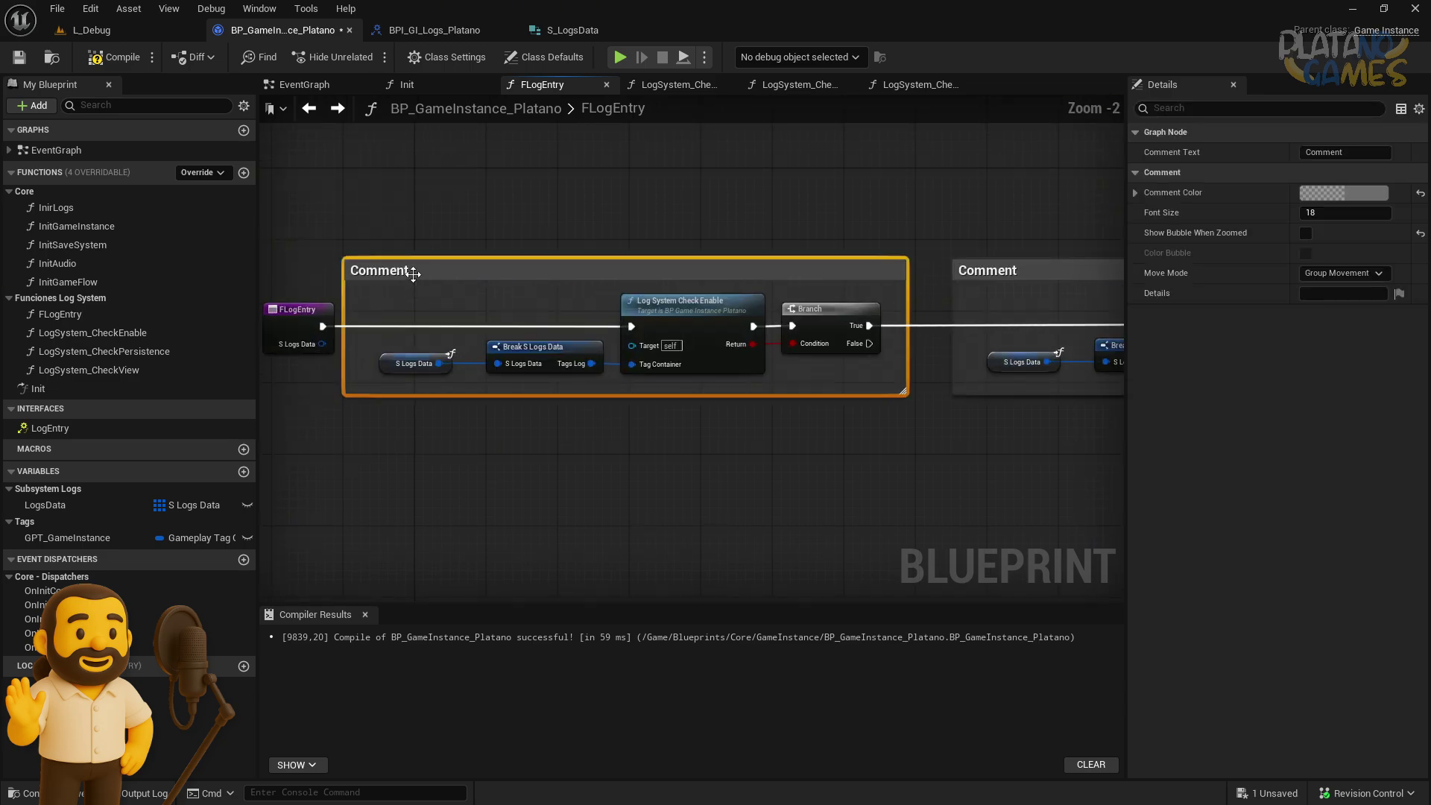
Title the first comment Check Enable
double_click(415, 278)
type("Cghe")
key("BackSpace")
key("BackSpace")
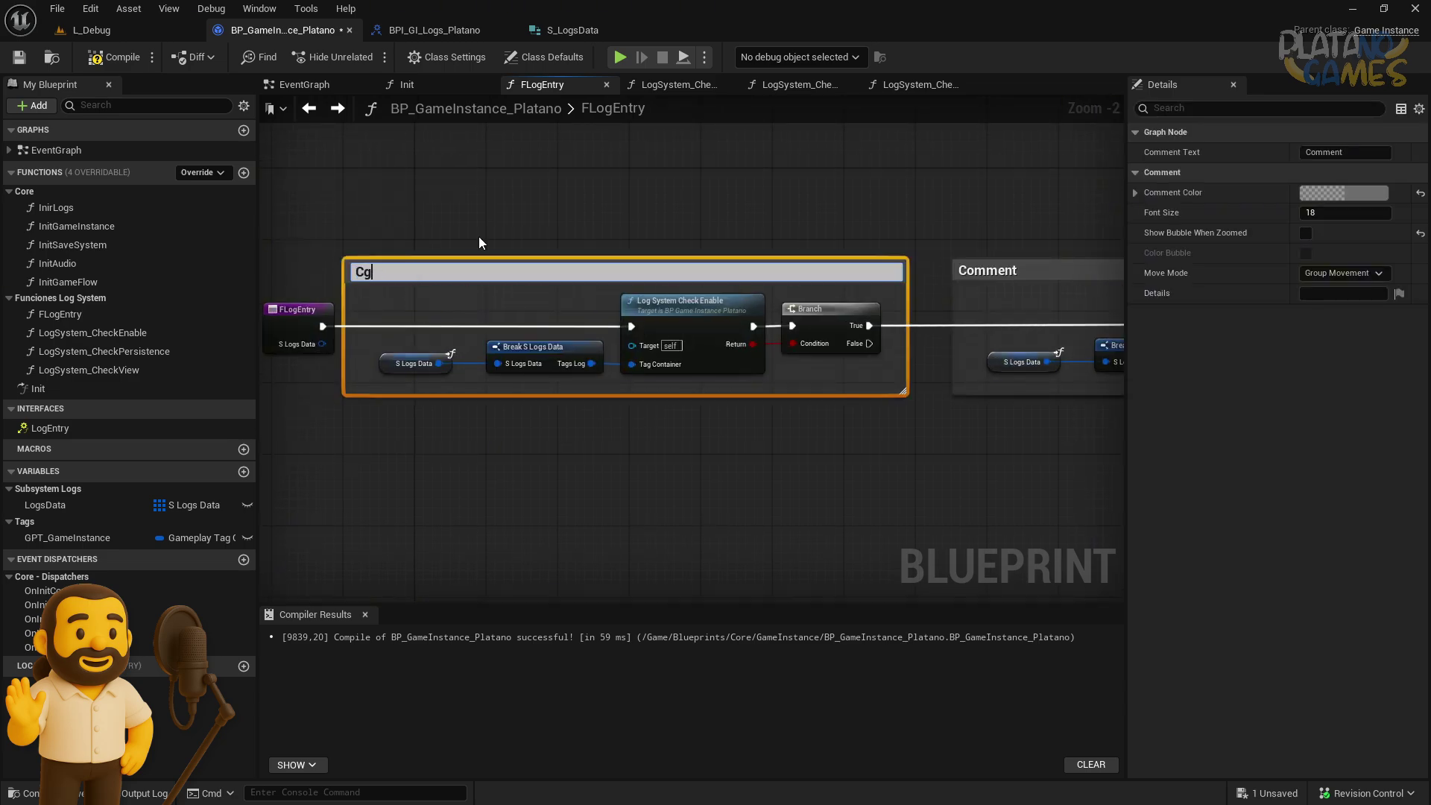
key("BackSpace")
type("heck")
key("BackSpace")
key("BackSpace")
type("ck IEnab")
type("le")
key("Return")
left_click(479, 236)
Title the second comment Check if Save
right_click_drag(984, 275, 499, 290)
double_click(500, 286)
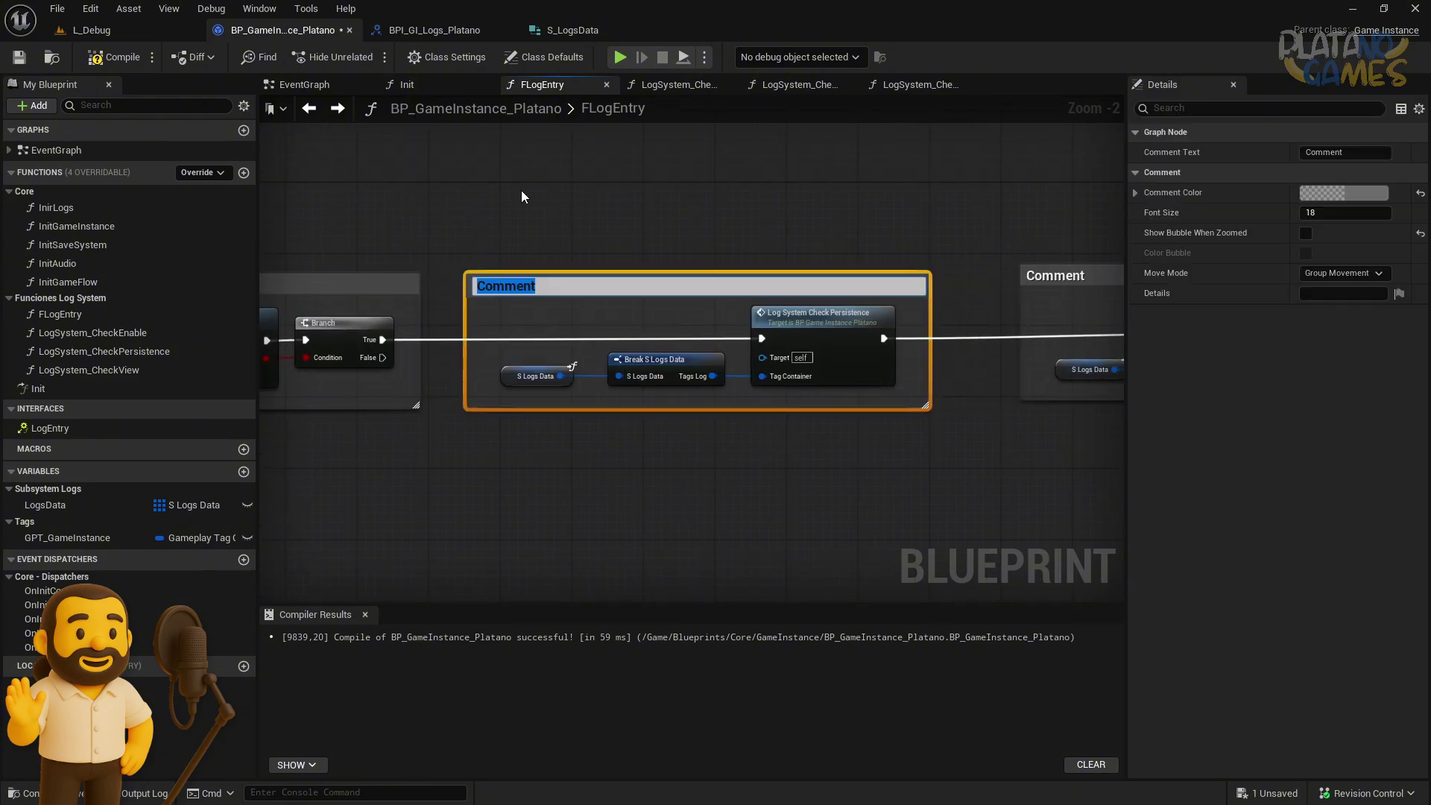
type("Check if Pers")
key("BackSpace")
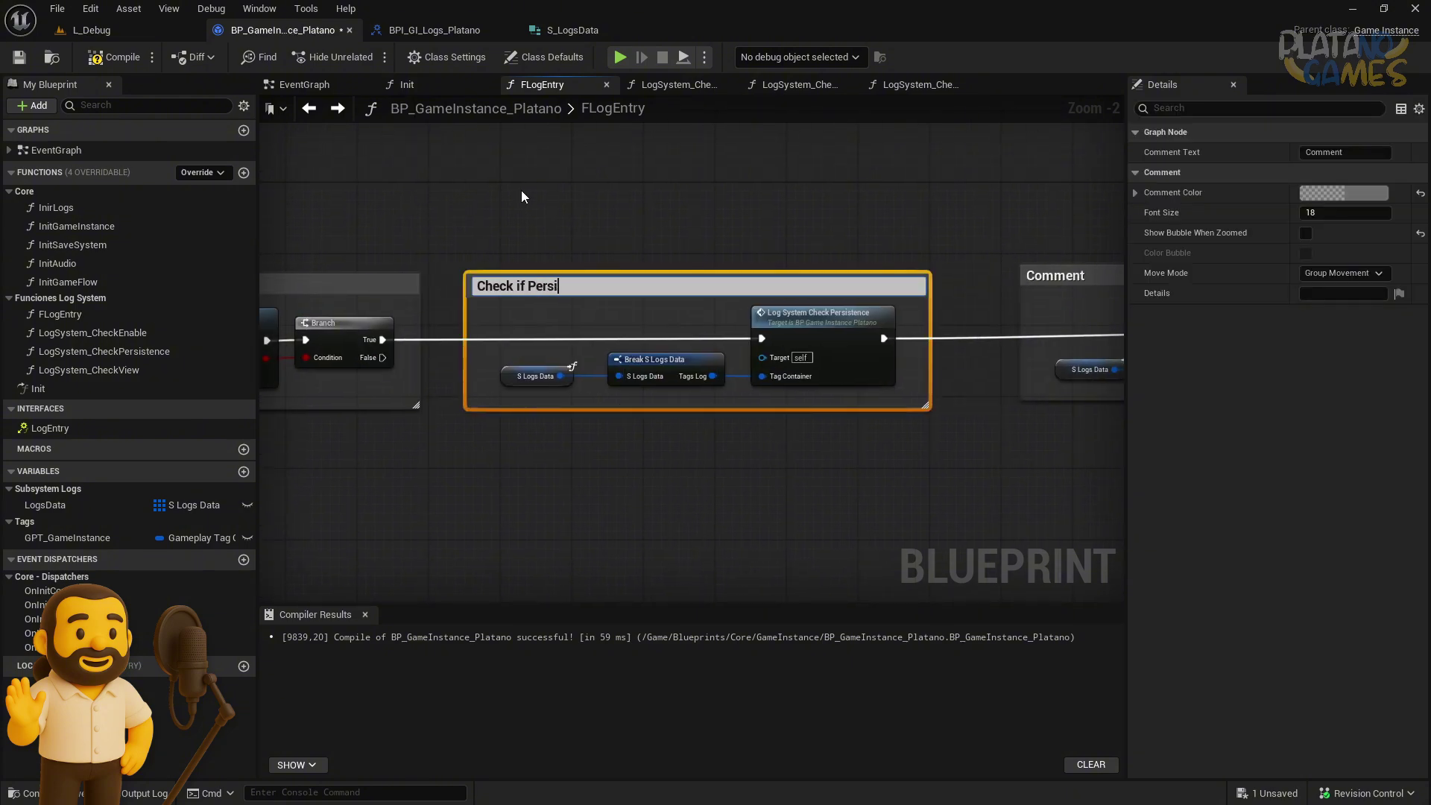
key("BackSpace")
key("BackSpace")
key("BackSpace")
type("Save")
key("Return")
Title the third comment Check View Mode and open the LogSystem_CheckView graph
right_click_drag(944, 210, 512, 218)
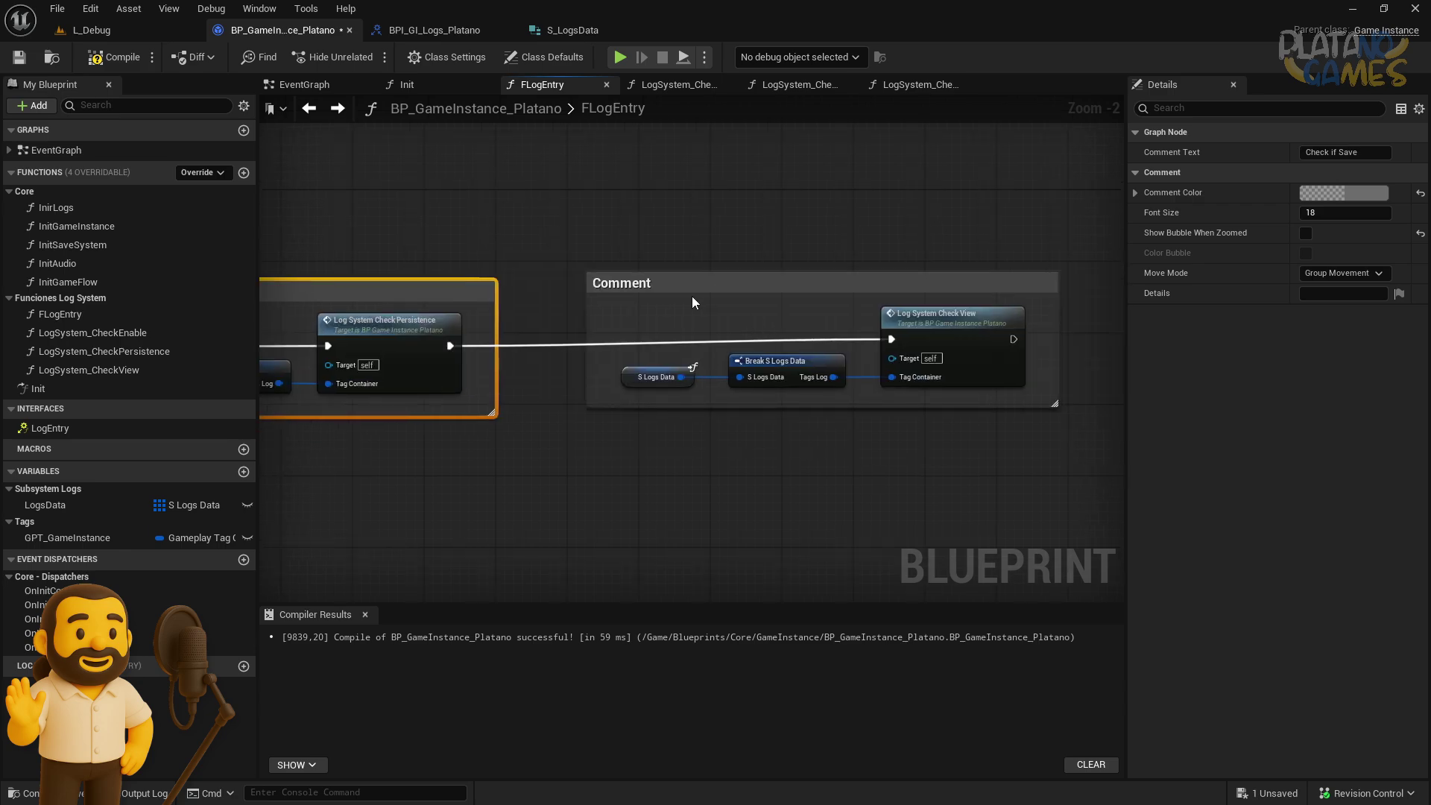
double_click(691, 287)
type("Check")
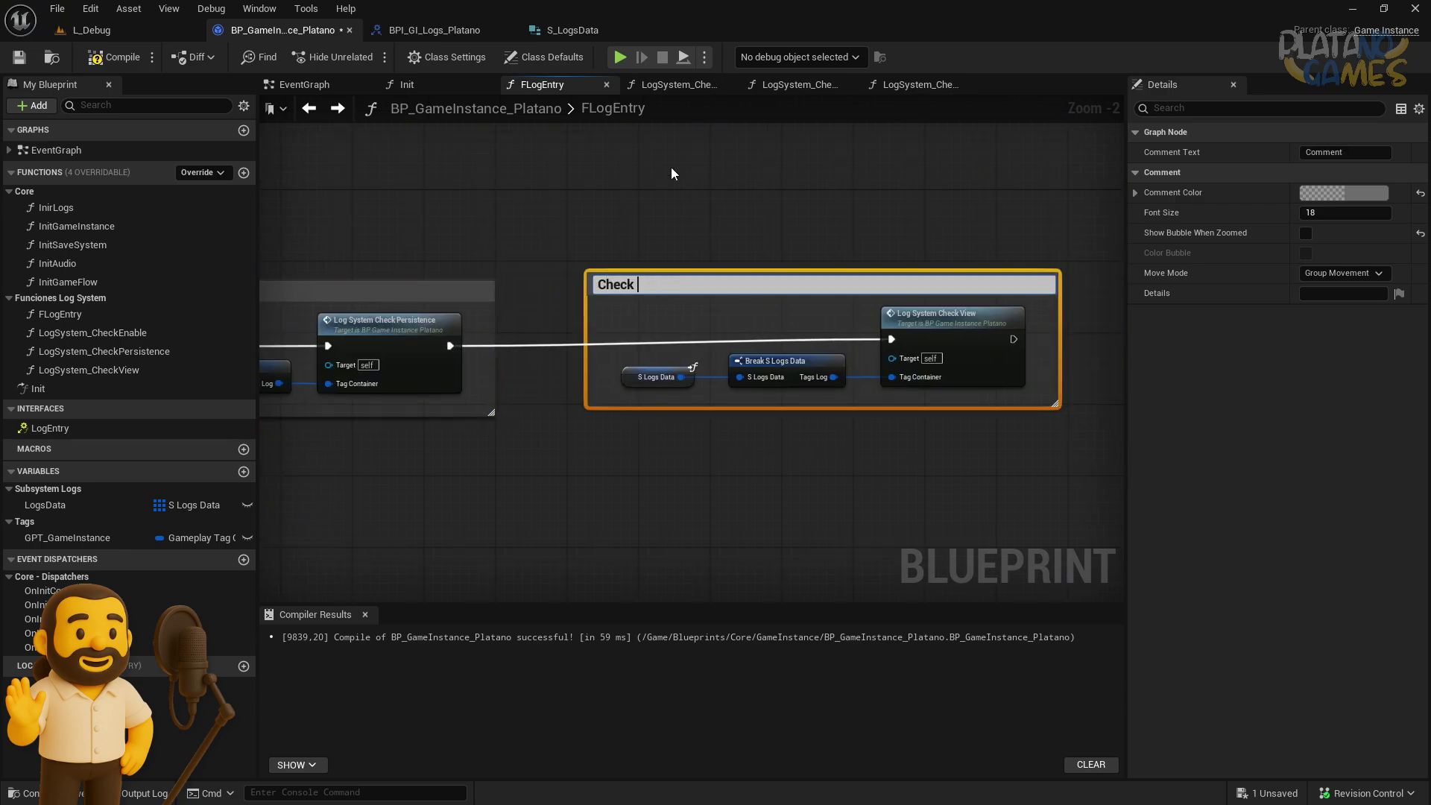
type(" view Mod")
type("e")
key("Return")
left_click_drag(638, 282, 575, 291)
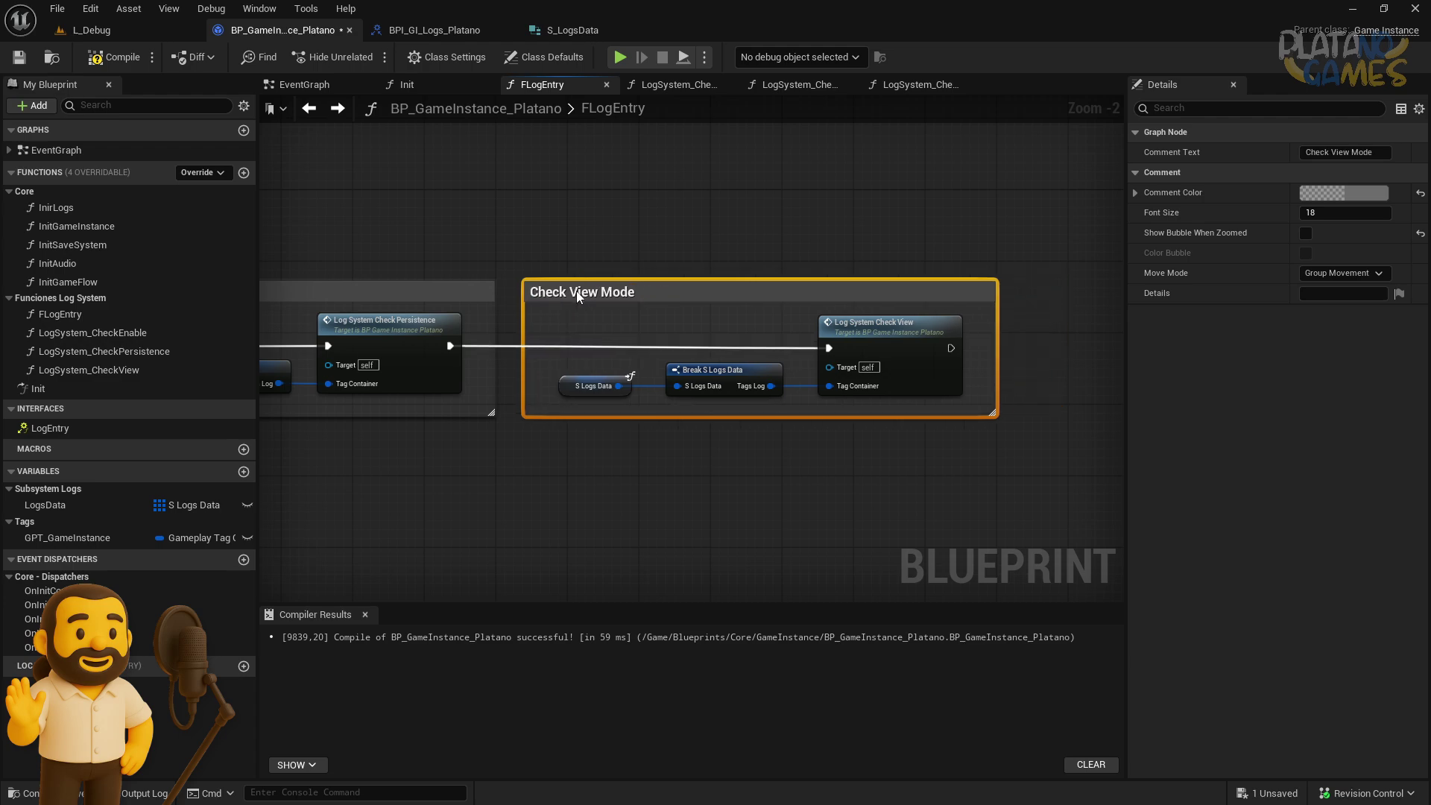
double_click(857, 324)
right_click_drag(685, 418, 553, 564)
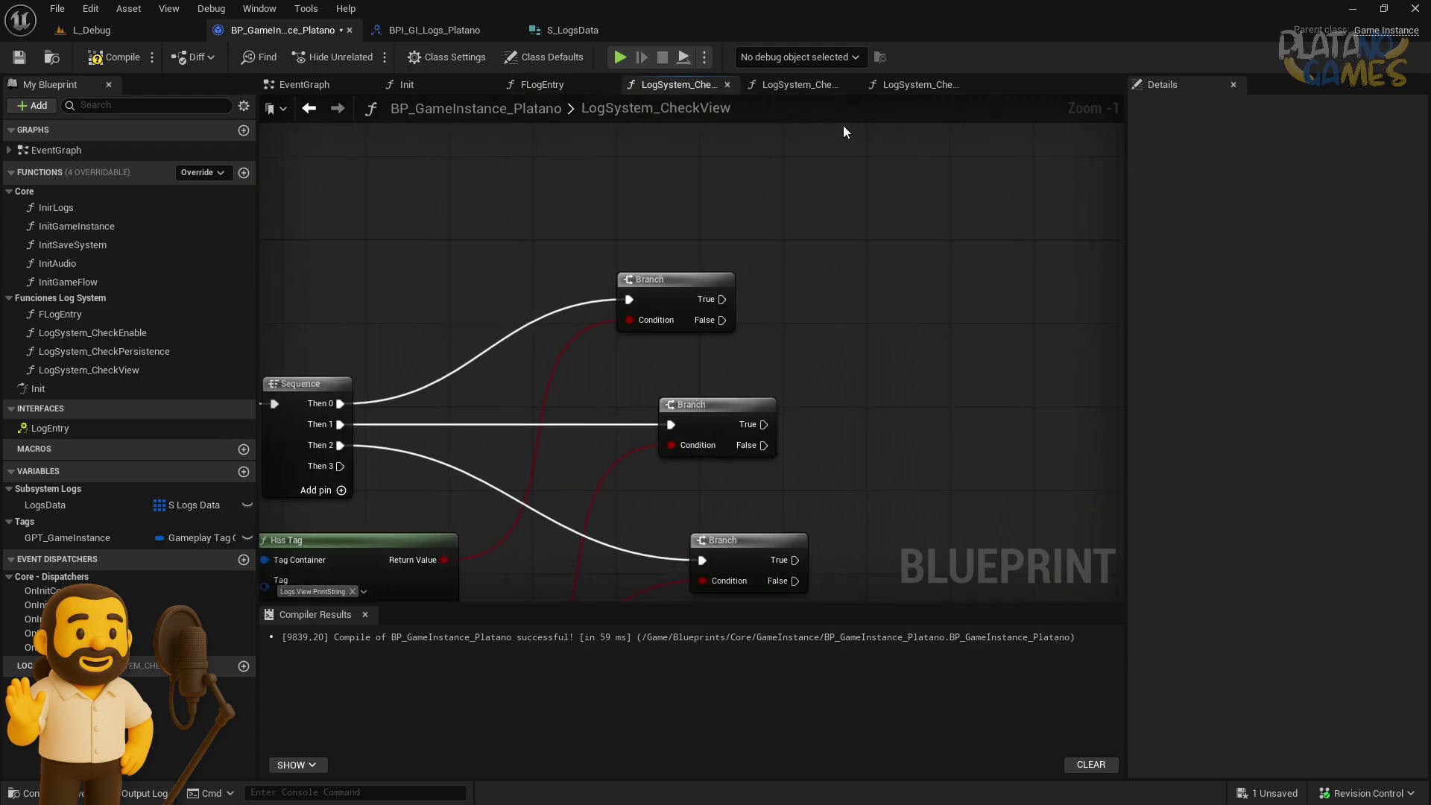
Add a Print String node, compile and save, then delete the Print String
right_click(795, 184)
type("print string")
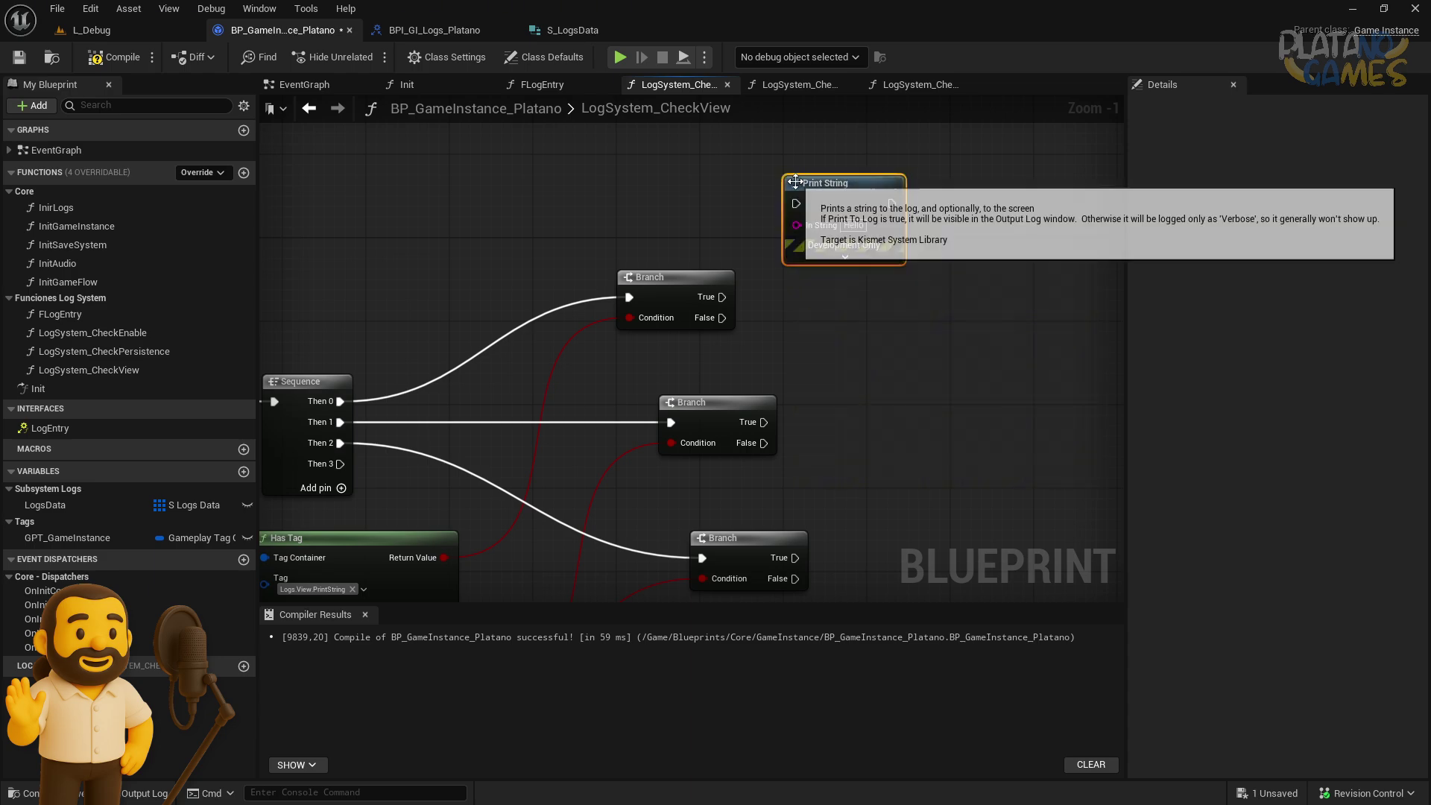
key("Return")
scroll(794, 181, "down", 1)
right_click_drag(753, 291, 714, 266)
scroll(758, 239, "up", 2)
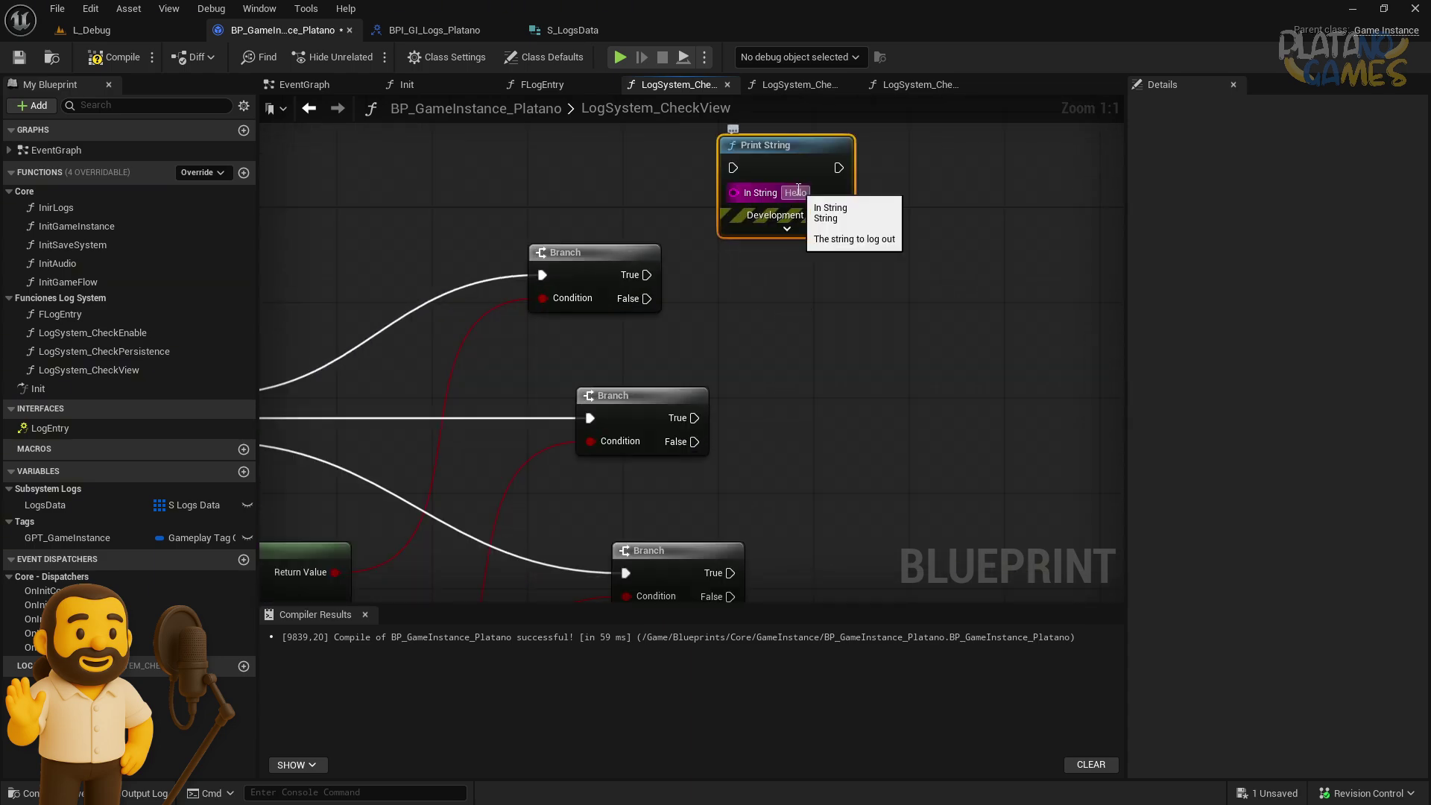
right_click_drag(699, 219, 587, 332)
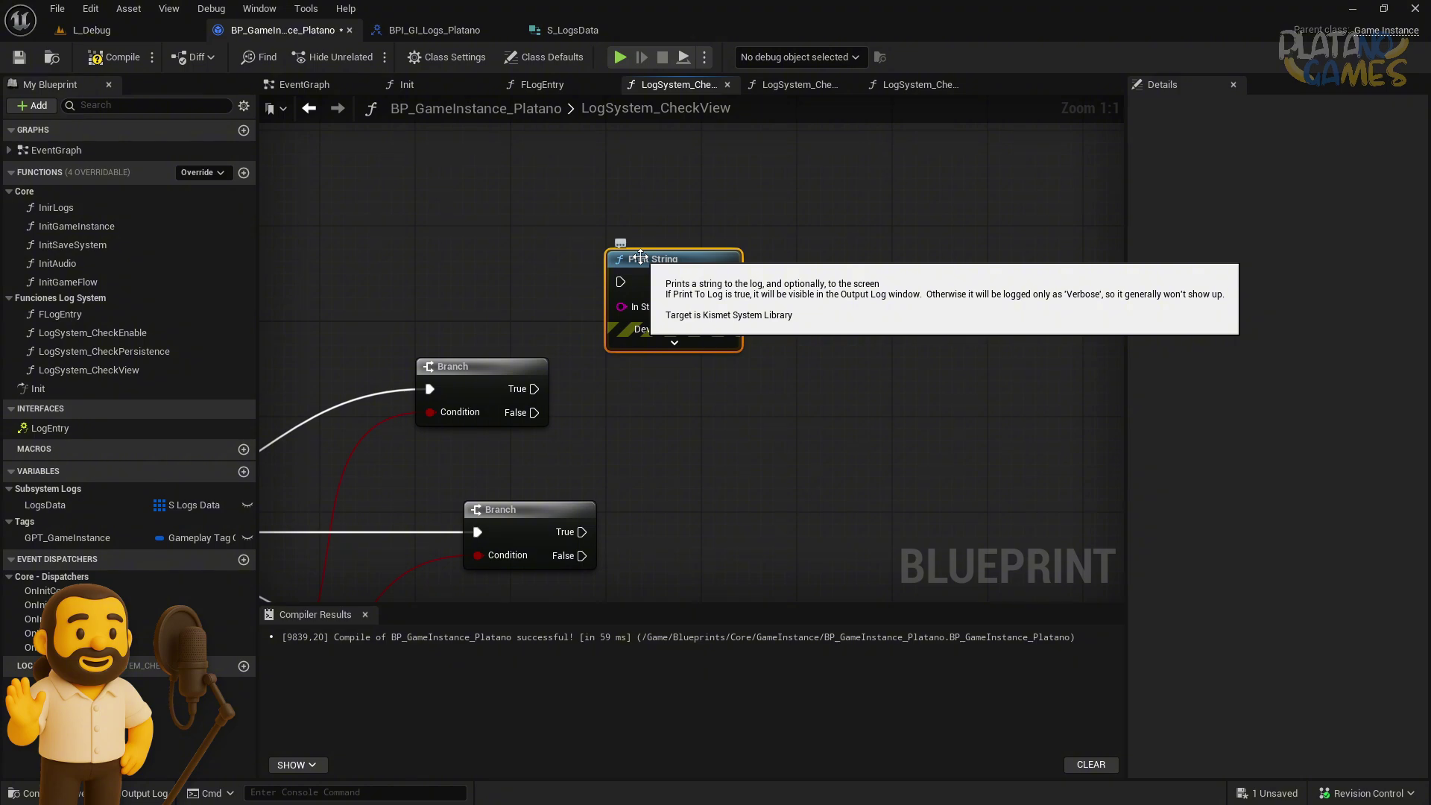
key("F7")
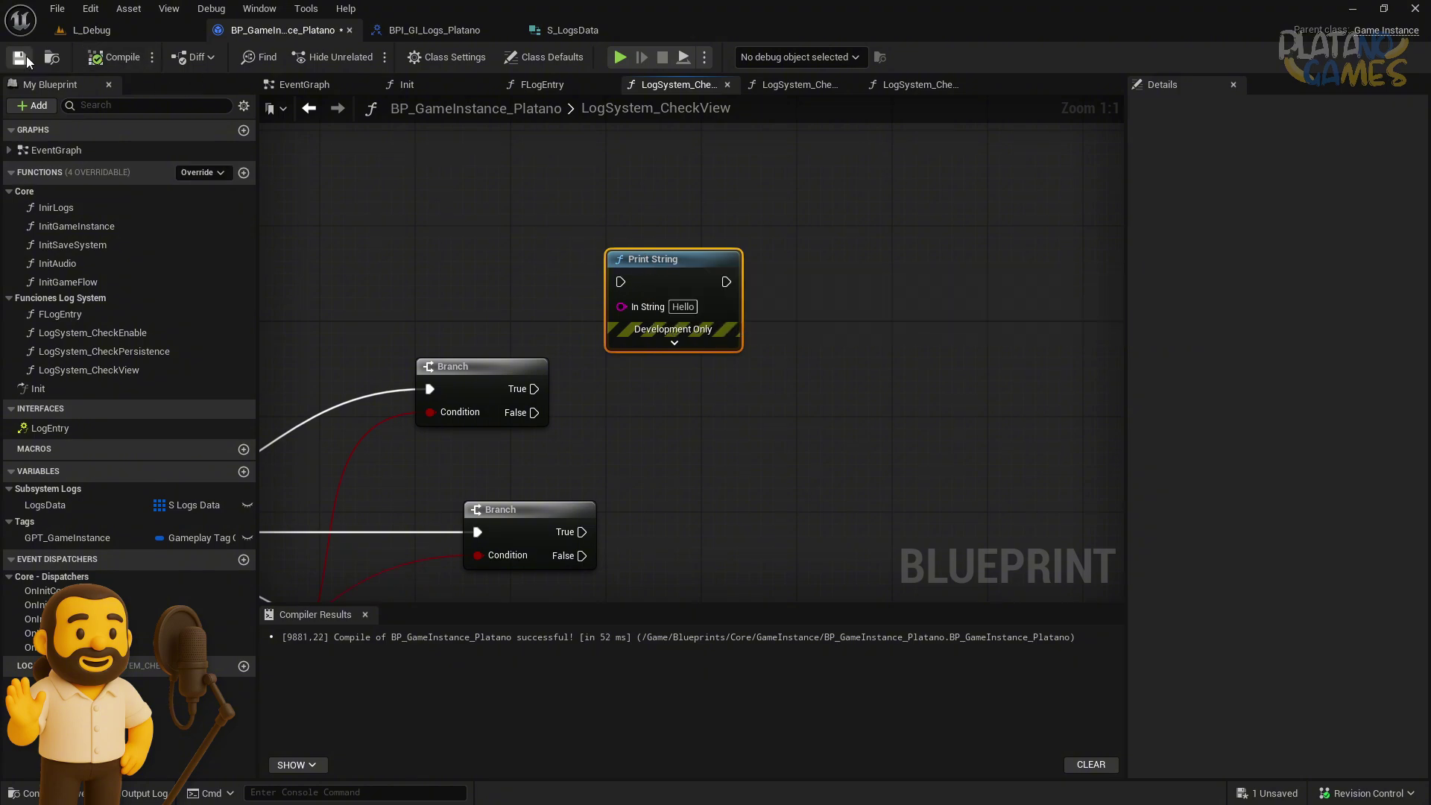
key("Delete")
Add a Print Text node and feed its In Text from a new Format Text node
right_click_drag(691, 305, 553, 270)
right_click(552, 270)
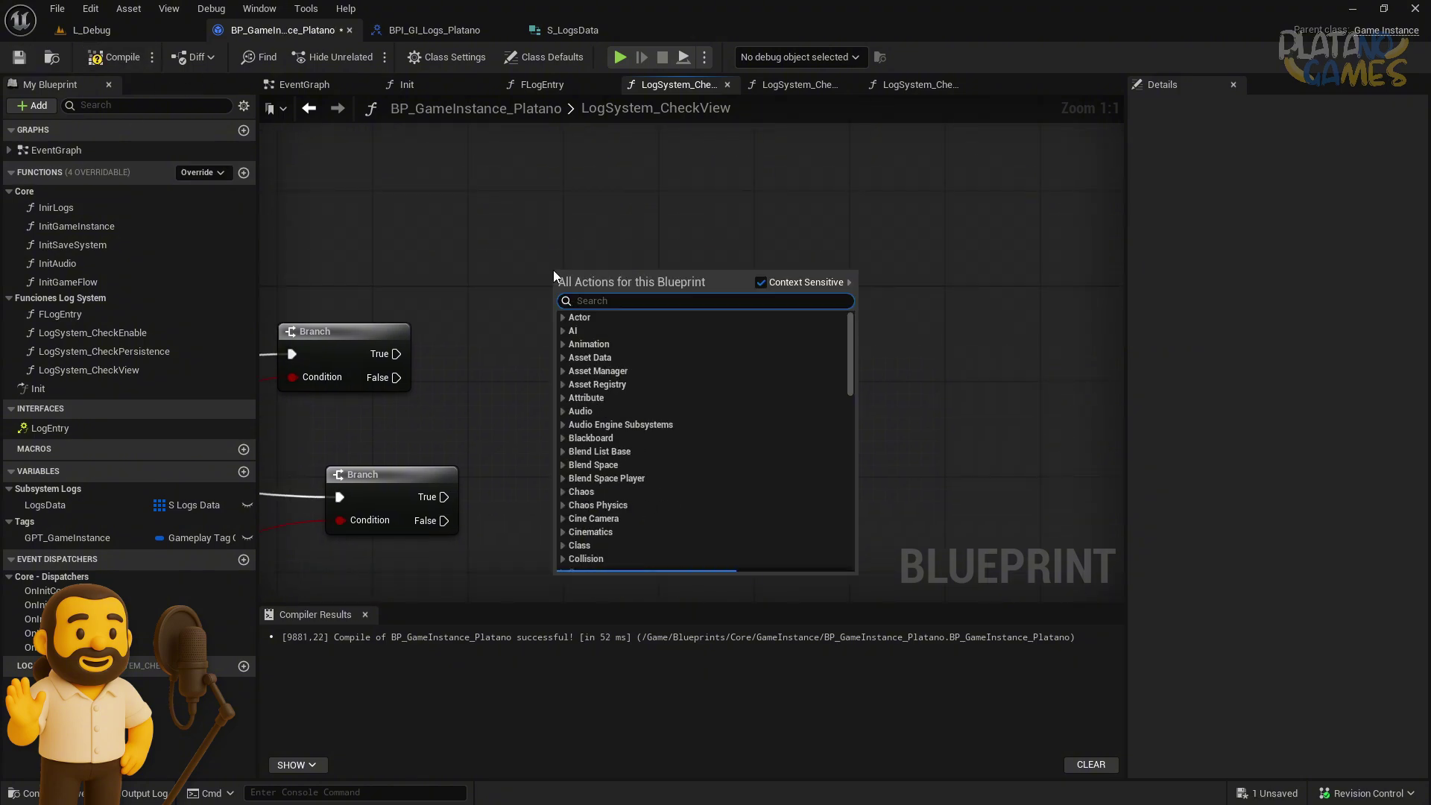
type("print st")
key("Down")
key("Return")
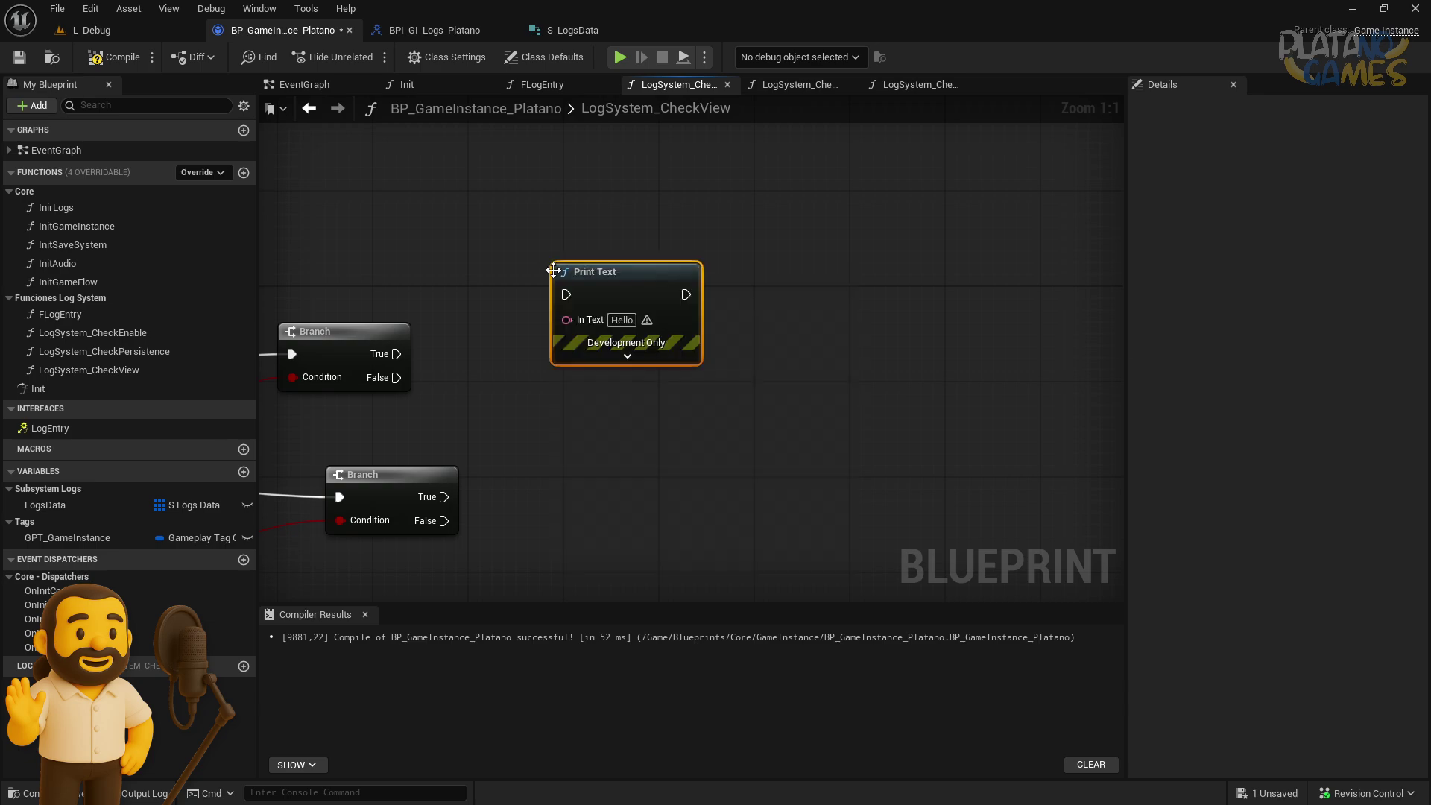
right_click_drag(641, 283, 547, 348)
left_click_drag(547, 348, 893, 234)
left_click_drag(817, 277, 580, 347)
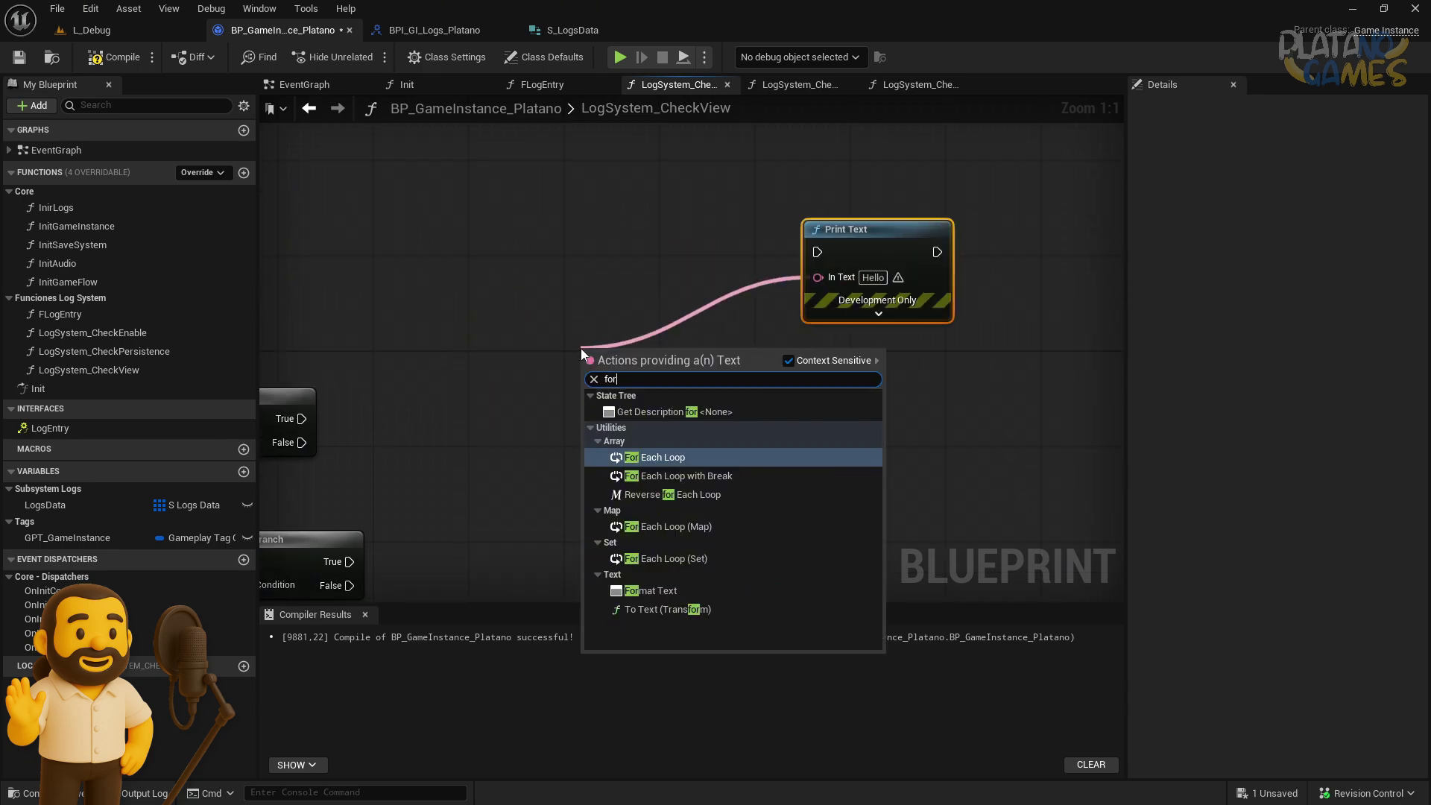
type("format")
key("Return")
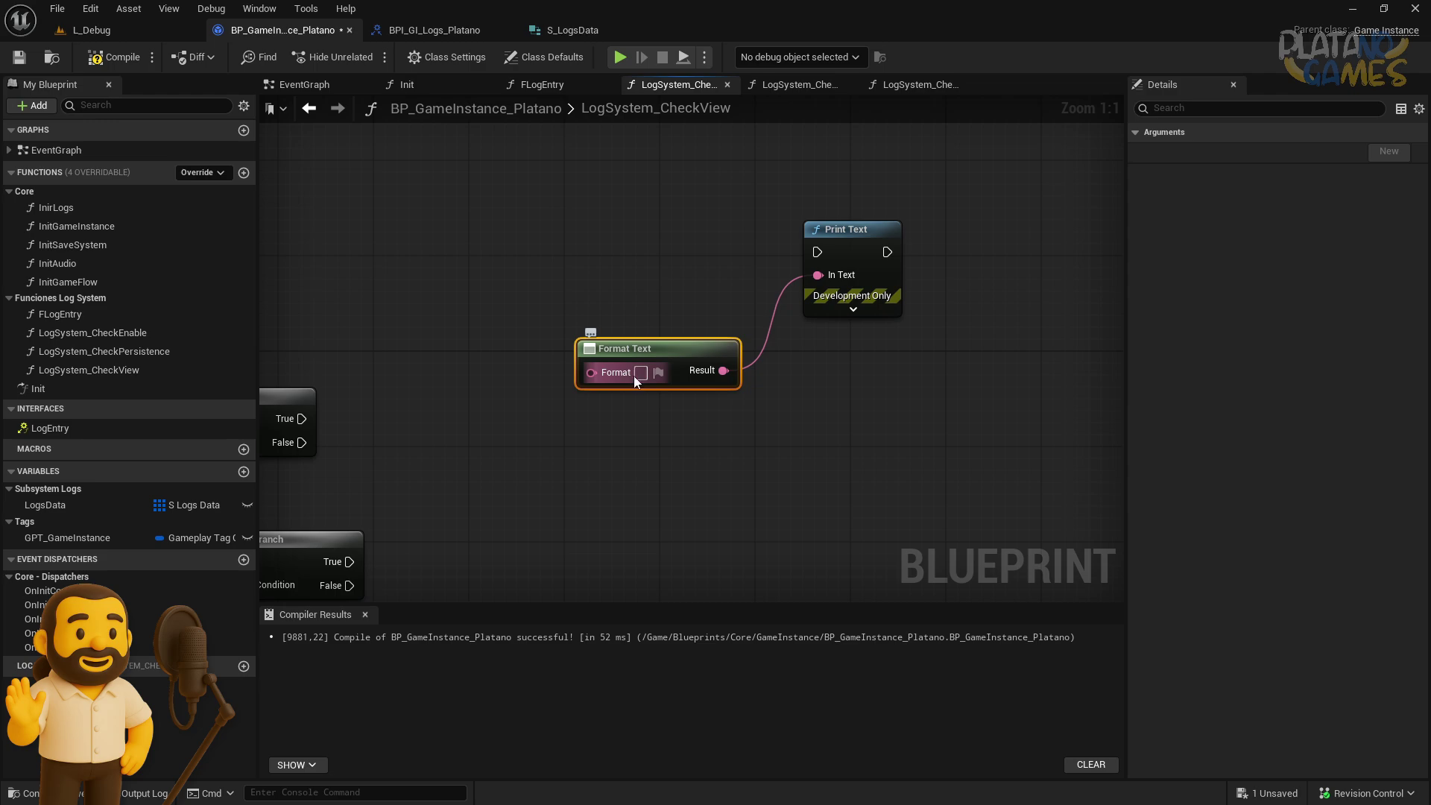
Try a Break Gameplay Tag Container off the Tag Container output, then remove it
scroll(413, 480, "down", 3)
mouse_move(412, 480)
right_mouse_down()
mouse_move(532, 315)
mouse_move(425, 376)
right_mouse_up()
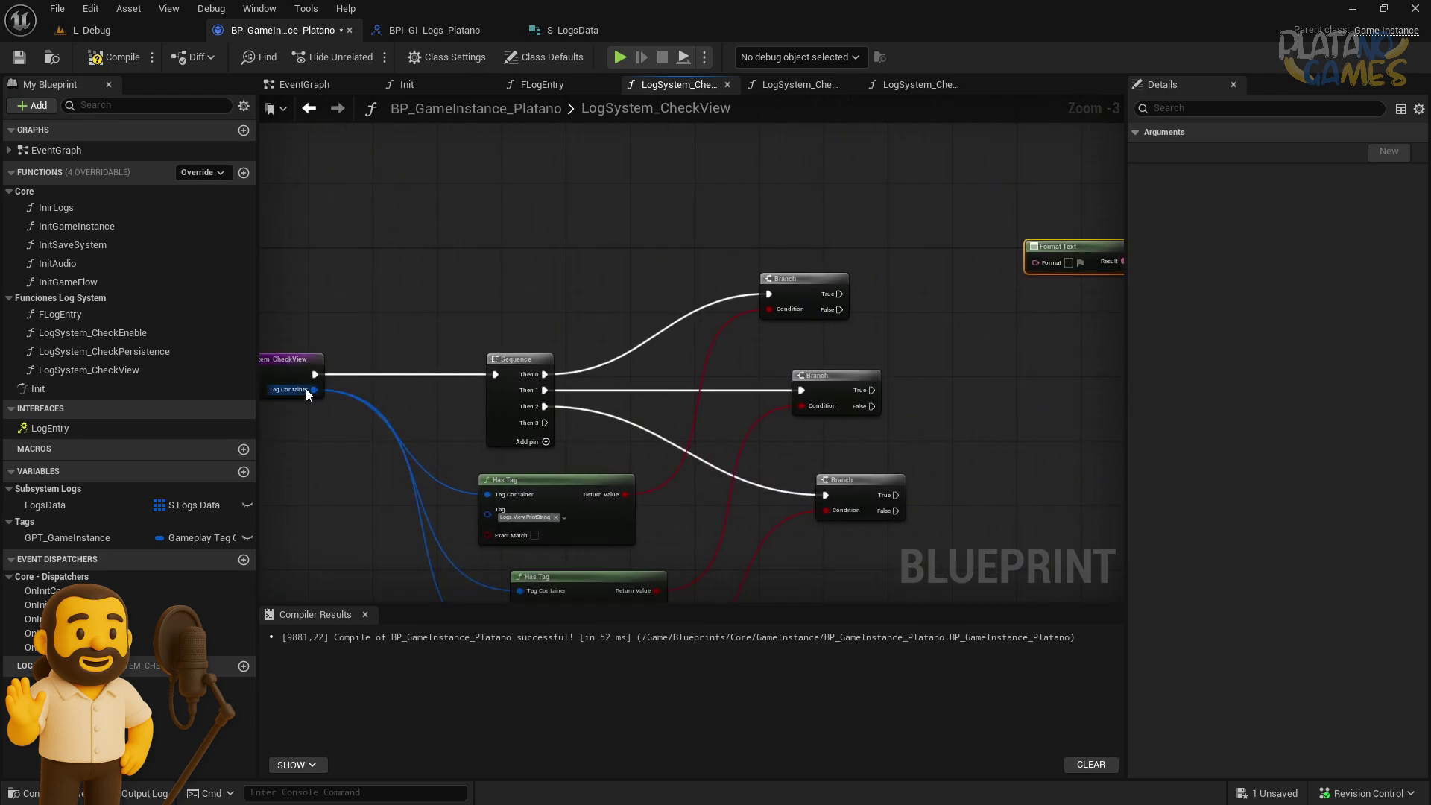
left_click_drag(307, 388, 767, 203)
left_click(827, 265)
scroll(1008, 287, "up", 3)
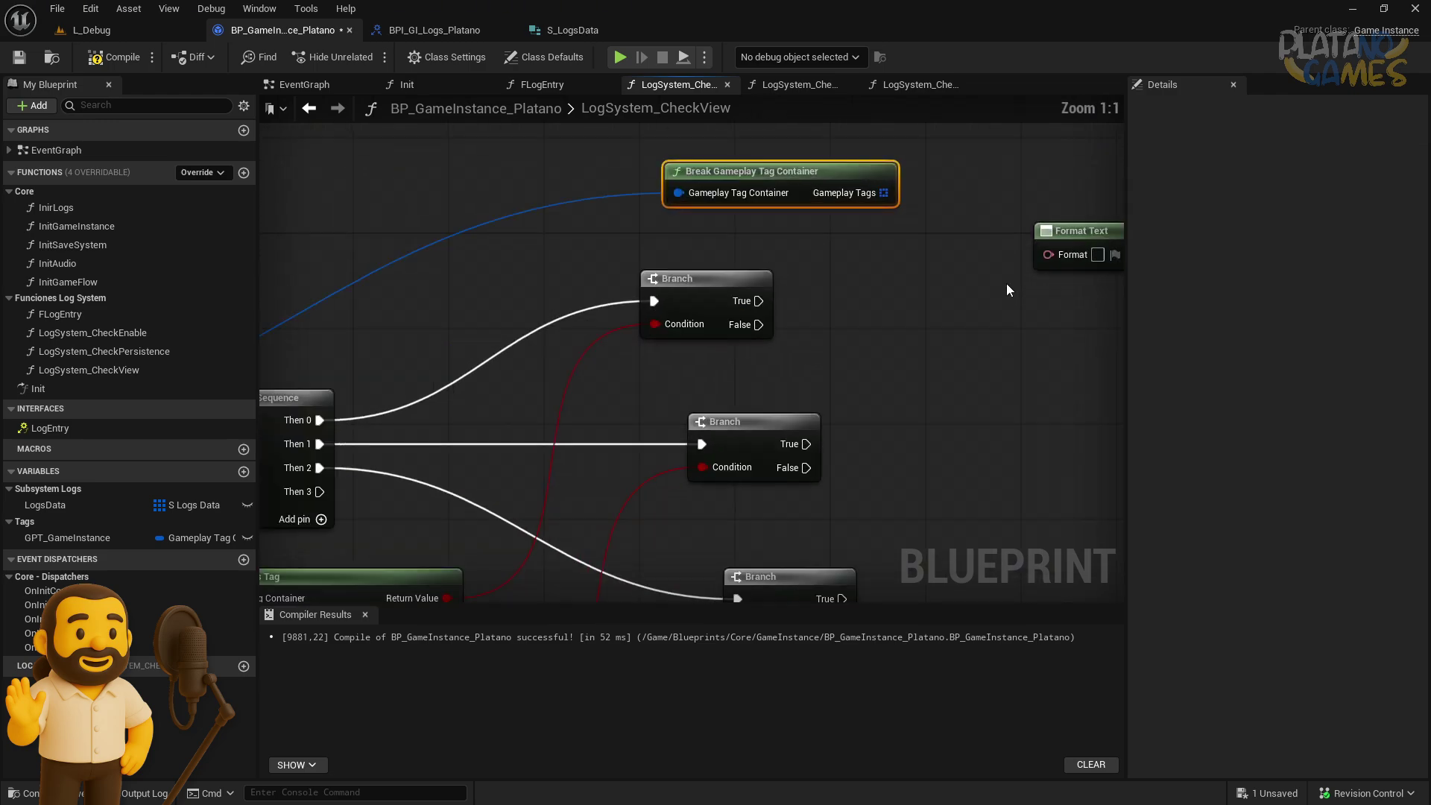
key("Delete")
double_click(88, 369)
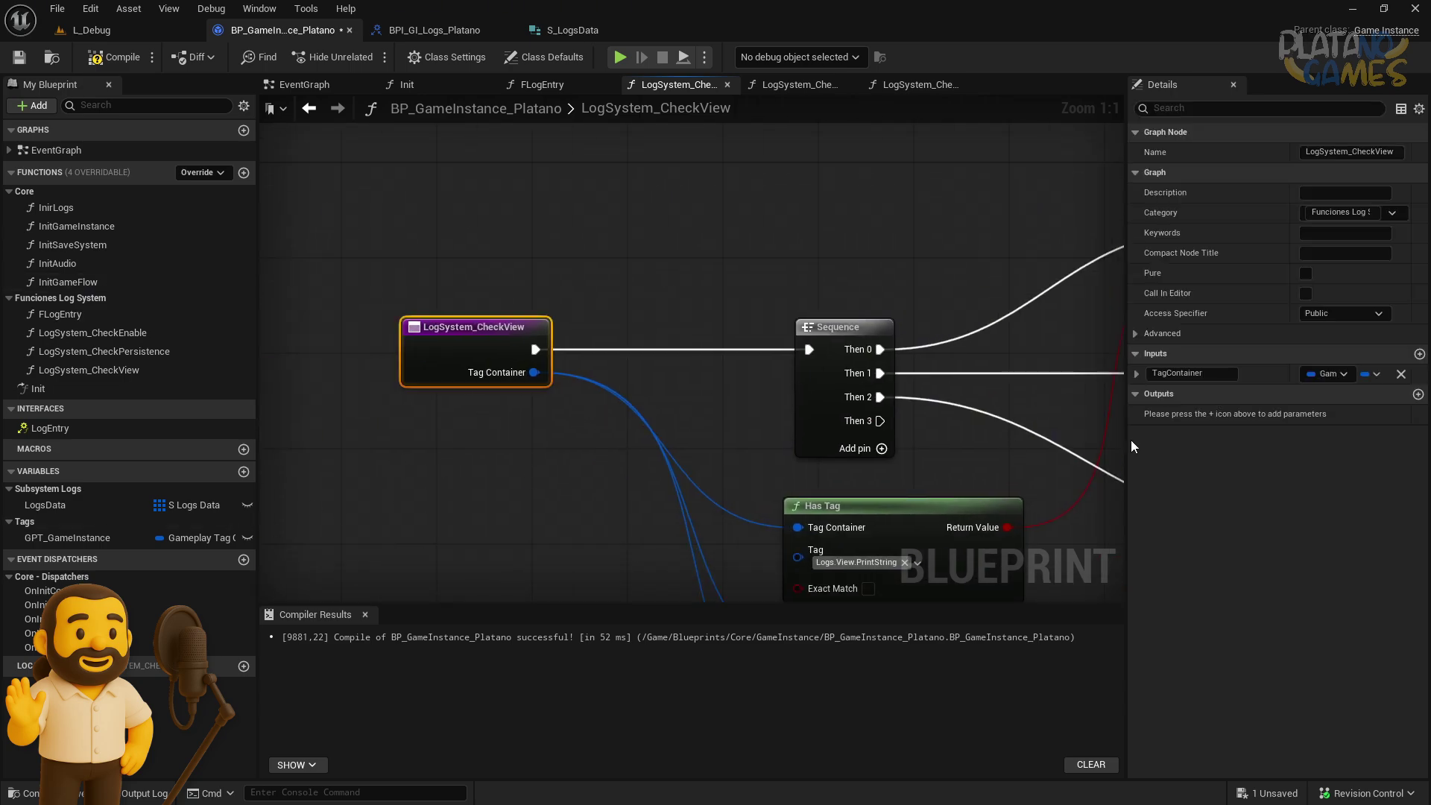
Name the new input LogData and set its type to S Logs Data
left_click(1192, 393)
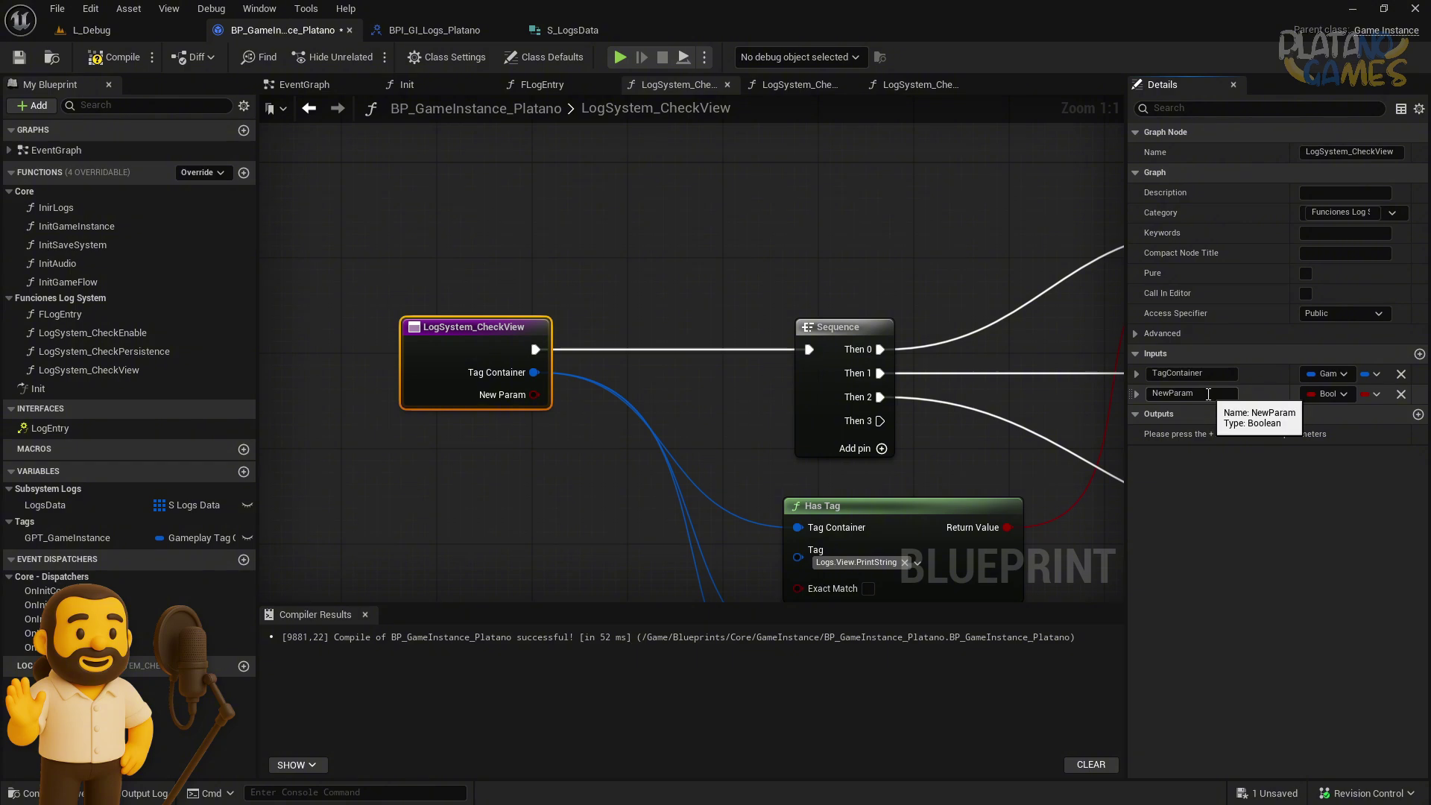
type("LogData")
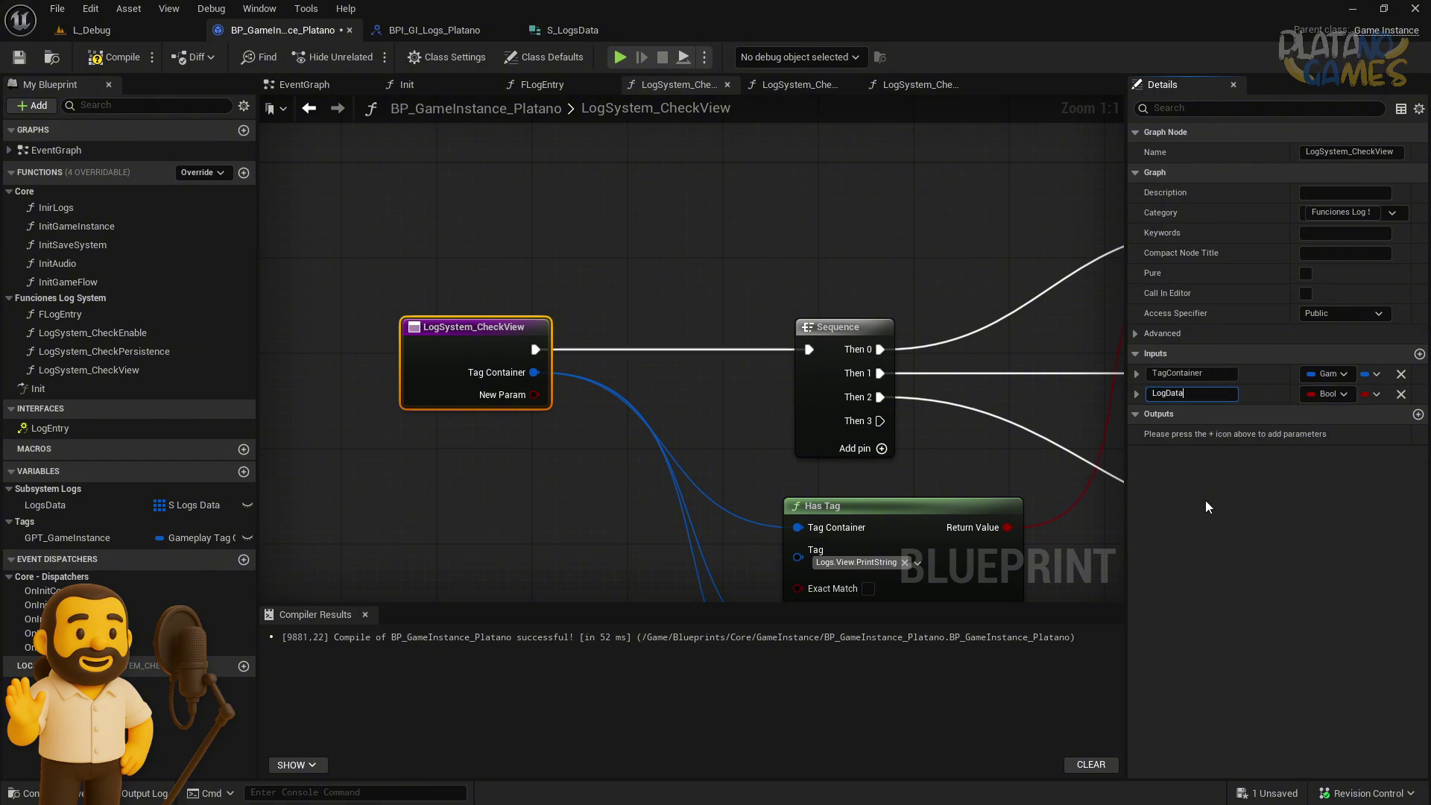
key("Return")
left_click(1328, 394)
type("S_Logs")
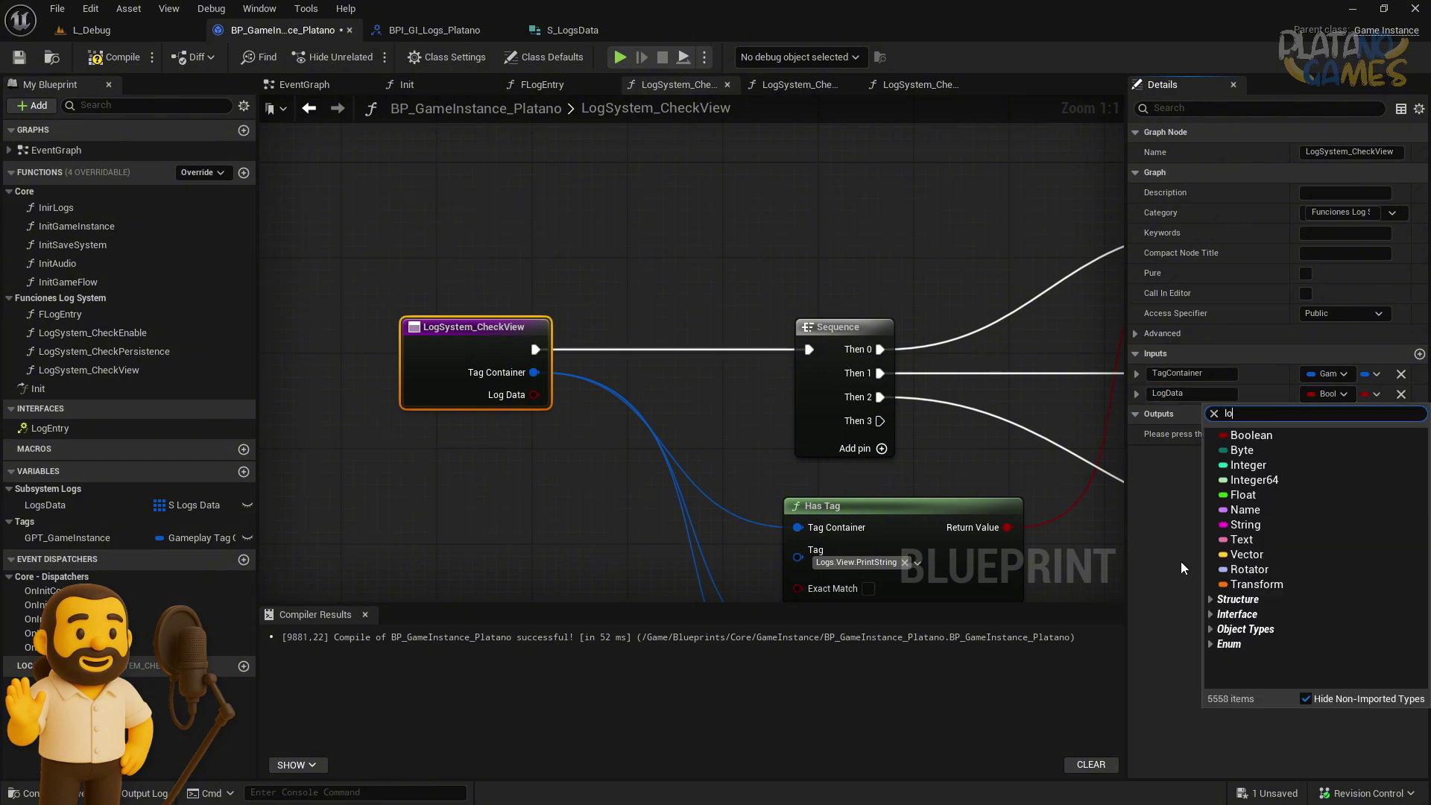
left_click(1257, 451)
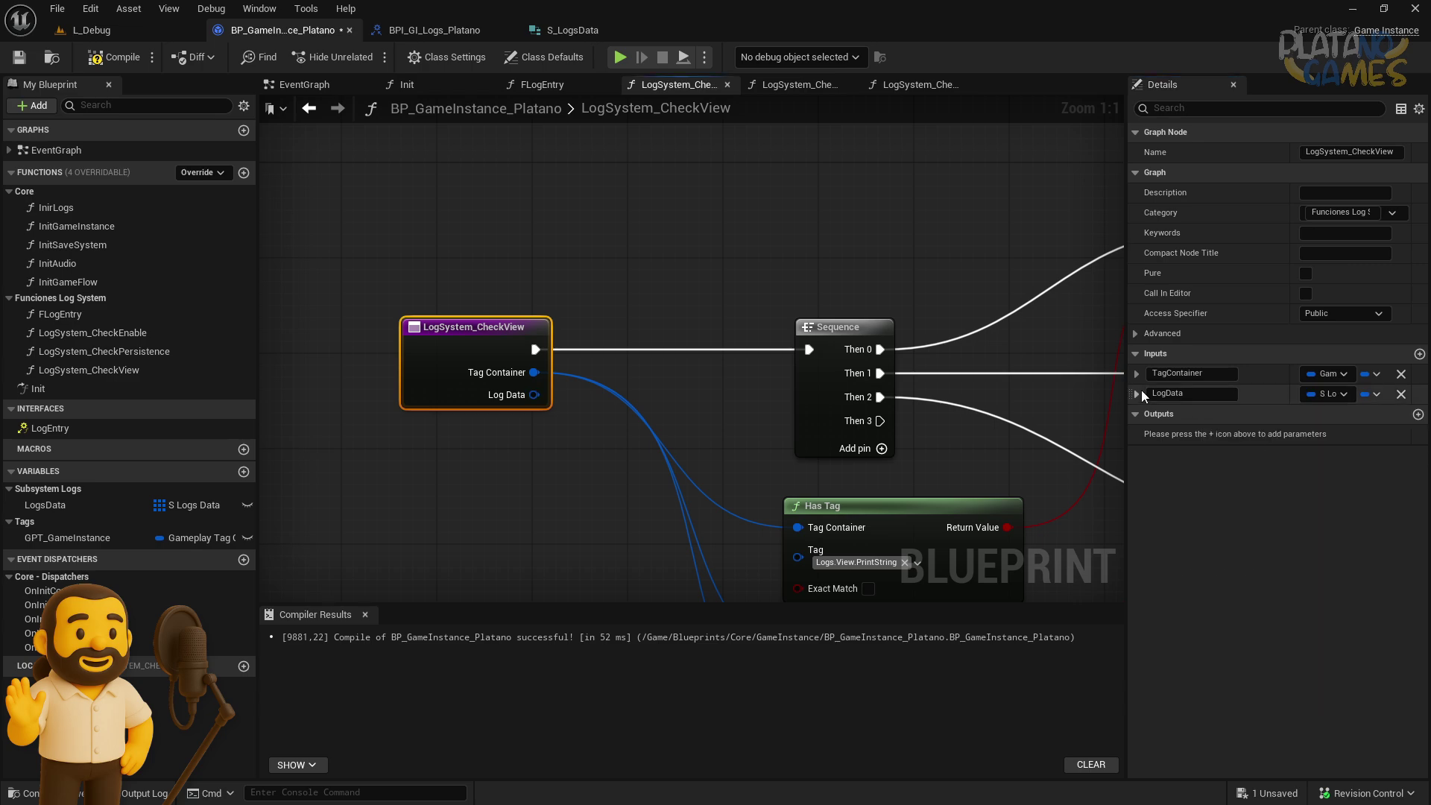
Split the LogData pin with a Break S Logs Data node
right_click_drag(638, 325, 444, 419)
scroll(444, 426, "down", 2)
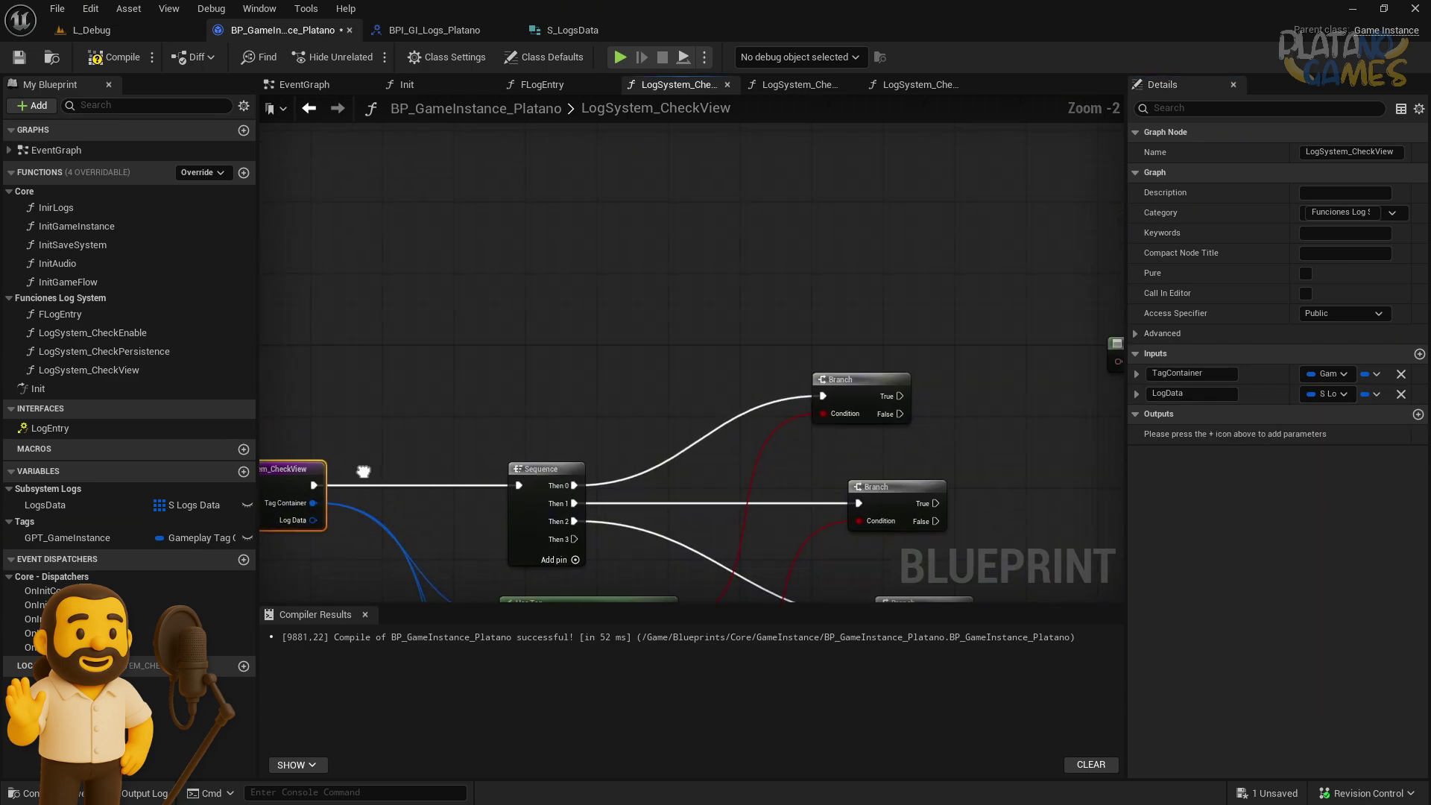
left_click_drag(323, 501, 924, 274)
type("break")
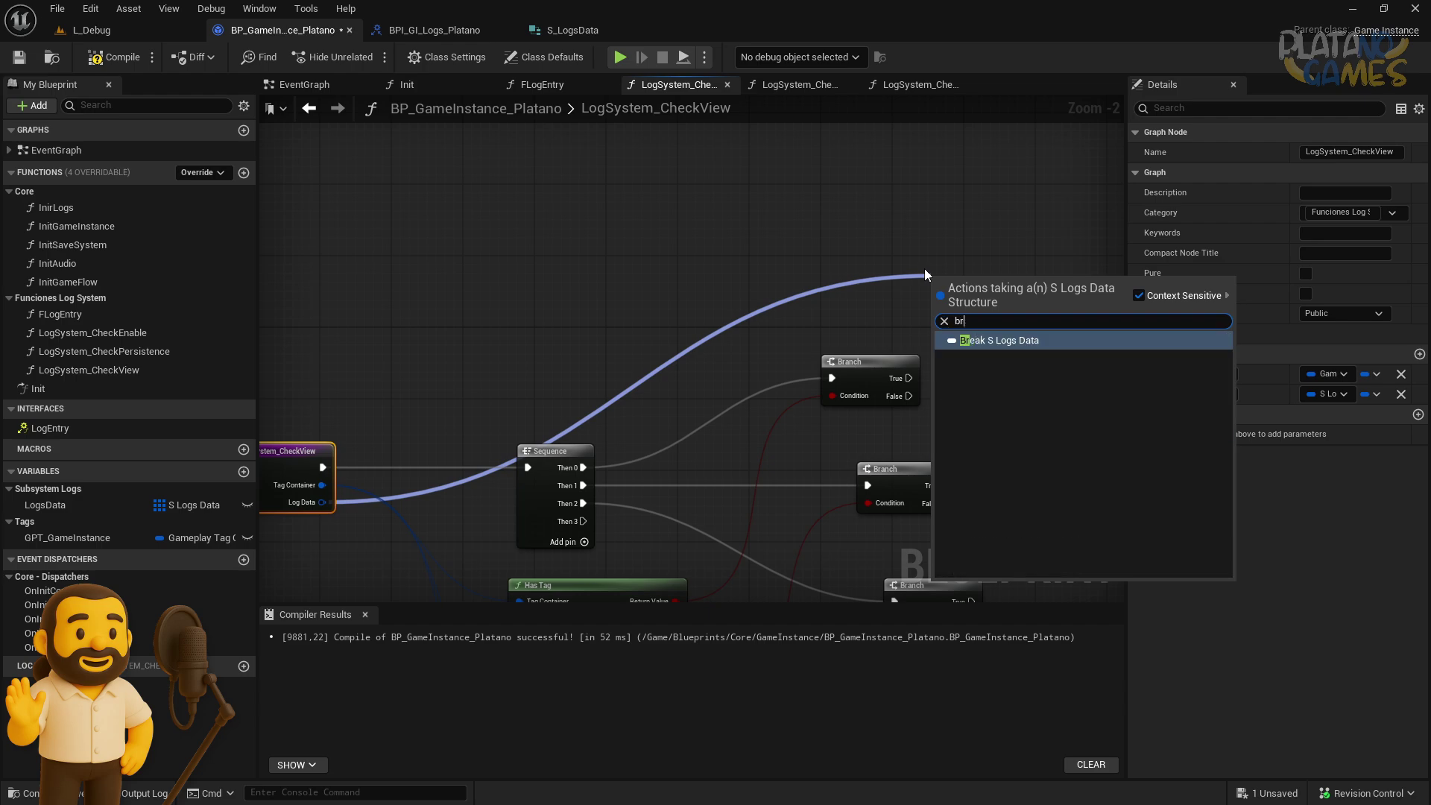
key("Return")
Start the Format Text pattern with 'Ubicación: Descripción:'
scroll(924, 268, "up", 2)
right_click_drag(924, 268, 568, 347)
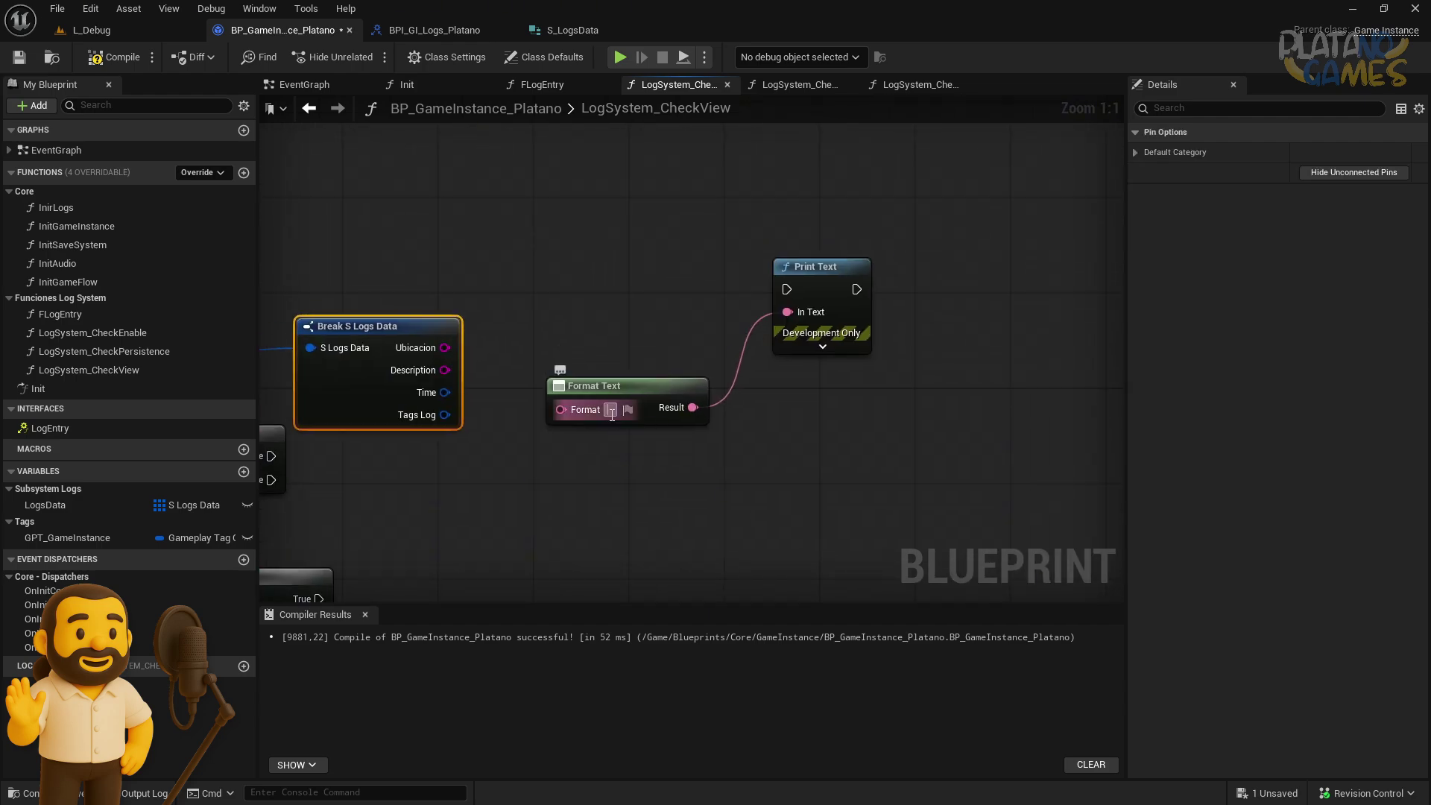
left_click(624, 409)
type("Ubicación")
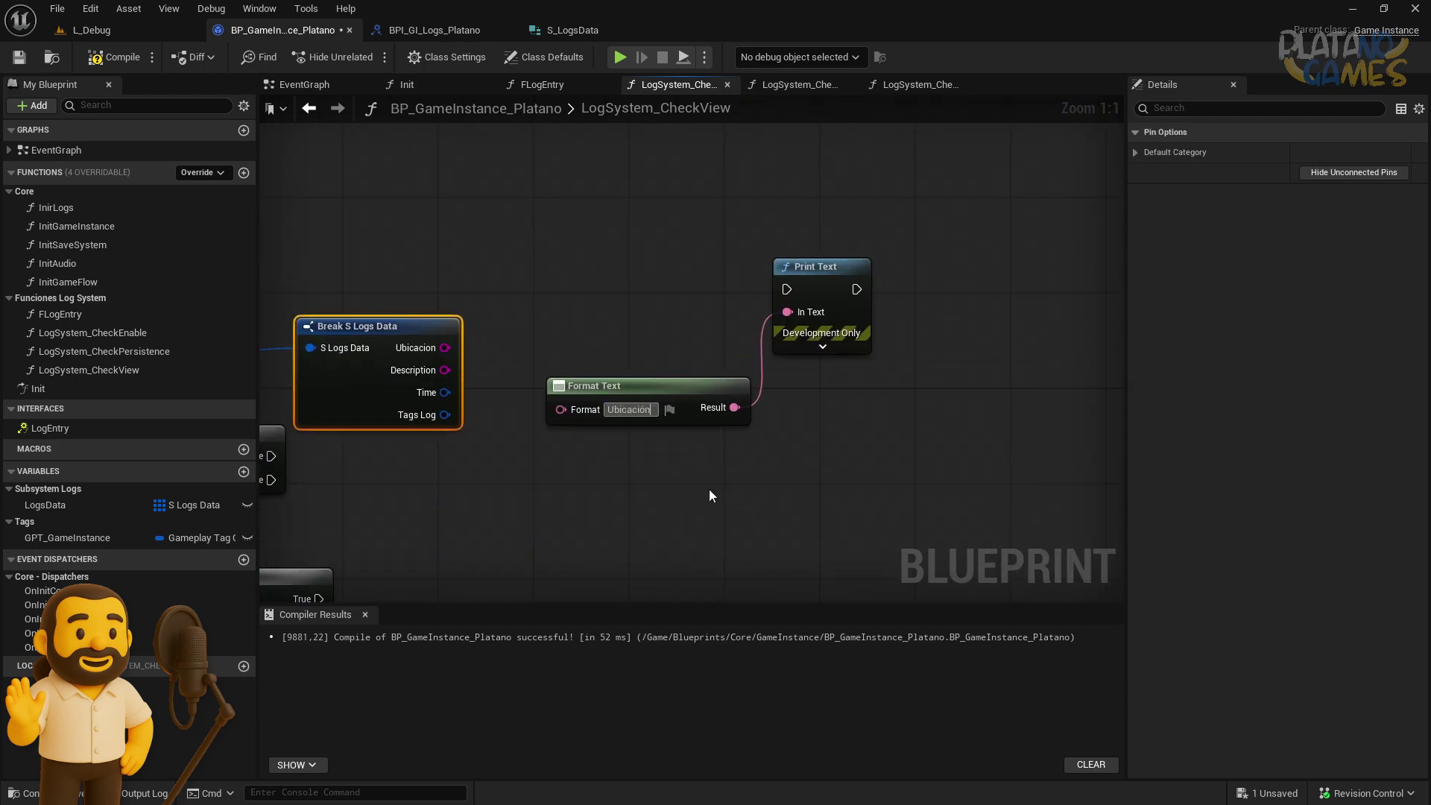
type(": De")
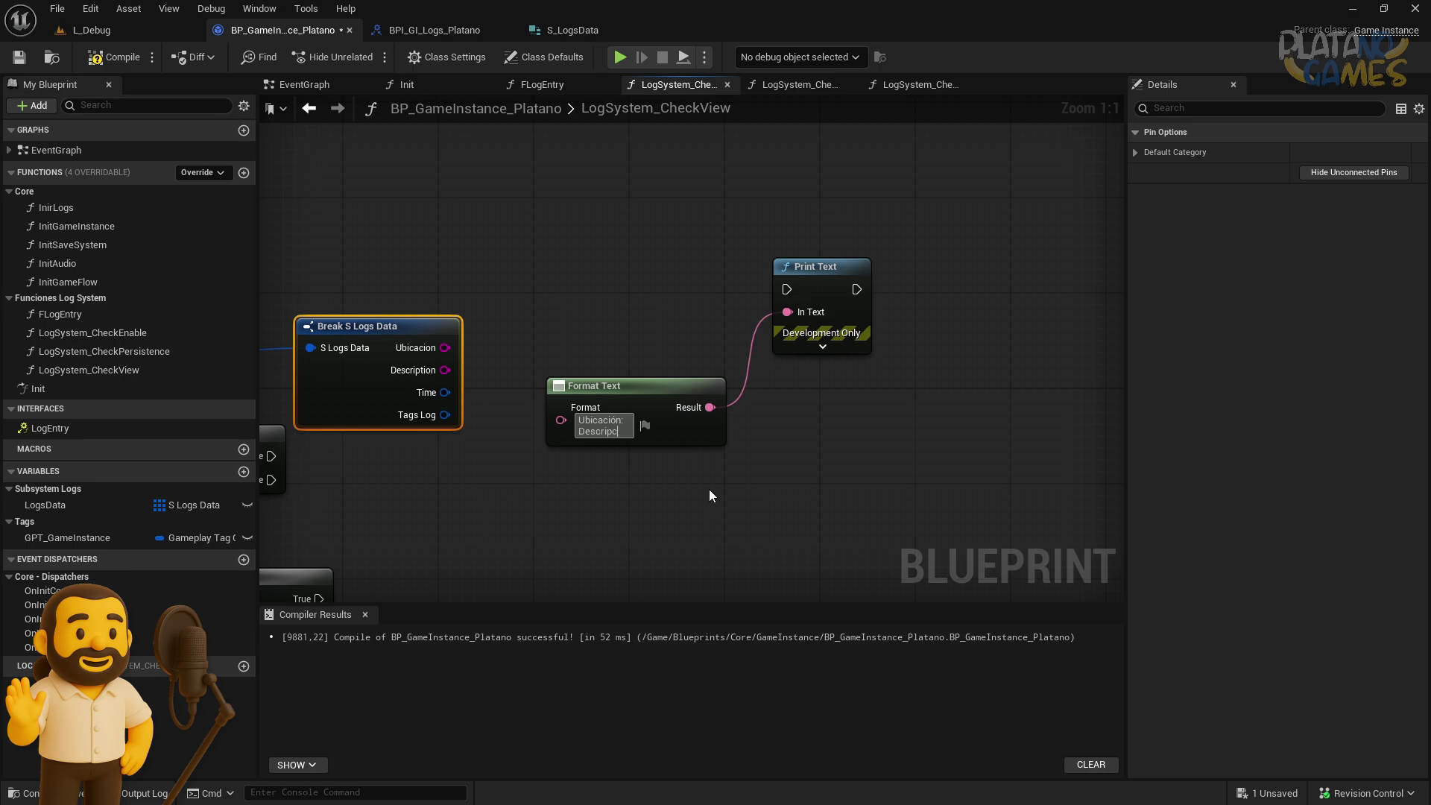
type("scripción:")
Add a 'Time:' line to the format pattern and reposition the Format Text and Print Text nodes
key("shift+Return")
type("Time")
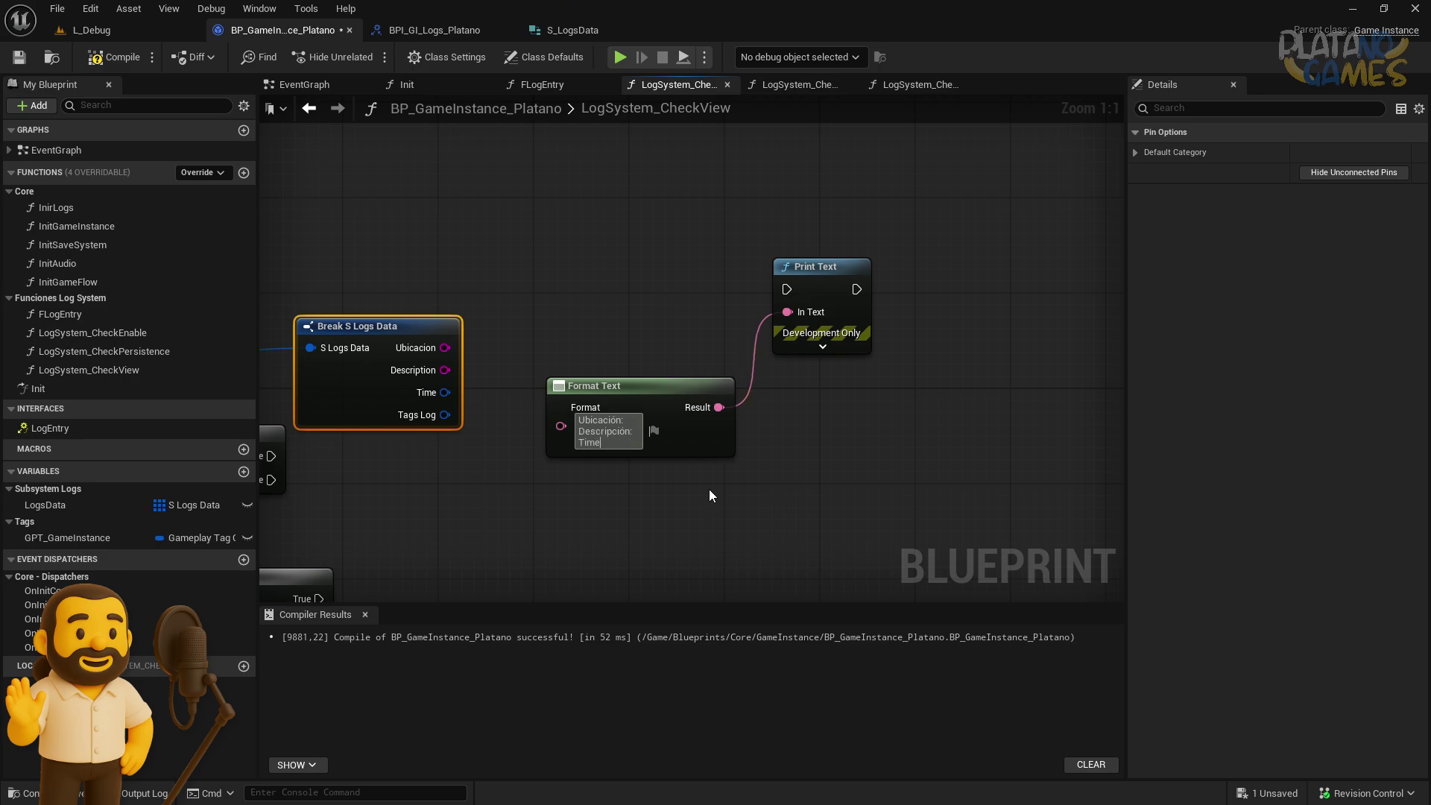
type(":")
key("shift+Return")
type("Ta")
key("BackSpace")
key("BackSpace")
key("BackSpace")
left_click_drag(731, 409, 754, 338)
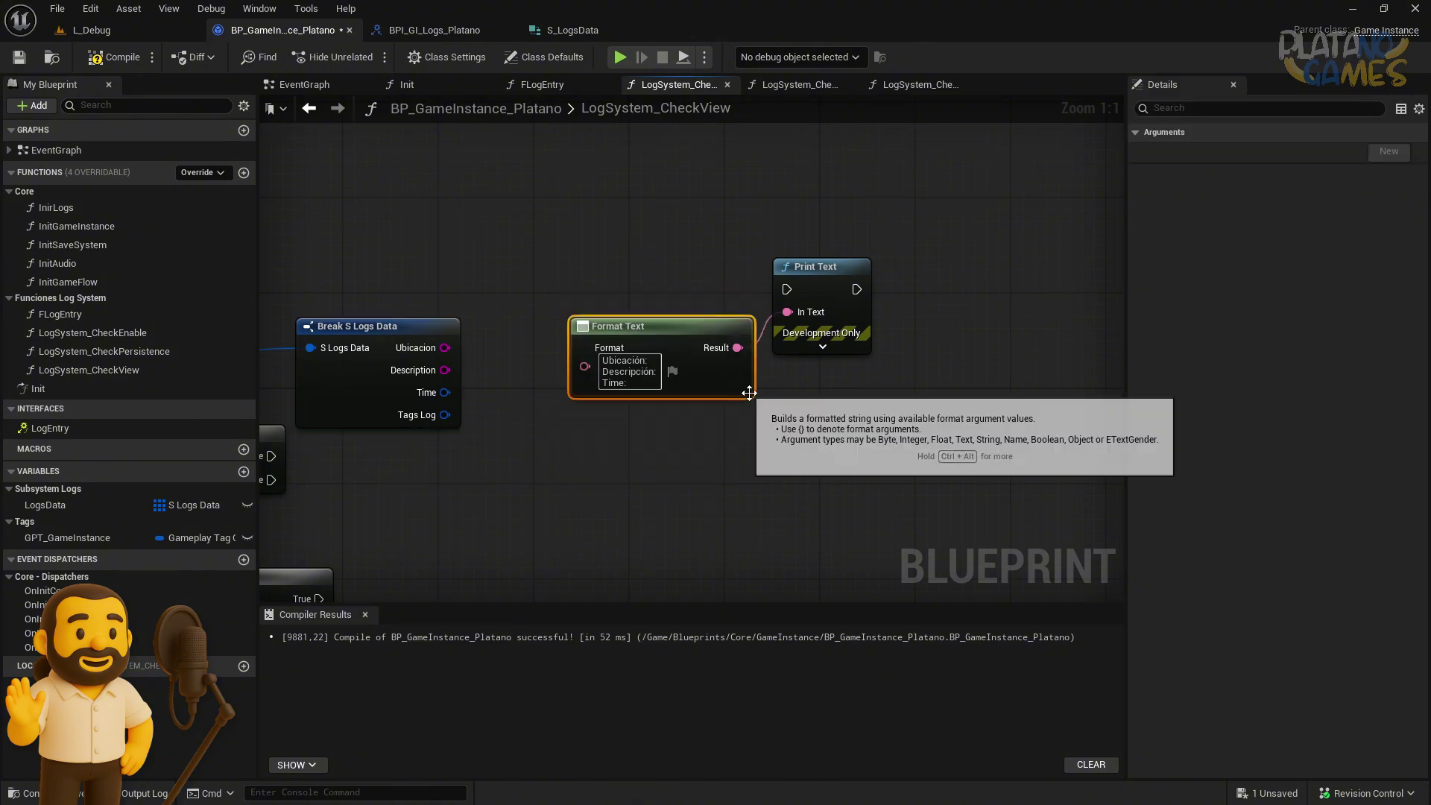
left_click_drag(841, 319, 1006, 271)
left_click_drag(739, 378, 787, 403)
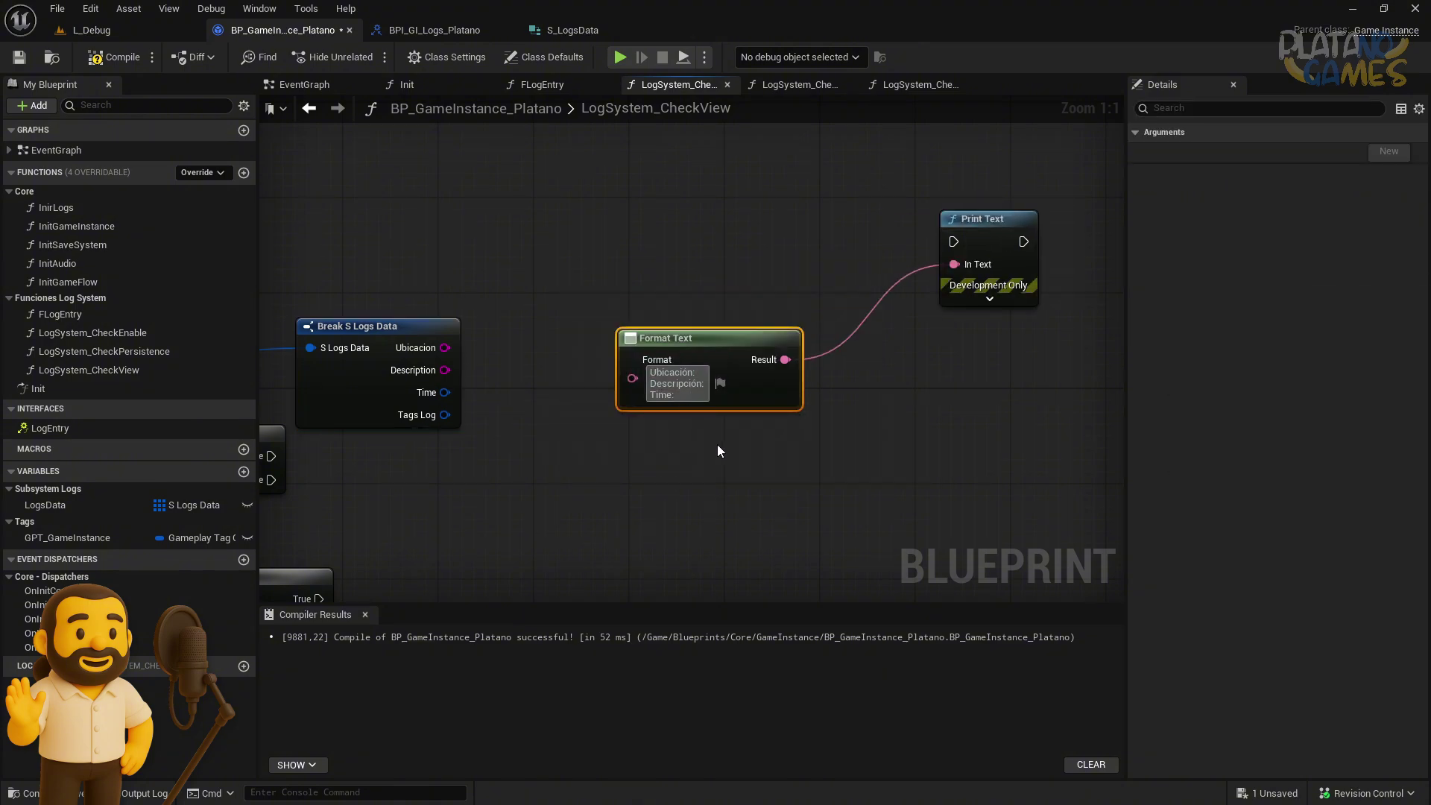
Complete the pattern with a Tags line and {a}, {b} placeholders, committing it to create inputs a–d
key("shift+Return")
type("Tags Logs:")
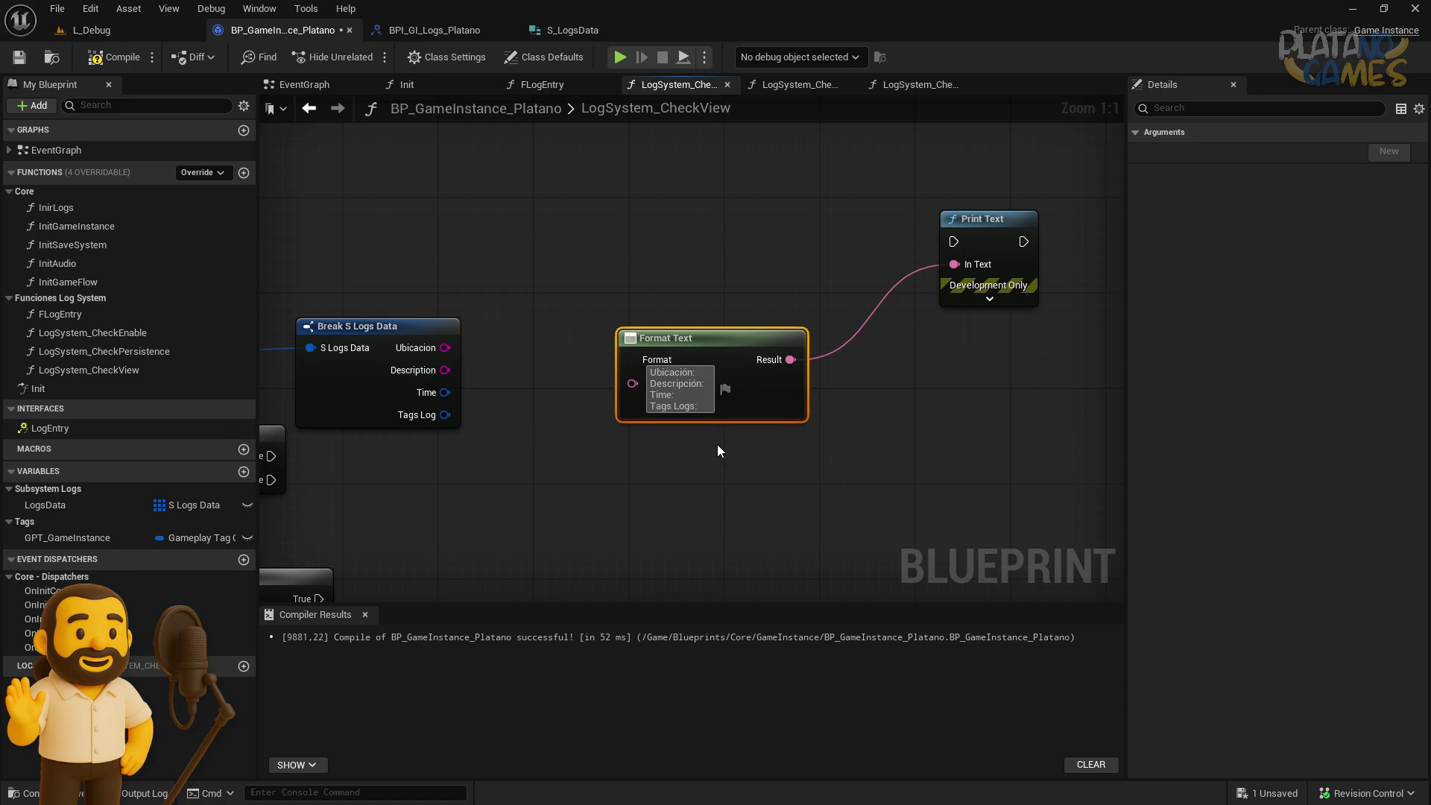
key("Return")
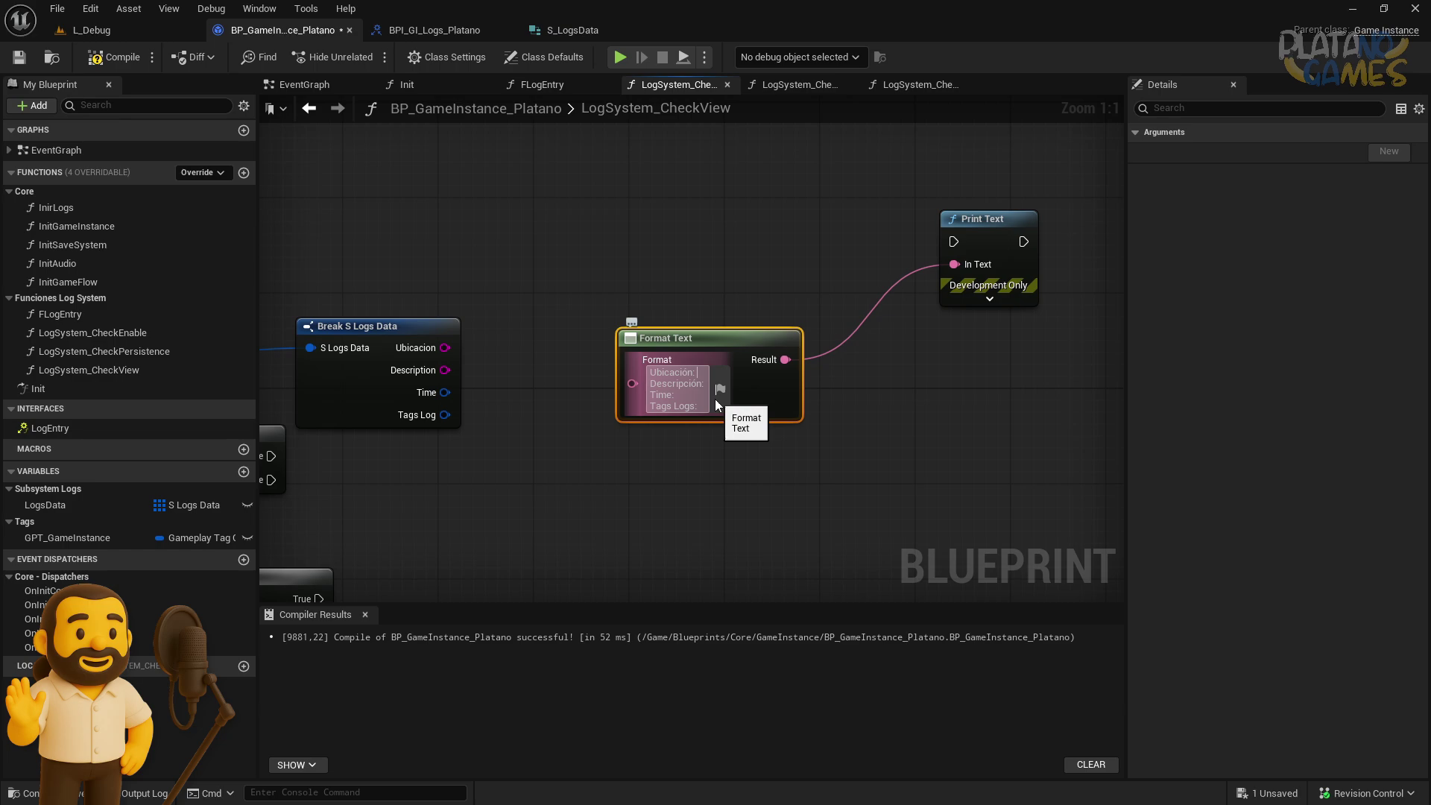
type("b}")
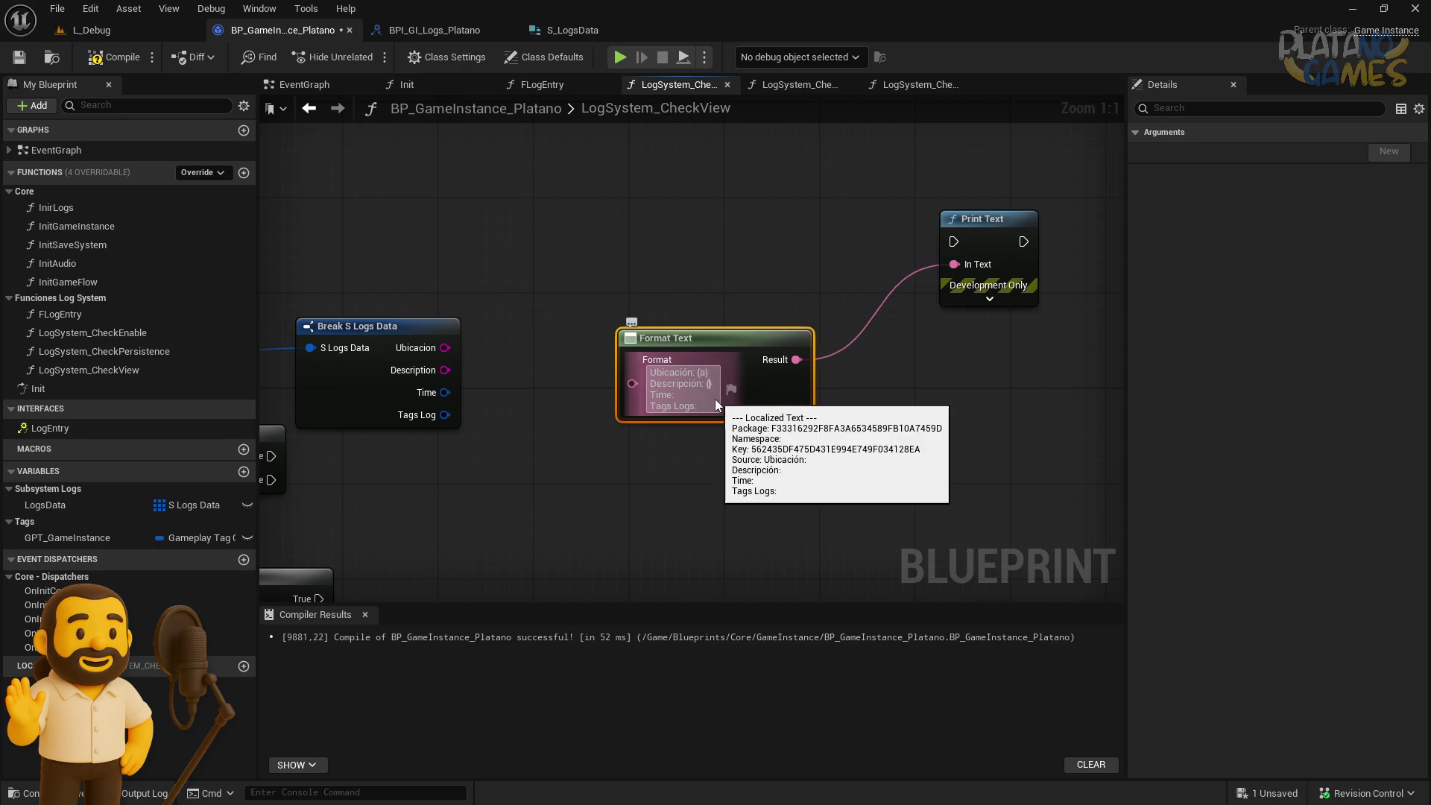
key("Down")
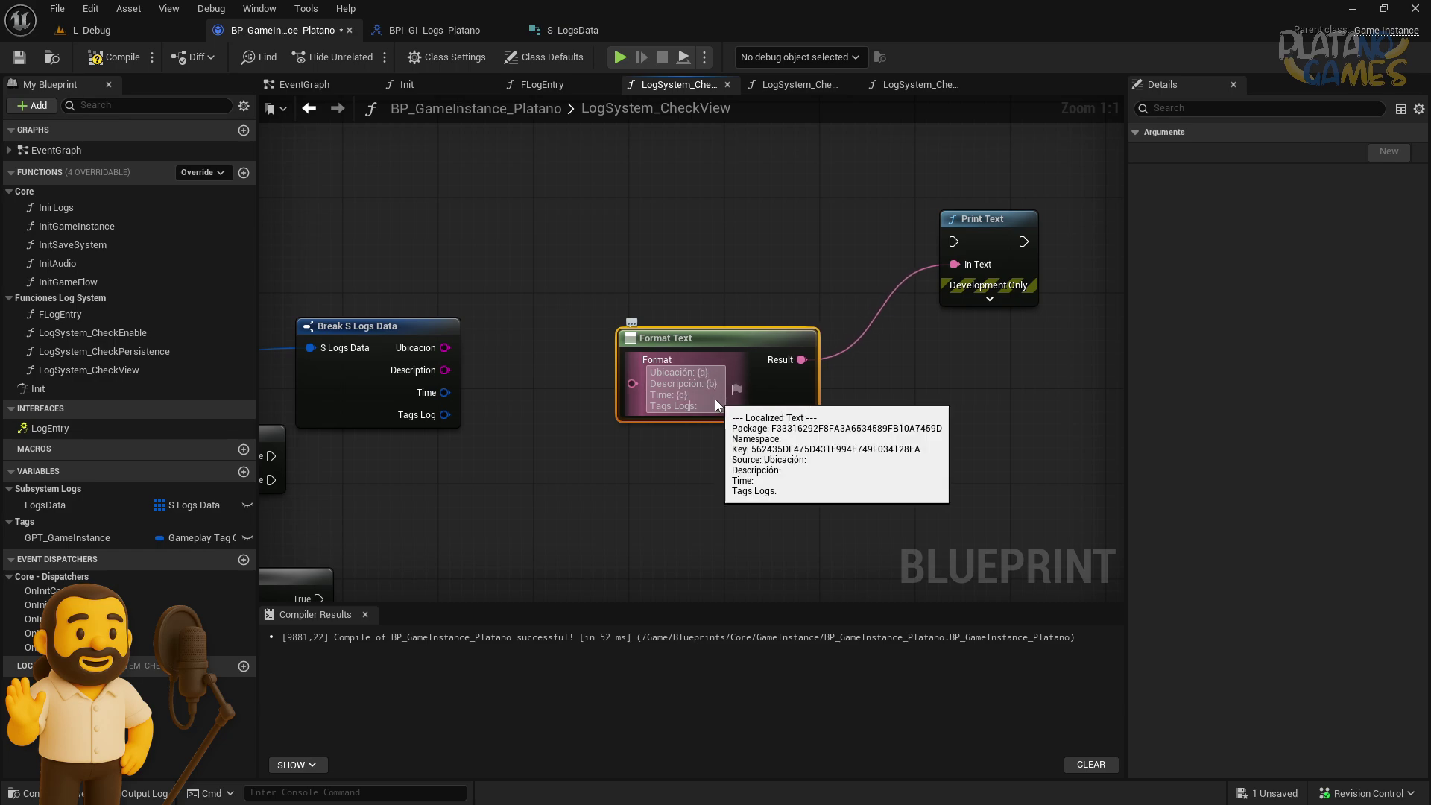
type("{a")
type("}")
left_click(864, 499)
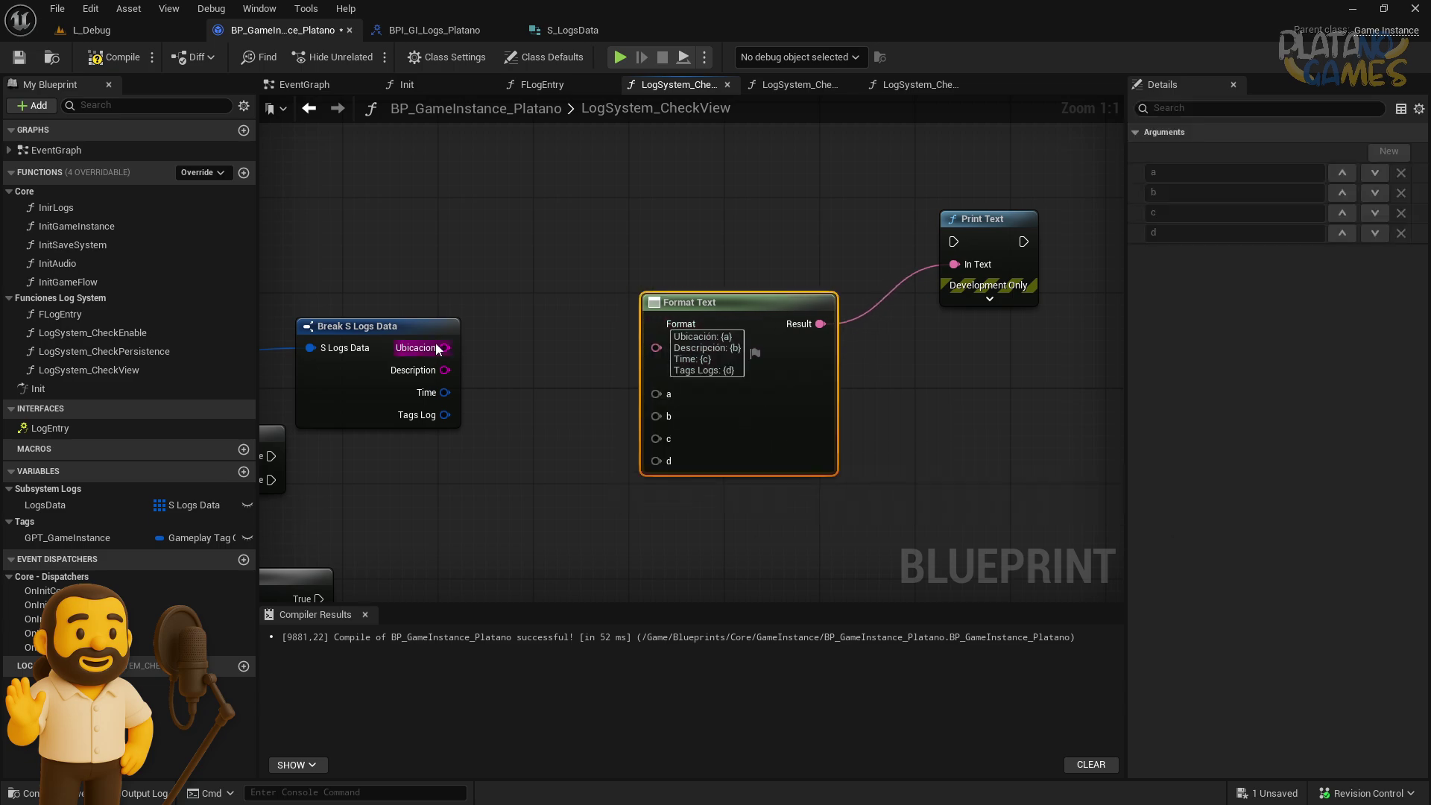
Wire Ubicacion into input a and Description into input b of Format Text
mouse_move(445, 347)
left_mouse_down()
mouse_move(555, 298)
mouse_move(656, 394)
mouse_move(655, 416)
left_mouse_up()
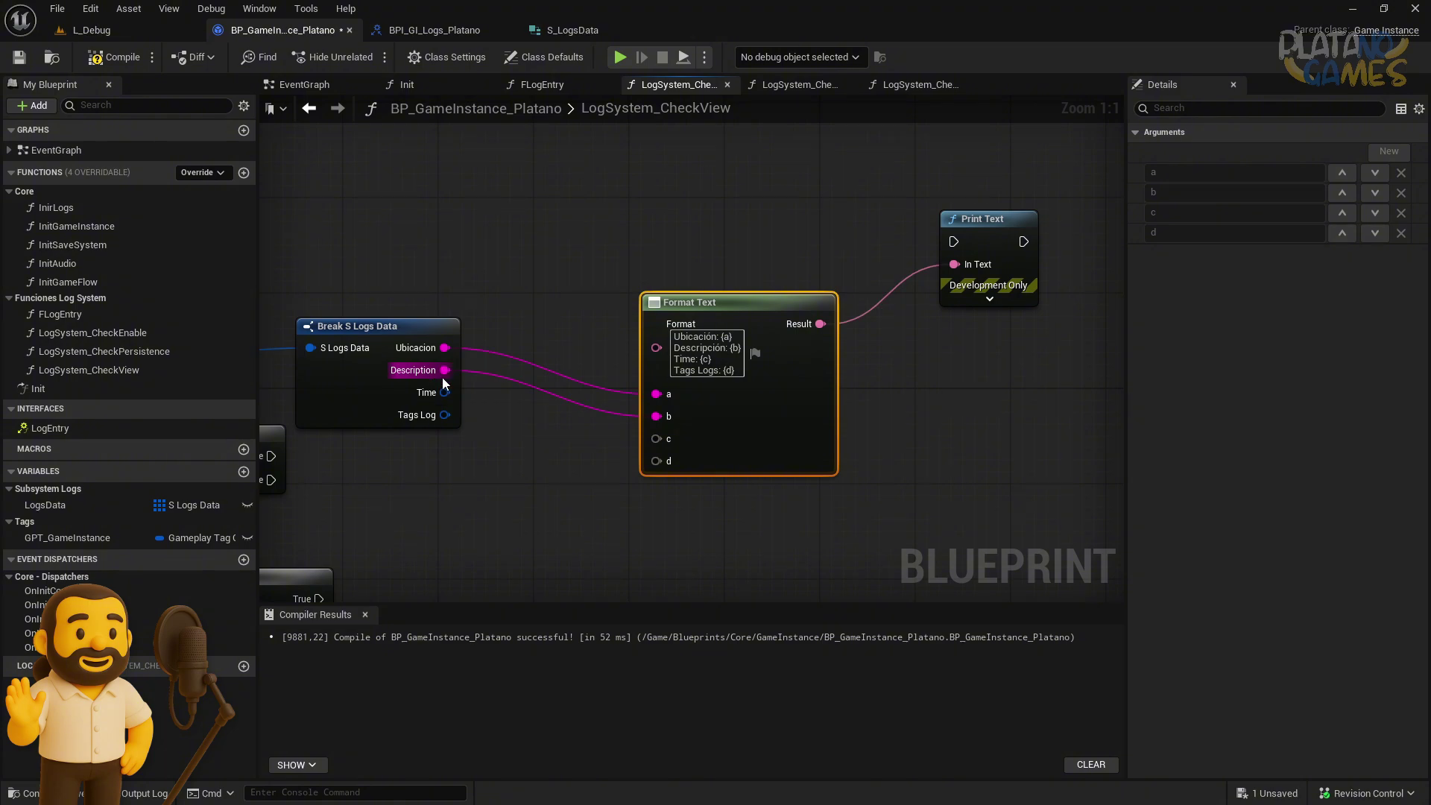
mouse_move(445, 392)
left_mouse_down()
mouse_move(637, 433)
mouse_move(662, 458)
left_mouse_up()
right_click_drag(562, 458, 530, 403)
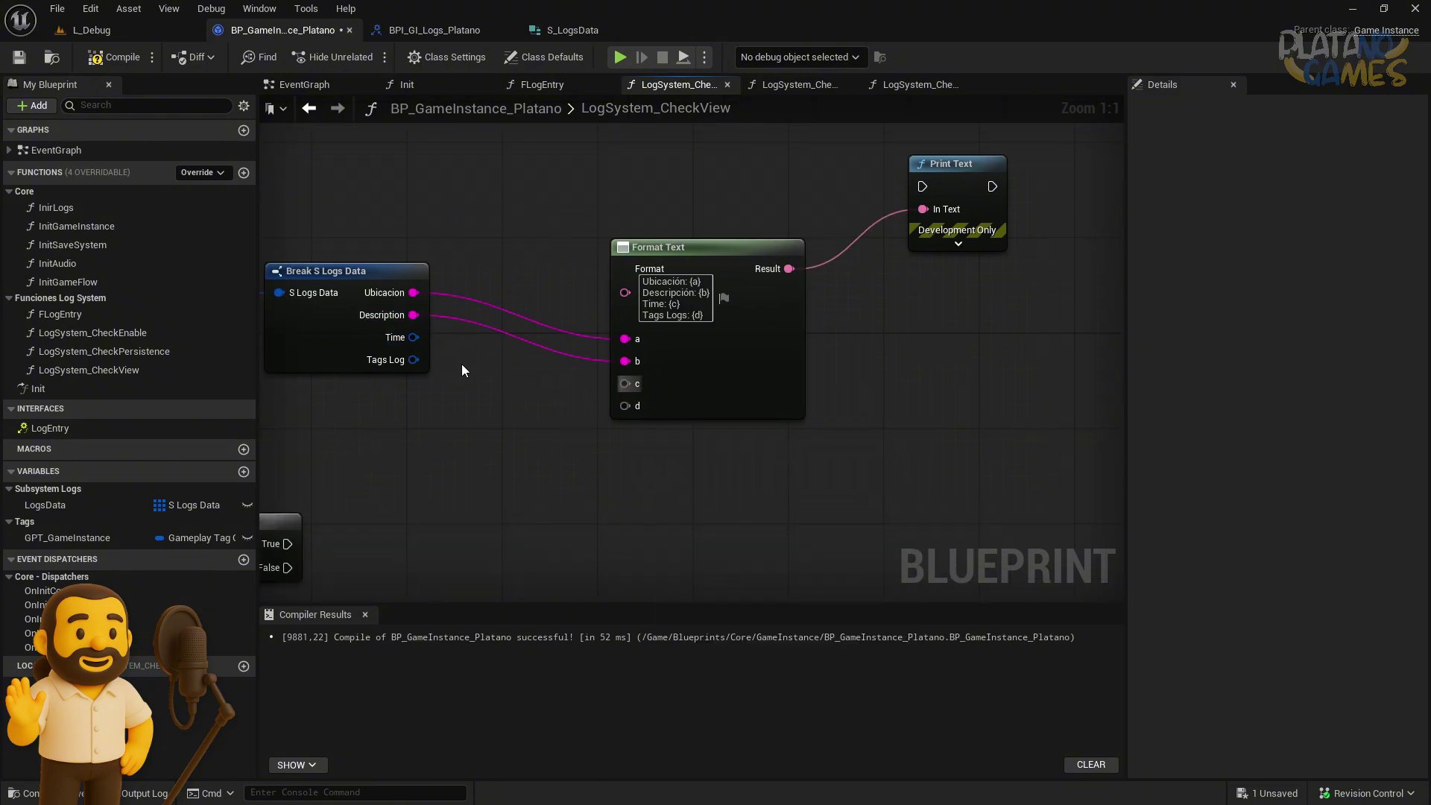
left_click_drag(413, 337, 590, 413)
Add a Break Date Time node on the Time field and show all its outputs
key("Escape")
left_click_drag(751, 396, 812, 338)
left_click_drag(413, 337, 463, 430)
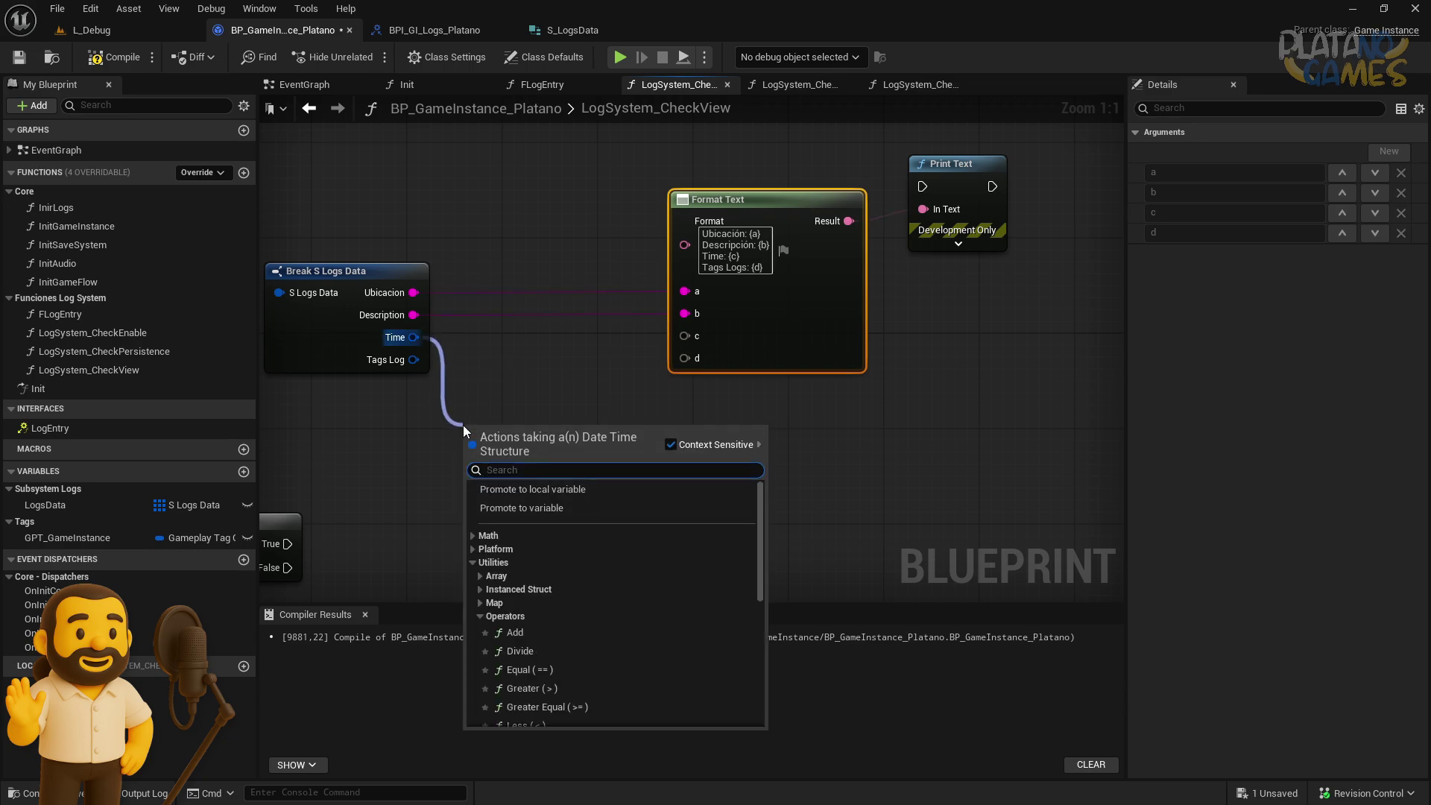
type("break")
key("Return")
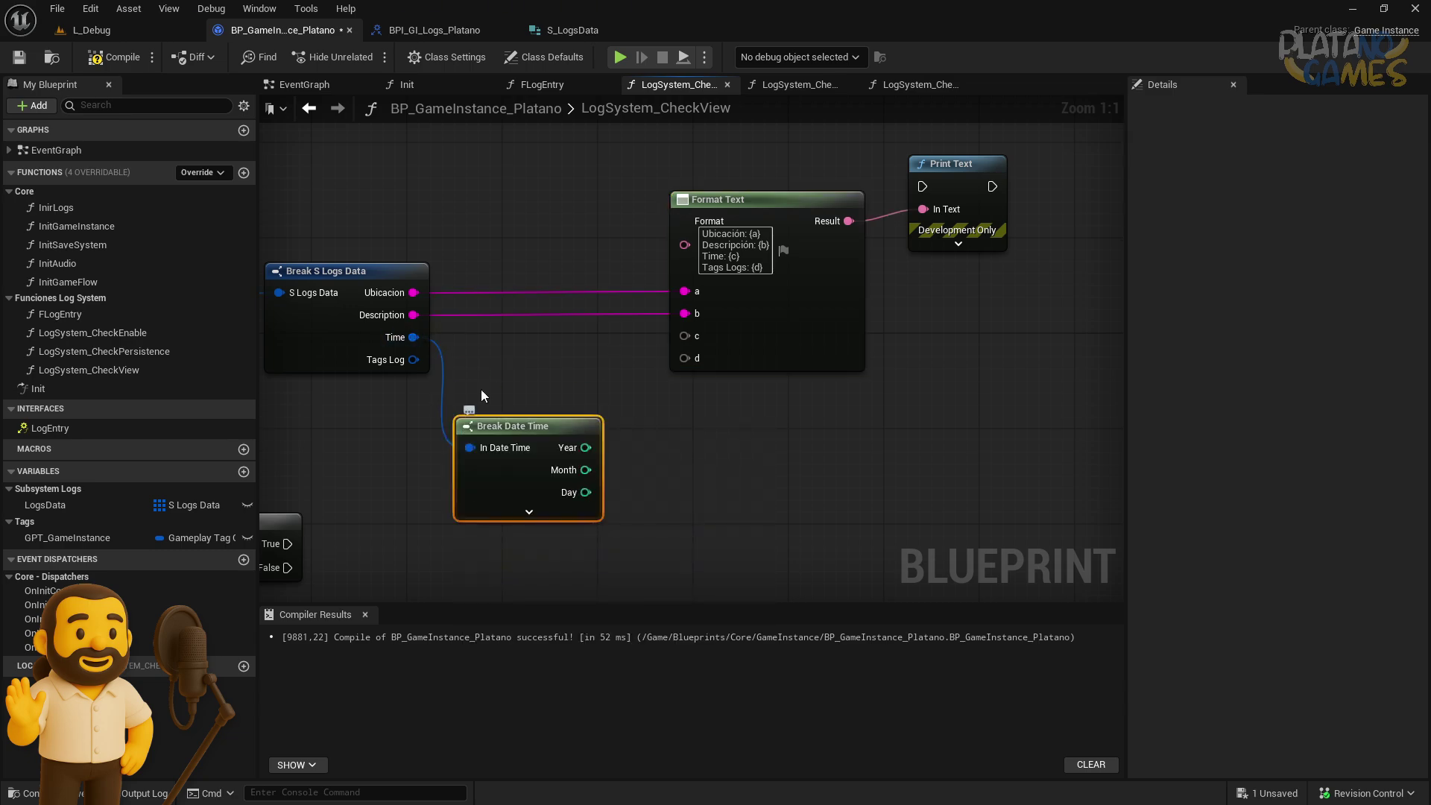
left_click(529, 511)
Shift the Format Text and Print Text nodes to the right to make room
right_click_drag(529, 511, 401, 566)
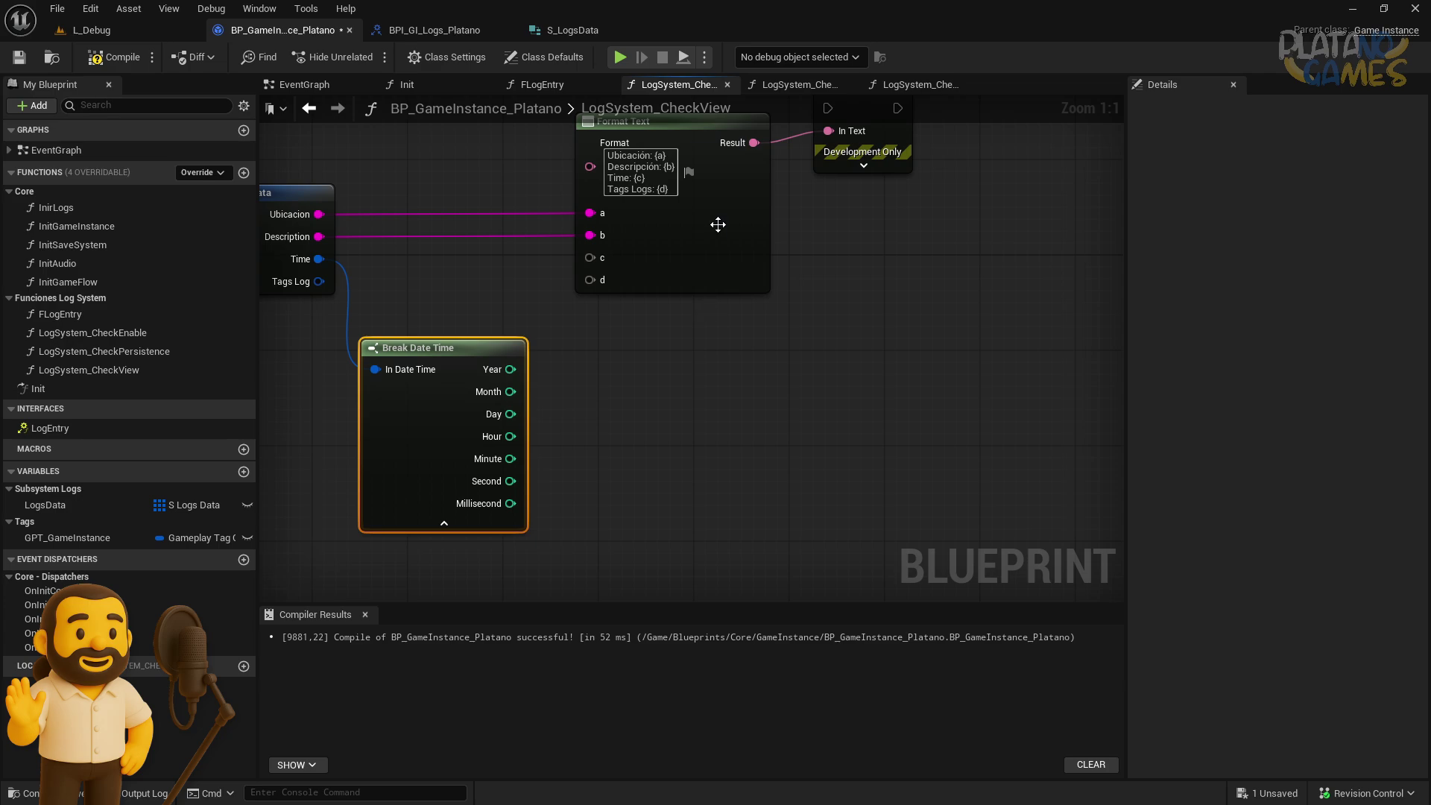
left_click_drag(893, 424, 546, 192)
left_click_drag(678, 276, 1000, 272)
left_click(683, 489)
right_click_drag(683, 489, 722, 352)
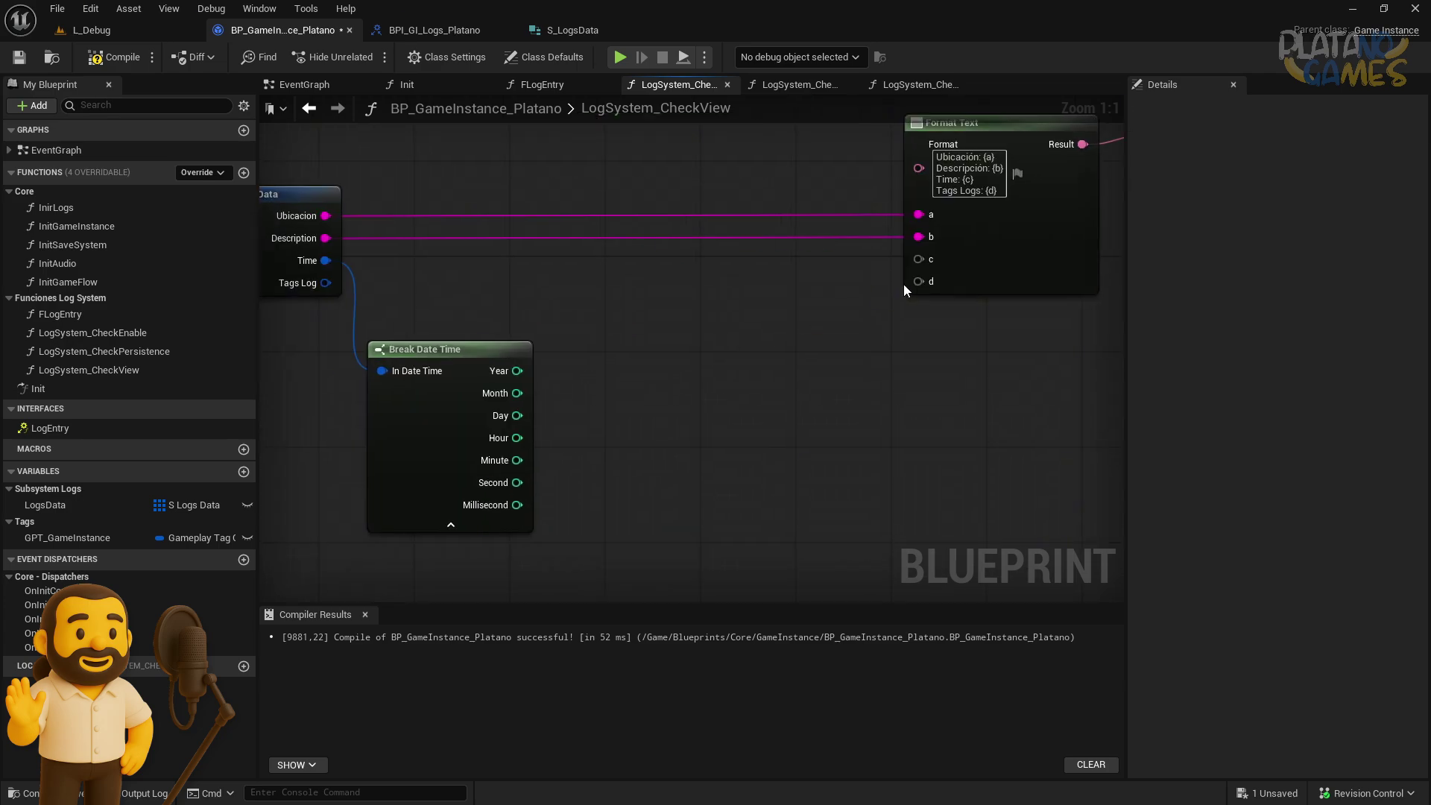
Add a second Format Text node wired into the c input, beside Break Date Time
left_click_drag(918, 259, 604, 402)
type("fir")
key("BackSpace")
key("BackSpace")
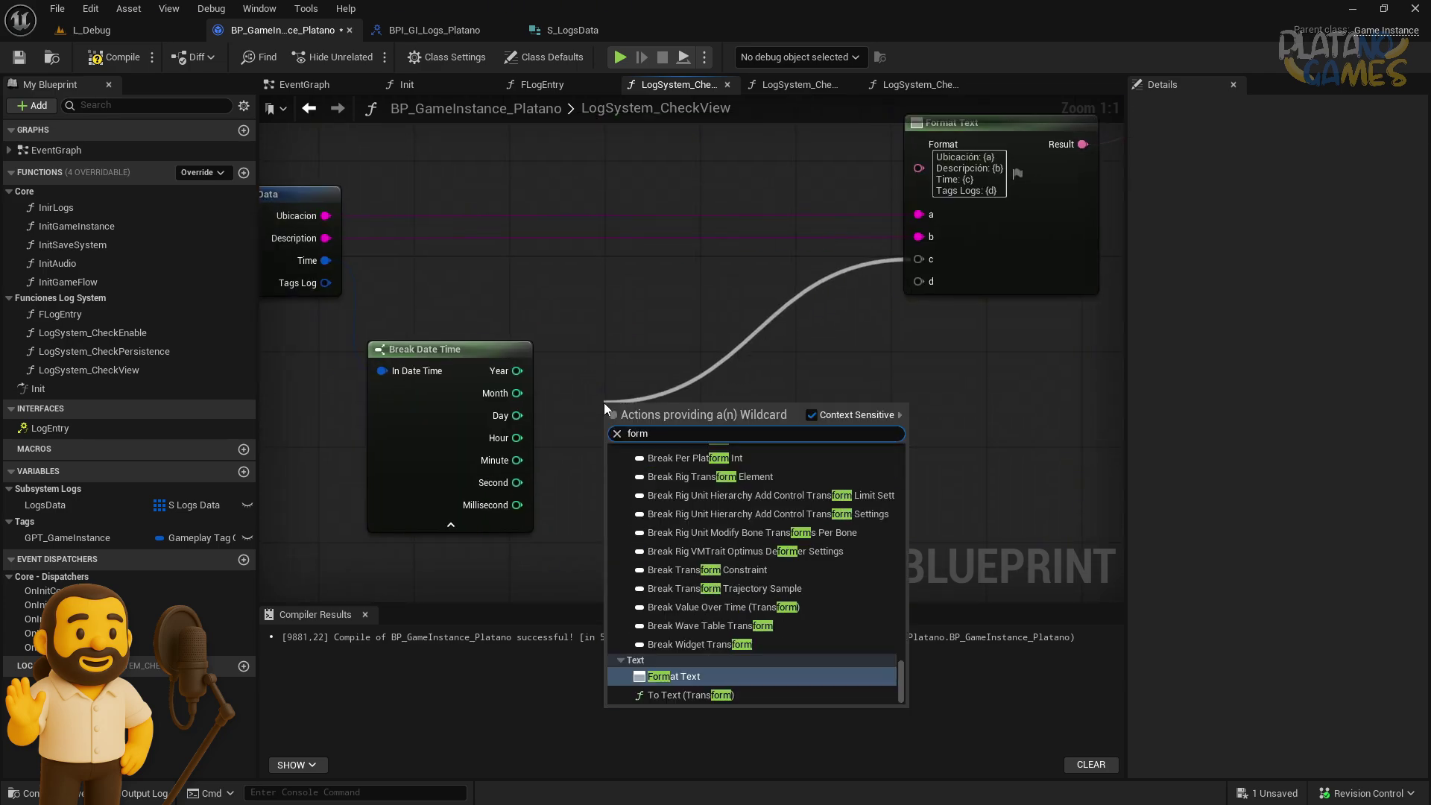
type("ormat t")
key("Return")
left_click_drag(603, 402, 663, 343)
Set the new node's format to {y}-{m}-{d} / {H}-{M}-{S}, creating its six inputs
left_click(731, 373)
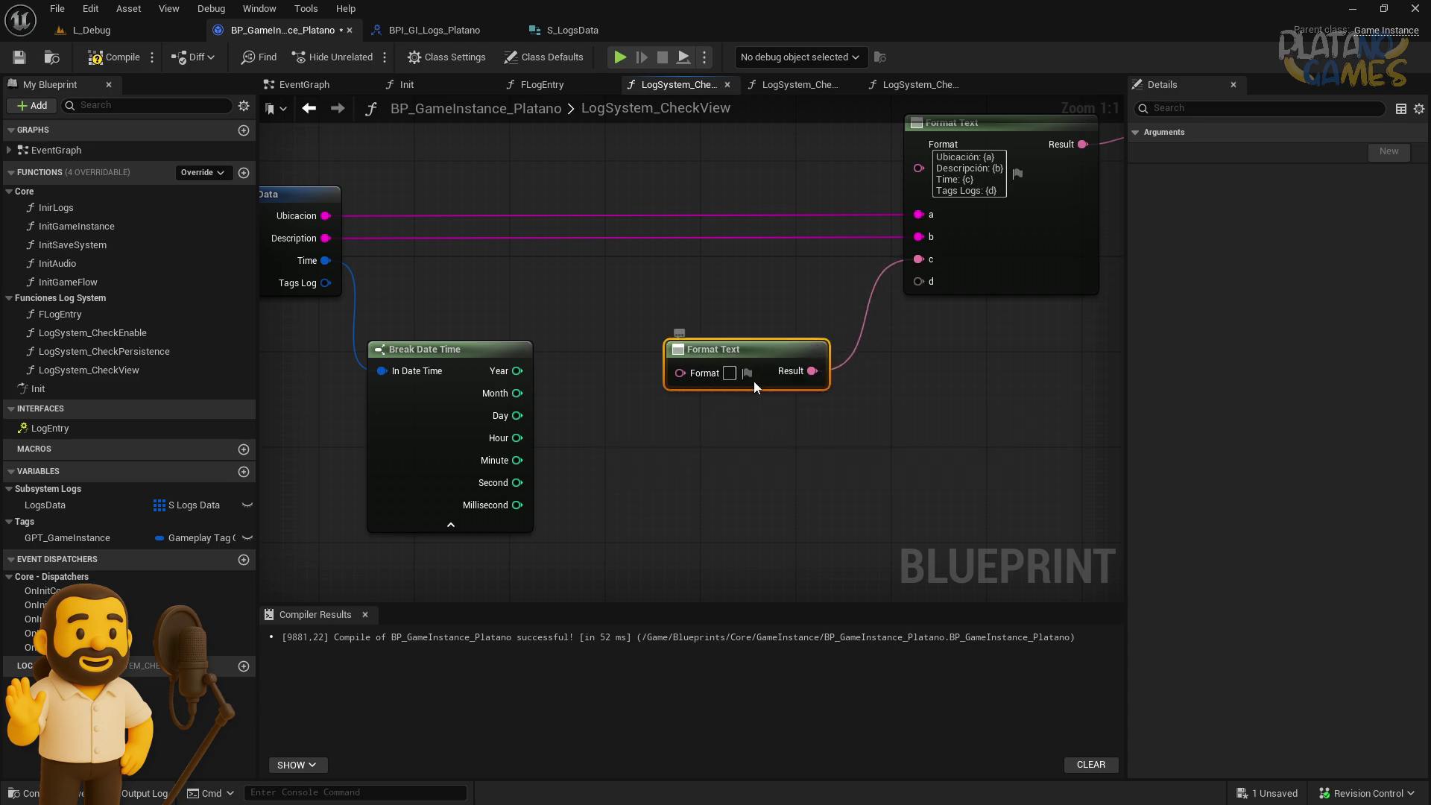
type("Year")
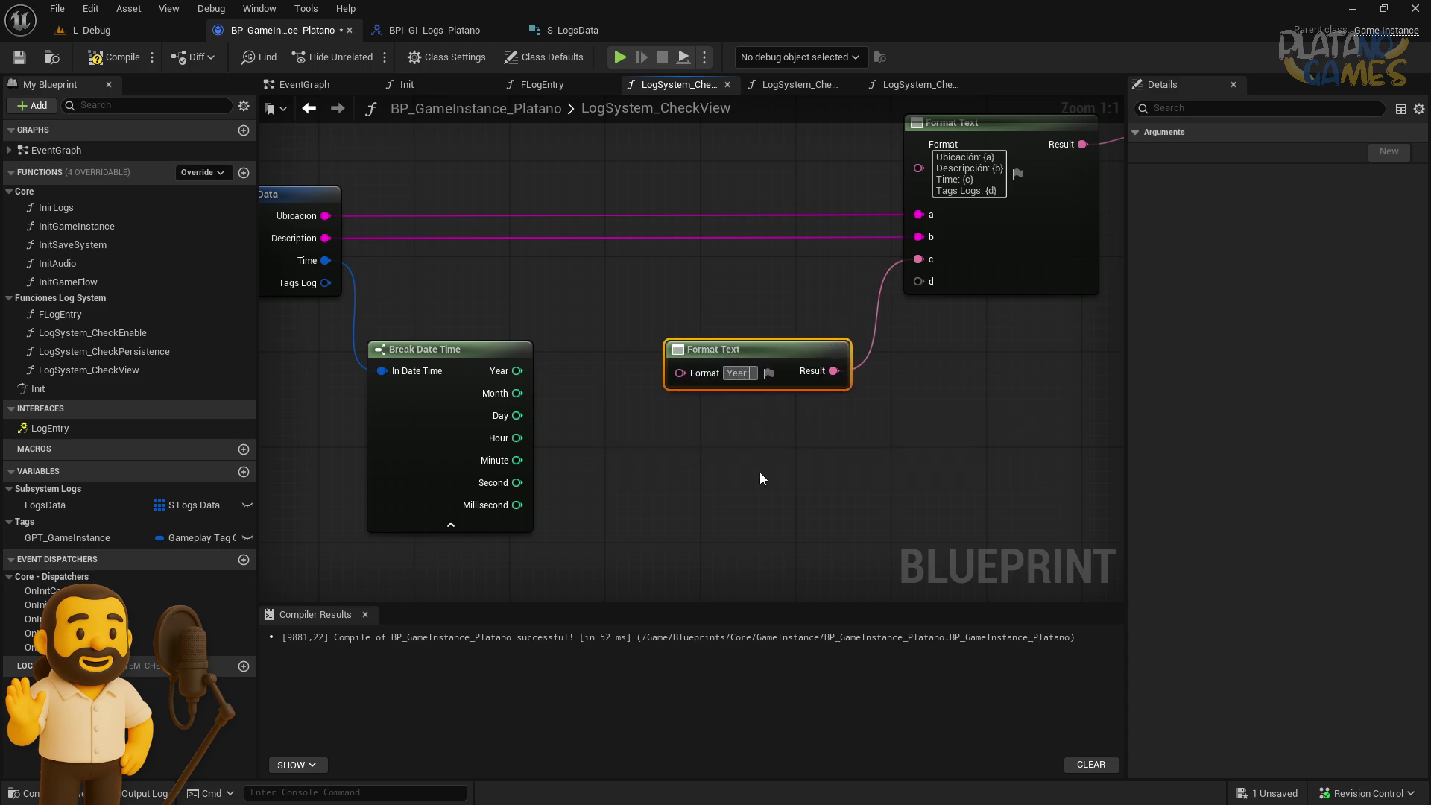
type("-Moth")
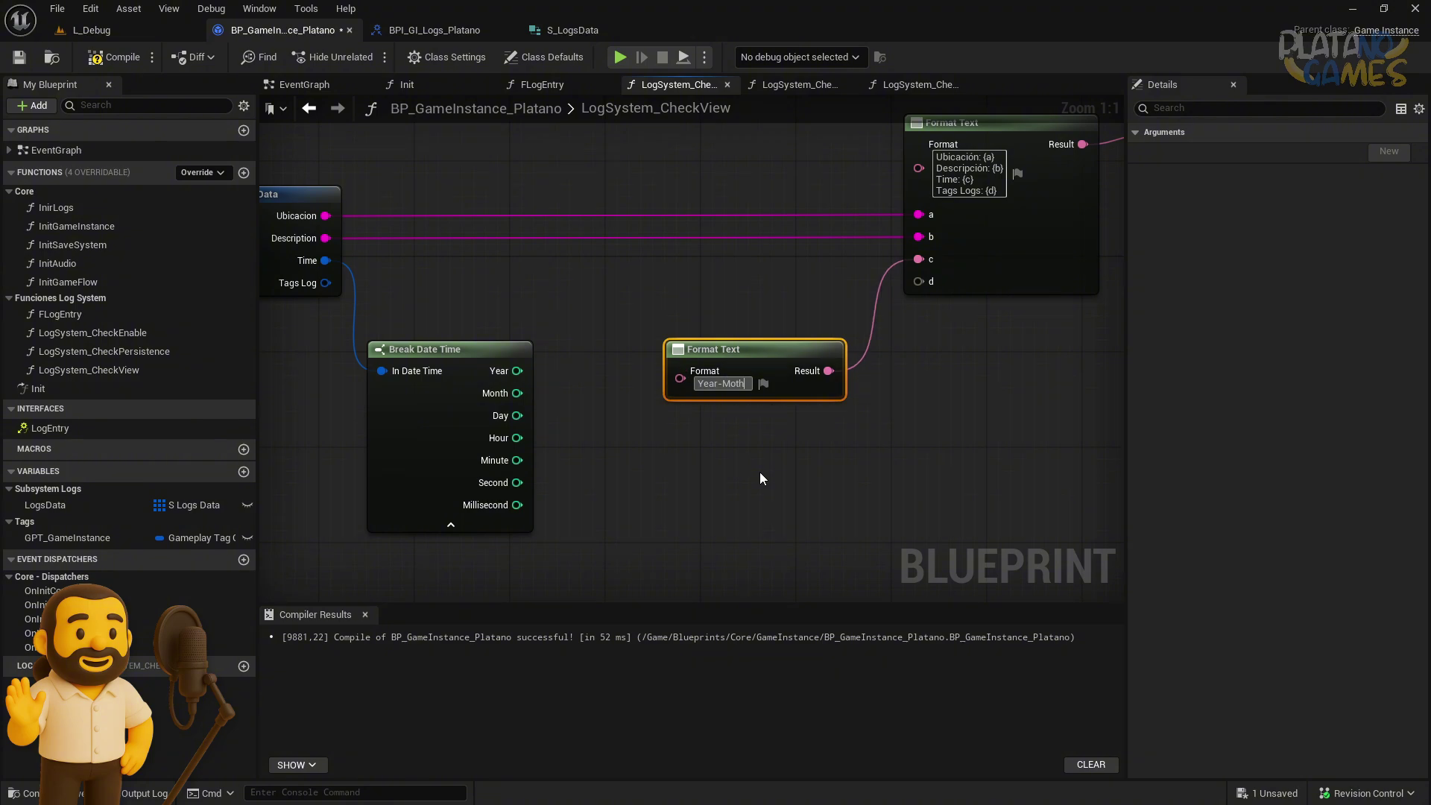
key("BackSpace")
key("BackSpace")
key("BackSpace")
key("BackSpace")
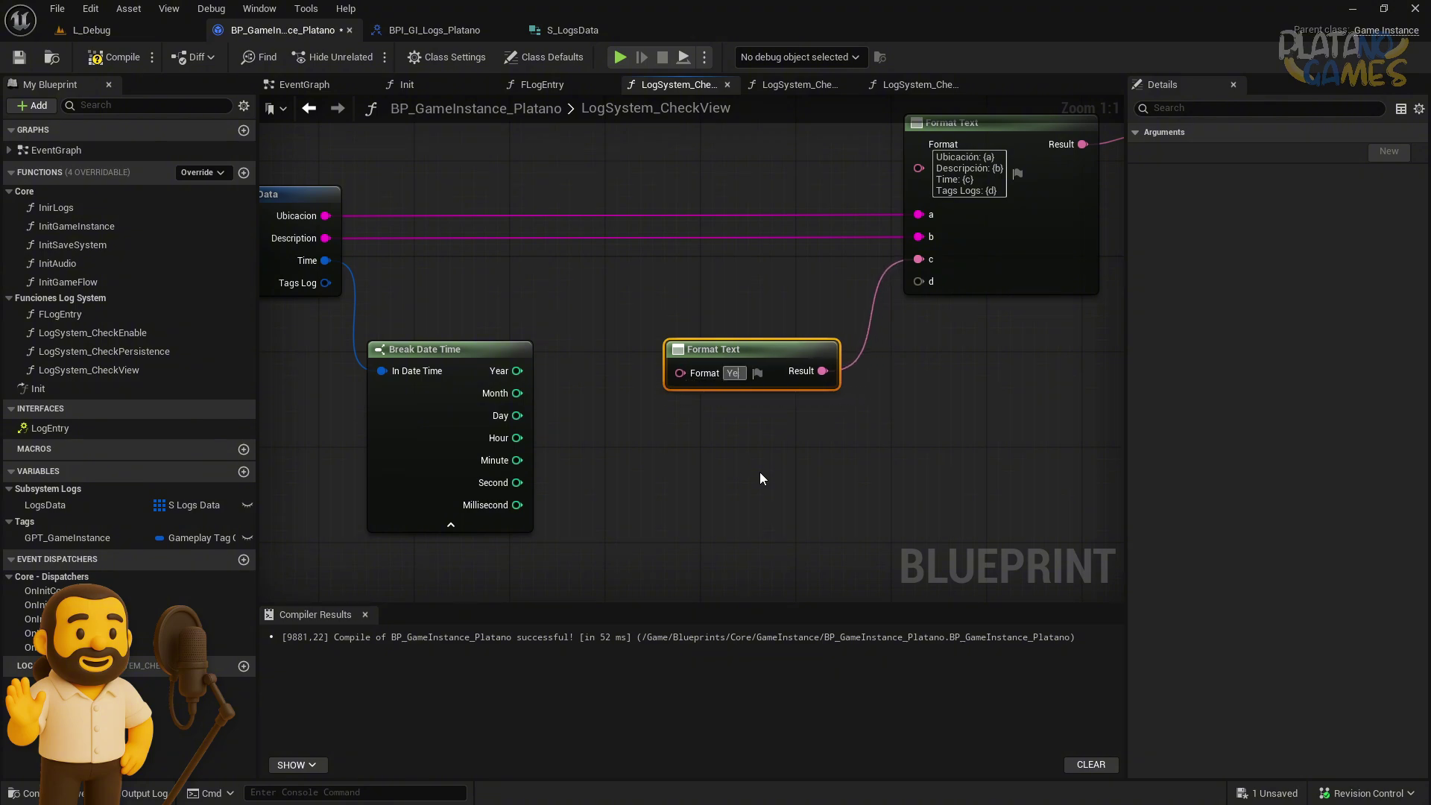
type("{")
type("}")
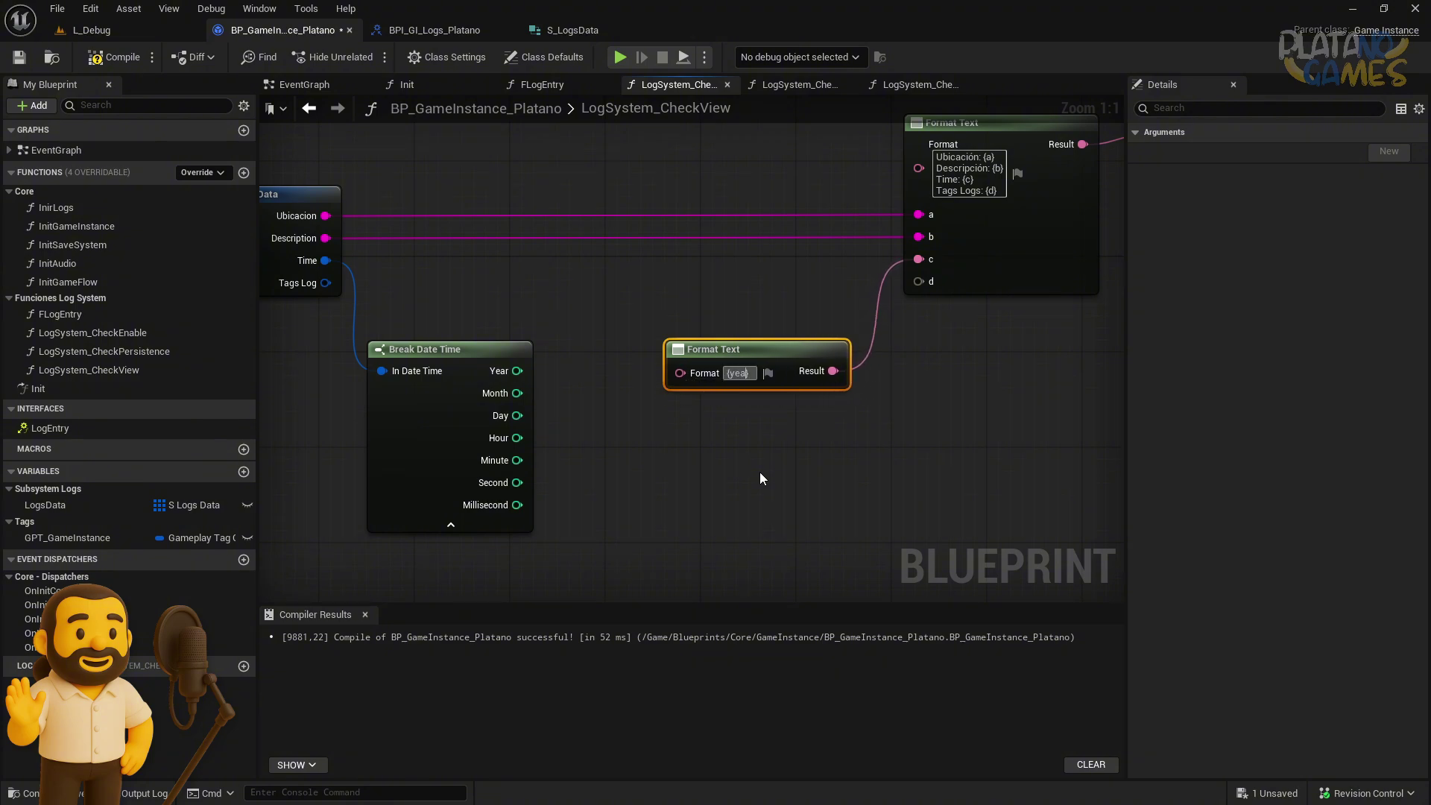
type("y-")
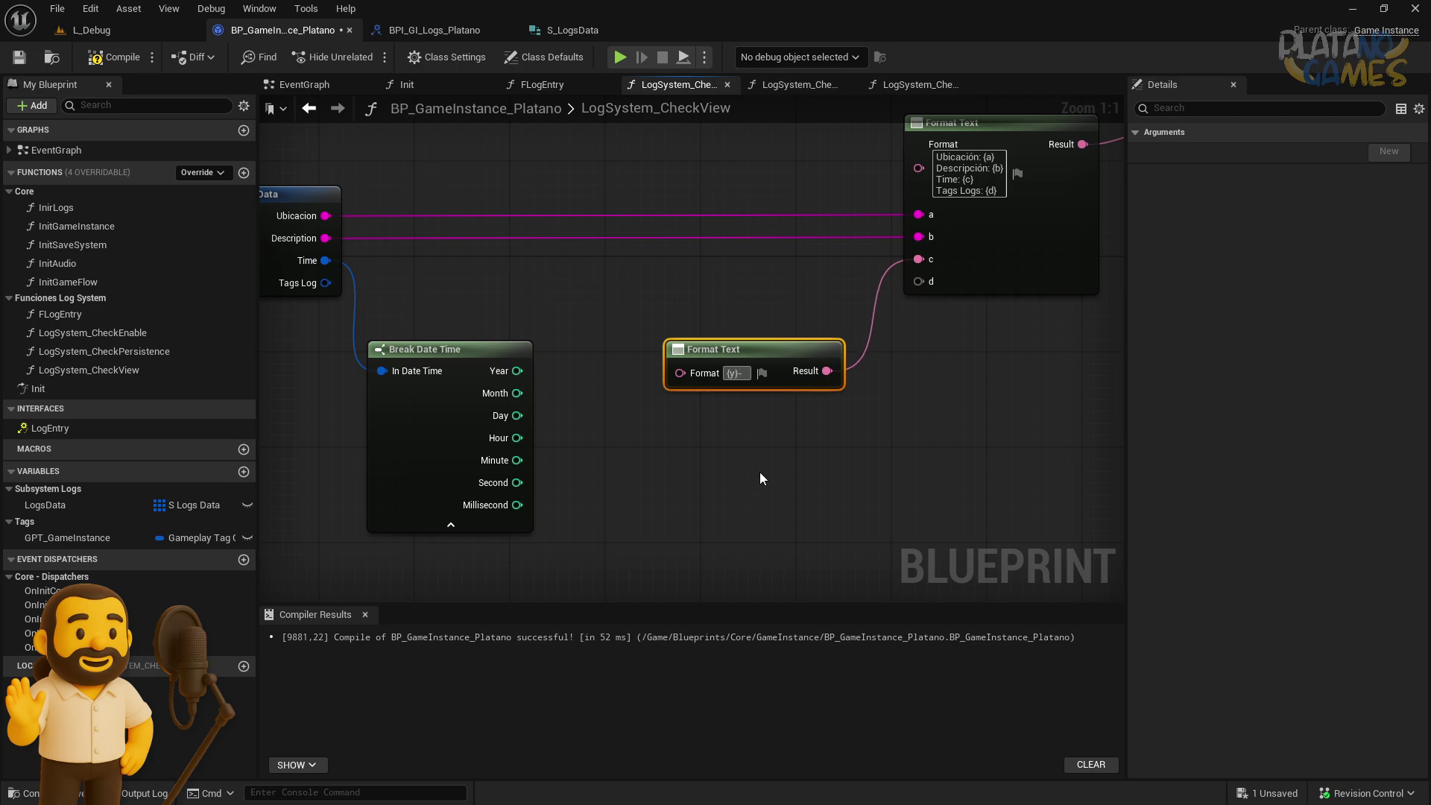
type("{m}-")
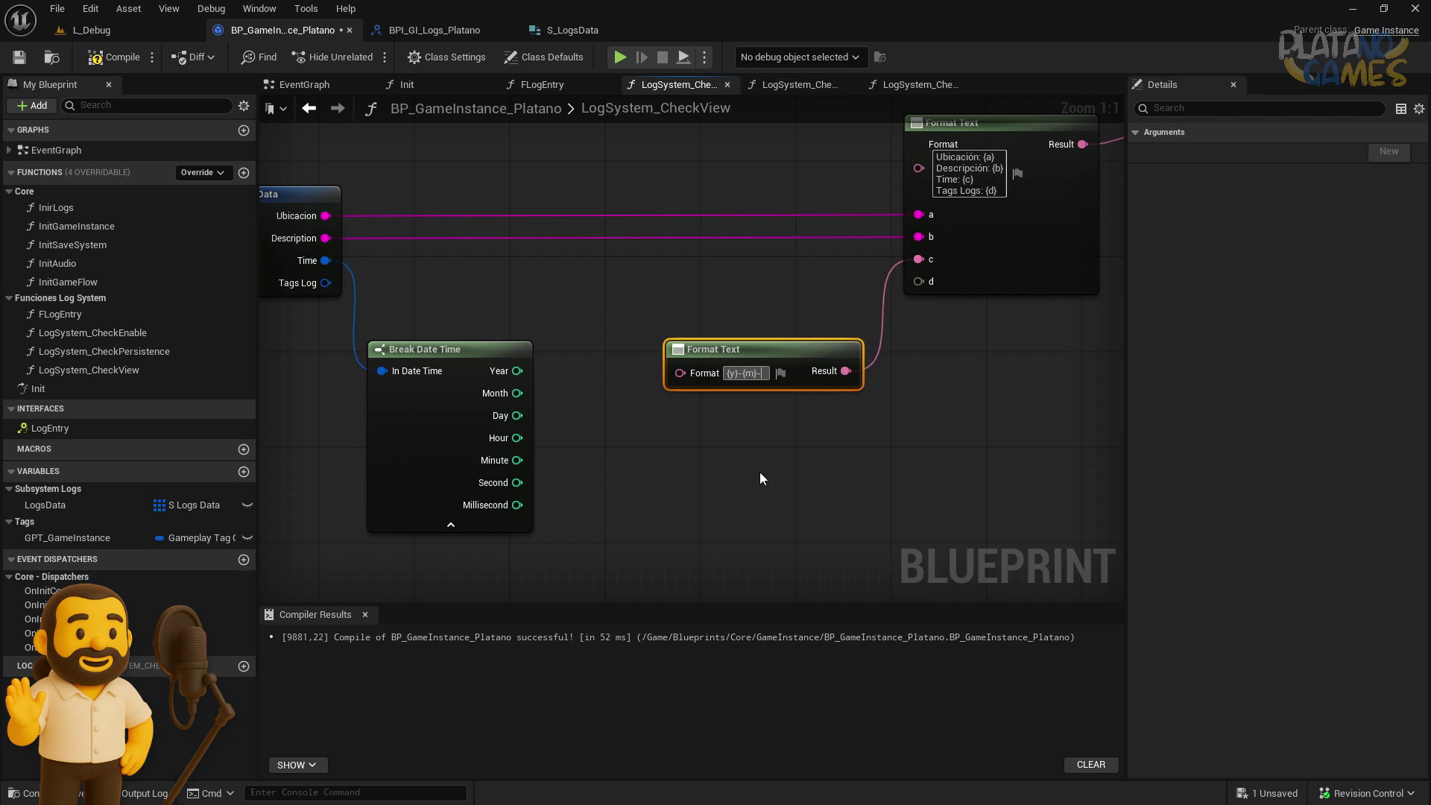
type("{}")
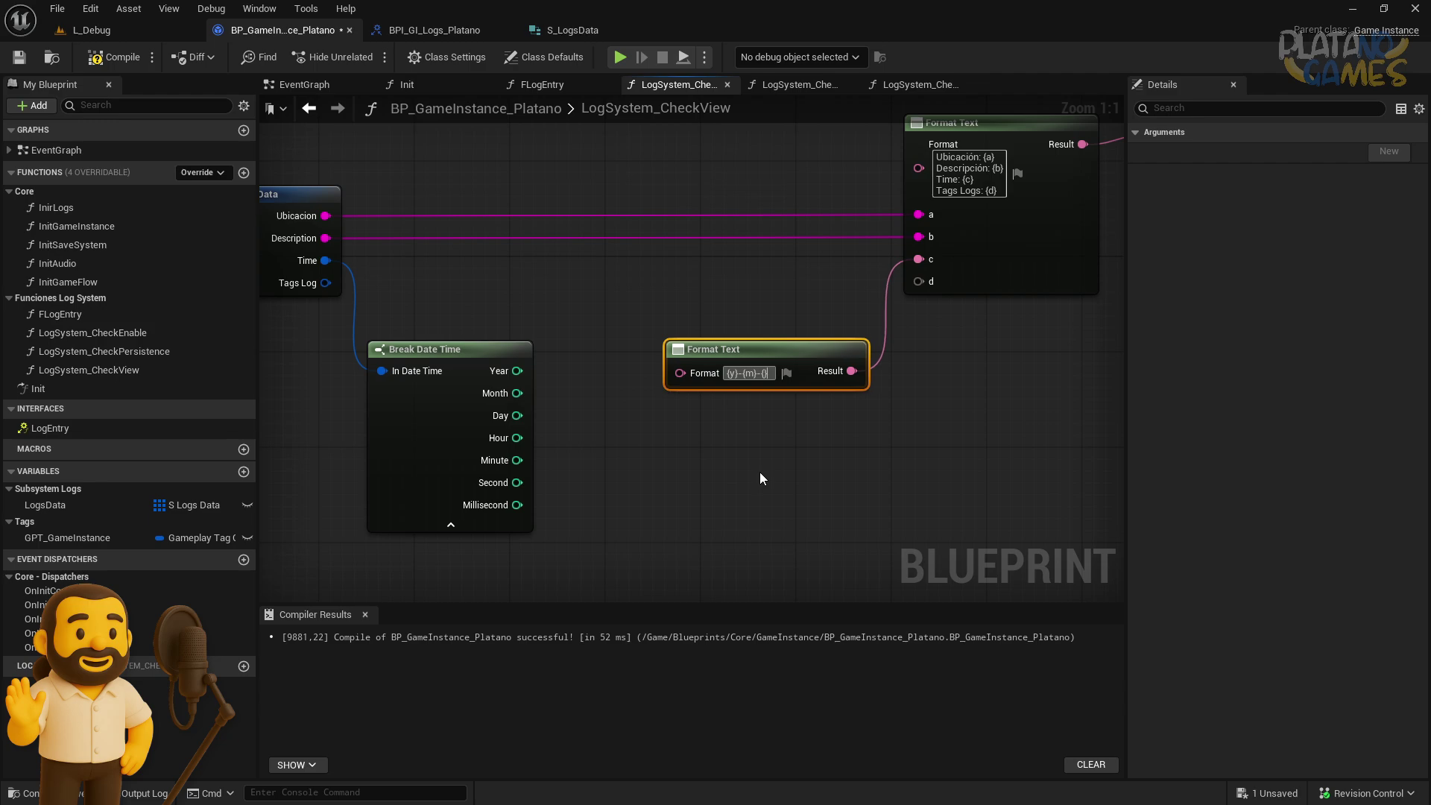
type("d")
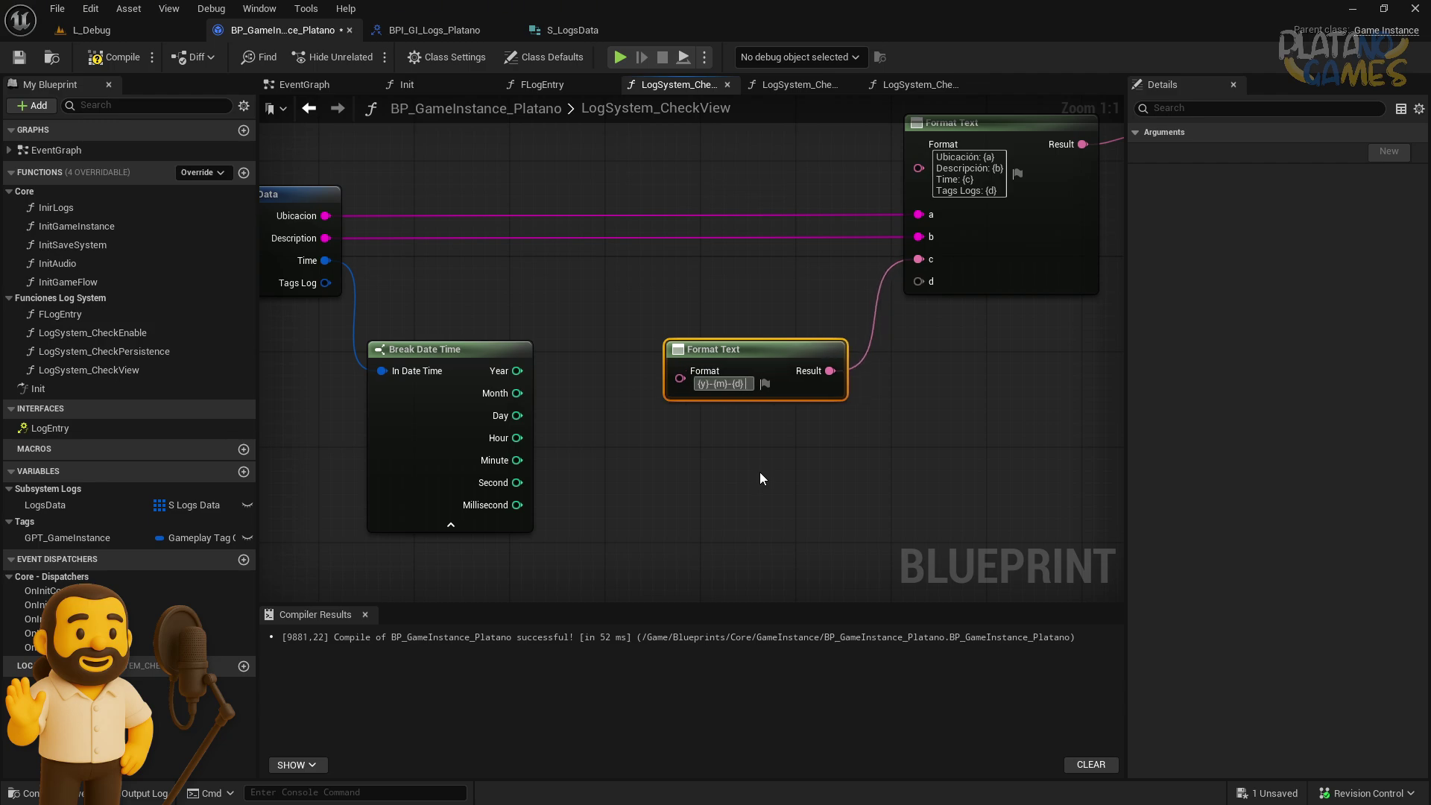
type(" /")
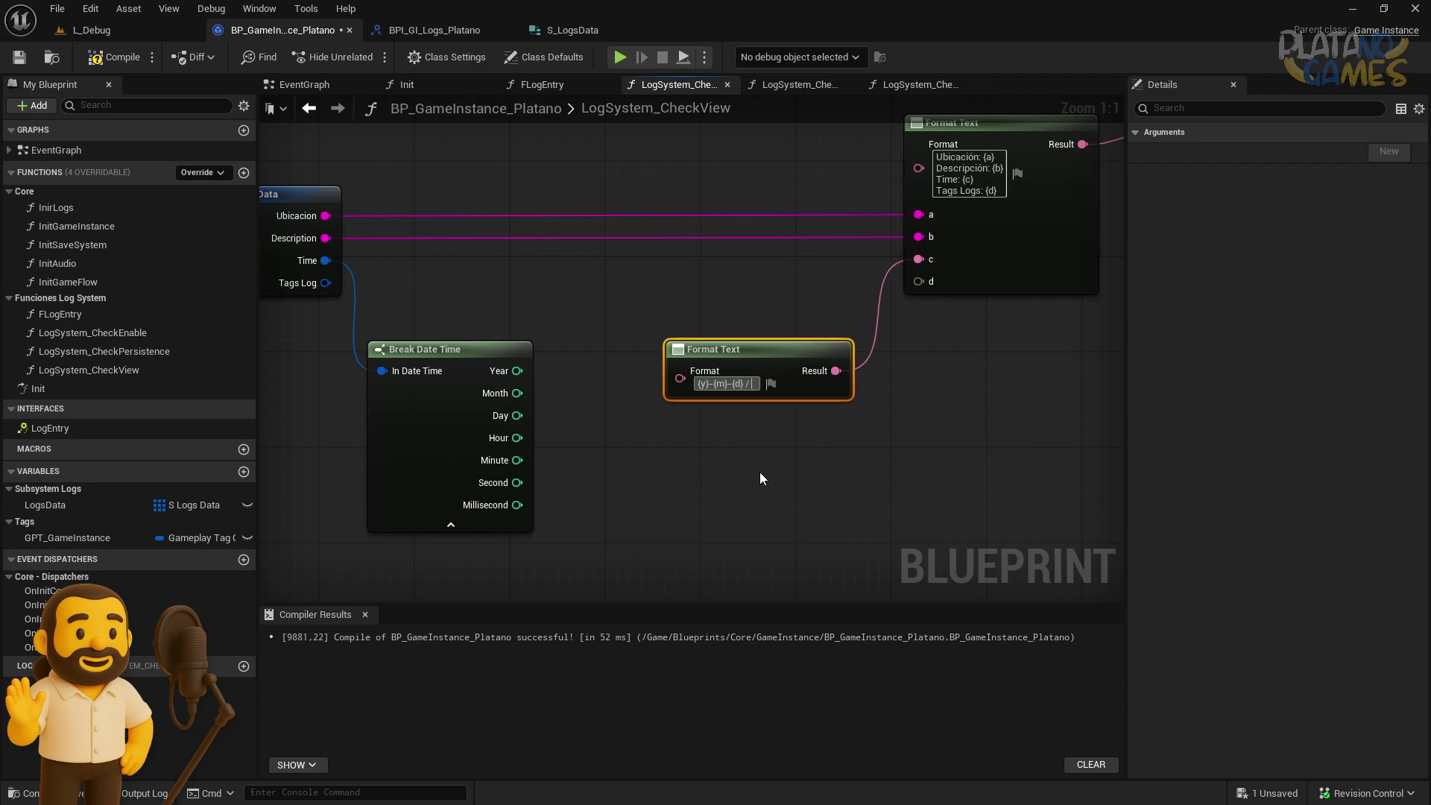
type(" H")
type("-M-")
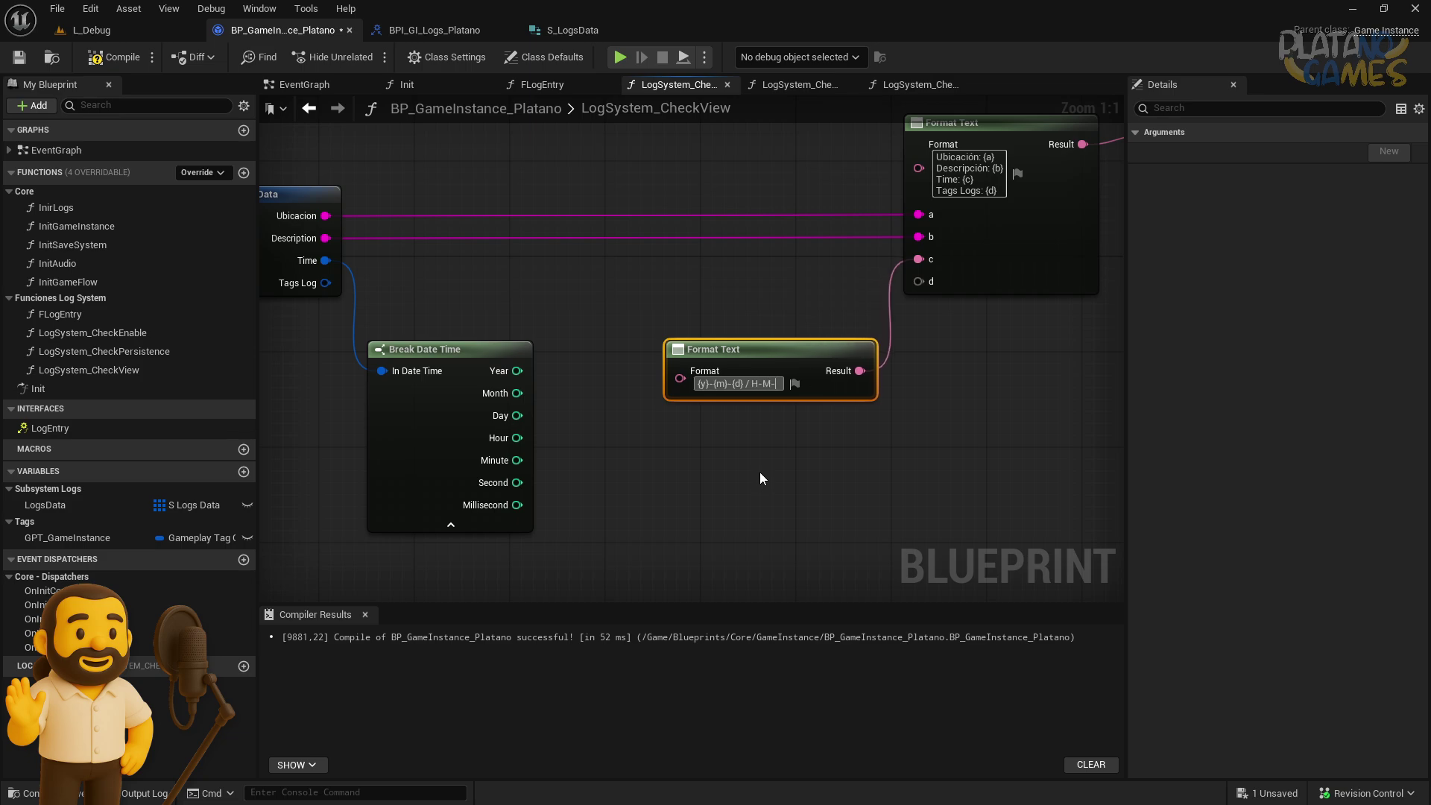
type("S-")
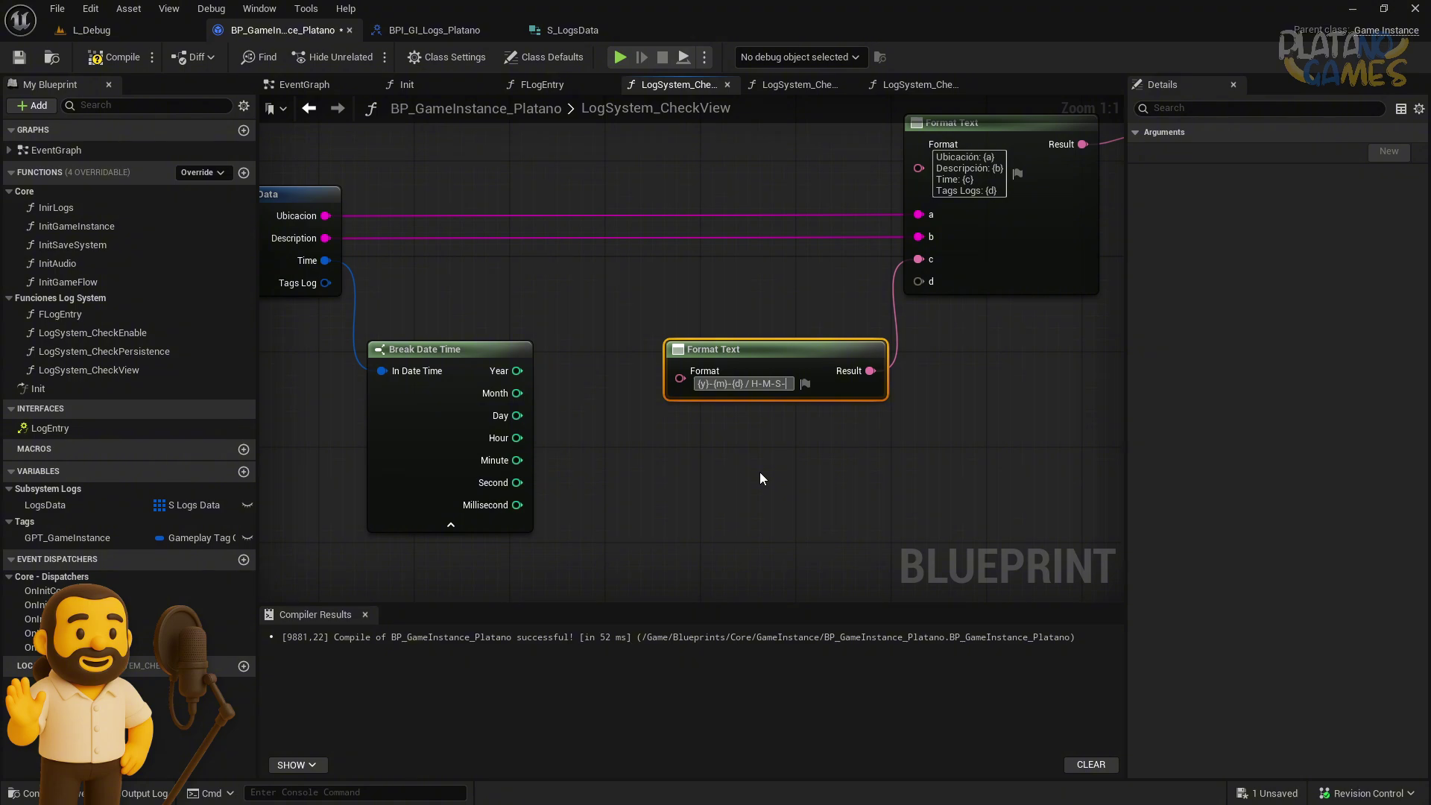
key("BackSpace")
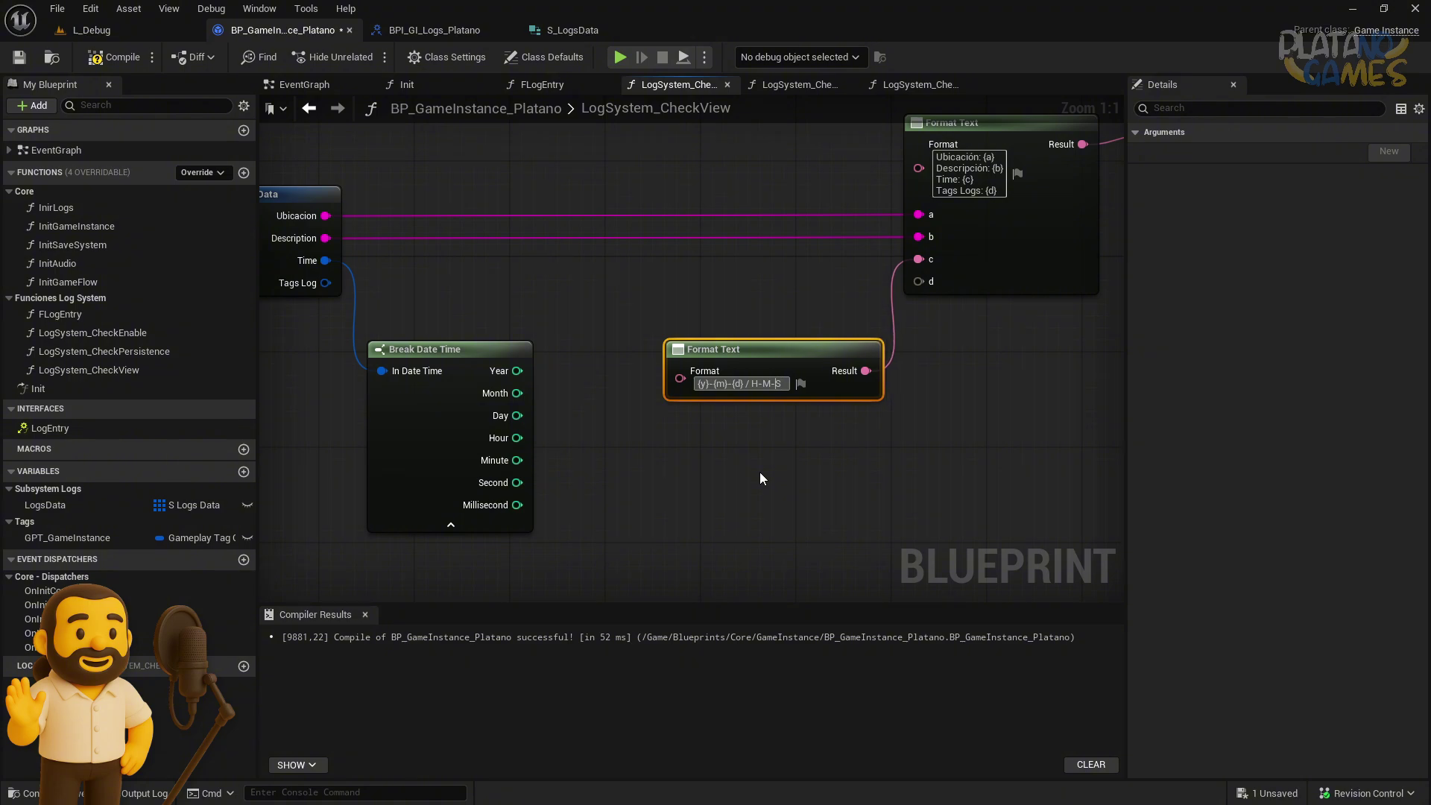
type("{")
key("Right")
type("}-{m")
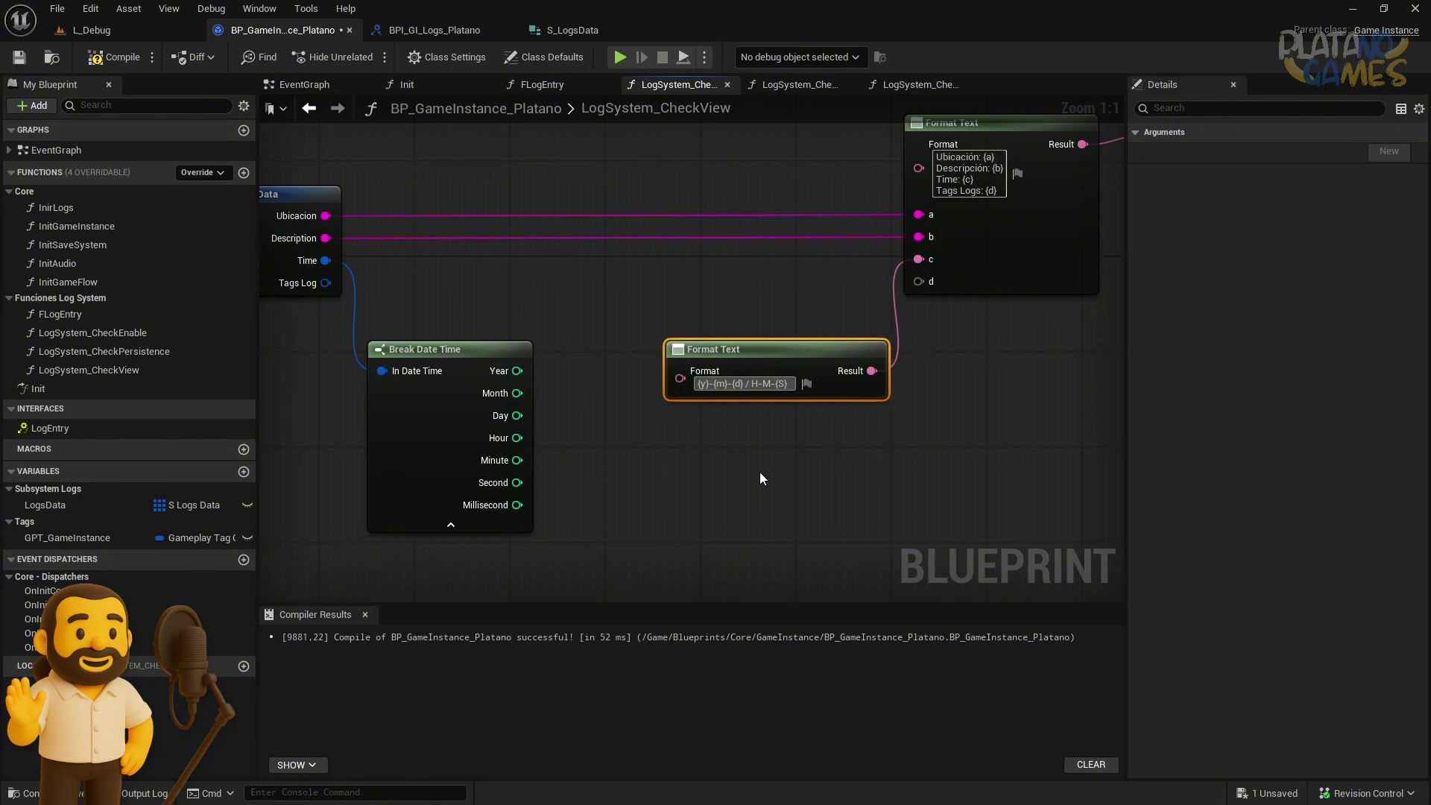
type("}")
key("Left")
key("Left")
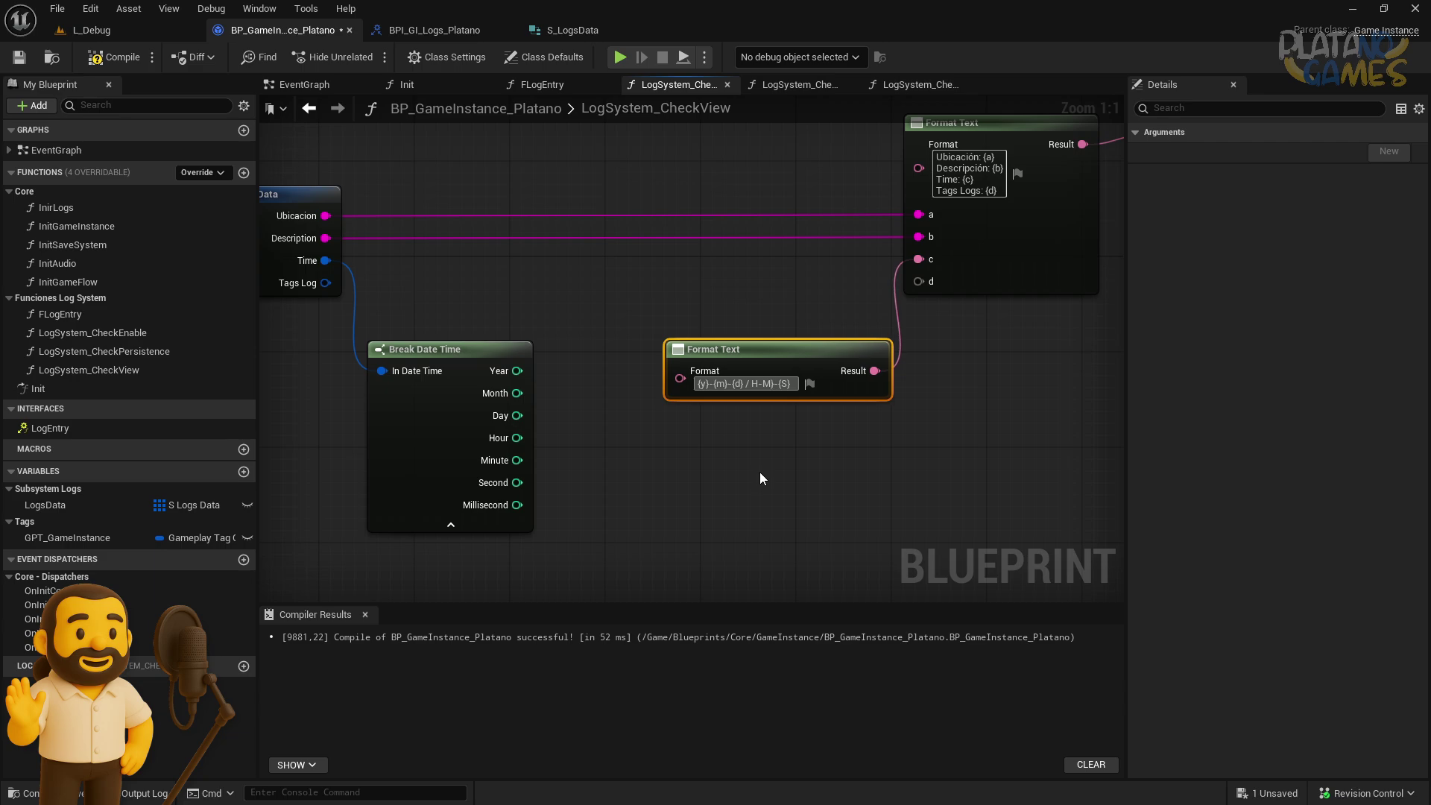
type("{y}-")
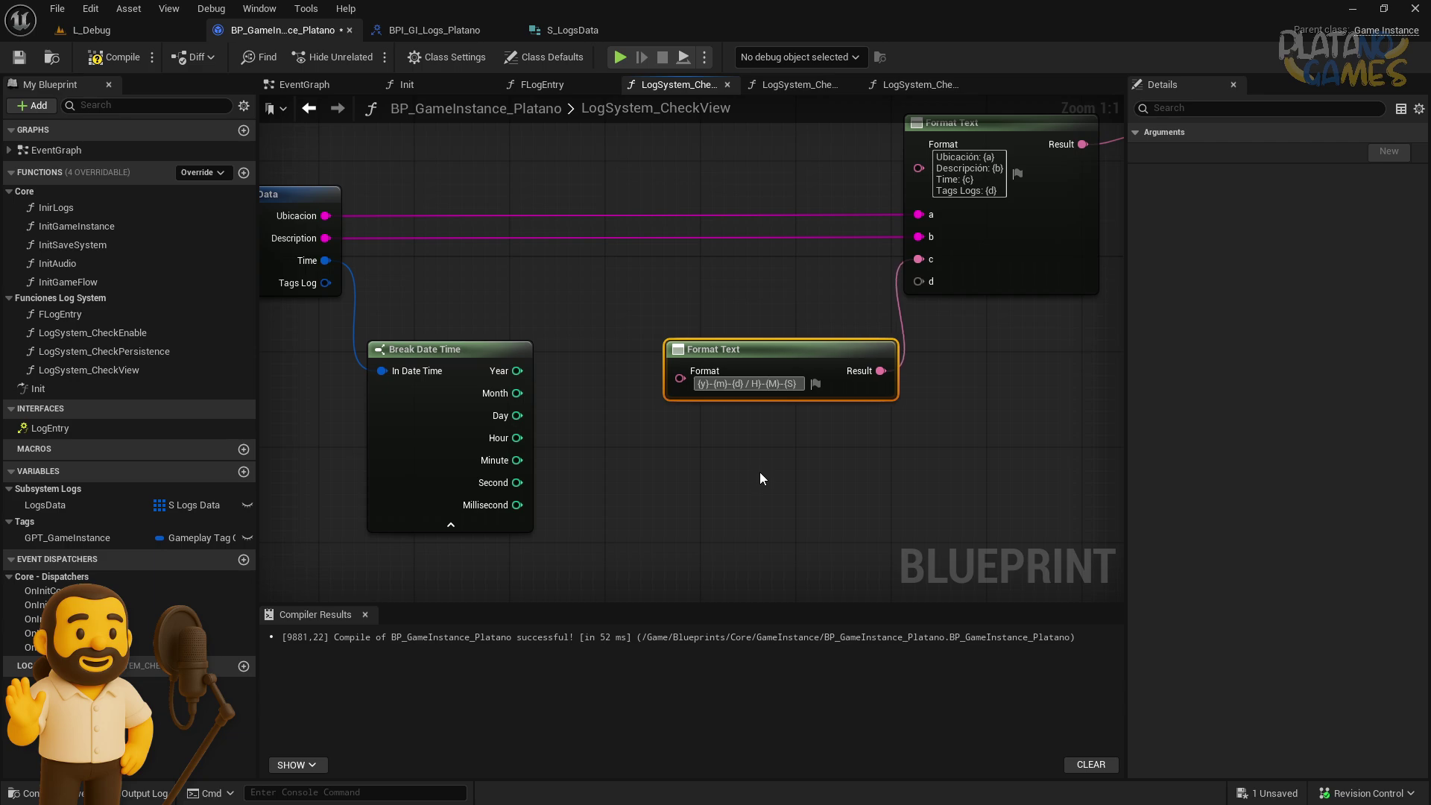
type("{")
key("Return")
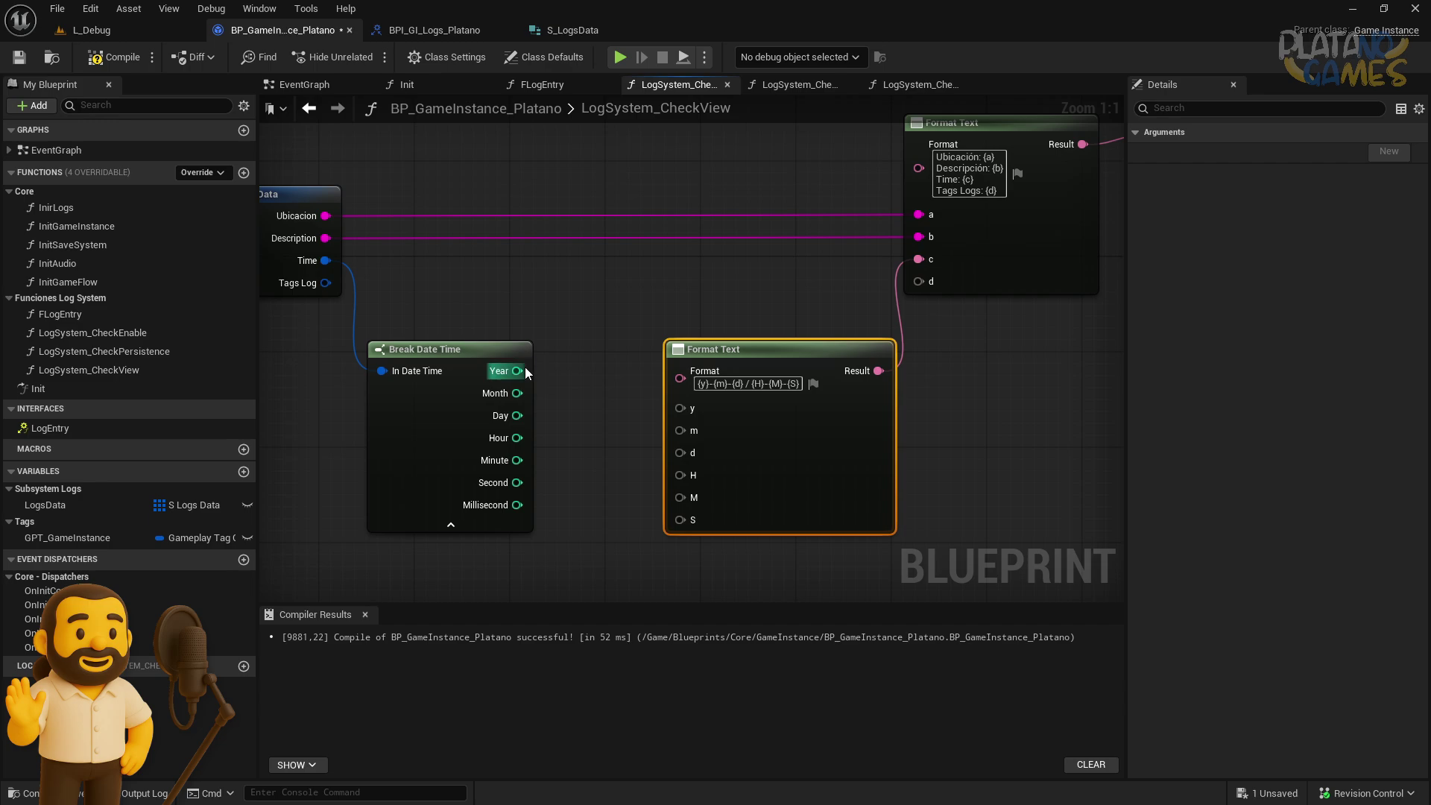
Connect Year, Month, Day, Hour, Minute and Second to the y, m, d, H, M, S inputs
left_click_drag(525, 371, 679, 407)
mouse_move(517, 392)
left_mouse_down()
mouse_move(679, 430)
mouse_move(660, 450)
mouse_move(680, 452)
left_mouse_up()
left_click_drag(517, 437, 680, 474)
mouse_move(522, 459)
left_mouse_down()
mouse_move(521, 482)
mouse_move(679, 497)
left_mouse_up()
left_click_drag(518, 506, 679, 519)
Move the Break Date Time and date Format Text nodes next to the main Format Text
left_click_drag(812, 505, 497, 365)
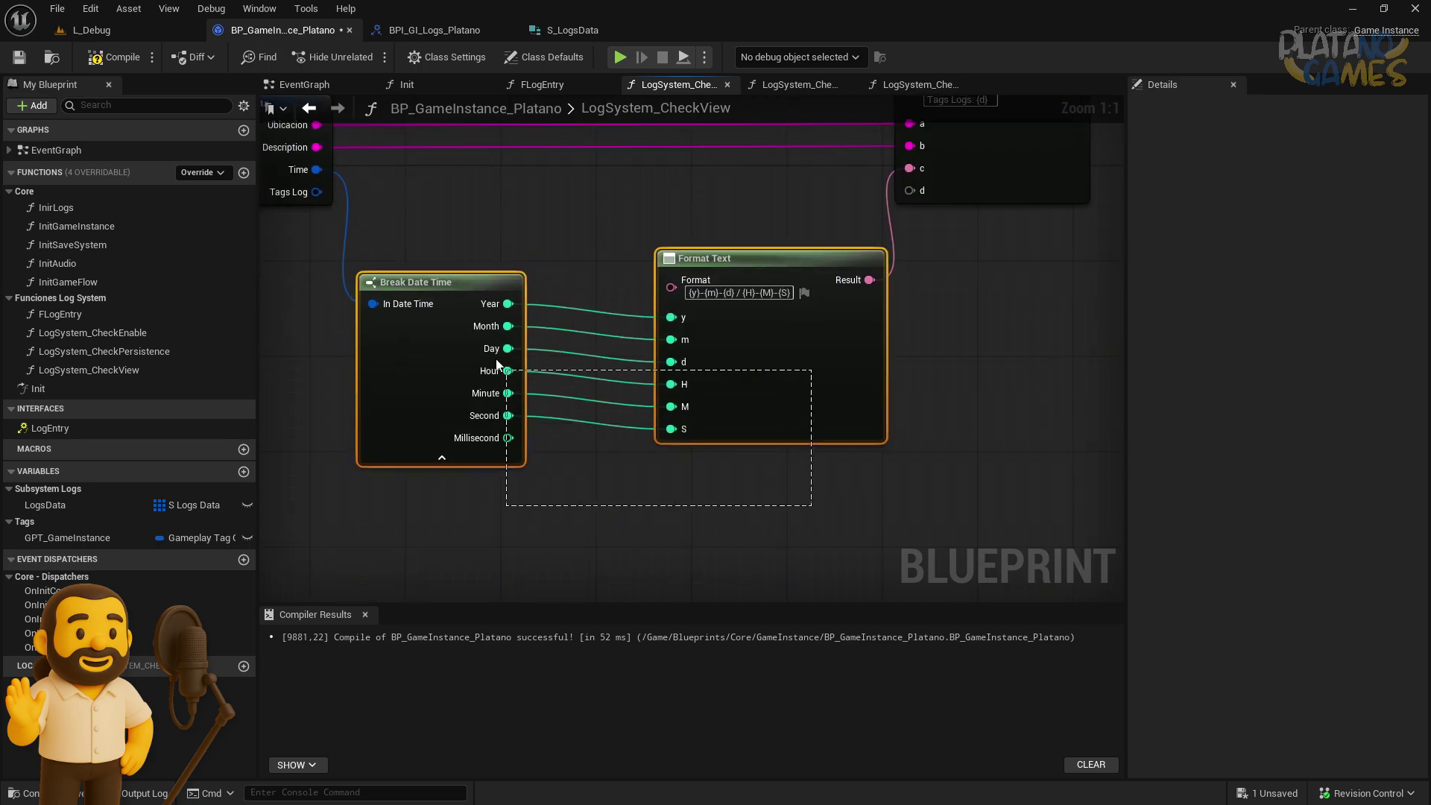
left_click_drag(754, 399, 754, 339)
scroll(857, 368, "down", 1)
left_click(884, 370)
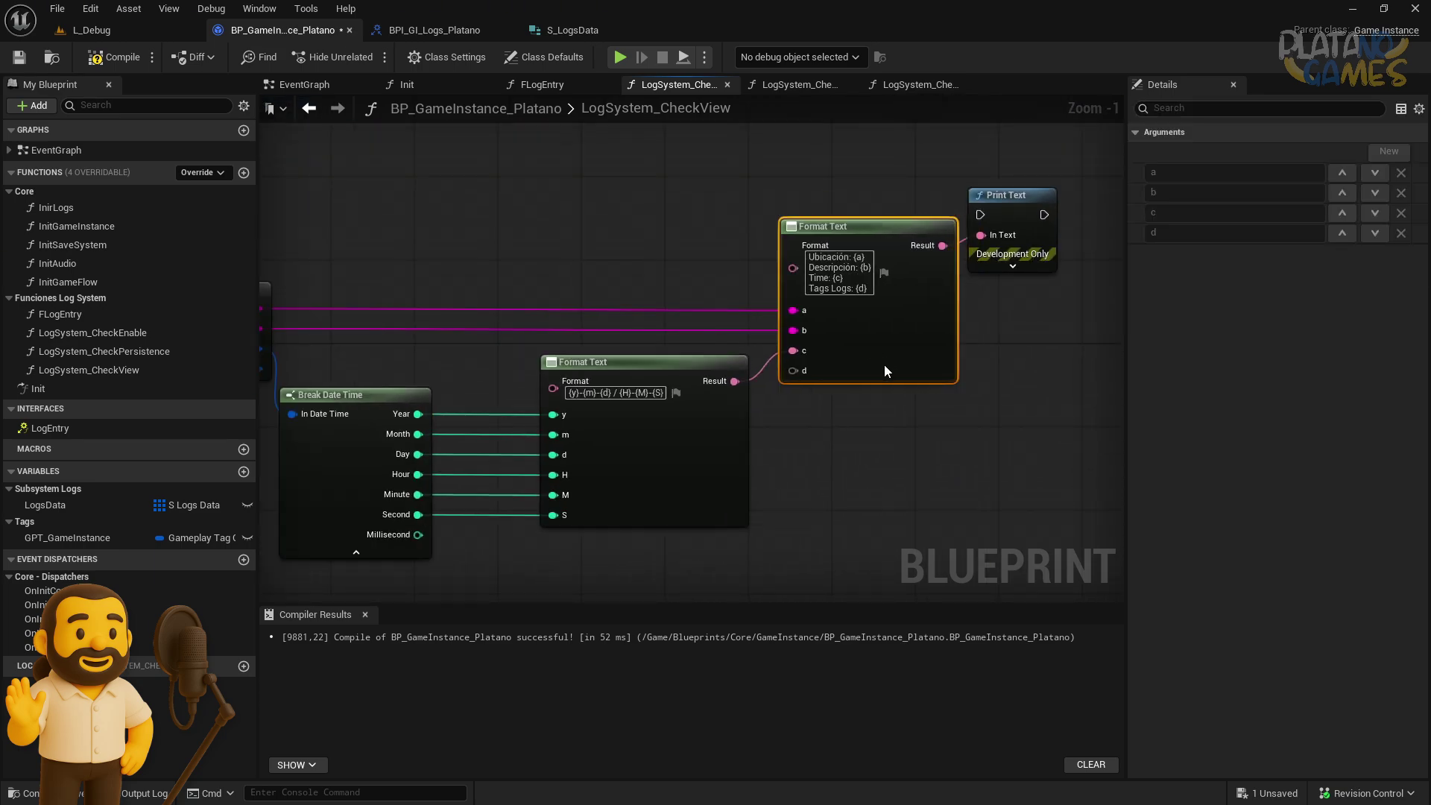
scroll(884, 370, "down", 1)
scroll(843, 401, "down", 1)
Pull a connection from Tags Log and search 'get', then dismiss the action list
mouse_move(465, 334)
left_mouse_down()
mouse_move(437, 494)
mouse_move(512, 512)
left_mouse_up()
type("g")
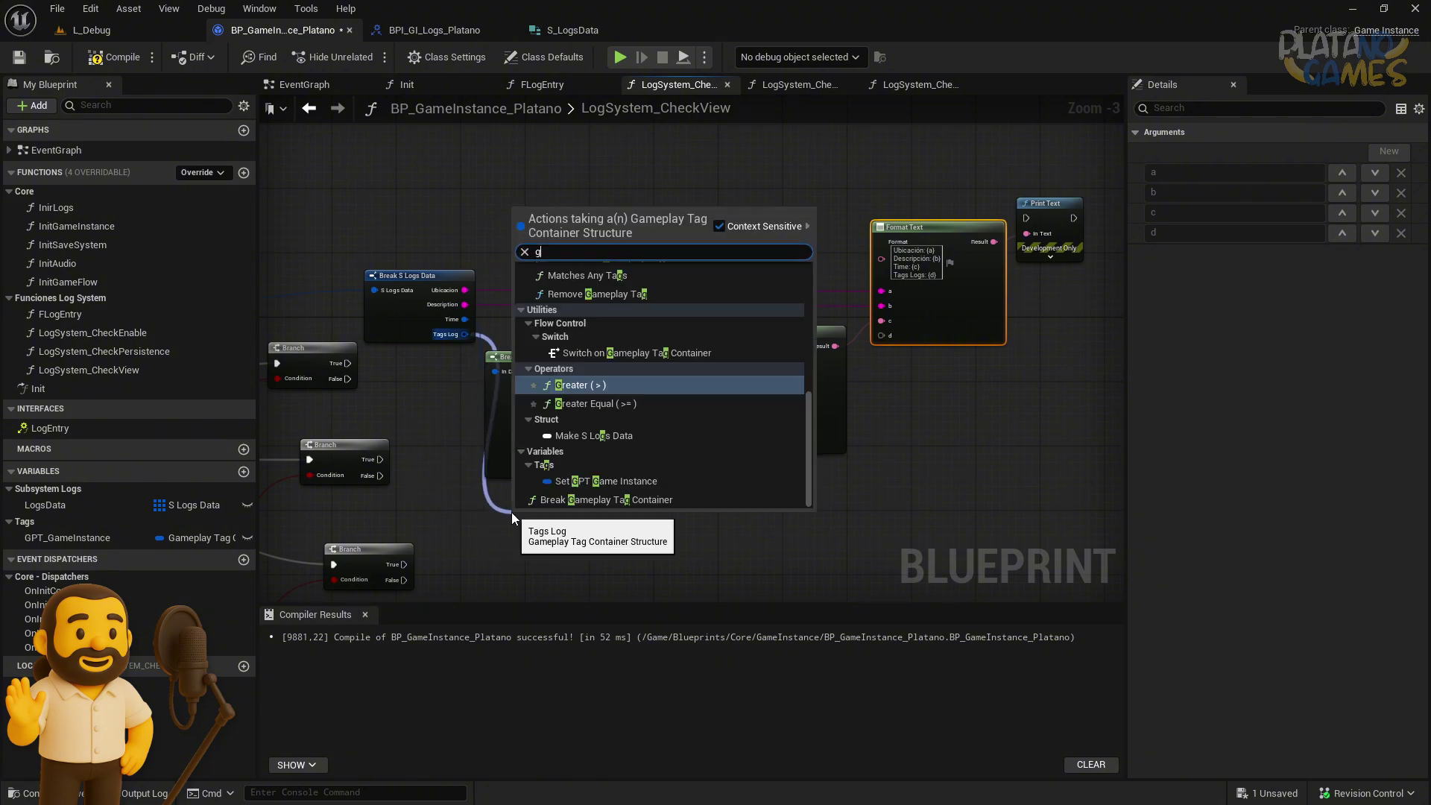
type("et")
key("BackSpace")
key("BackSpace")
key("BackSpace")
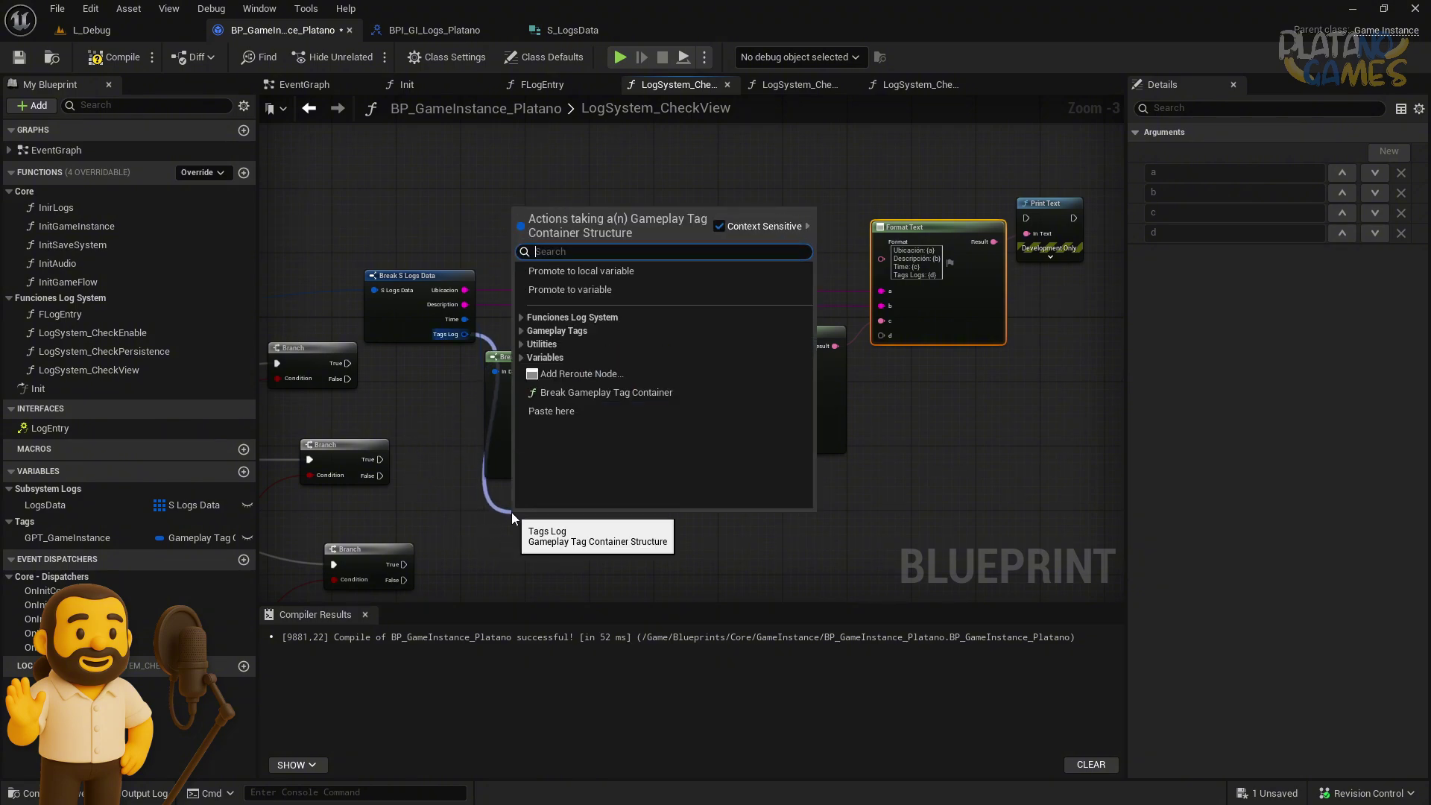
left_click(463, 351)
List Tags Log actions and browse the Gameplay Tags container functions
left_click_drag(464, 334, 608, 514)
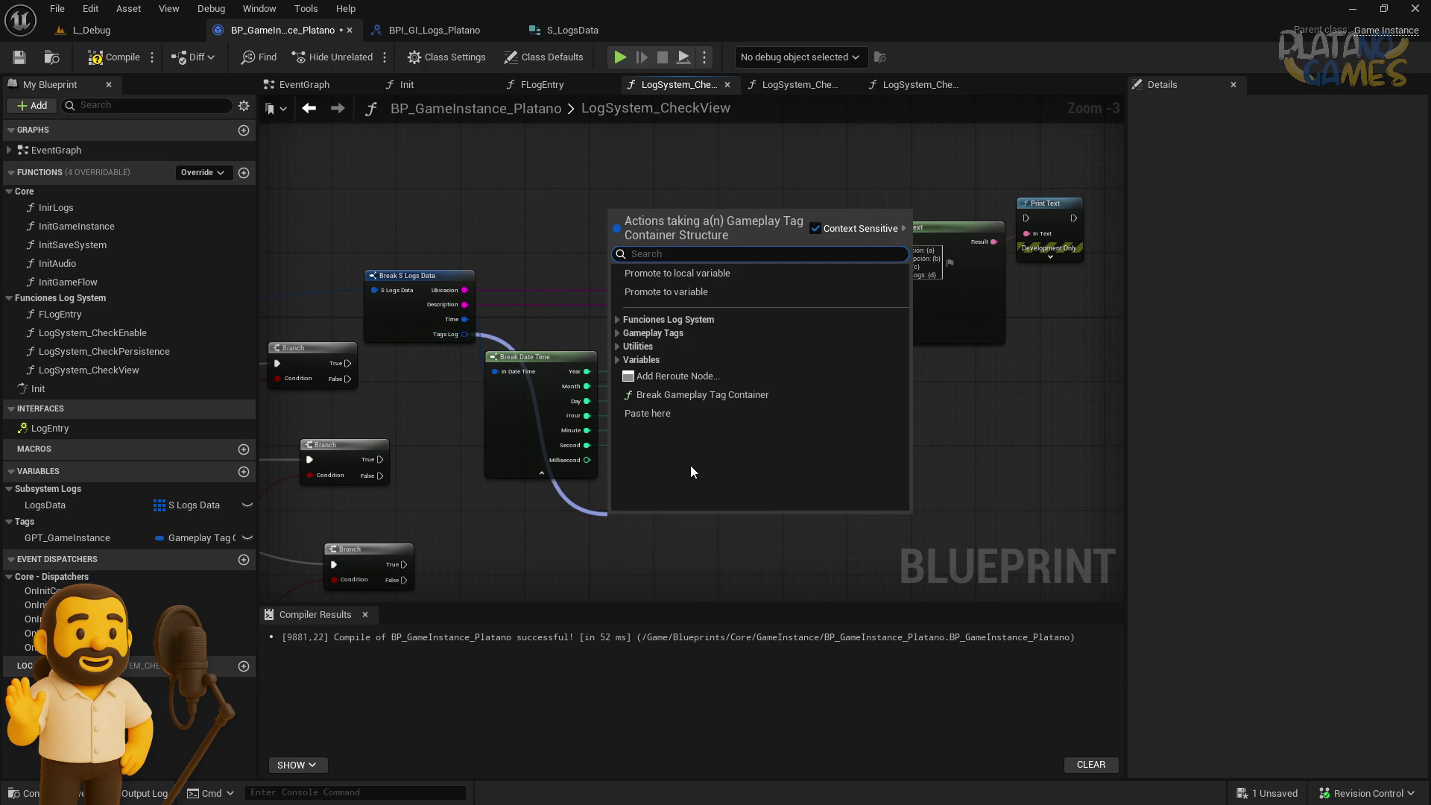
left_click(620, 332)
scroll(709, 396, "down", 3)
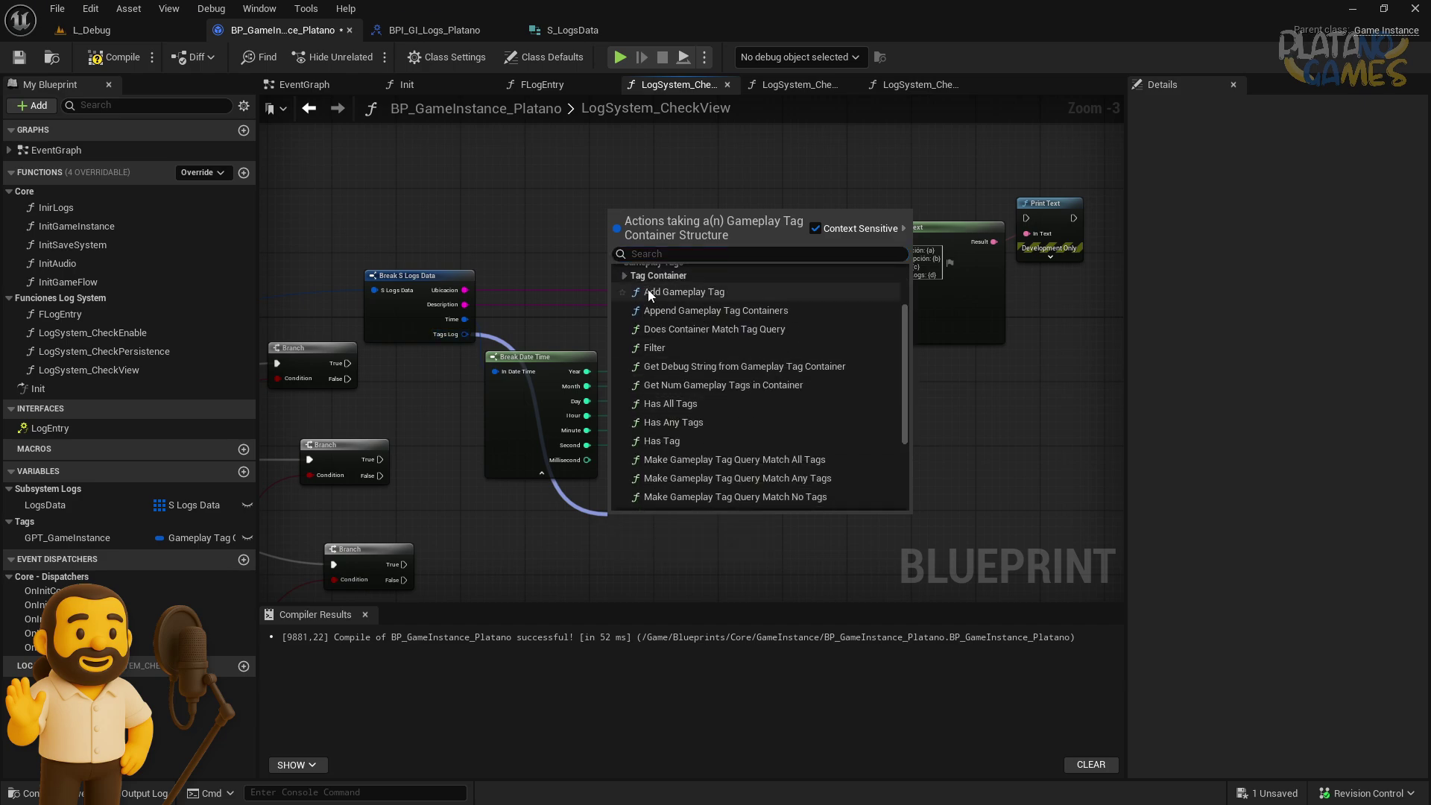
scroll(705, 413, "down", 1)
scroll(711, 417, "down", 2)
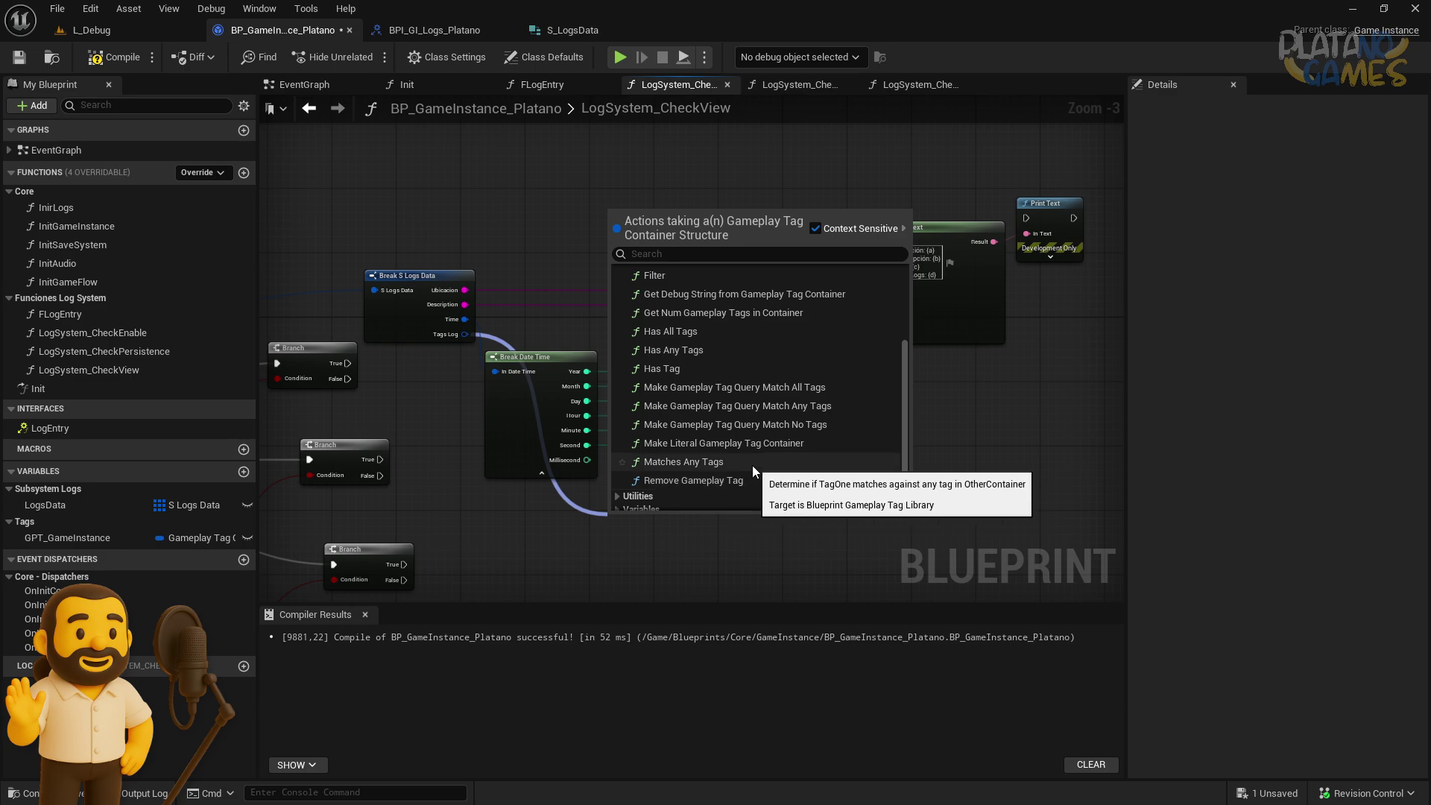
scroll(753, 470, "up", 3)
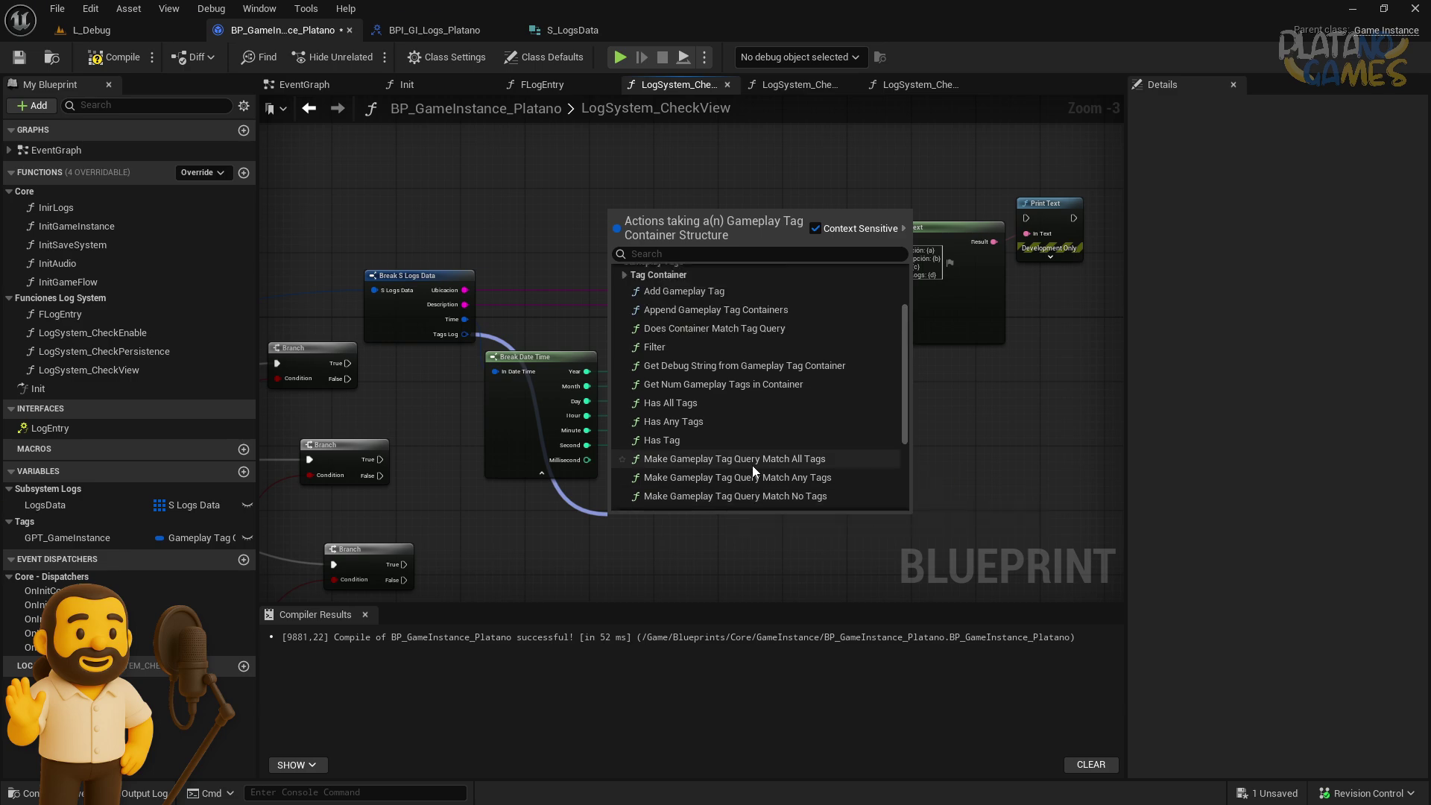
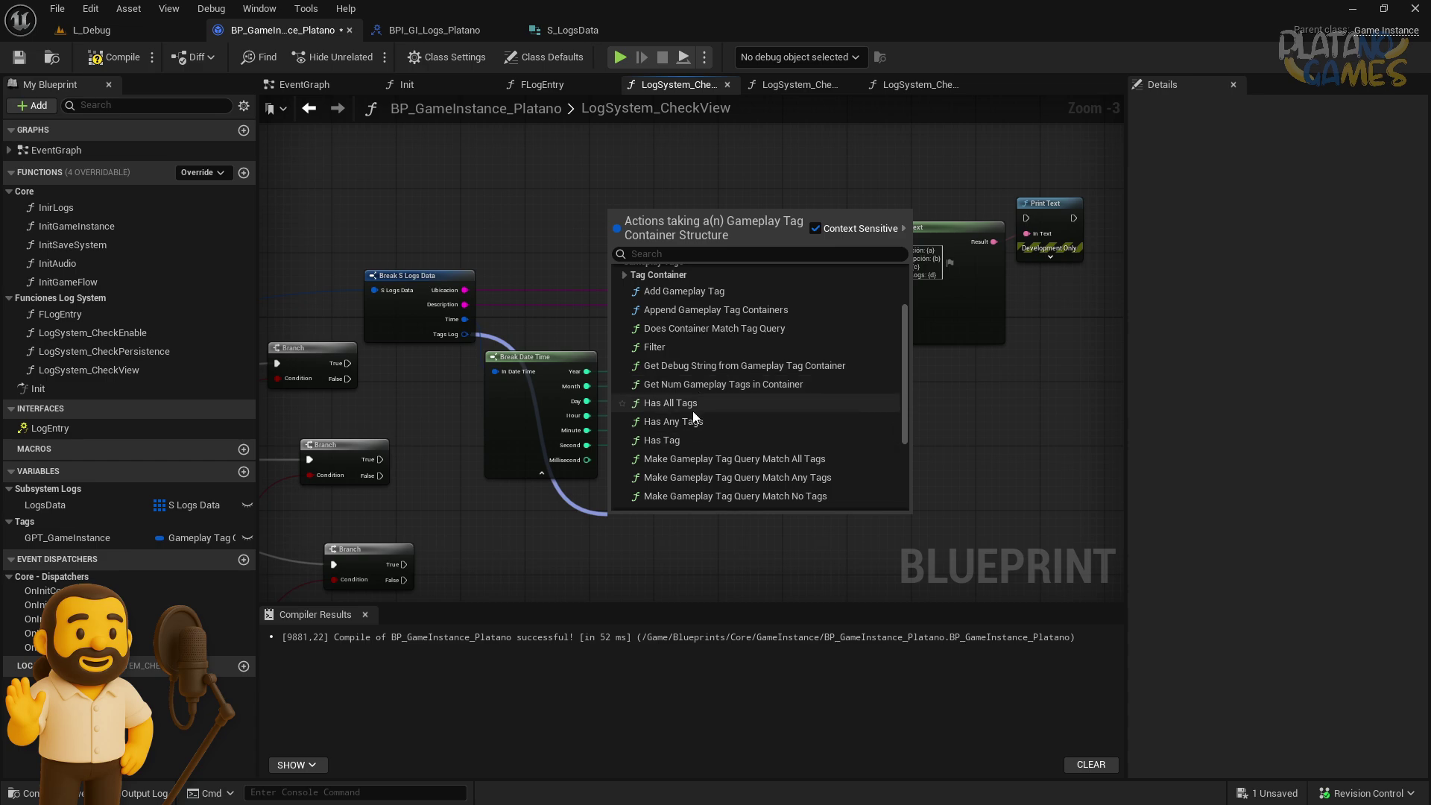
Remove the stray Has All Tags node and move the date-formatting nodes further down
left_click(677, 403)
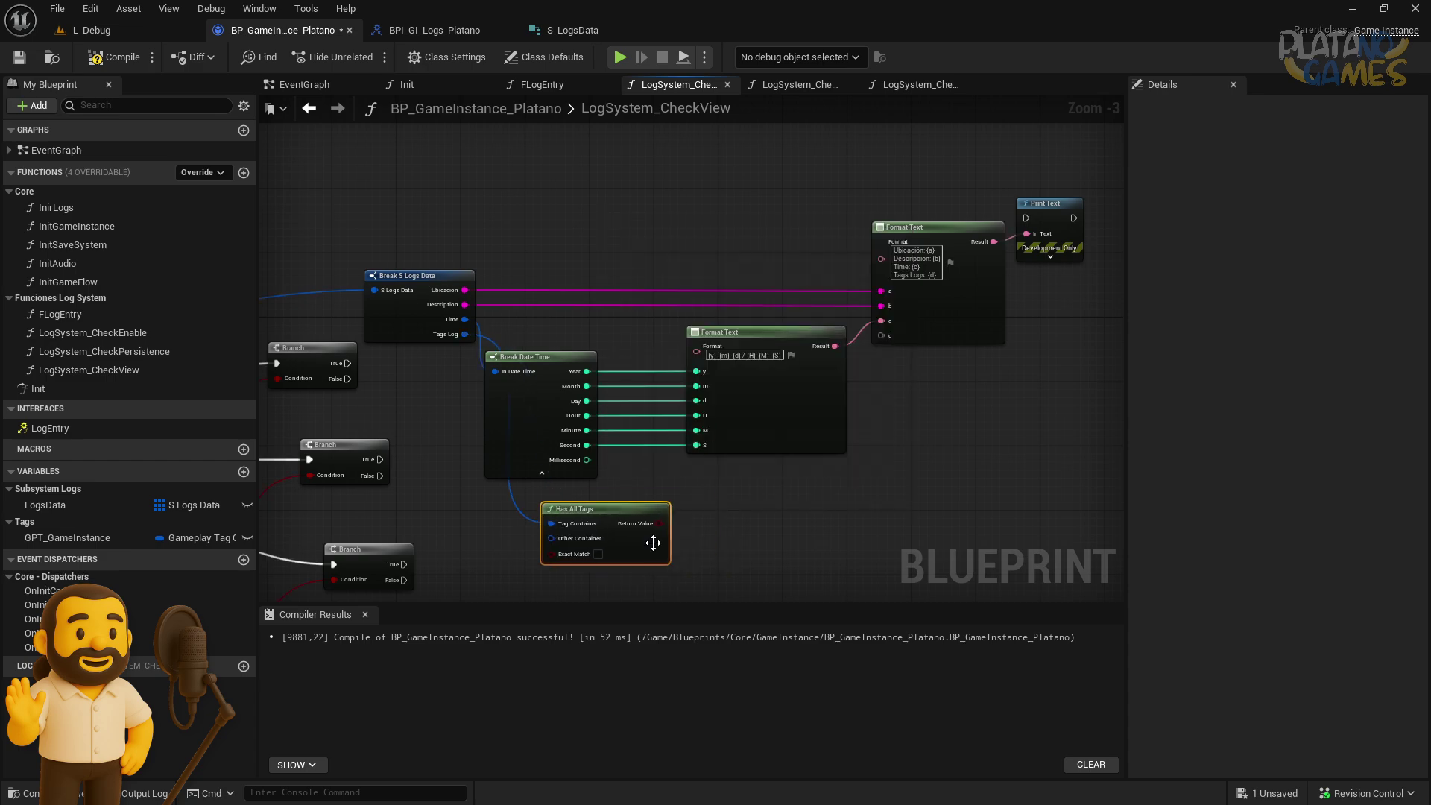
scroll(755, 457, "up", 3)
left_click_drag(786, 515, 491, 405)
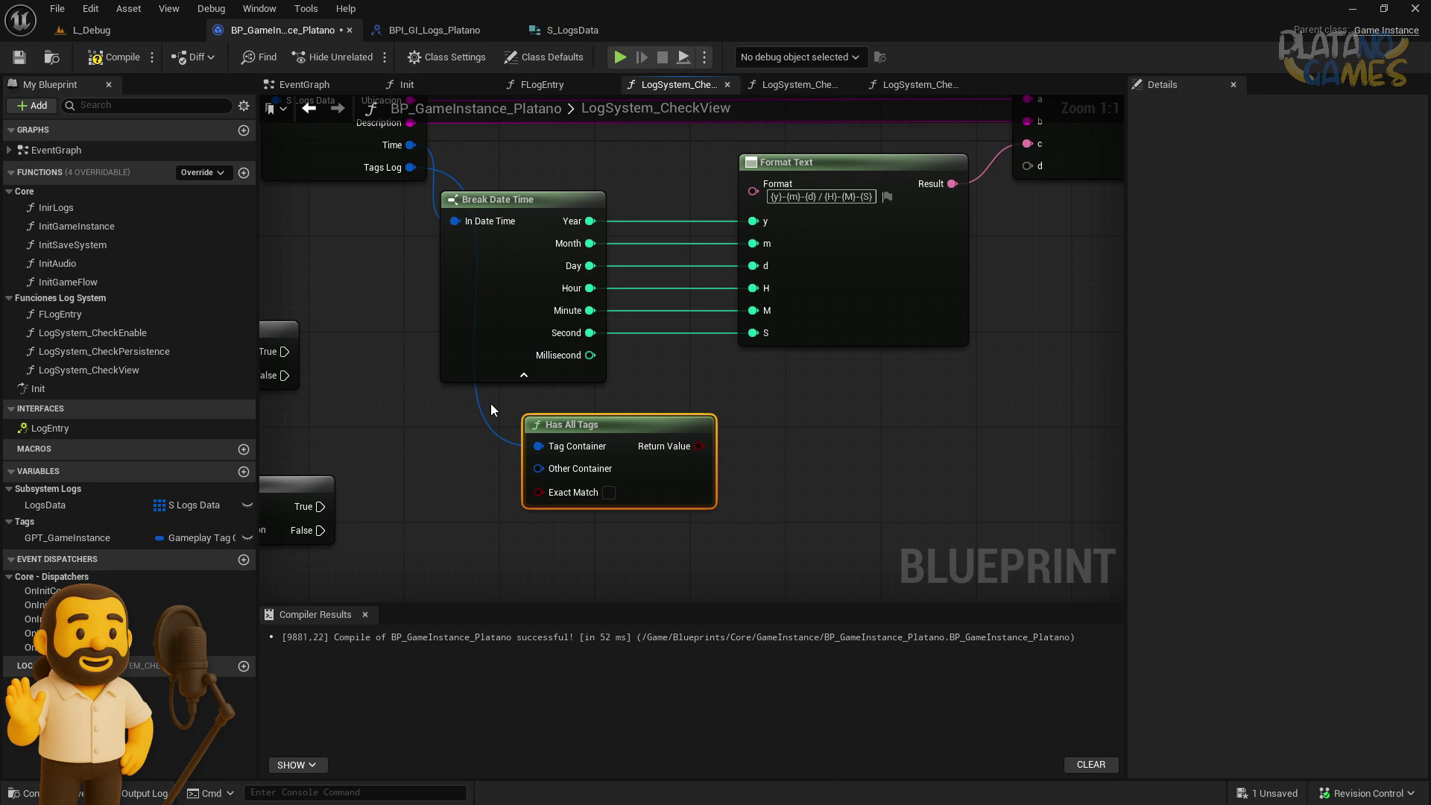
key("Delete")
scroll(491, 404, "down", 1)
left_click_drag(972, 478, 472, 230)
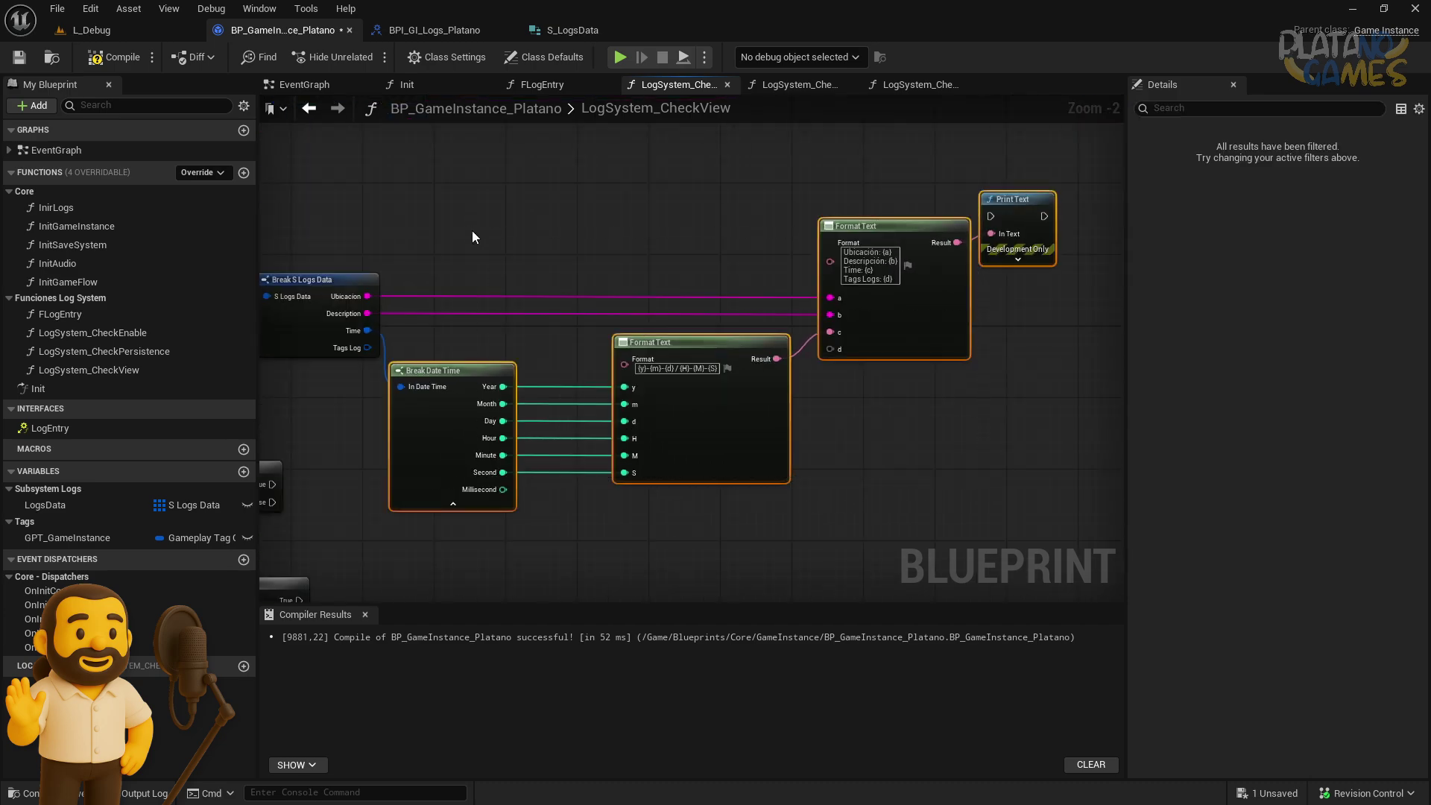
scroll(848, 396, "down", 1)
left_click_drag(852, 368, 847, 421)
left_click(805, 506)
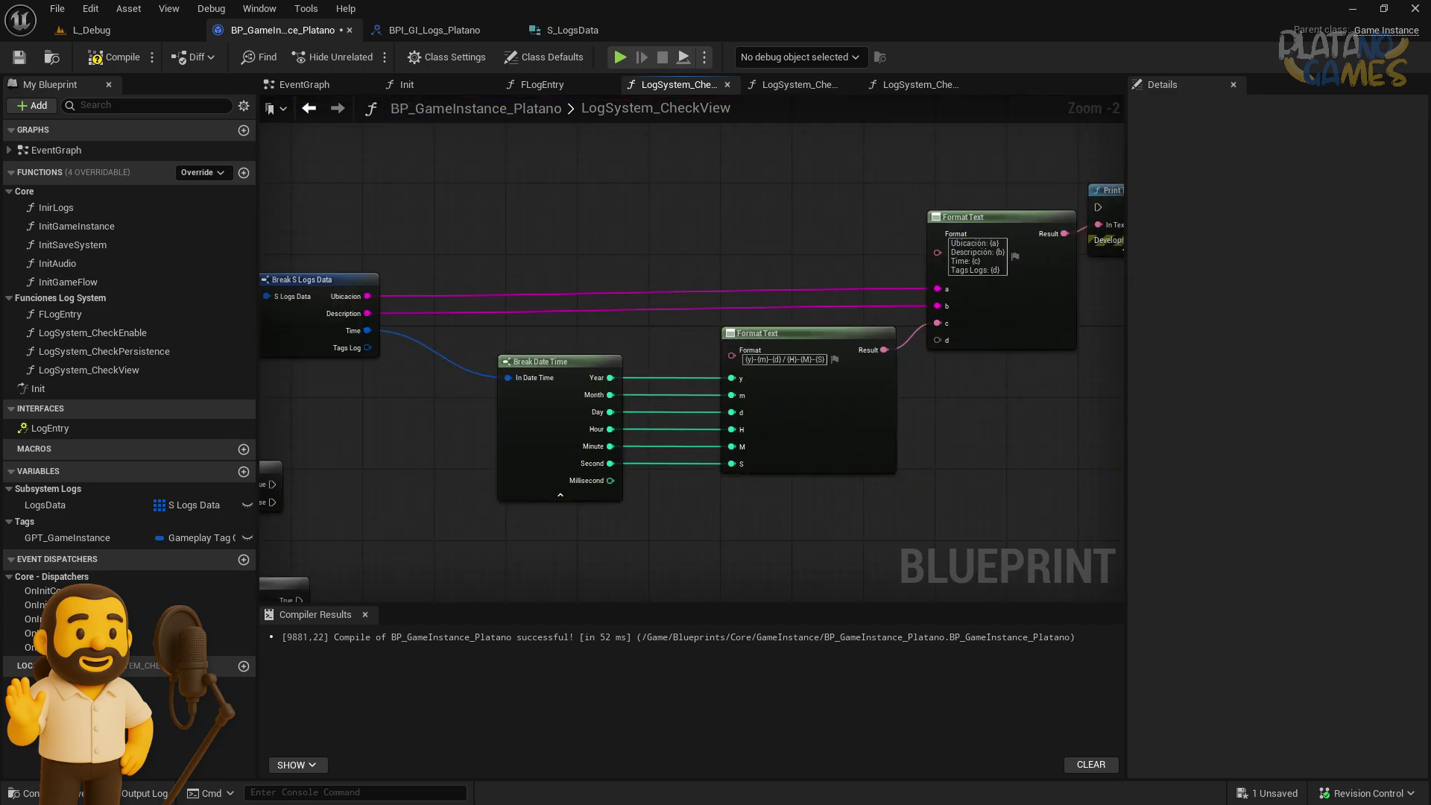
right_click_drag(640, 480, 757, 345)
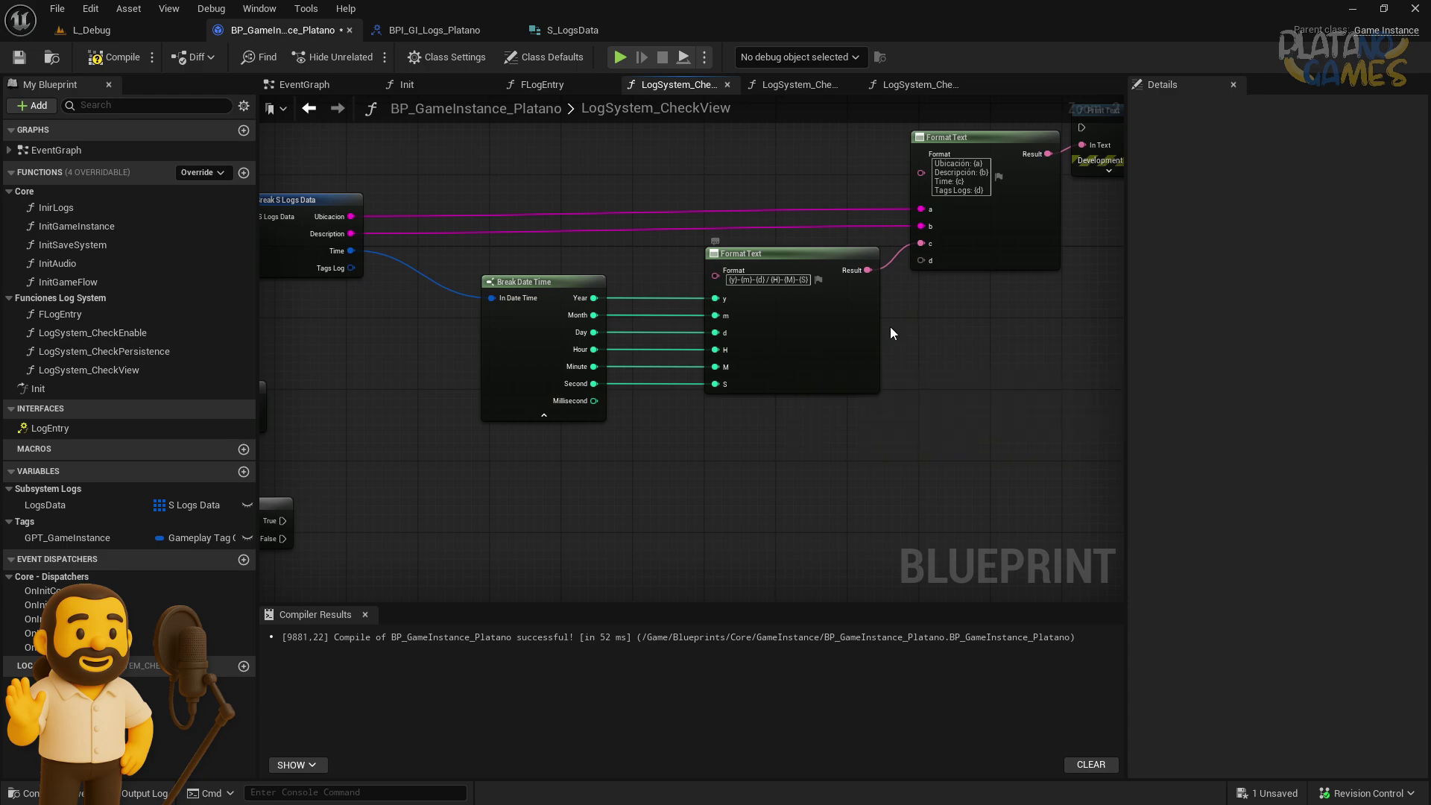
left_click_drag(915, 259, 927, 269)
left_click(951, 351)
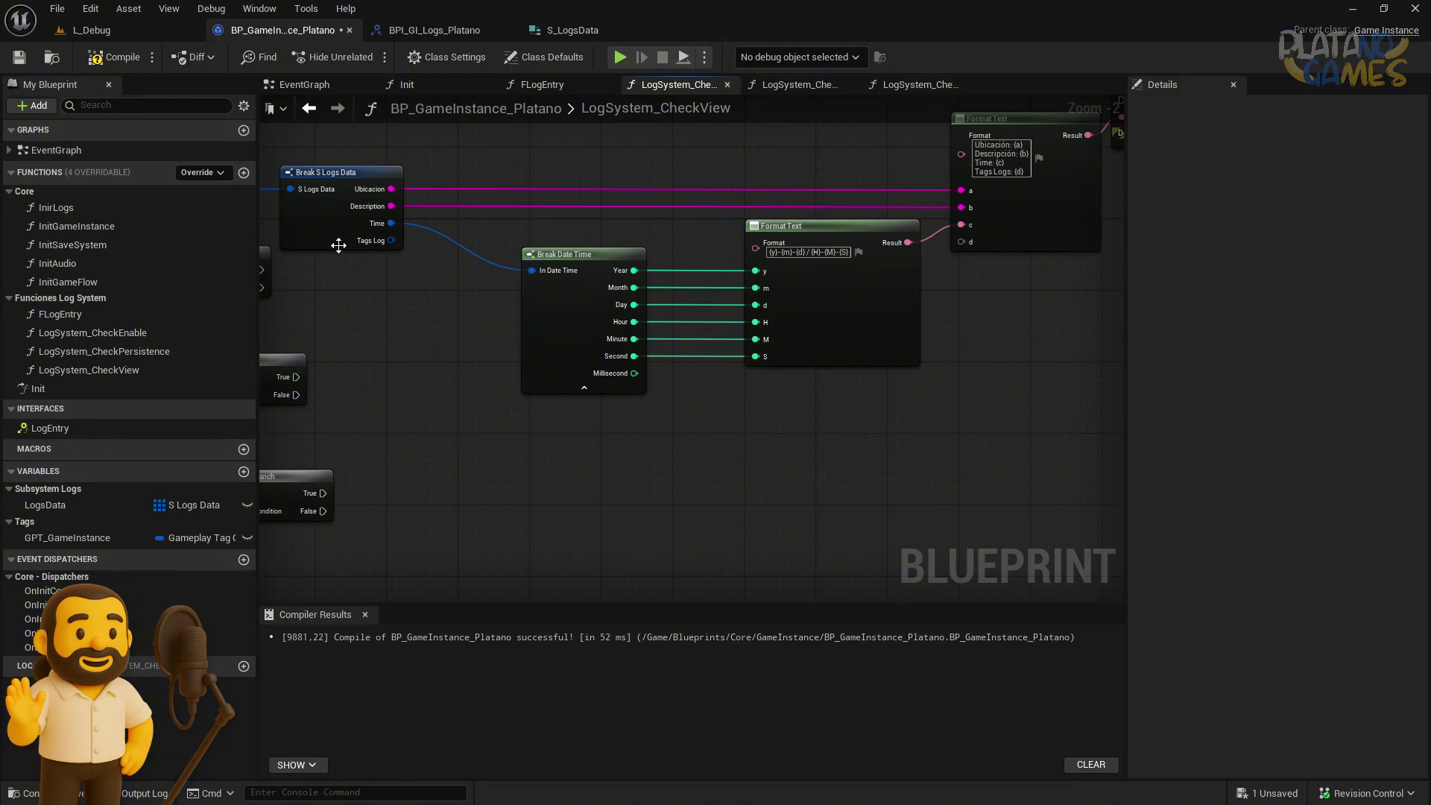
Convert Tags Log with Get Debug String and wire its Return Value into Format Text pin d
left_click_drag(391, 240, 440, 421)
type("get")
key("Up")
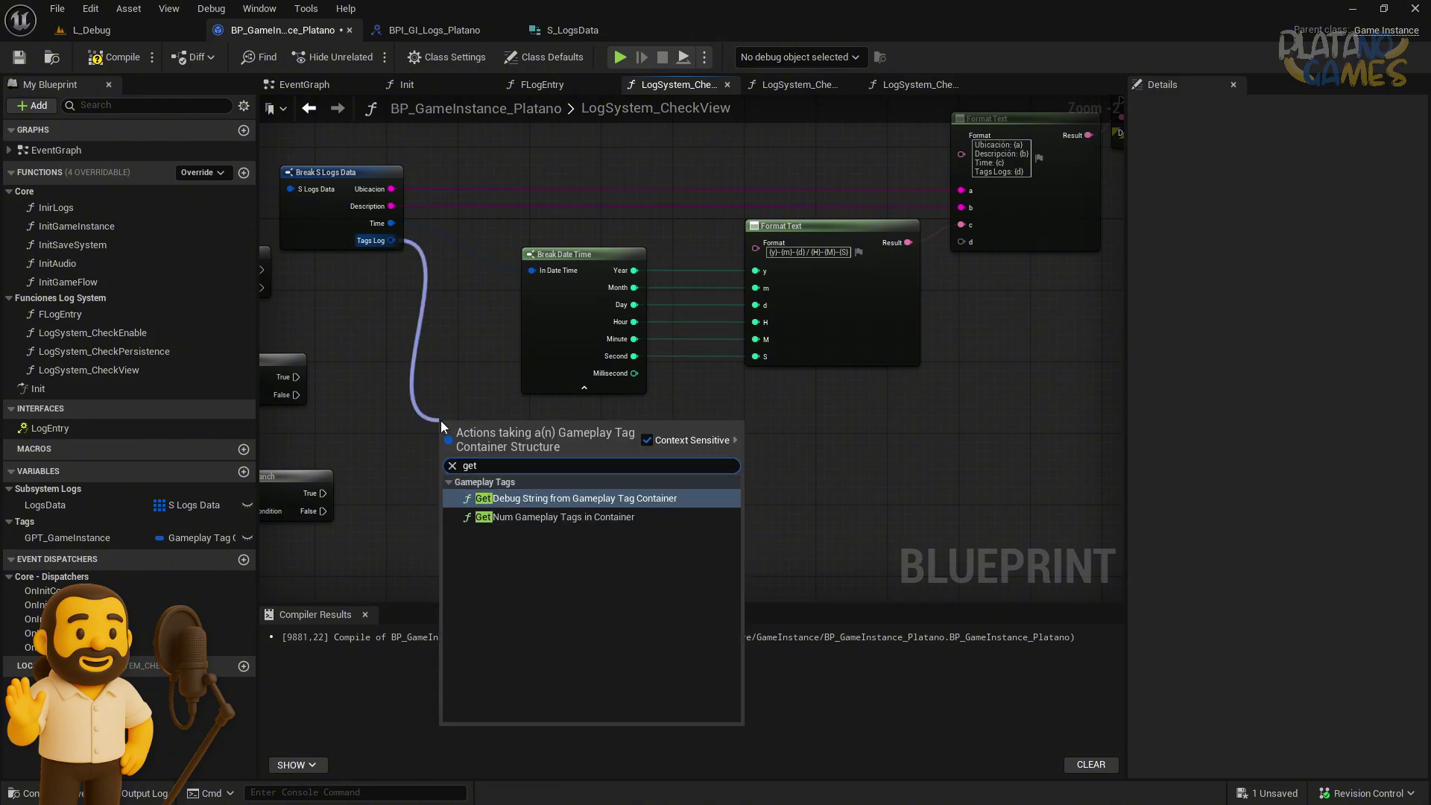
key("Return")
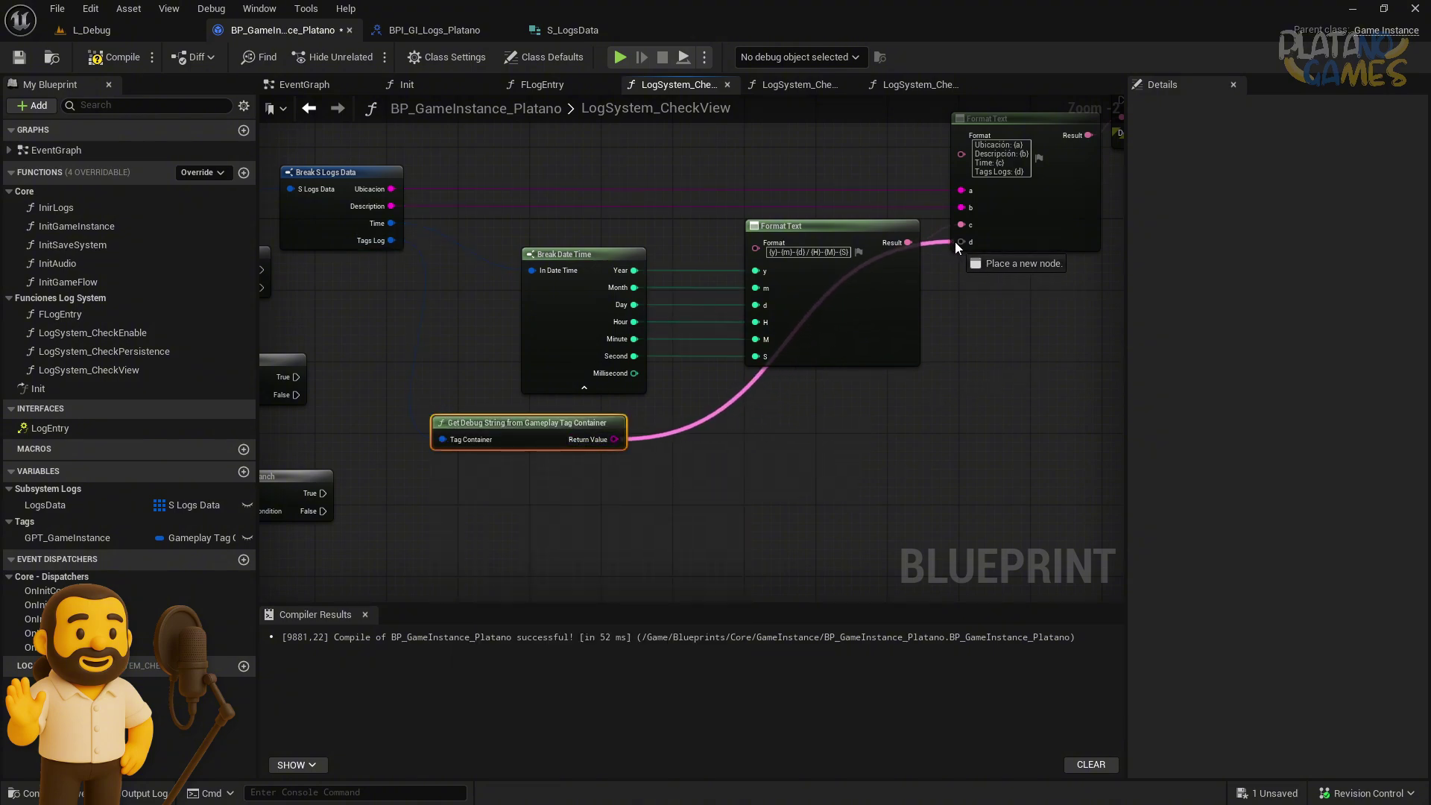
left_click_drag(597, 440, 962, 242)
right_click_drag(524, 434, 437, 462)
left_click_drag(437, 461, 611, 474)
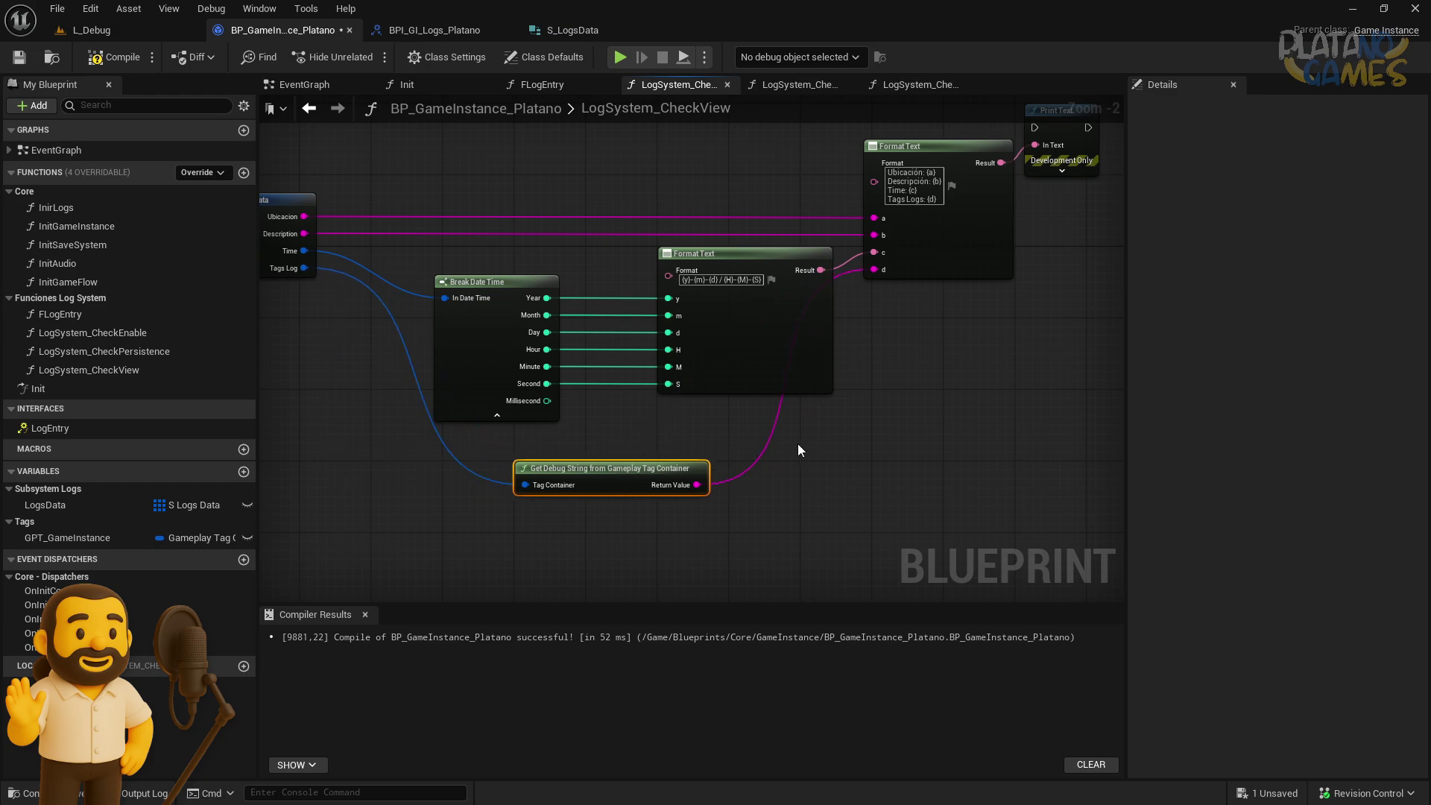
scroll(896, 413, "down", 3)
right_click_drag(666, 443, 807, 367)
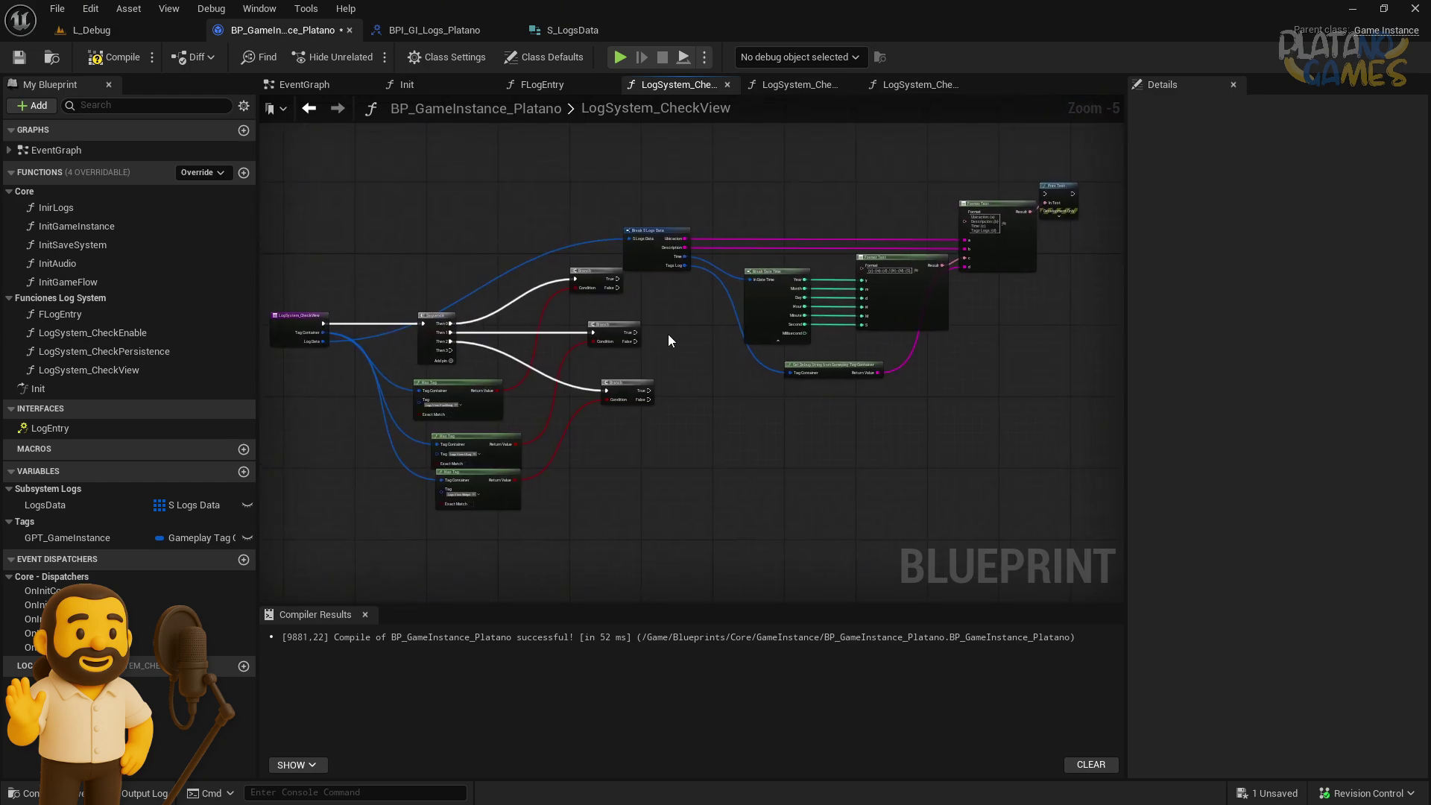
scroll(668, 334, "up", 2)
right_click_drag(661, 409, 431, 375)
scroll(431, 376, "down", 2)
Wire the branch's True output to Print Text, then compile and save the Game Instance
mouse_move(400, 371)
left_mouse_down()
mouse_move(363, 285)
mouse_move(368, 372)
mouse_move(349, 285)
mouse_move(825, 285)
left_mouse_up()
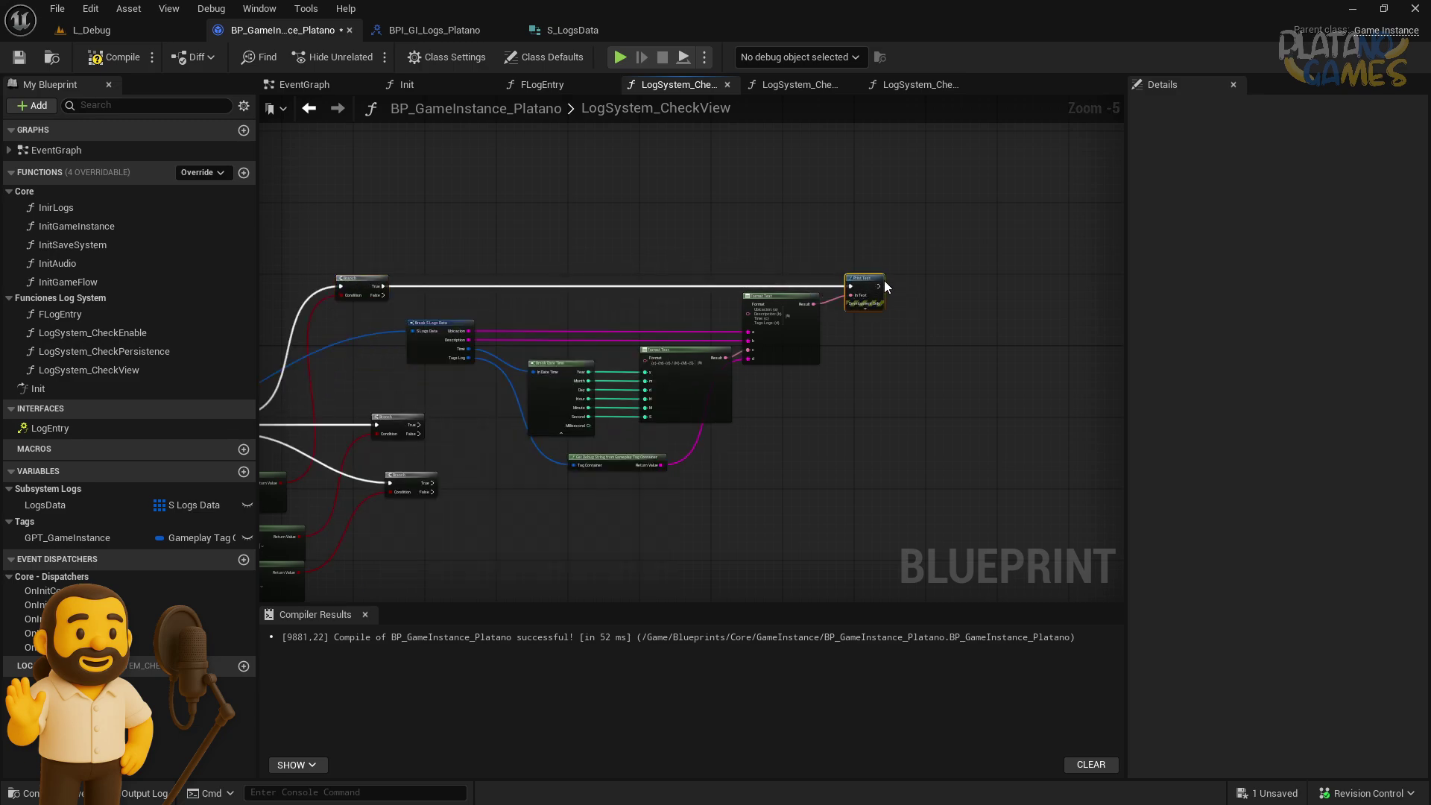
scroll(460, 198, "down", 1)
left_click(112, 56)
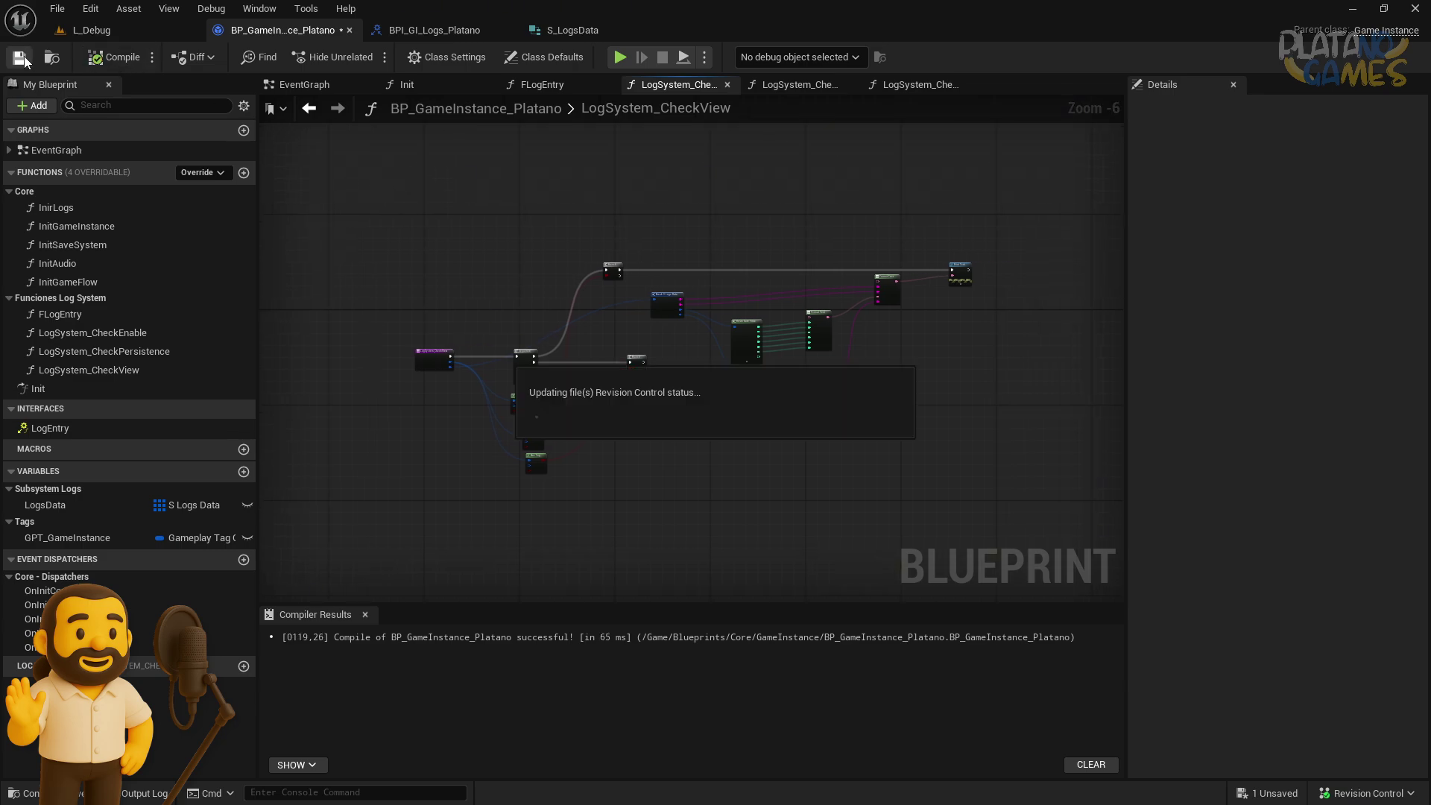
left_click(309, 108)
Inspect the Log System Check Persistence function graph, then return to FLogEntry
right_click_drag(759, 313, 771, 315)
double_click(662, 327)
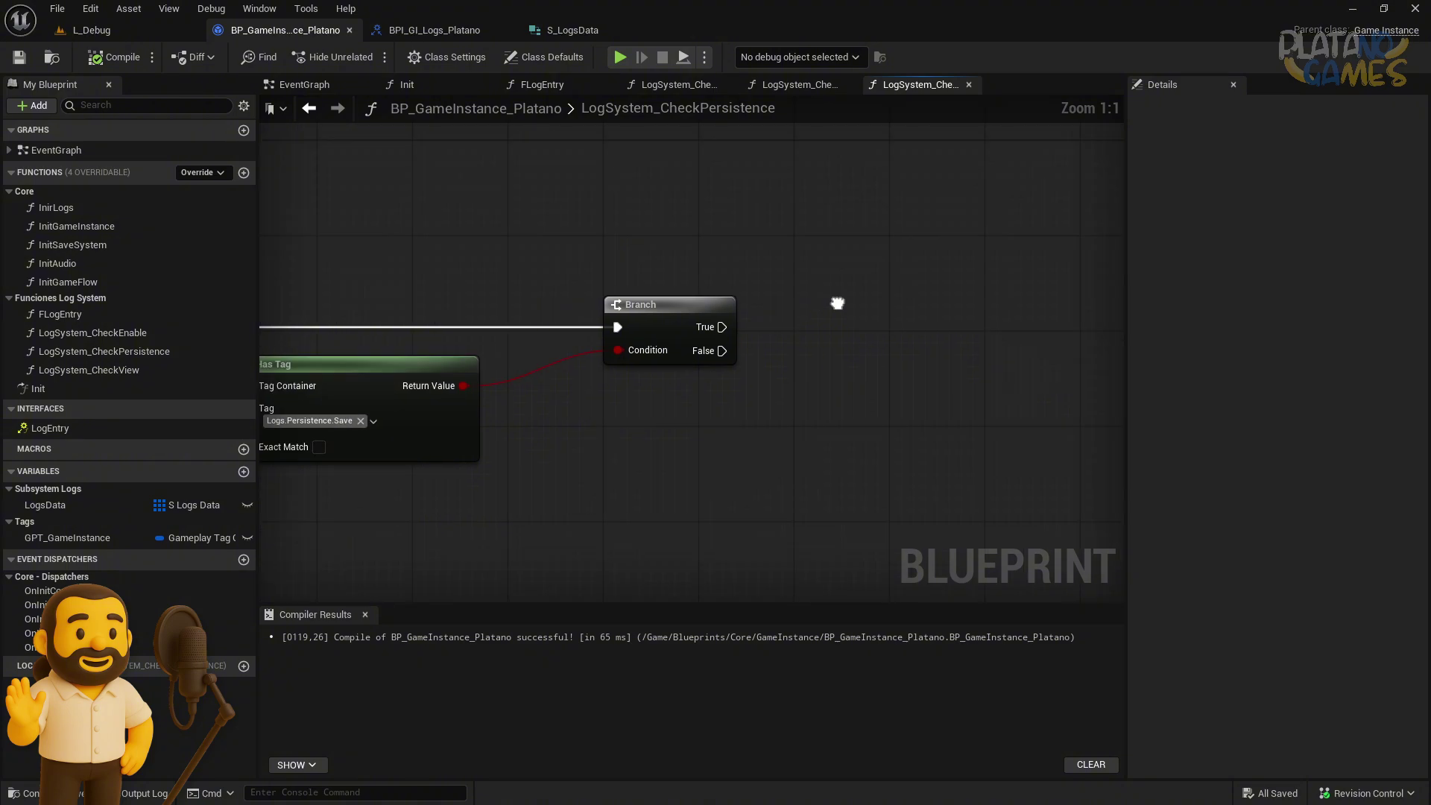
left_click(309, 108)
left_click(552, 259)
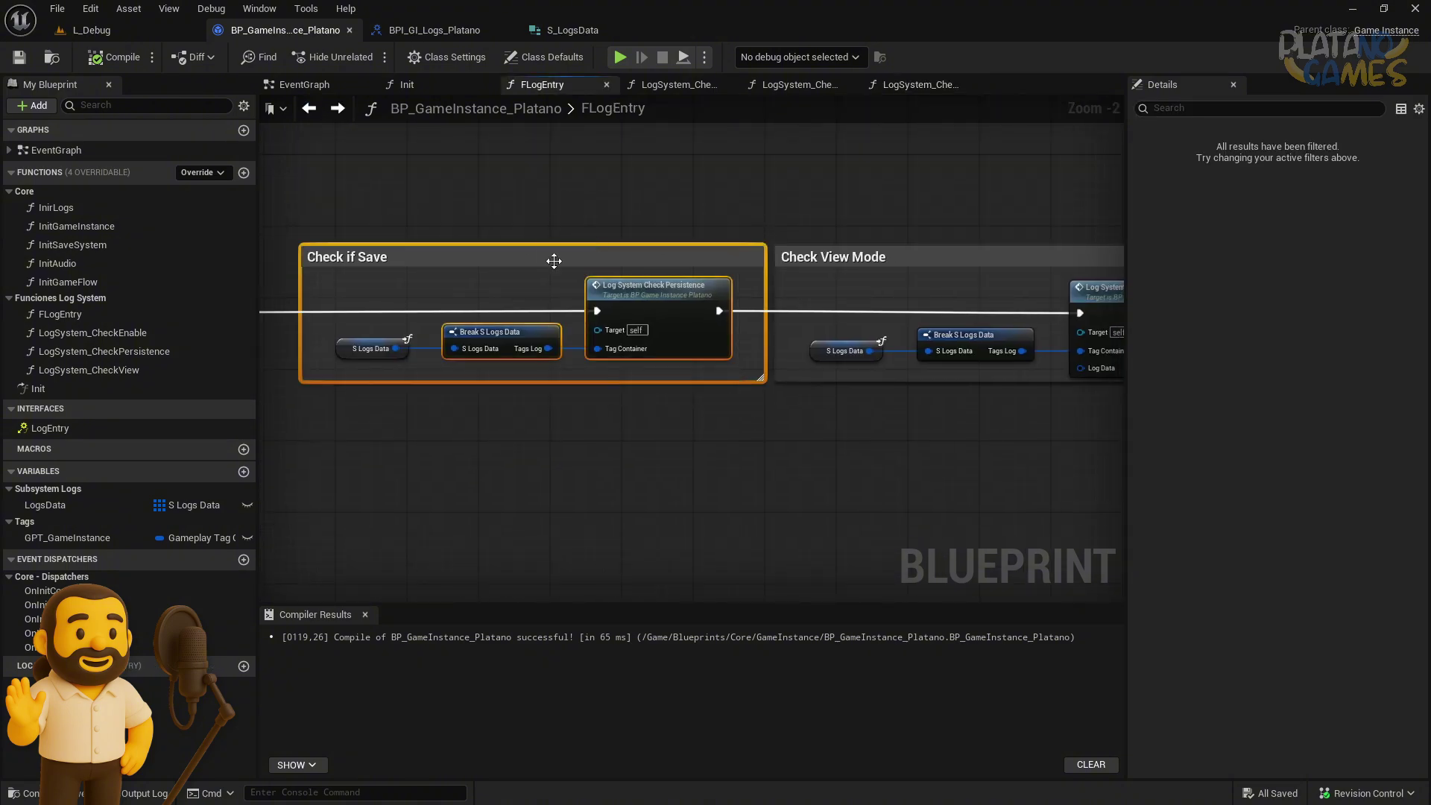
right_click_drag(553, 259, 626, 269)
left_click_drag(376, 216, 789, 454)
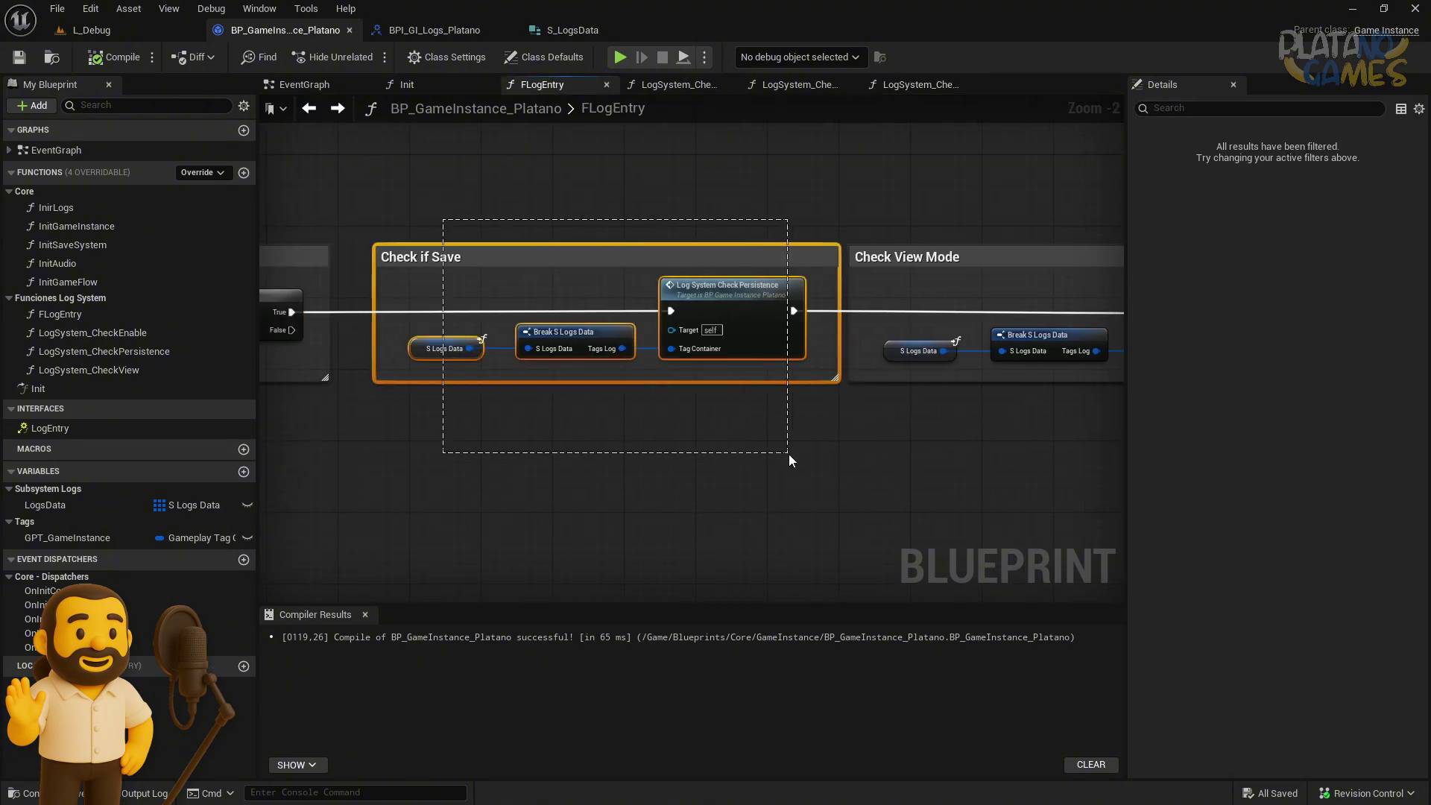
double_click(767, 342)
left_click_drag(669, 182, 964, 440)
key("alt+Left")
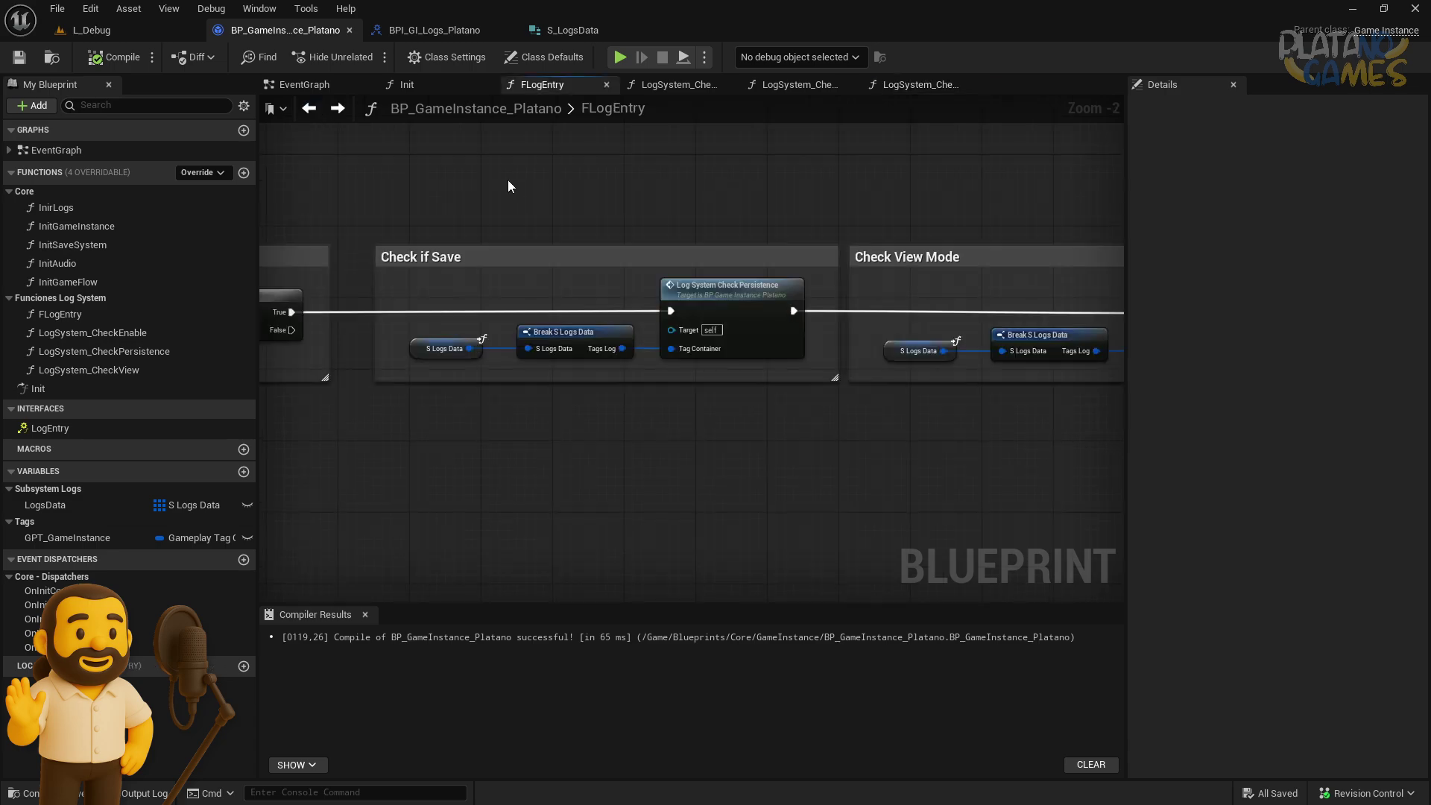
Review the Check If enable, Check if Save and Check View Mode sections, then show the EventGraph
right_click_drag(508, 347, 855, 423)
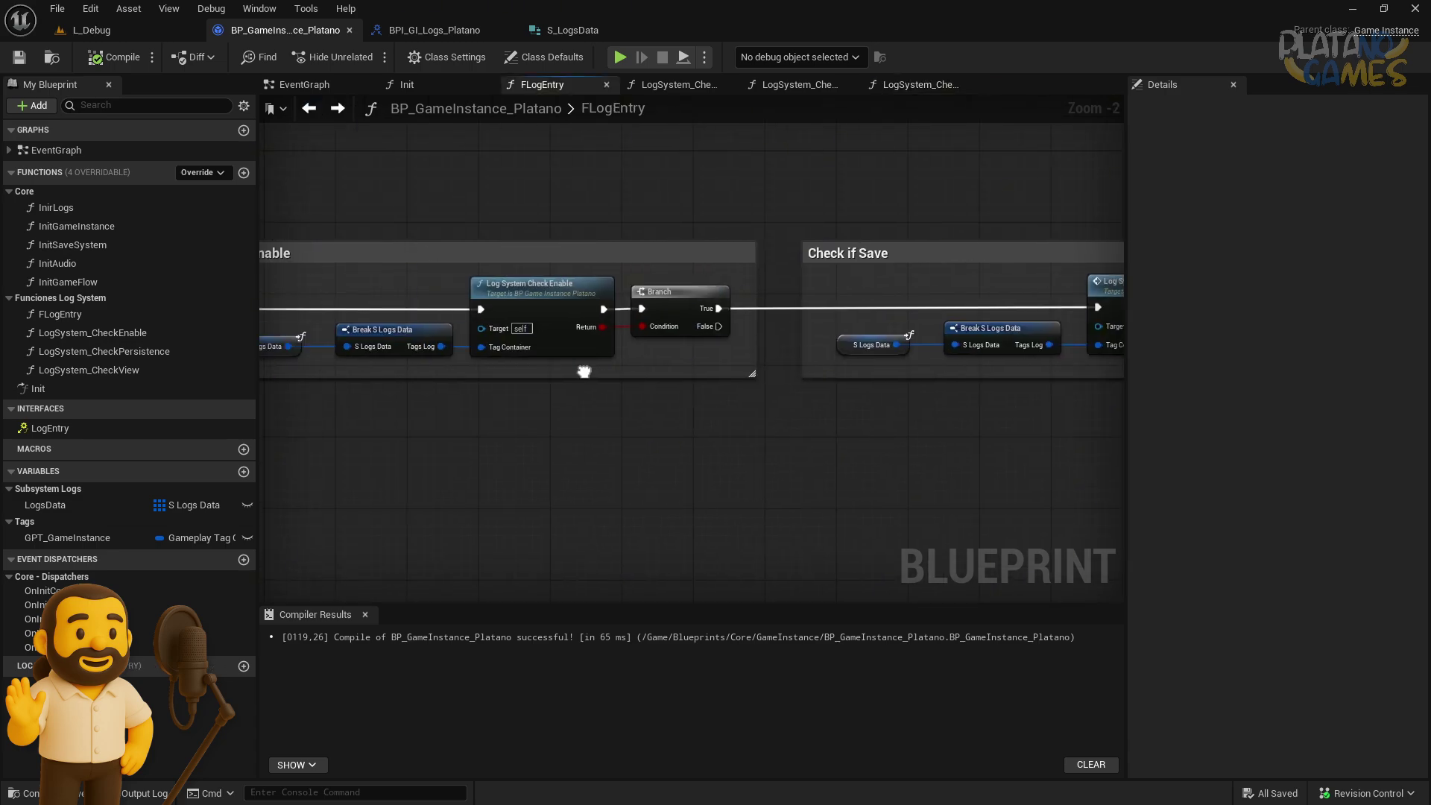
left_click_drag(856, 423, 370, 190)
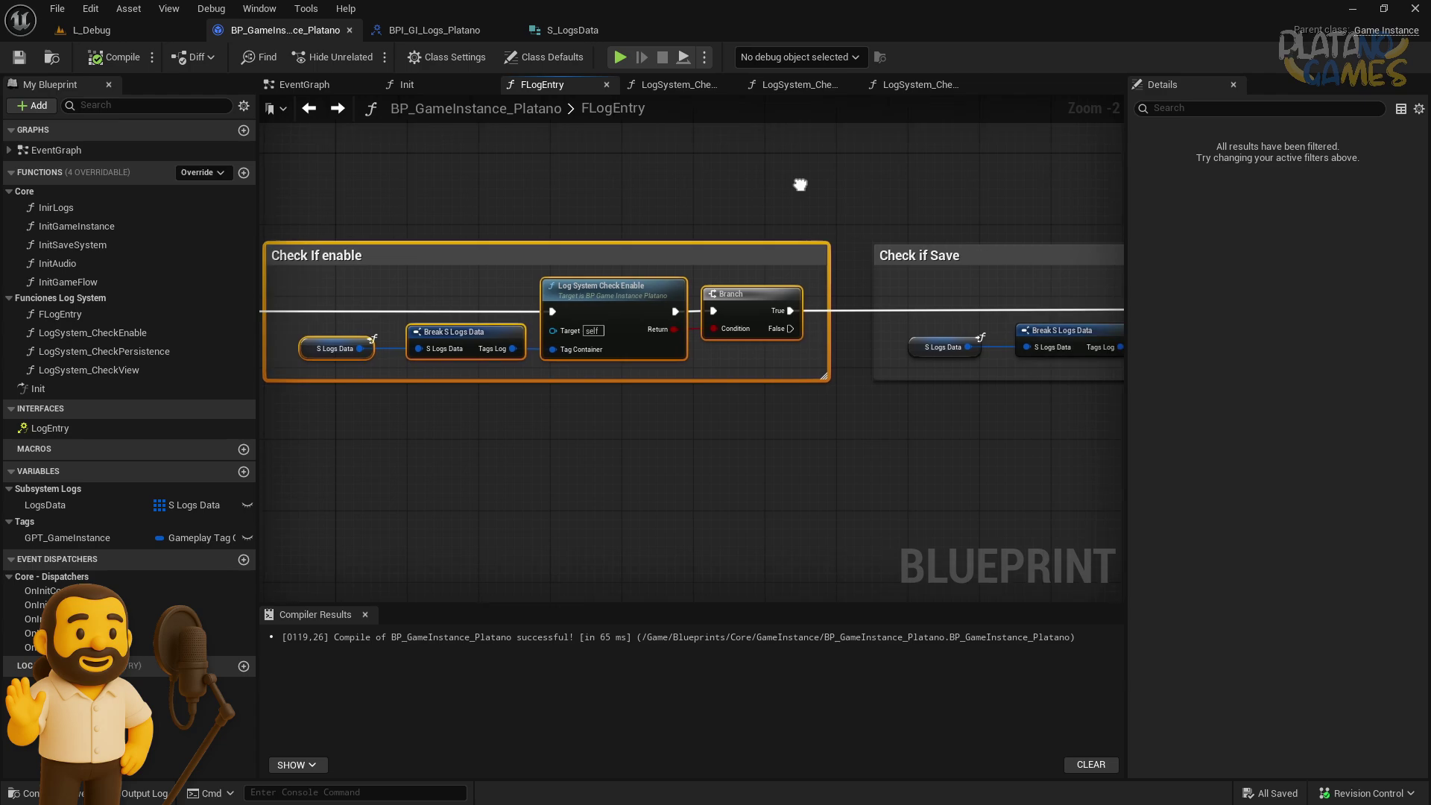
right_click_drag(798, 182, 357, 186)
right_click_drag(954, 431, 809, 384)
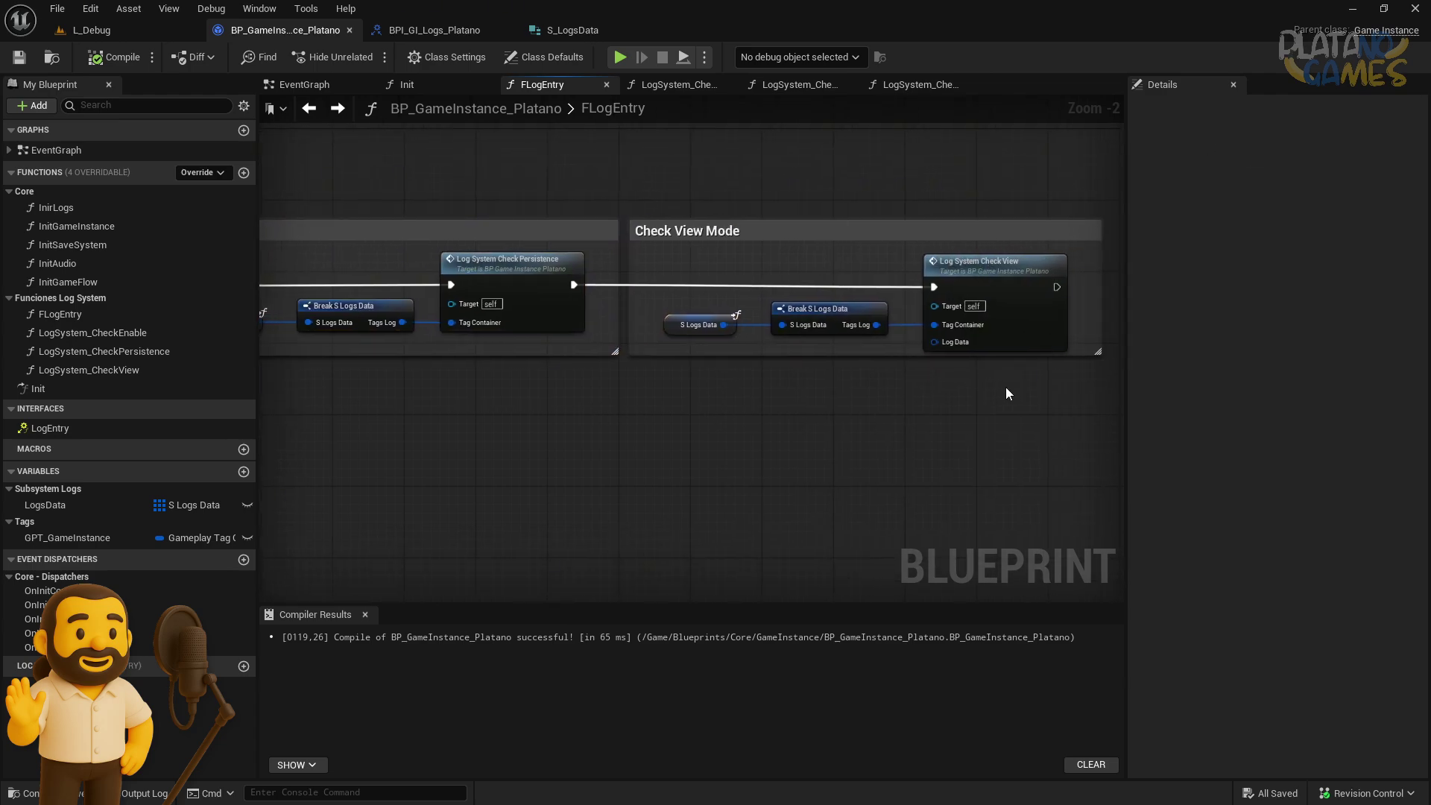
left_click_drag(1005, 387, 728, 188)
left_click(727, 188)
right_click_drag(727, 187, 897, 212)
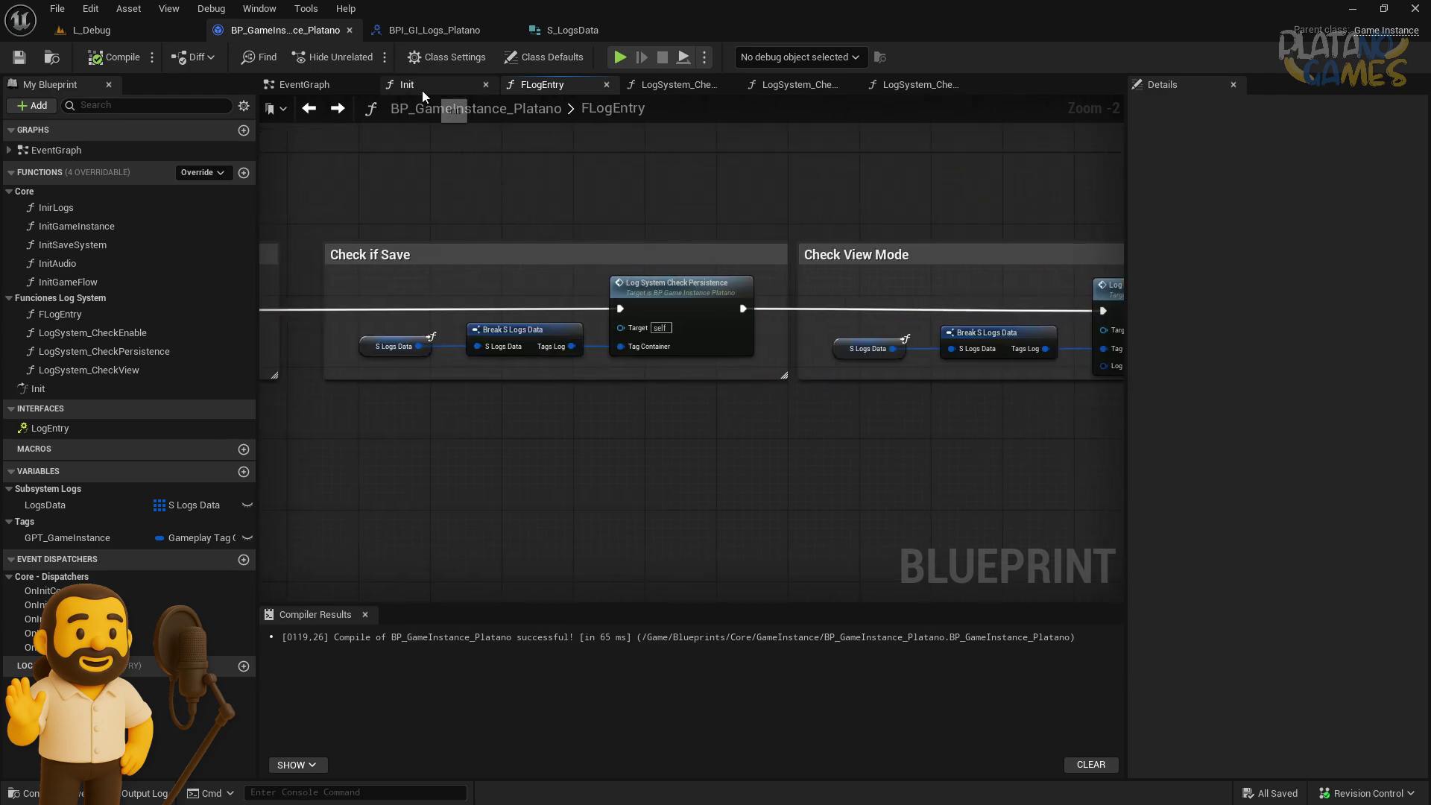
left_click(329, 88)
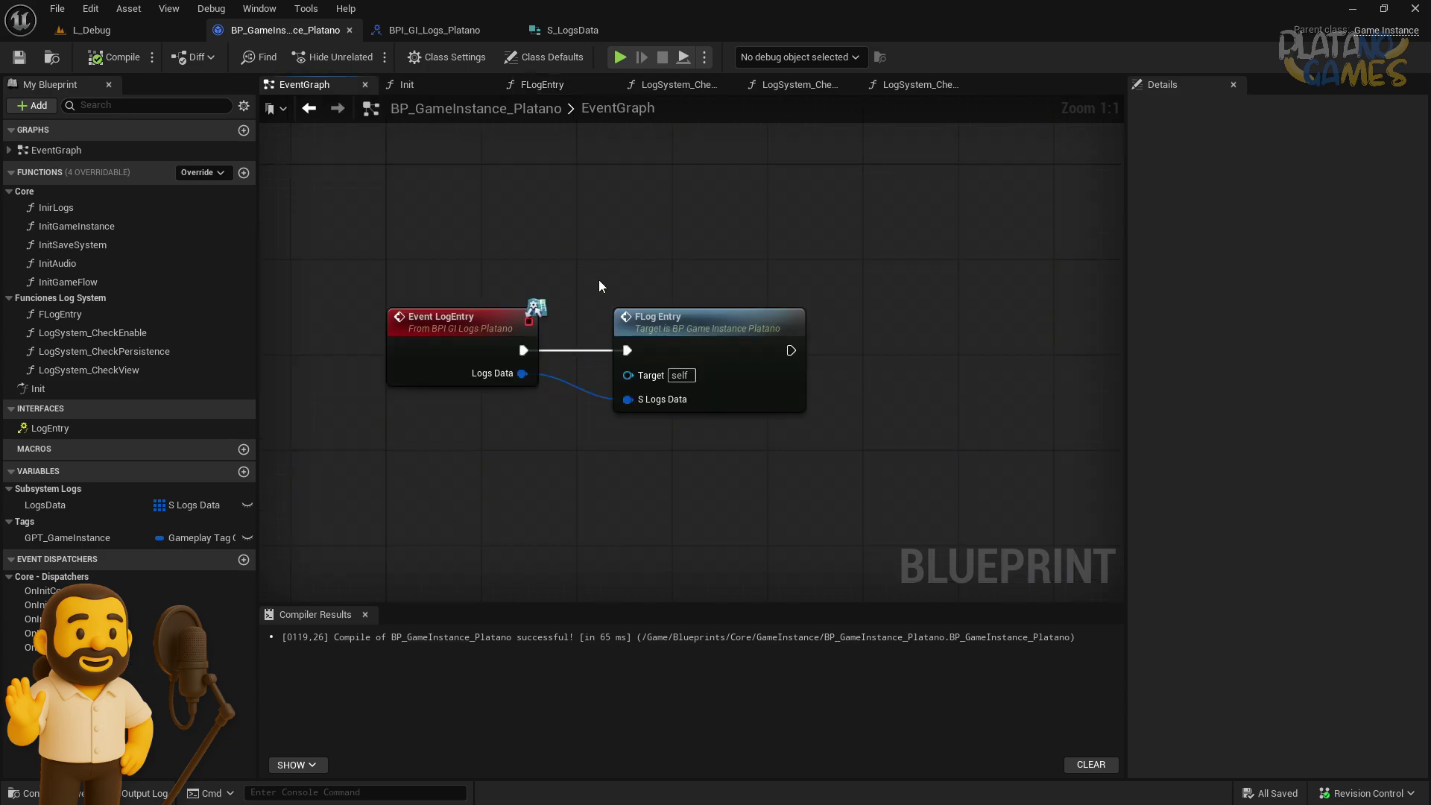
Open the L_Debug Level Blueprint and place a Get Game Instance node
left_click(93, 30)
left_click(269, 56)
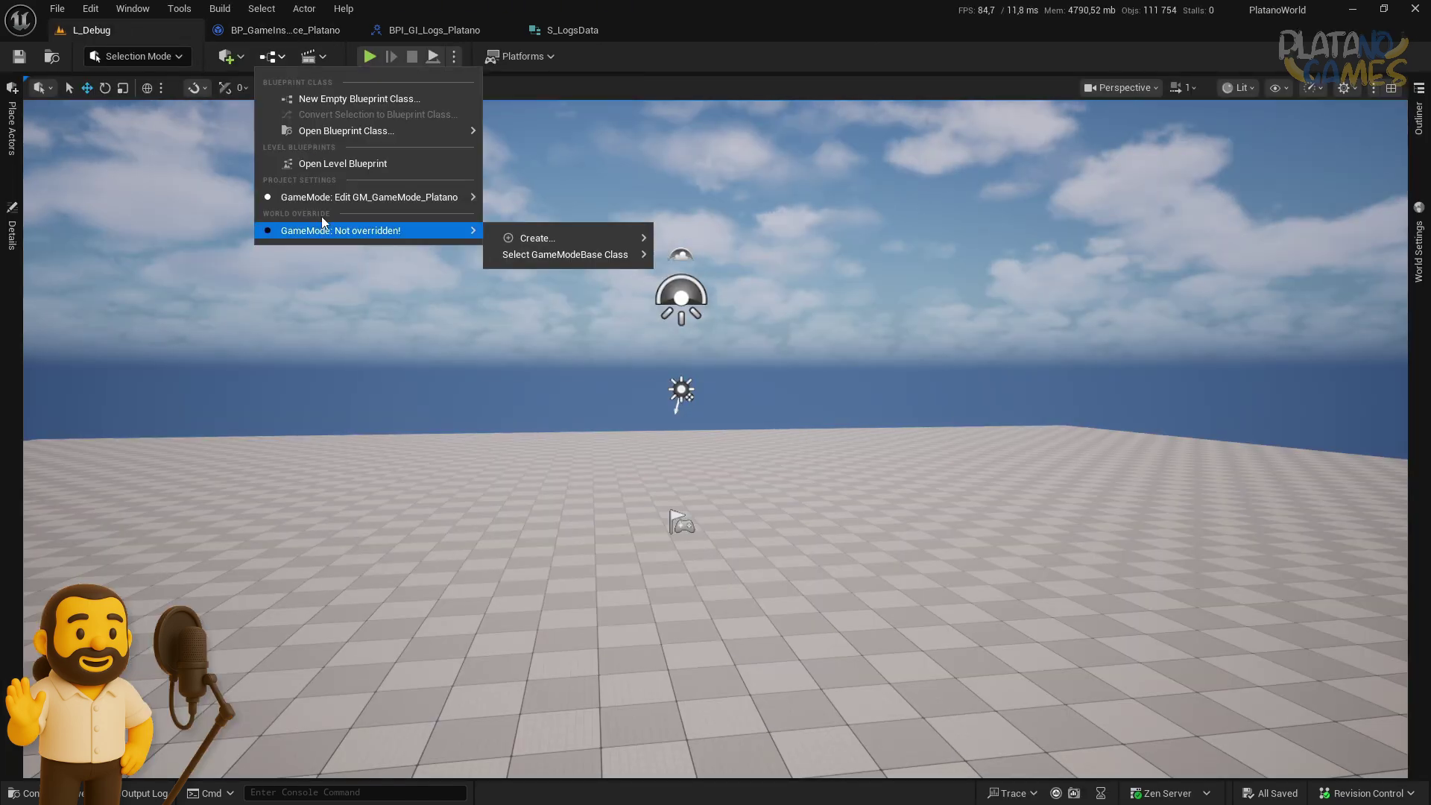
left_click(321, 198)
right_click(553, 319)
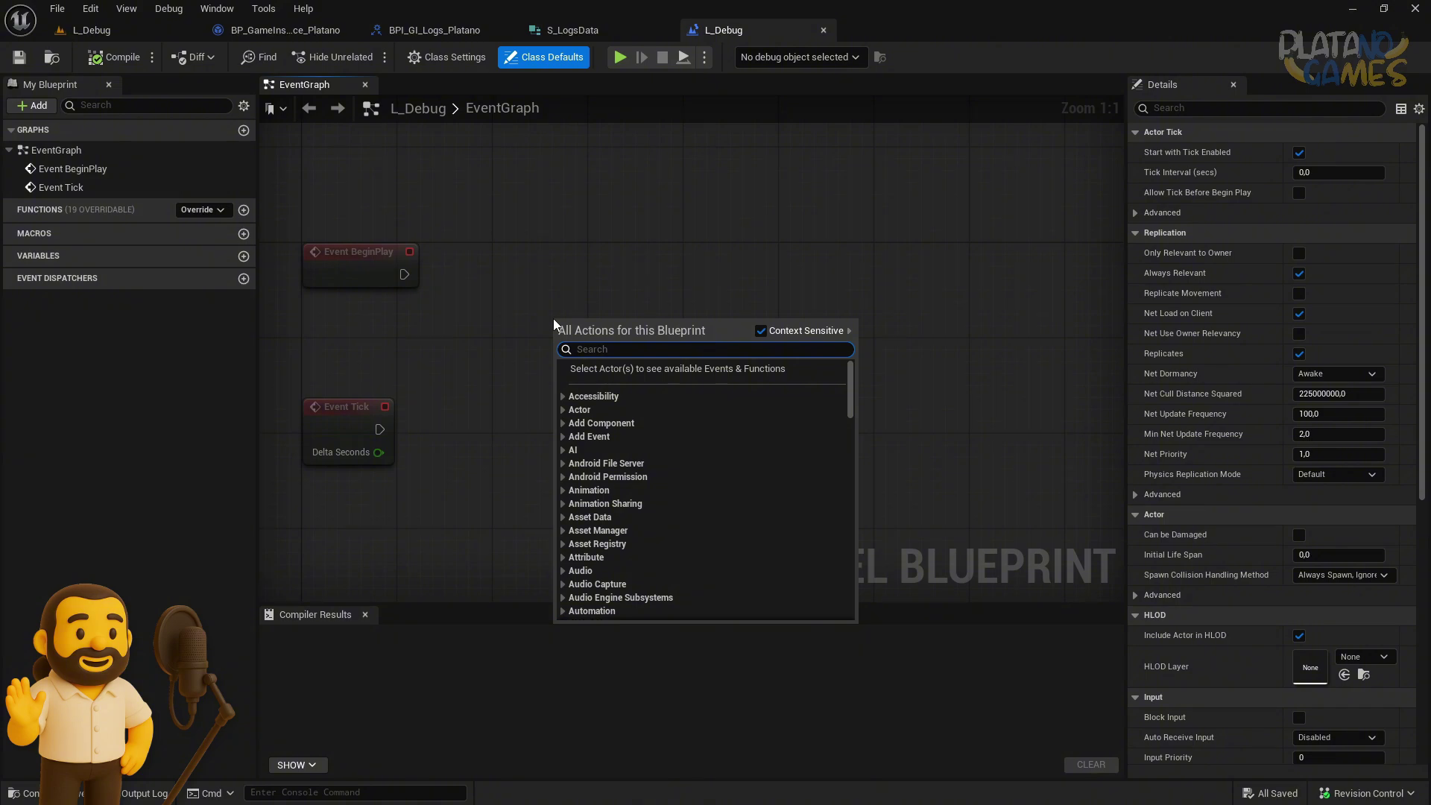
type("get game instance")
key("Return")
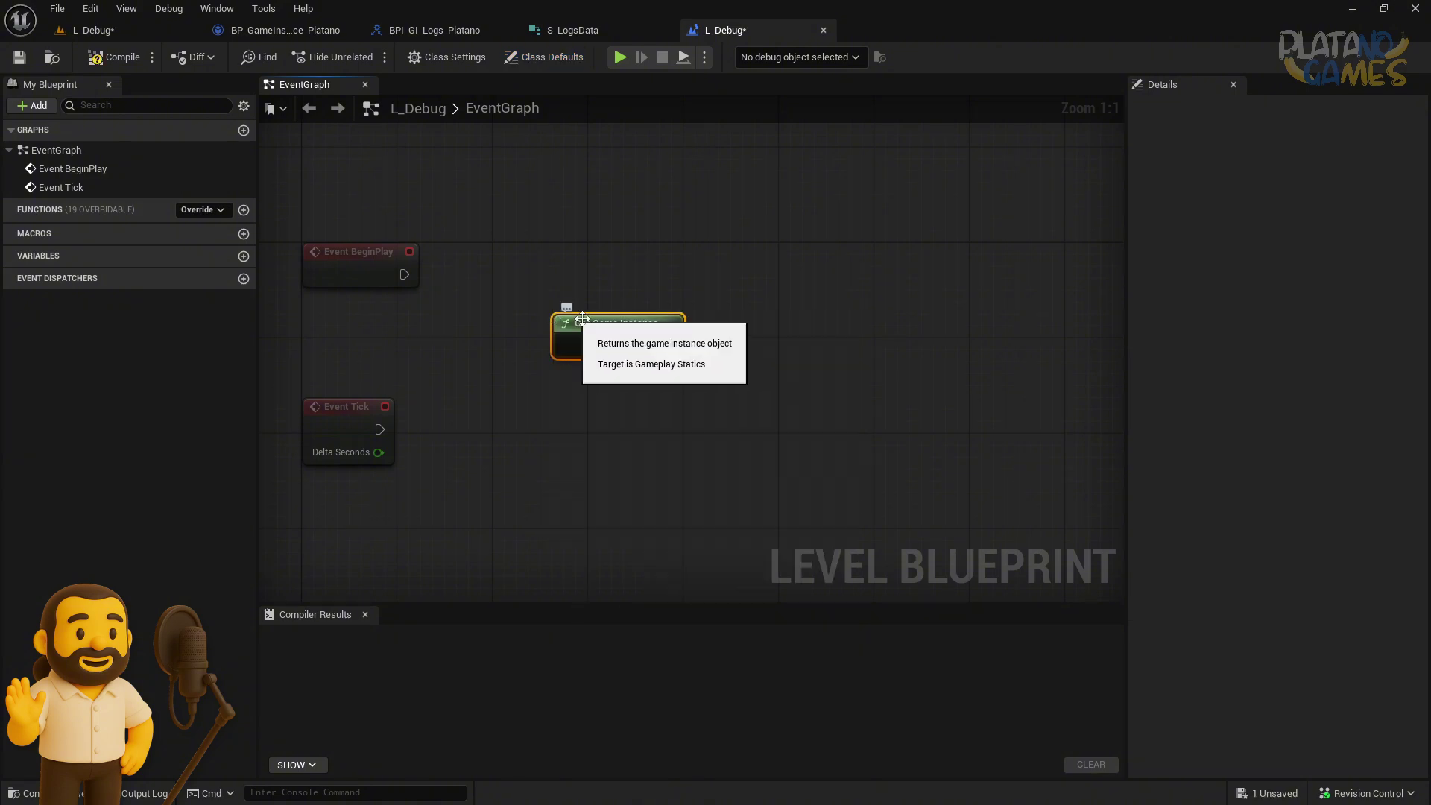
Call the Log Entry message on the game instance's return value
left_click_drag(667, 344, 854, 233)
type("does object implement")
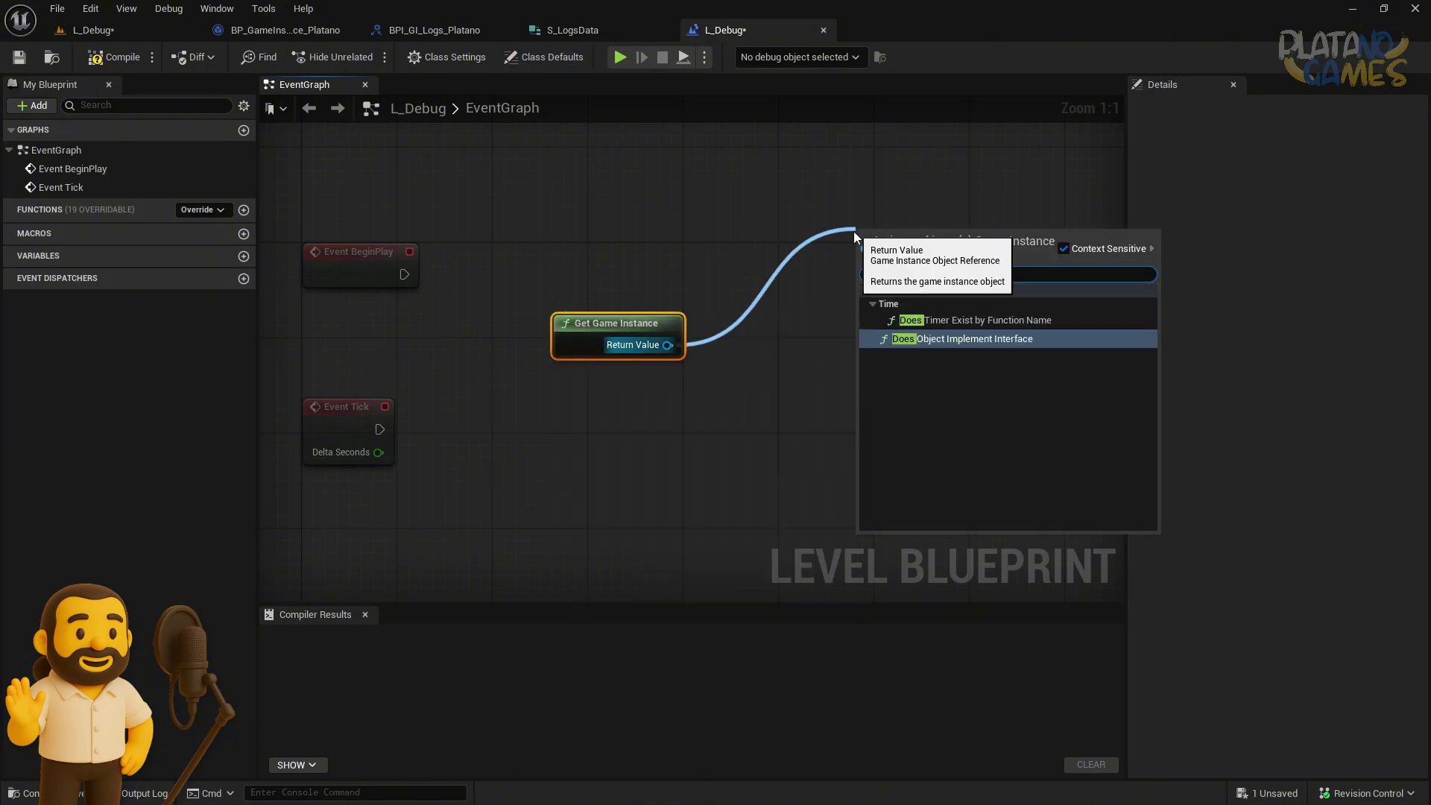
key("Return")
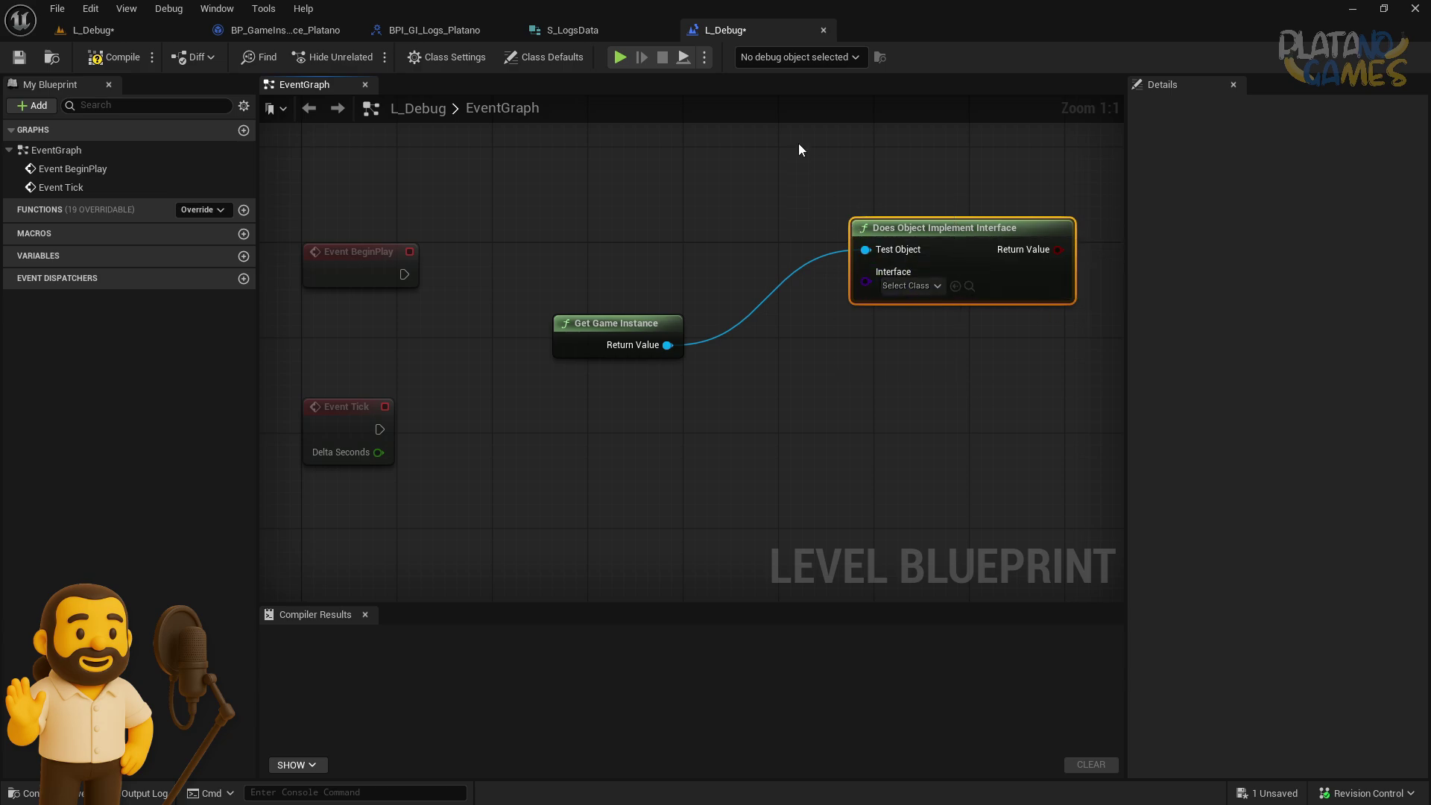
key("Delete")
left_click_drag(667, 344, 740, 317)
type("log entry")
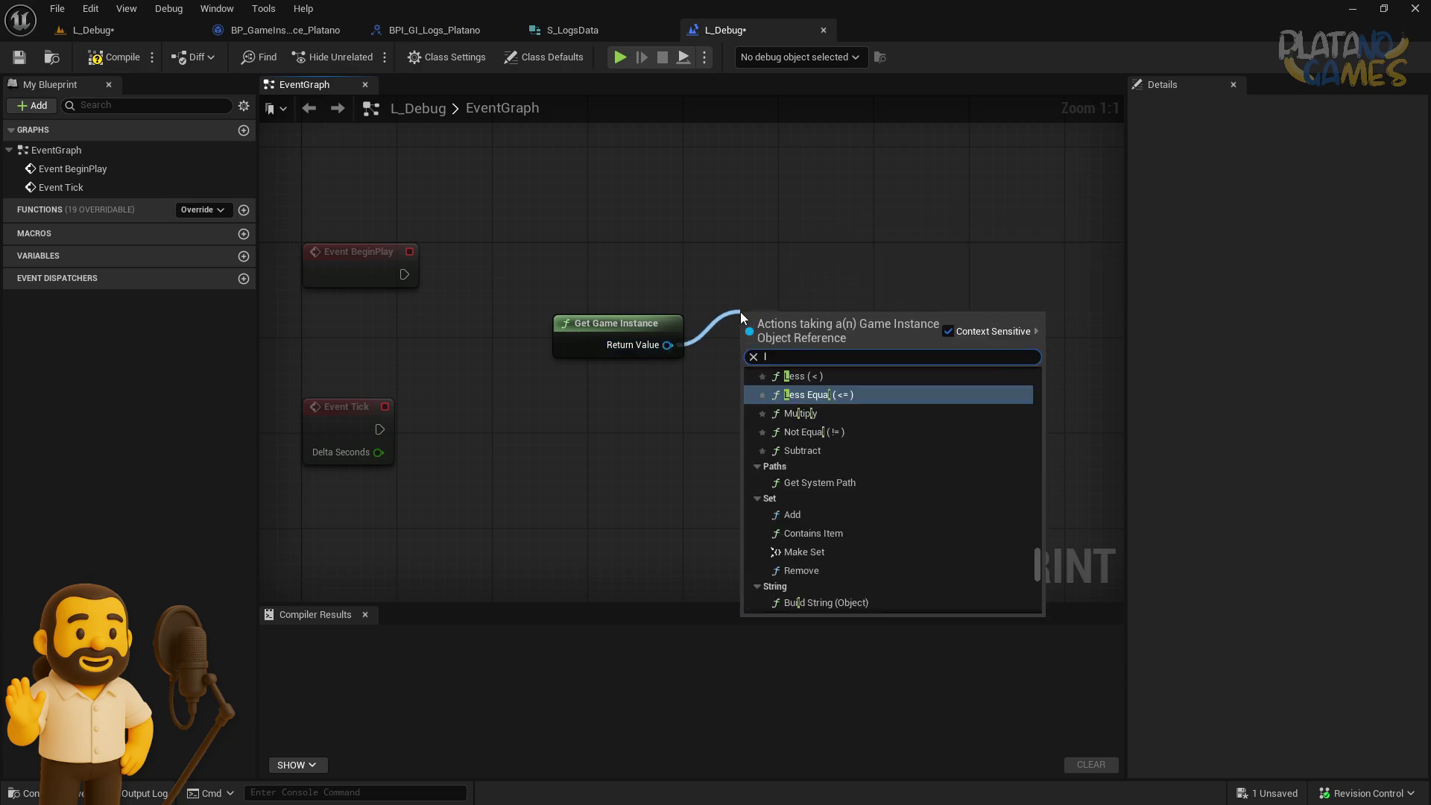
key("Return")
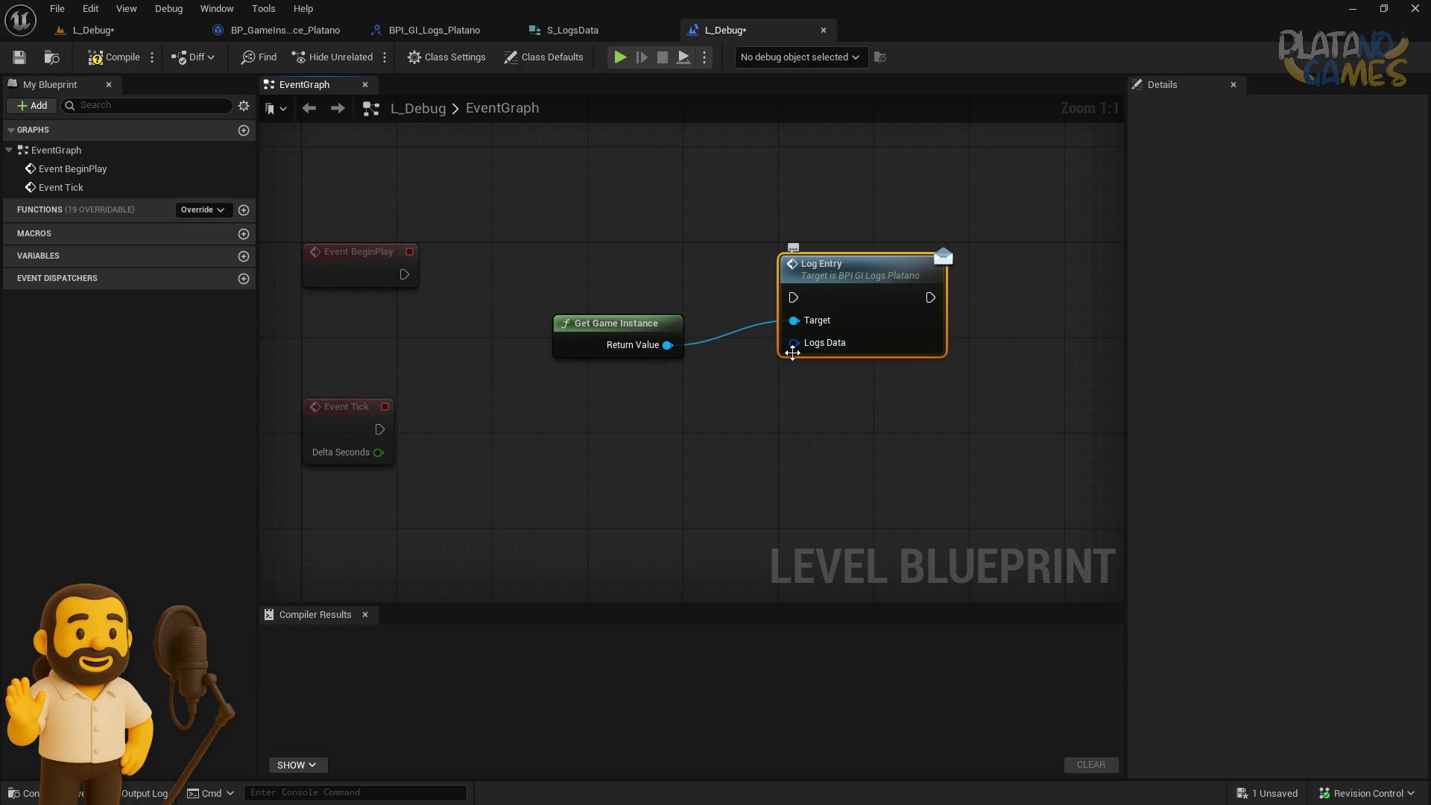
Split Logs Data and set Ubicacion to 'Level' and Description to 'Esto es un mensaje de prueba'
right_click(796, 347)
left_click(829, 406)
left_click_drag(829, 406, 817, 442)
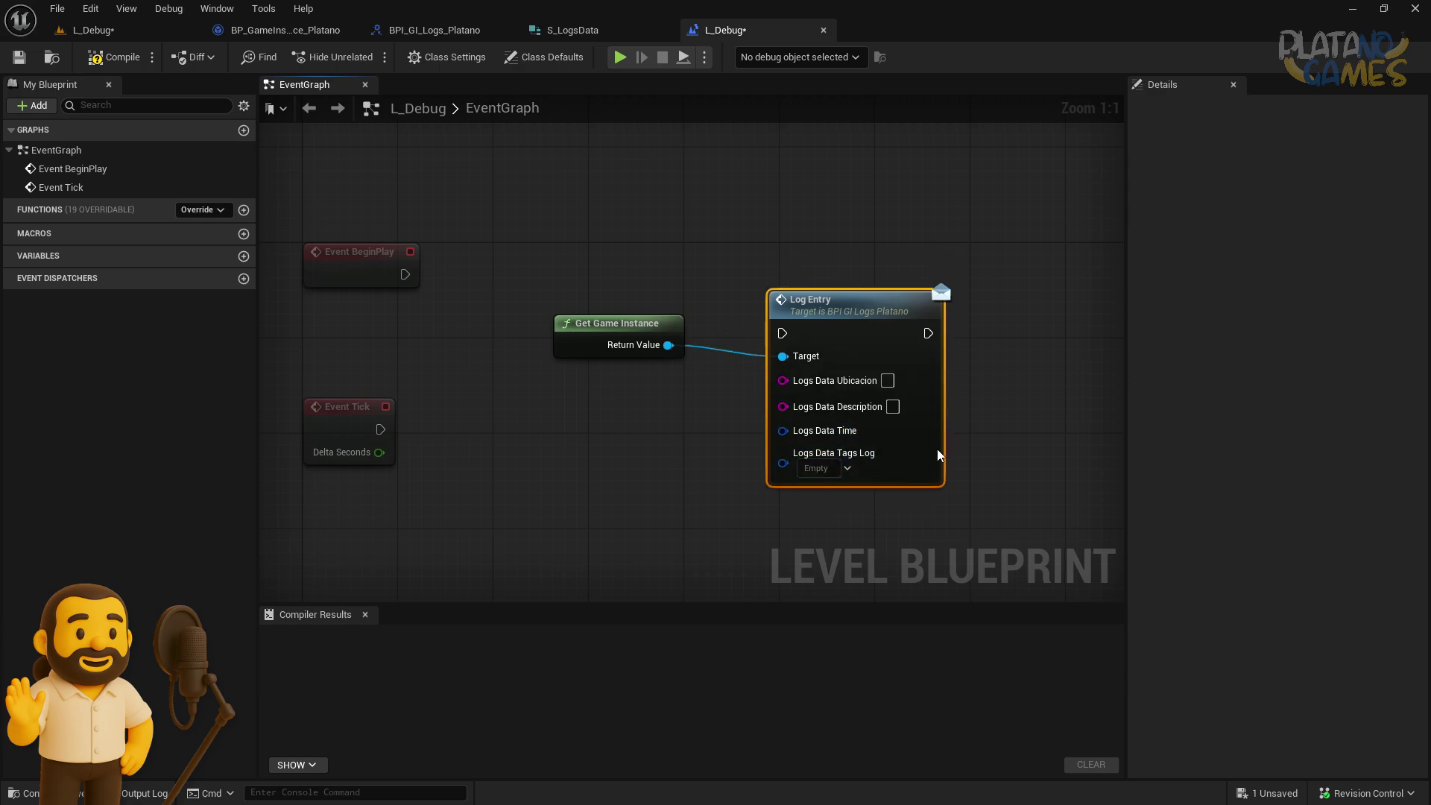
left_click(887, 380)
type("Level")
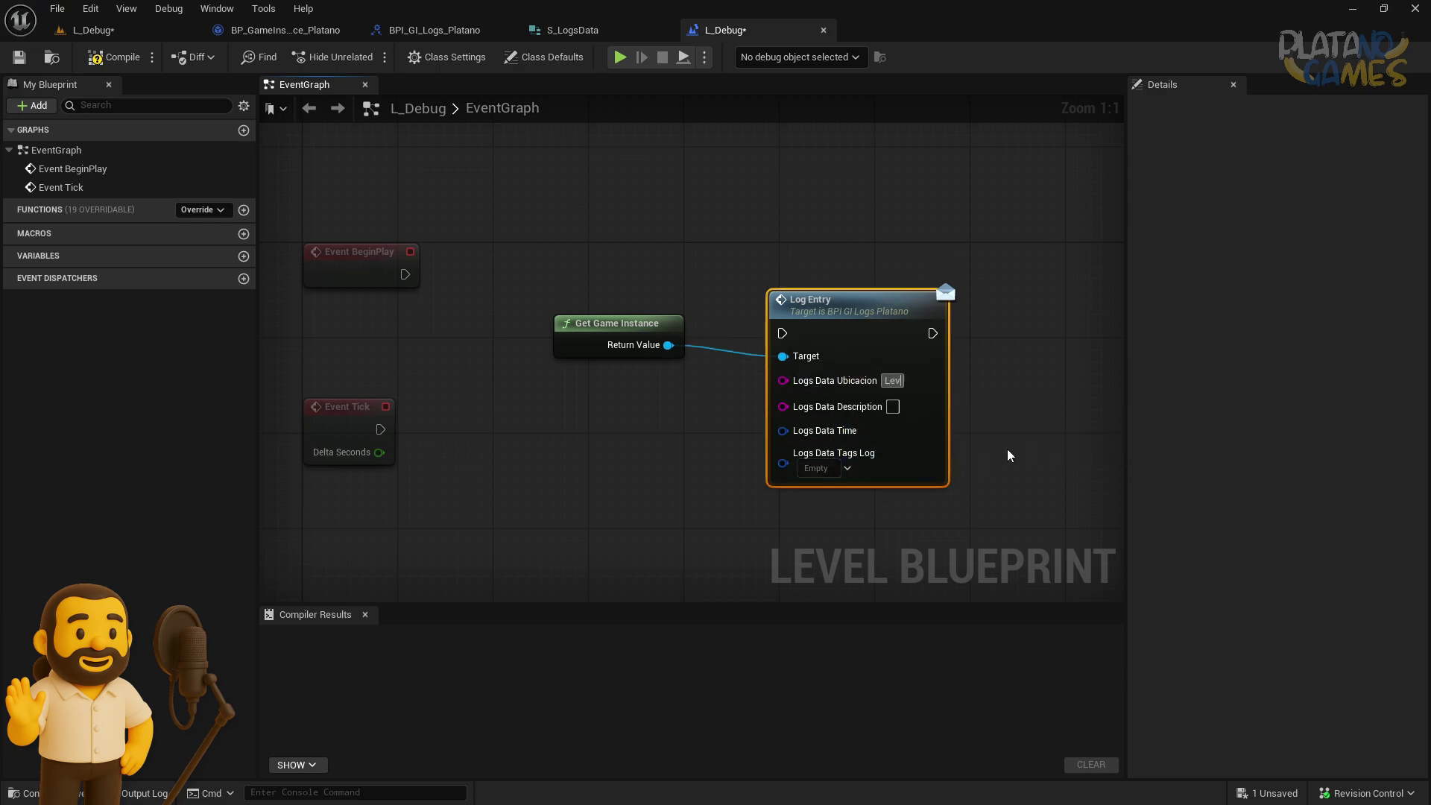
right_click(1008, 450)
left_click(991, 440)
left_click(892, 416)
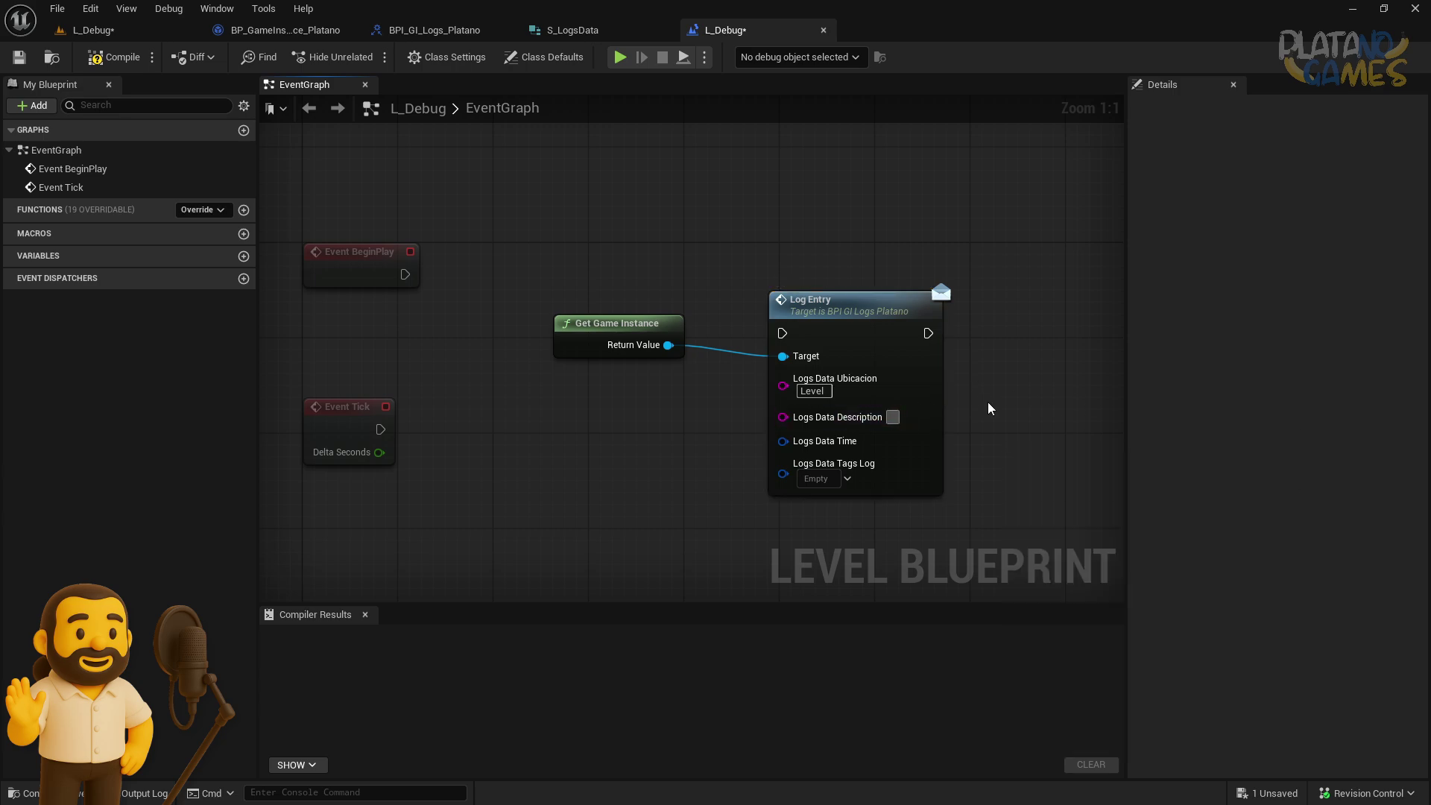
type("Esto es un mensaje de prueba")
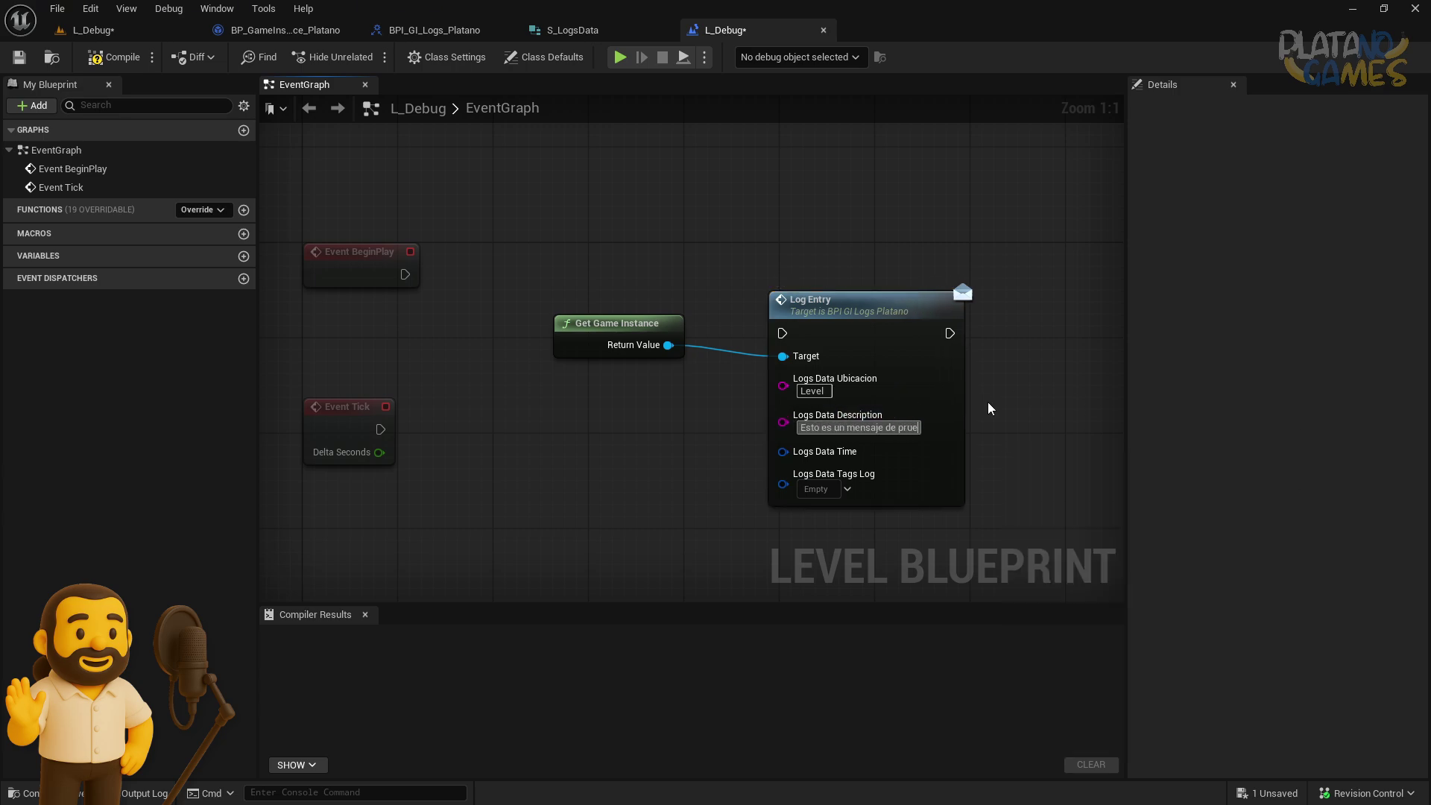
key("Return")
Supply the Logs Data Time input from a new Now node
left_click_drag(655, 456, 654, 457)
type("n")
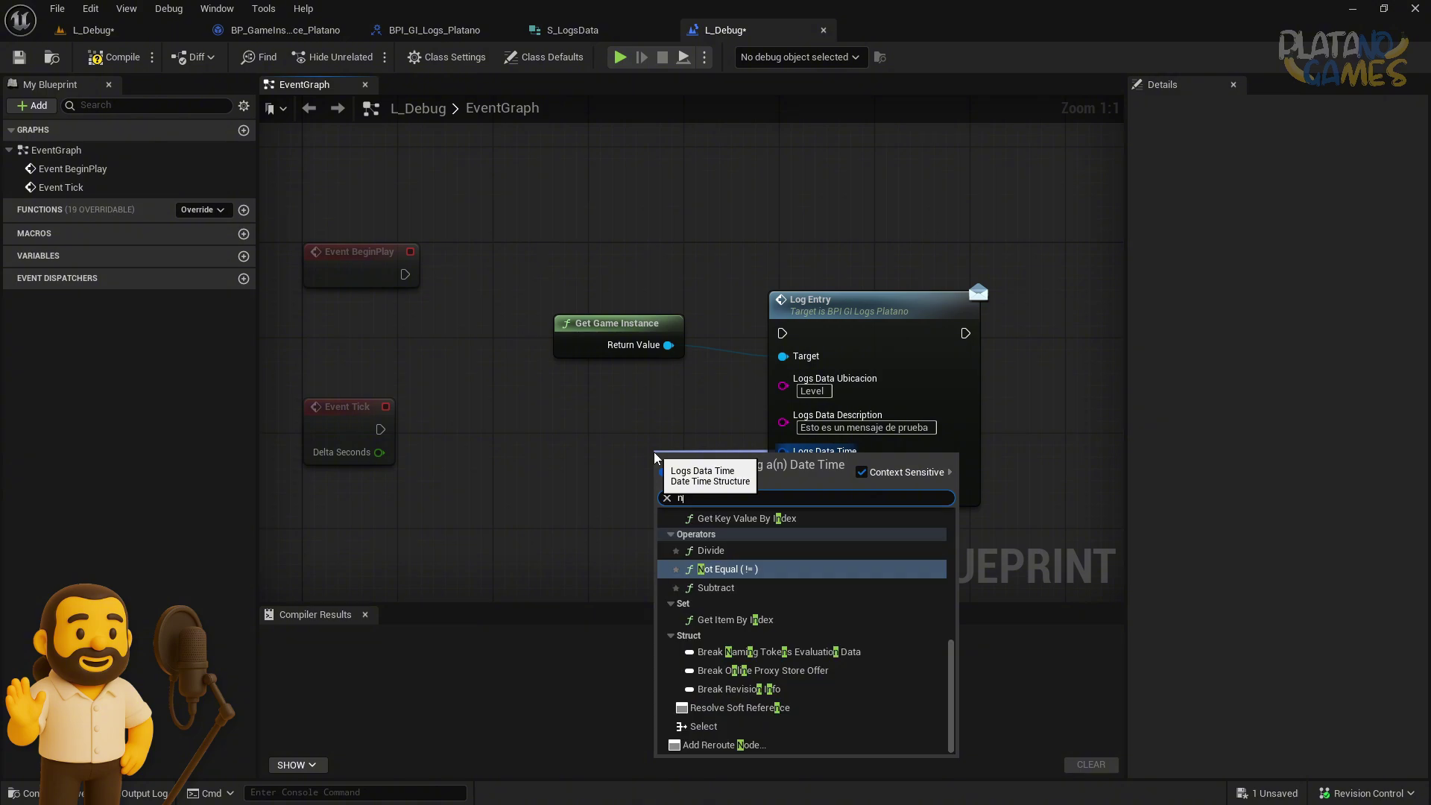
left_click(701, 552)
left_click(849, 492)
right_click_drag(857, 500, 845, 411)
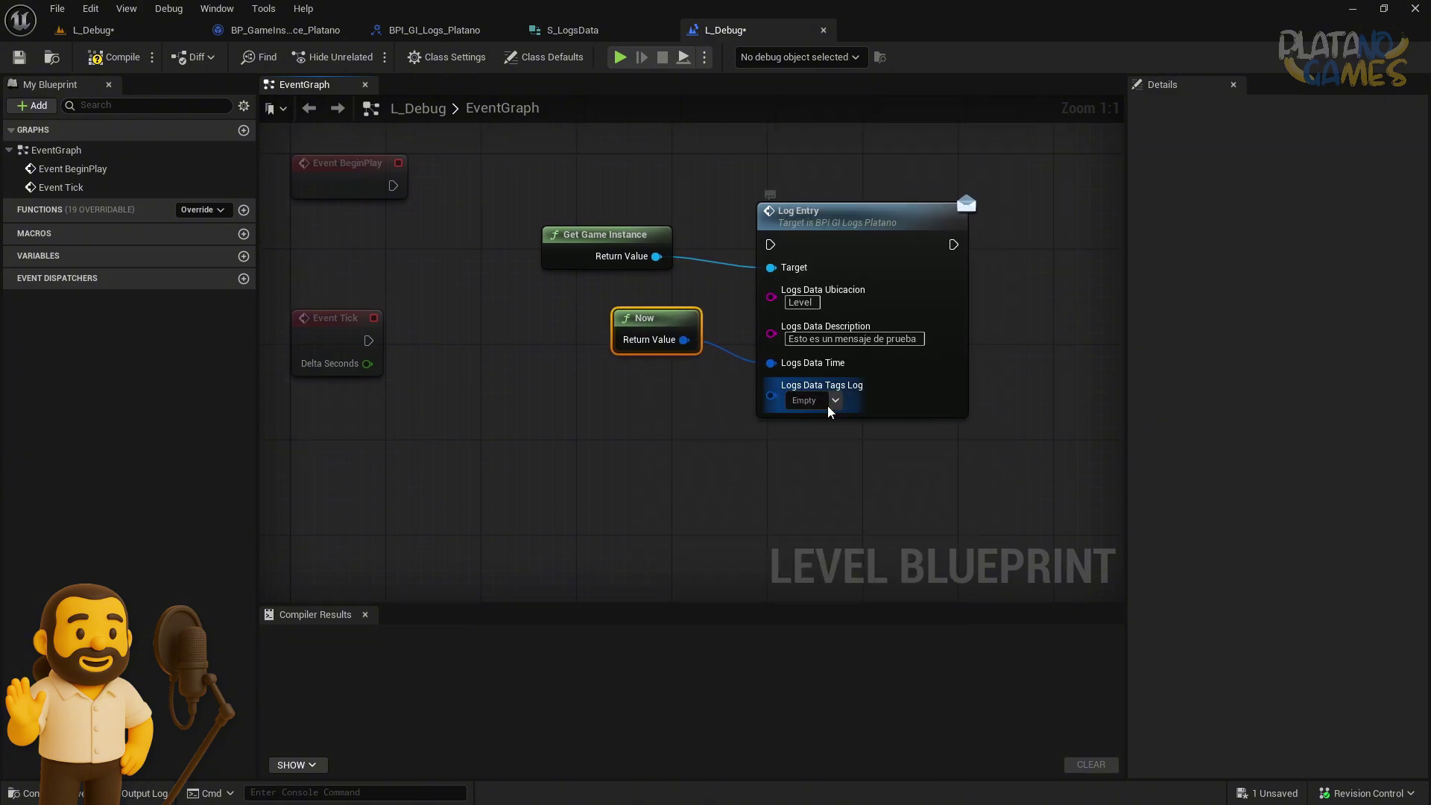
left_click(835, 400)
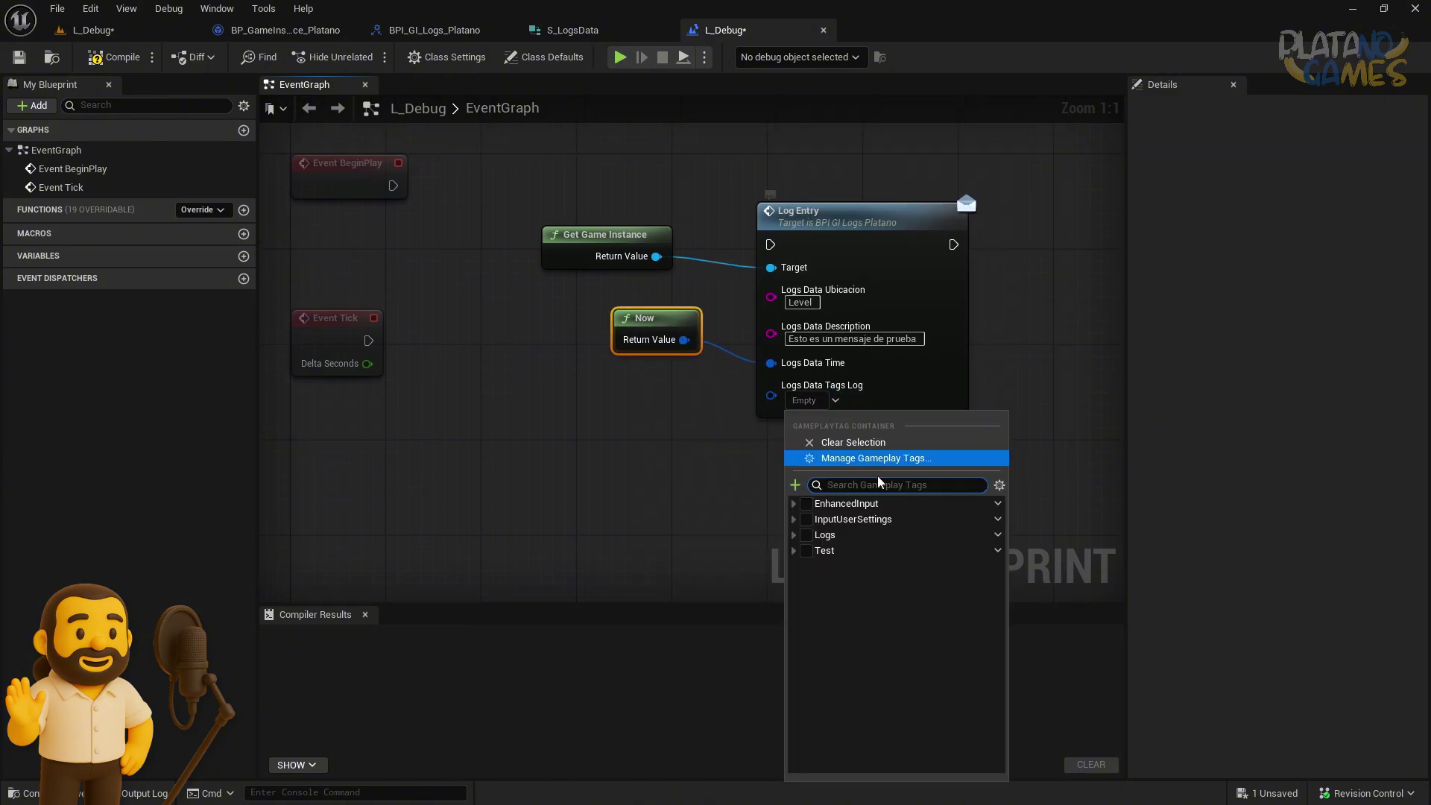
Tag the Log Entry with Logs.View.PrintString
left_click(807, 535)
left_click(795, 535)
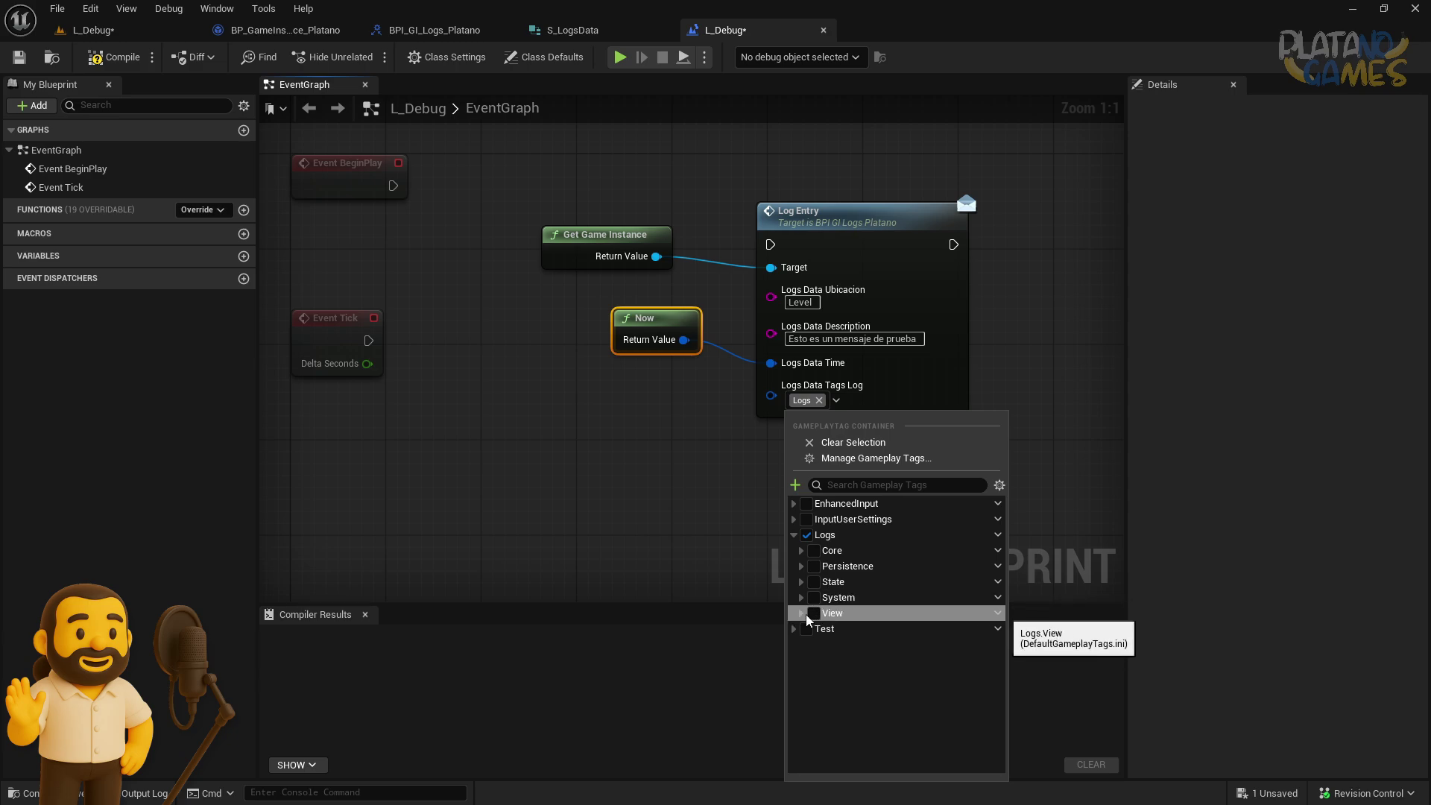
left_click(802, 613)
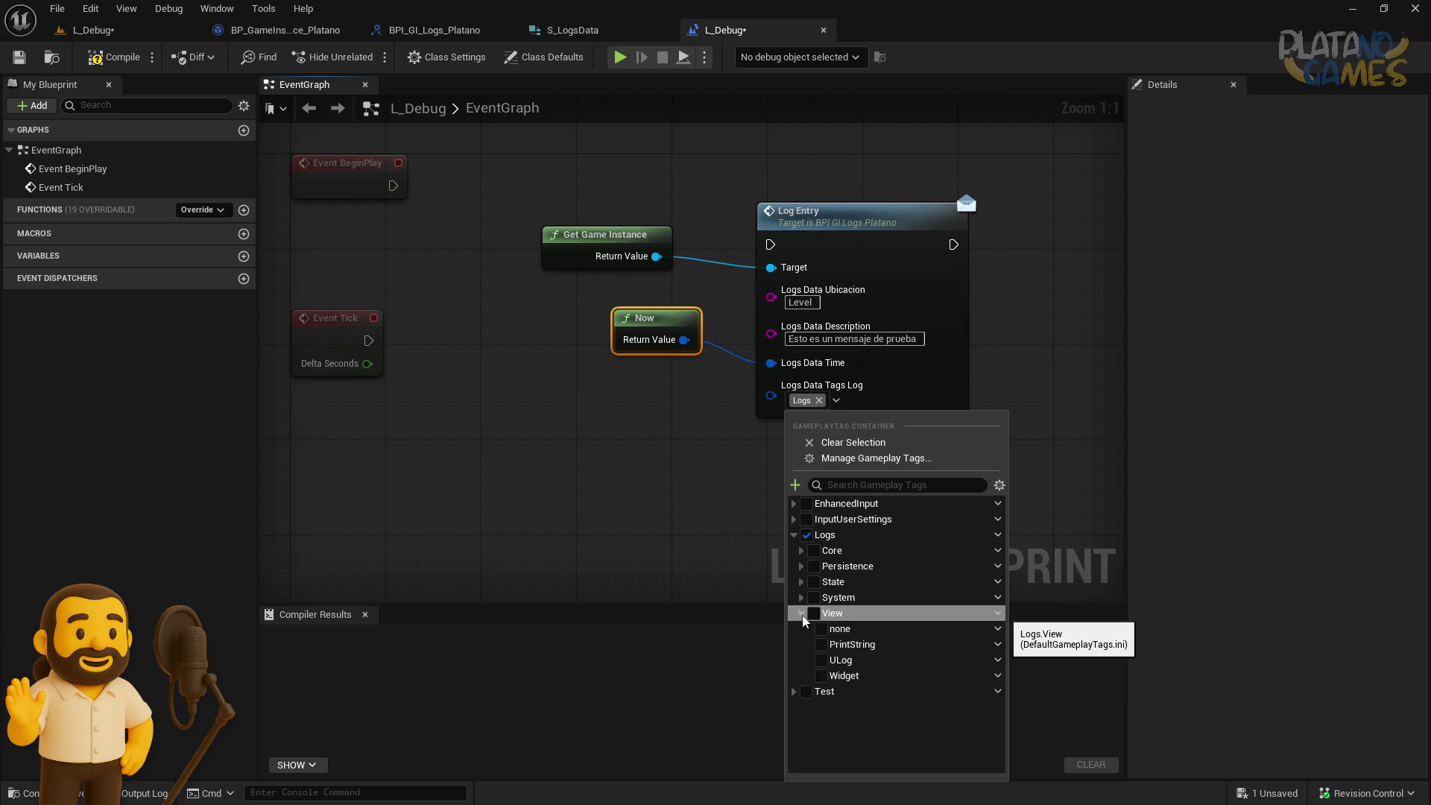
left_click(802, 614)
left_click(802, 614)
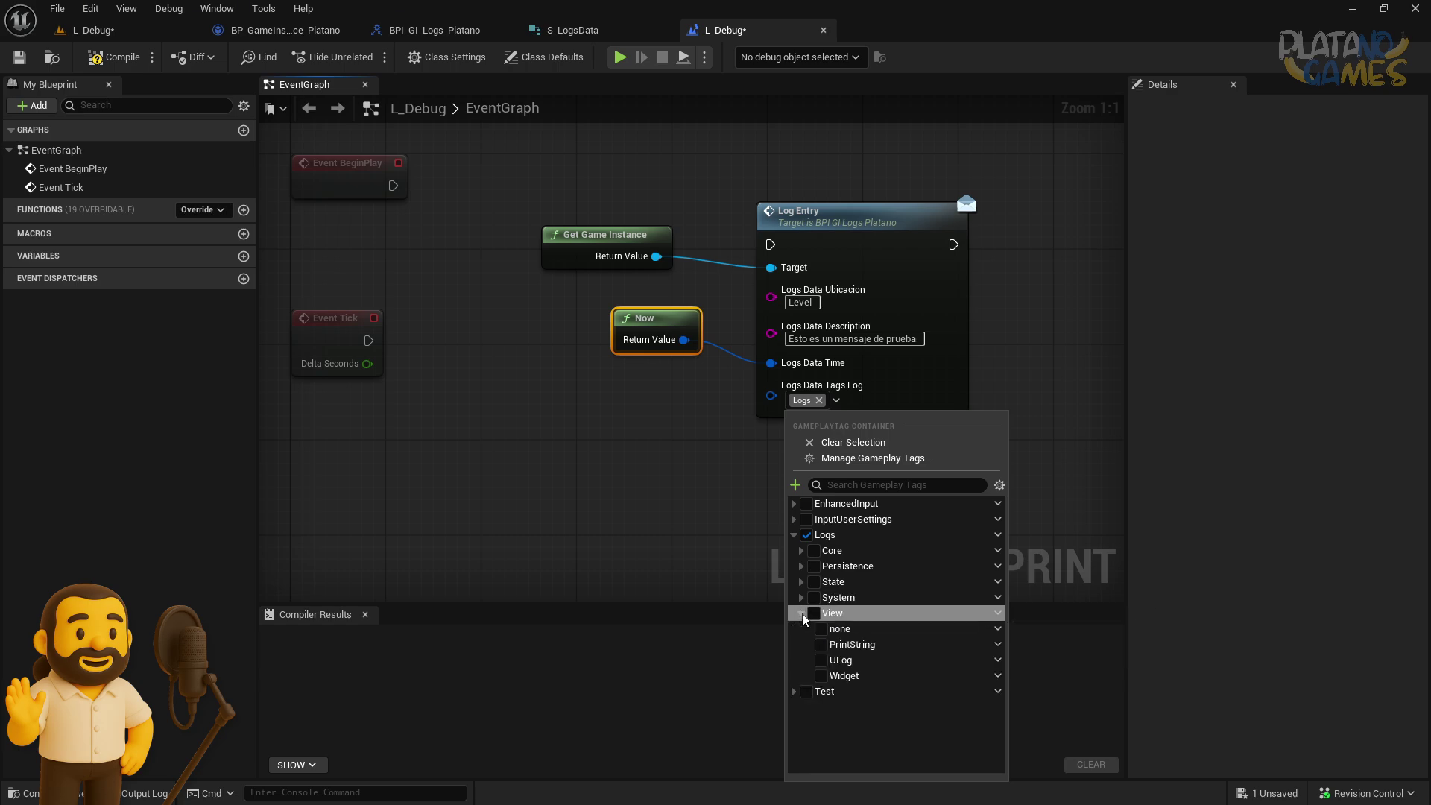
left_click(822, 645)
Add Logs.State.Info and Logs.Persistence.Save to the Log Entry's Tags Log
left_click(801, 582)
left_click(814, 582)
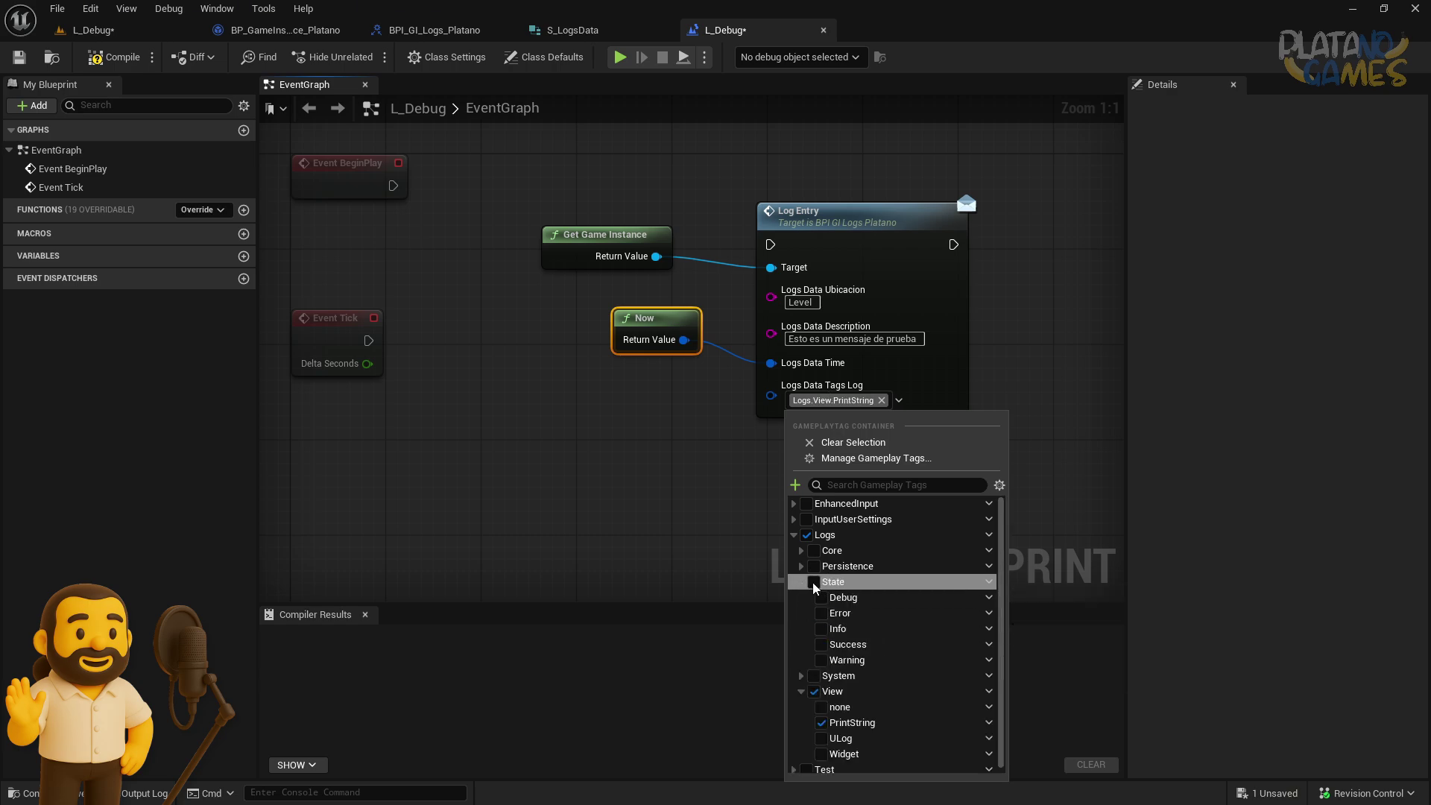
left_click(822, 646)
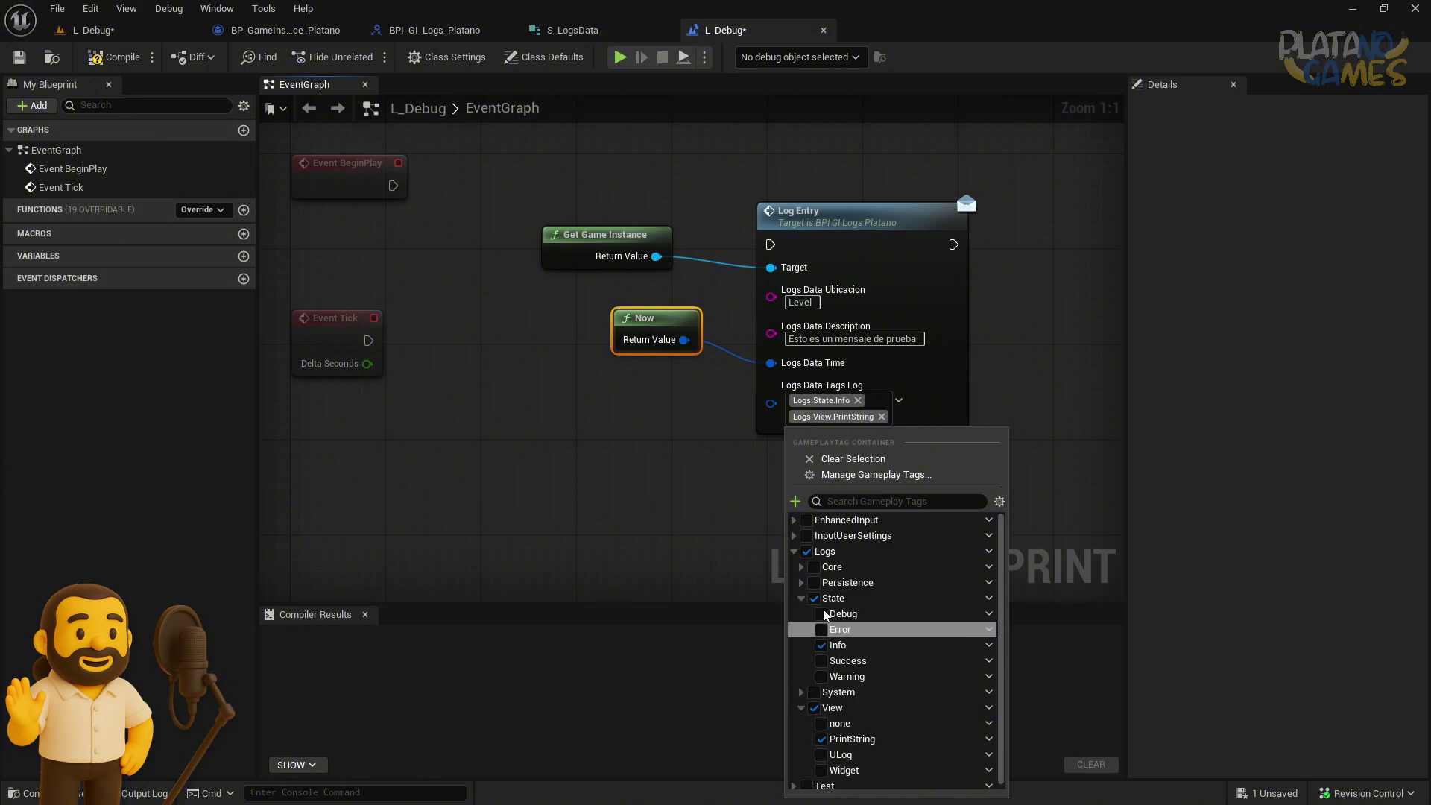
left_click(801, 582)
left_click(820, 614)
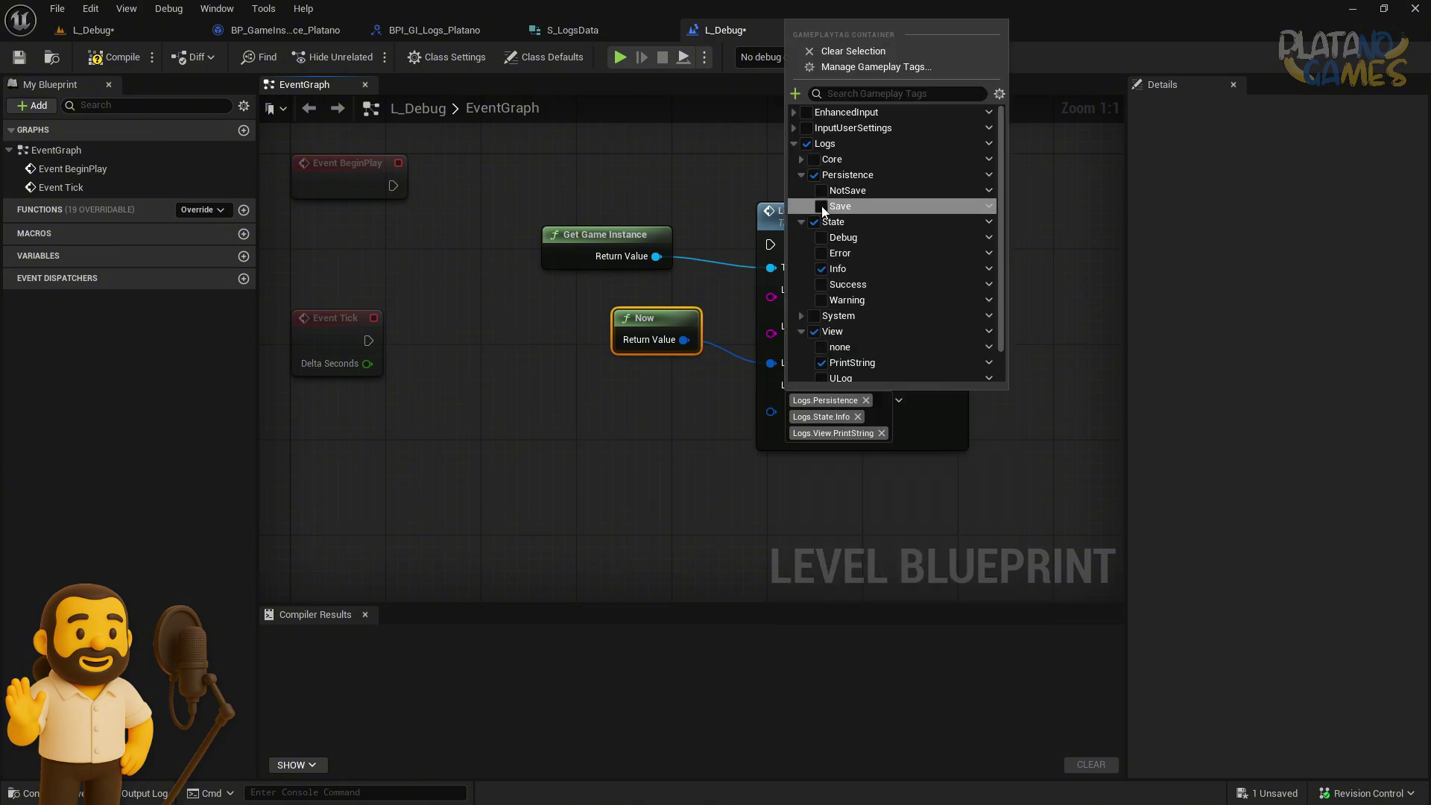
scroll(868, 328, "down", 2)
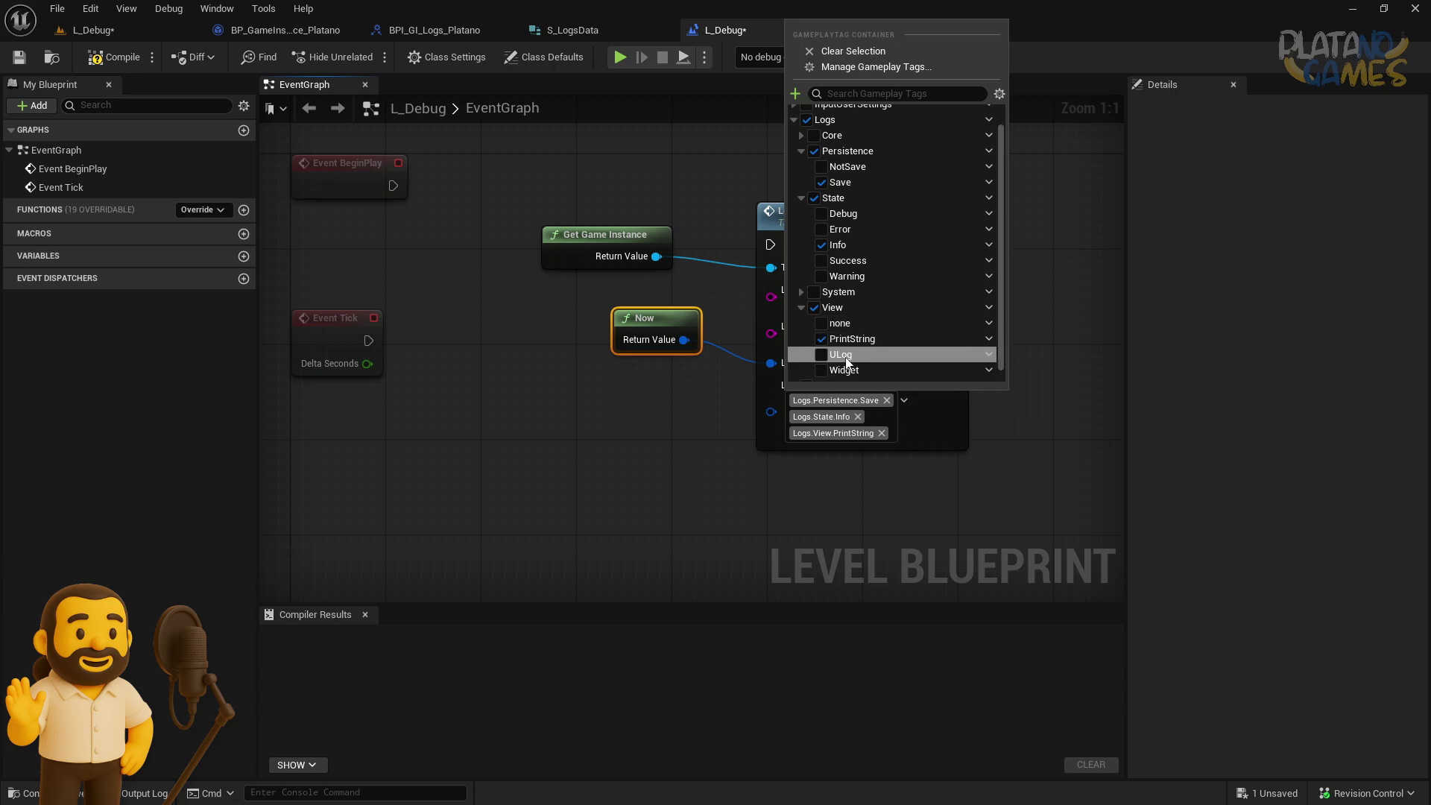
left_click(1049, 474)
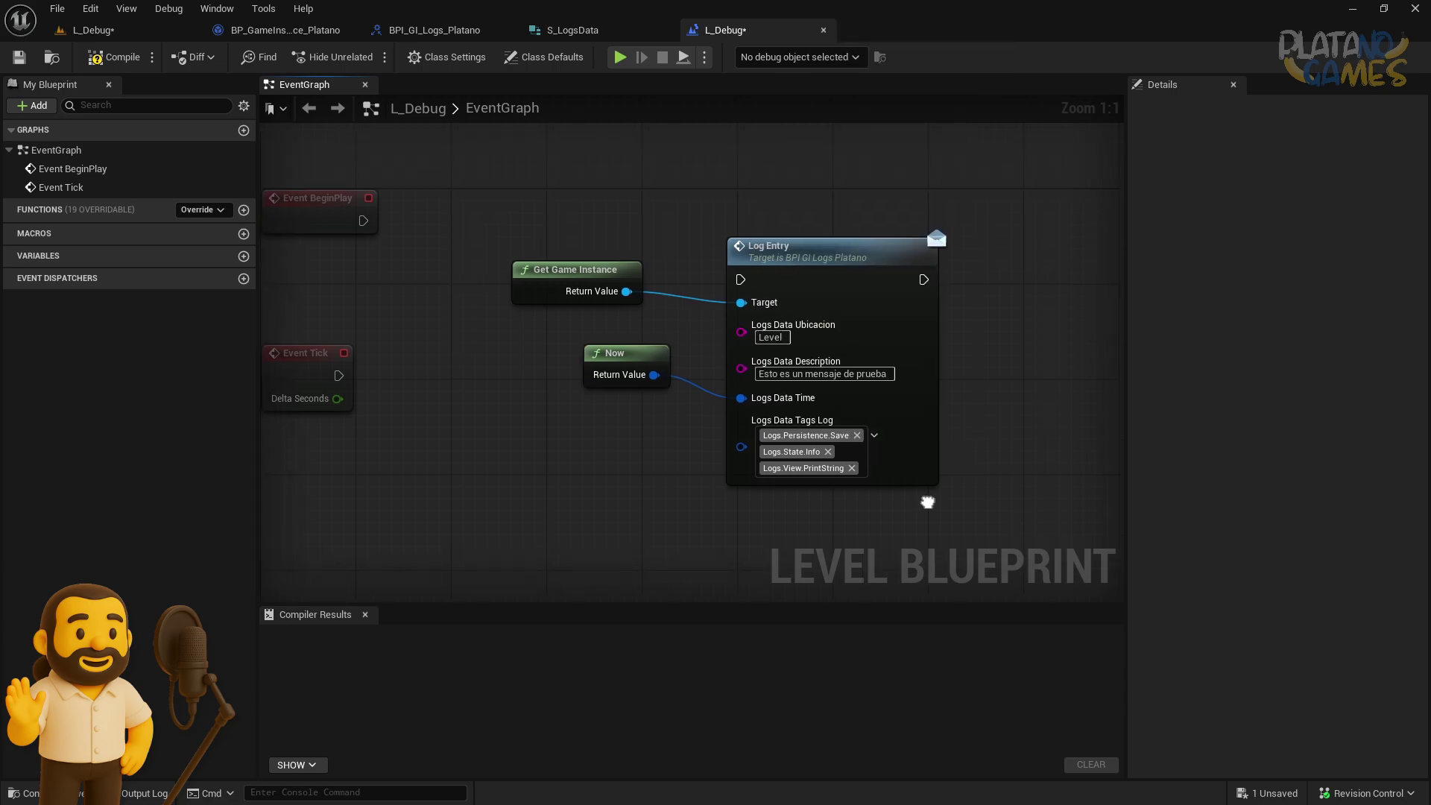
Add Logs.Core.Enable to the Tags Log and tidy the Now and Get Game Instance nodes
left_click_drag(642, 366, 628, 389)
left_click(827, 459)
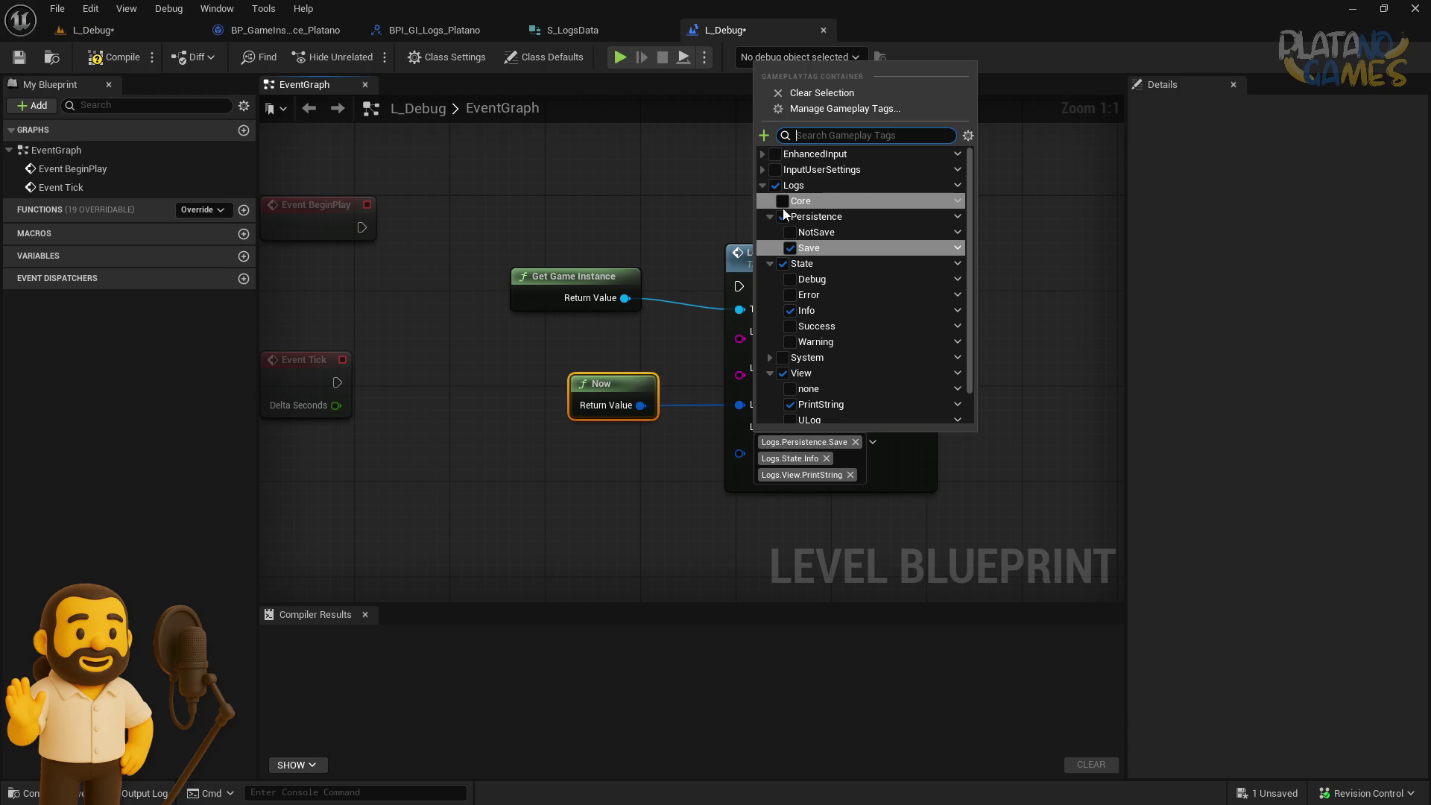
left_click(779, 202)
left_click(769, 201)
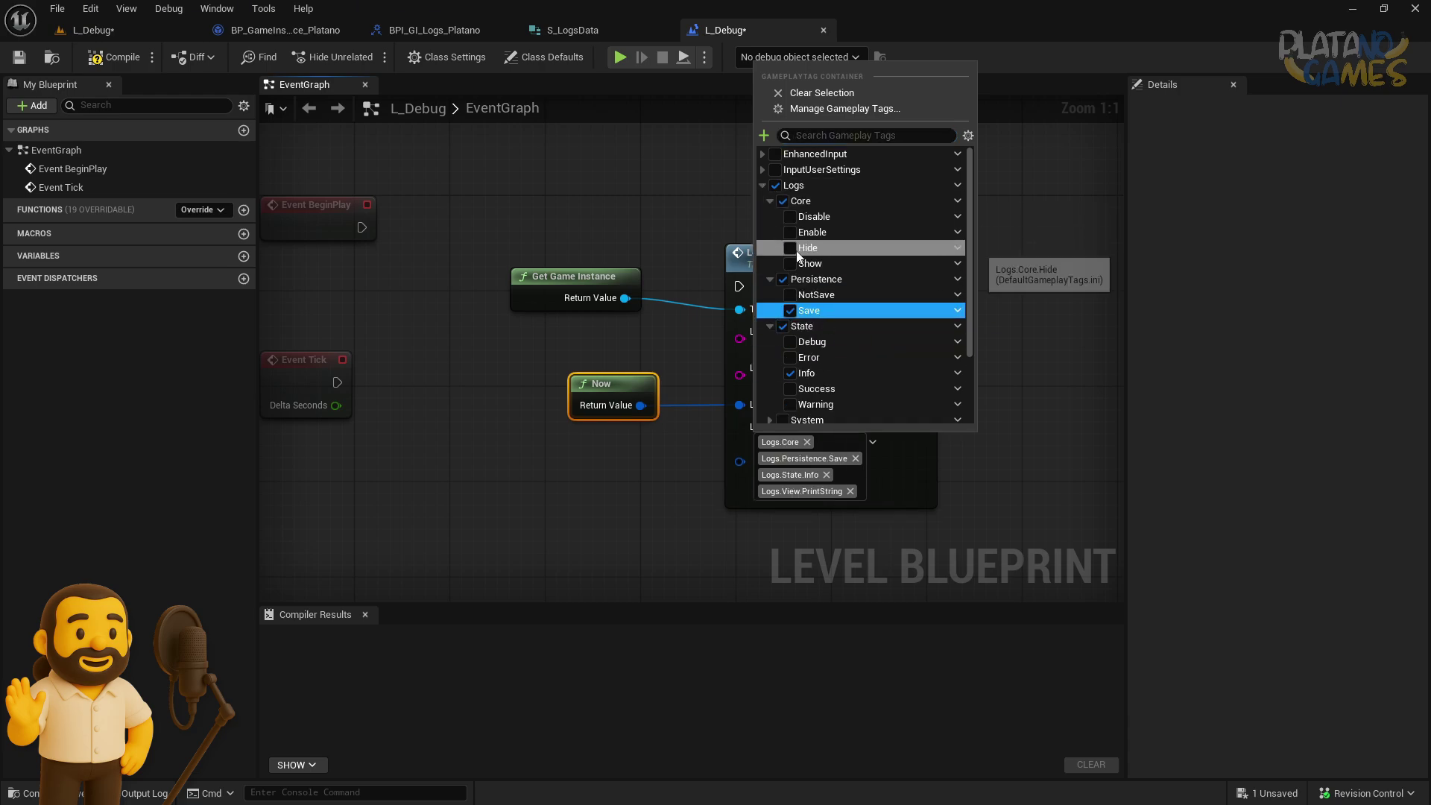
left_click(789, 232)
right_click_drag(1003, 475, 1039, 437)
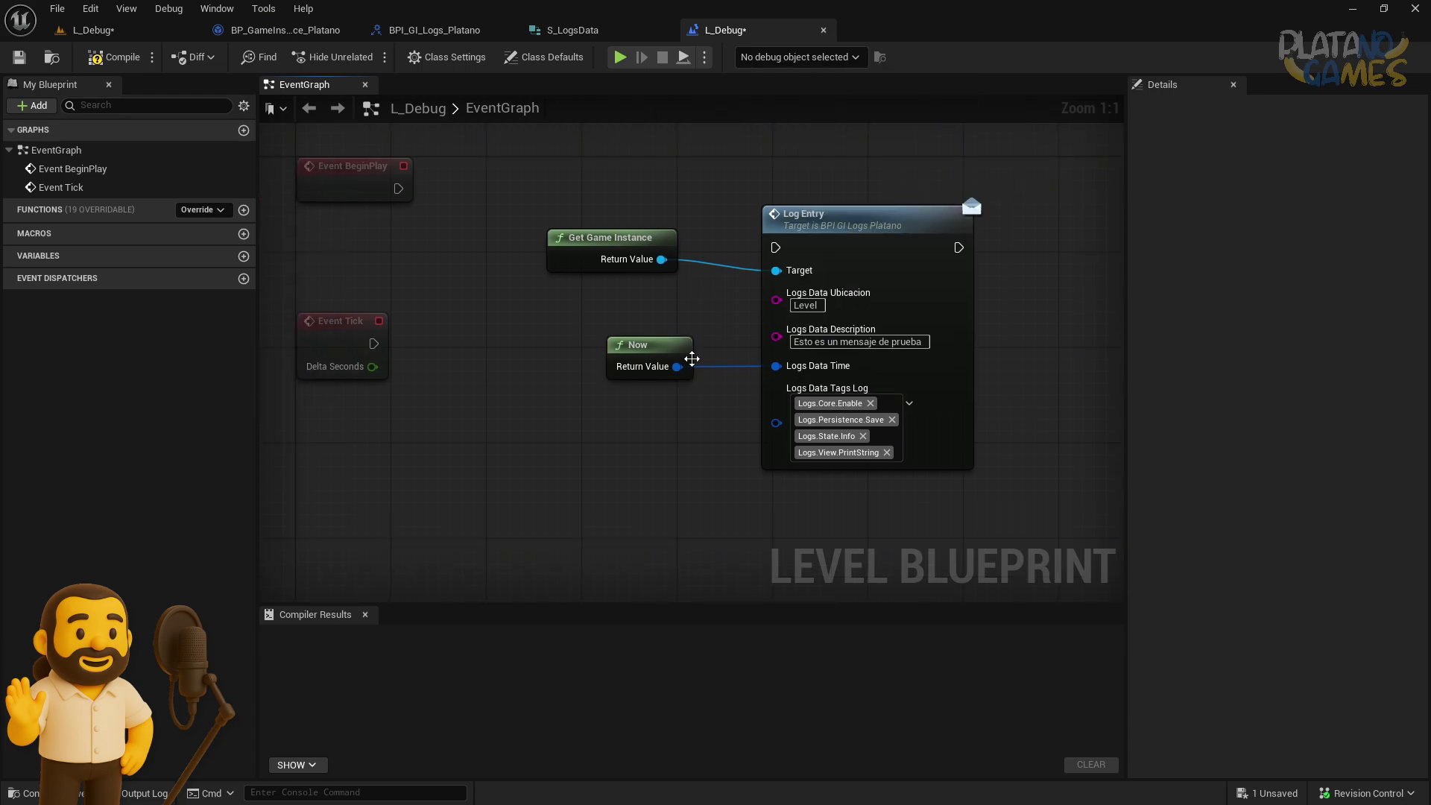
left_click_drag(596, 244, 596, 291)
right_click_drag(486, 232, 497, 210)
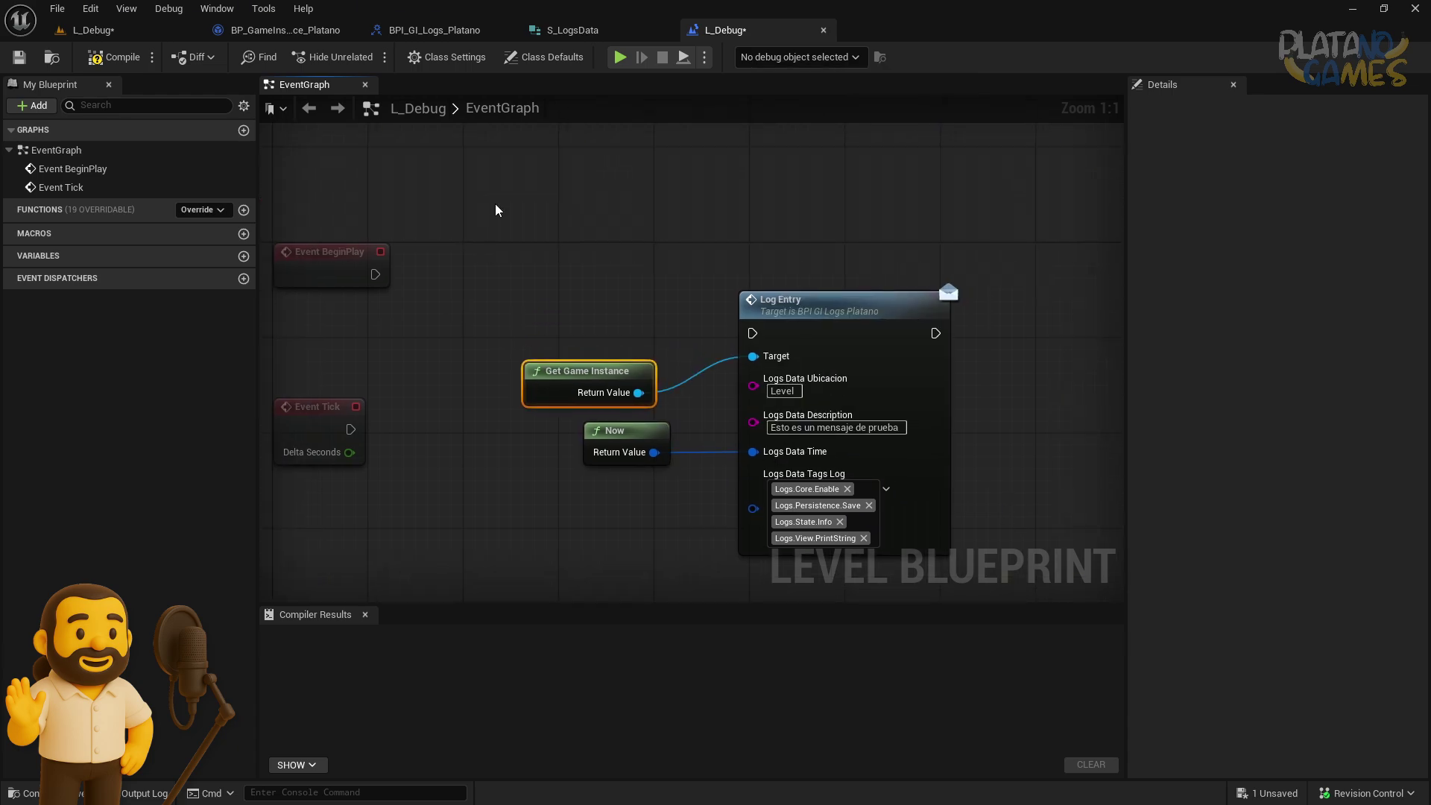
Add a Debug Key T event and wire its Pressed output to Log Entry
right_click(512, 228)
type("debug key")
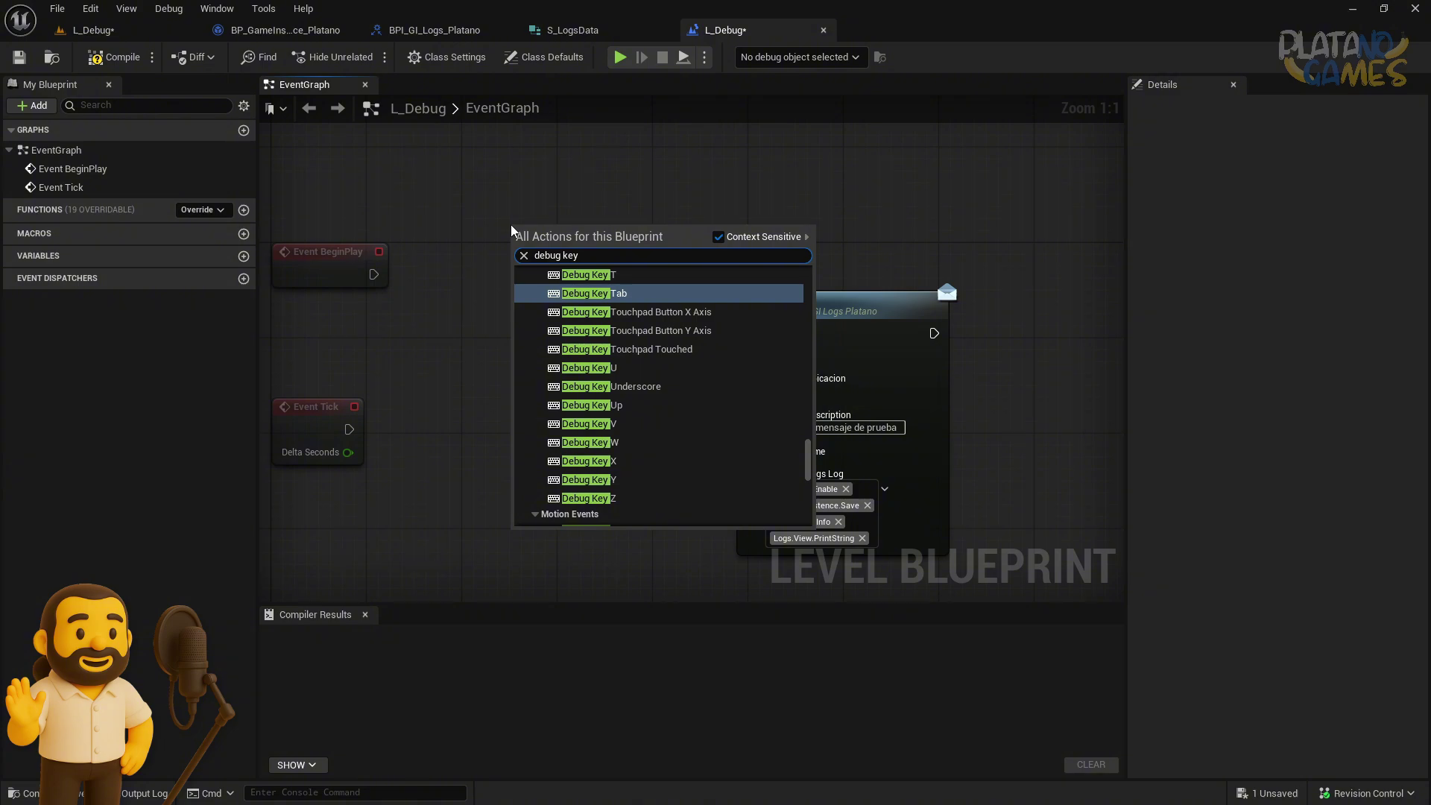
scroll(589, 335, "up", 1)
left_click(588, 293)
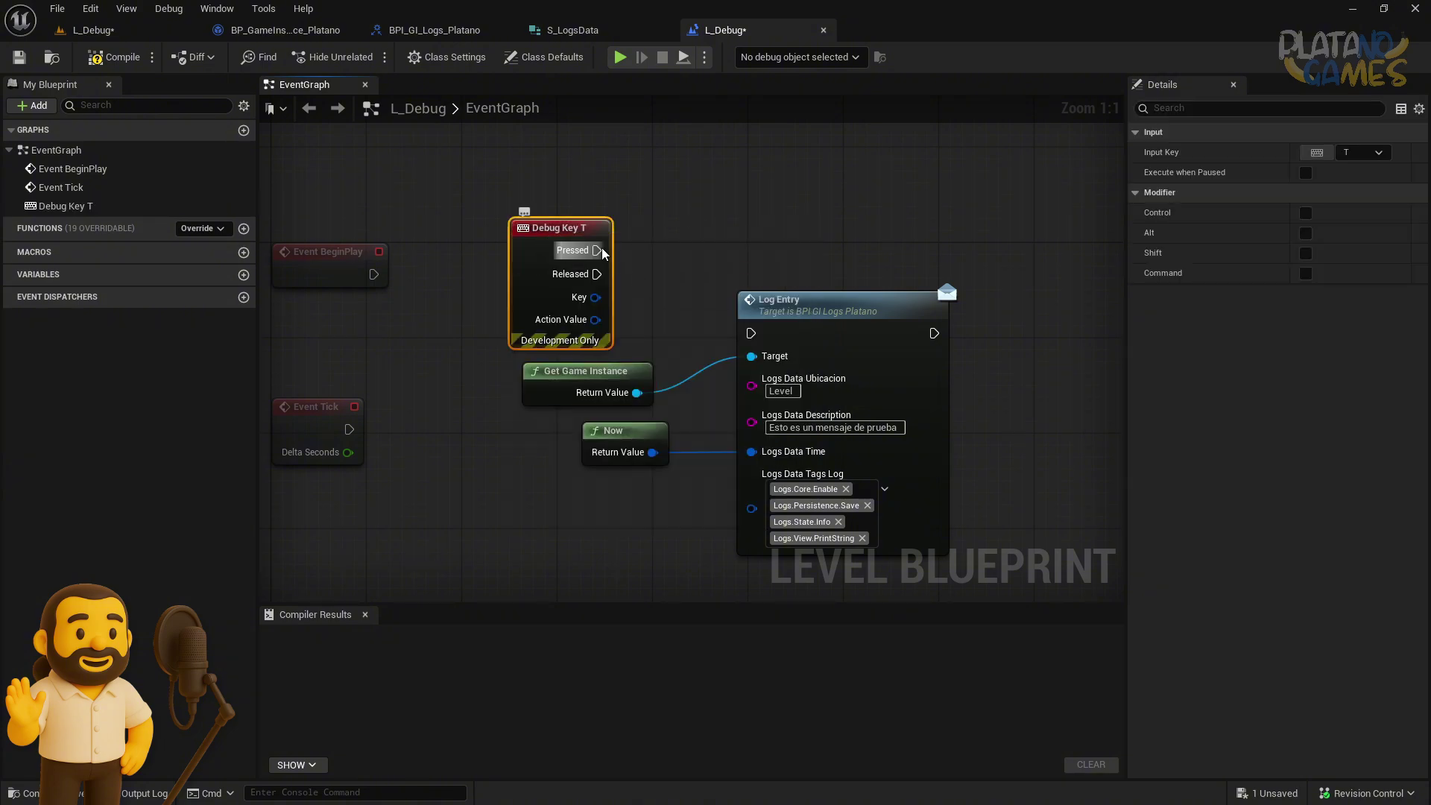
left_click_drag(758, 336, 757, 337)
right_click_drag(758, 336, 623, 302)
Compile and save the level blueprint, then reposition the Log Entry node
key("F7")
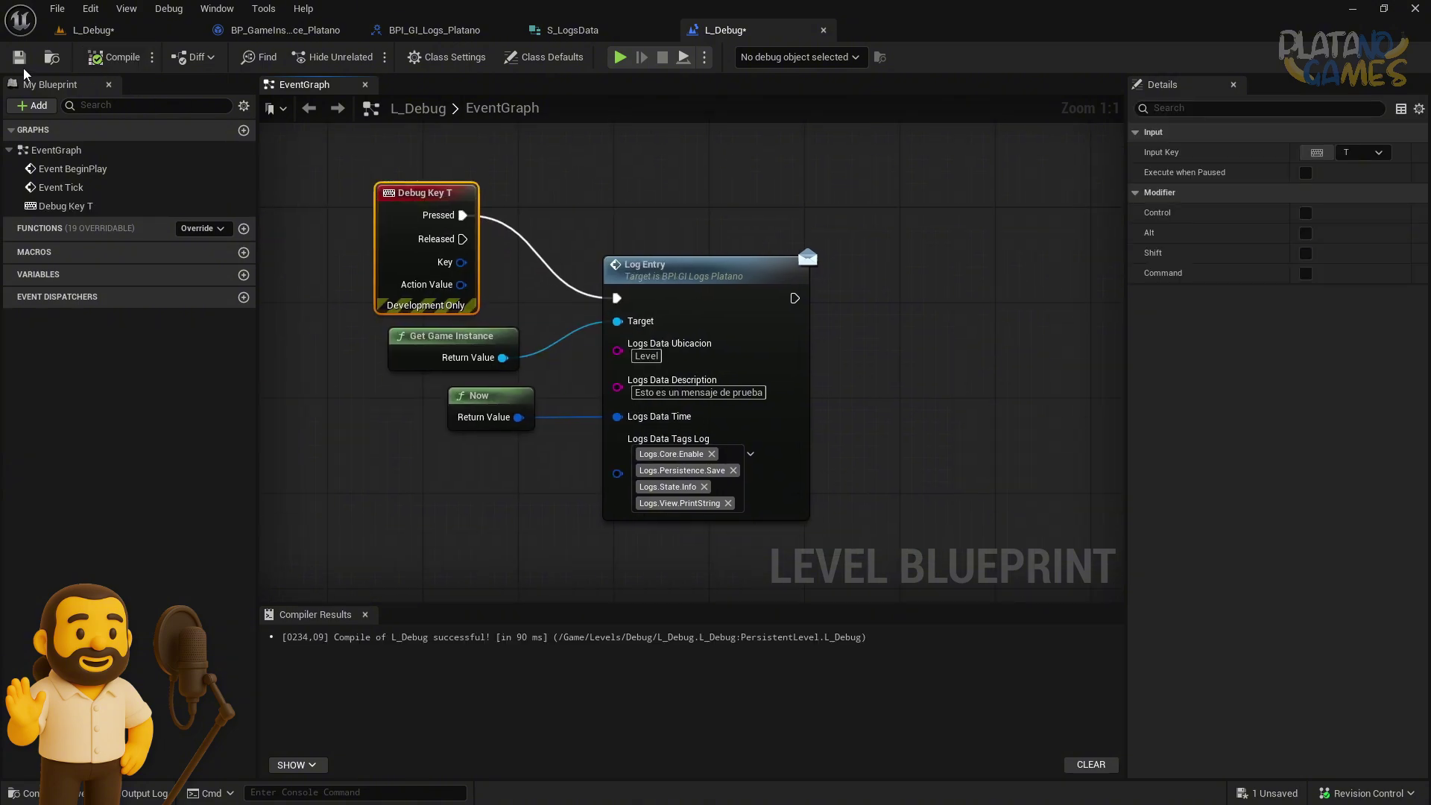
key("ctrl+s")
right_click_drag(623, 241, 675, 231)
left_click_drag(718, 266, 881, 180)
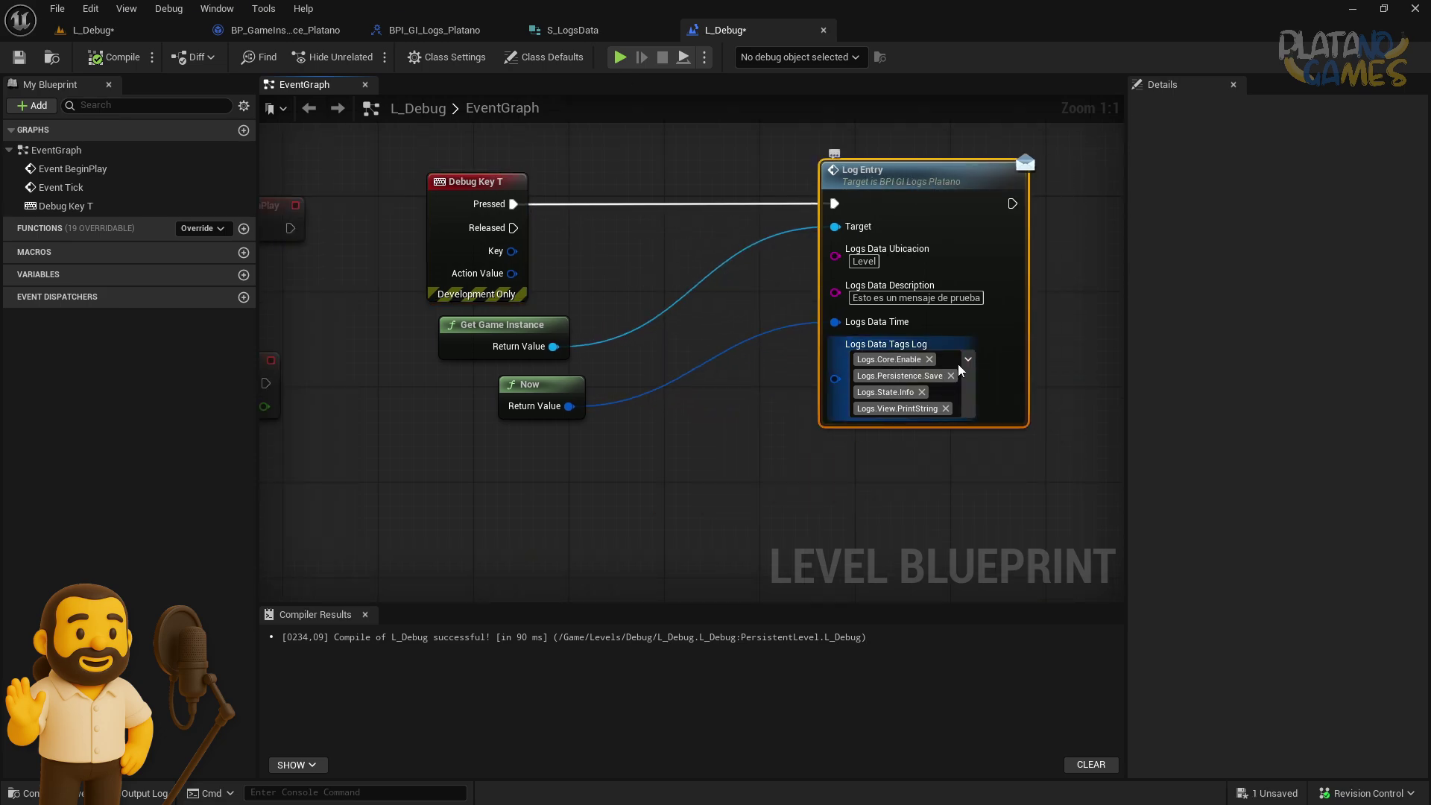
mouse_move(954, 289)
left_mouse_down()
mouse_move(919, 289)
mouse_move(929, 280)
left_mouse_up()
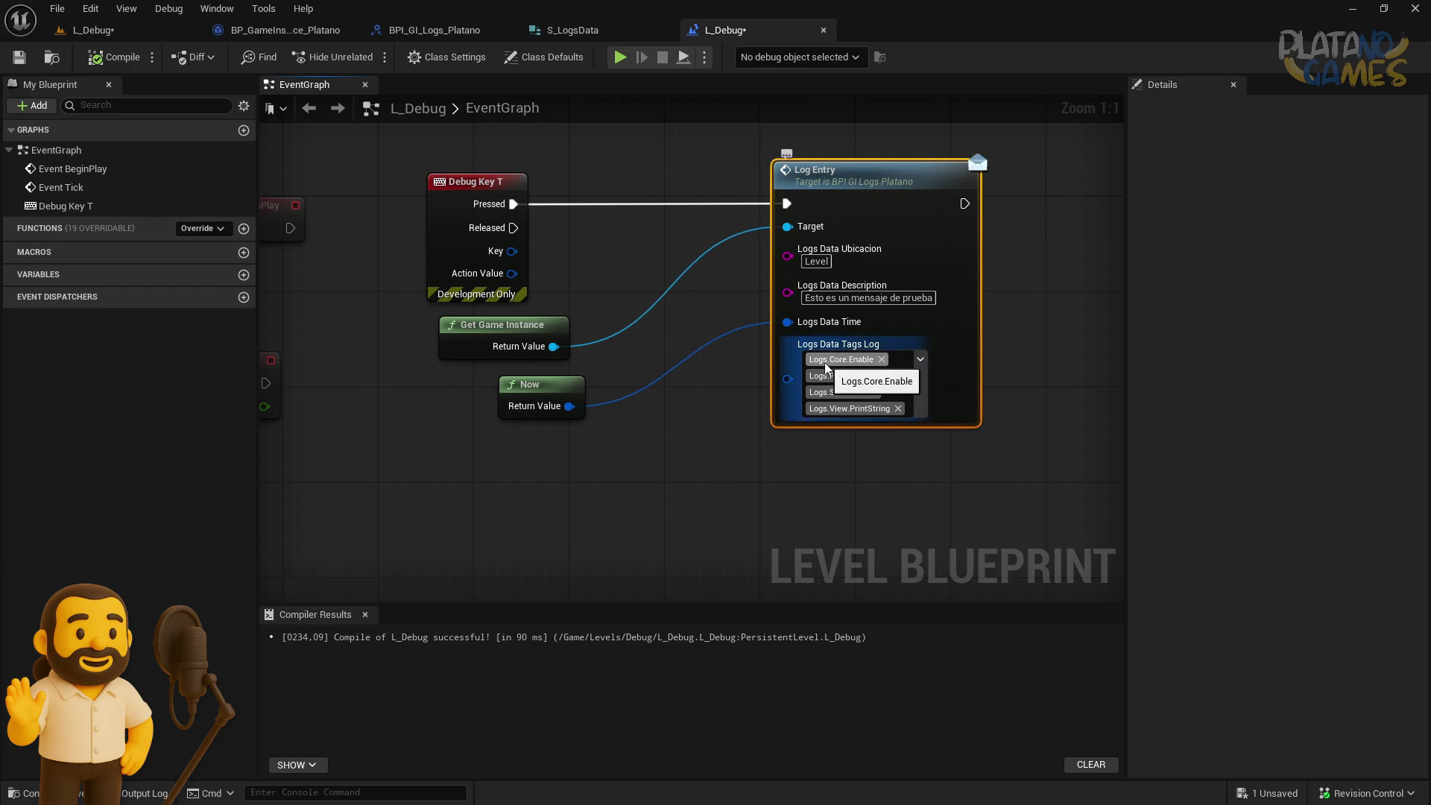
In BP_GameInstance_Platano's Class Defaults, give GPT Game Instance Logs.Core.Enable and Logs.Core.Show, then compile
left_click(316, 33)
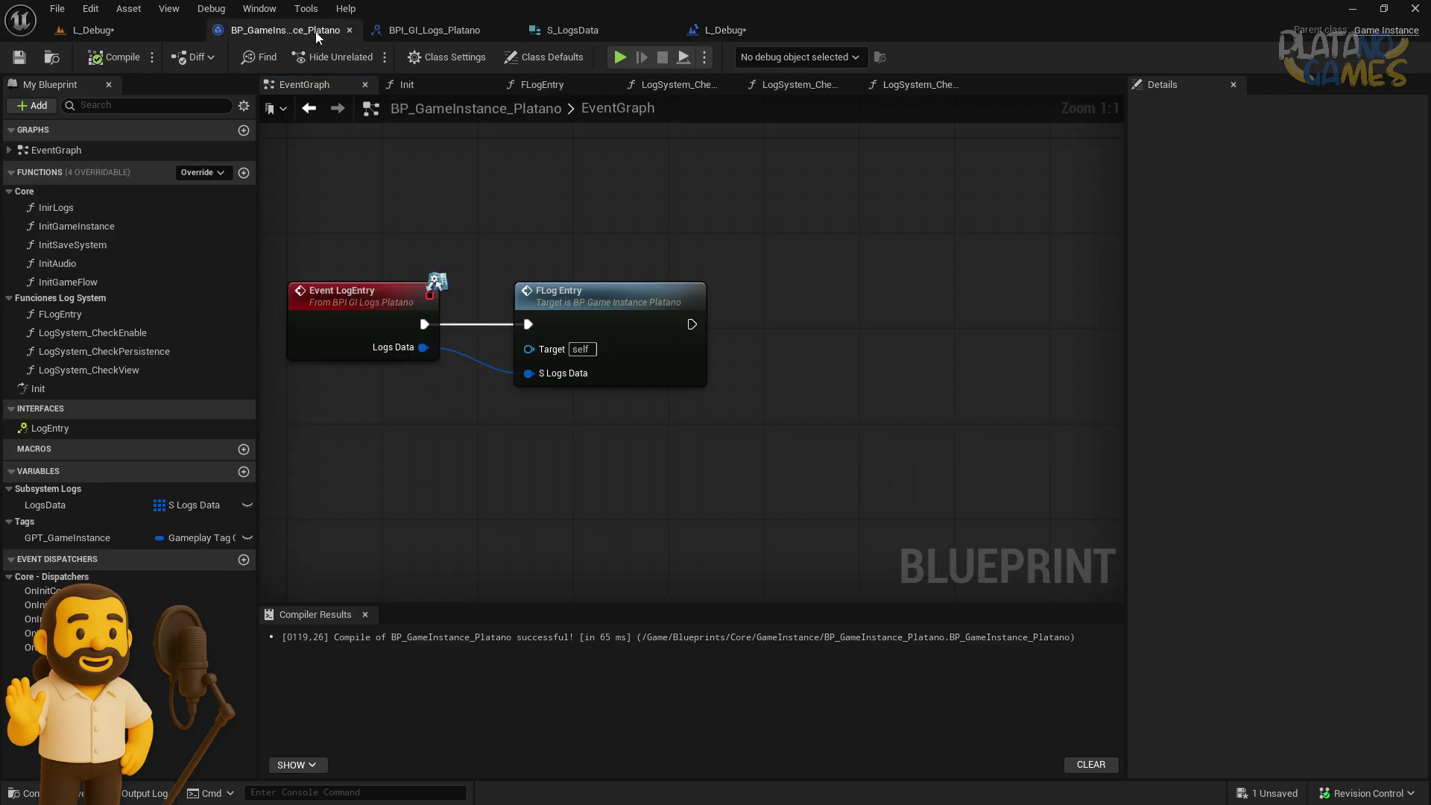
left_click(525, 64)
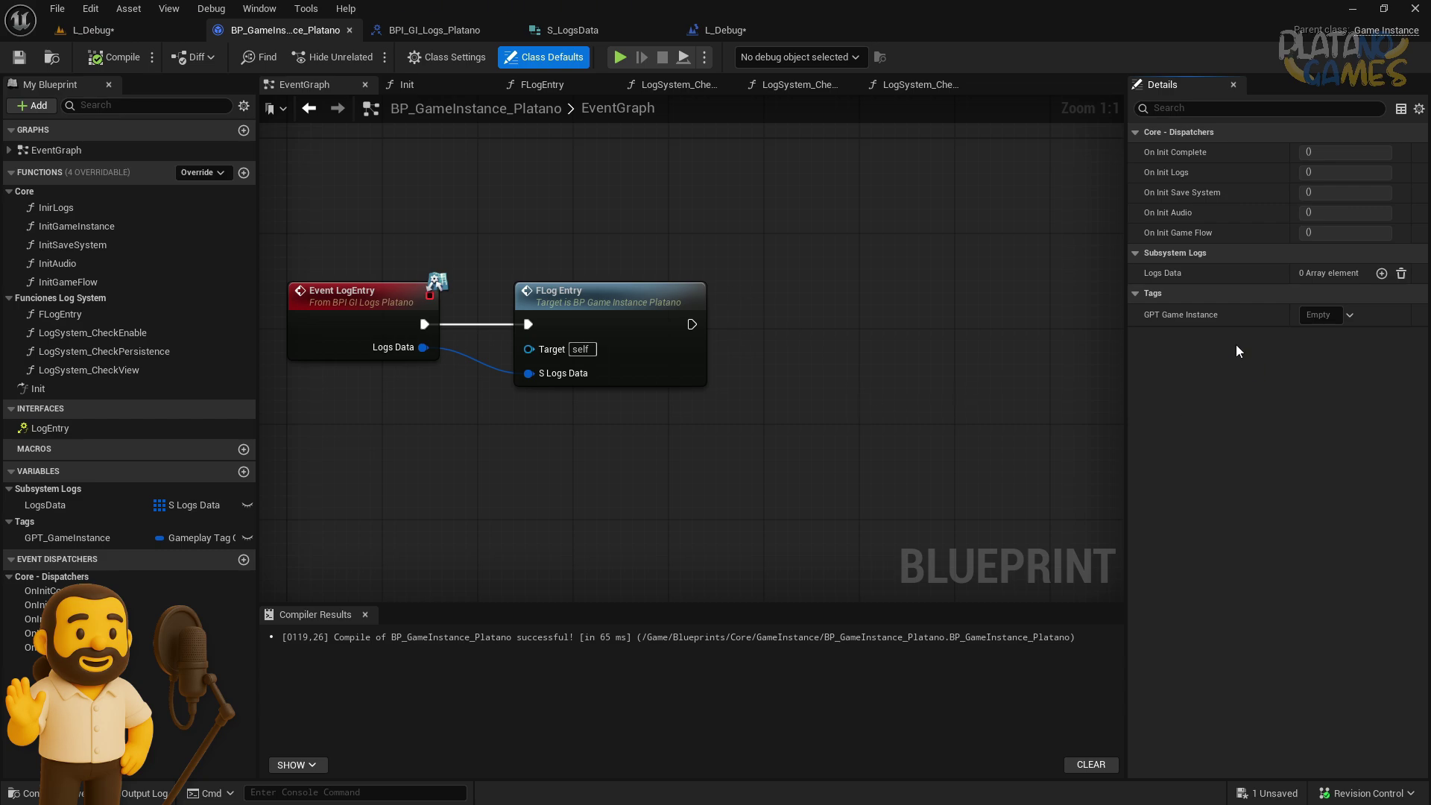
left_click(1349, 315)
left_click(1228, 448)
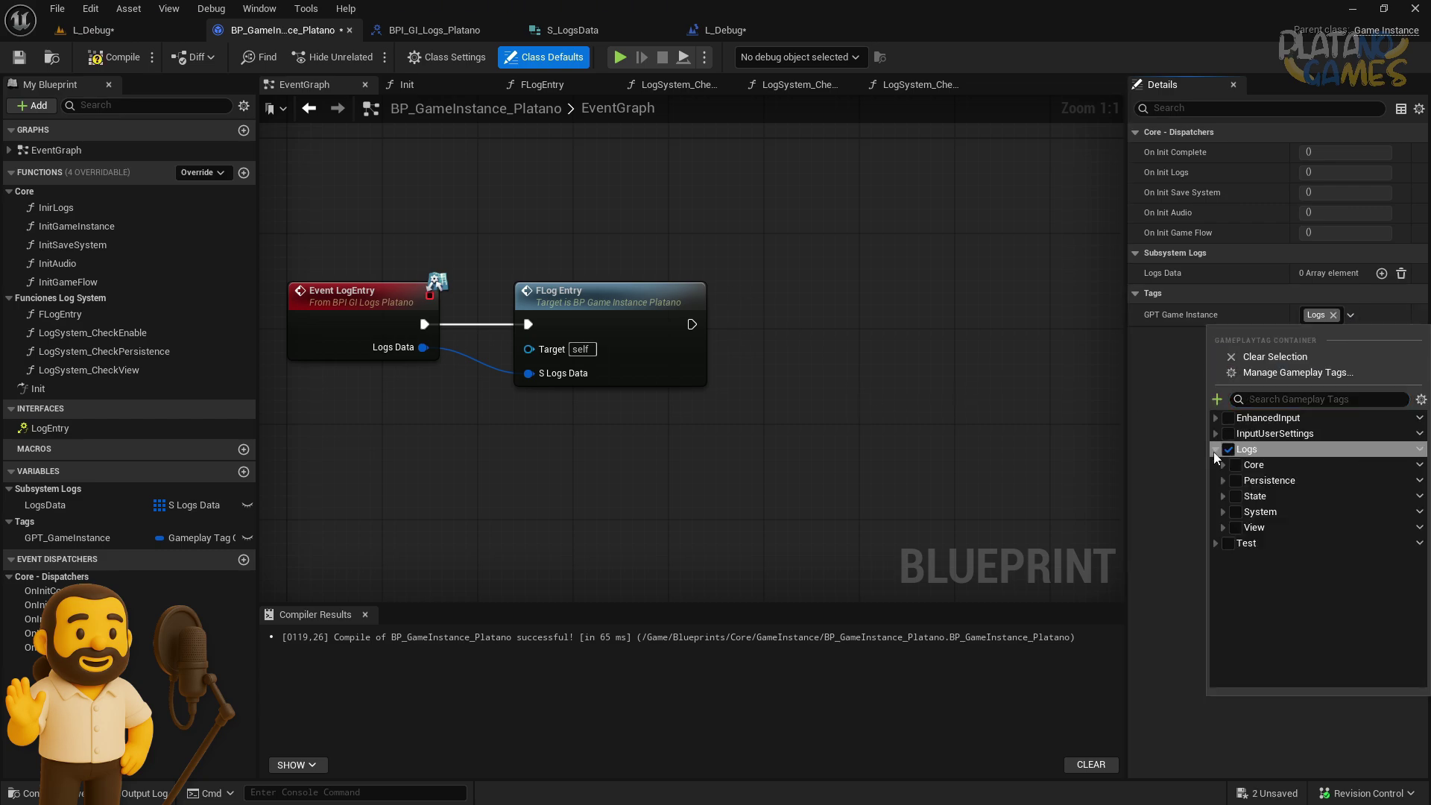
left_click(1235, 465)
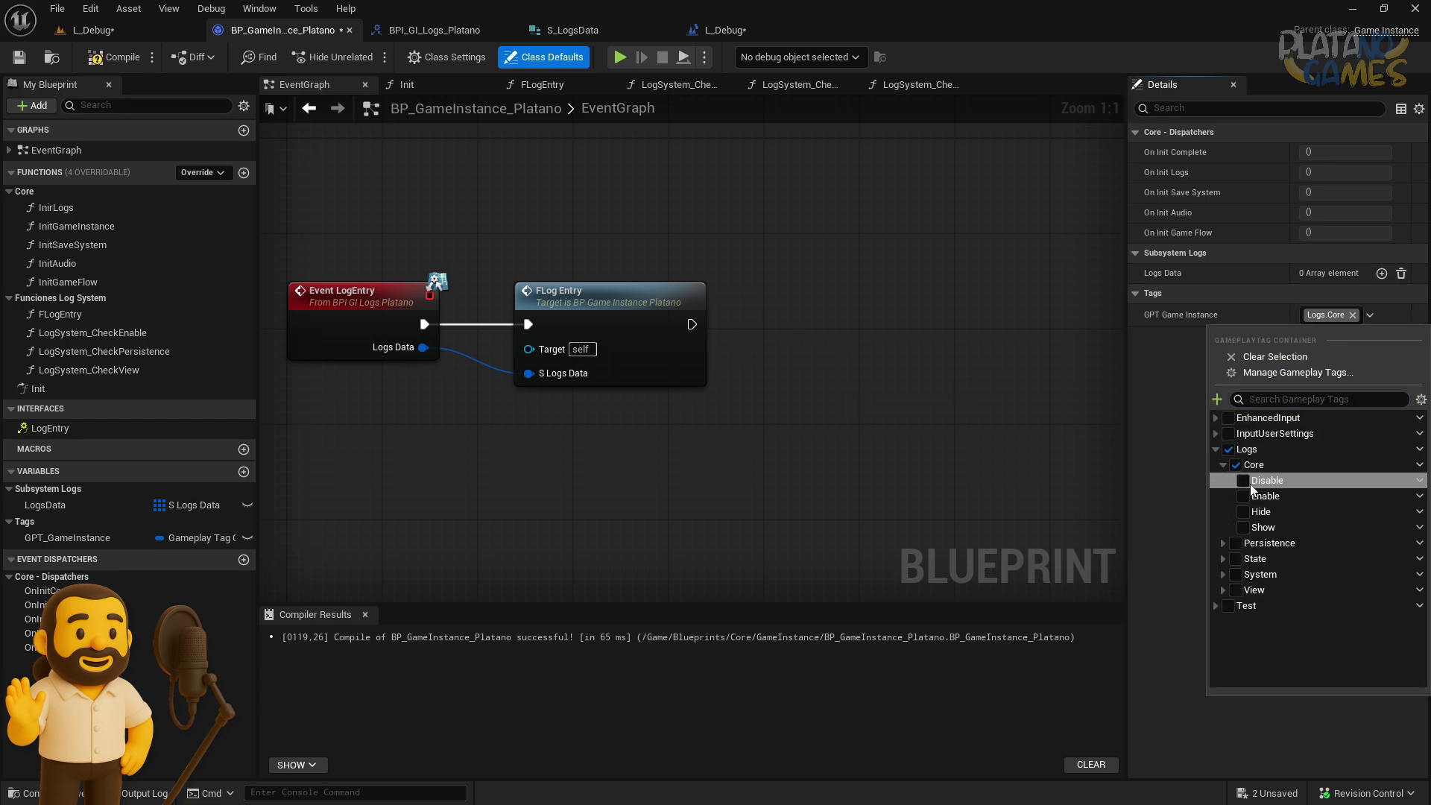
left_click(1242, 526)
left_click(1242, 495)
left_click(729, 194)
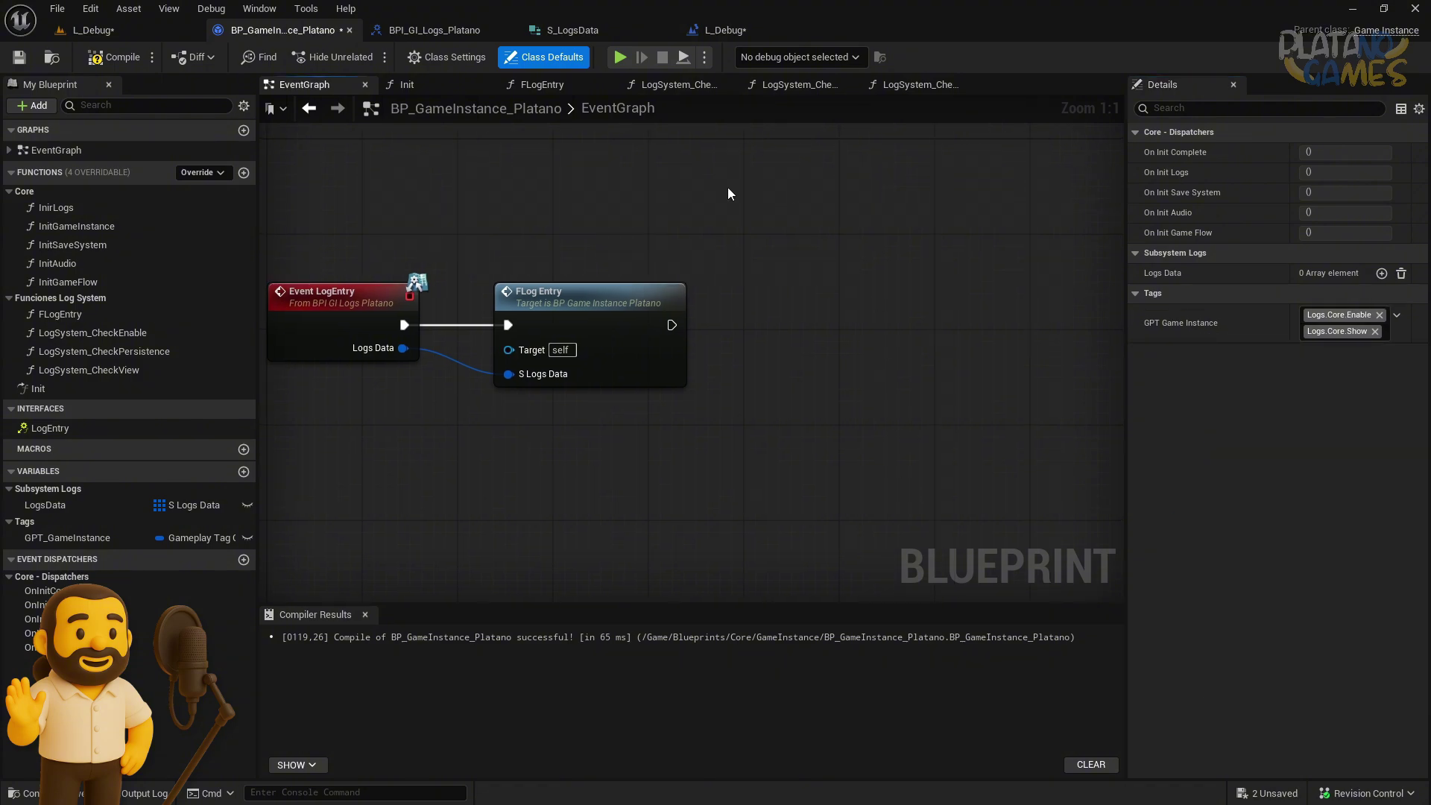
left_click(100, 72)
mouse_move(897, 458)
left_mouse_down()
mouse_move(568, 287)
mouse_move(588, 230)
left_mouse_up()
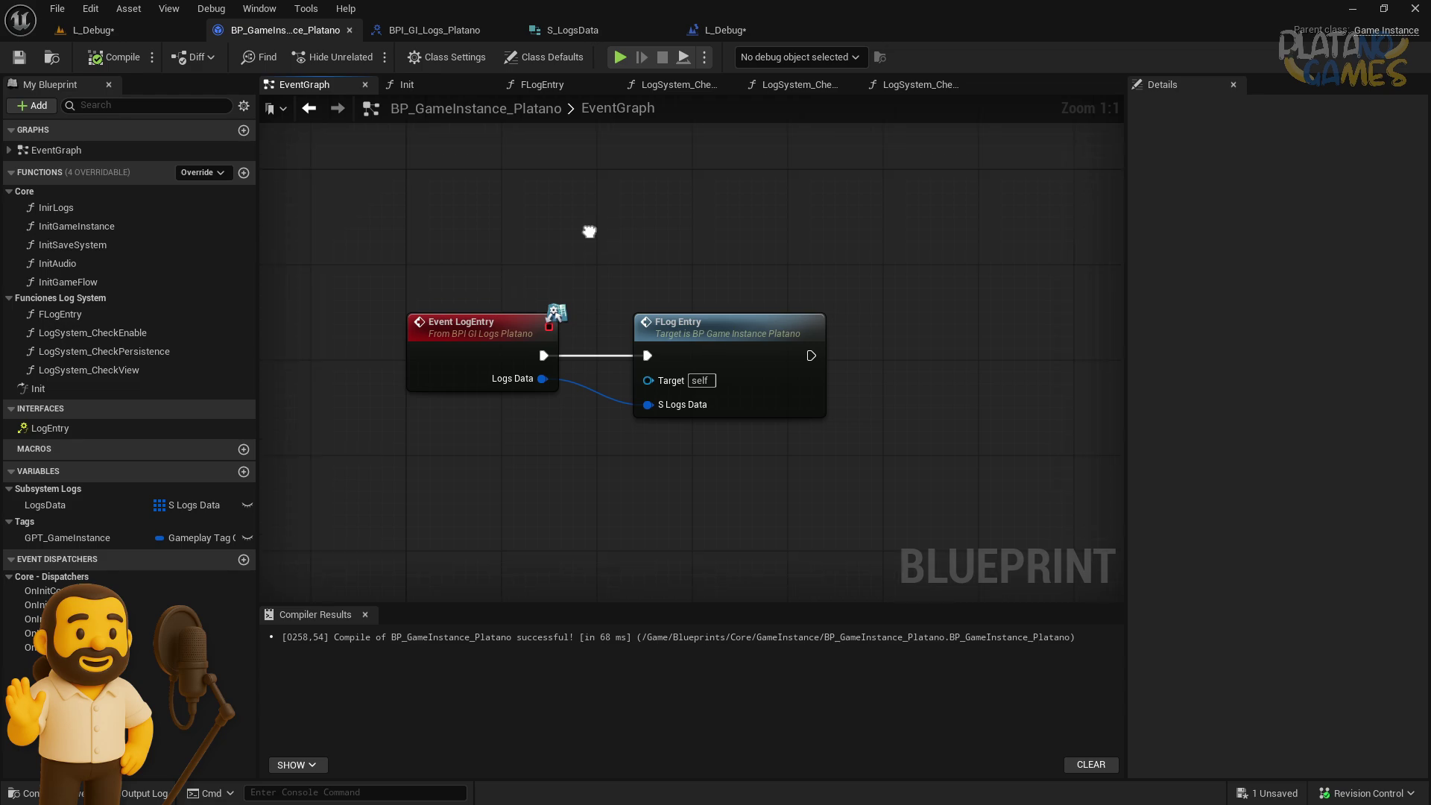
In FLogEntry, swap the S Logs Data getter for GPT_GameInstance and break the mismatched link
double_click(705, 400)
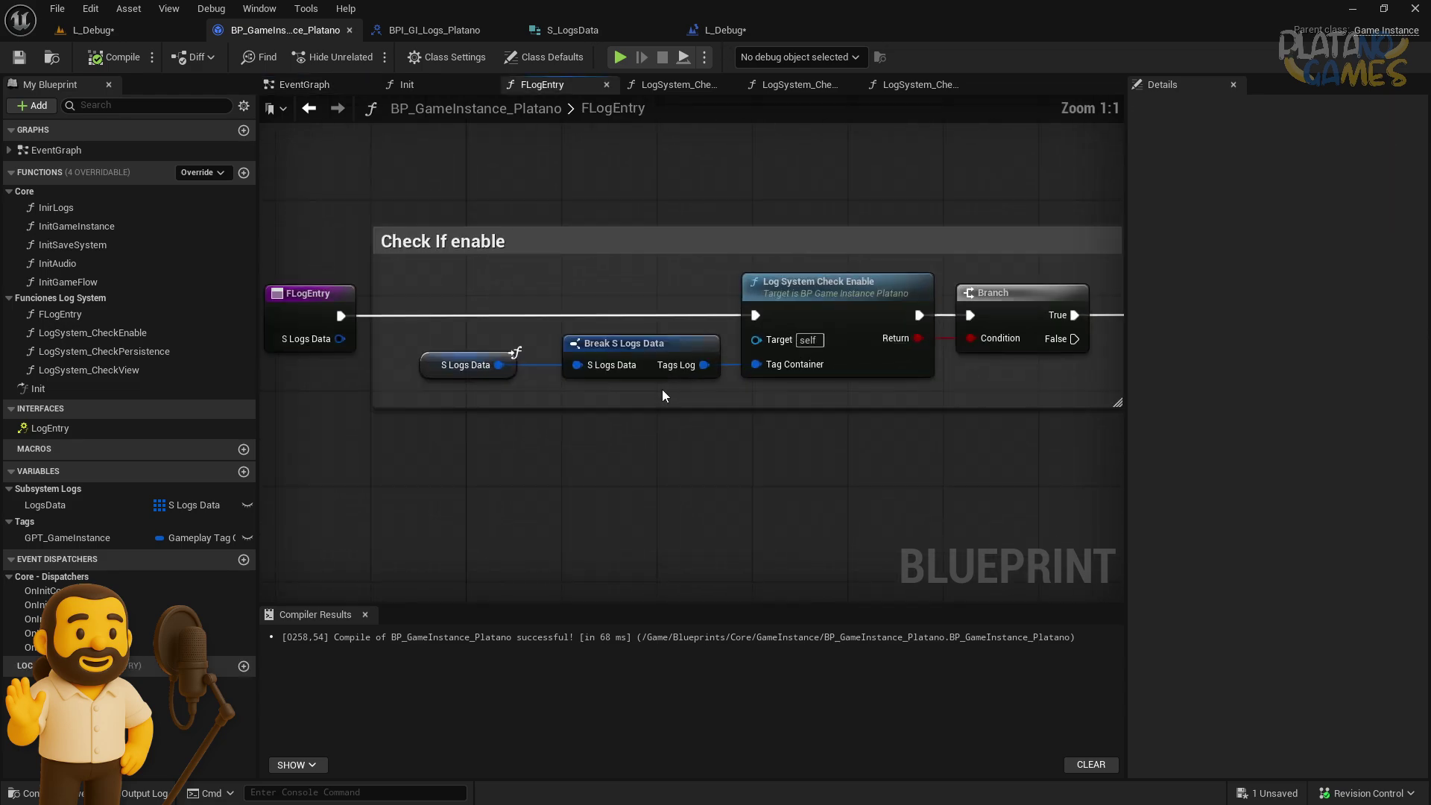
left_click_drag(469, 320, 447, 144)
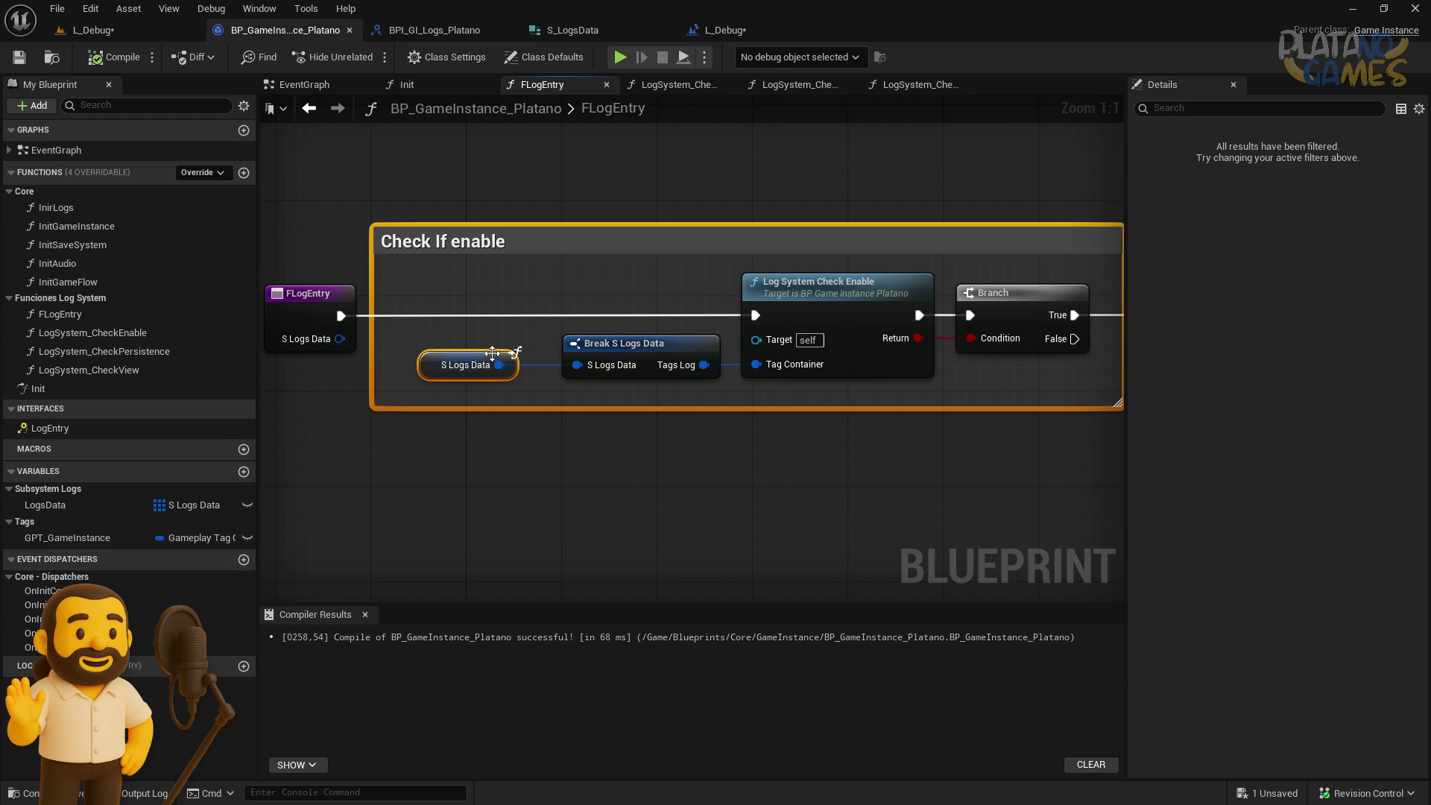
left_click(418, 373)
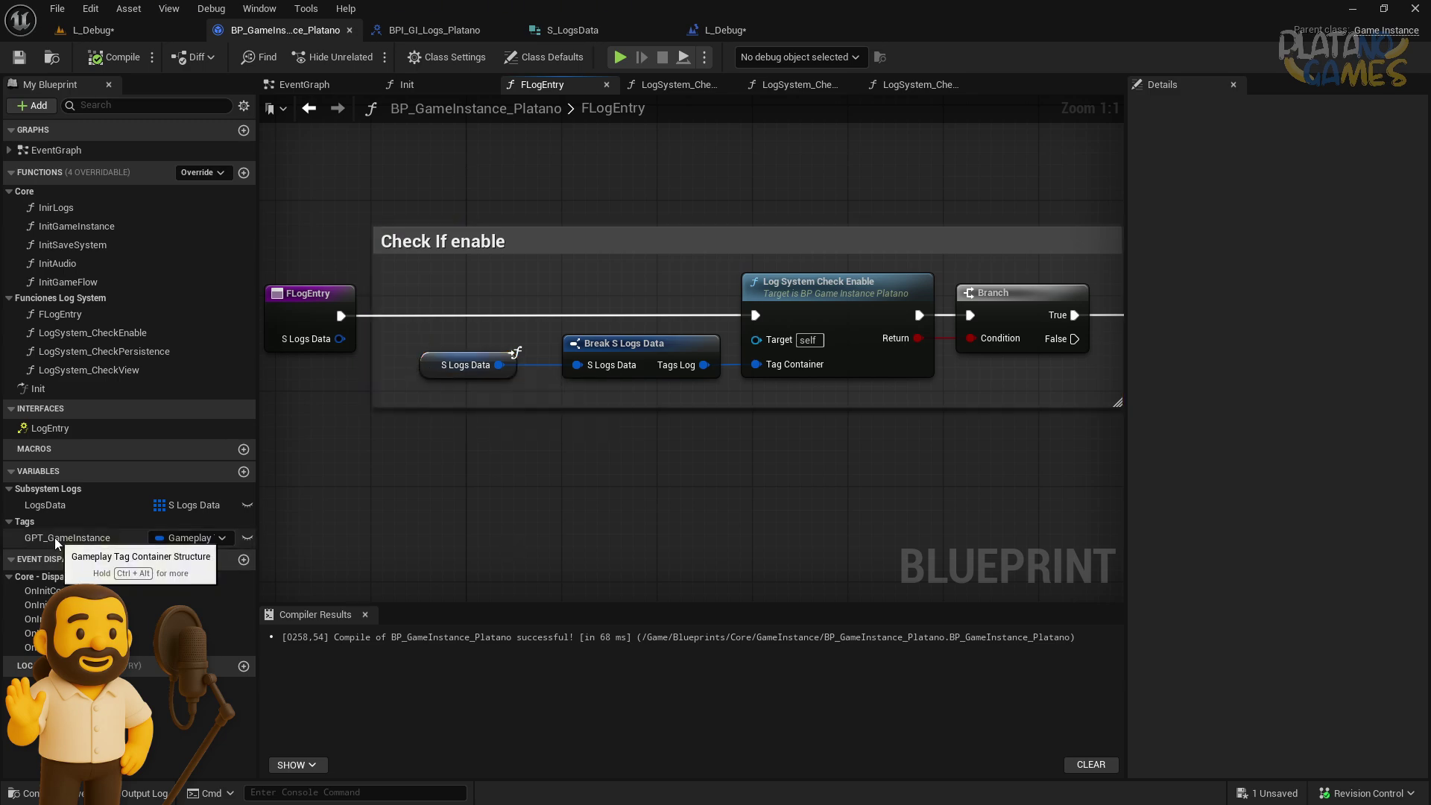
left_click_drag(68, 537, 429, 370)
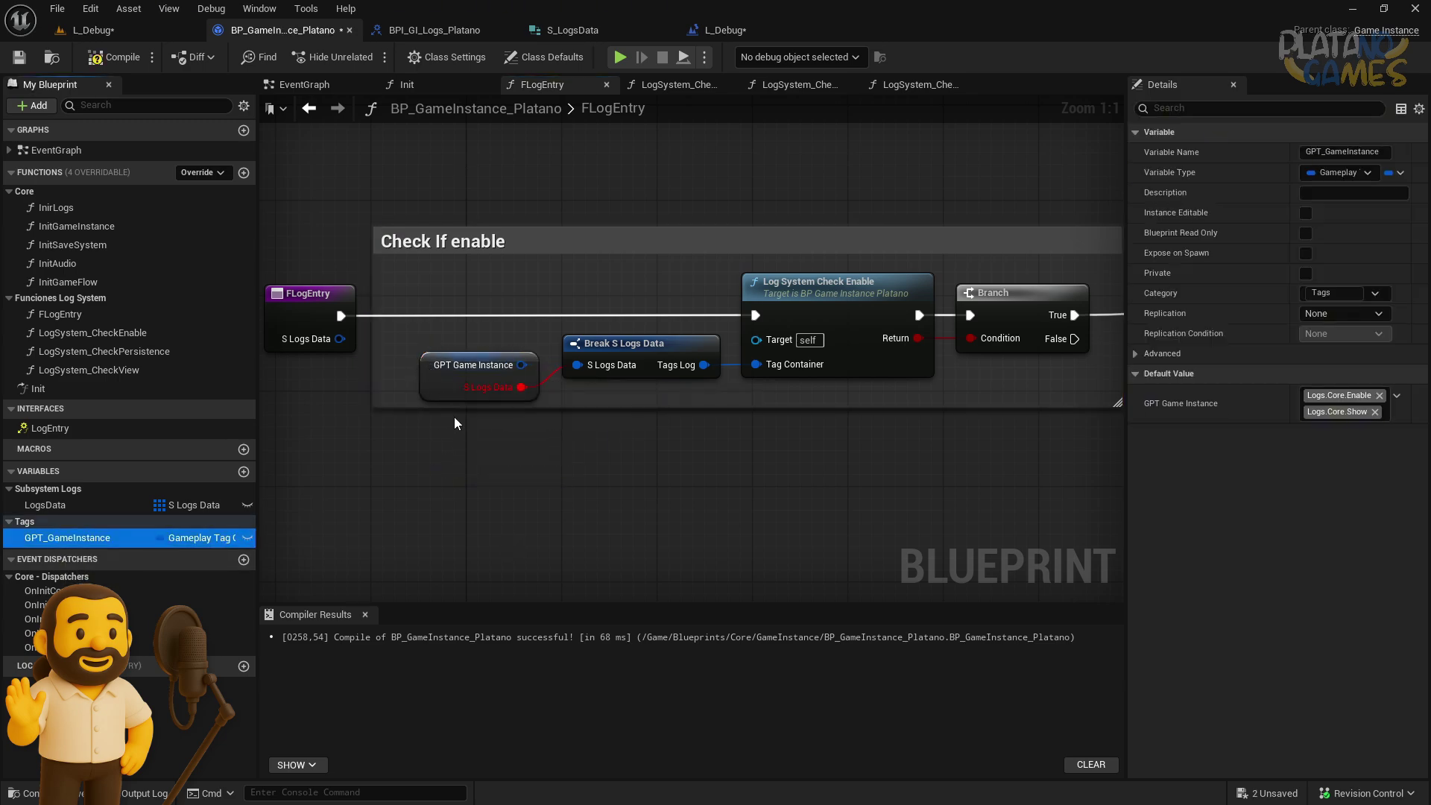
left_click(592, 368, "alt")
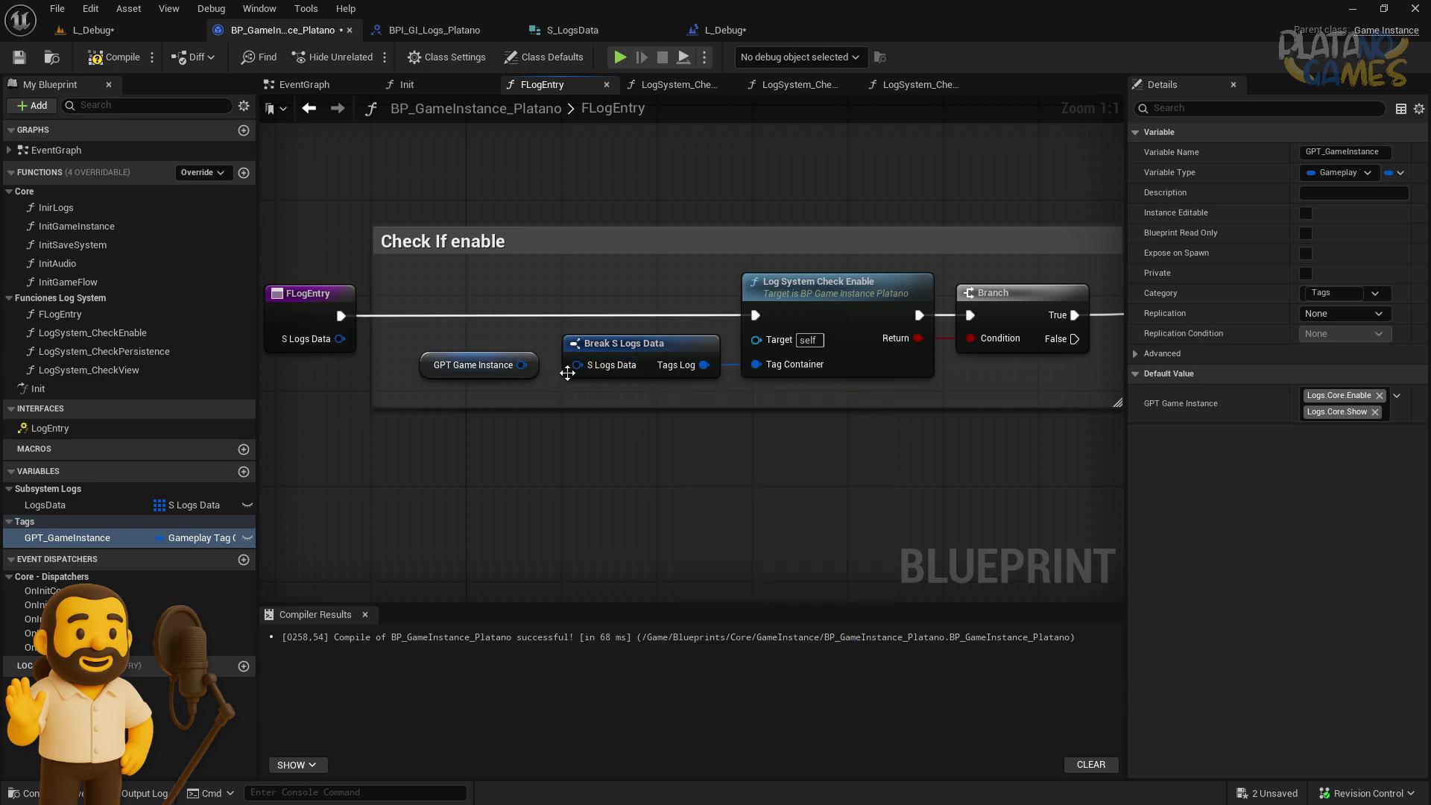